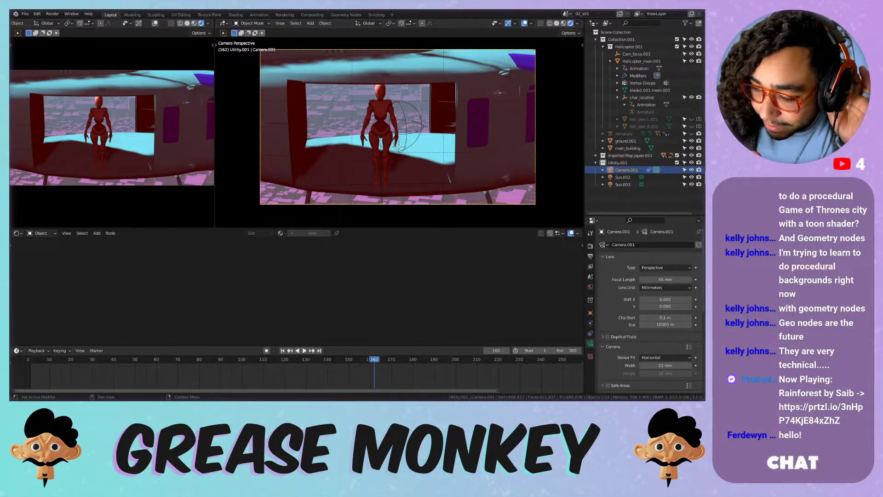
scroll(523, 158, up, 3)
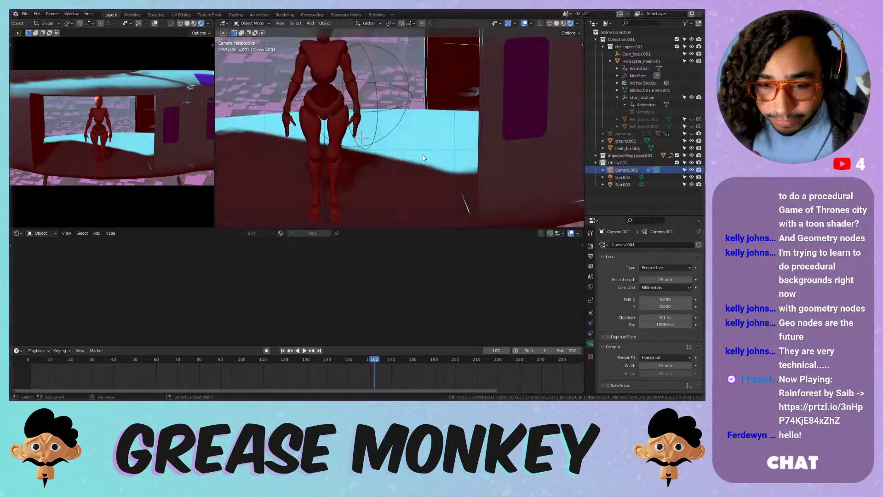
scroll(523, 158, down, 3)
shift+middle_drag(327, 131, 373, 133)
scroll(373, 133, up, 5)
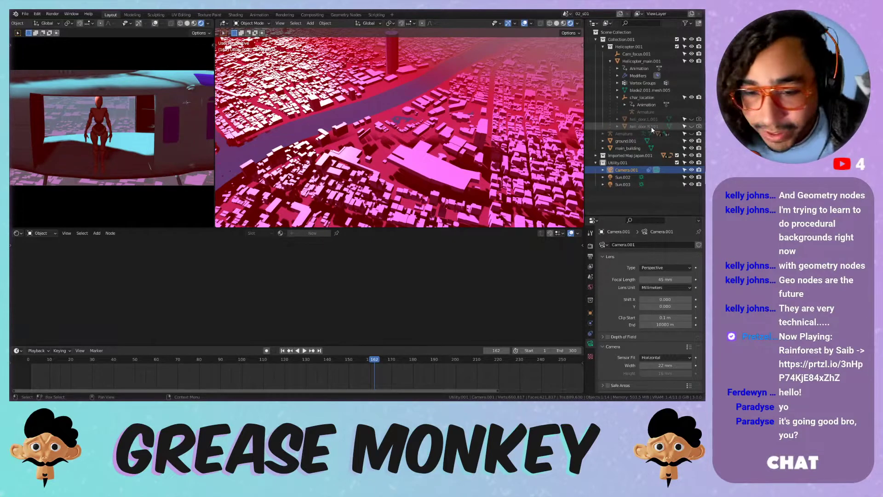
- Move the city's ground plane up along the Z axis by about 23 m
middle_drag(376, 127, 379, 121)
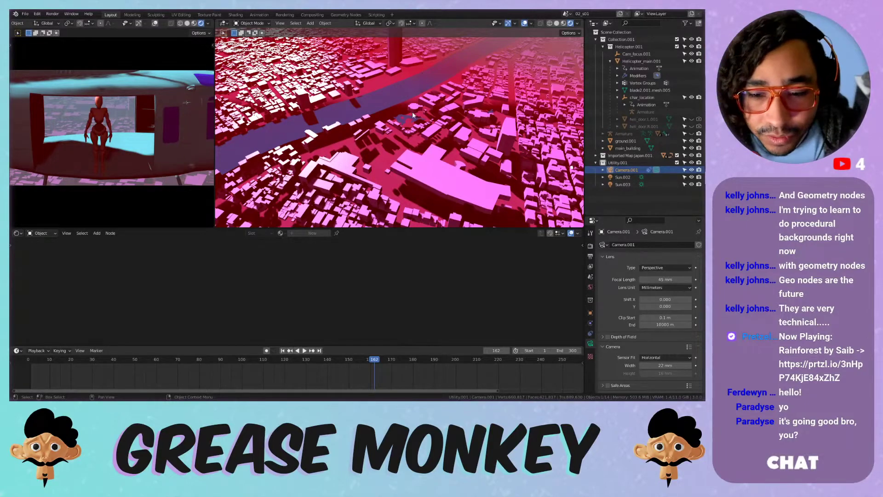
middle_drag(412, 115, 385, 127)
scroll(384, 127, up, 5)
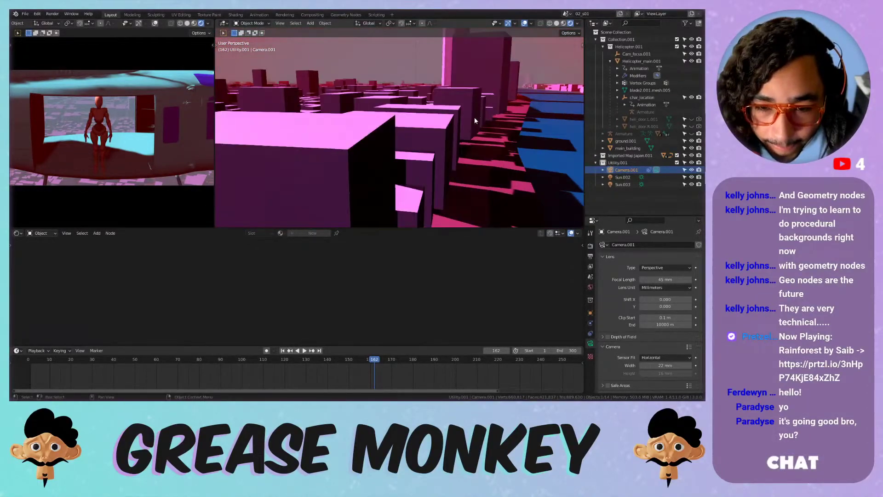
middle_drag(475, 121, 490, 161)
click(490, 161)
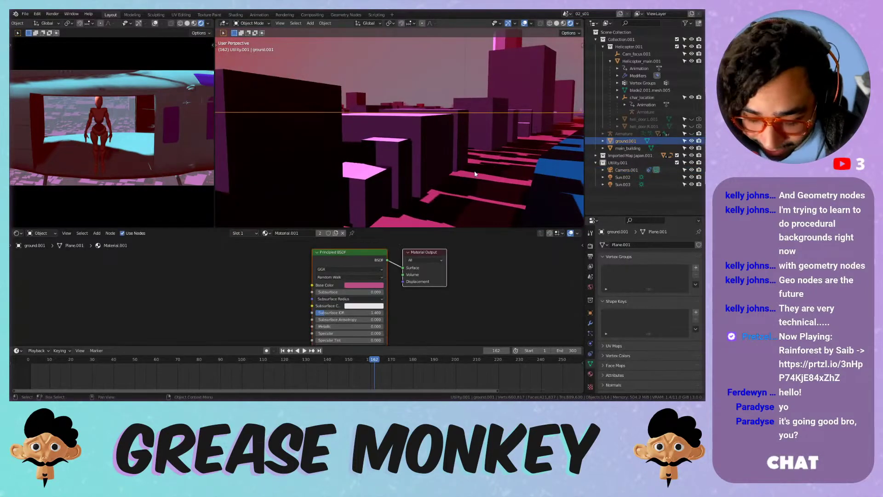
key(g)
key(z)
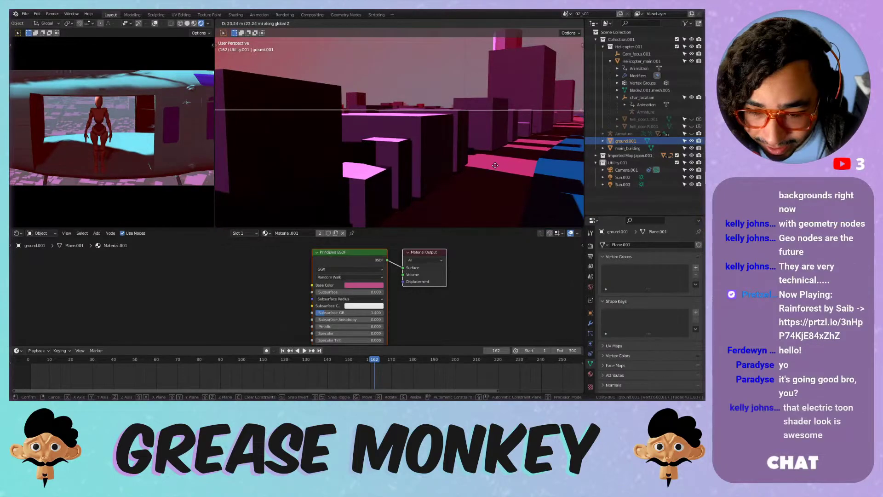
click(495, 166)
- Select the main_building object and enable nodes for its Buildings material
middle_drag(495, 165, 392, 98)
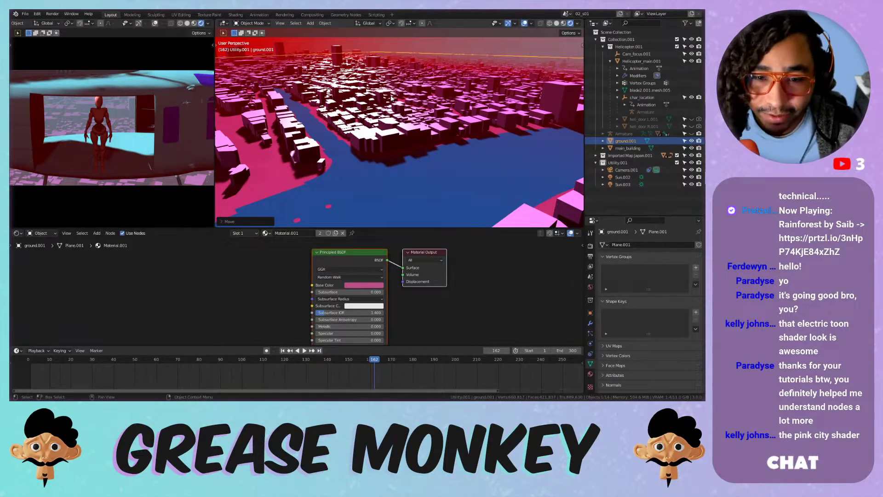
click(385, 105)
middle_drag(383, 110, 342, 193)
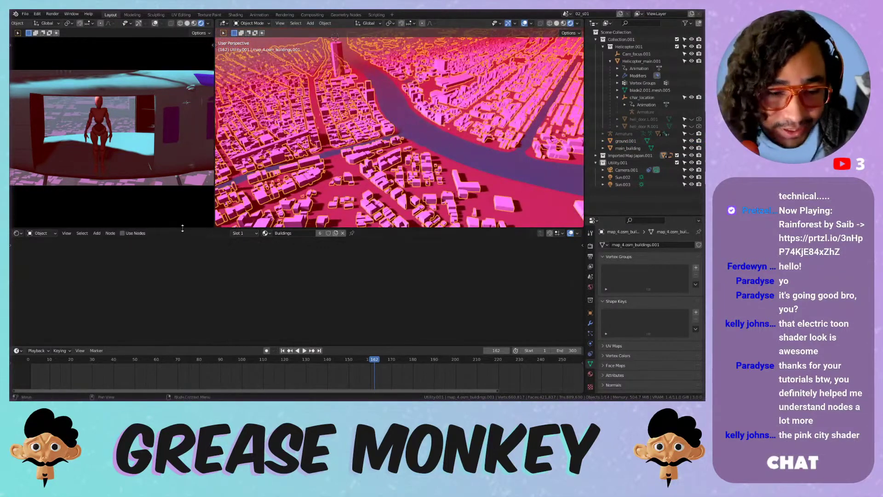
click(37, 233)
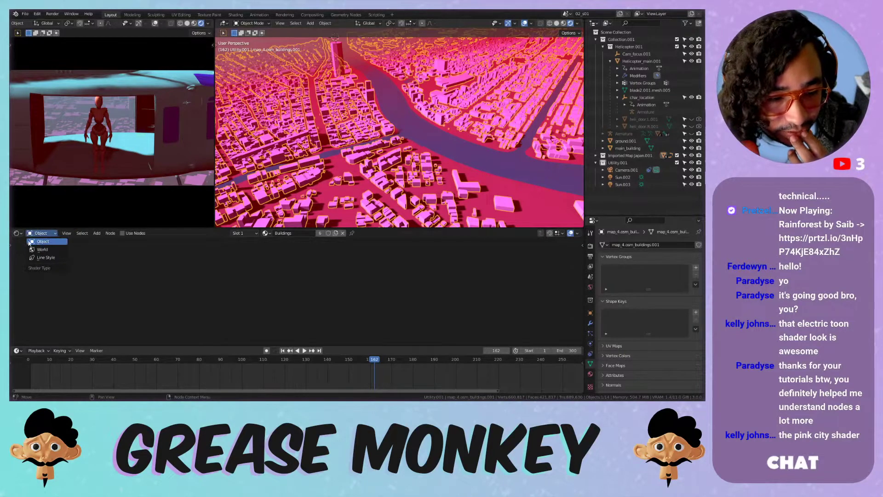
click(46, 233)
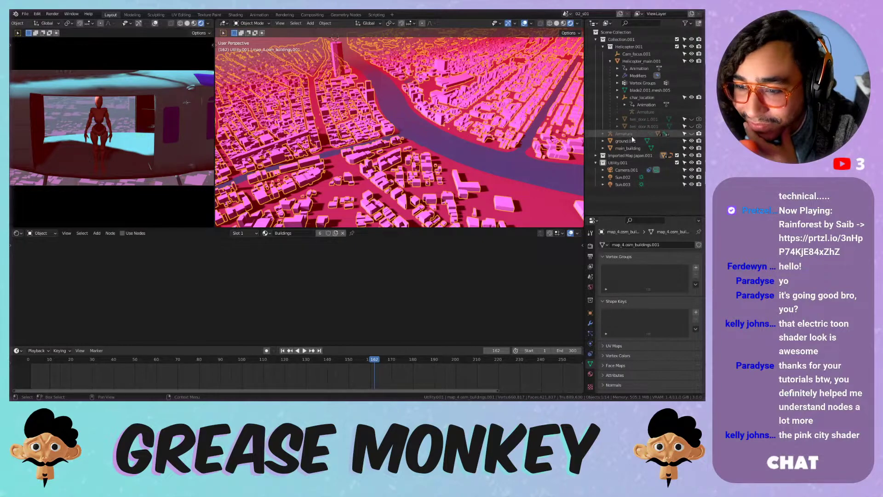
click(630, 148)
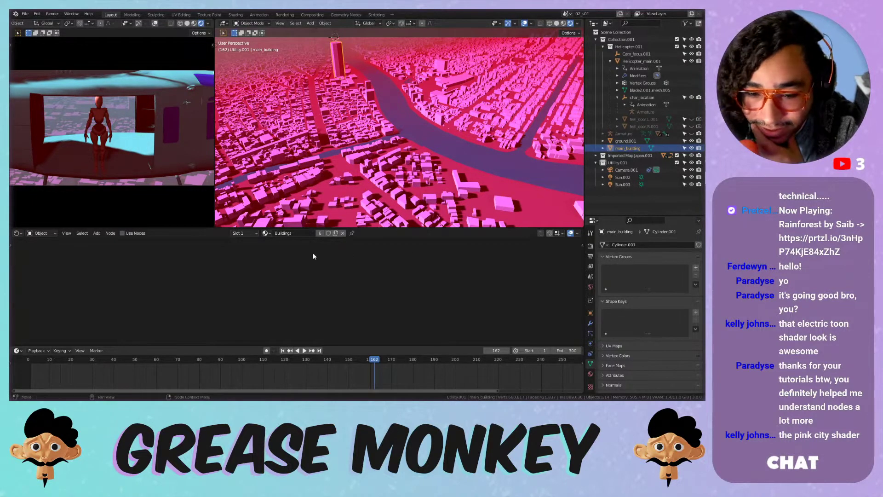
click(591, 374)
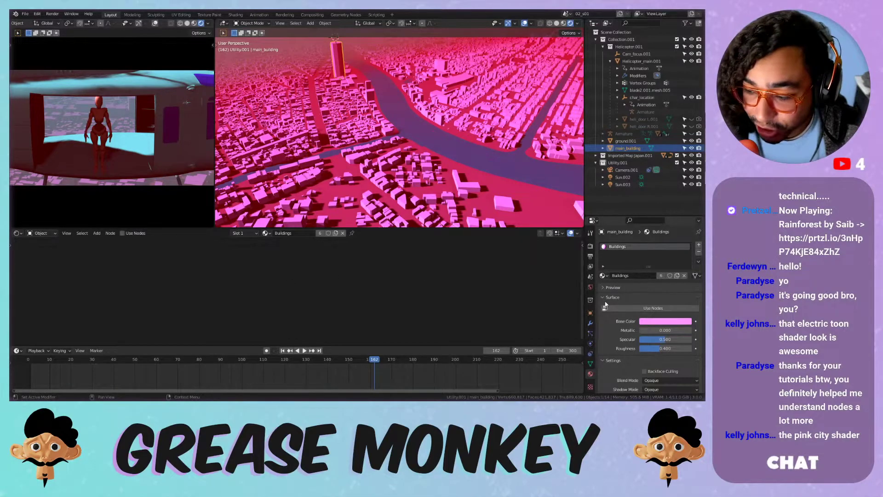
middle_drag(417, 184, 343, 94)
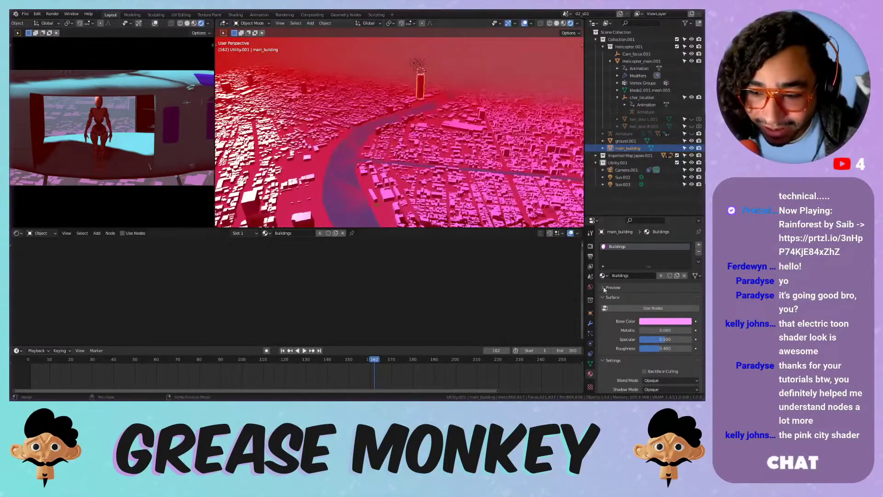
click(653, 308)
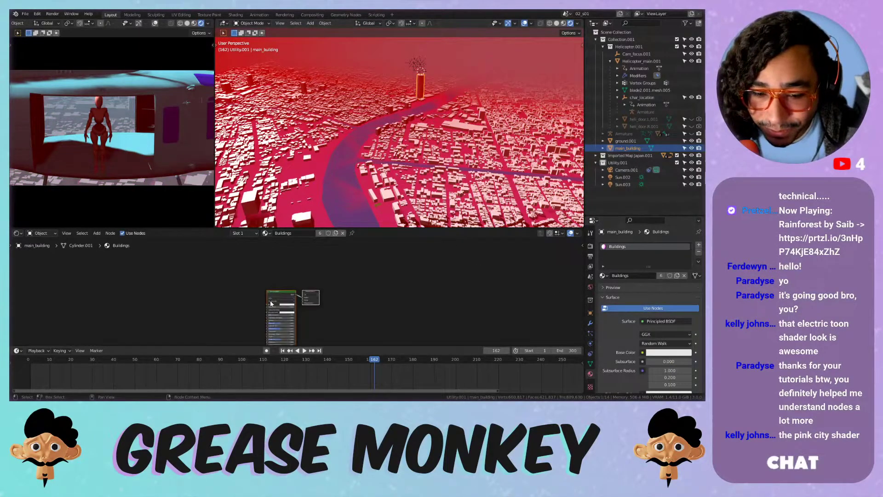
- Set the base colour of the Buildings material's Principled BSDF to a pale yellow-green
scroll(281, 297, up, 8)
click(302, 273)
mouse_move(328, 179)
mouse_down()
mouse_move(314, 201)
mouse_move(301, 184)
mouse_move(330, 172)
mouse_move(300, 192)
mouse_move(345, 199)
mouse_move(346, 160)
mouse_up()
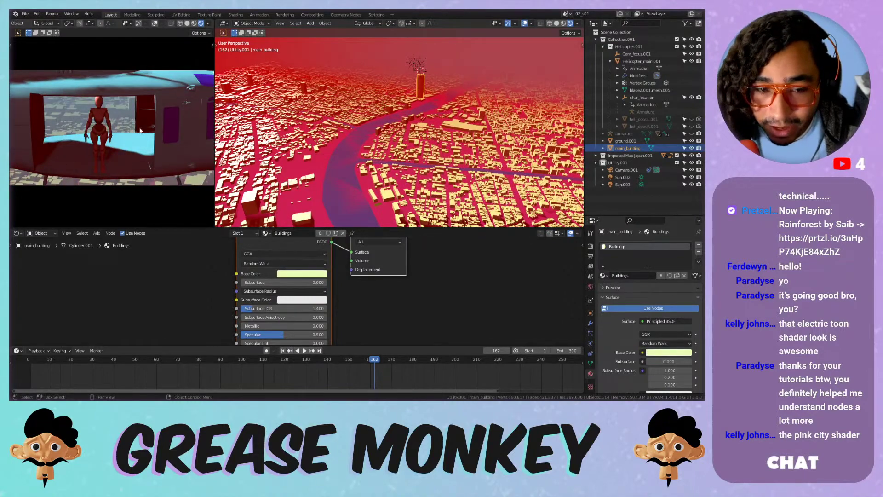
- Turn the camera preview area into an Asset Browser showing the Materials library, and widen it
click(43, 23)
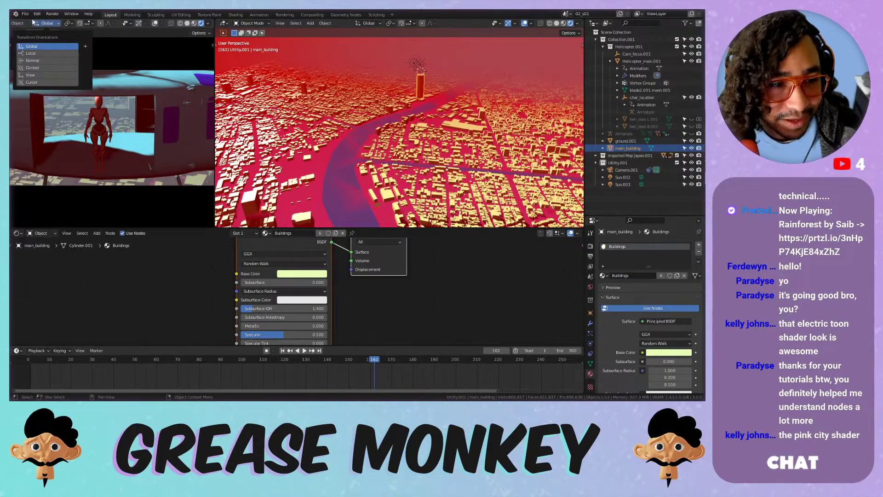
key(Escape)
scroll(35, 26, up, 4)
scroll(35, 26, up, 2)
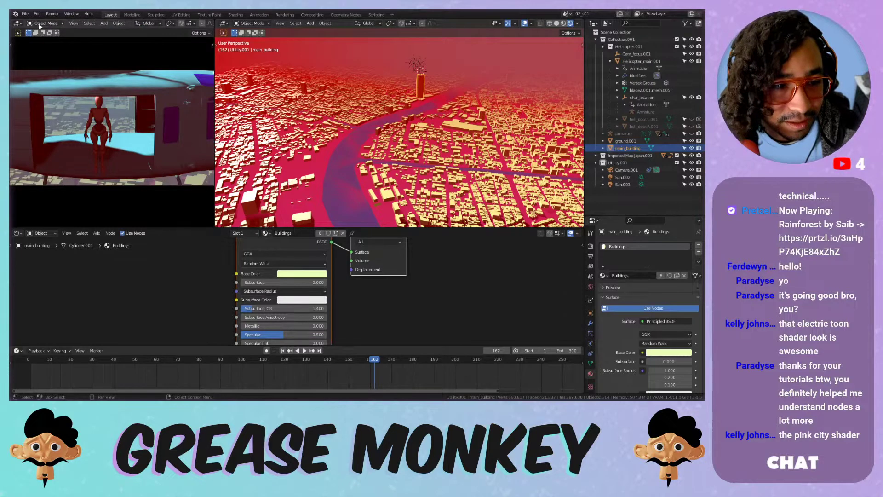
click(18, 23)
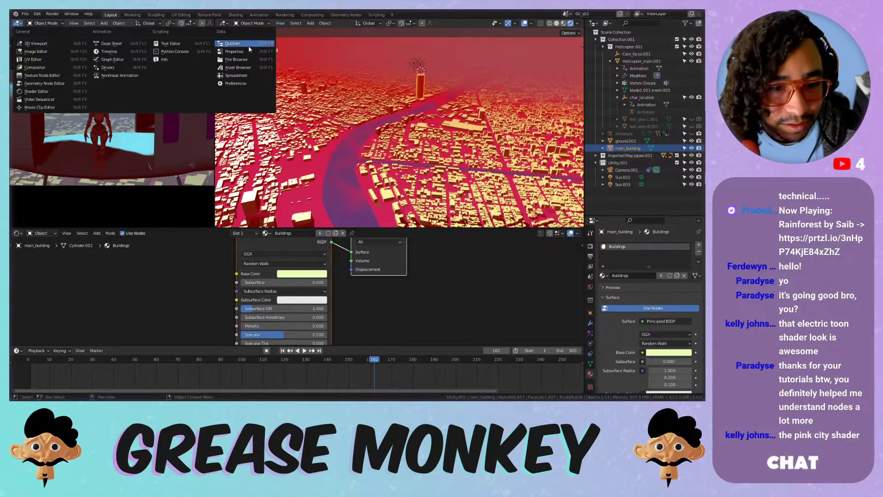
click(235, 68)
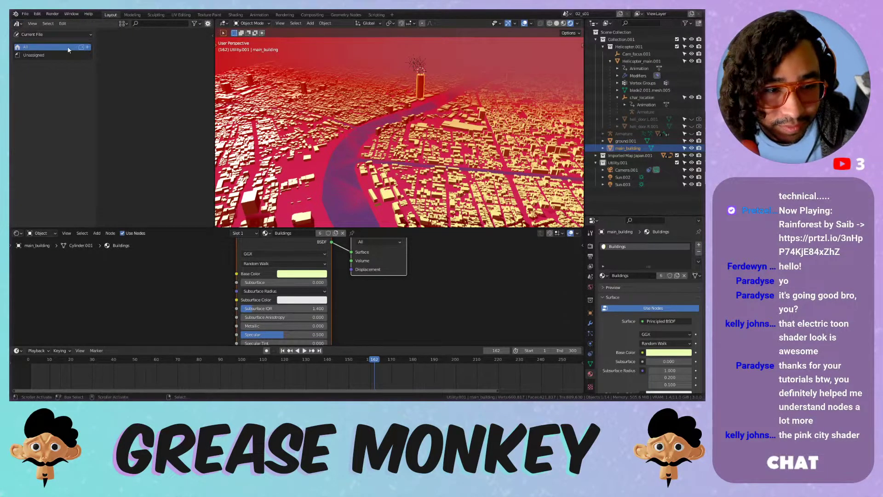
click(73, 36)
click(65, 63)
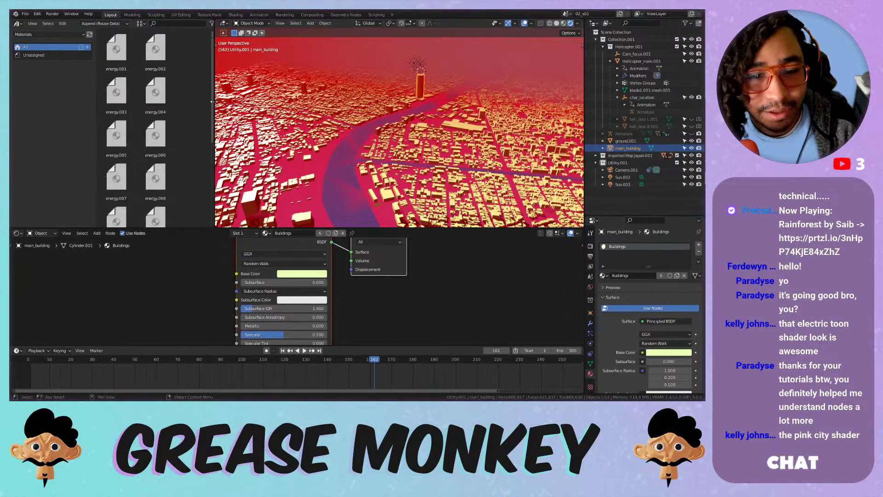
drag(213, 102, 340, 87)
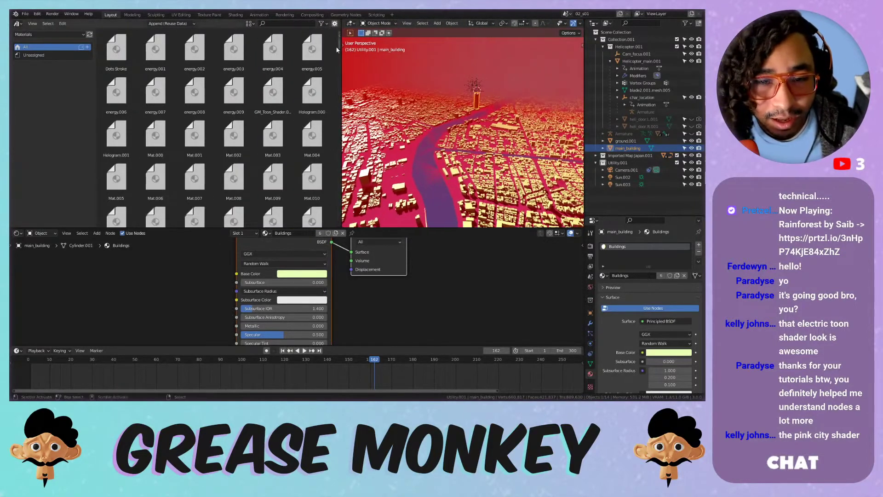
- Find the GM_Toon_Shader material in the Materials library and apply it to the city map buildings
scroll(325, 74, down, 8)
scroll(325, 74, down, 15)
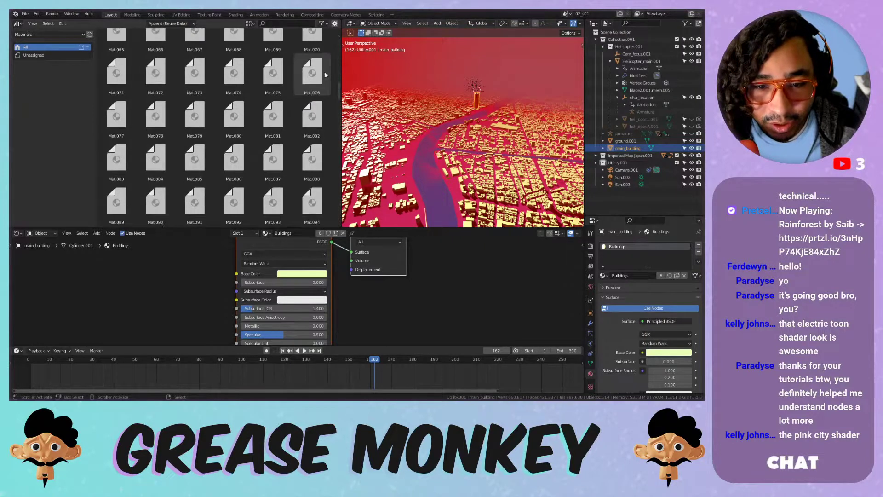
scroll(323, 76, down, 11)
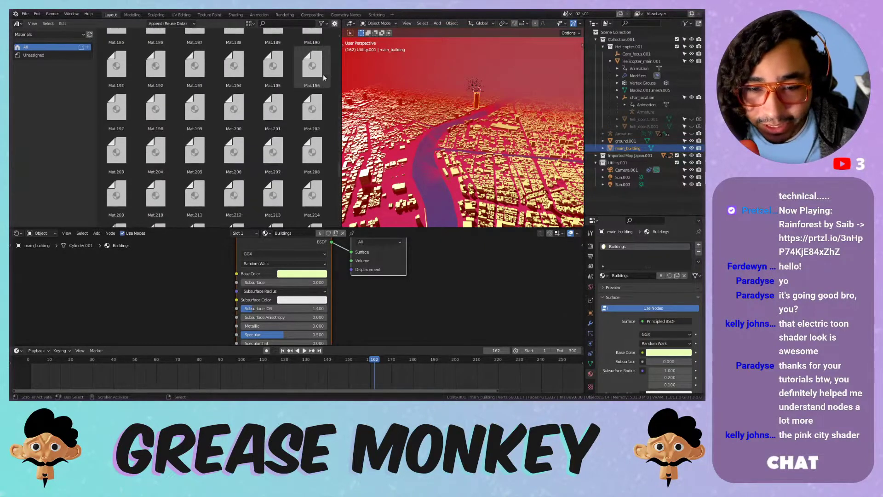
scroll(329, 200, down, 3)
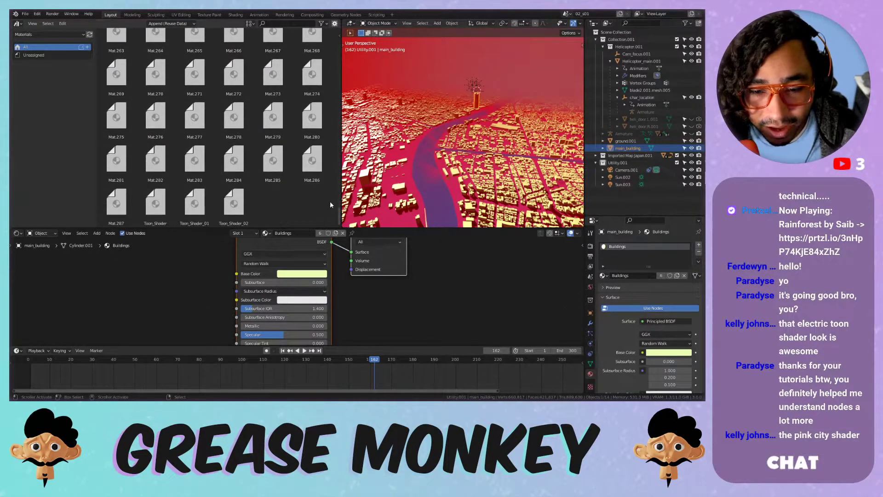
mouse_move(339, 213)
mouse_down()
mouse_move(334, 58)
mouse_move(344, 33)
mouse_up()
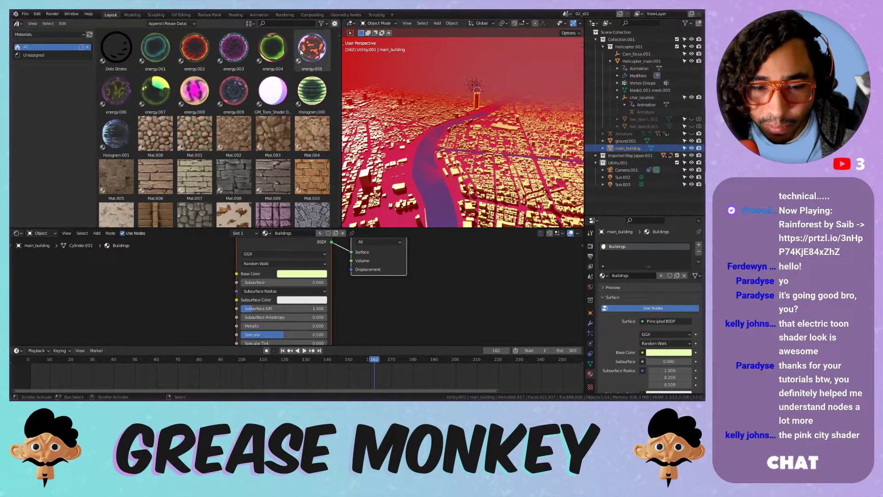
scroll(297, 52, down, 3)
scroll(298, 56, up, 3)
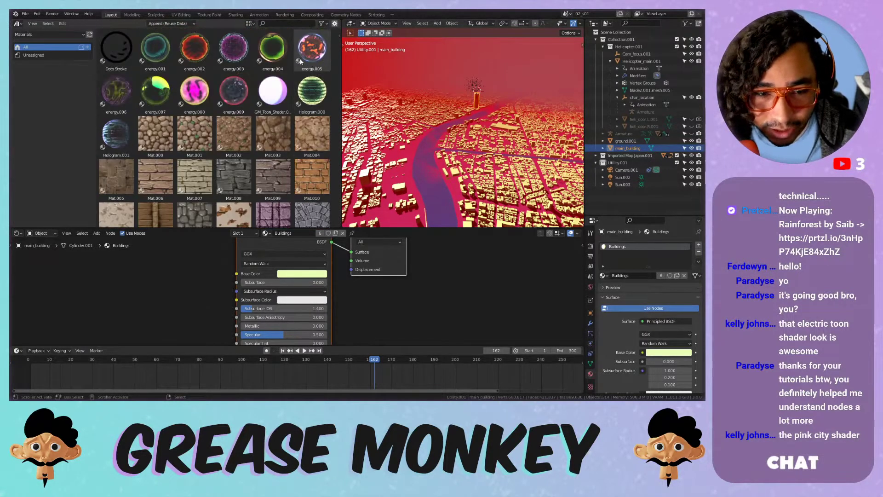
click(288, 114)
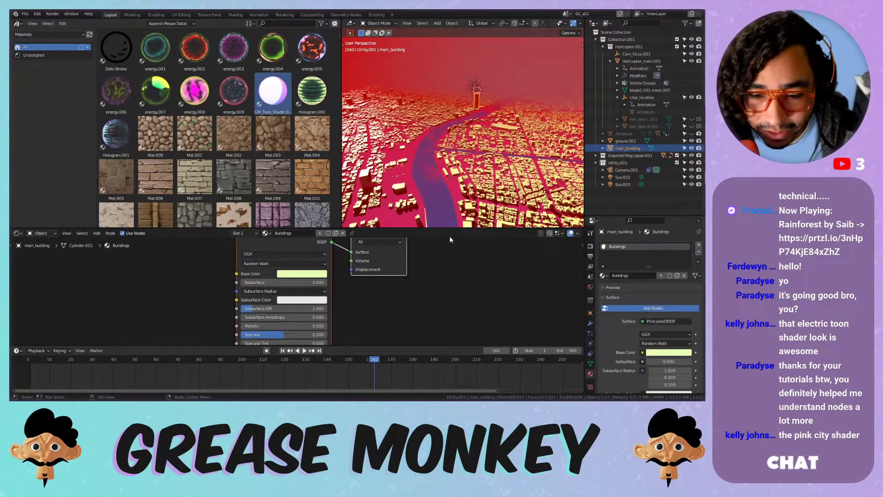
middle_drag(449, 239, 453, 270)
drag(274, 92, 651, 259)
drag(278, 95, 458, 174)
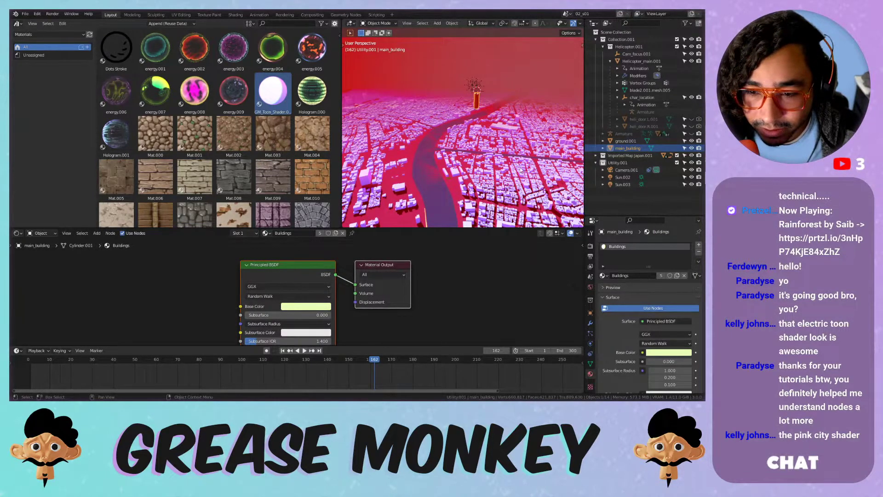
- Examine how the toon material looks on the city buildings, both up close and through the camera
middle_drag(521, 170, 495, 163)
click(420, 153)
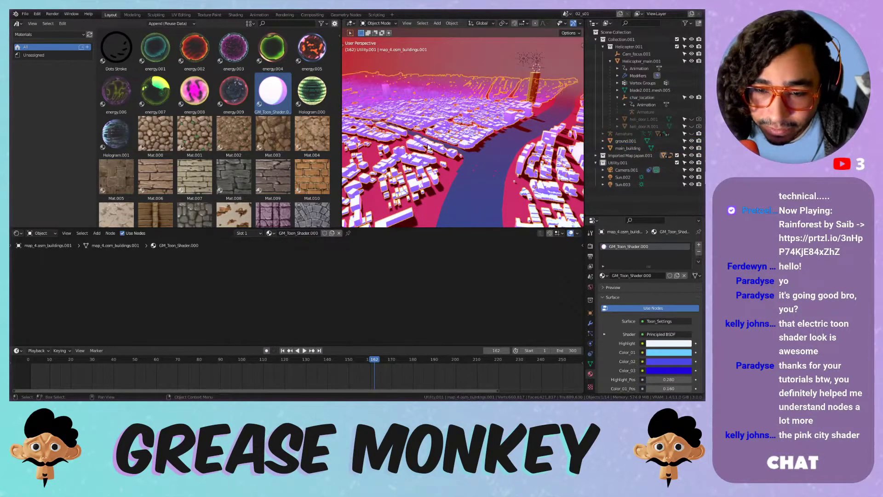
key(KP_Decimal)
scroll(427, 144, up, 15)
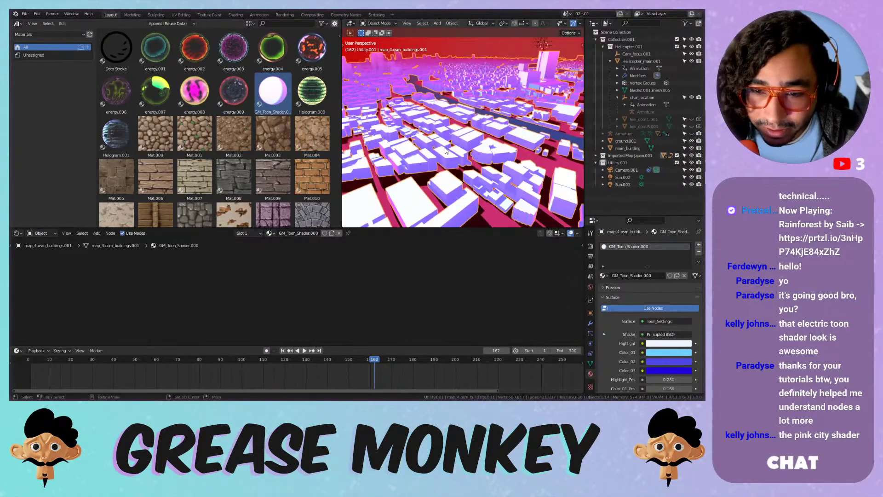
middle_drag(446, 150, 351, 148)
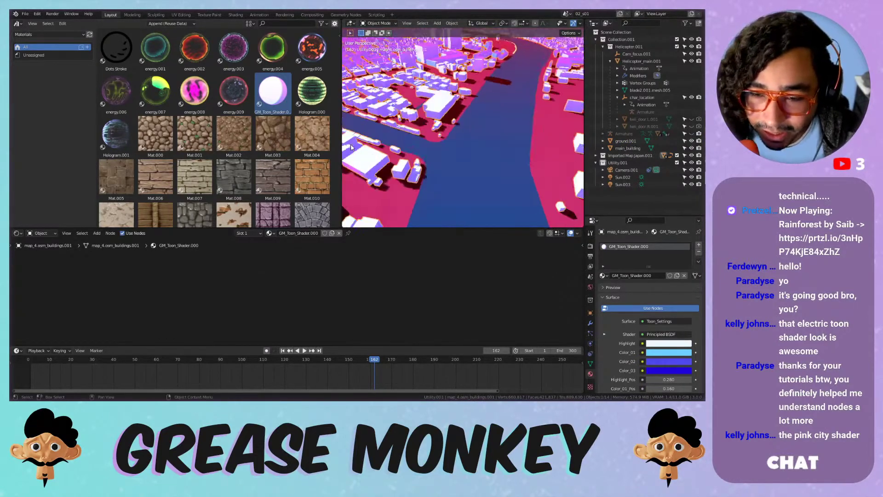
key(KP_0)
click(493, 108)
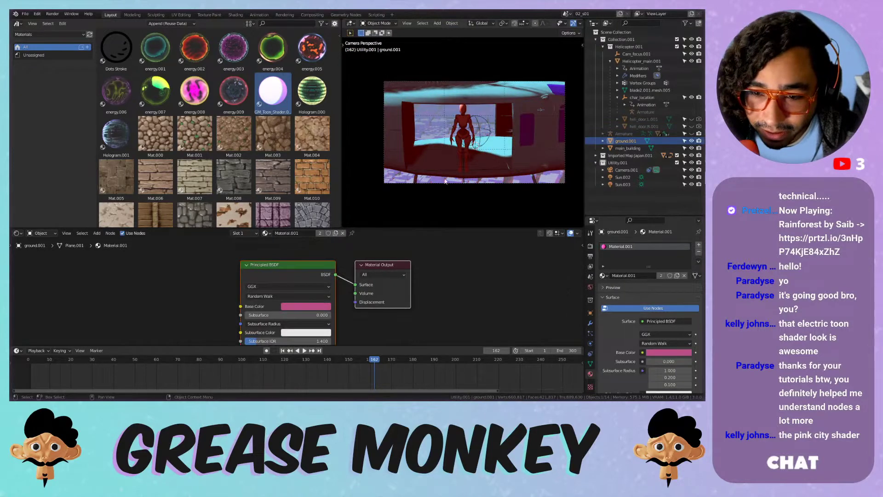
key(KP_0)
scroll(407, 54, up, 10)
middle_drag(408, 55, 413, 81)
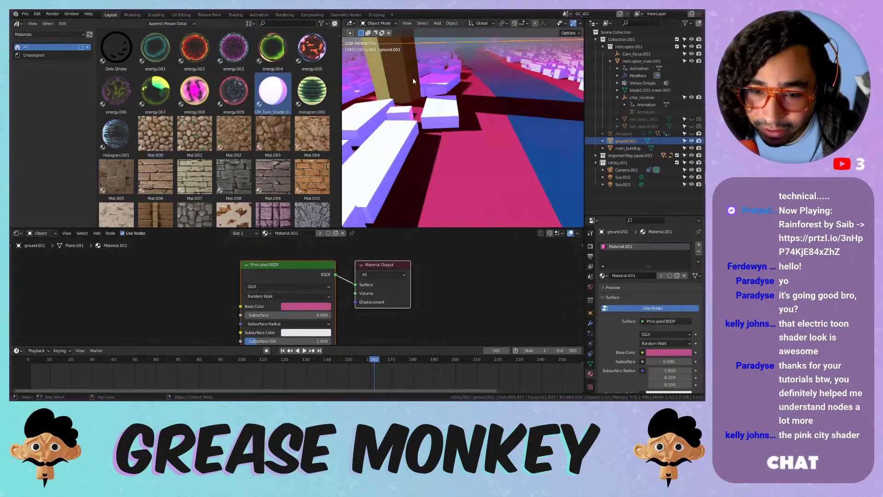
- Select the city map buildings and bring the complete GM_Toon_Shader node tree into view
click(450, 194)
scroll(324, 269, down, 2)
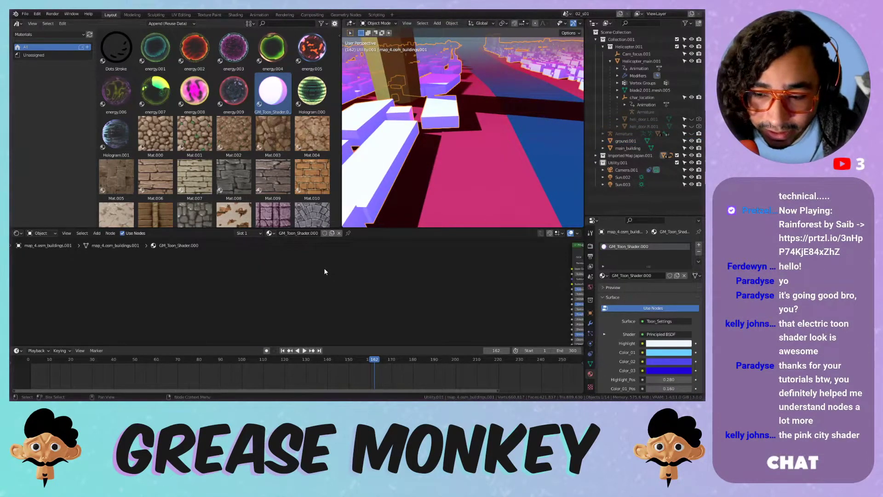
key(Home)
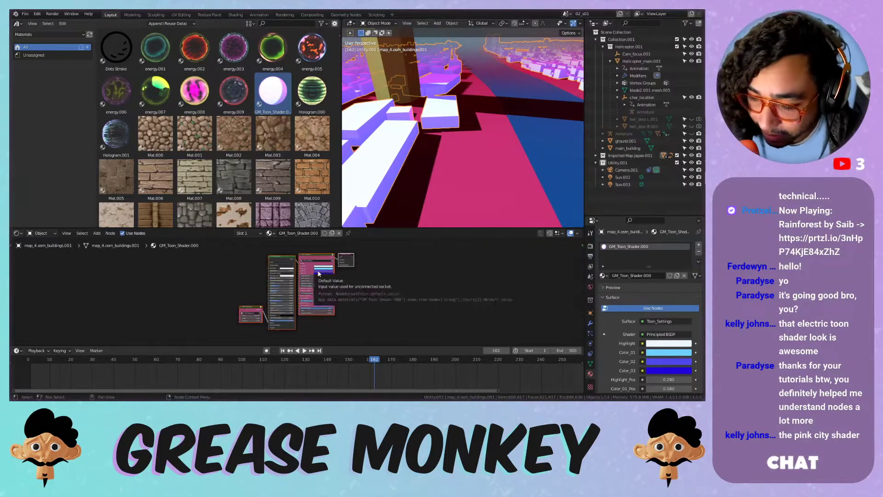
- Move the Material Output node away from the Toon_Settings node to make room between them
scroll(316, 293, up, 3)
scroll(406, 263, up, 4)
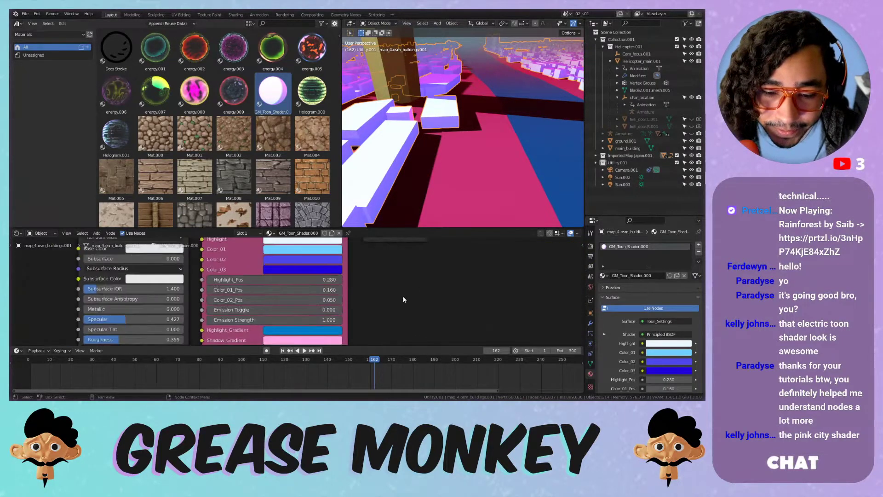
mouse_move(433, 275)
middle_down()
mouse_move(422, 283)
mouse_move(433, 275)
middle_up()
mouse_move(354, 302)
mouse_down()
mouse_move(310, 302)
mouse_move(371, 301)
mouse_move(354, 301)
mouse_move(362, 301)
mouse_move(368, 279)
mouse_move(326, 280)
mouse_move(395, 279)
mouse_move(385, 280)
mouse_up()
scroll(452, 251, down, 5)
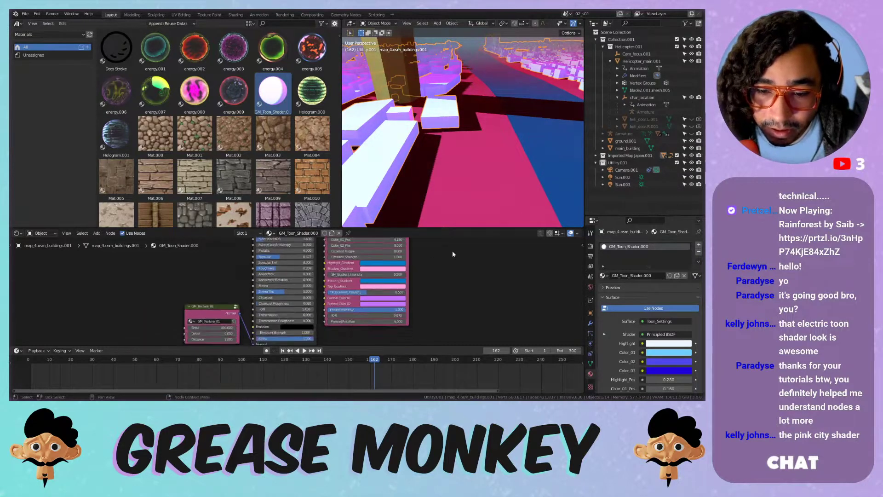
middle_drag(452, 251, 396, 305)
scroll(384, 268, down, 2)
drag(390, 269, 460, 269)
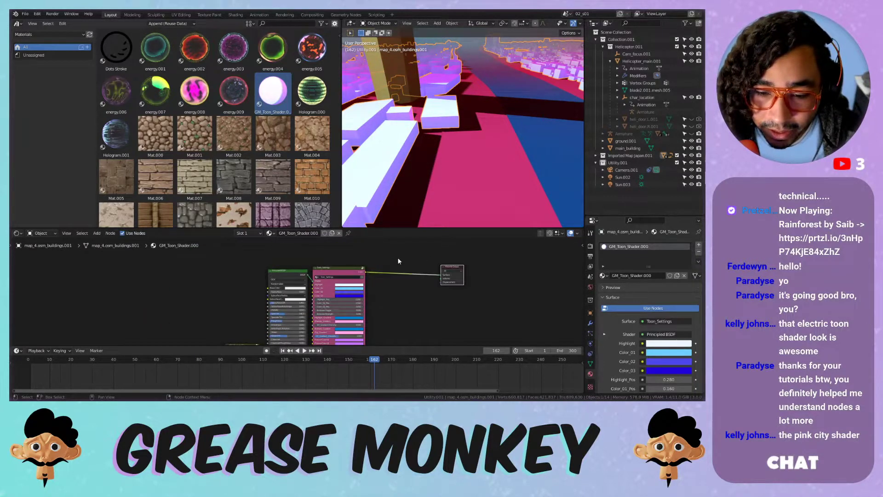
- Insert a Hue/Saturation node into the link between Toon_Settings and Material Output
key(shift+a)
mouse_move(404, 301)
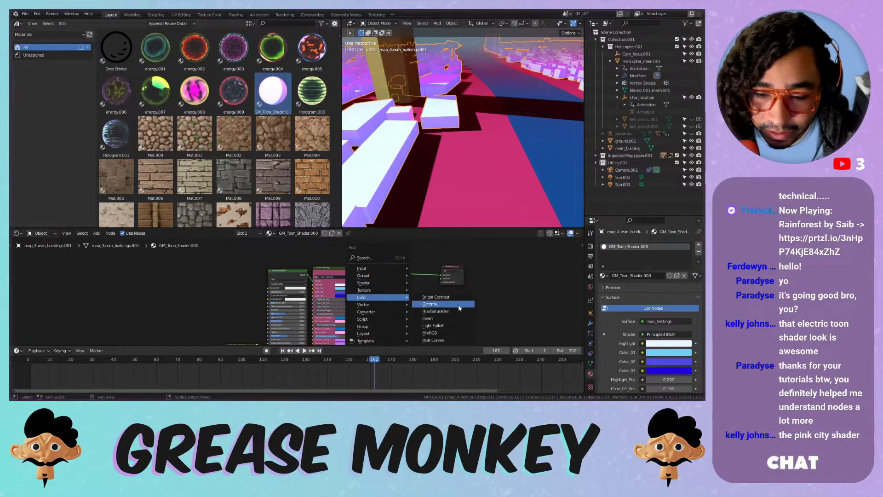
click(436, 311)
click(426, 276)
- With the city map buildings selected, set the Hue of their new Hue/Saturation node to 0.280
scroll(385, 273, up, 3)
scroll(387, 273, up, 2)
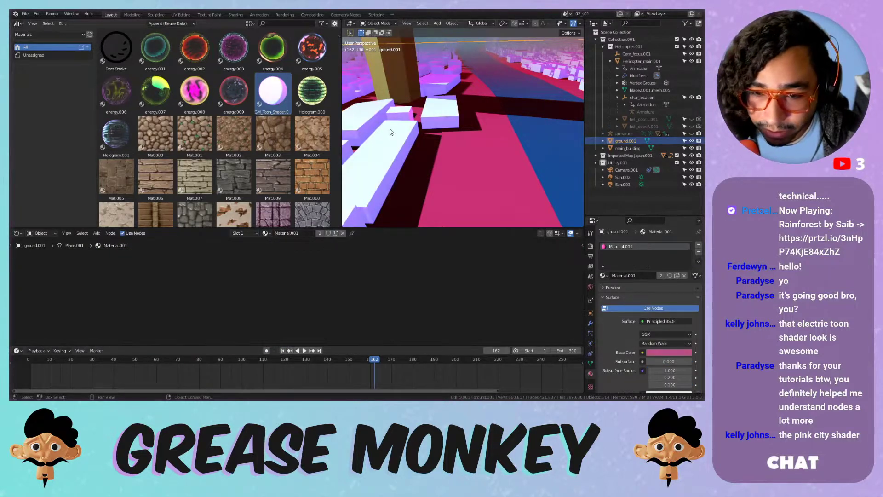
click(390, 132)
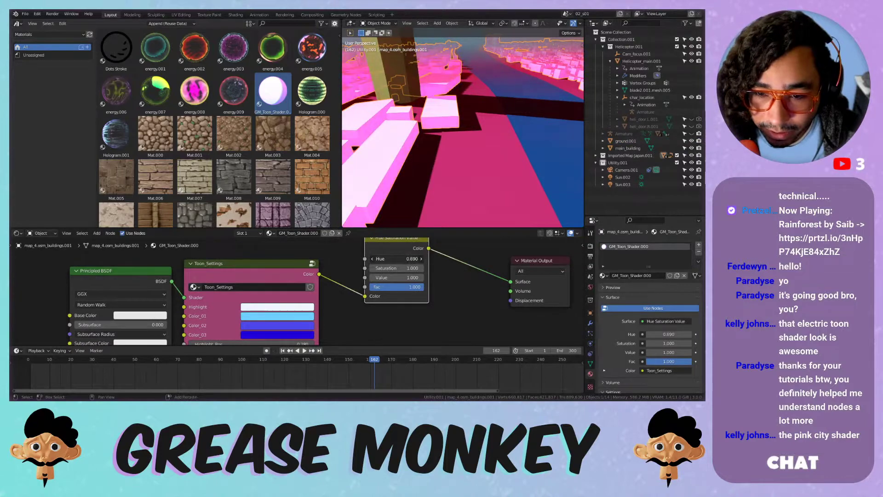
drag(399, 259, 368, 259)
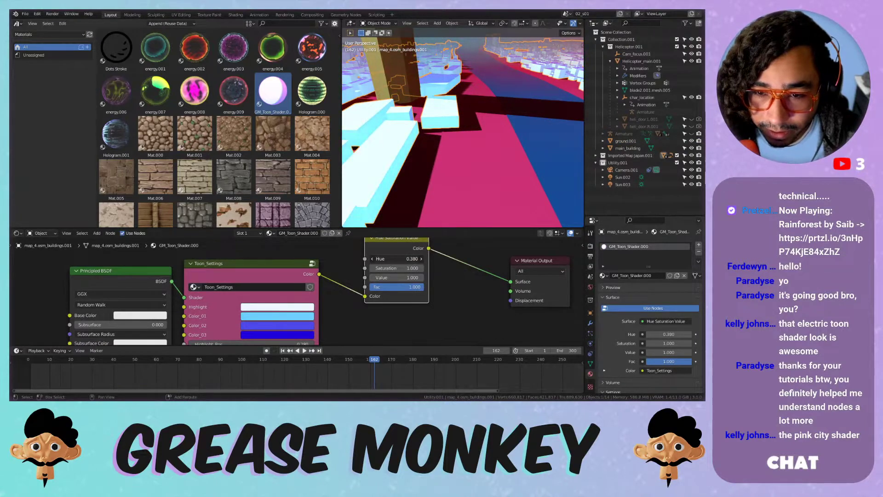
- Close the Asset Browser area so the 3D viewport takes its space, and look through the camera with the buildings deselected
drag(342, 22, 326, 21)
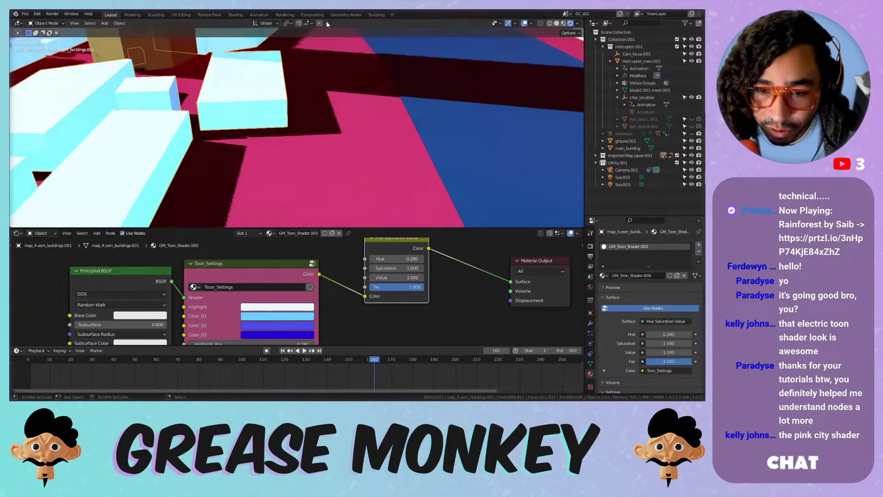
scroll(381, 92, down, 8)
key(KP_0)
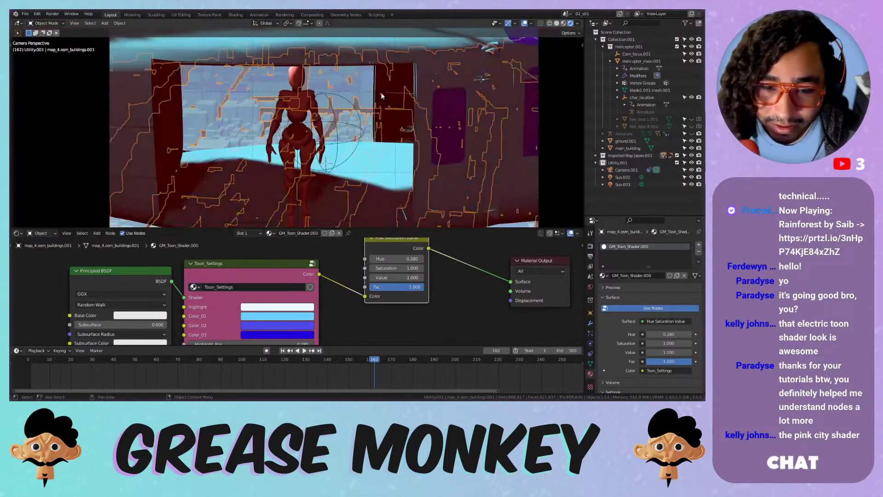
click(367, 105)
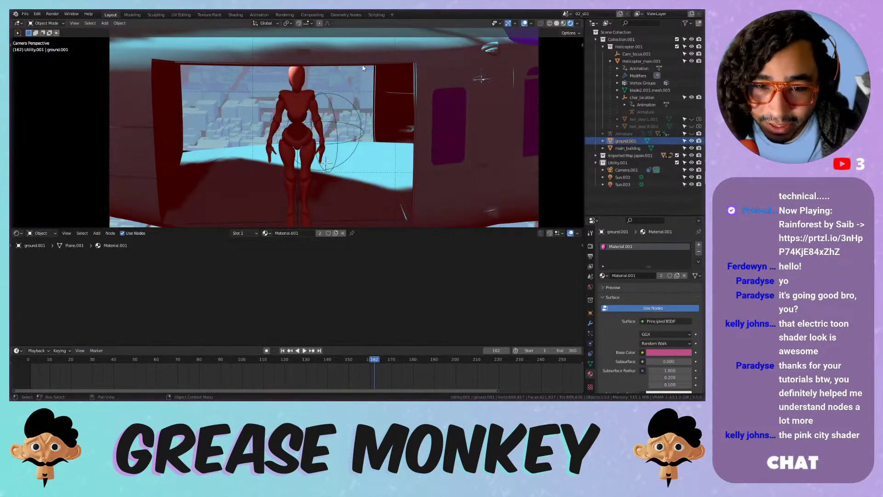
- Select Camera.001 with its transform values displayed, and turn the shader editor area into a Dope Sheet
click(624, 170)
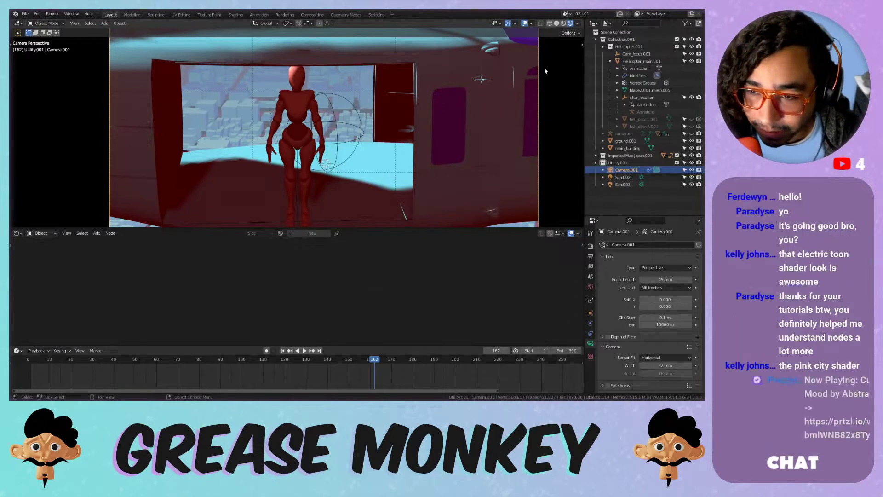
click(610, 171)
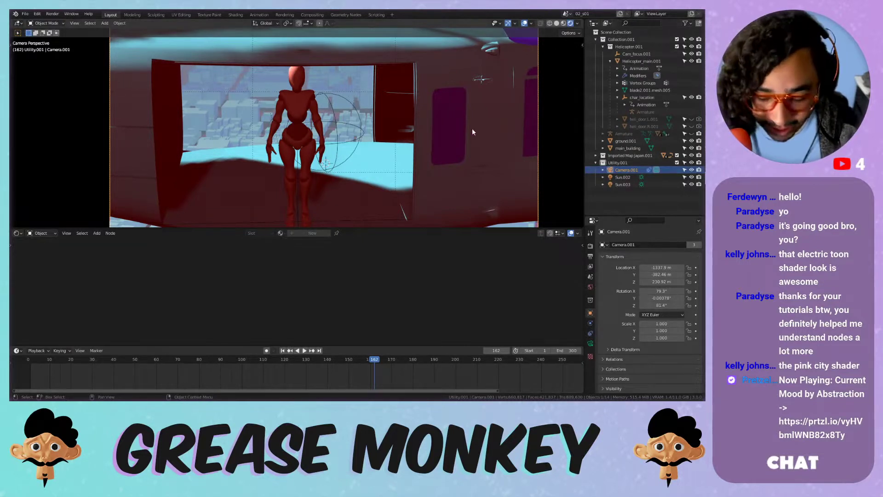
key(n)
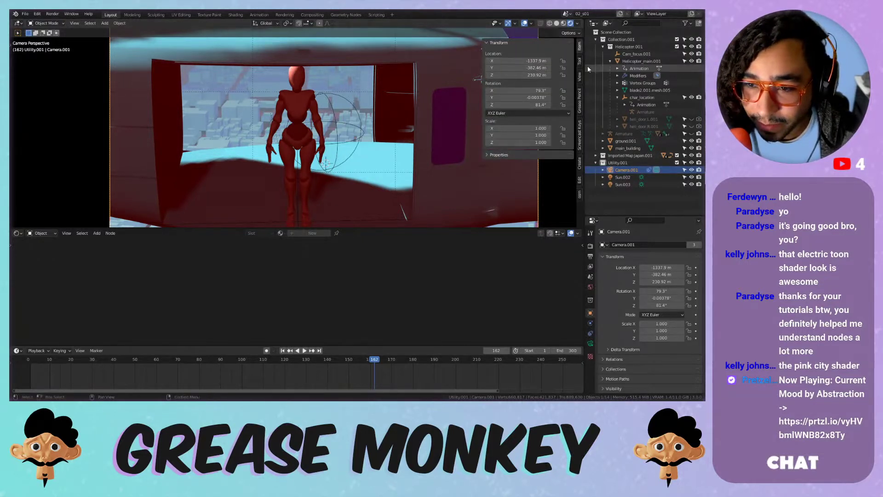
click(17, 233)
click(108, 253)
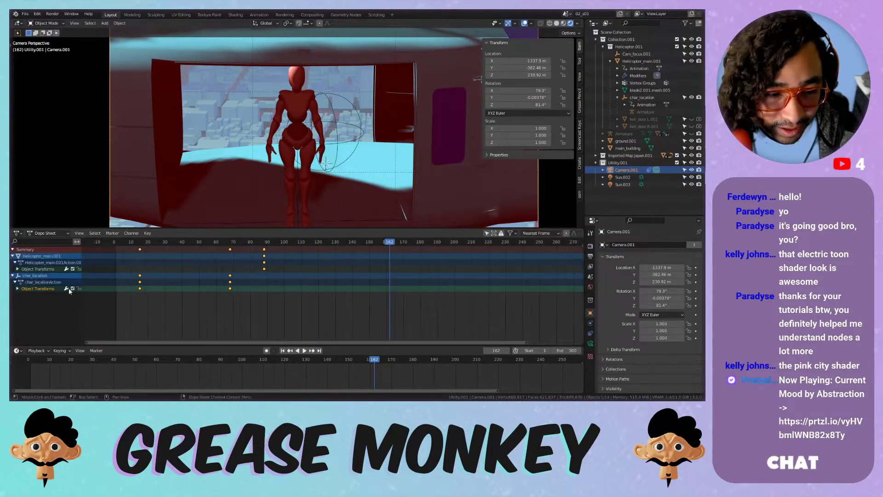
- Switch the viewport to Solid shading and play the animation through the camera, with the whole camera frame in view
key(space)
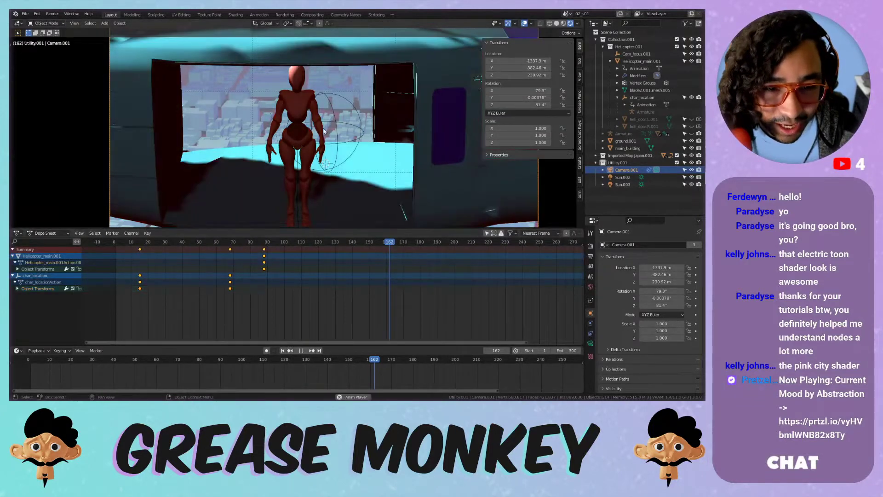
key(space)
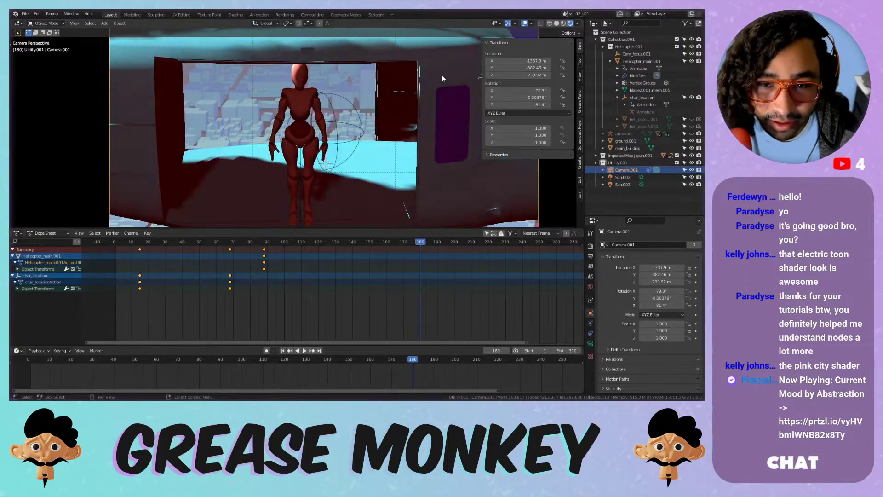
click(556, 24)
key(space)
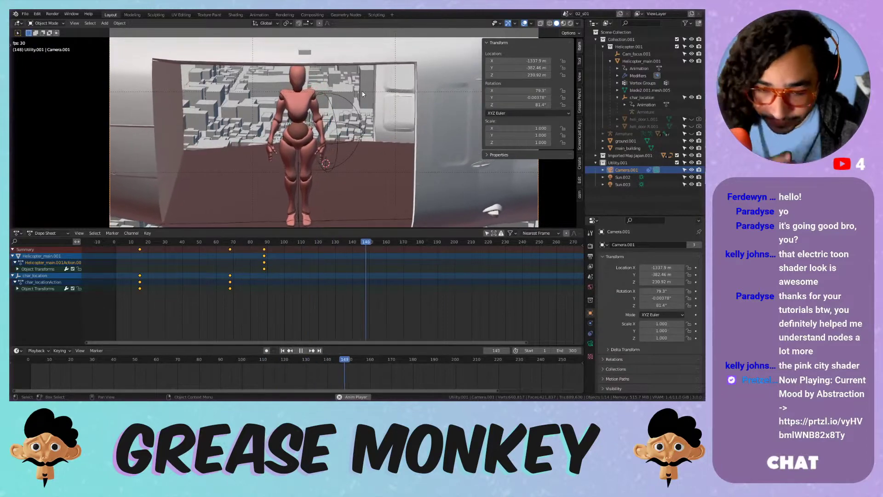
key(space)
key(KP_0)
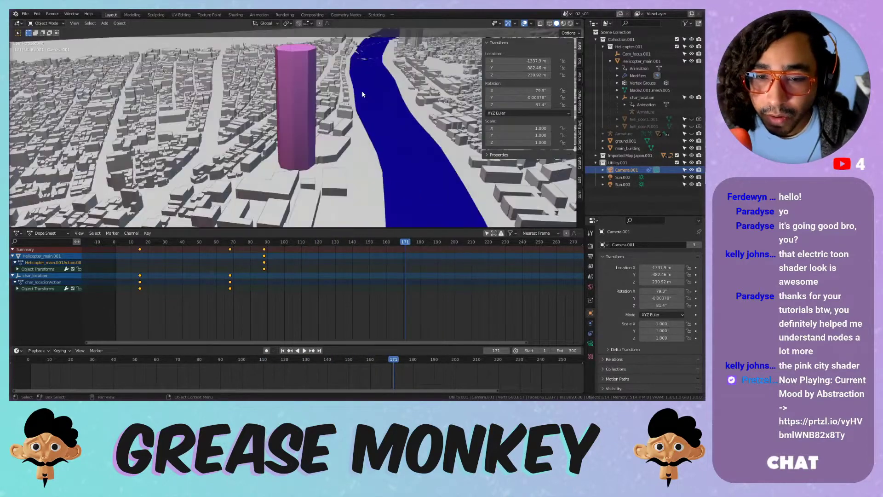
key(KP_0)
scroll(297, 99, down, 3)
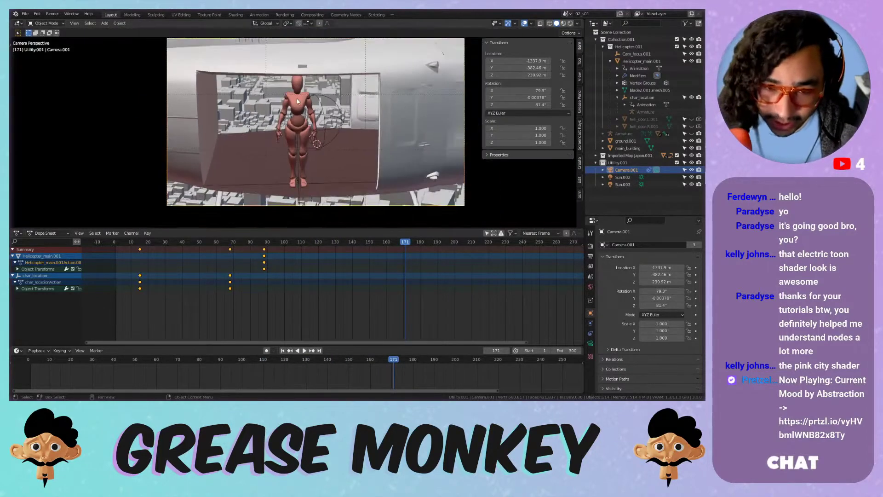
scroll(297, 99, up, 1)
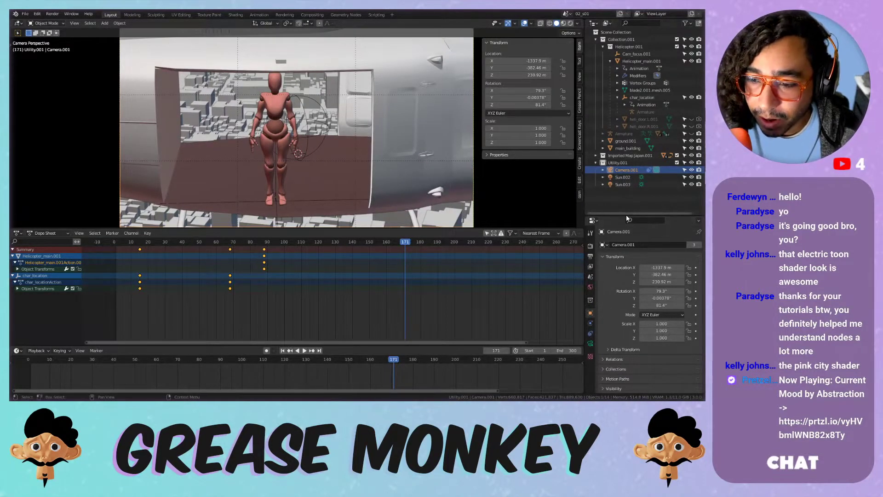
- Turn off the camera's Thirds composition guide and set its Passepartout to 1.000
drag(626, 214, 626, 178)
click(590, 306)
scroll(639, 282, down, 6)
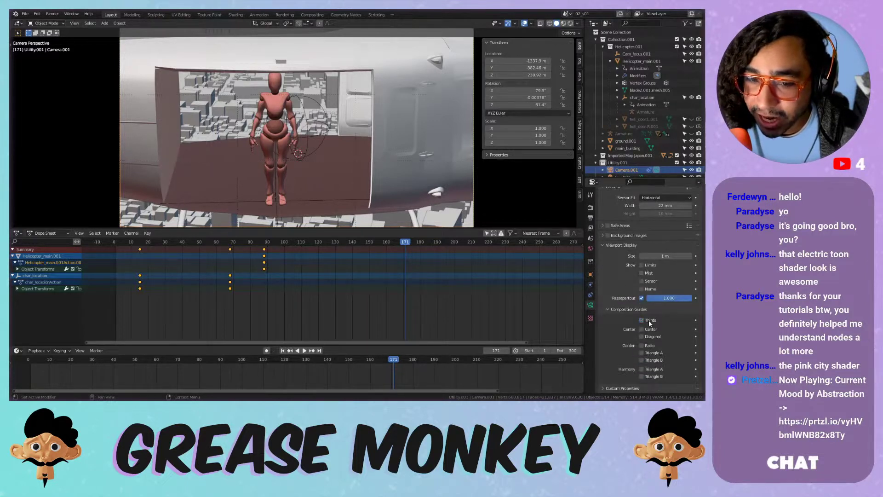
click(648, 320)
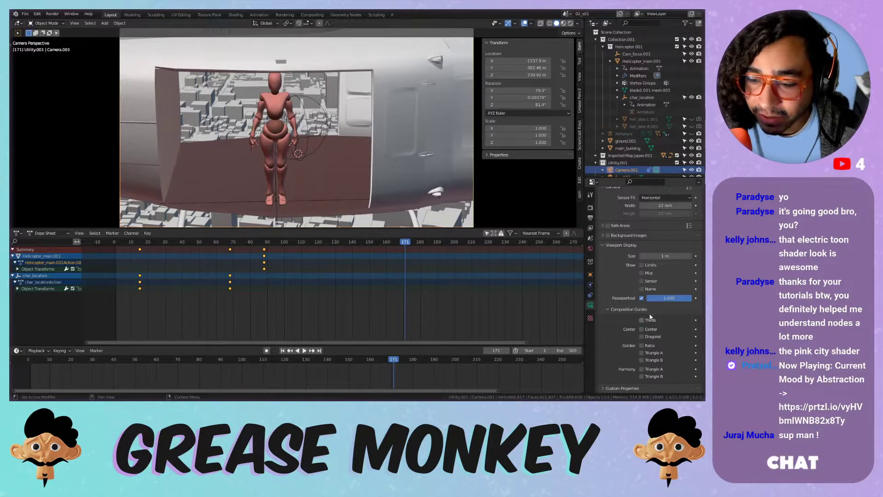
click(616, 311)
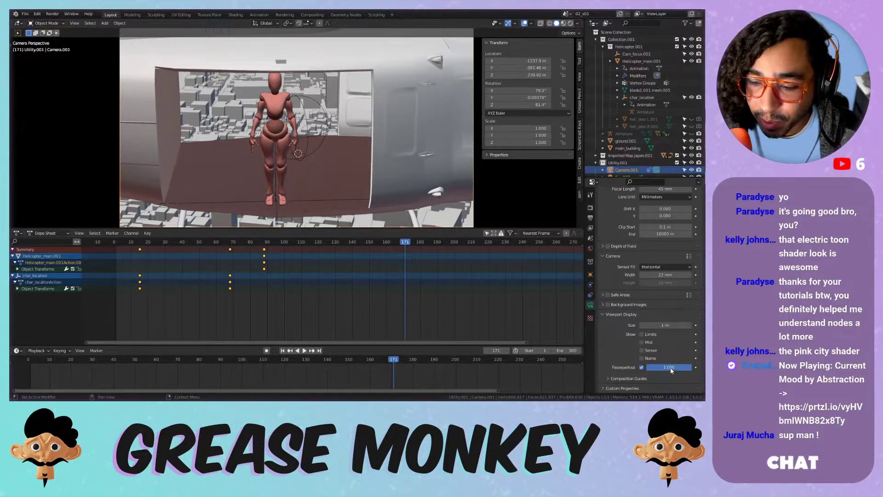
mouse_move(671, 371)
mouse_down()
mouse_move(648, 370)
mouse_move(686, 370)
mouse_up()
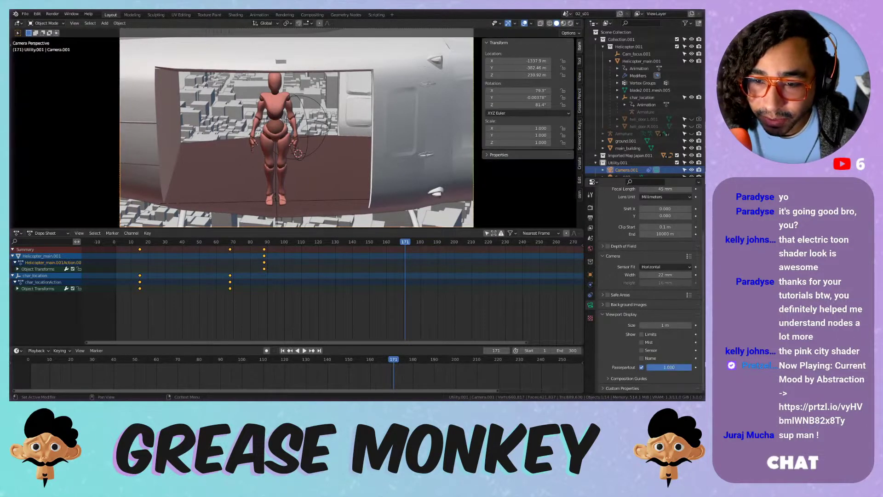
- Hide the transform sidebar and turn off the Text Info, Extras and 3D Cursor viewport overlays
key(n)
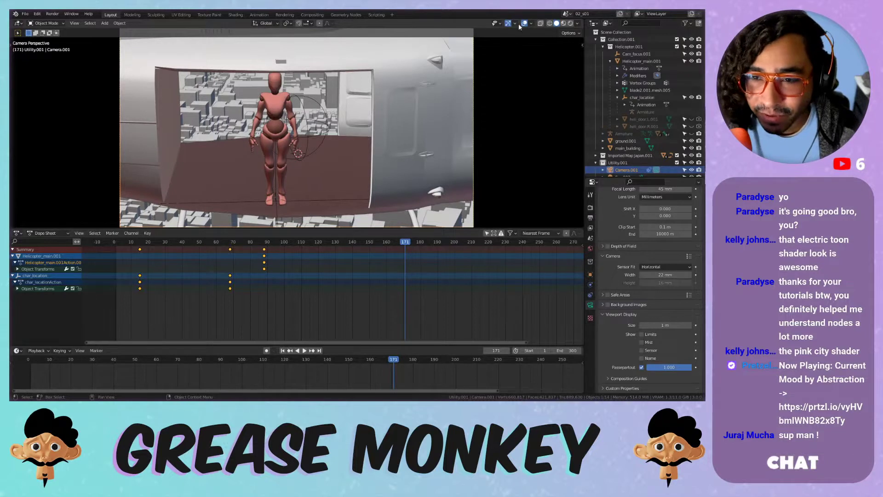
click(532, 24)
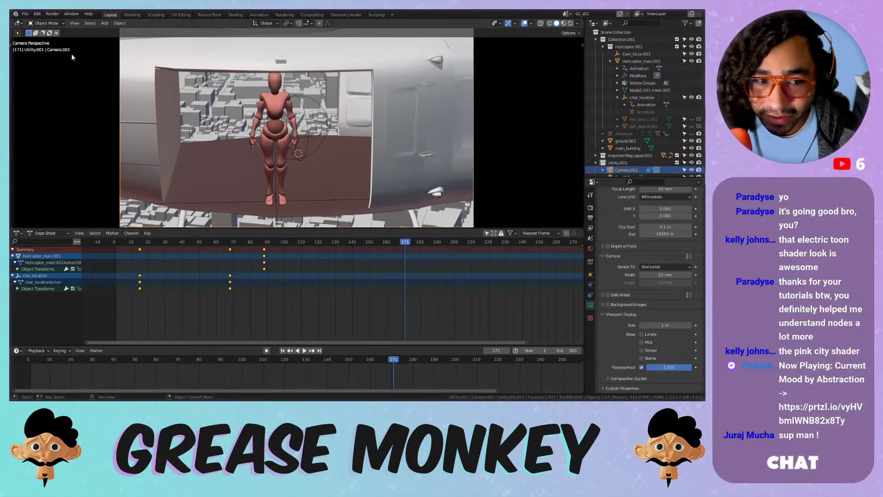
click(531, 24)
click(498, 67)
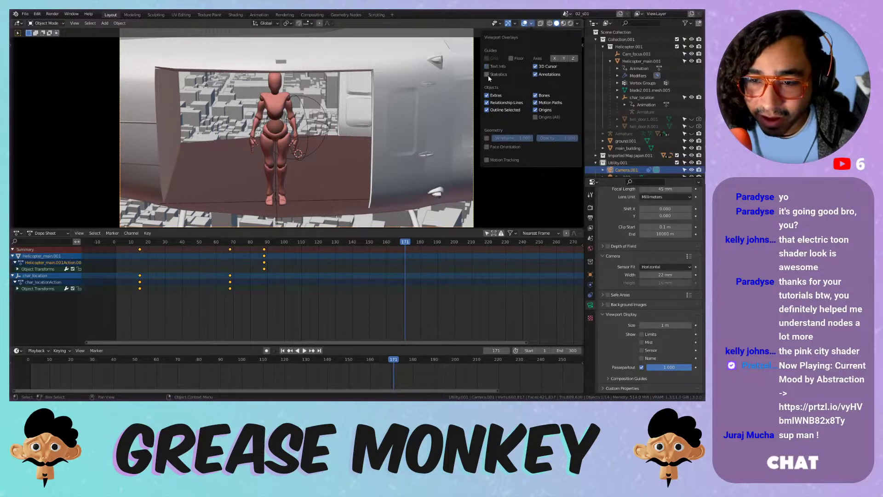
click(488, 96)
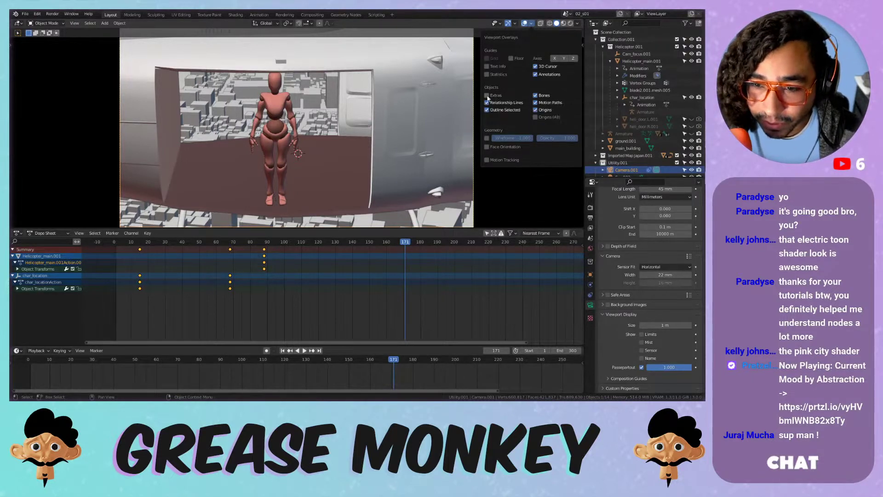
click(531, 24)
click(536, 66)
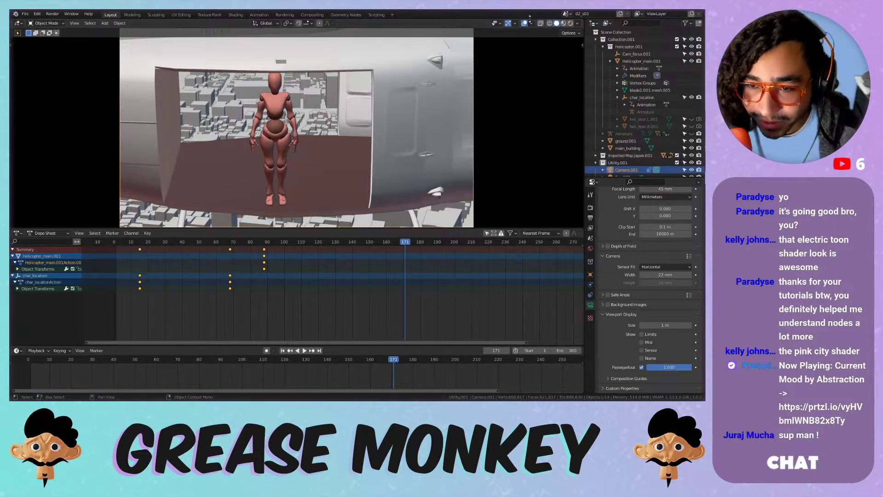
click(515, 23)
mouse_move(531, 26)
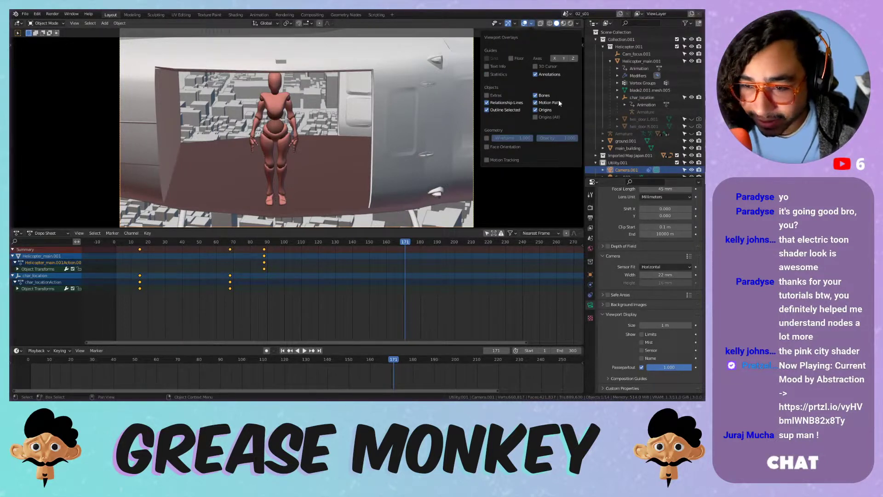
- Remove the Track To constraint targeting Cam_focus.001 from Camera.001 so that the camera can be navigated freely
scroll(498, 106, down, 2)
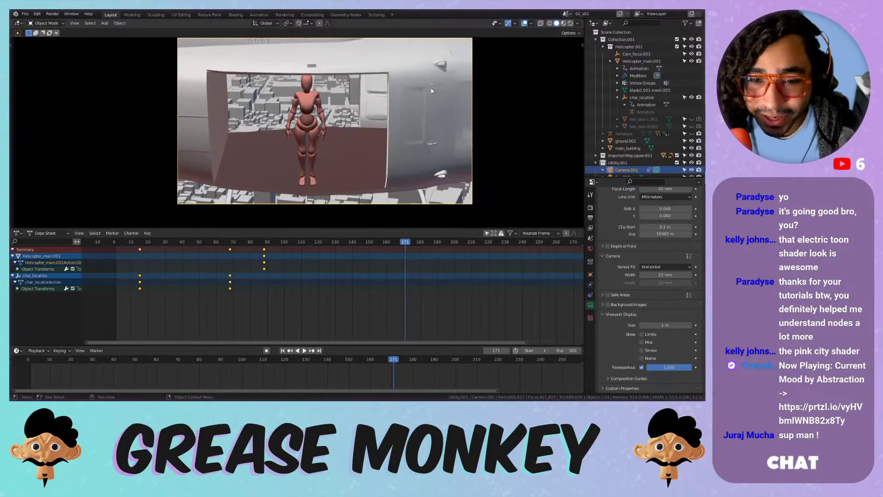
middle_drag(418, 94, 355, 92)
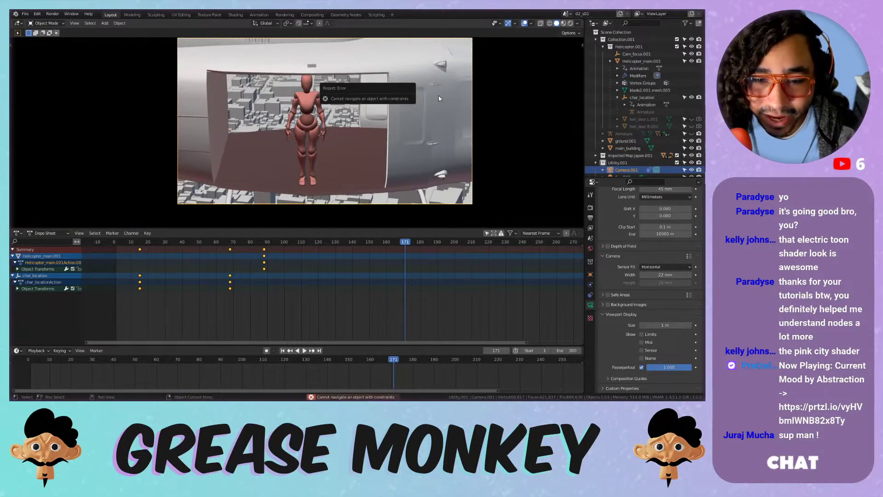
scroll(619, 141, down, 2)
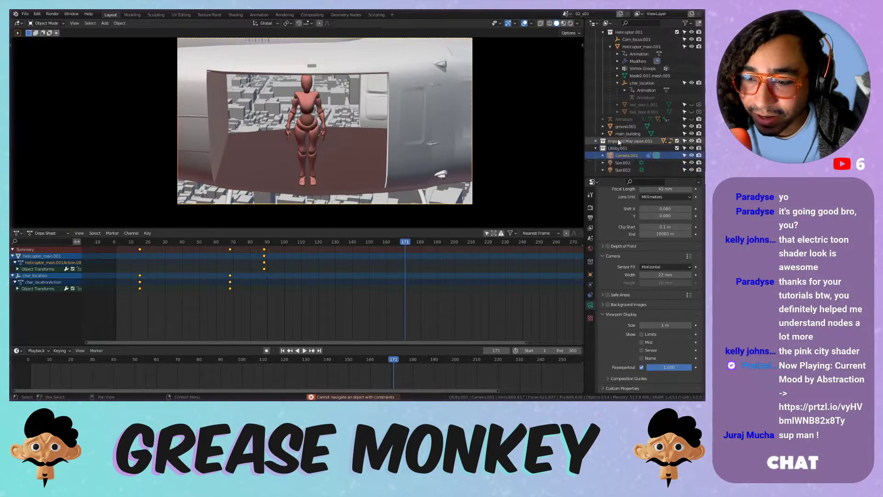
click(591, 295)
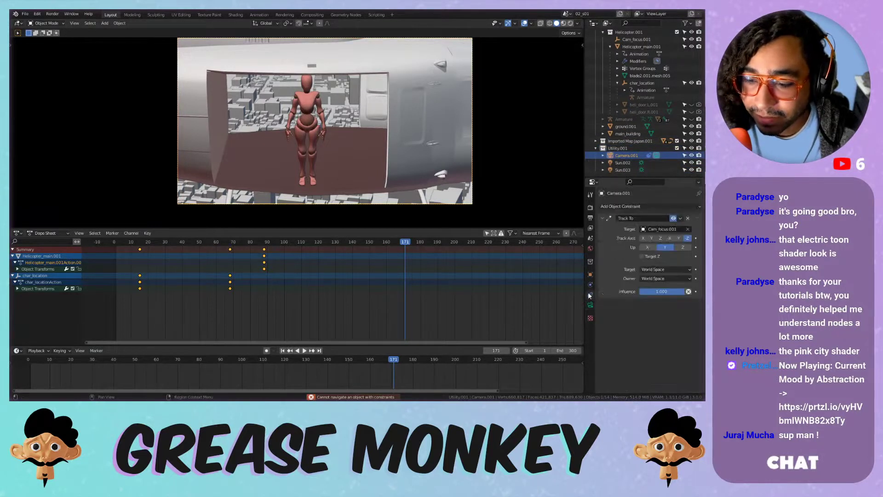
click(688, 219)
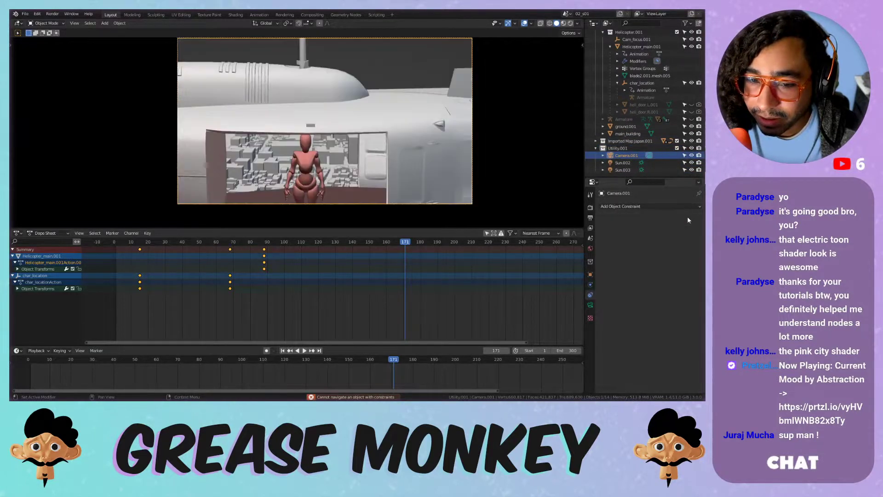
- Fly the camera out of the helicopter to a view over the city, with the tall main building in the left part of the frame
key(shift+grave)
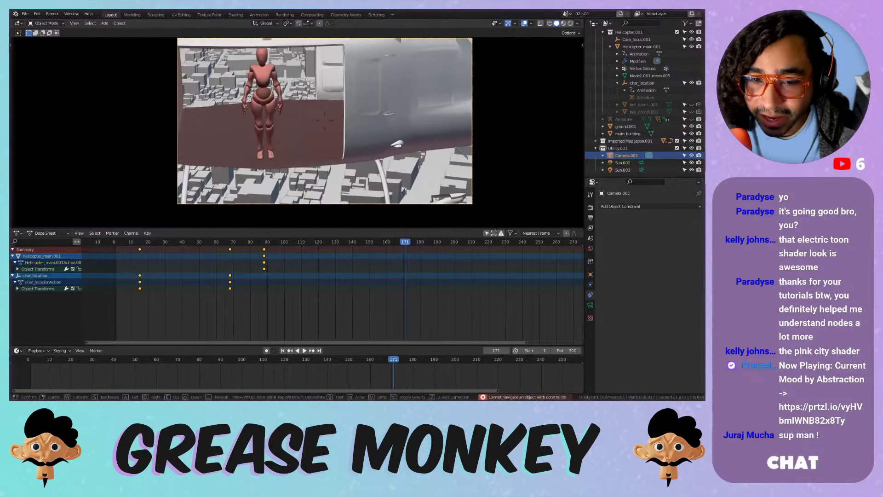
key(w)
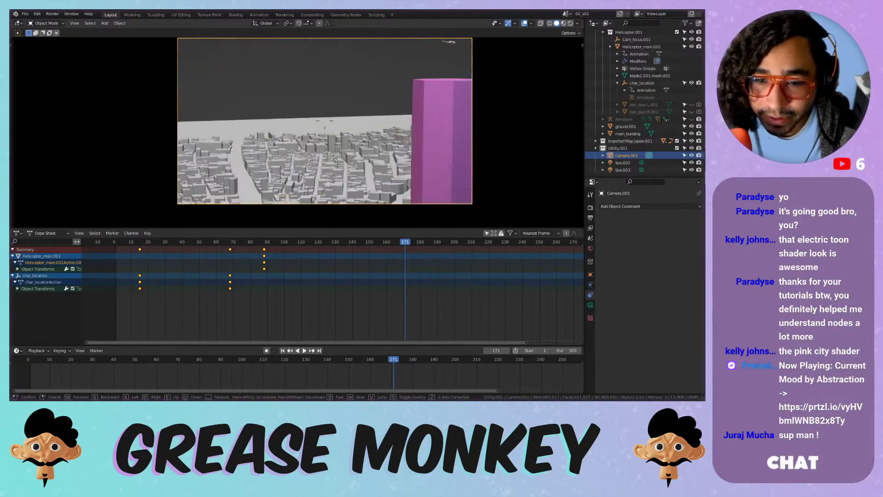
key(q)
key(s)
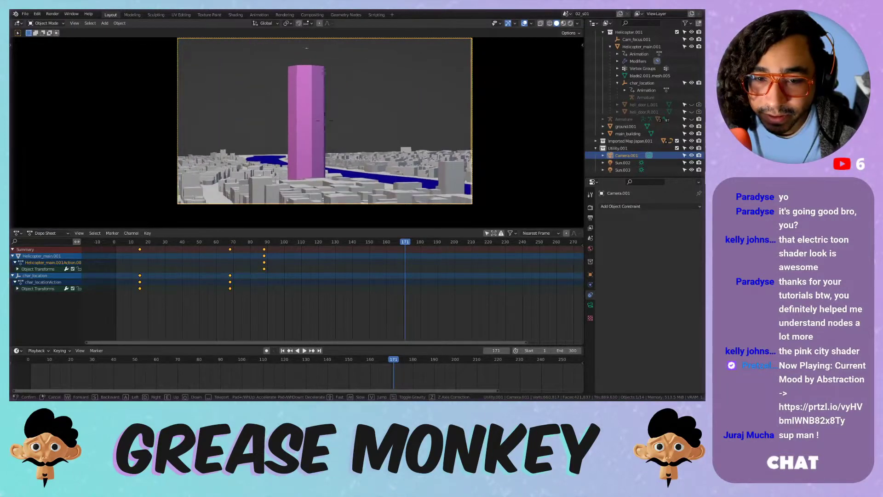
key(q)
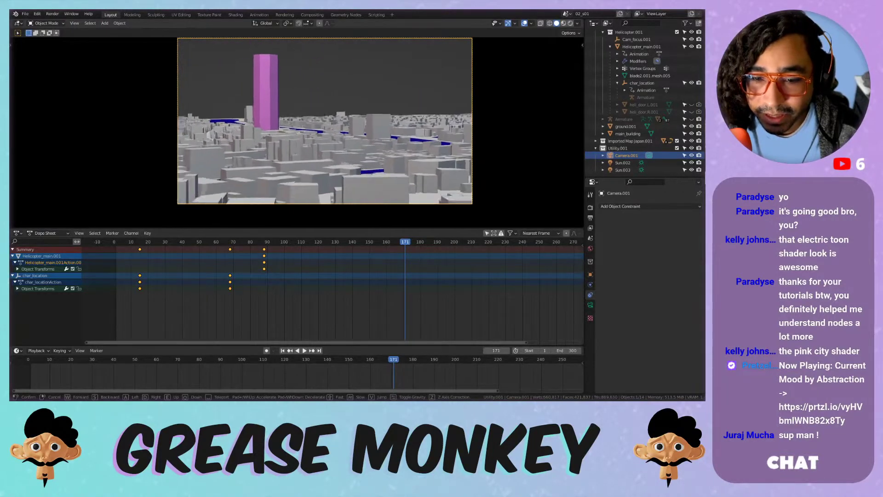
key(e)
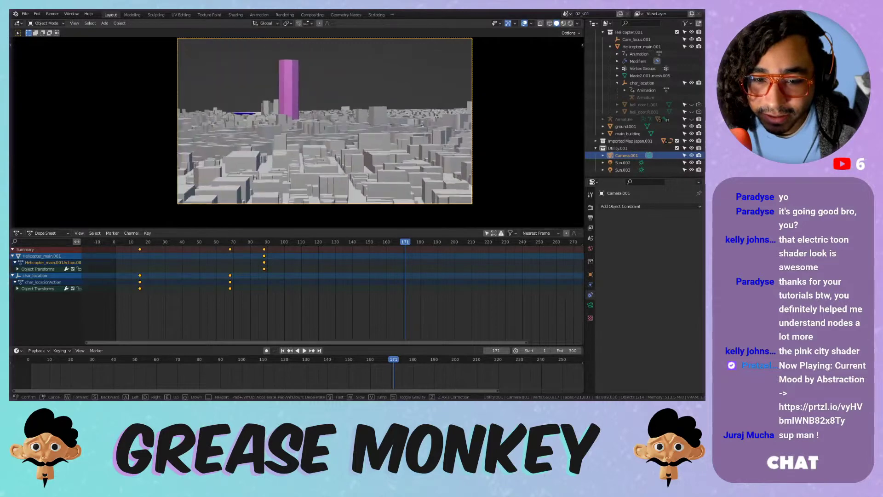
key(e)
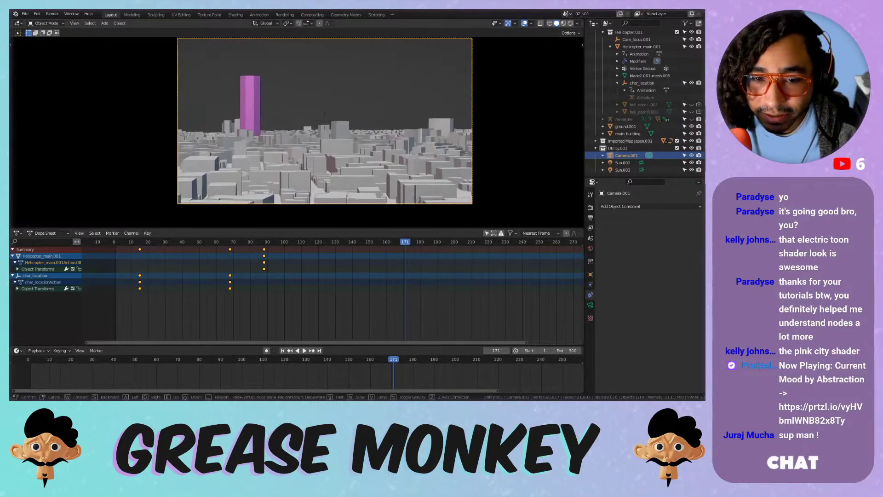
key(Return)
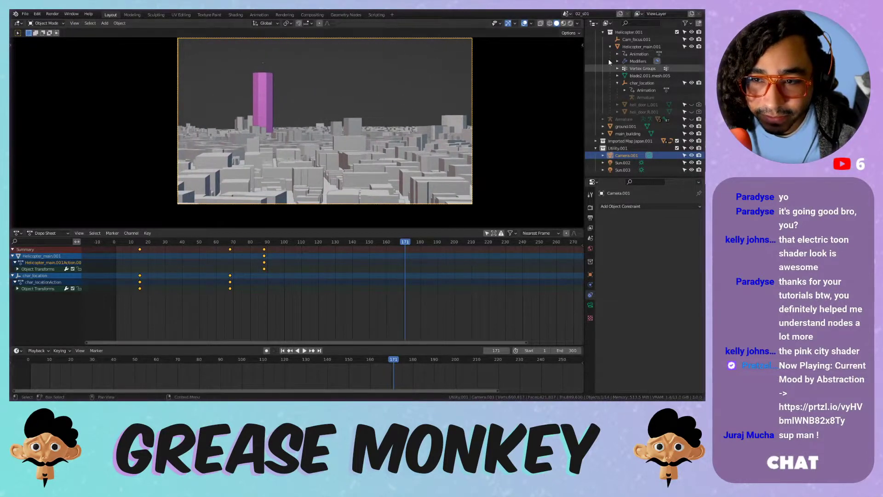
- Switch the viewport to Rendered shading and show the World.001 shader nodes in place of the Dope Sheet
click(570, 23)
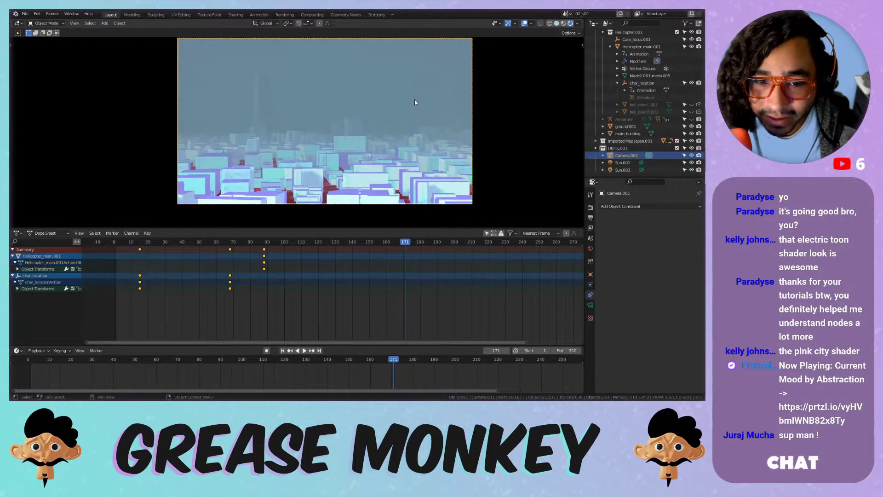
click(17, 233)
click(36, 302)
click(52, 234)
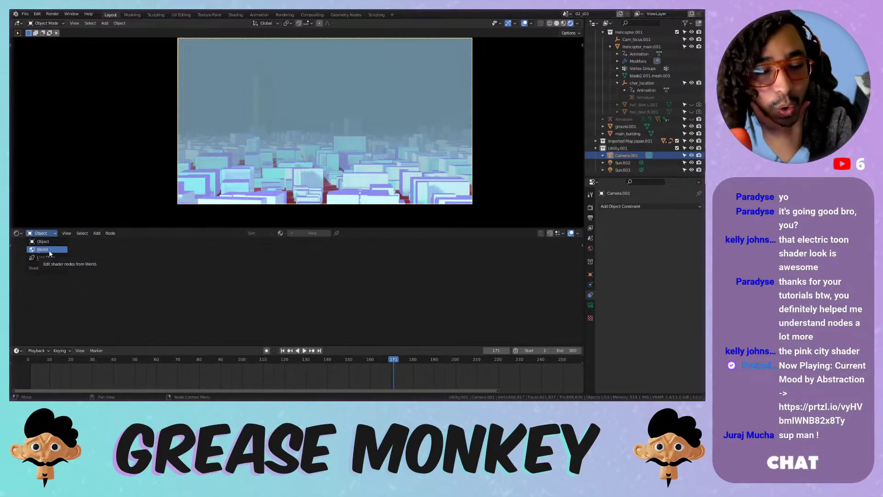
click(46, 249)
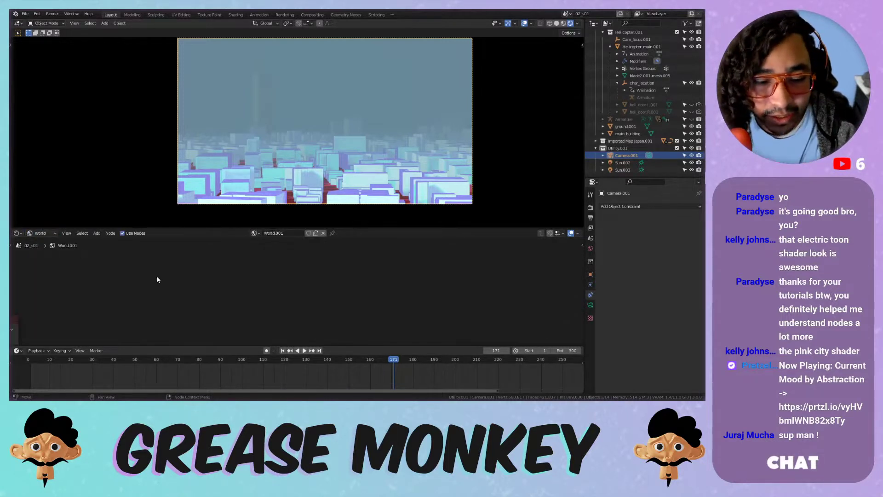
- Thin the world's fog by raising the divisor of the Divide node after the ColorRamp to 32.650
key(Home)
middle_drag(281, 255, 402, 202)
scroll(225, 309, up, 10)
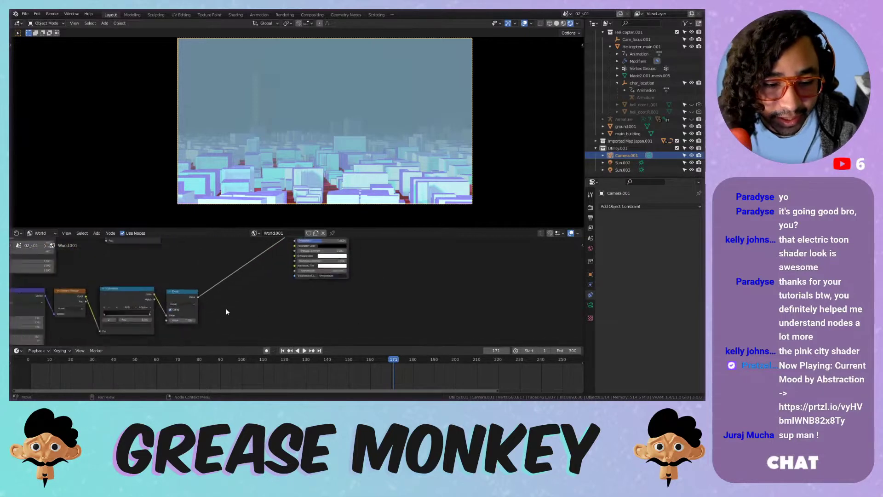
middle_drag(207, 324, 300, 326)
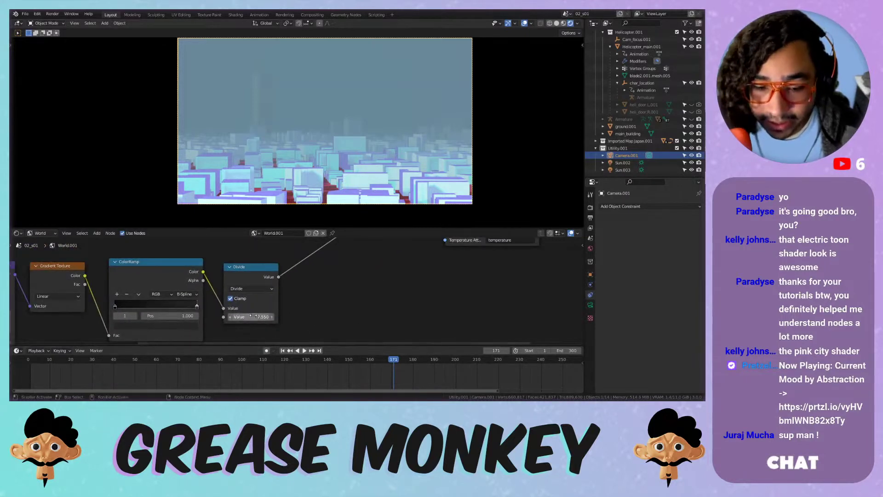
drag(258, 317, 303, 317)
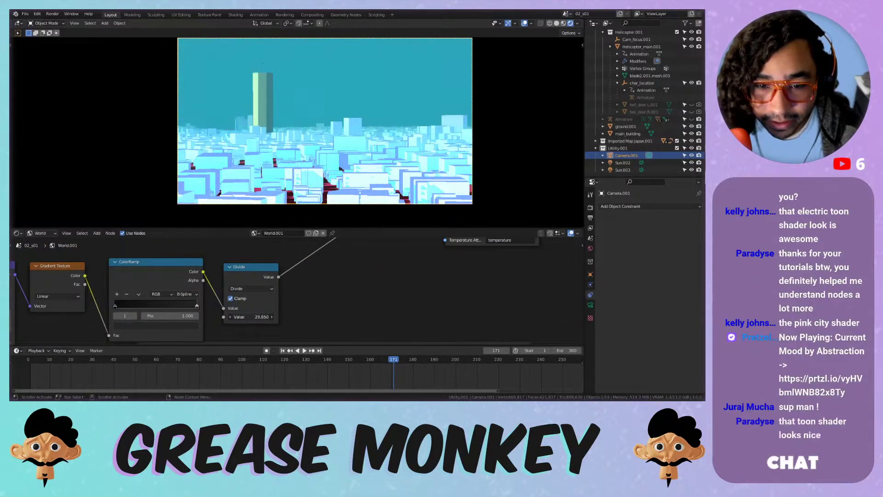
- Select the city buildings and show their GM_Toon_Shader.000 object material nodes in the Shader Editor
click(389, 172)
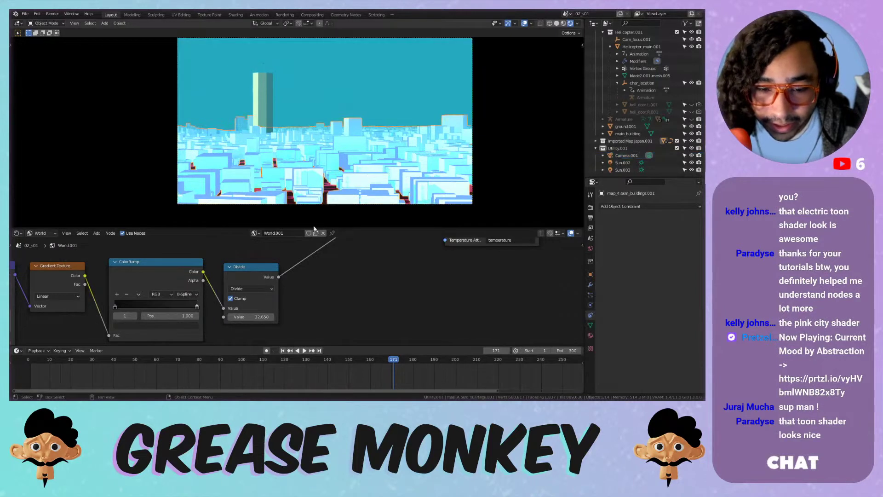
click(56, 234)
click(53, 235)
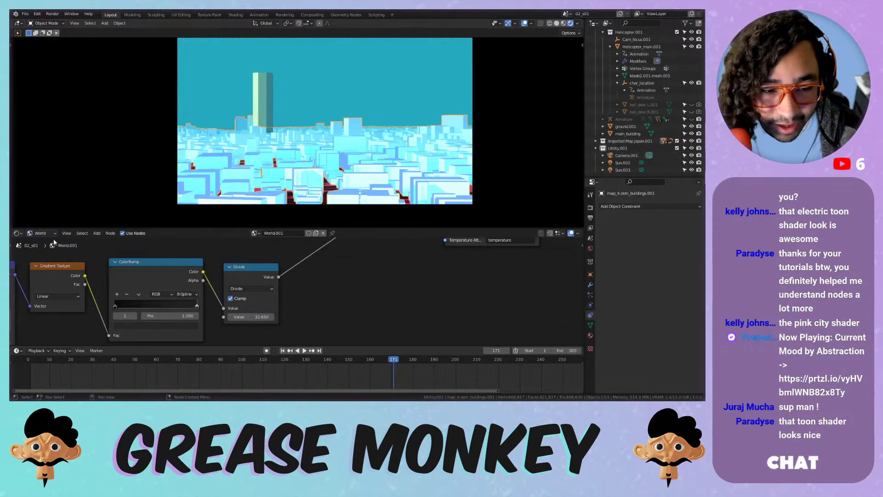
click(55, 233)
click(51, 241)
click(52, 233)
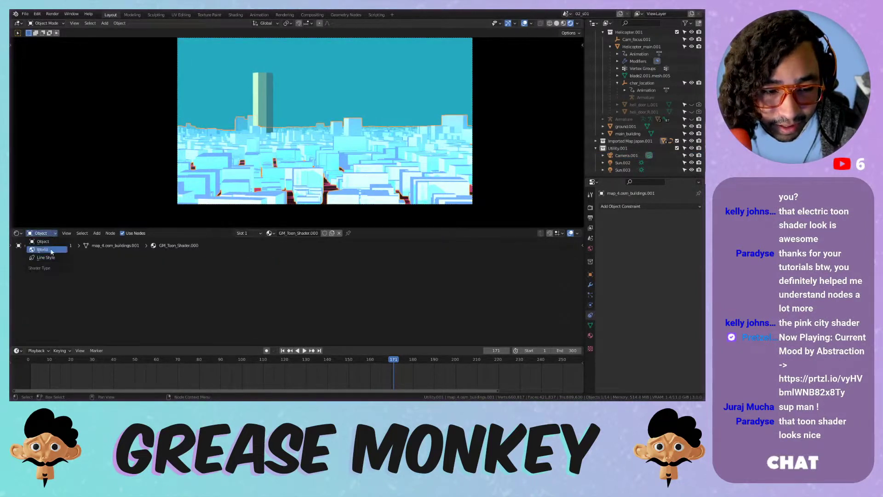
click(49, 242)
middle_drag(151, 274, 293, 337)
scroll(257, 338, up, 5)
scroll(294, 337, up, 6)
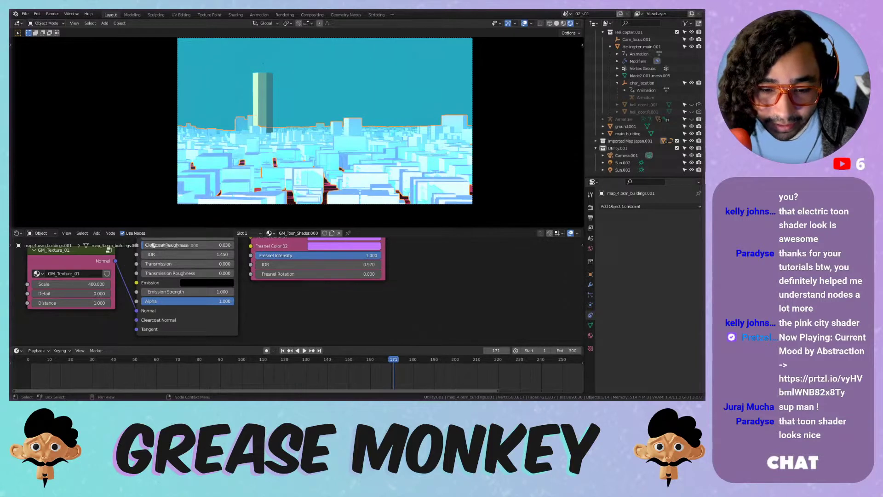
- Set the toon shader's IOR to 0.850 and slightly adjust its Fresnel Color 01
mouse_move(327, 265)
mouse_down()
mouse_move(288, 265)
mouse_move(345, 274)
mouse_up()
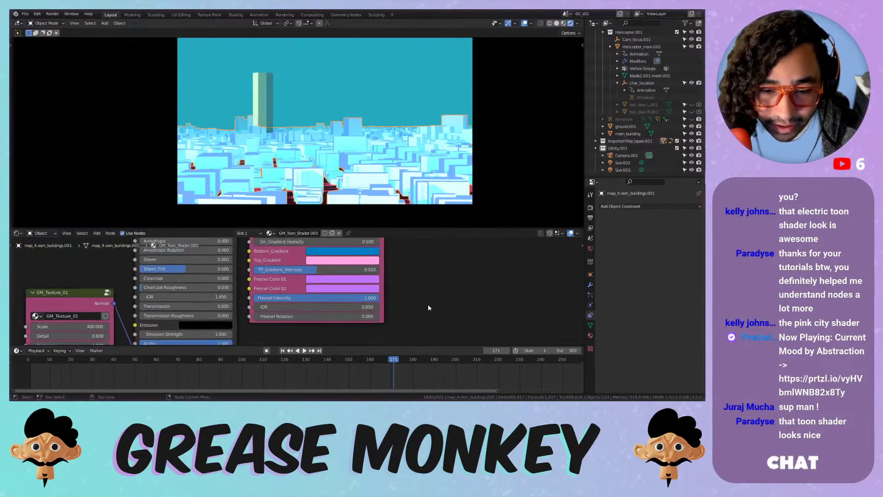
shift+scroll(428, 305, up, 2)
click(363, 280)
drag(367, 206, 364, 203)
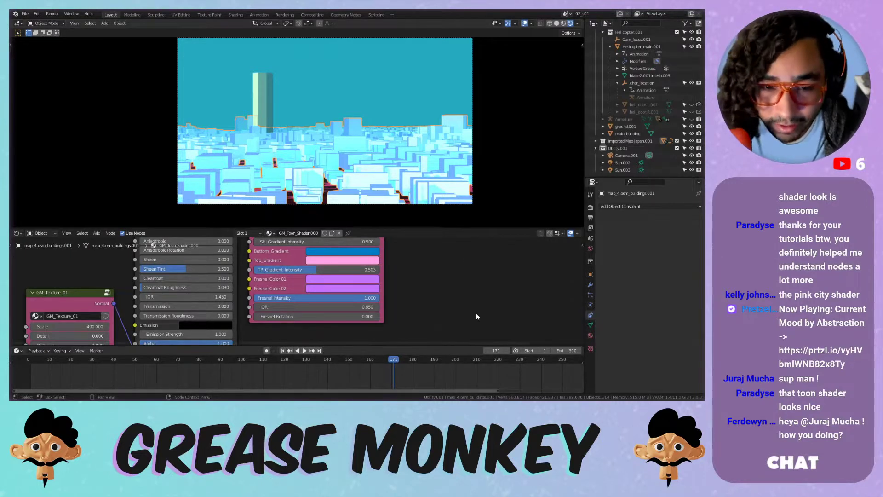
- Select Camera.001 by its frame and fit the whole camera frame in the viewport
click(516, 159)
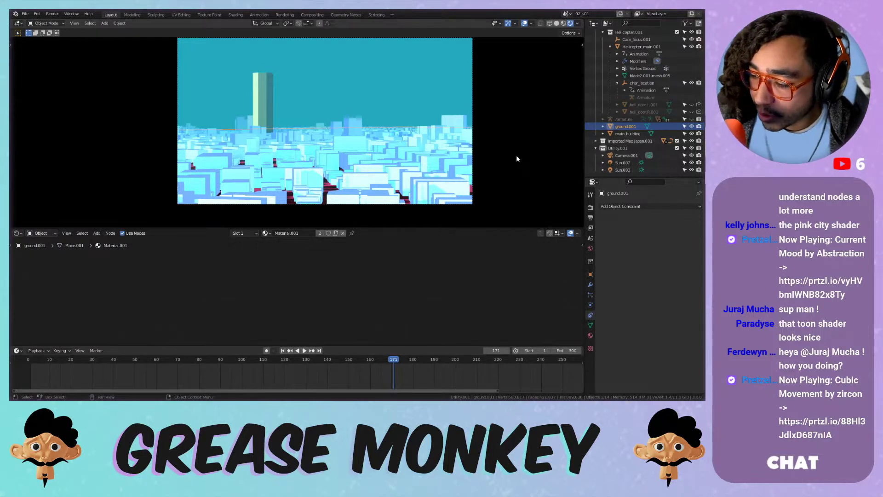
click(385, 156)
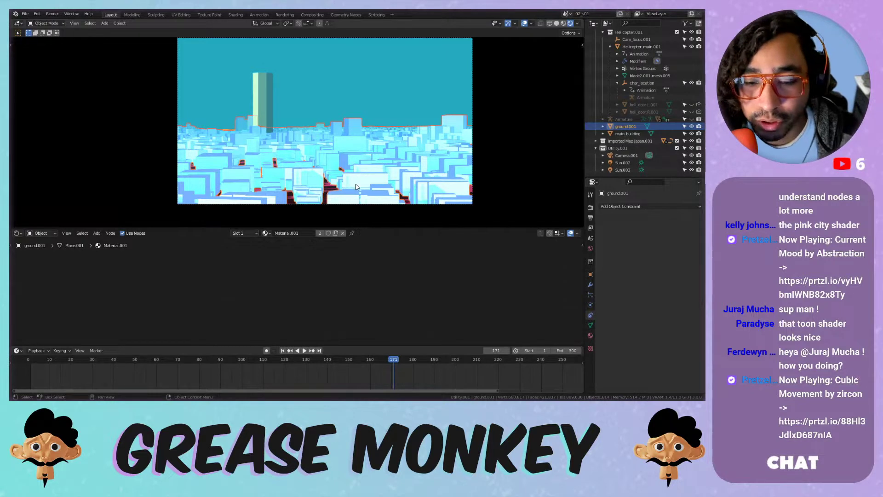
click(467, 46)
scroll(386, 105, down, 1)
key(Home)
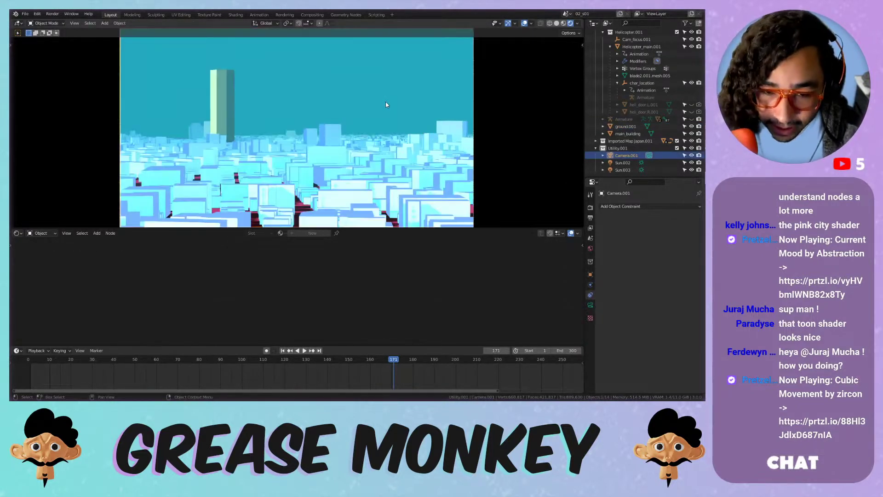
- Fly Camera.001 down through the city streets and around the tall tower to examine the toon shading up close
key(shift+grave)
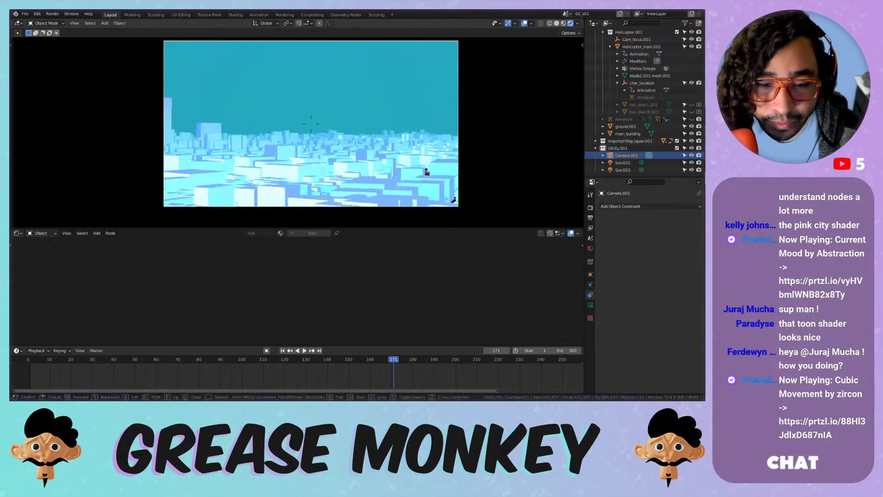
key(w)
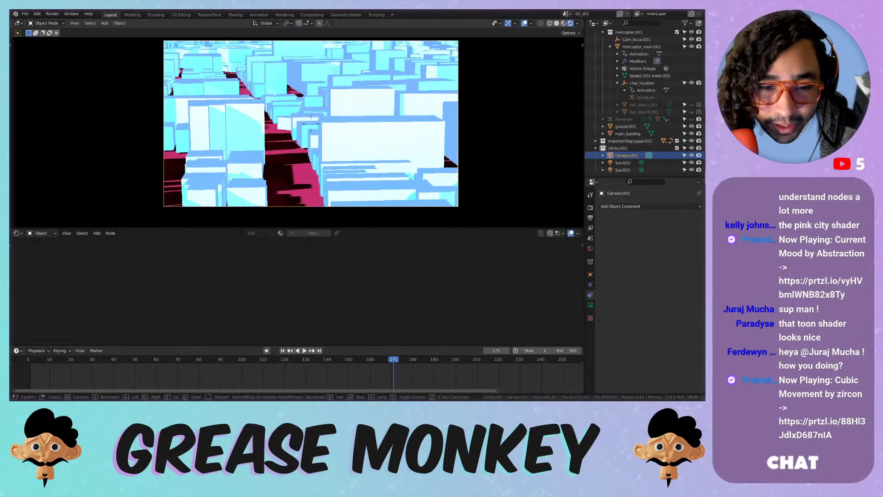
key(w)
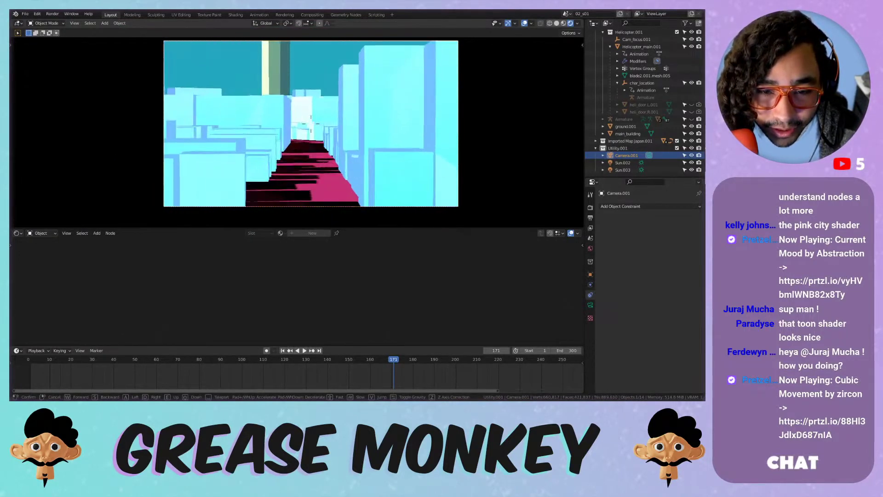
key(w)
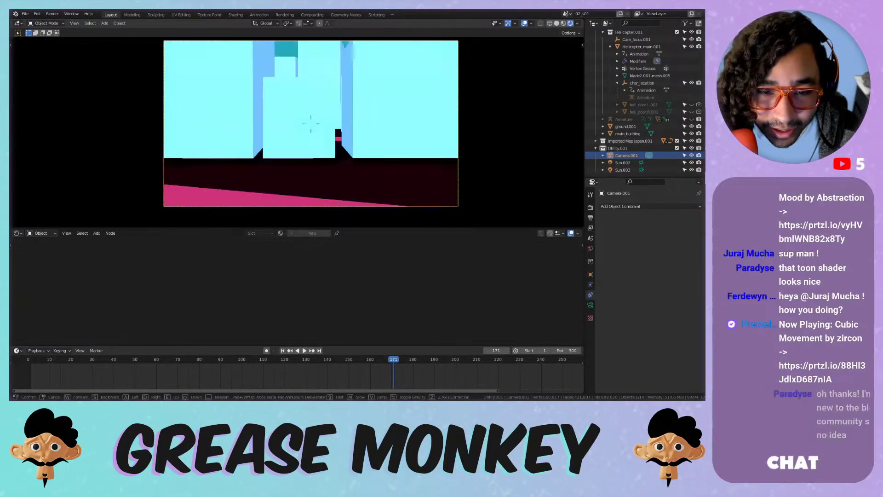
key(w)
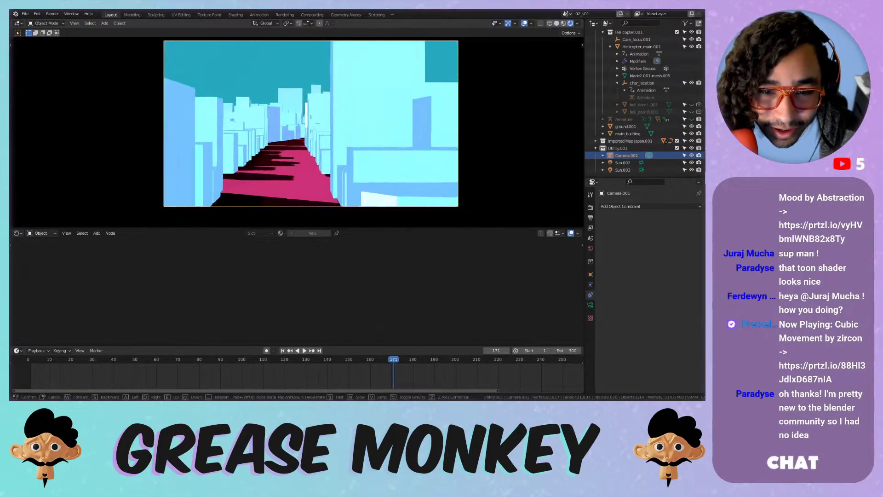
key(w)
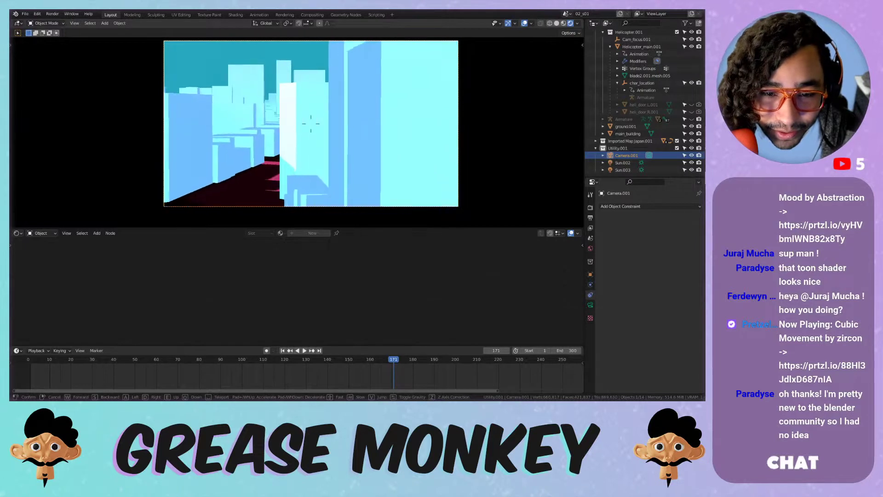
key(w)
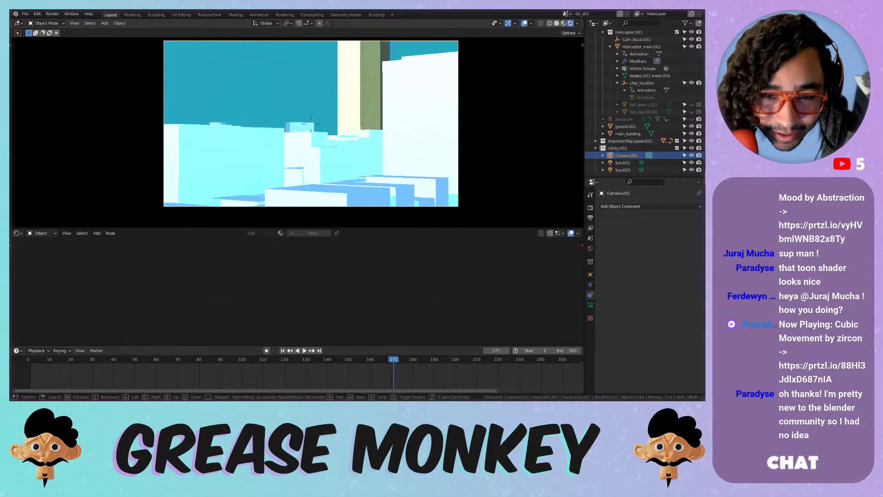
key(w)
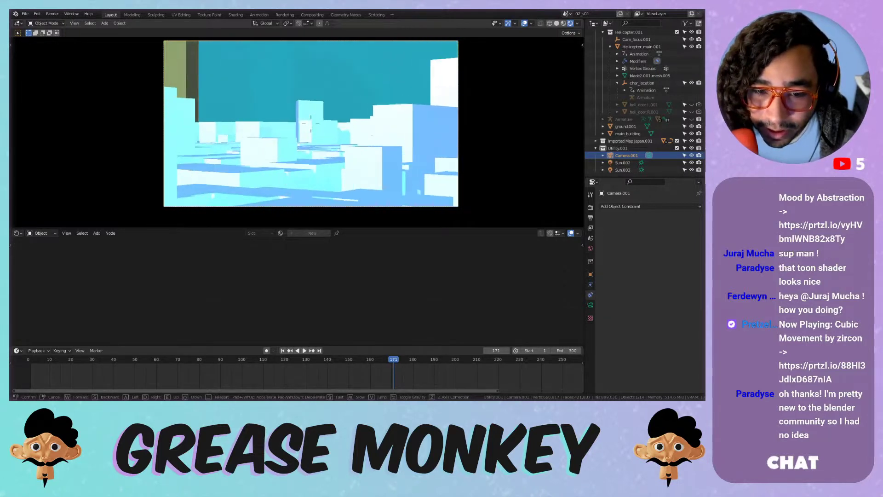
key(w)
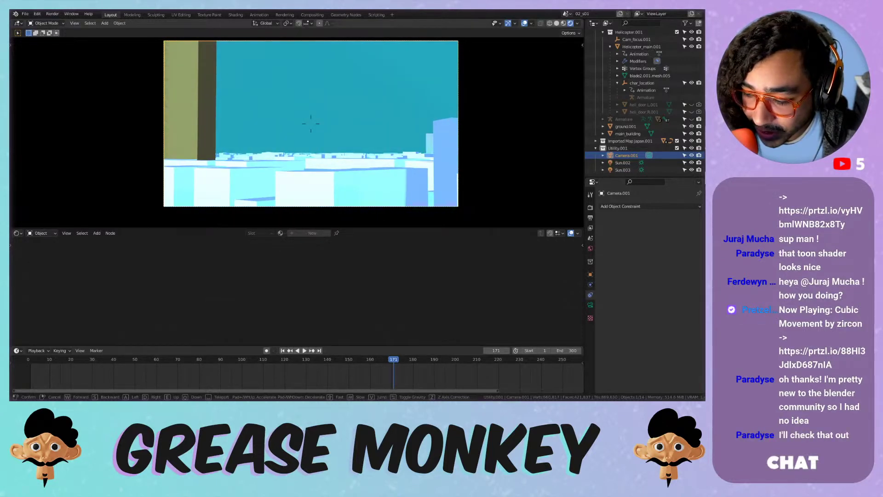
key(w)
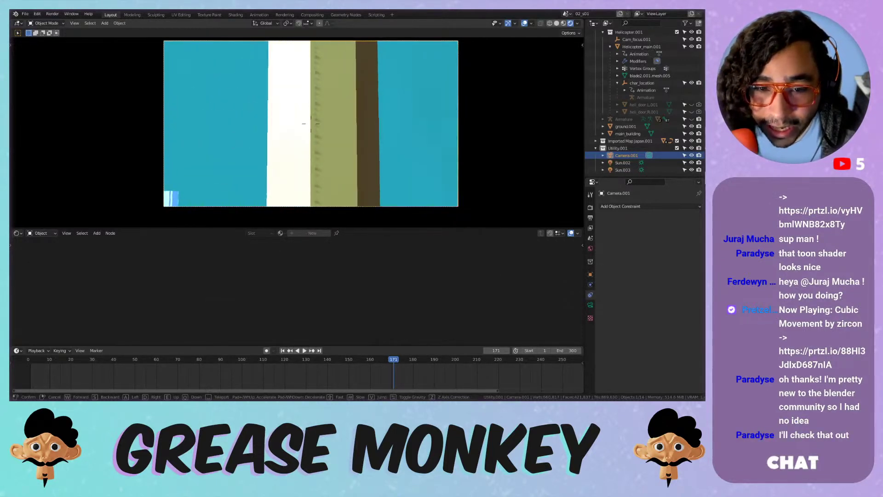
key(w)
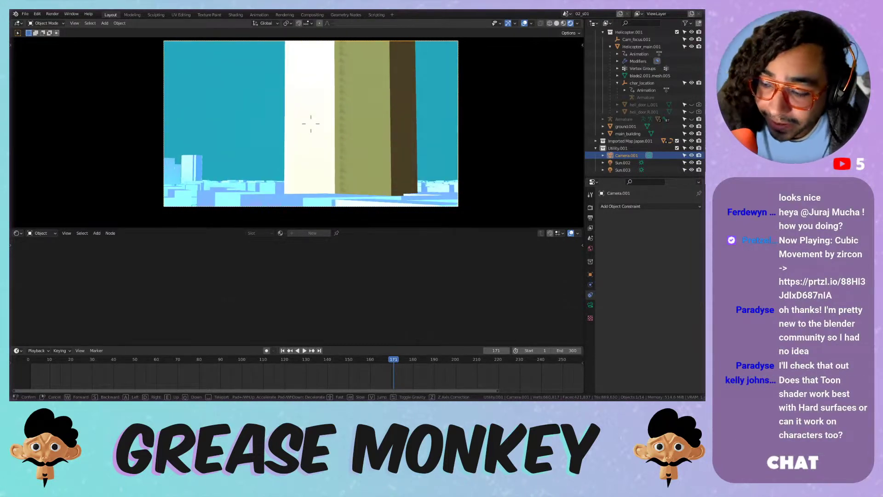
key(w)
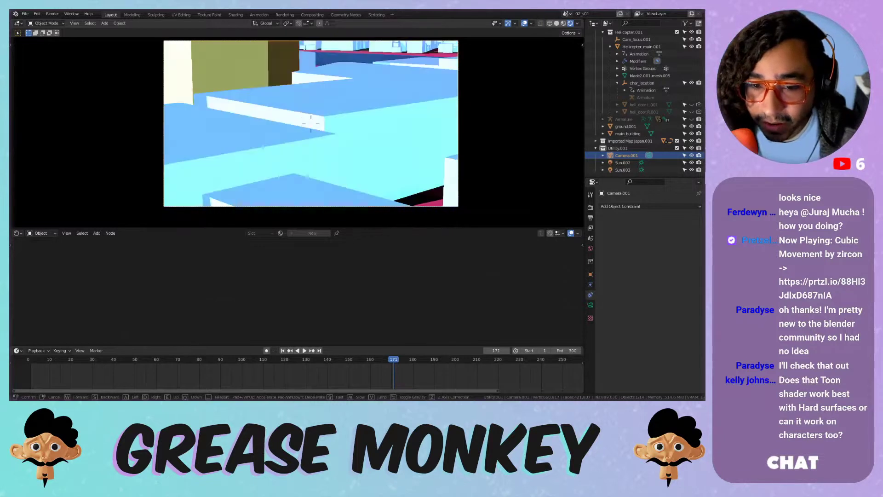
key(w)
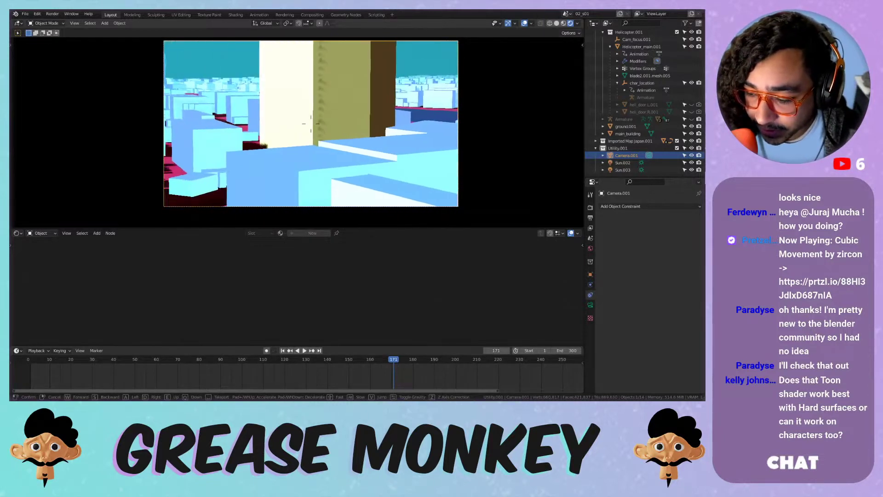
key(w)
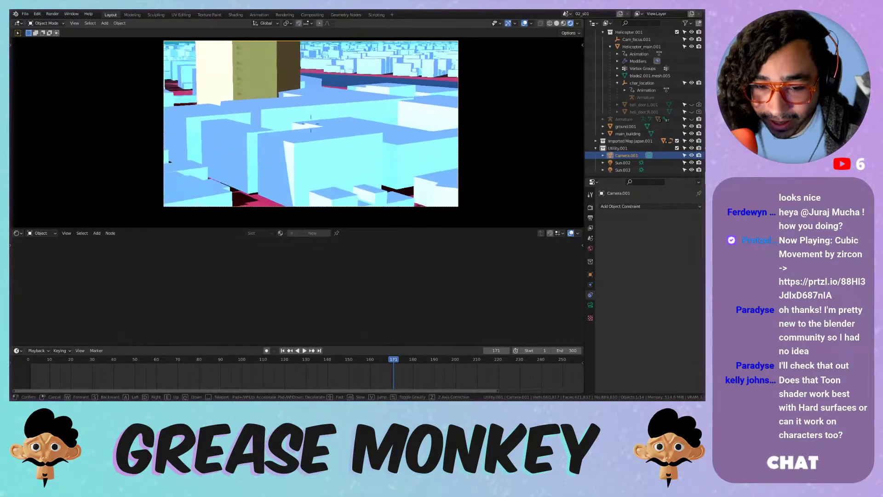
click(330, 145)
- Select the city buildings and fly the camera over the rooftops near the tall tower to check their toon shader
click(330, 145)
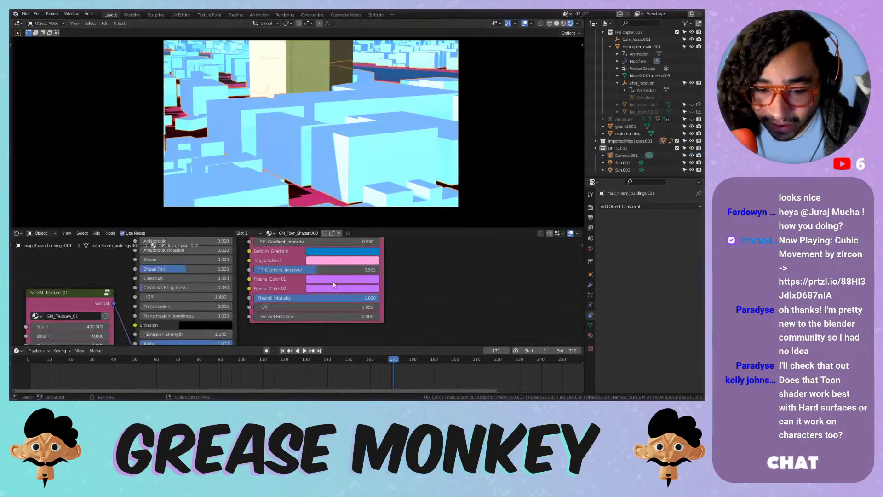
mouse_move(314, 298)
mouse_down()
mouse_move(194, 297)
mouse_move(391, 298)
mouse_move(338, 165)
mouse_up()
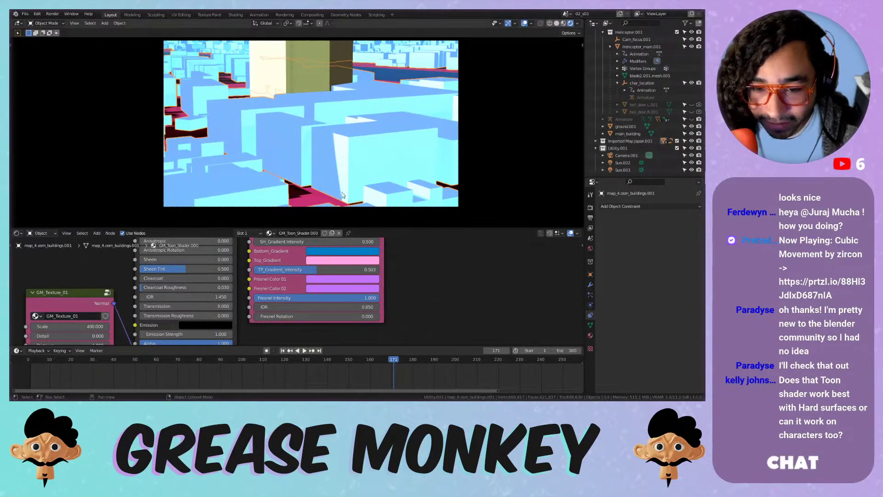
key(shift+grave)
key(w)
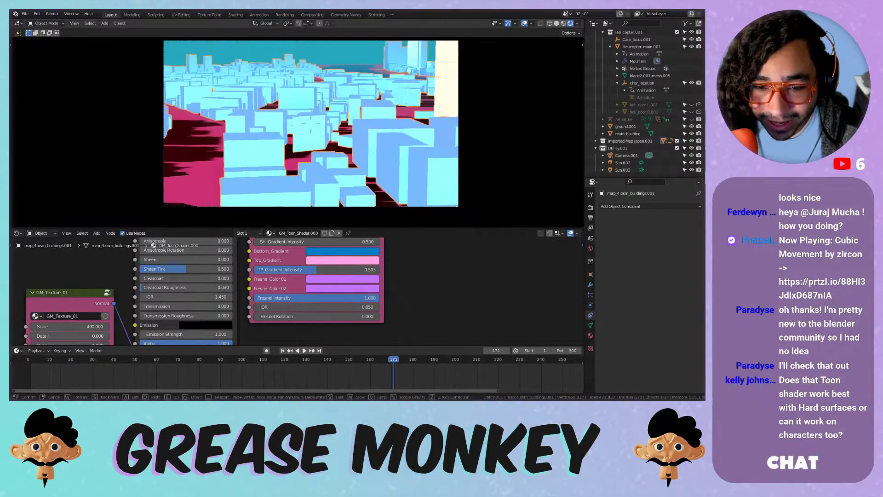
key(w)
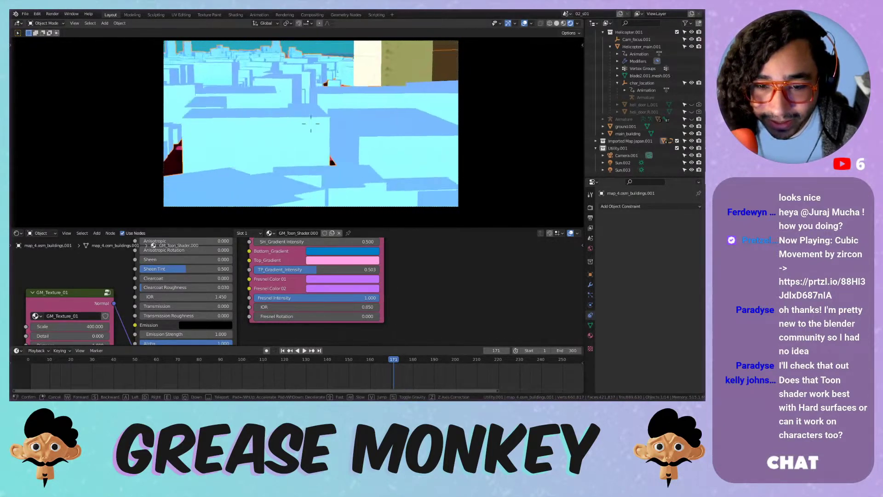
key(w)
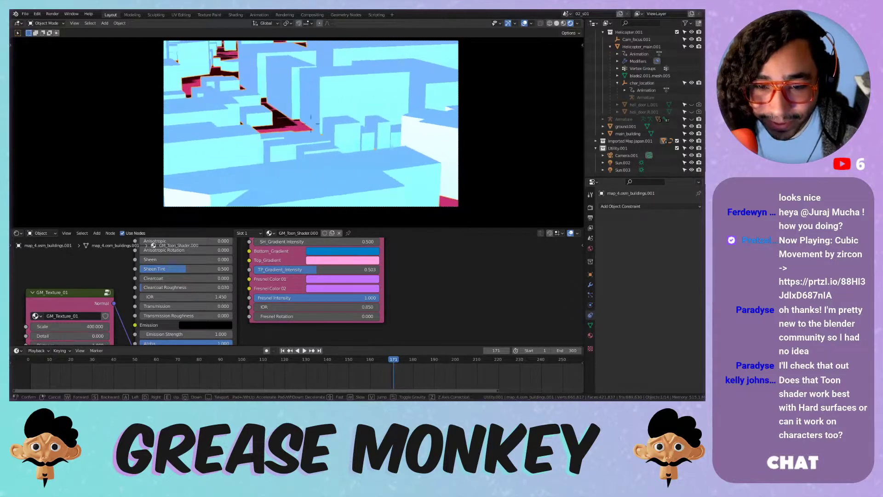
key(w)
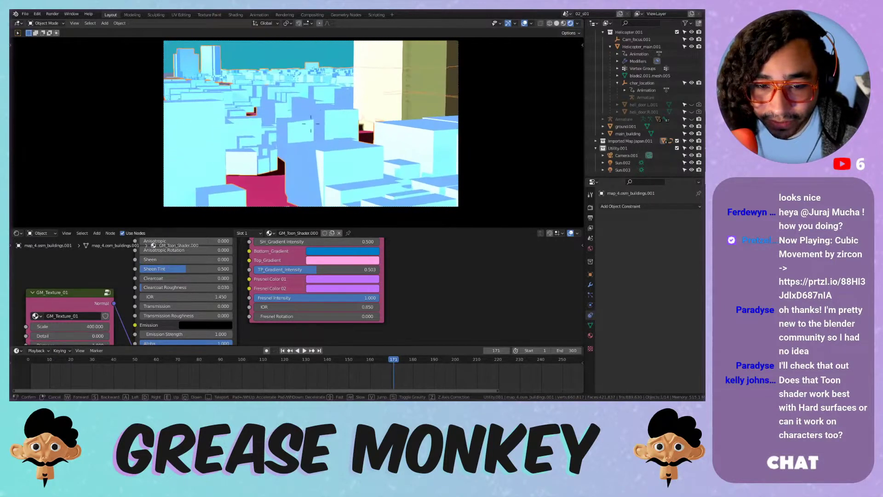
key(w)
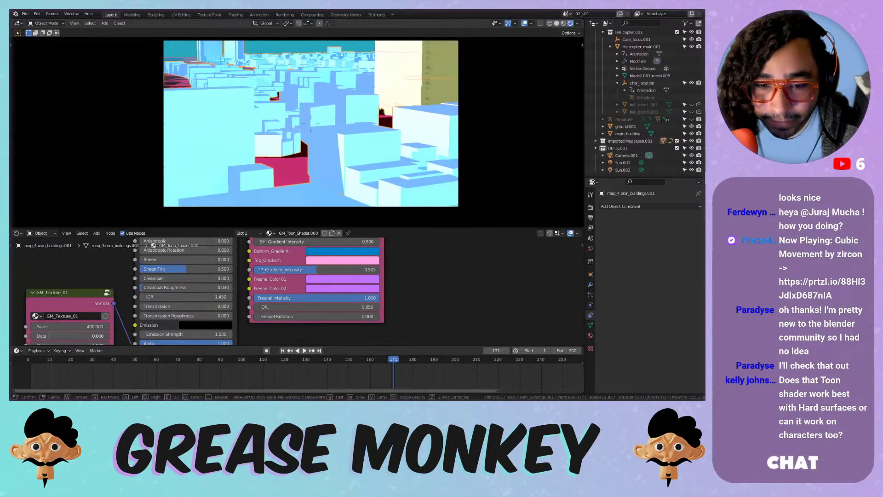
key(w)
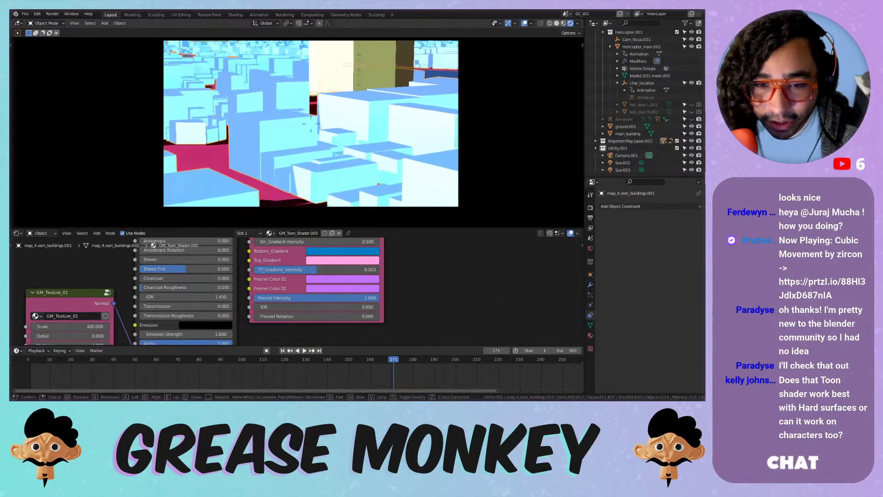
key(w)
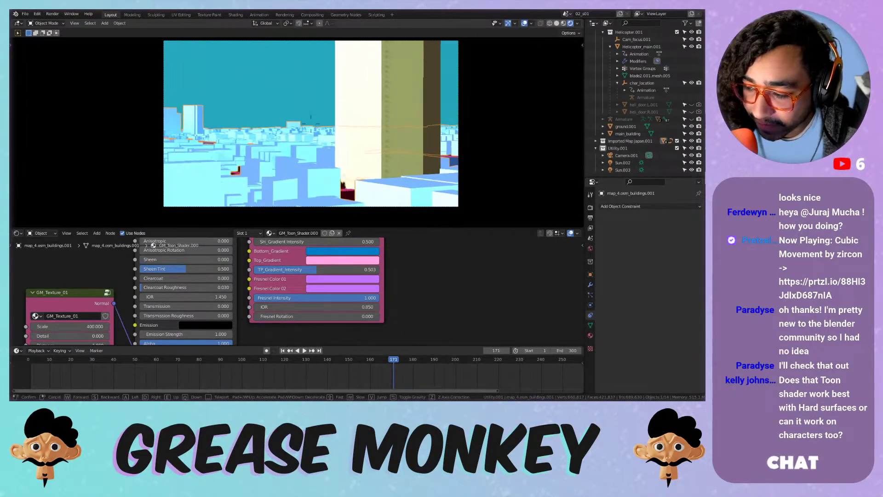
key(Return)
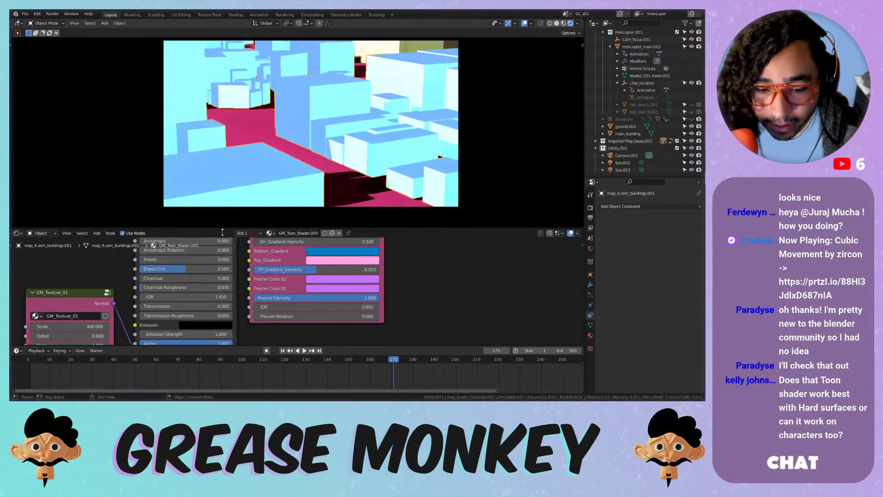
middle_drag(107, 324, 117, 299)
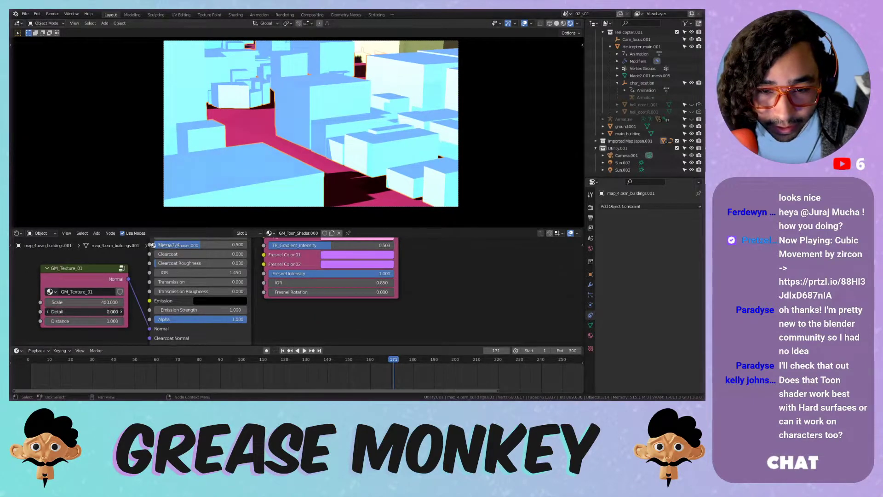
key(BackSpace)
key(shift+grave)
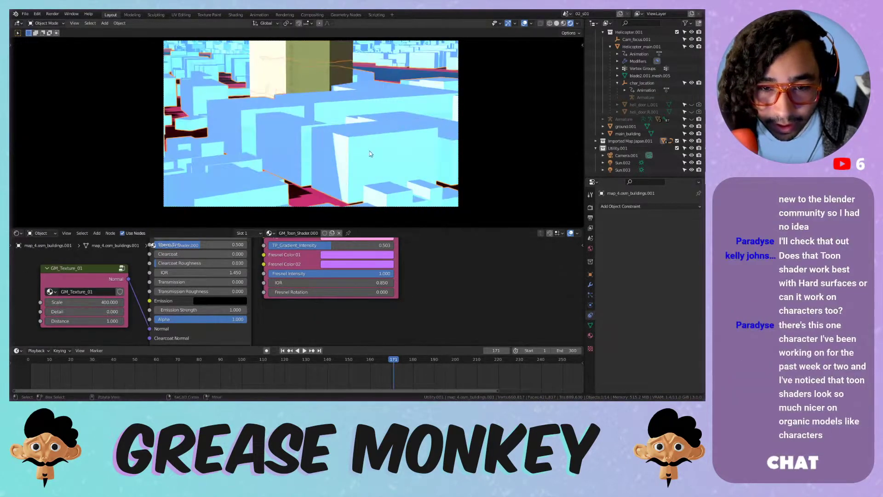
key(Return)
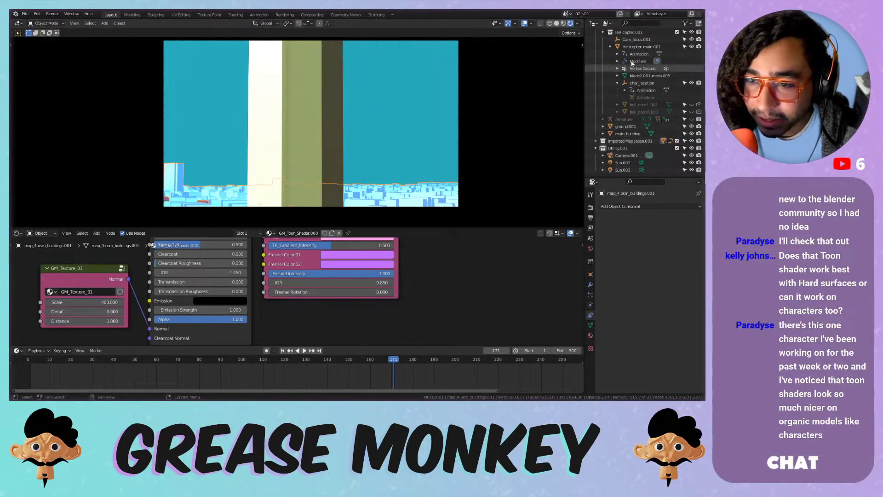
- Collapse Collection.001 in the Outliner and select Camera.001
scroll(629, 112, up, 1)
scroll(623, 142, down, 1)
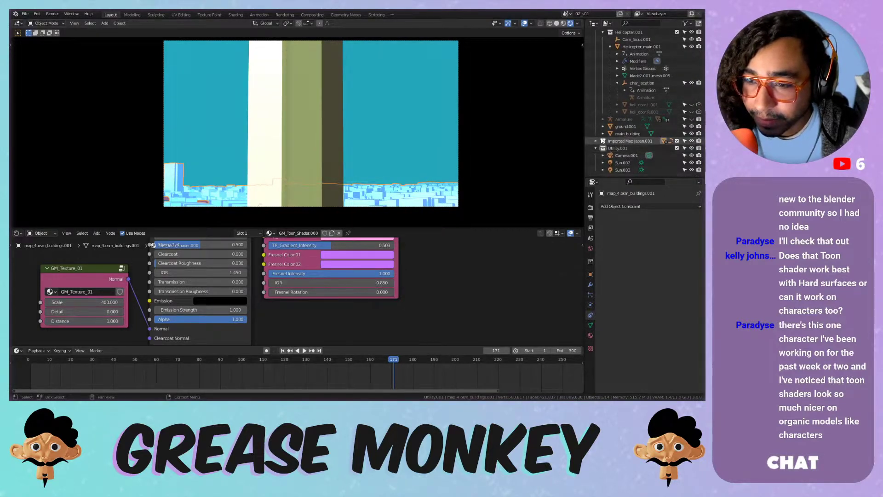
scroll(618, 71, up, 1)
click(596, 39)
click(627, 61)
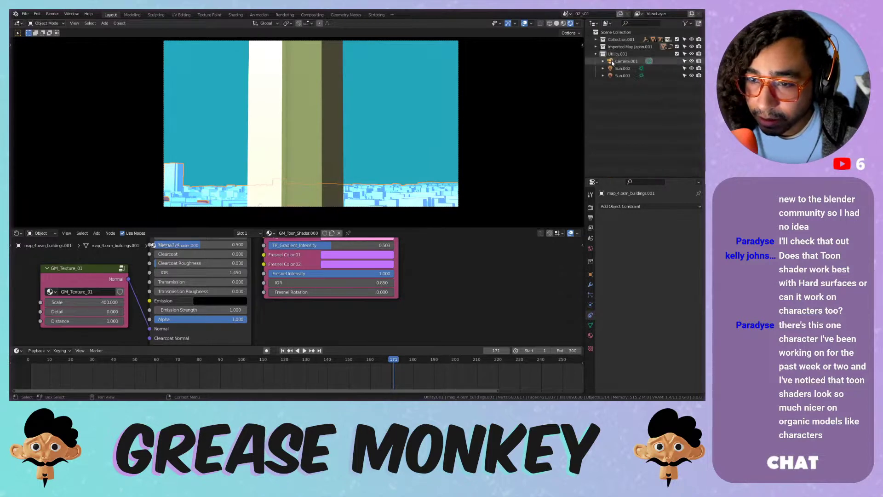
- Lower the passepartout opacity in Camera.001's viewport display settings to about 0.34
click(591, 305)
scroll(647, 338, down, 3)
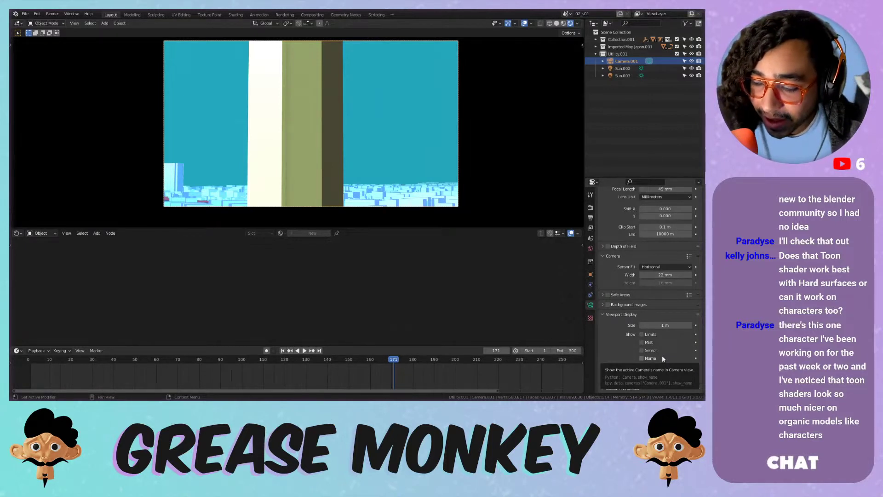
drag(658, 368, 625, 367)
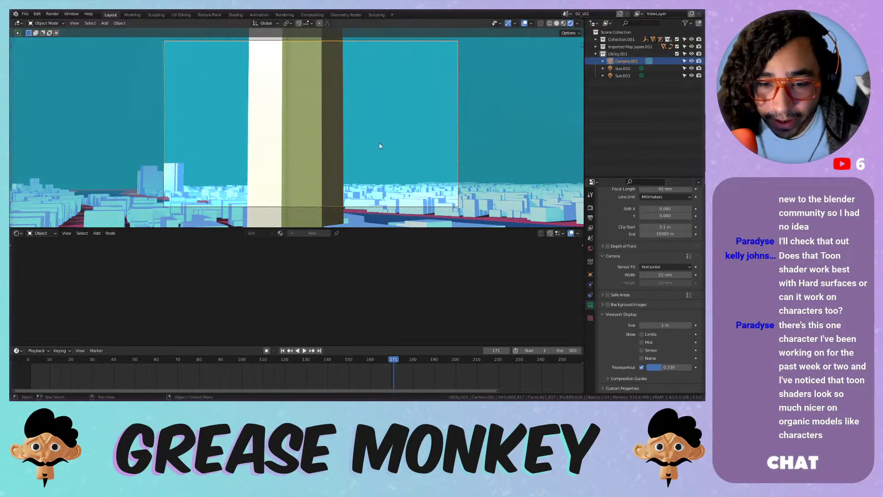
- Fly Camera.001 back and up to a high aerial view of the city with the tall tower and river in frame
key(shift+grave)
key(w)
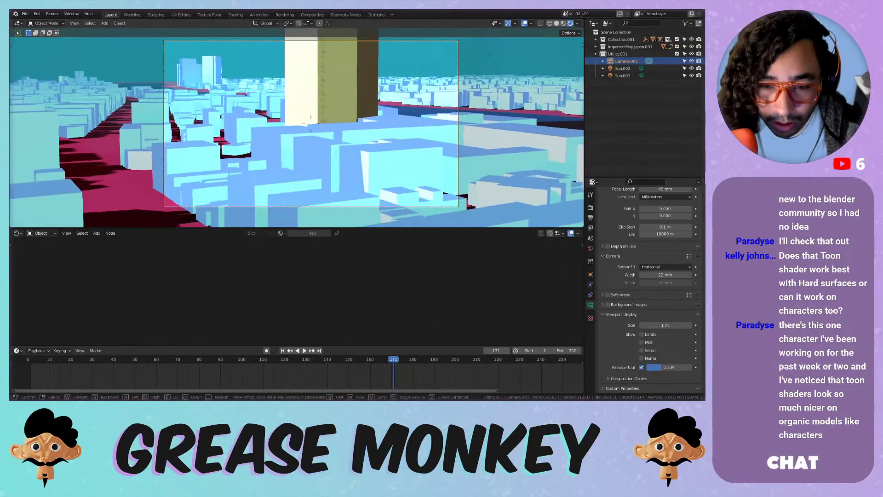
key(s)
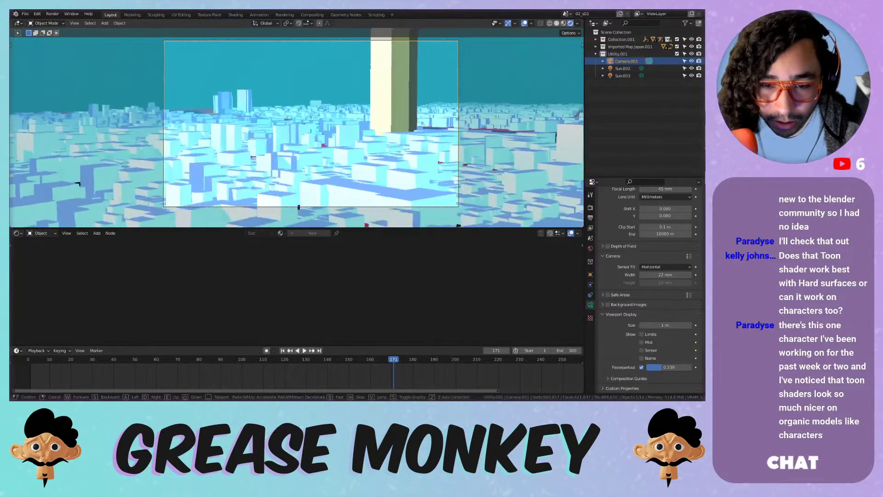
key(e)
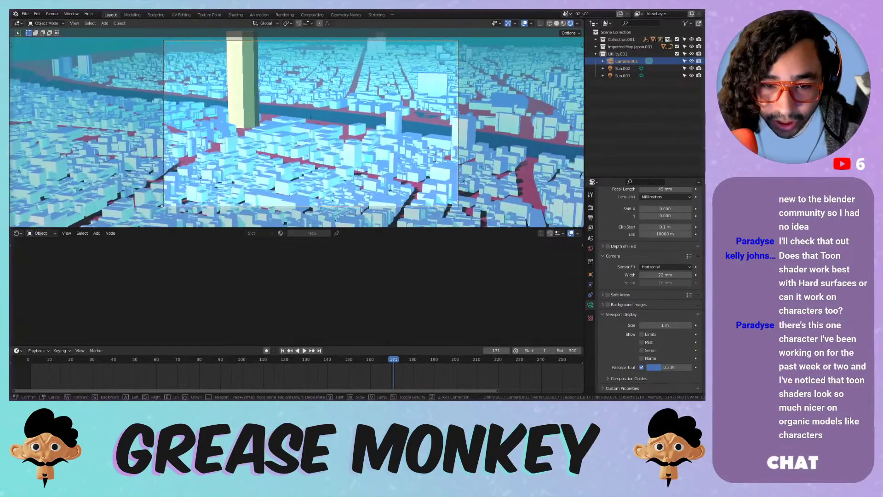
click(311, 130)
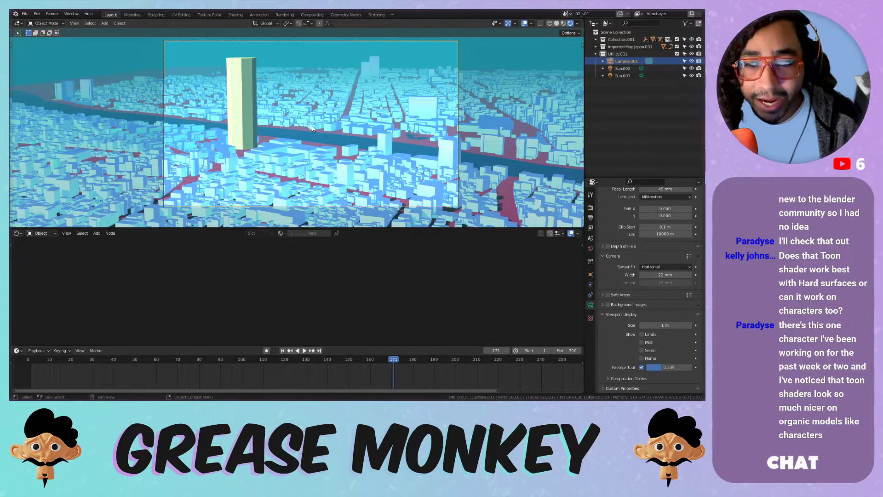
- Select the city buildings and display the blender-osm import settings with the extent section collapsed
click(364, 82)
key(n)
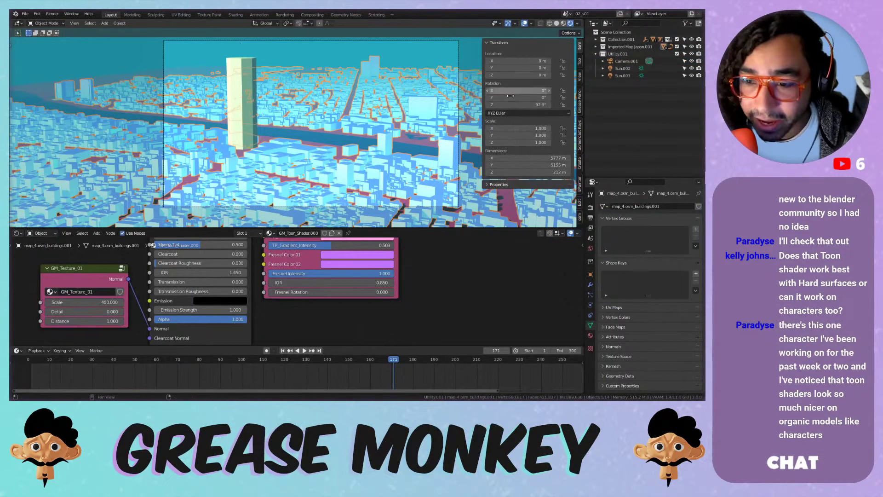
click(579, 215)
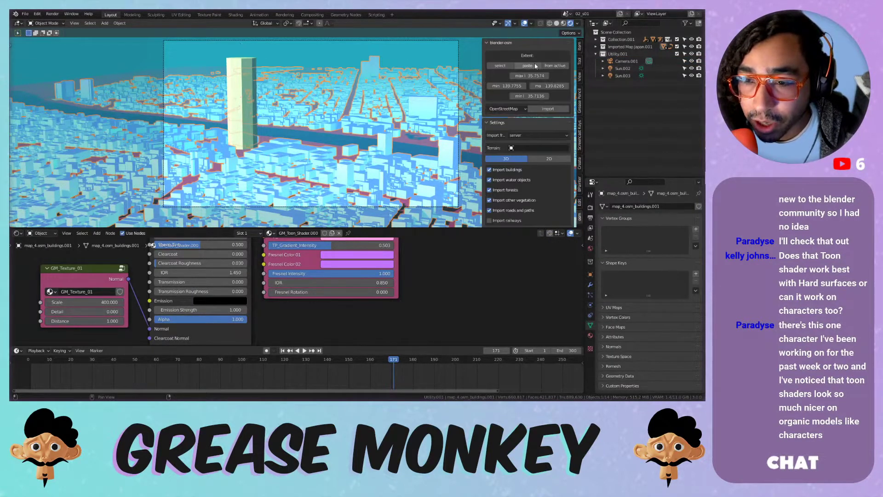
click(486, 42)
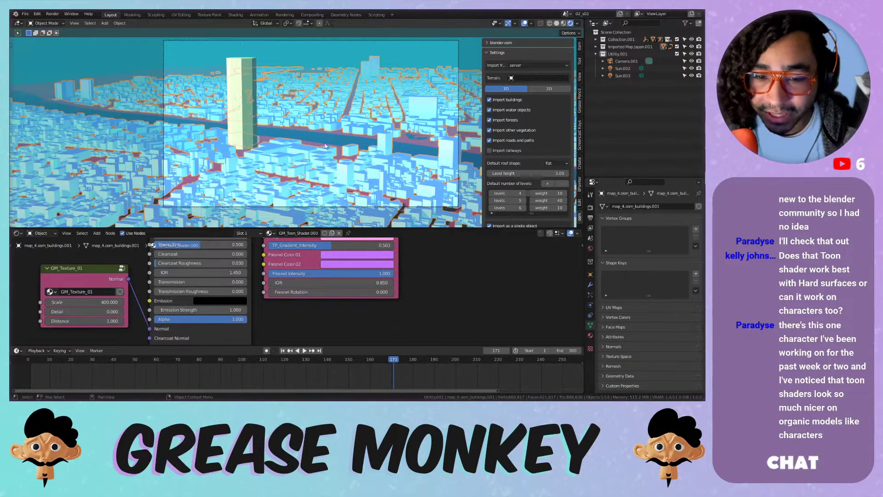
- Fly Camera.001 over the city to frame the cluster of high-rise towers from above the surrounding rooftops
click(367, 92)
key(shift+grave)
key(w)
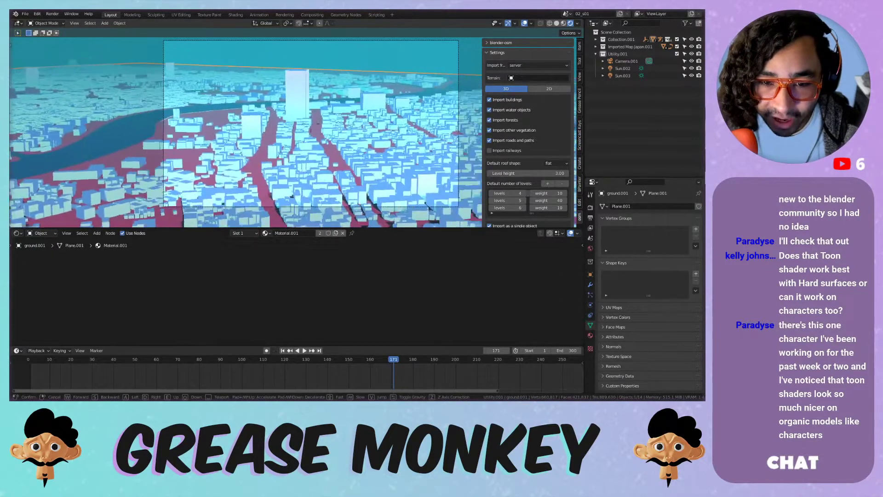
key(w)
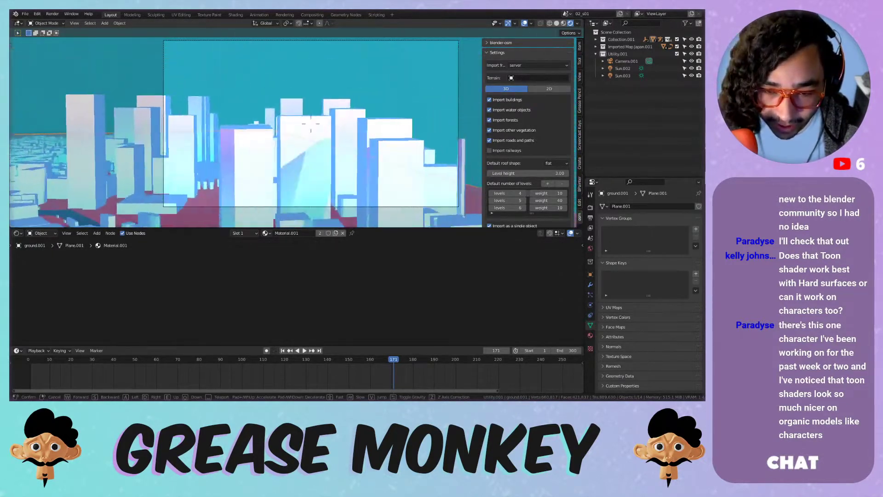
key(w)
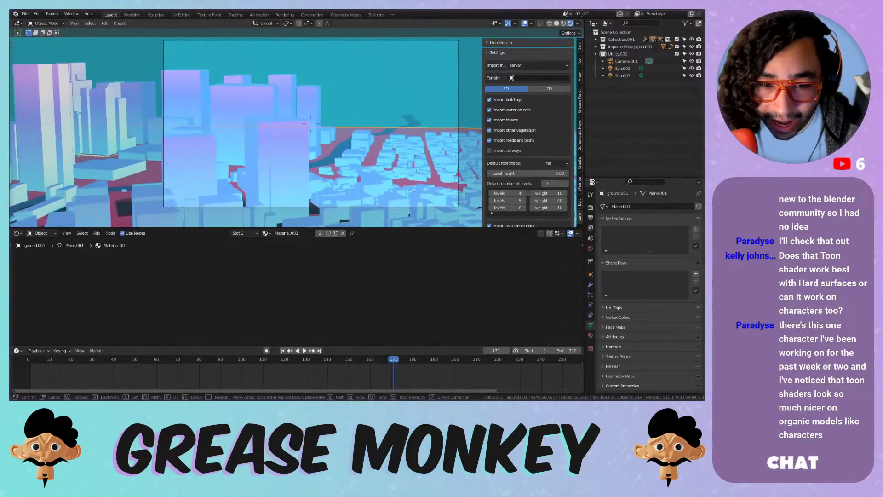
key(e)
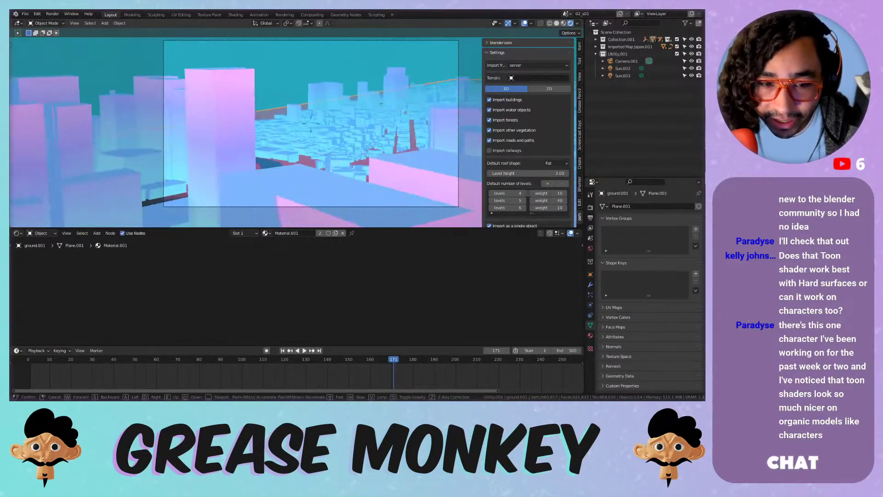
key(w)
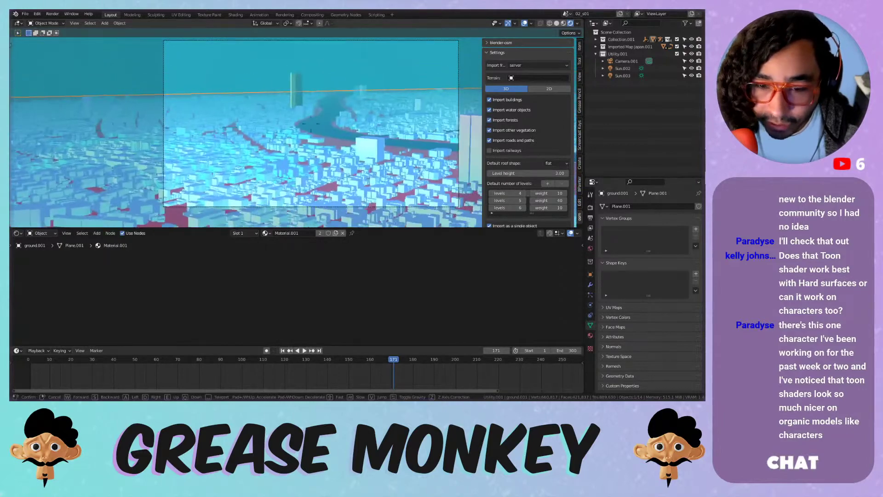
key(w)
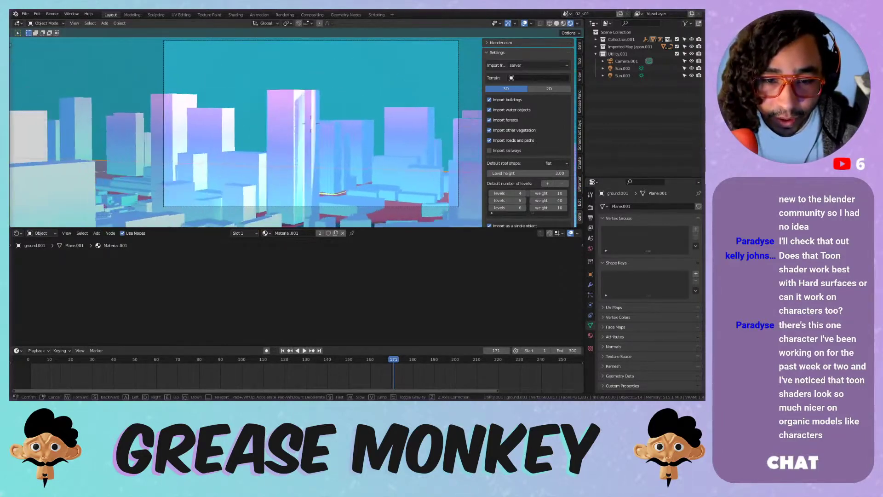
click(311, 123)
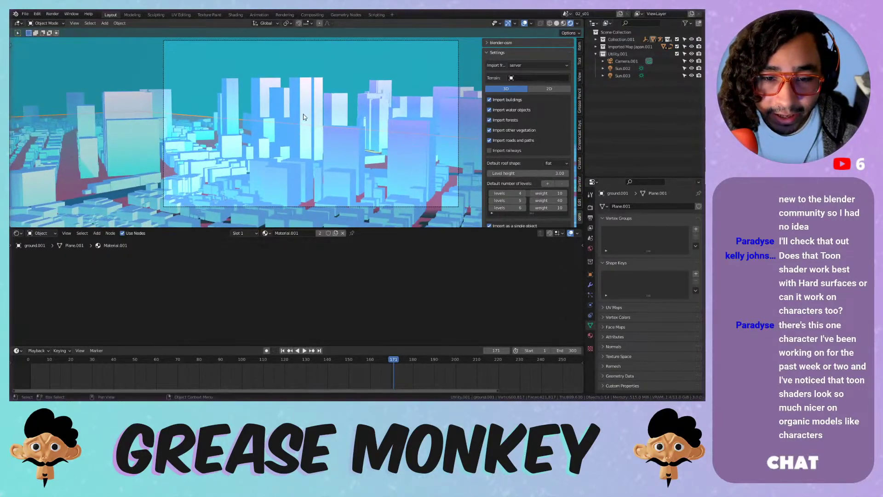
- Select the high-rise buildings and examine the colour and position settings of their Toon_Settings node
click(304, 117)
scroll(337, 278, down, 5)
middle_drag(380, 239, 383, 306)
scroll(350, 292, up, 3)
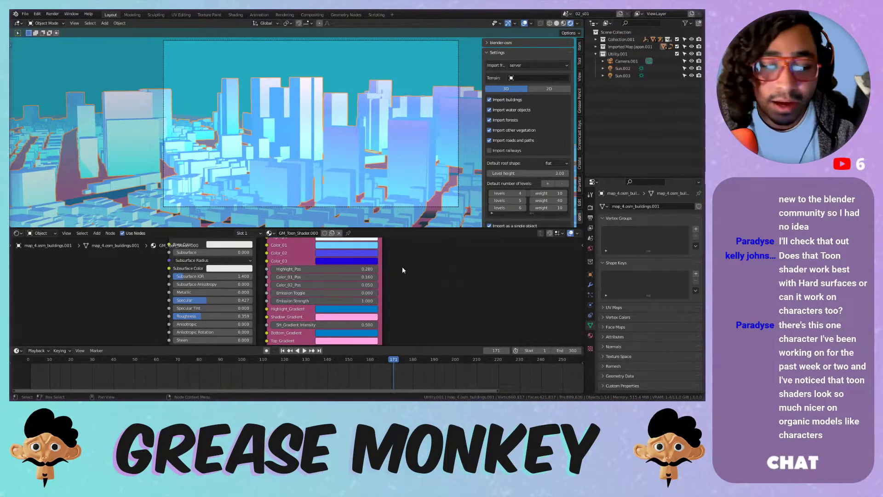
middle_drag(431, 295, 449, 328)
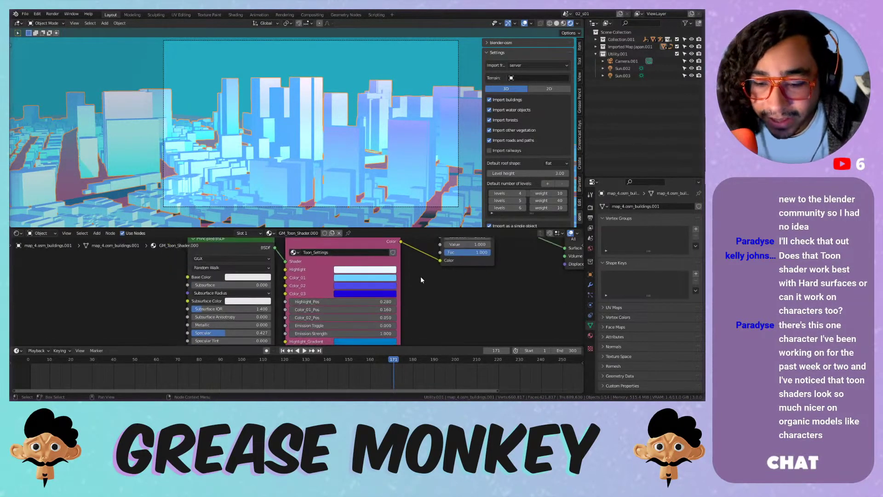
scroll(404, 281, down, 3)
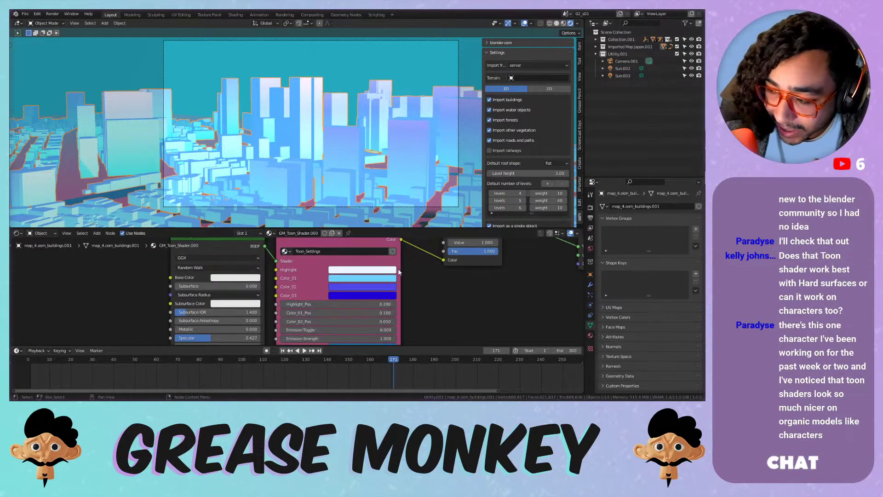
scroll(403, 282, down, 1)
middle_drag(406, 286, 393, 272)
scroll(394, 272, up, 6)
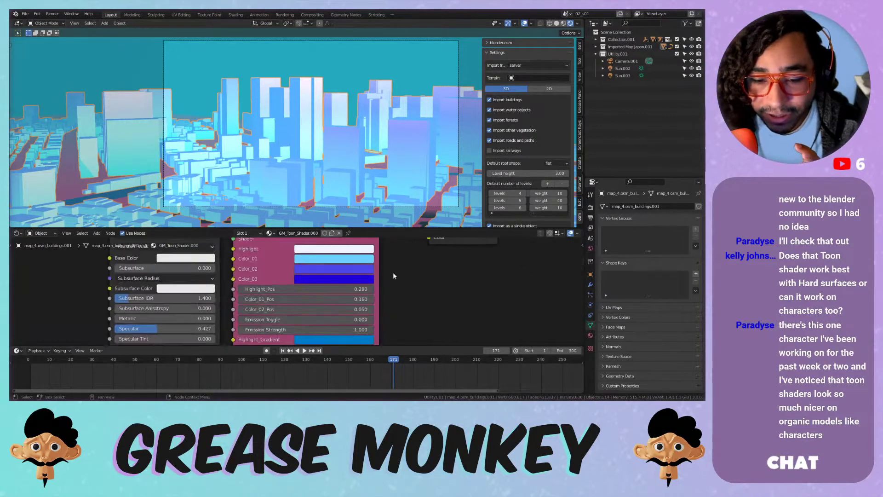
scroll(394, 272, down, 6)
scroll(398, 272, up, 2)
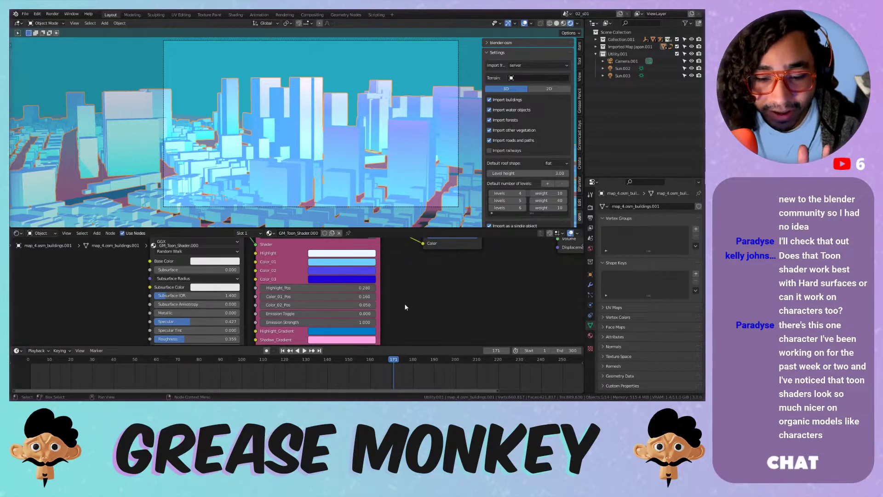
scroll(404, 303, down, 1)
scroll(384, 294, up, 1)
- Set the buildings' toon shader TP_Gradient_Intensity to 0.402 and SH_Gradient_Intensity to 0.200
middle_drag(383, 294, 378, 262)
scroll(378, 261, up, 1)
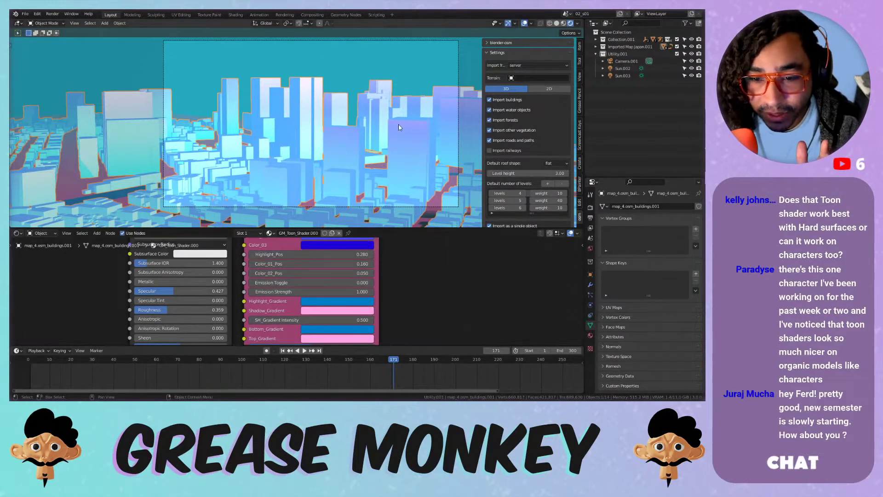
middle_drag(371, 262, 371, 215)
mouse_move(322, 301)
mouse_down()
mouse_move(287, 301)
mouse_move(338, 300)
mouse_up()
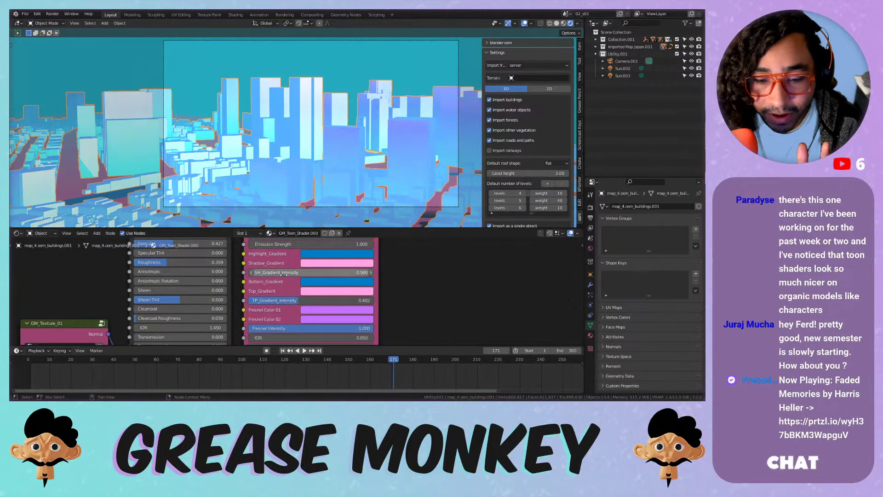
drag(313, 272, 284, 272)
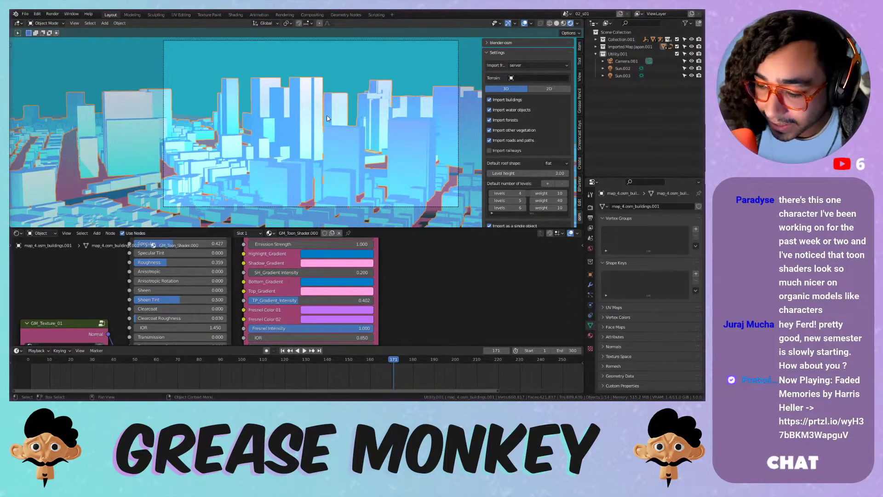
- Fly past the towers to the river and tall tower to check the building gradients, and return to the high-rise view
key(shift+grave)
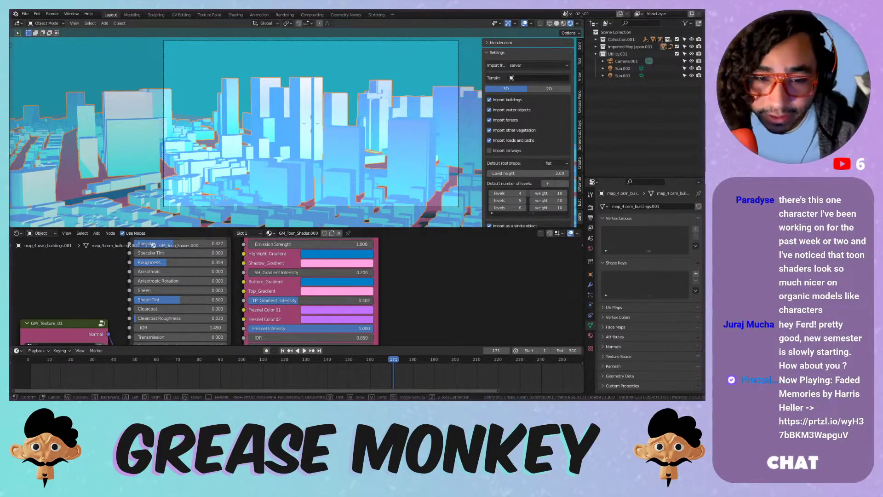
key(w)
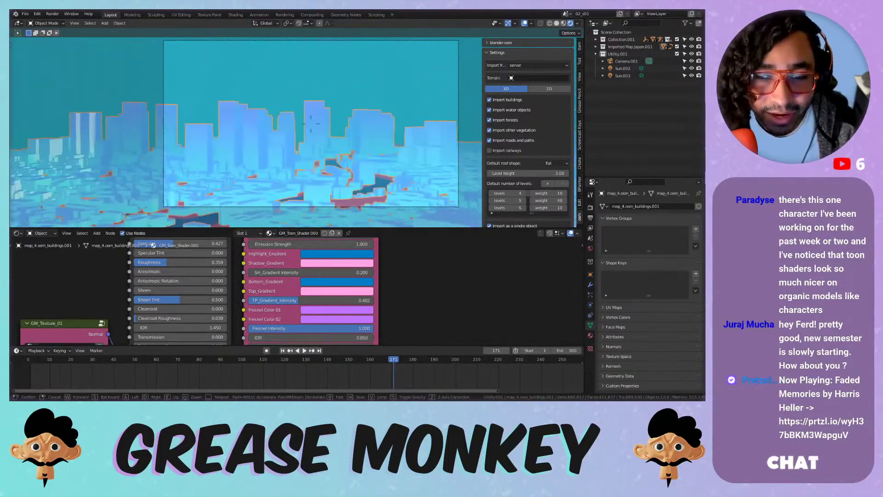
key(w)
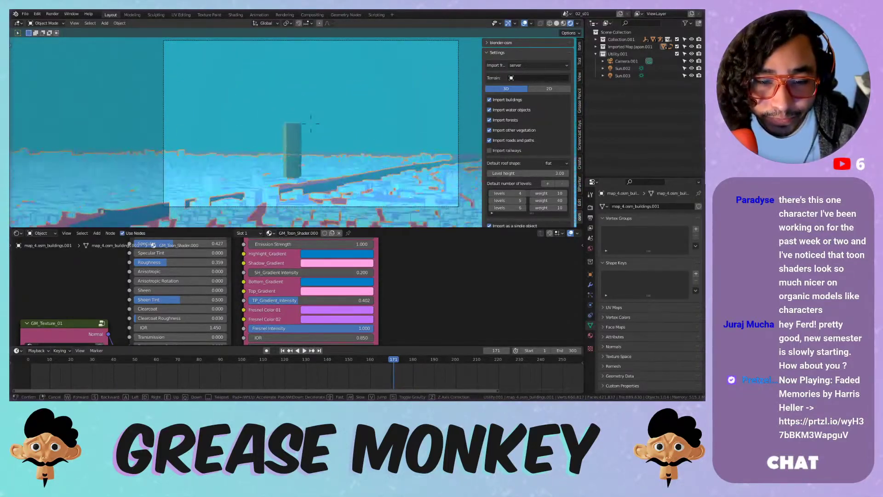
key(e)
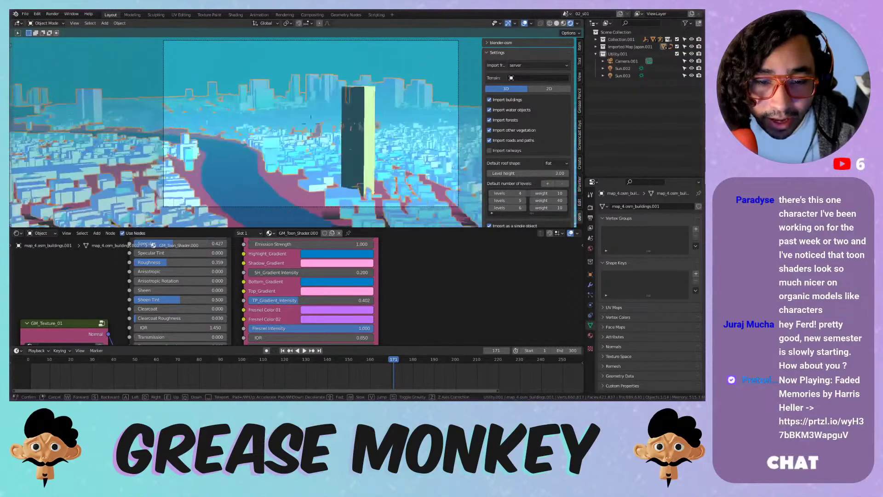
key(w)
click(295, 127)
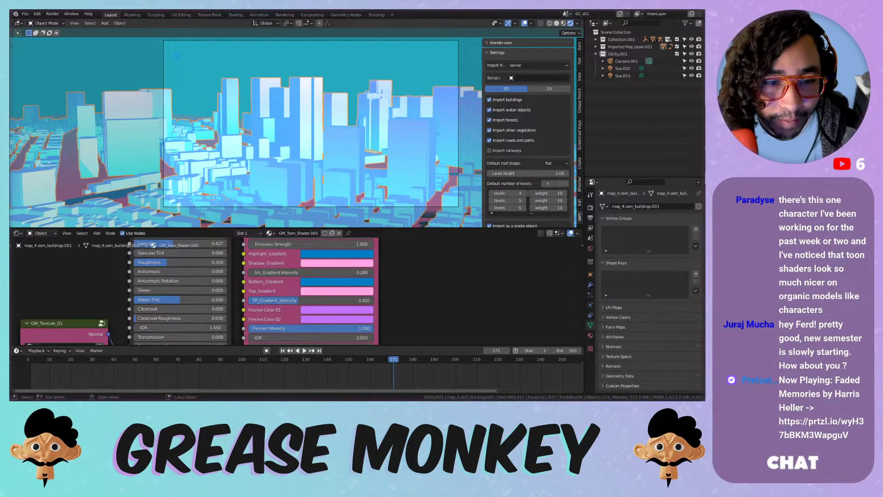
- Save 03_QE_Fall.blend and take its window out of full screen to reach the desktop
key(ctrl+s)
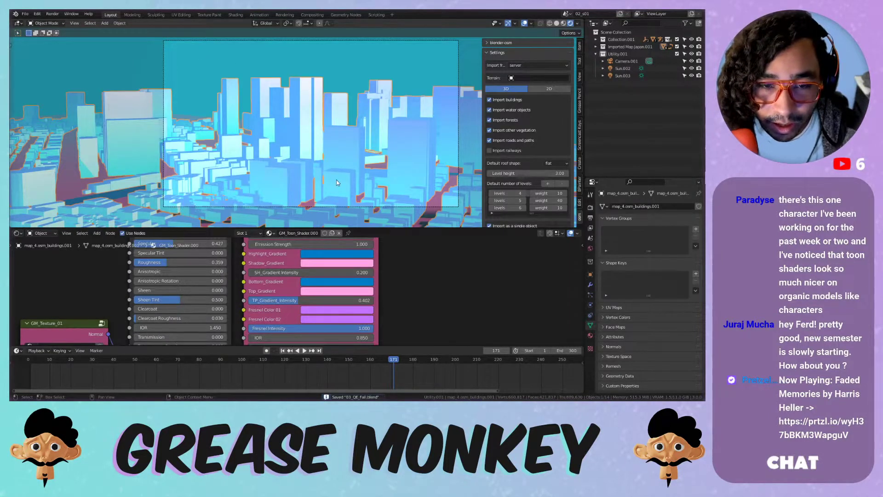
click(71, 13)
click(85, 41)
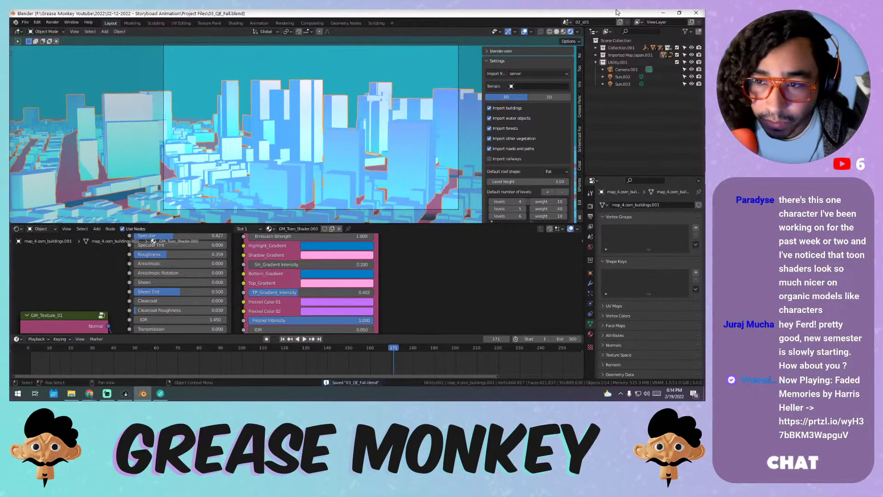
click(664, 13)
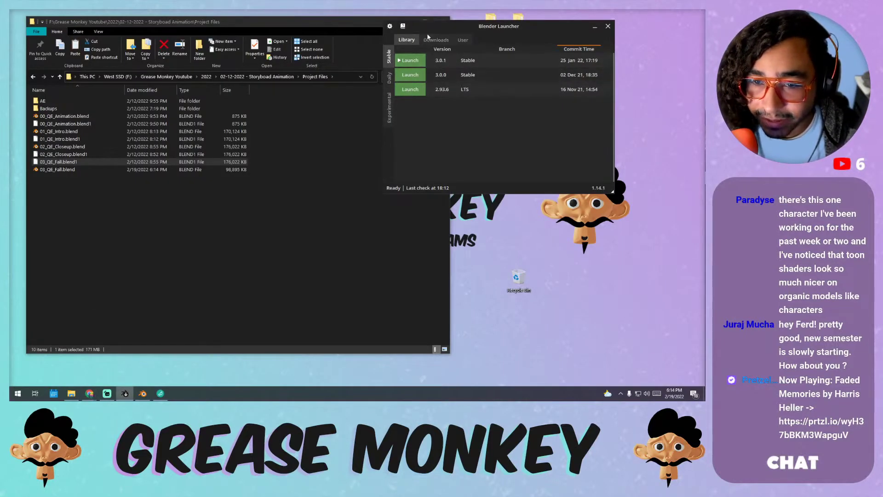
- Browse the stable, daily and experimental builds in Blender Launcher's library and downloads
click(445, 40)
click(414, 39)
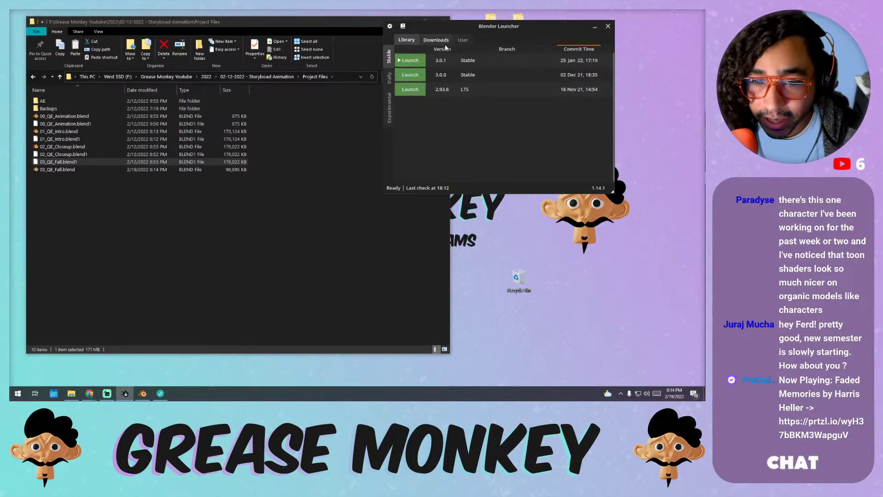
click(390, 81)
click(391, 107)
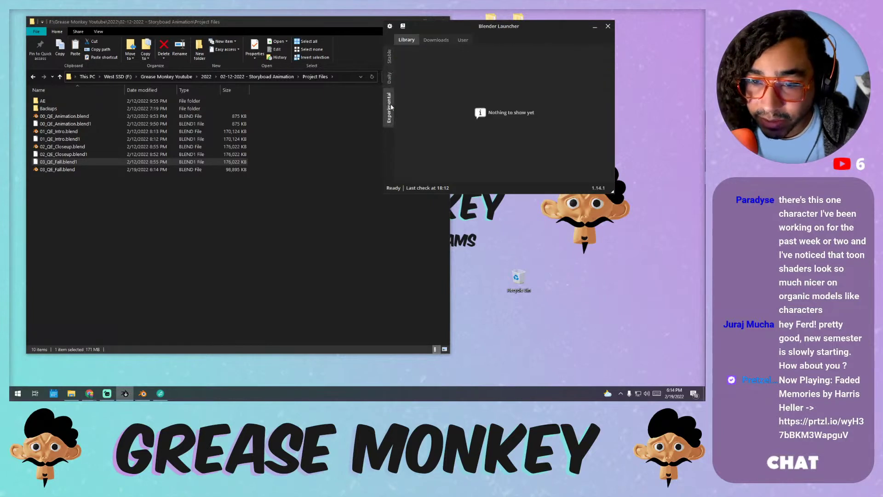
click(436, 40)
click(389, 78)
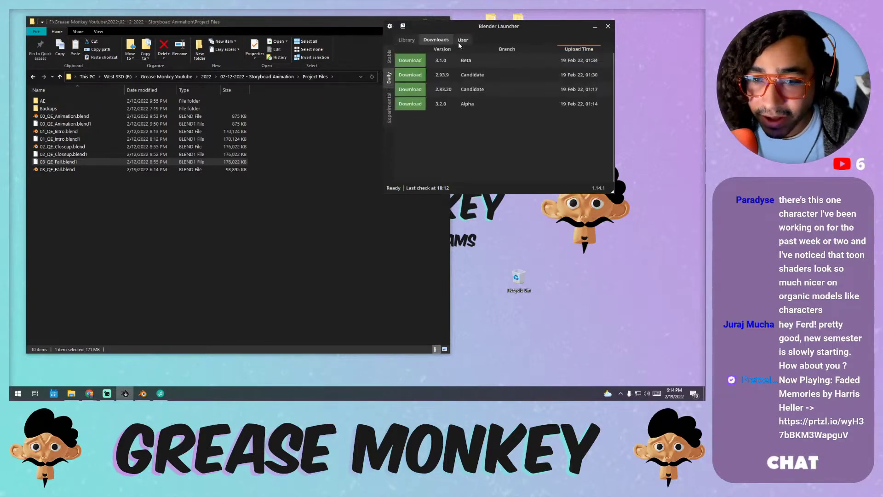
click(388, 107)
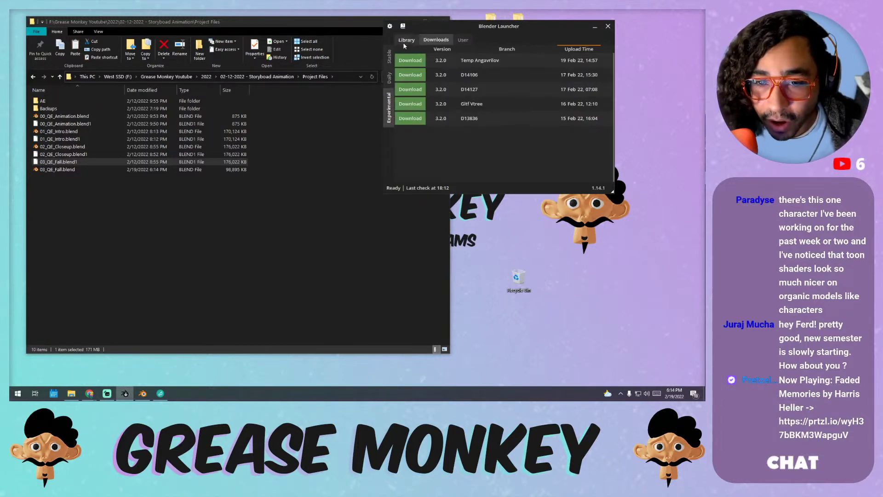
click(389, 57)
click(387, 75)
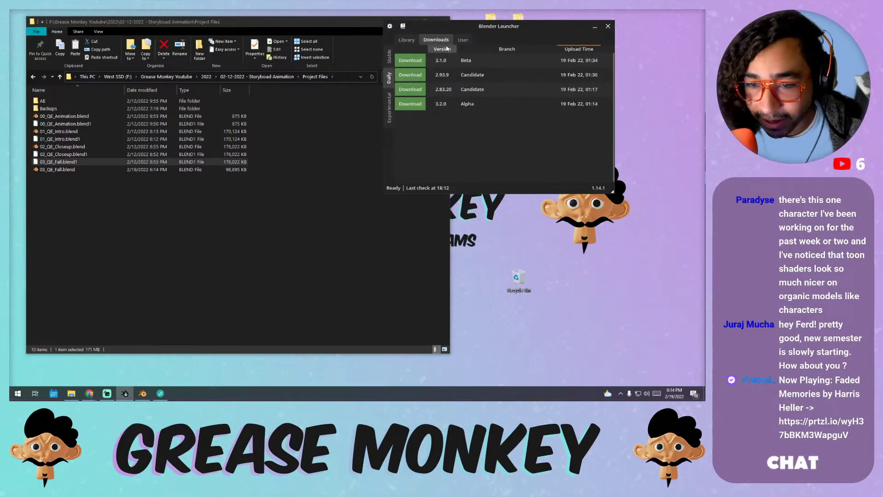
click(407, 39)
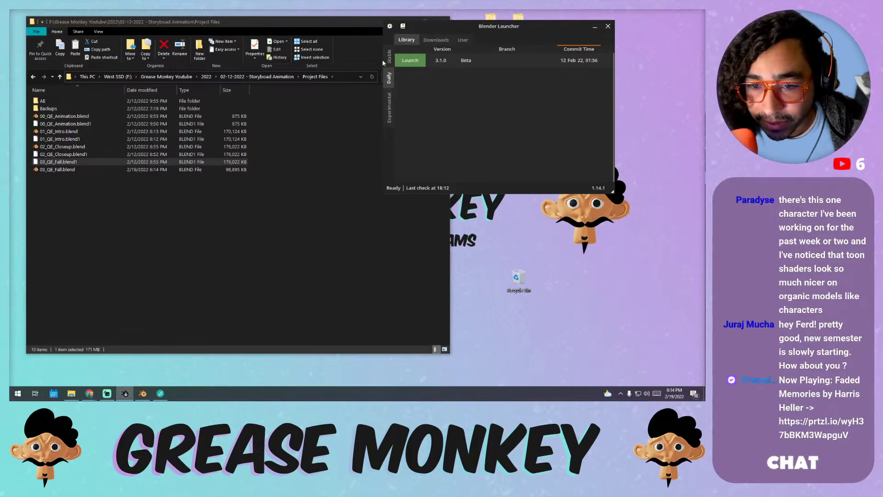
- Open 00_QE_Animation.blend from the Project Files folder, play its sequence from the start and return the playhead to the 02_s01 strip
click(211, 242)
click(77, 116)
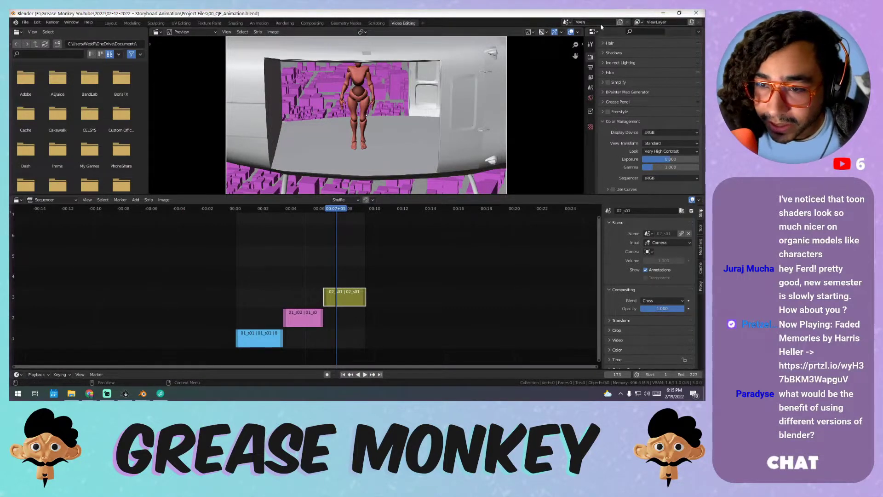
drag(289, 208, 240, 210)
key(space)
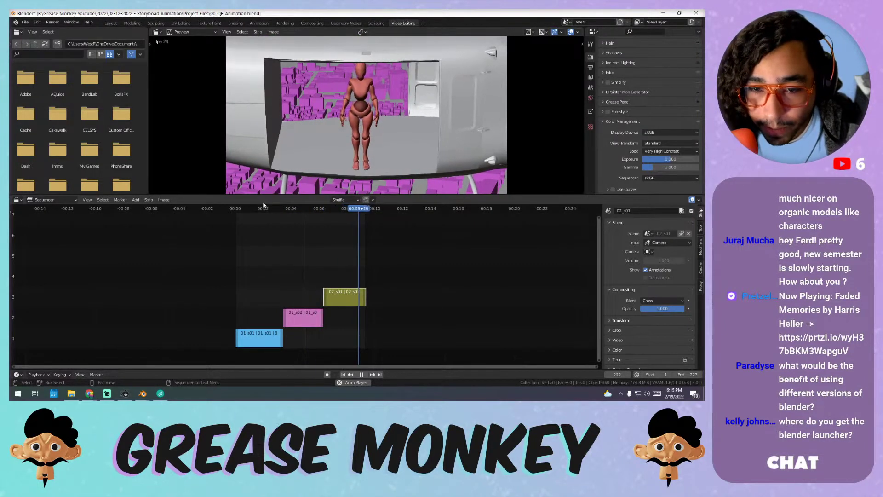
click(334, 221)
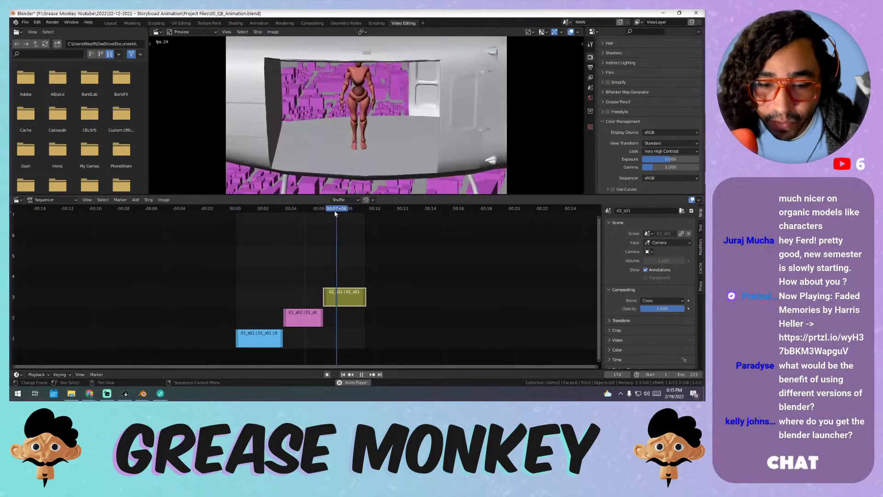
- Stop the sequence playback and browse from the project's Project Files folder to the MEDIA > Video folder in File Explorer
key(space)
click(71, 395)
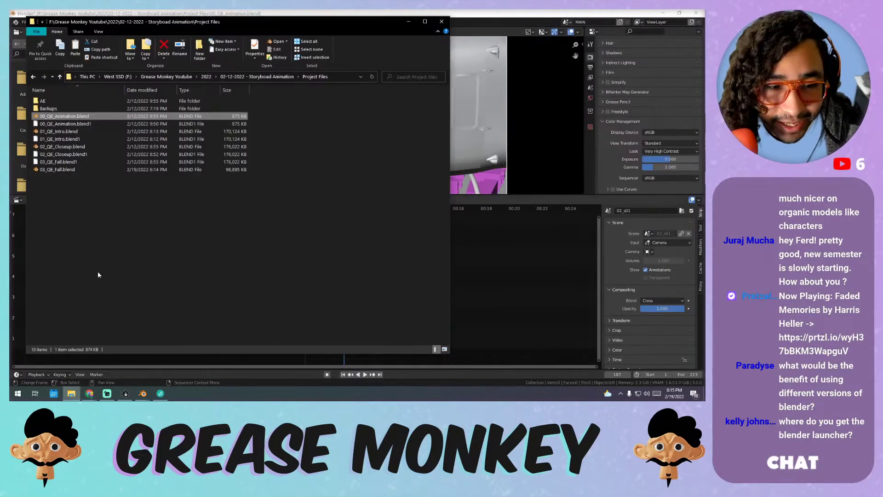
click(259, 77)
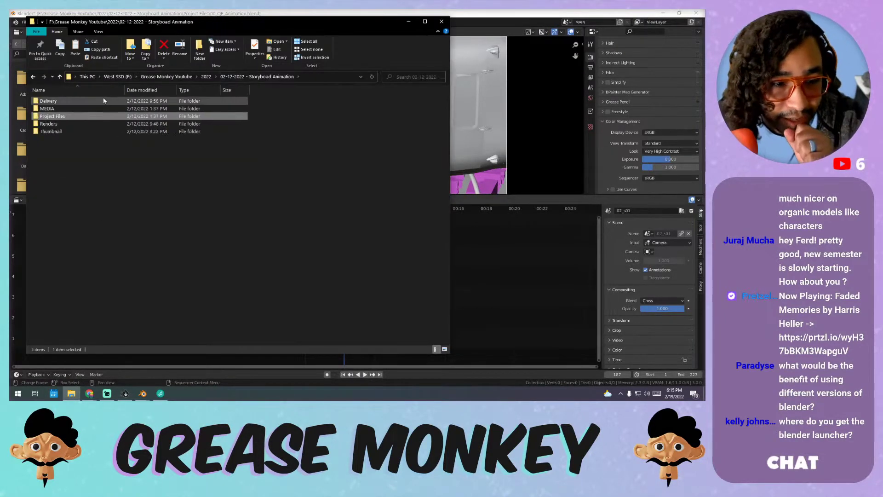
key(Up)
key(Return)
click(263, 77)
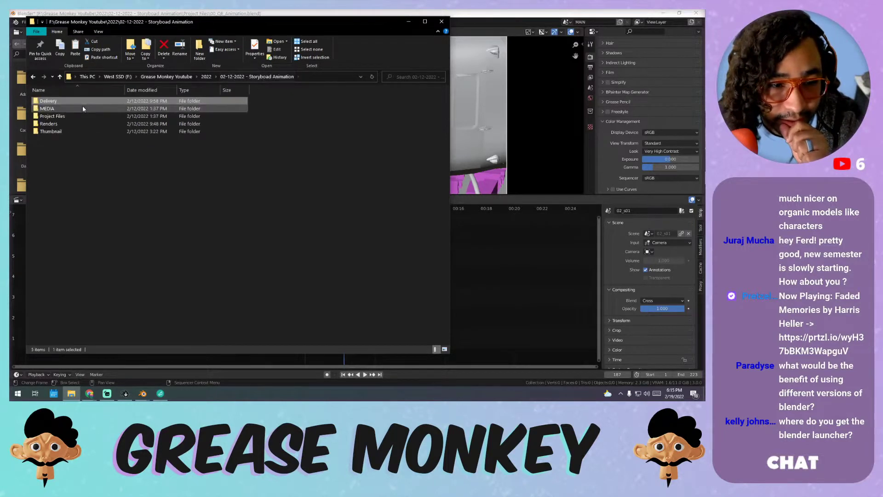
double_click(79, 109)
double_click(84, 109)
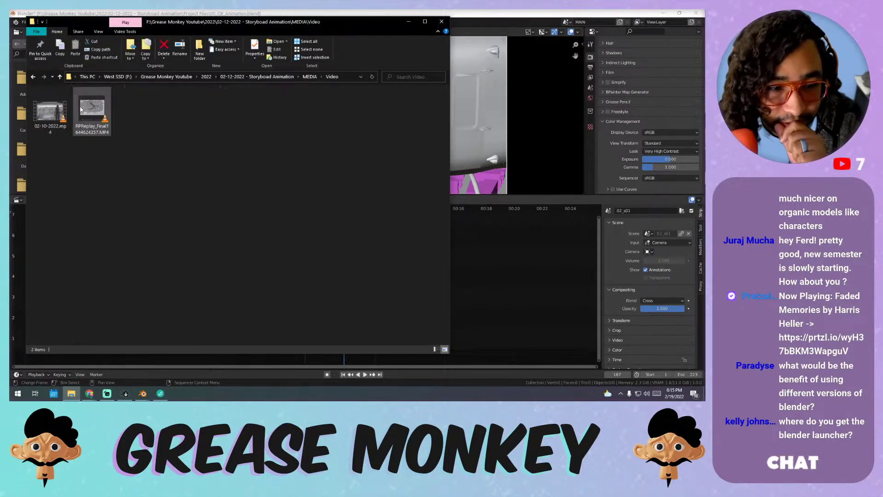
- View RPReplay_Final1644624357.MP4 full screen in the media player and close it
click(99, 107)
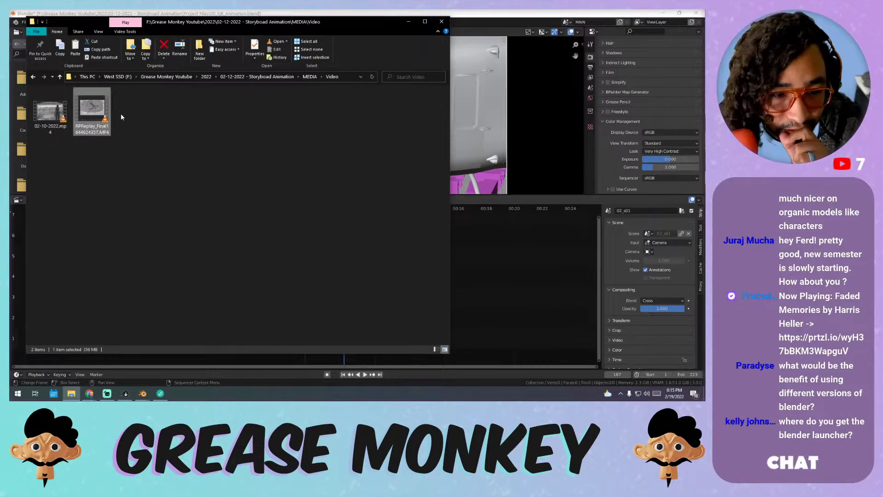
double_click(101, 108)
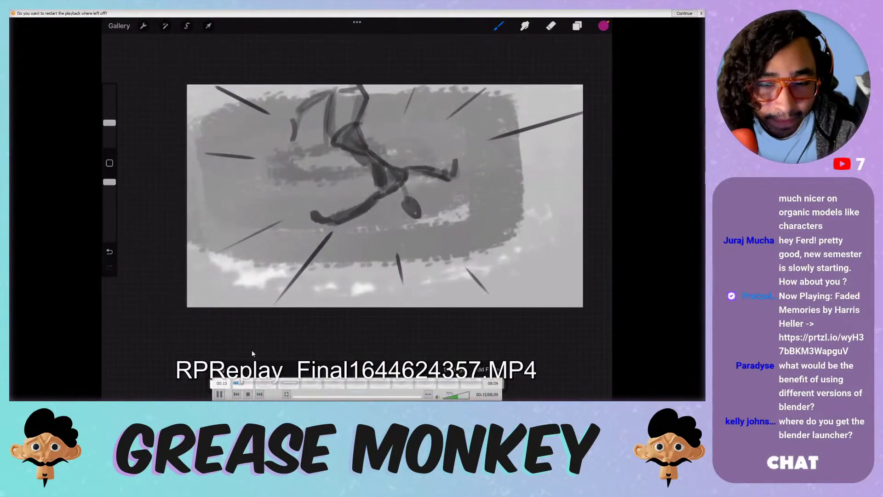
key(Escape)
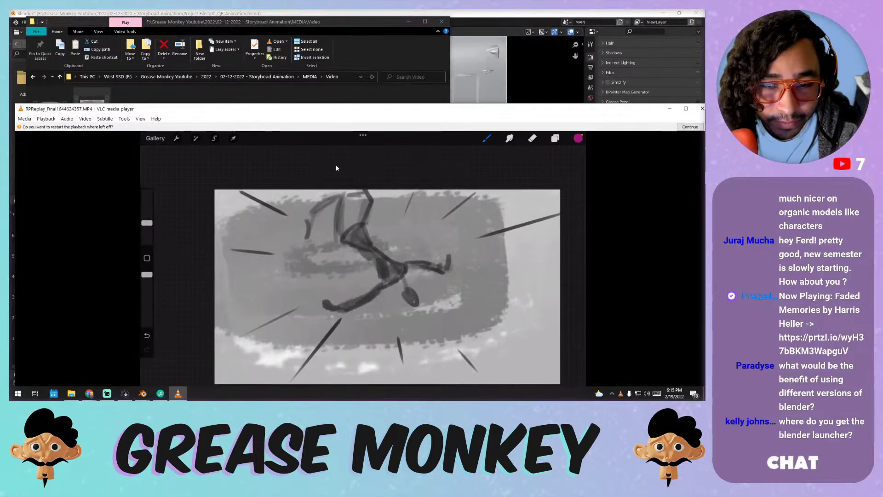
key(f)
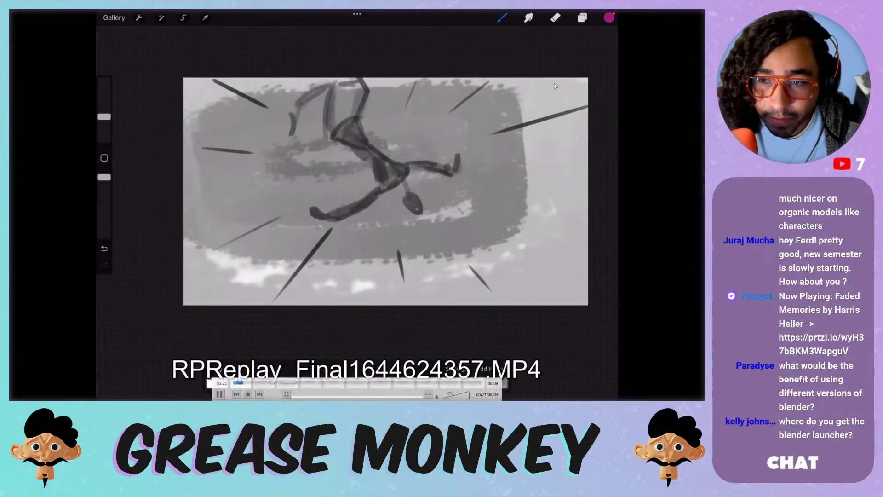
key(Escape)
click(702, 108)
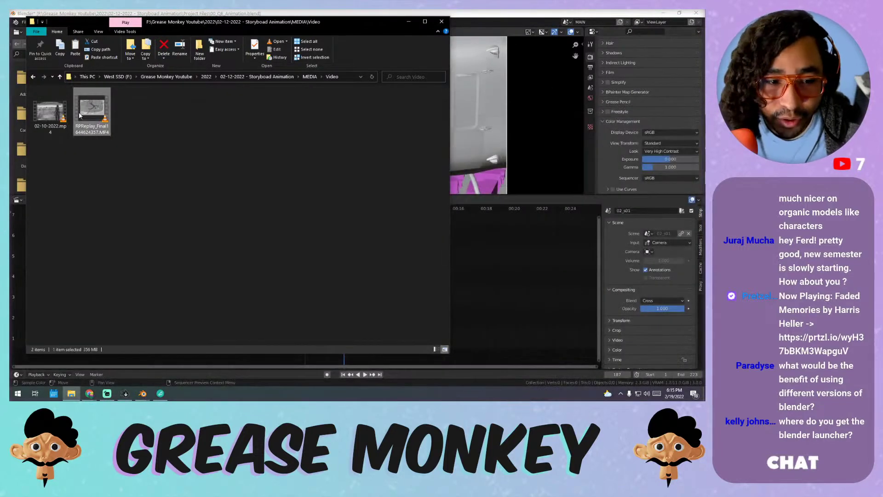
- Open 02-10-2022.mp4 full screen and play it from the start through the city and helicopter shots
double_click(57, 114)
key(f)
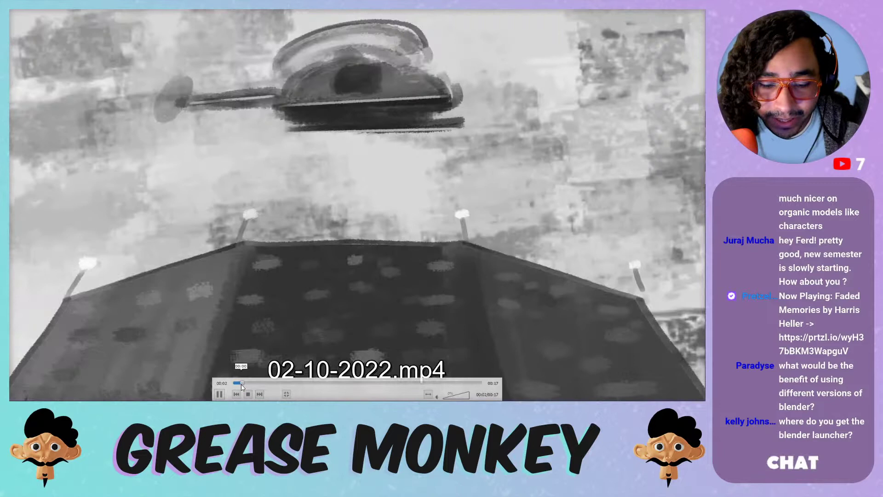
click(236, 383)
key(space)
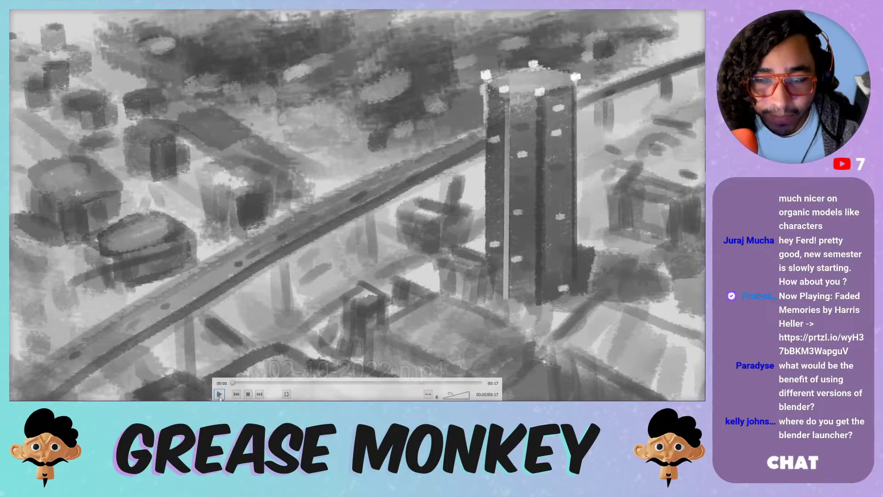
click(219, 394)
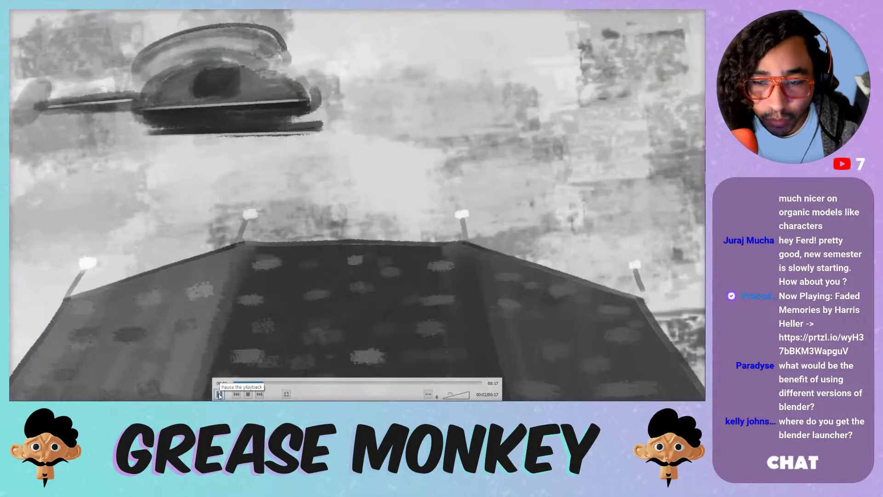
key(space)
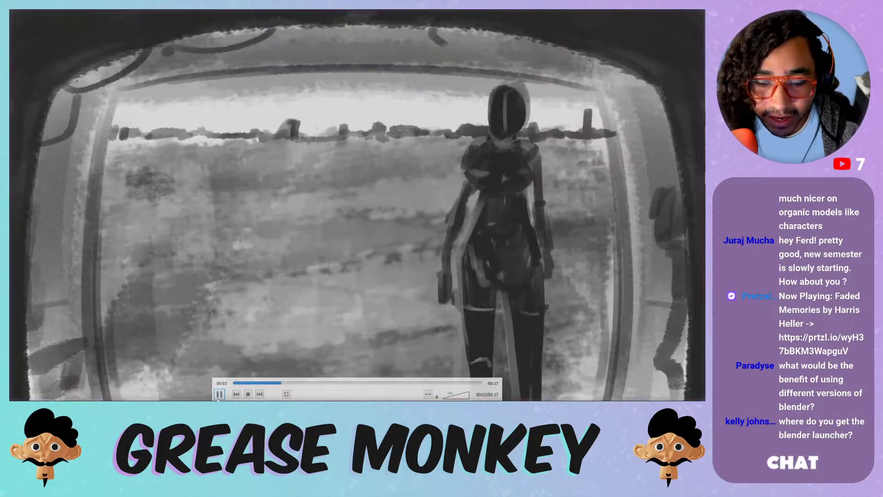
- Review the storyboard's cabin figure poses with pauses, playing on to the helipad scanning shot
click(219, 395)
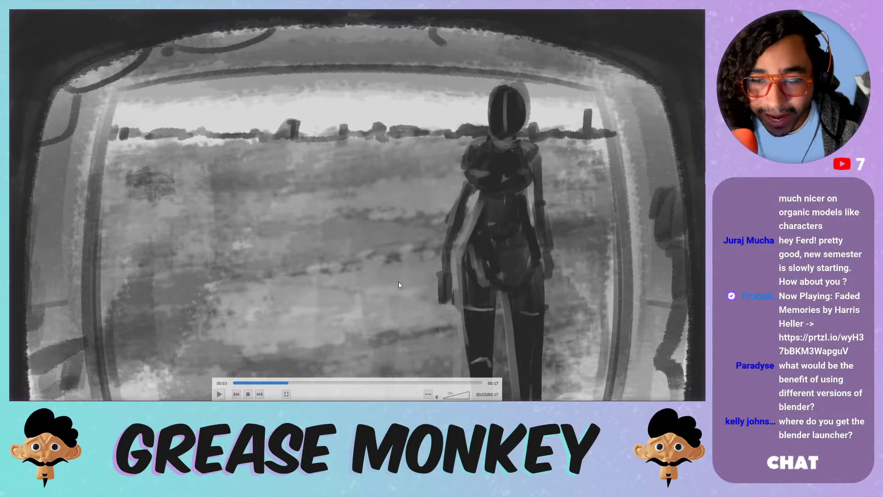
click(219, 395)
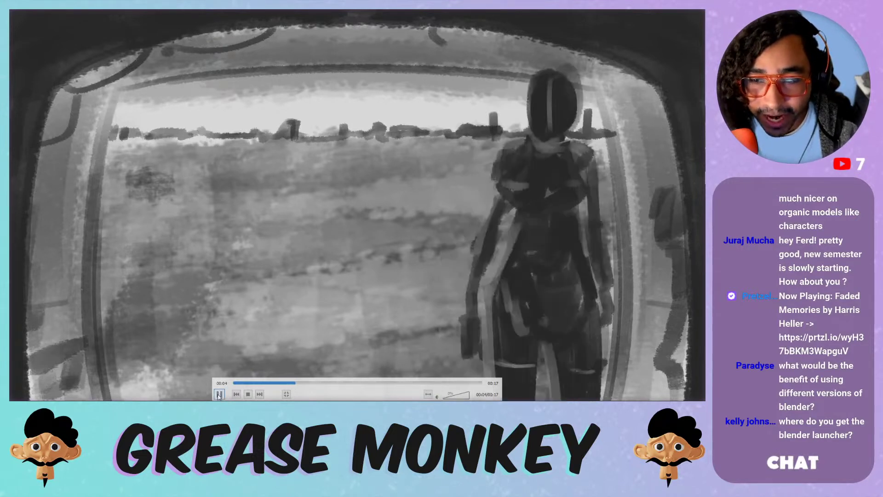
click(219, 394)
click(219, 395)
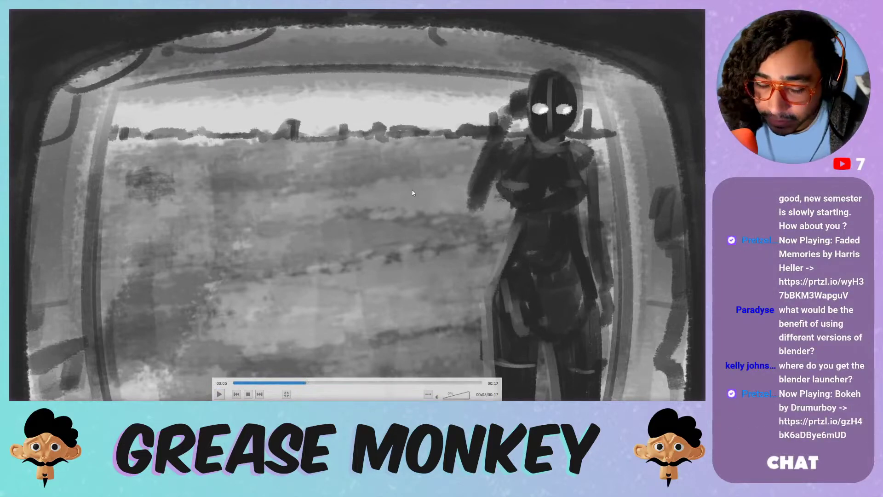
click(219, 394)
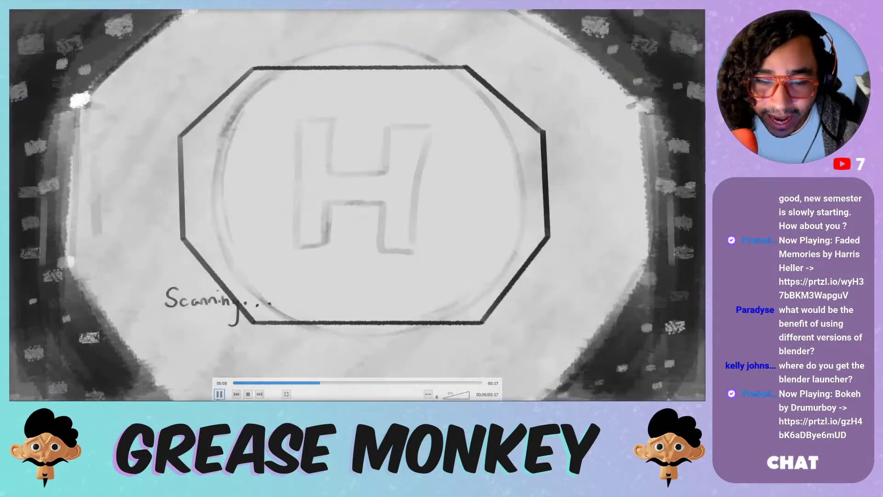
click(219, 394)
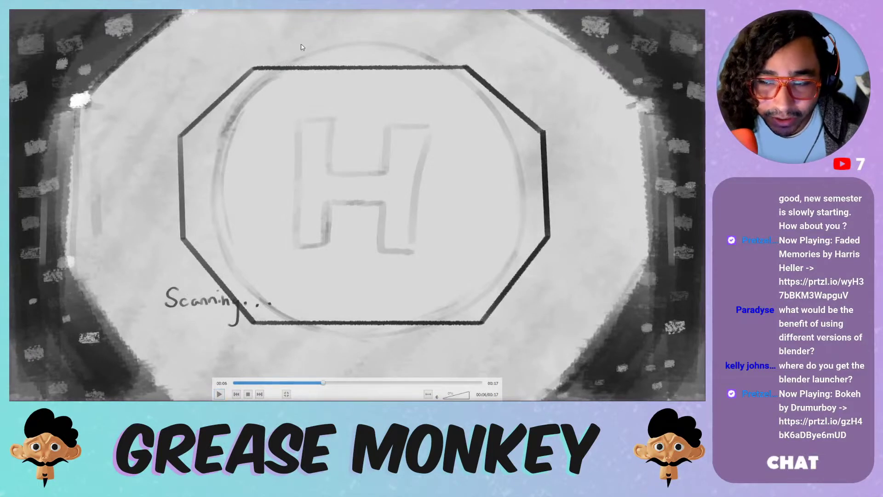
- Play the storyboard's remaining shots to the falling figure at the end, pausing along the way, and close the player
click(221, 395)
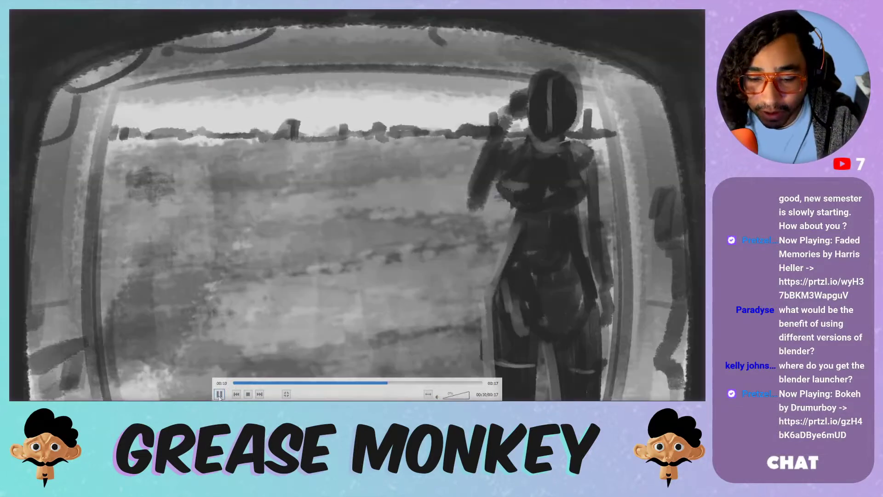
click(220, 395)
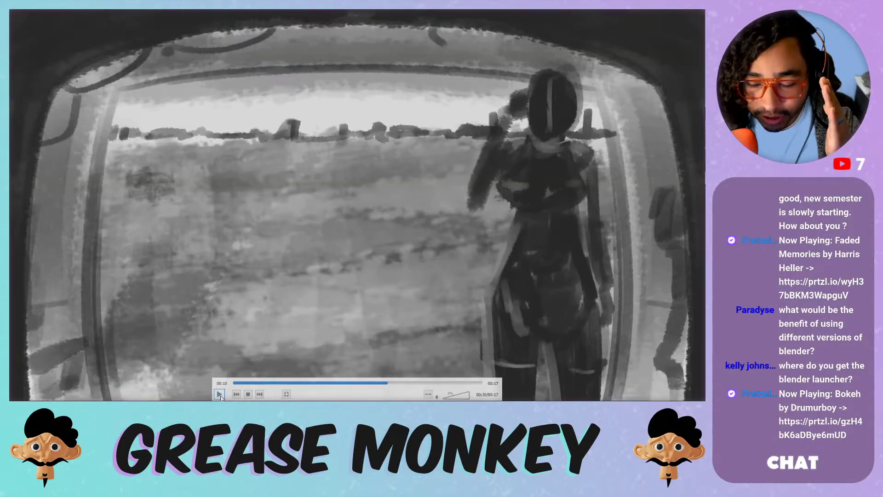
click(219, 394)
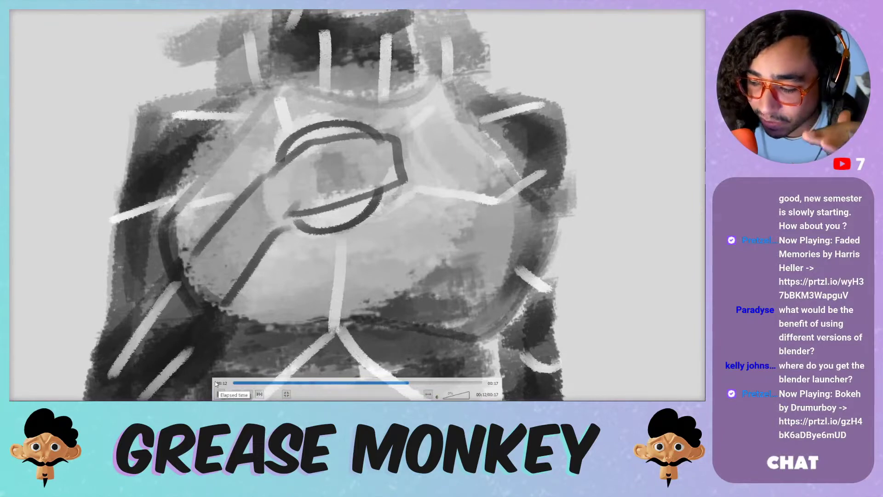
click(221, 394)
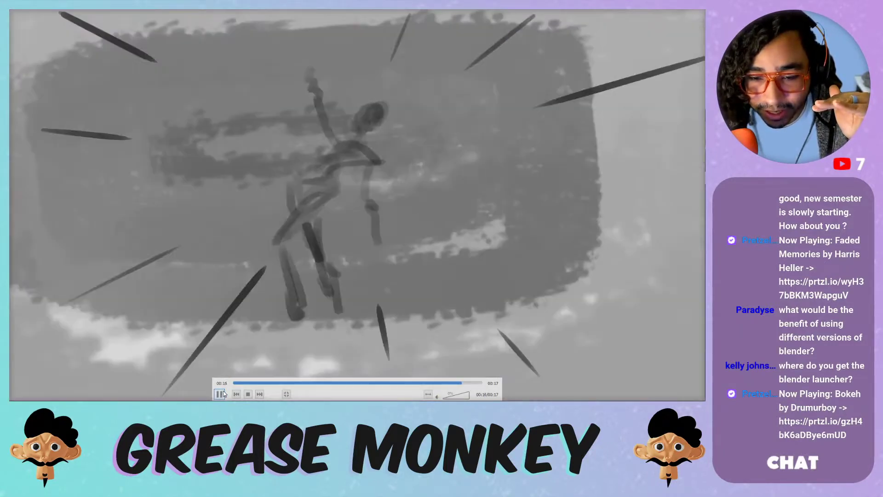
click(220, 394)
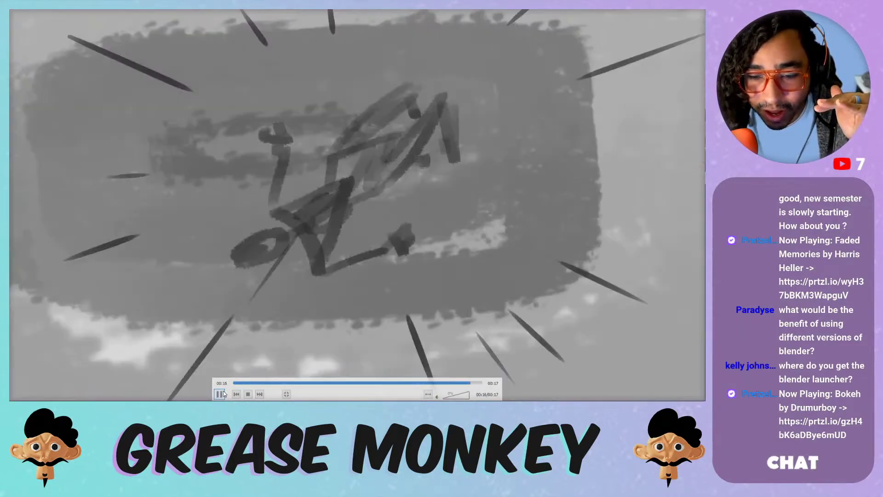
click(220, 393)
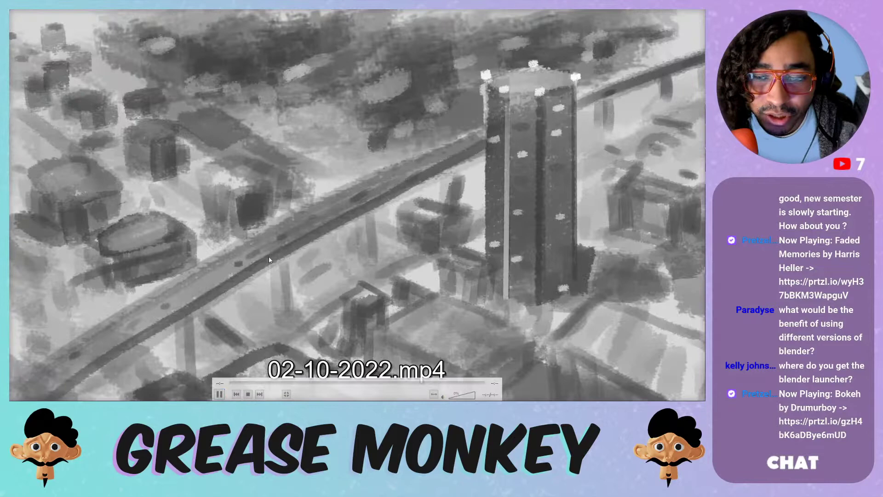
double_click(523, 85)
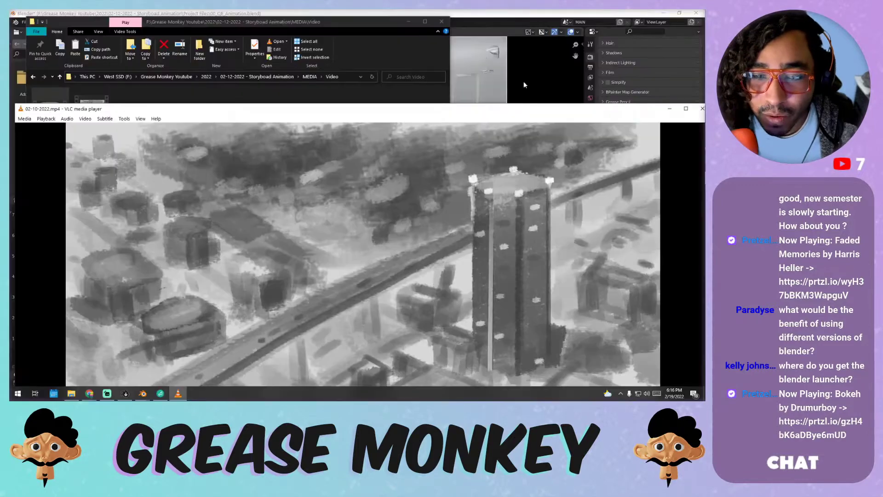
click(703, 108)
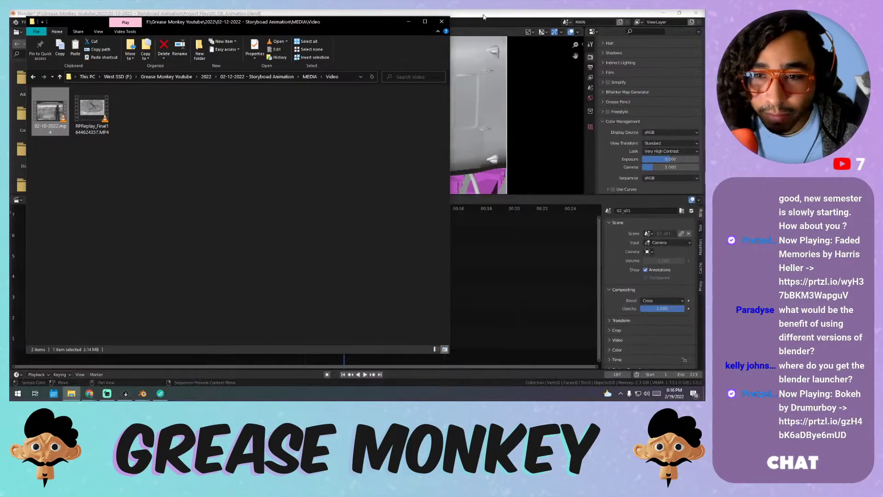
- Return to the Blender sequencer, scrub through the 01_s01 and 01_s02 strips and play the sequence from the start
click(484, 17)
key(space)
drag(258, 208, 321, 211)
key(space)
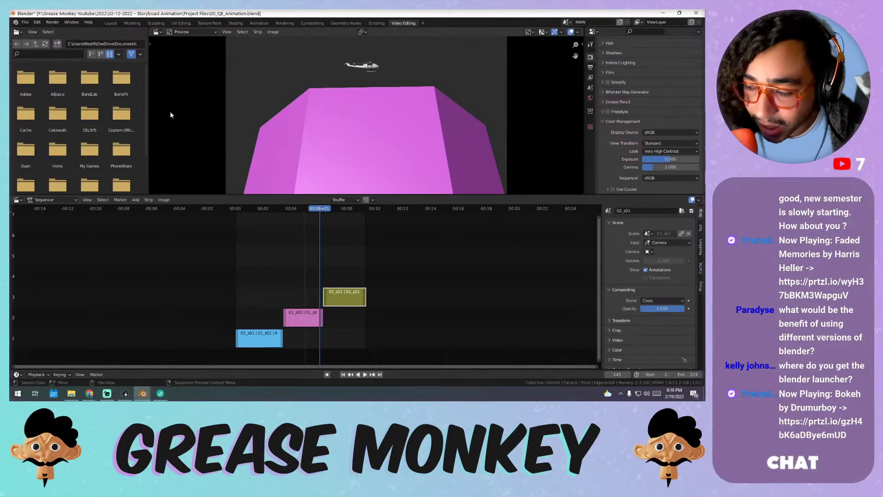
drag(291, 206, 235, 220)
key(space)
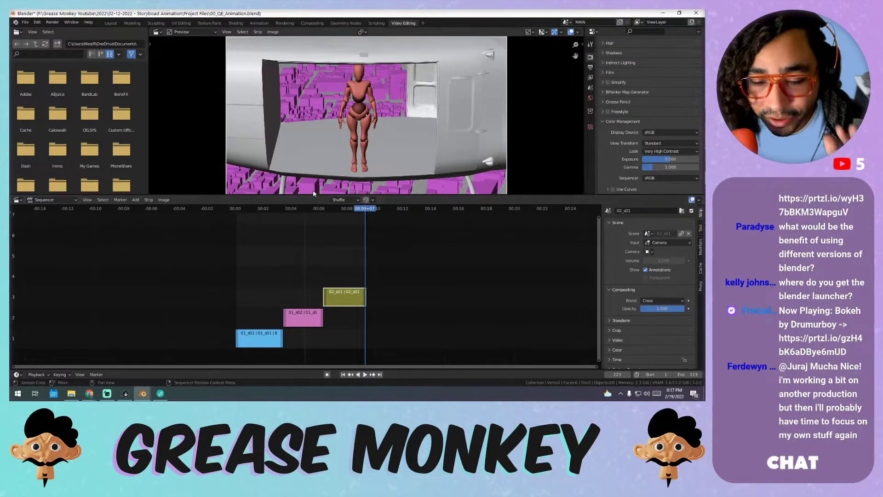
- Replay the sequence from inside the 01_s02 strip and stop at the start of the 02_s01 strip
click(306, 209)
key(space)
key(space)
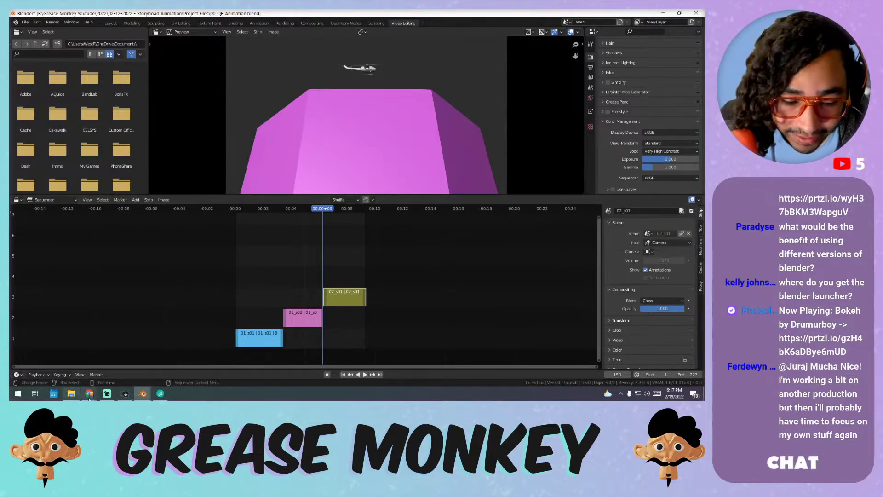
- Bring up the Blender Launcher website in the browser and open its latest release page at the downloadable assets
mouse_move(94, 391)
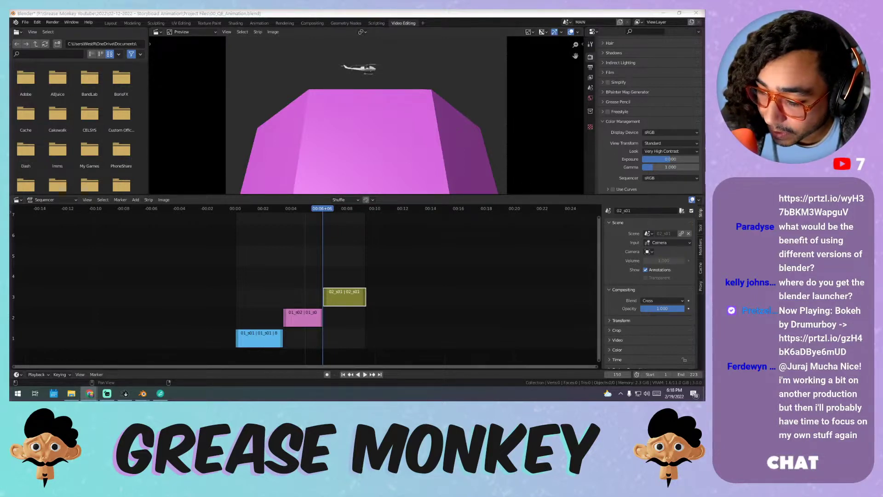
key(alt+Tab)
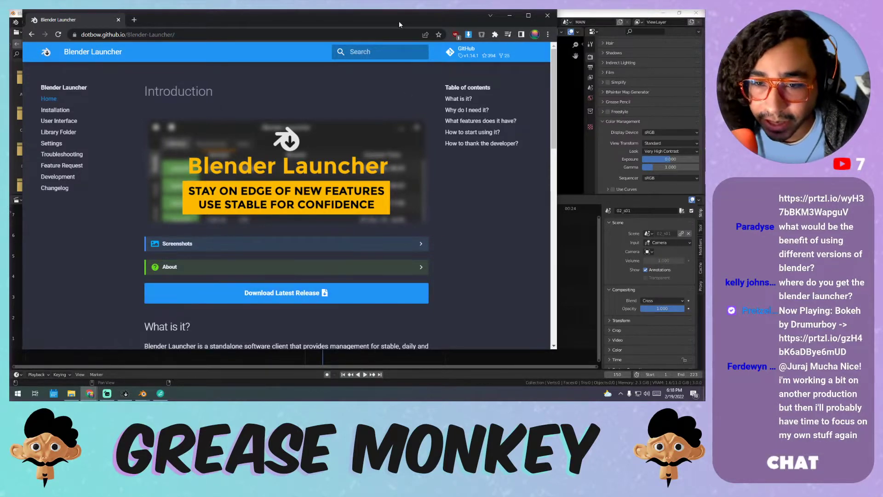
drag(399, 18, 490, 65)
click(646, 76)
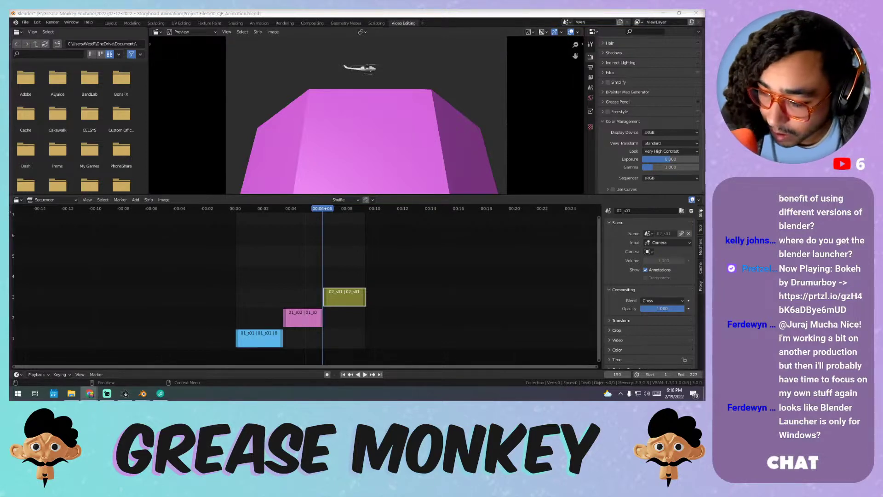
drag(705, 23, 139, 29)
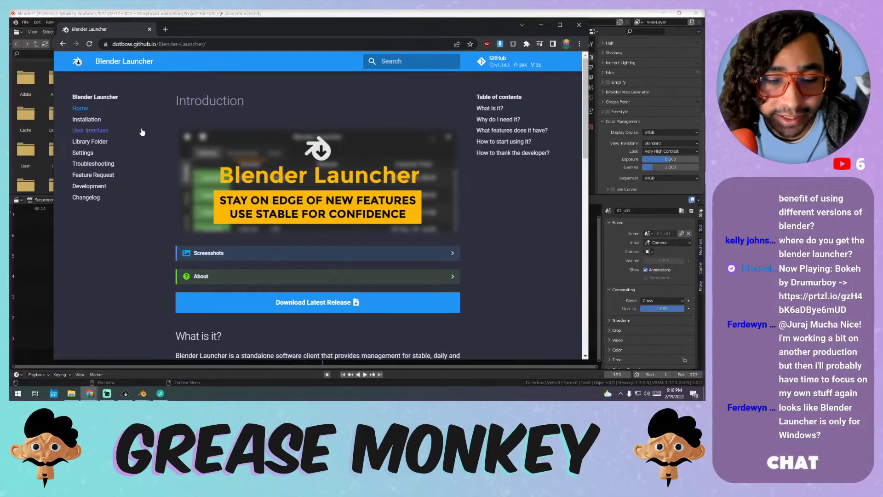
scroll(322, 207, down, 3)
click(326, 171)
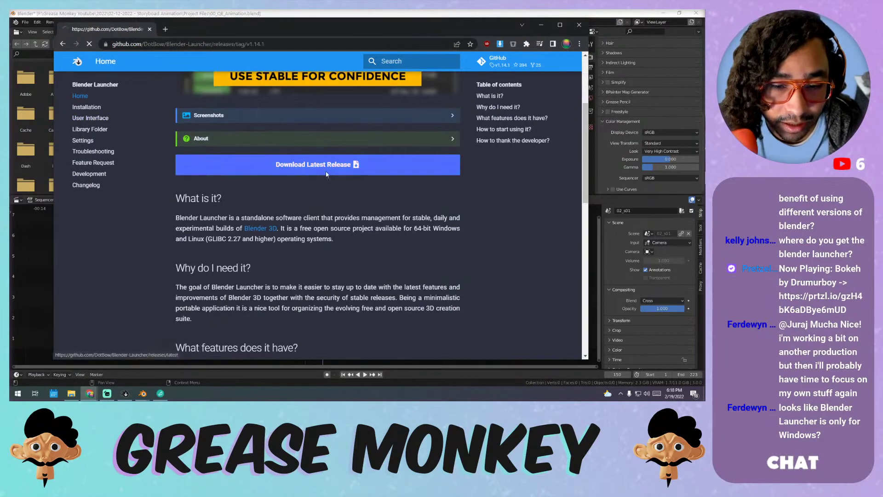
scroll(173, 177, down, 3)
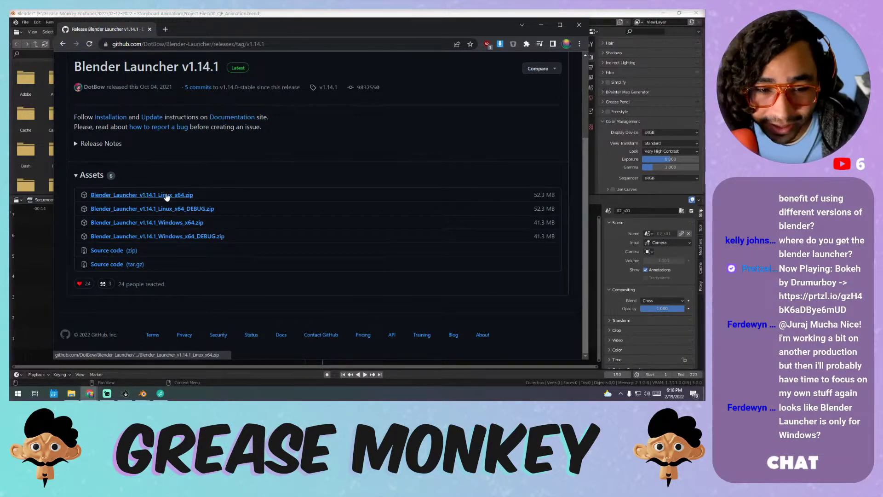
- Look over the Blender Launcher v1.14.1 release page and its Linux and Windows assets, and move the browser window off the Blender screen
scroll(161, 250, up, 3)
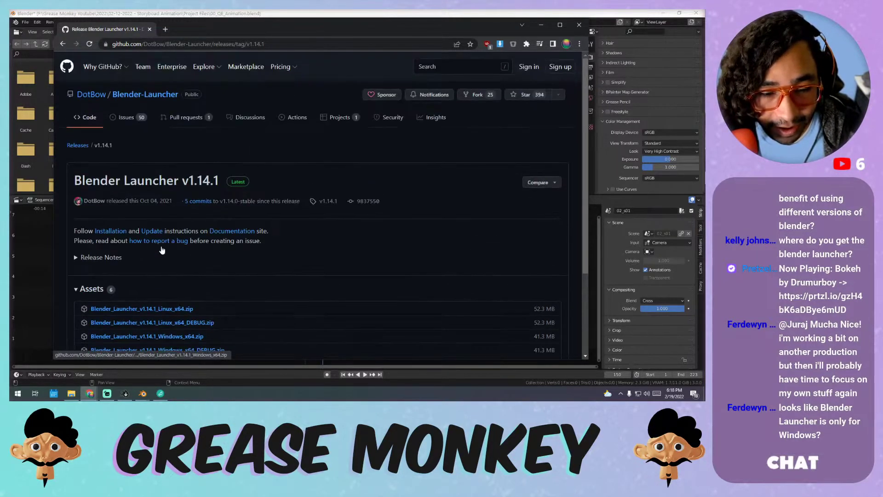
scroll(165, 249, down, 3)
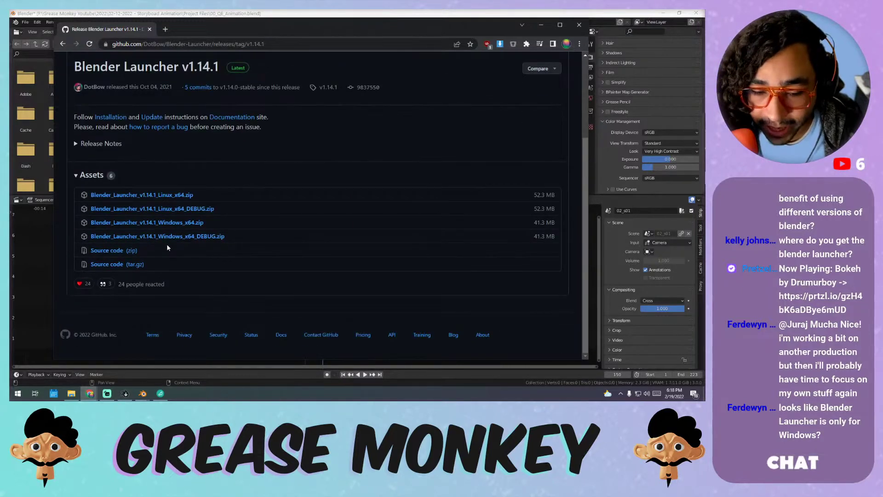
scroll(170, 239, up, 3)
scroll(181, 220, down, 3)
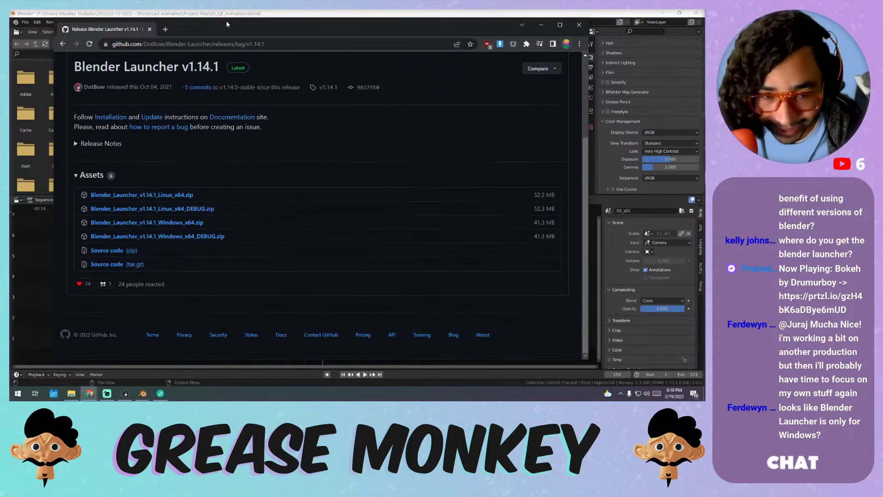
drag(227, 23, 704, 25)
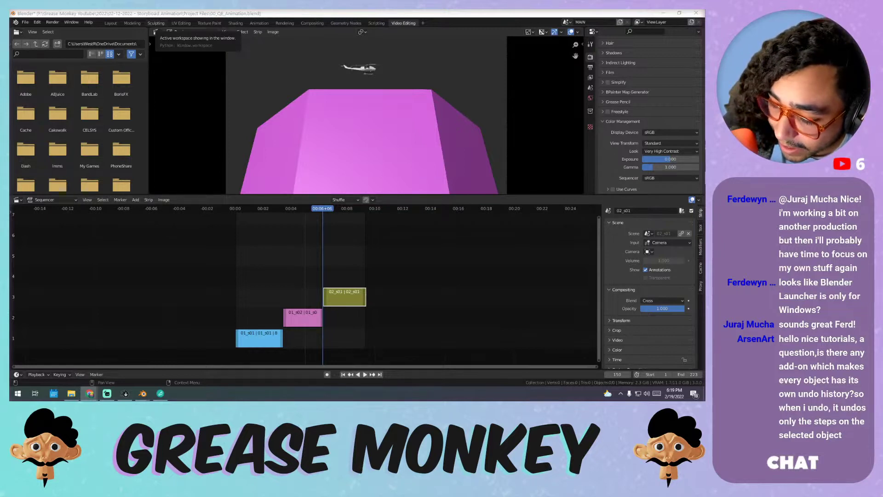
- Bring up Blender Launcher and look through the downloadable stable, daily and experimental builds, ending on the experimental ones
click(124, 394)
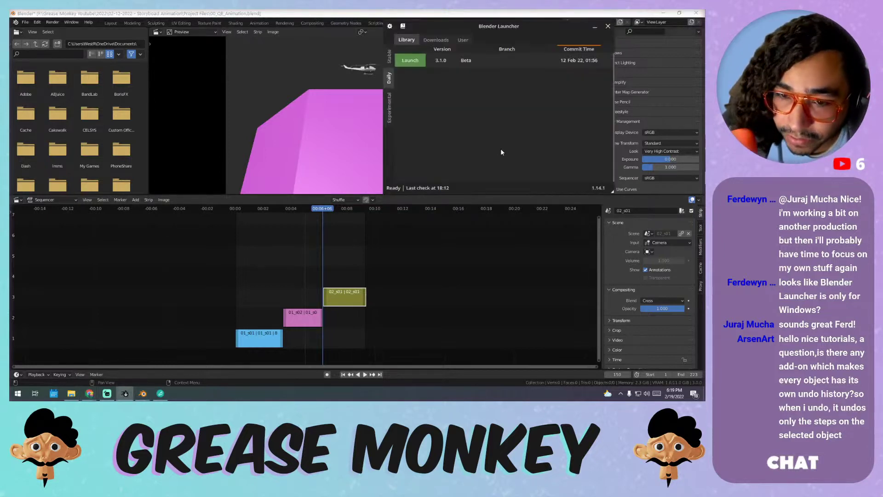
click(447, 45)
drag(507, 29, 443, 45)
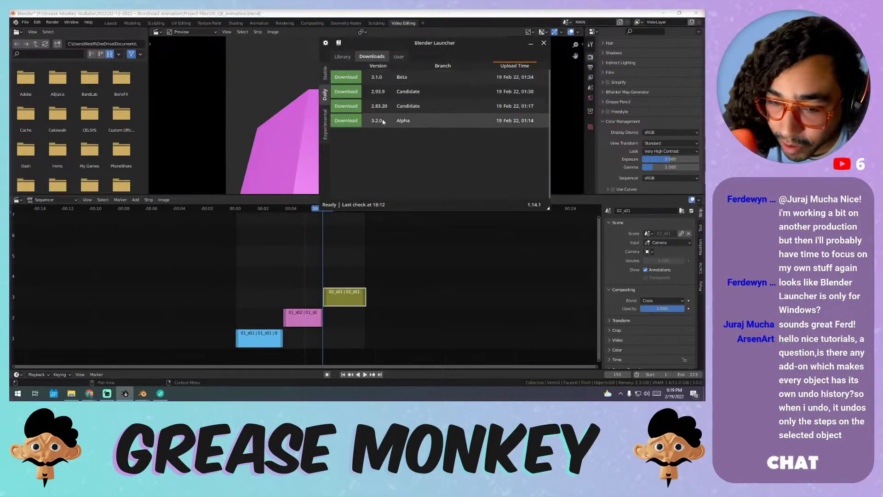
click(325, 125)
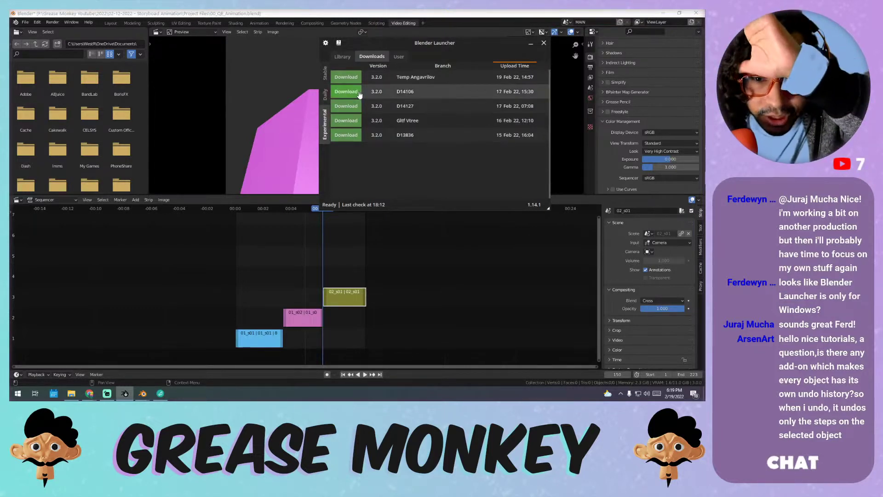
click(324, 77)
click(325, 94)
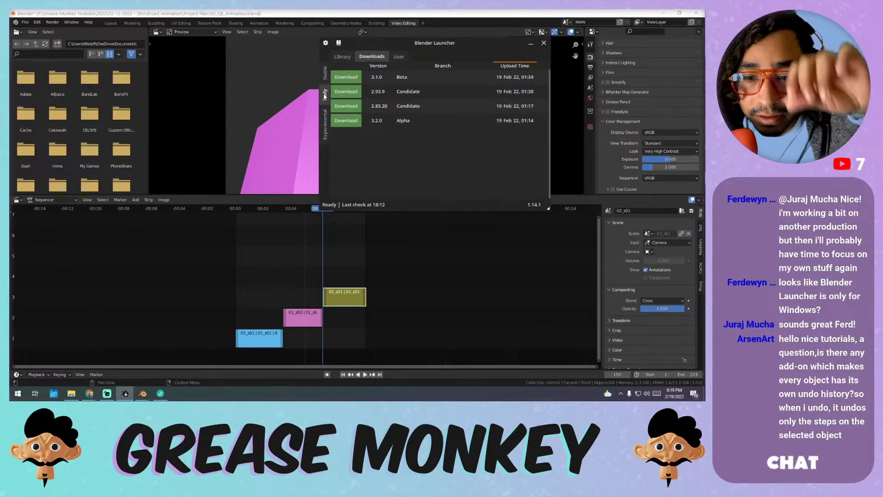
click(326, 117)
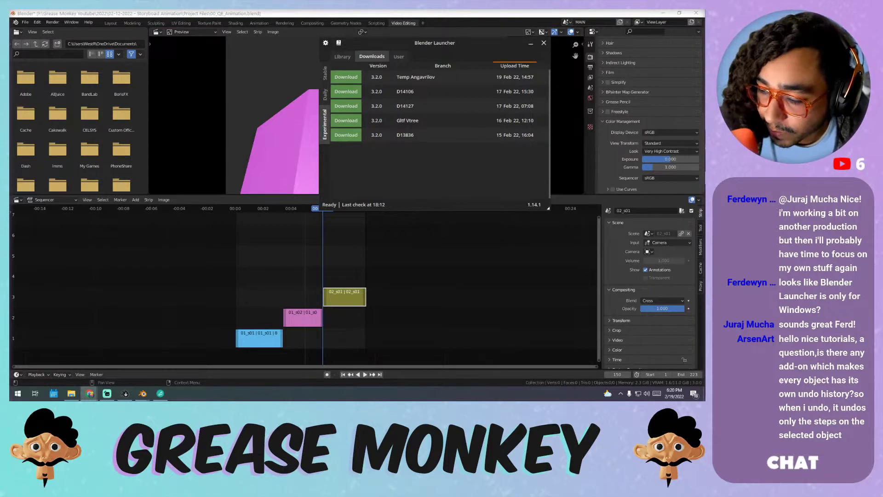
- In the browser, open the experimental builds from blender.org's download page and look through the Daily Builds page
click(89, 394)
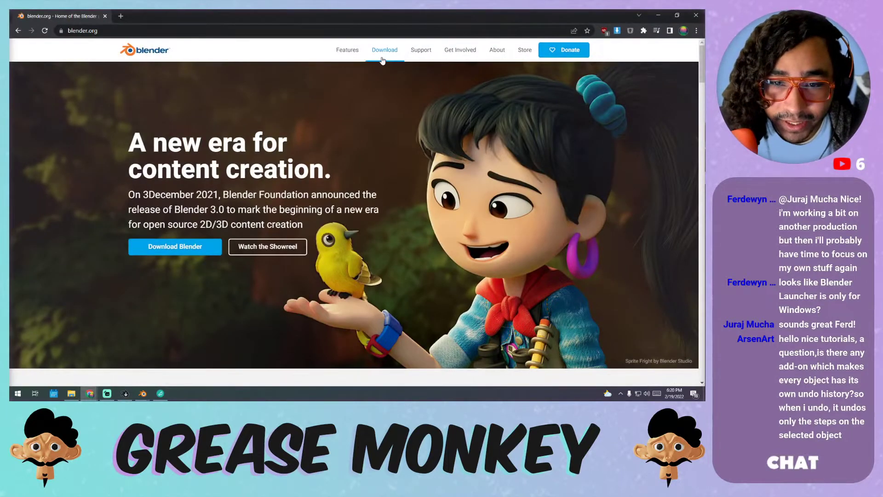
click(385, 50)
scroll(245, 144, down, 10)
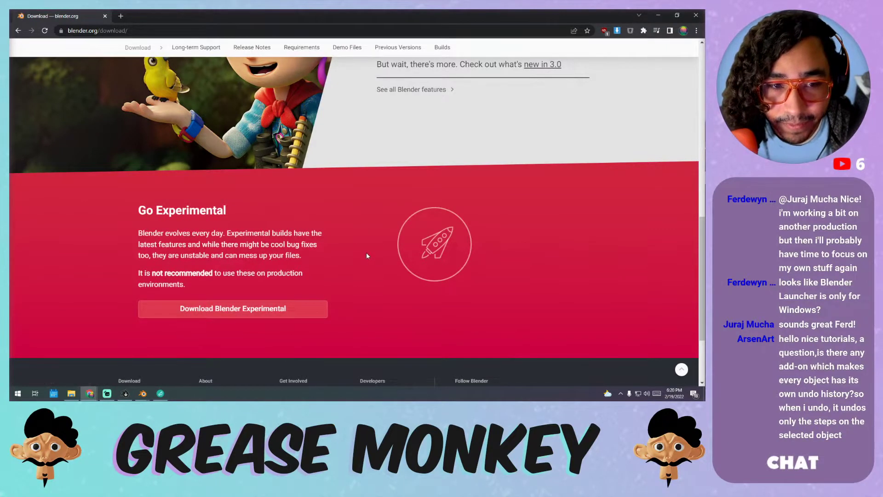
click(275, 311)
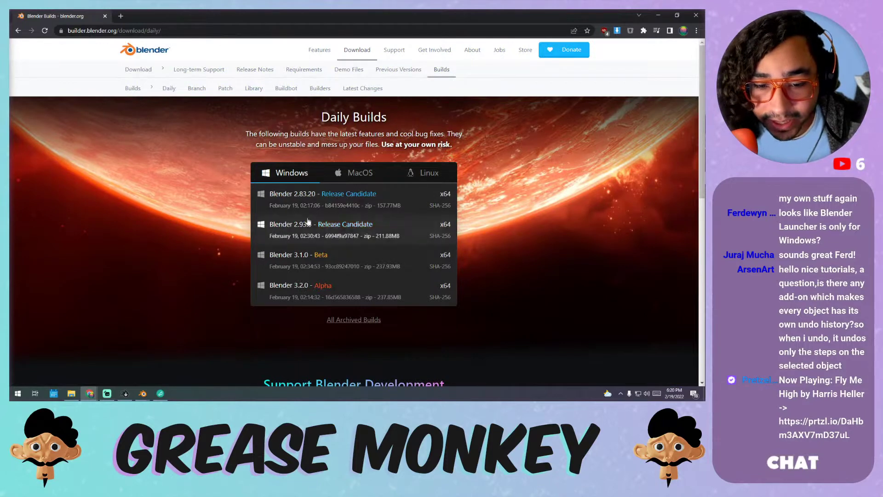
scroll(308, 221, down, 2)
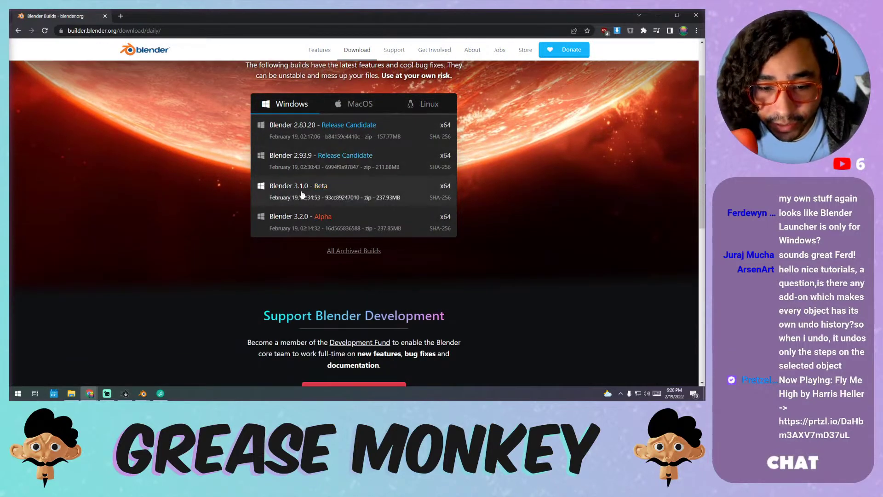
scroll(368, 196, down, 5)
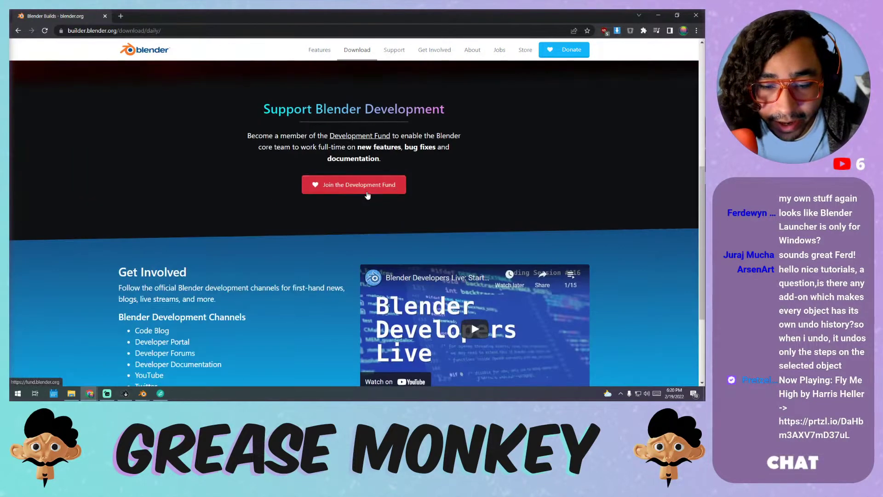
scroll(368, 196, down, 3)
scroll(349, 175, up, 9)
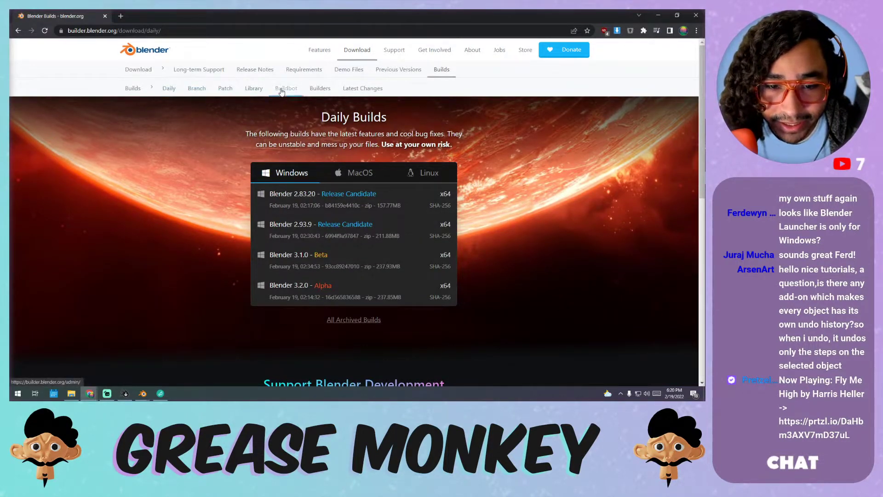
- Open the Buildbot builders list and scan it to the end, close the browser and minimize Blender Launcher
click(306, 90)
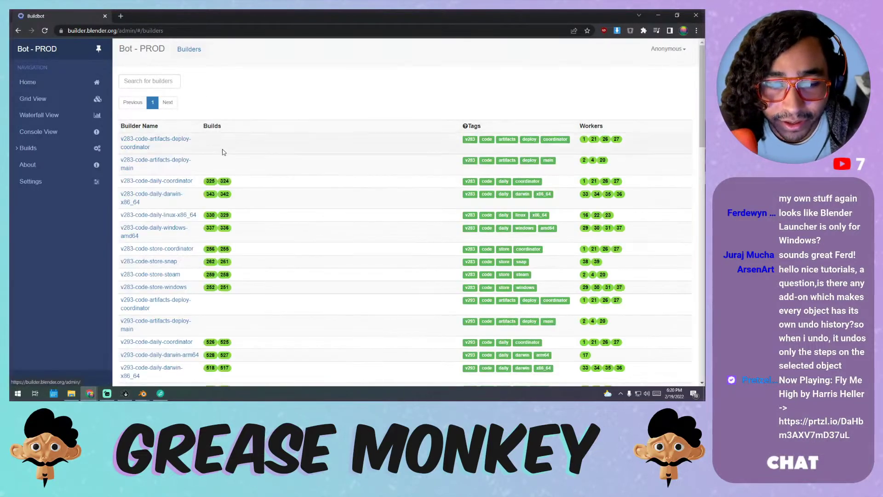
scroll(222, 152, down, 2)
scroll(170, 138, down, 5)
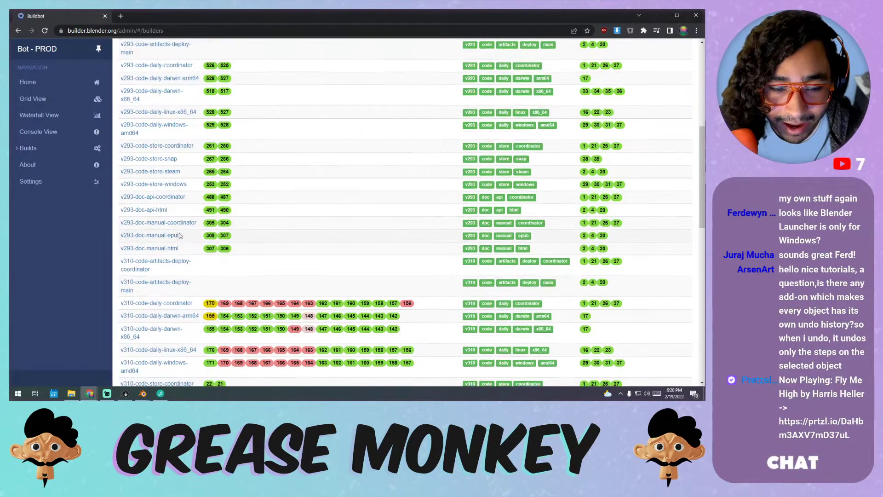
scroll(276, 207, down, 12)
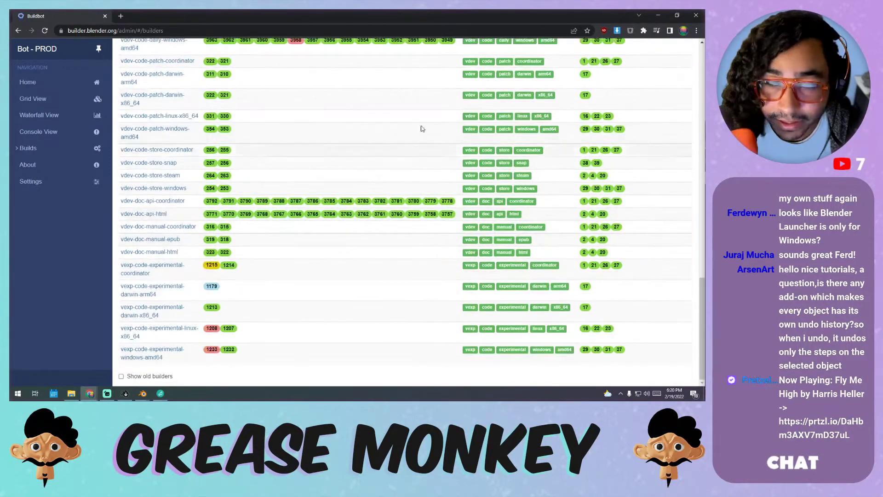
click(696, 15)
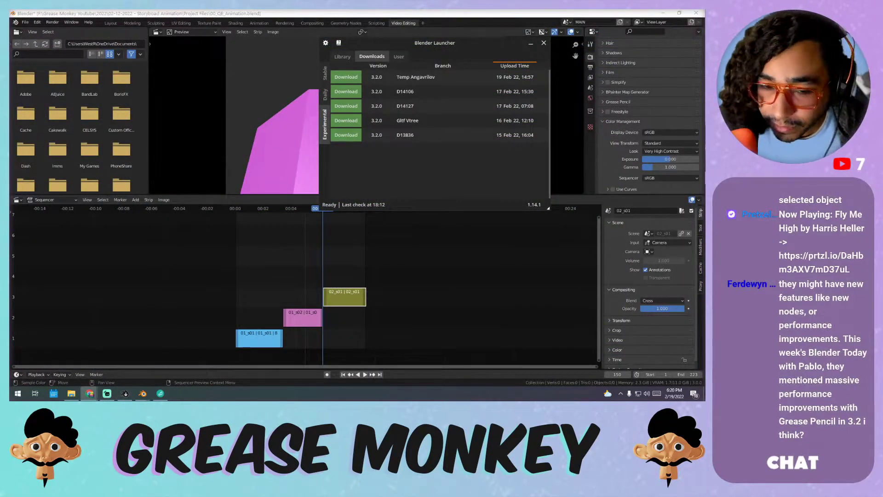
click(531, 43)
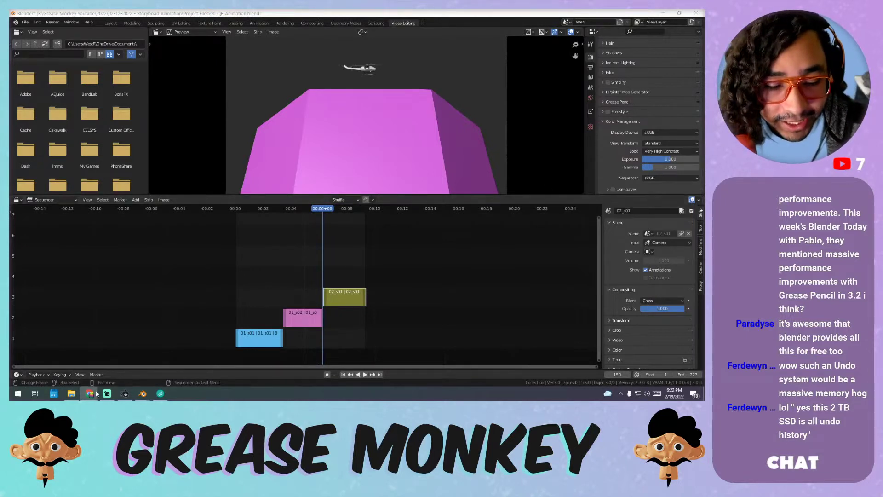
- Open the storyboard video 02-10-2022.mp4 from the project's MEDIA/Video folder
click(72, 394)
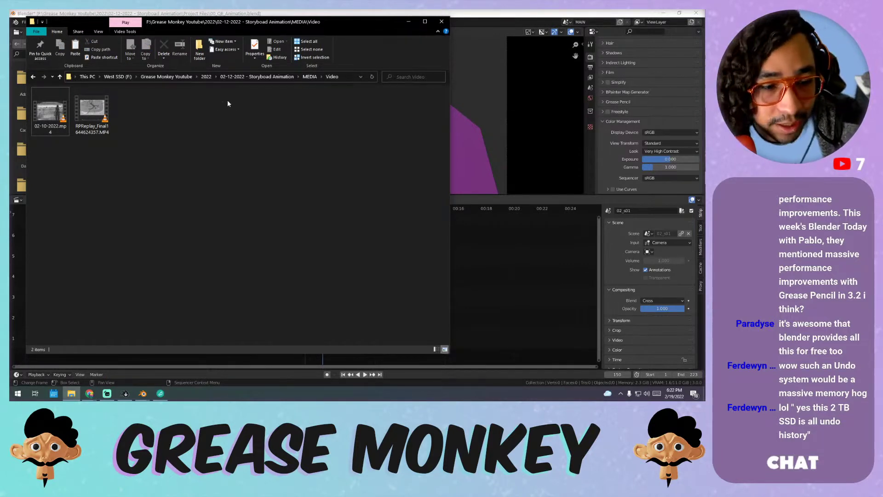
click(66, 121)
double_click(66, 121)
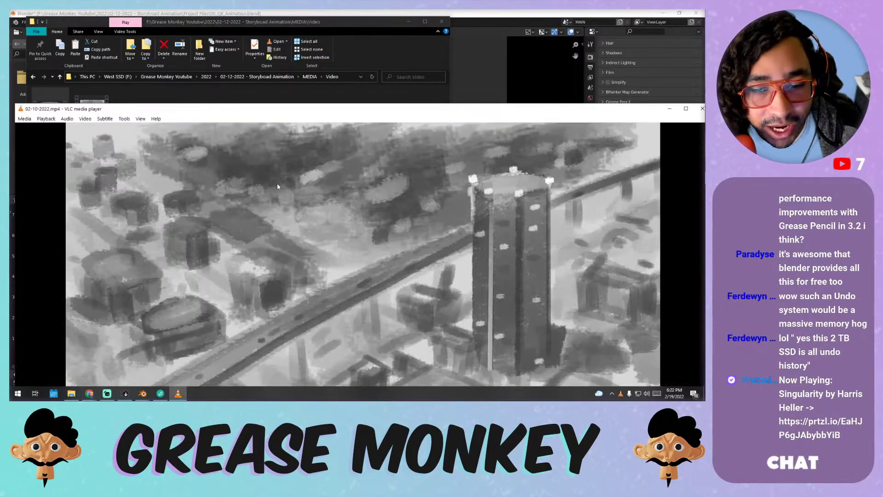
- Switch back to the Blender sequencer, move the playhead into the 02_s01 strip and play that shot
click(504, 12)
drag(318, 210, 342, 211)
key(space)
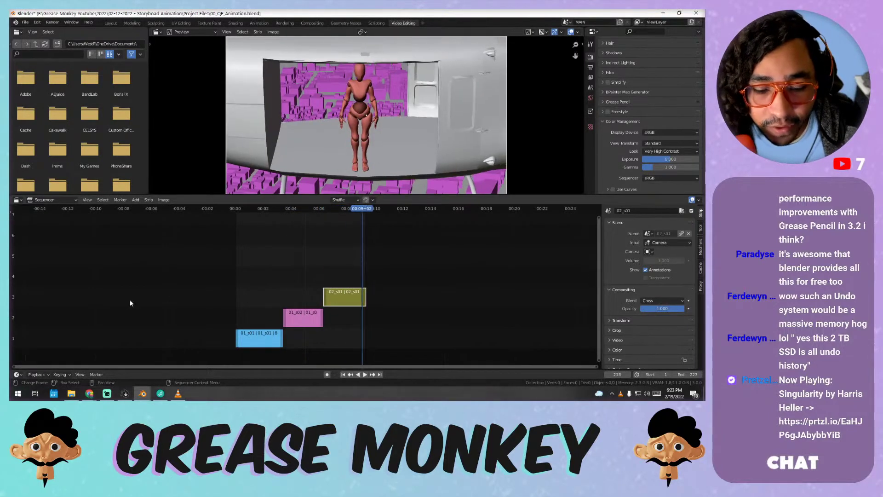
- Return to the storyboard video and replay the figure's helicopter doorway shot, pausing through the poses until the helipad scanning shot
click(178, 393)
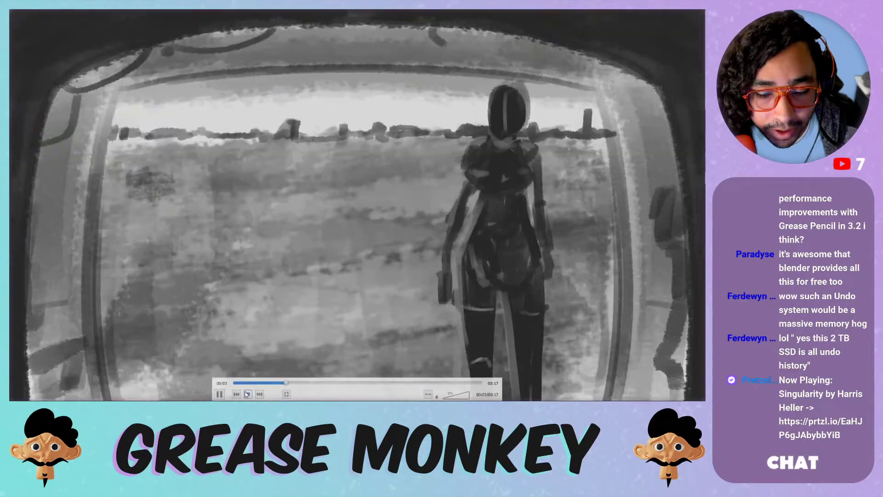
click(220, 395)
click(280, 383)
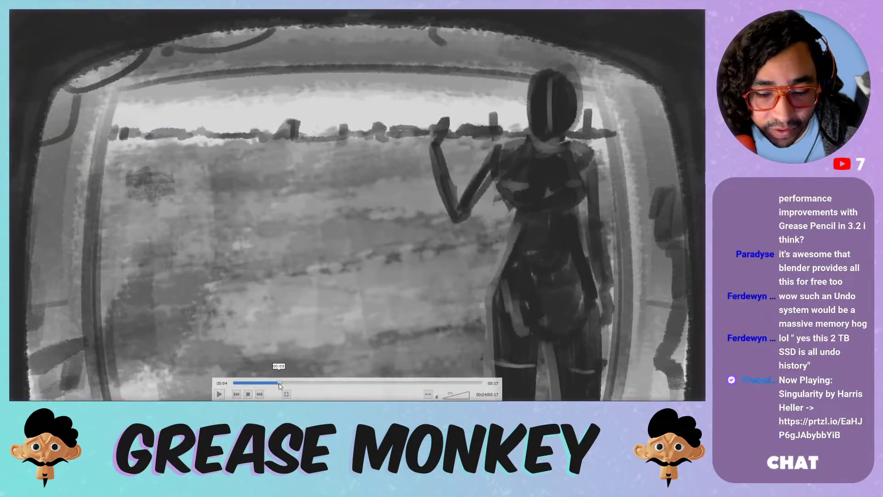
click(219, 394)
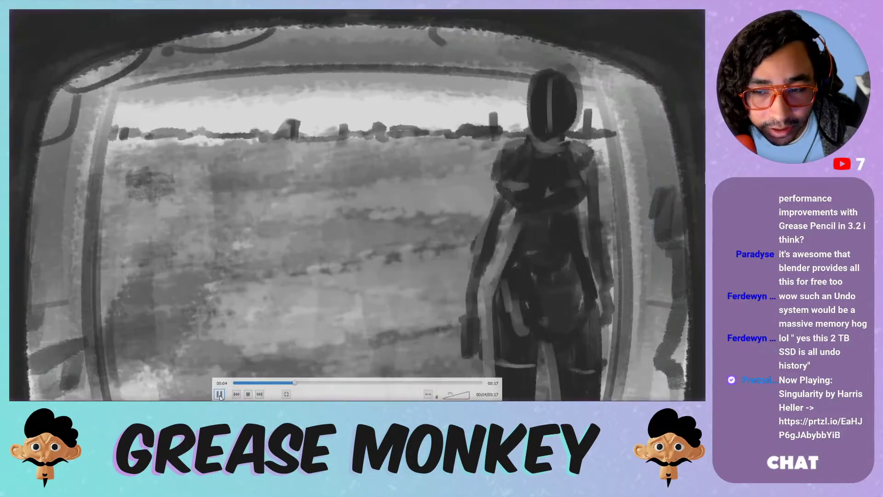
click(219, 395)
click(220, 397)
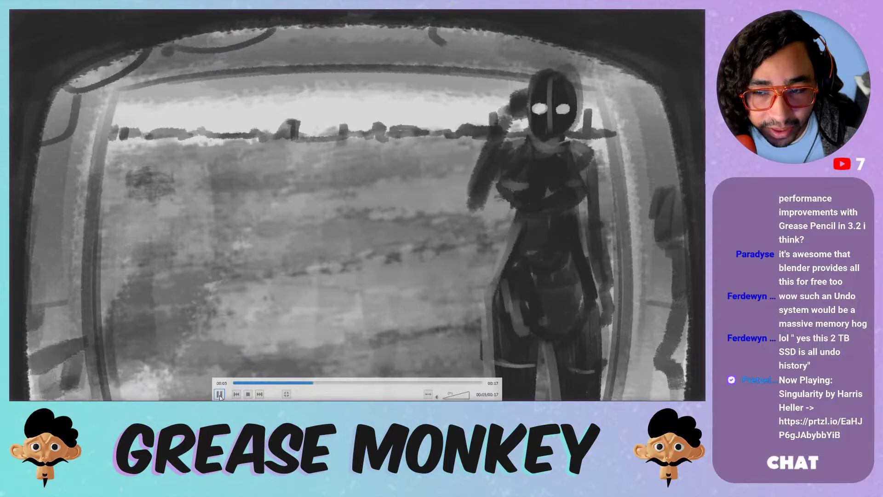
click(220, 398)
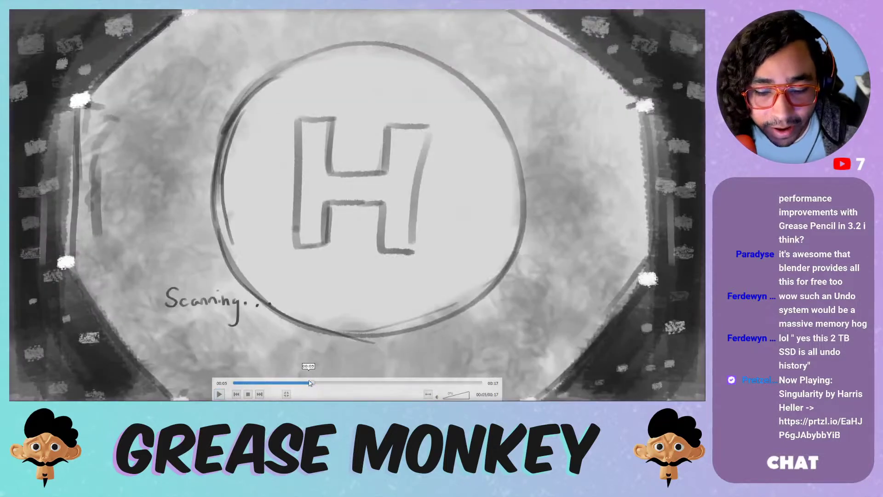
- Replay the helipad scanning shot from the 00:05 mark several times, pause on the shrinking octagon and close the player
click(308, 384)
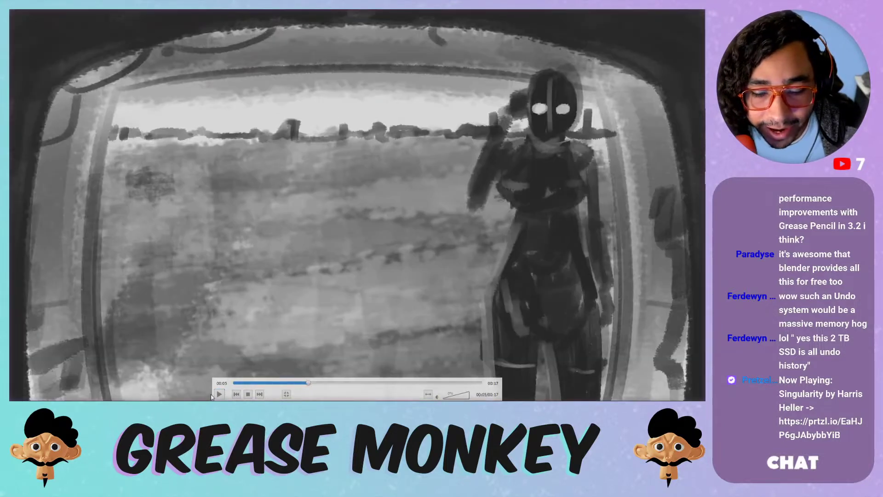
click(219, 394)
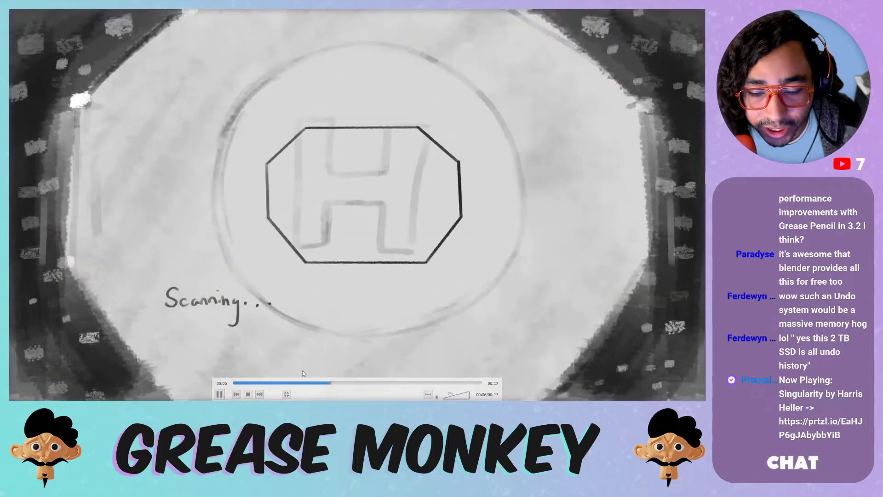
click(325, 384)
click(310, 383)
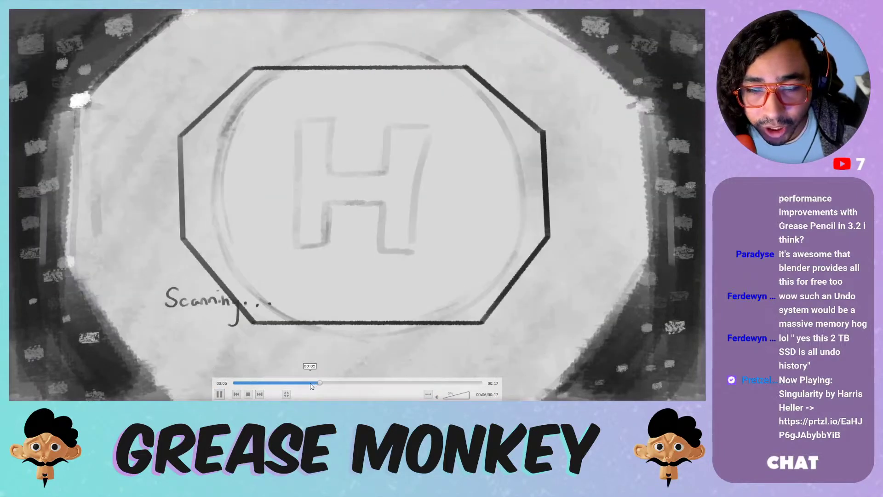
click(310, 384)
click(310, 384)
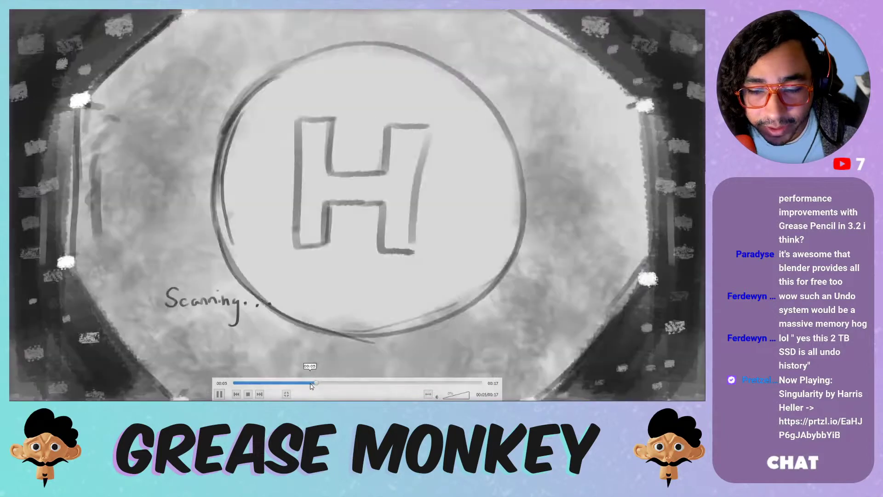
key(space)
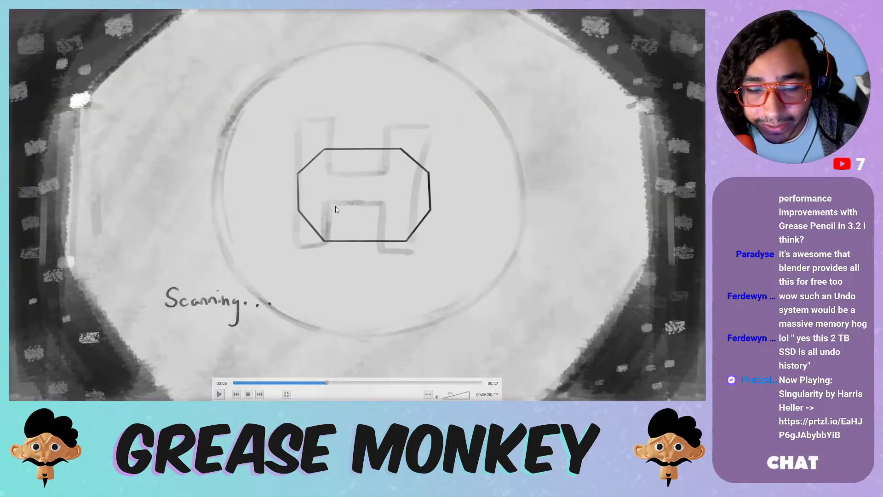
key(Escape)
key(alt+F4)
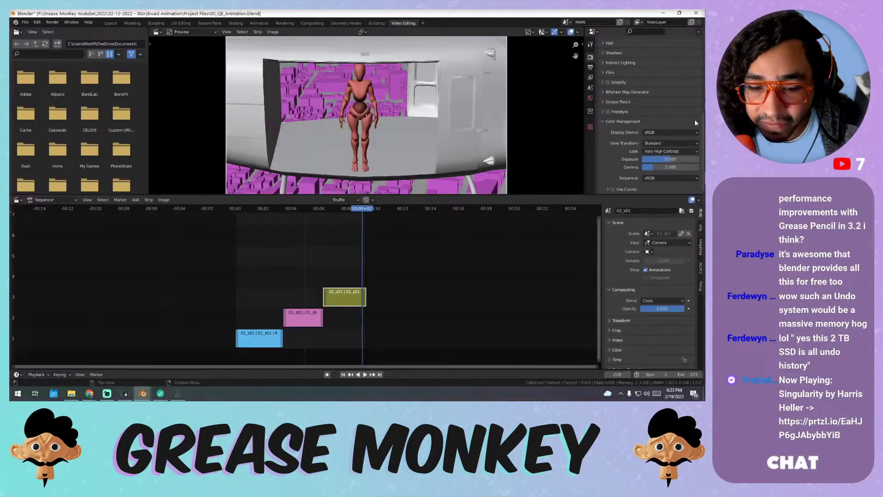
- Open the storyboard drawing recording RPReplay_Final1644624357.MP4 from the project's MEDIA/Video folder
click(71, 394)
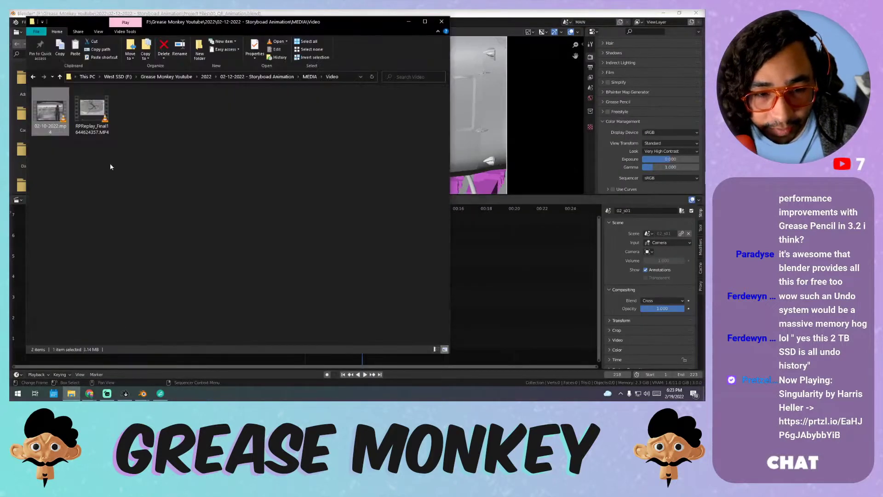
click(306, 78)
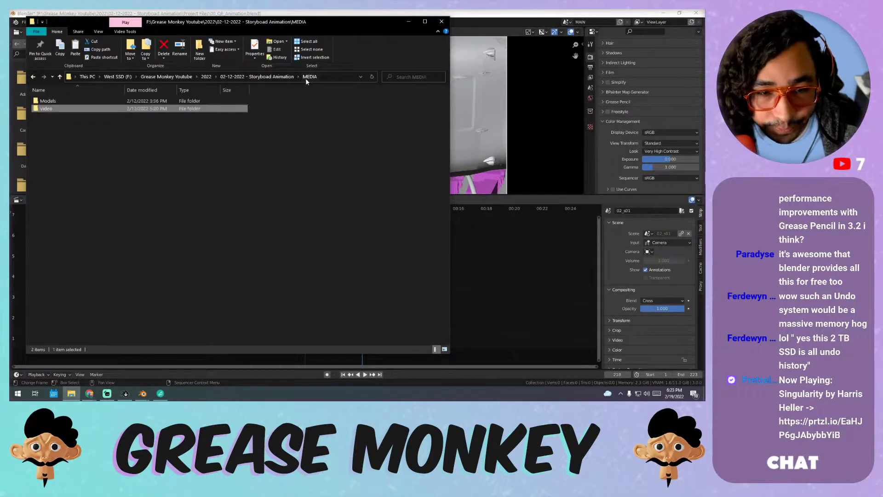
double_click(76, 108)
double_click(91, 118)
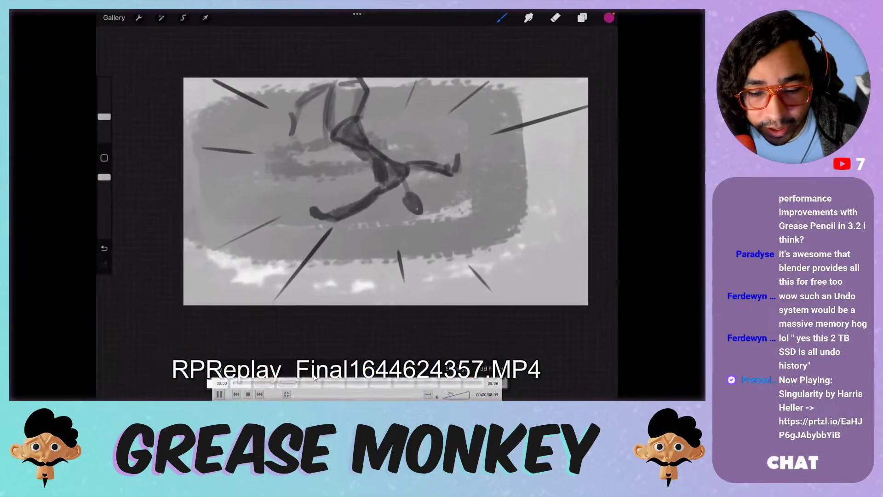
- Skip the recording to the helipad scanning drawings around the 02:50 mark, then play and pause through them to study the framing
click(306, 382)
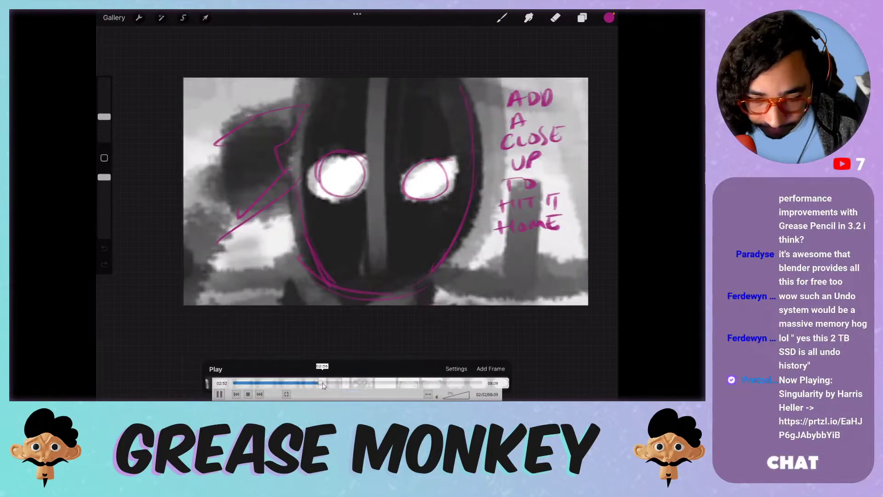
click(323, 383)
key(space)
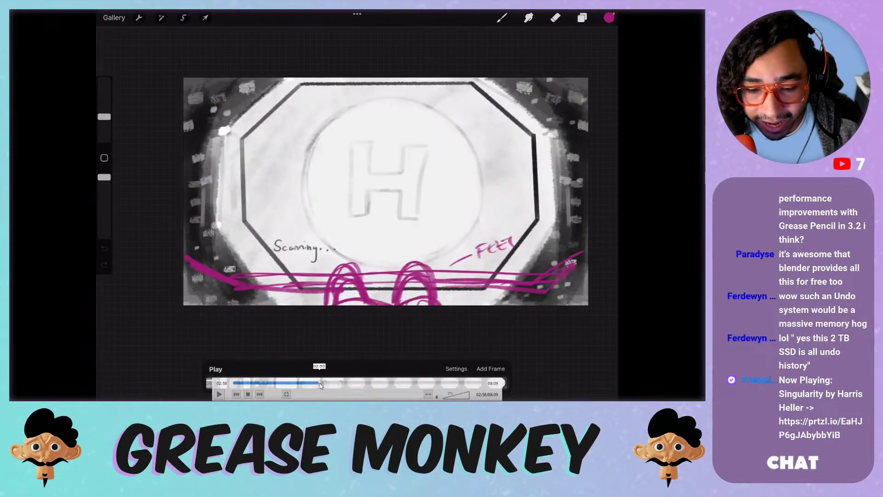
click(319, 384)
click(220, 394)
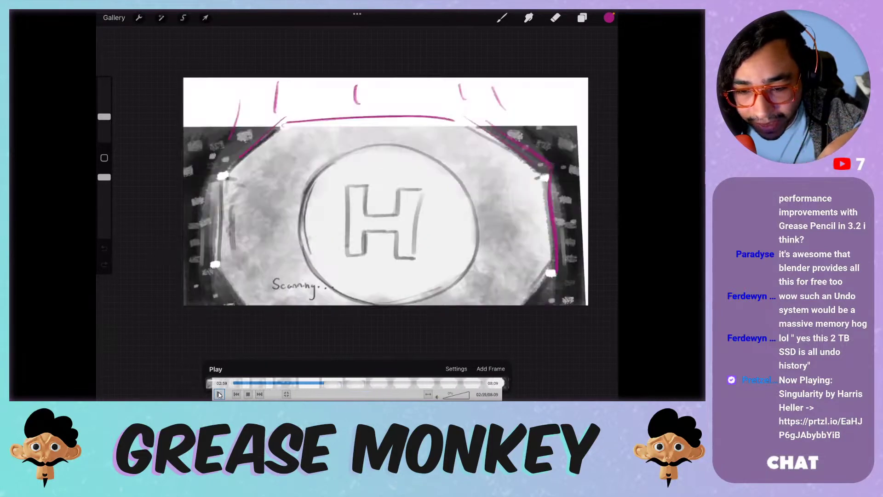
click(220, 395)
click(220, 394)
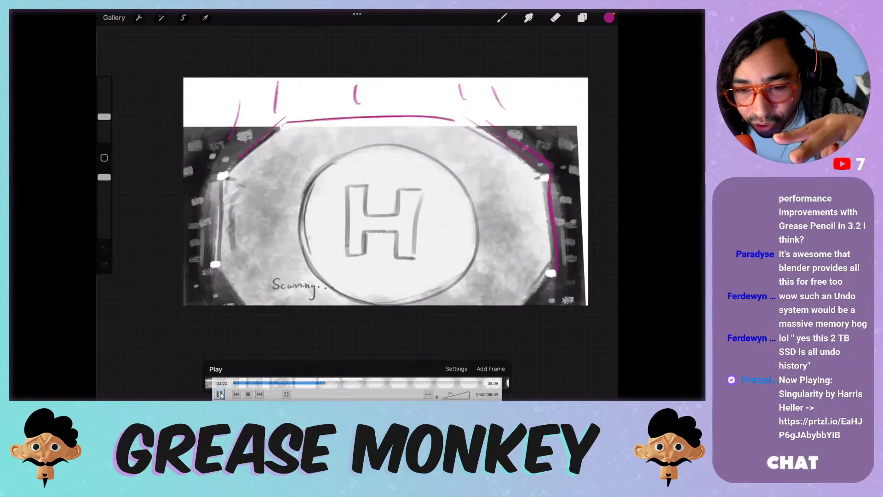
click(219, 394)
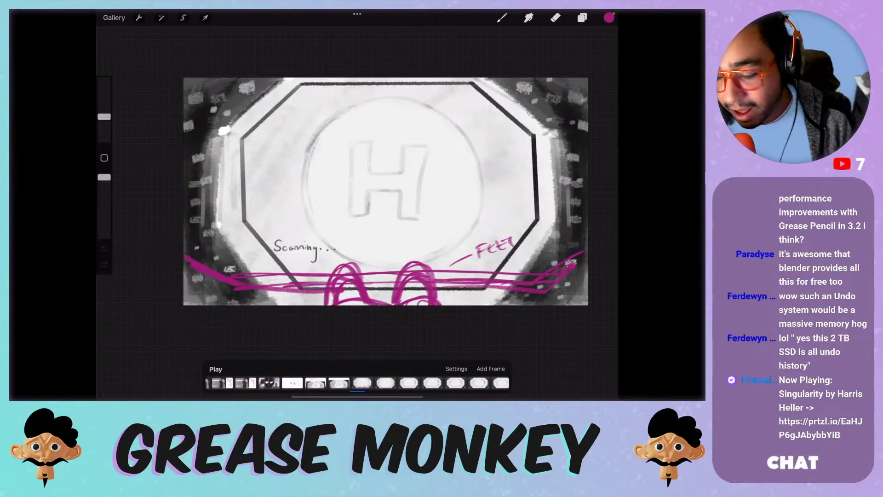
- Close the recording's player and switch to the Blender window holding 03_QE_Fall.blend
double_click(426, 129)
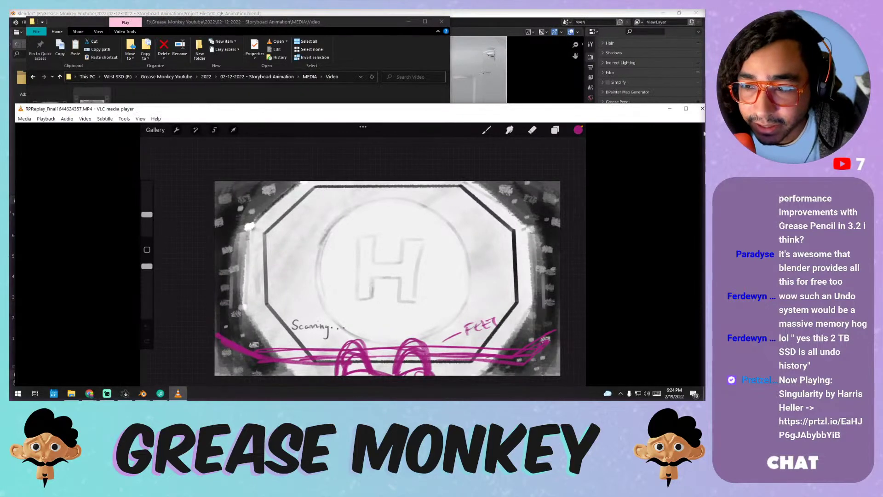
click(702, 108)
click(143, 394)
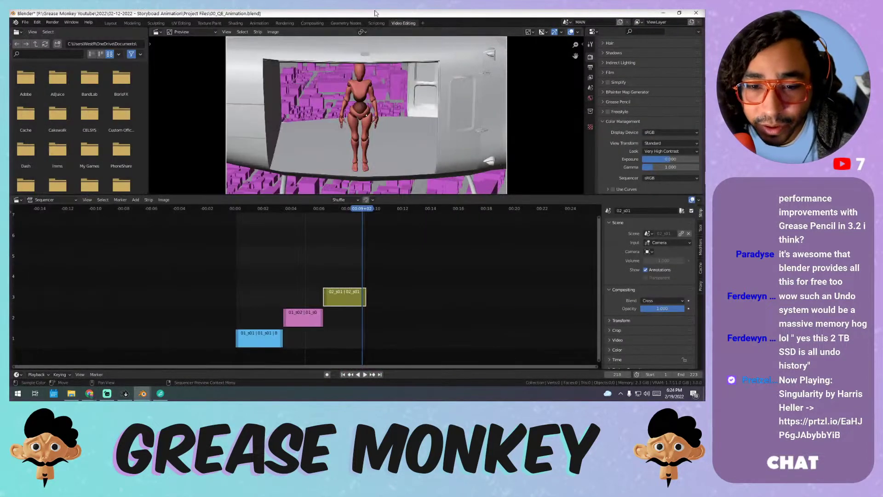
click(566, 22)
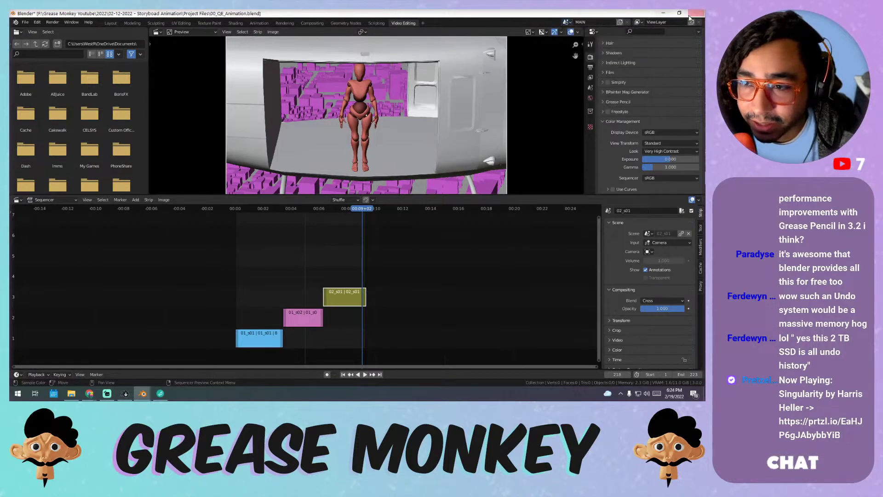
click(663, 12)
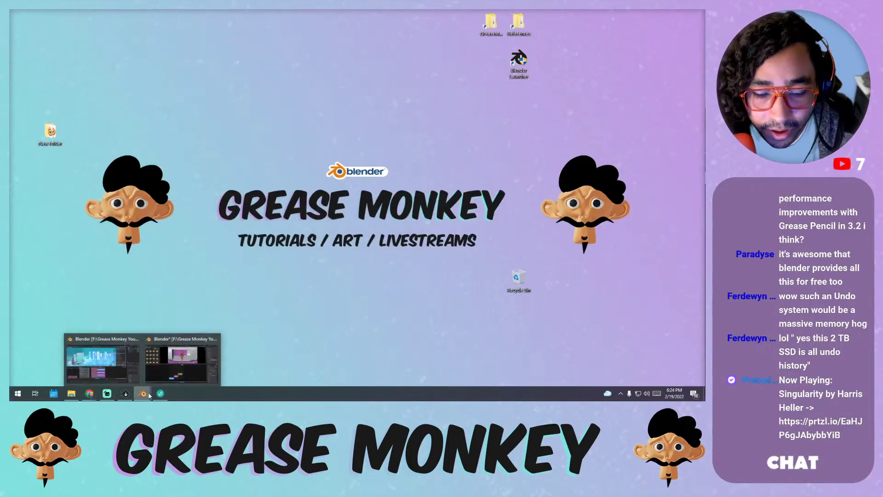
click(214, 359)
click(161, 394)
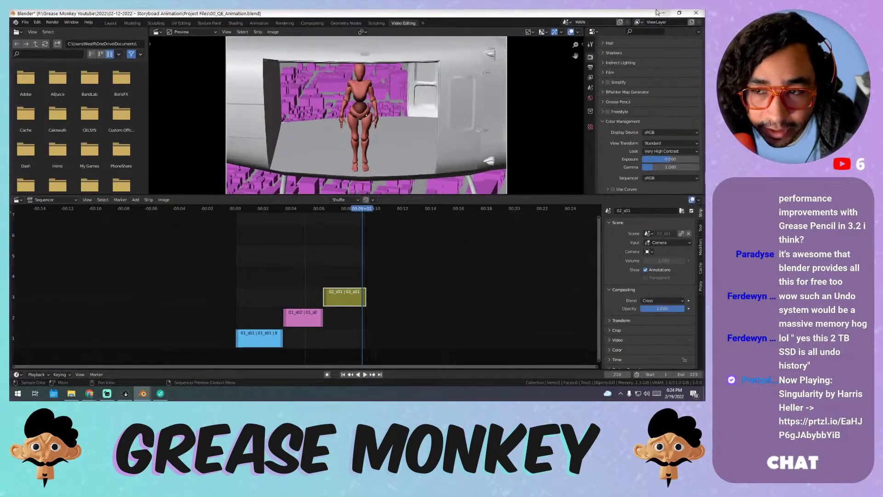
click(142, 393)
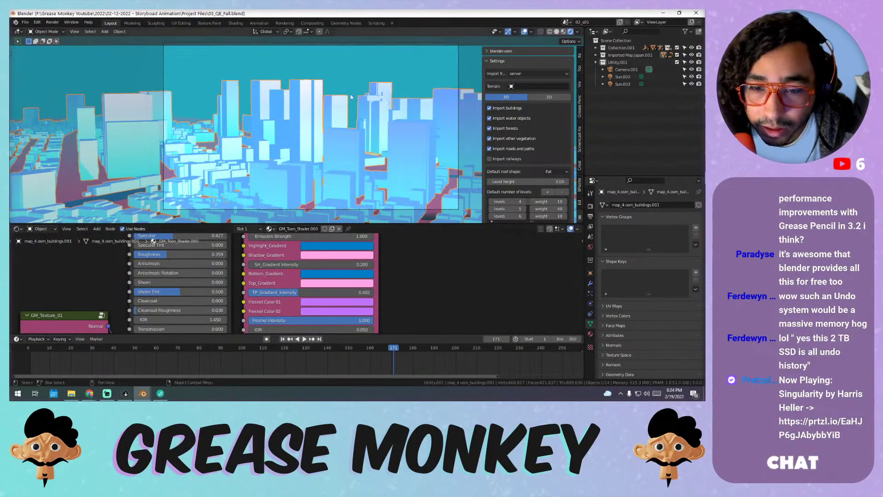
key(shift+grave)
key(w)
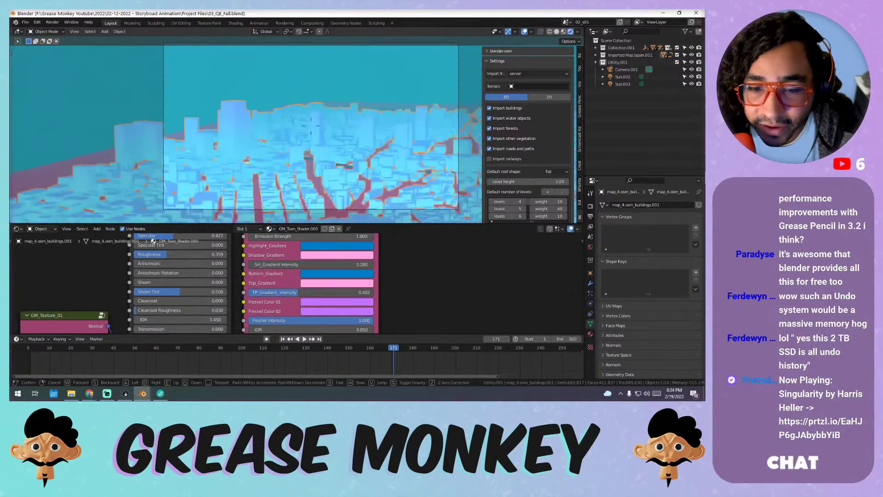
key(w)
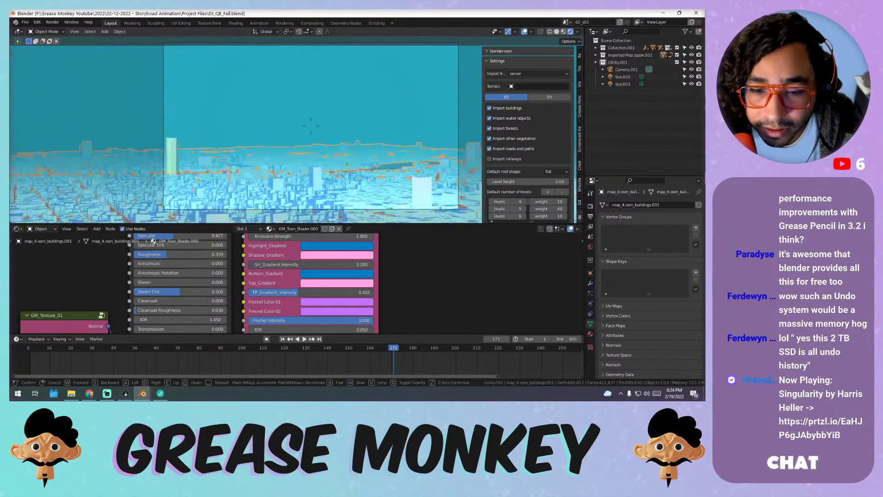
click(295, 132)
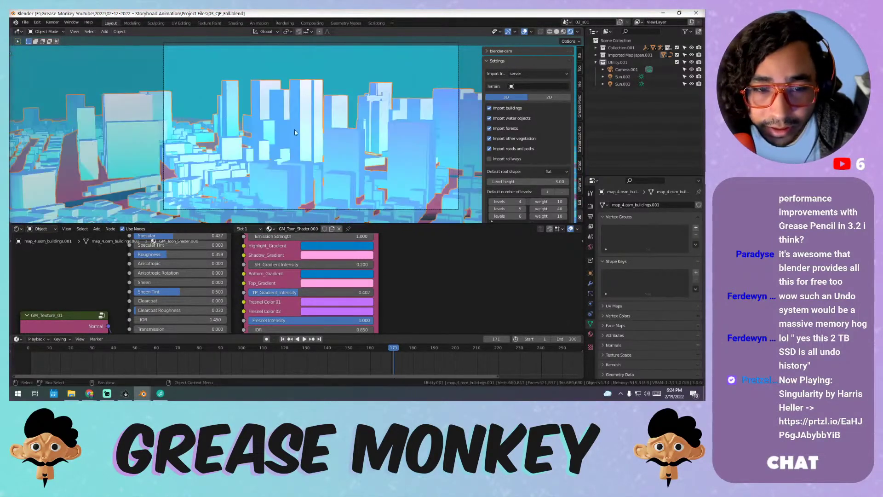
- Revert 03_QE_Fall.blend to its saved version and close its Blender window
click(25, 22)
click(46, 52)
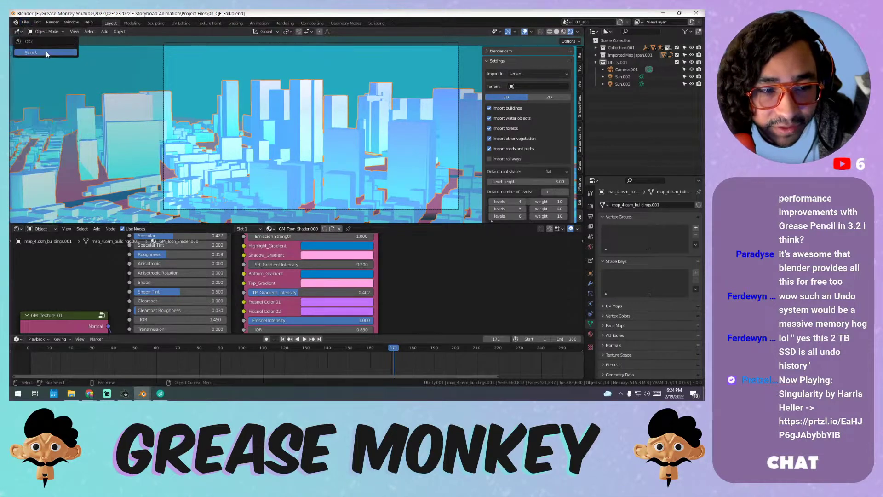
key(Return)
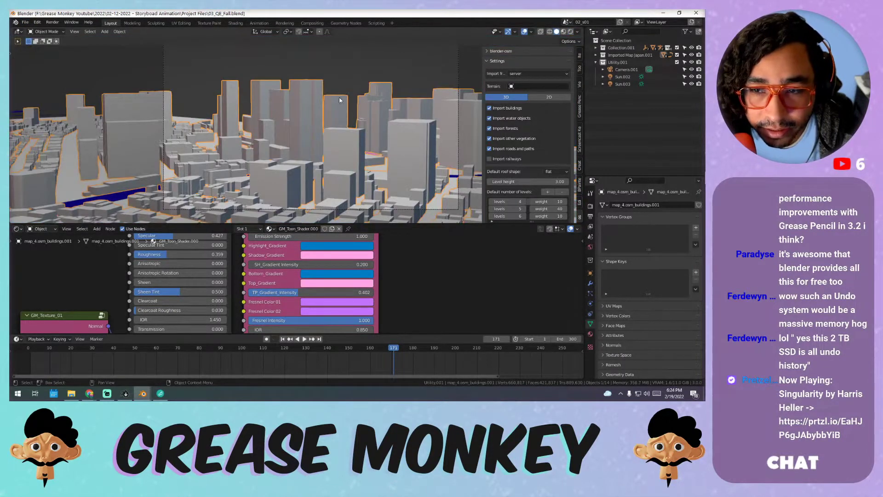
click(696, 13)
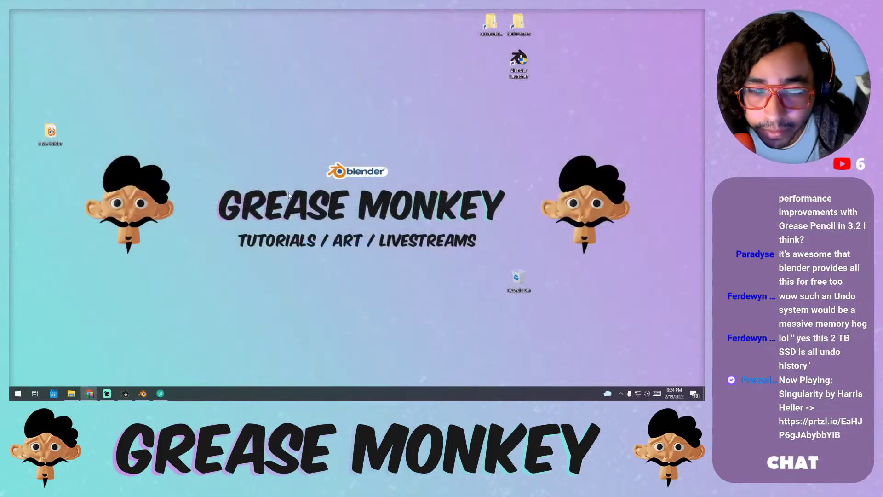
- In File Explorer, delete 03_QE_Fall.blend and 03_QE_Fall.blend1 from the storyboard project's Project Files folder
click(72, 394)
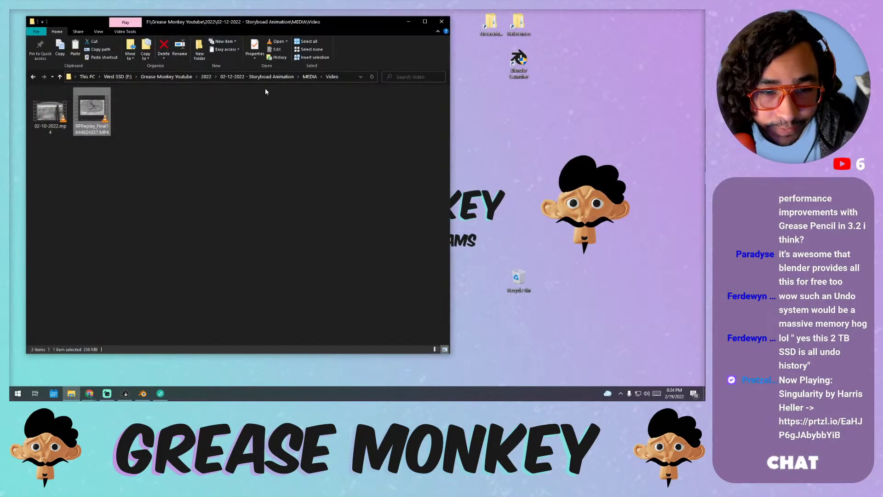
click(258, 76)
double_click(50, 113)
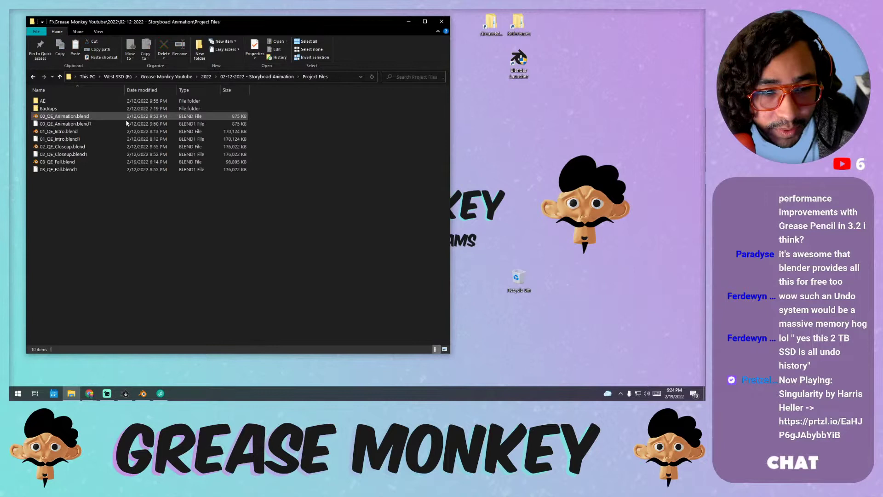
click(90, 161)
shift+click(81, 168)
right_click(116, 170)
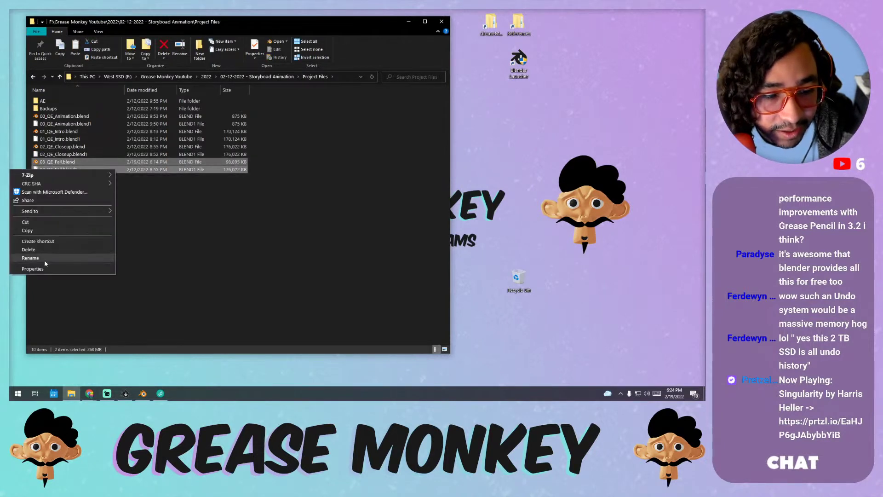
click(29, 249)
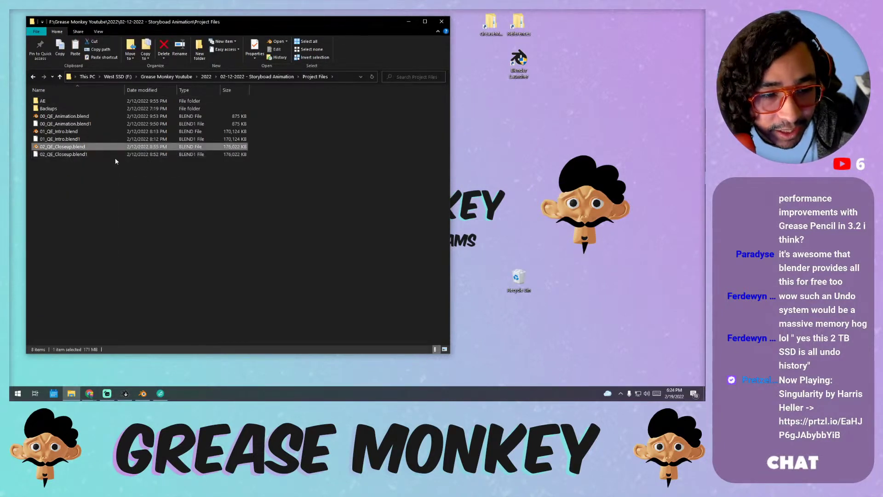
- Make a copy of 02_QE_Closeup.blend named 02_QE_Look Down.blend in the same folder and open it in Blender
key(ctrl+c)
key(ctrl+v)
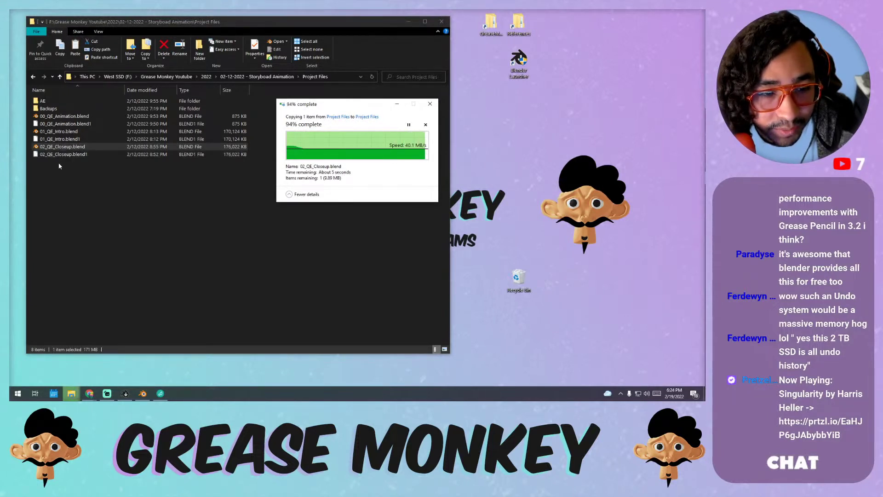
key(F2)
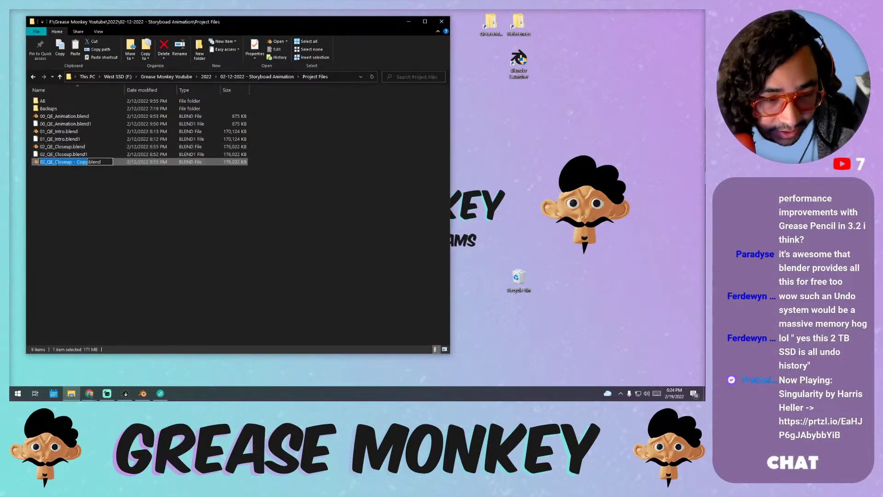
key(Home)
key(BackSpace)
text(2)
key(Right)
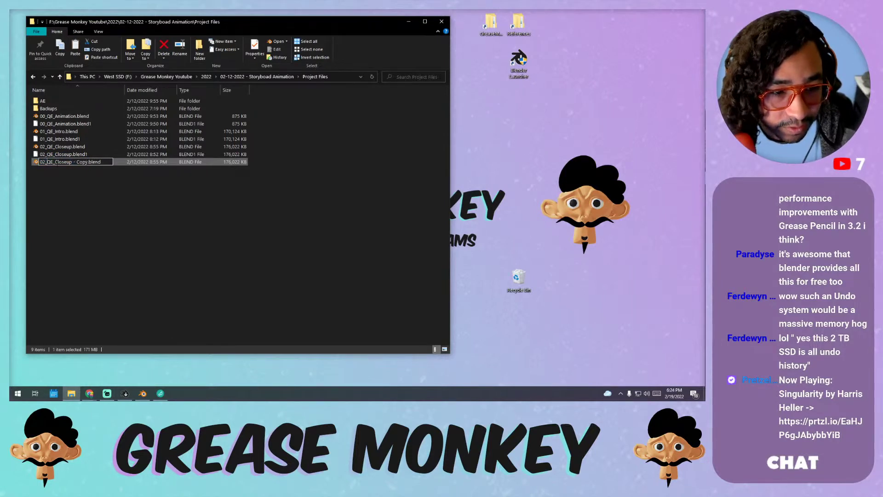
key(Right)
key(Right)
key(Right)
key(Right)
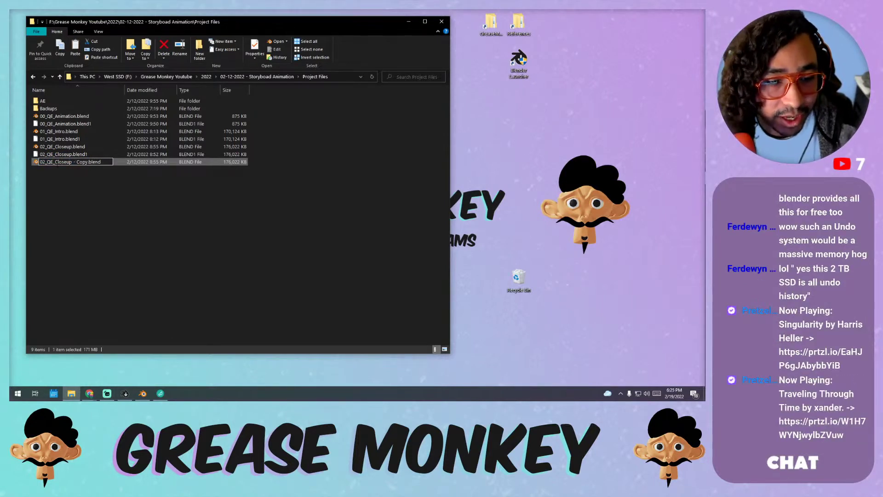
key(BackSpace)
key(BackSpace)
key(BackSpace)
key(BackSpace)
key(BackSpace)
key(BackSpace)
key(BackSpace)
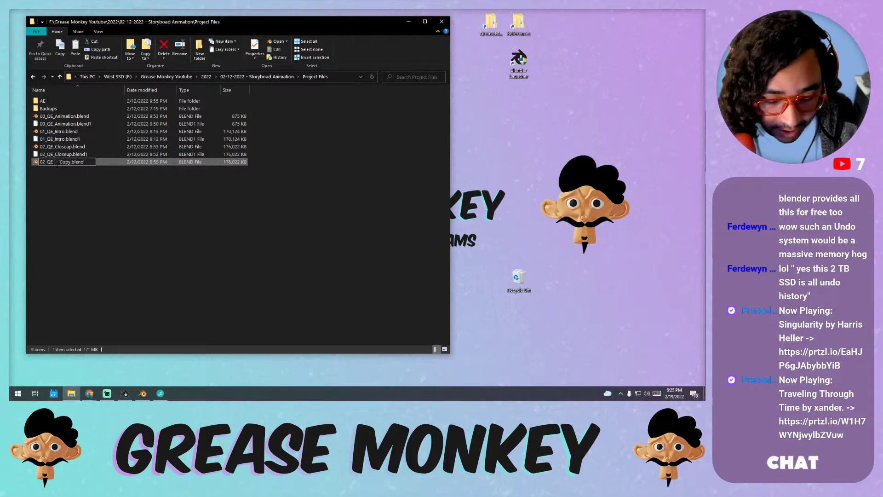
text(Look)
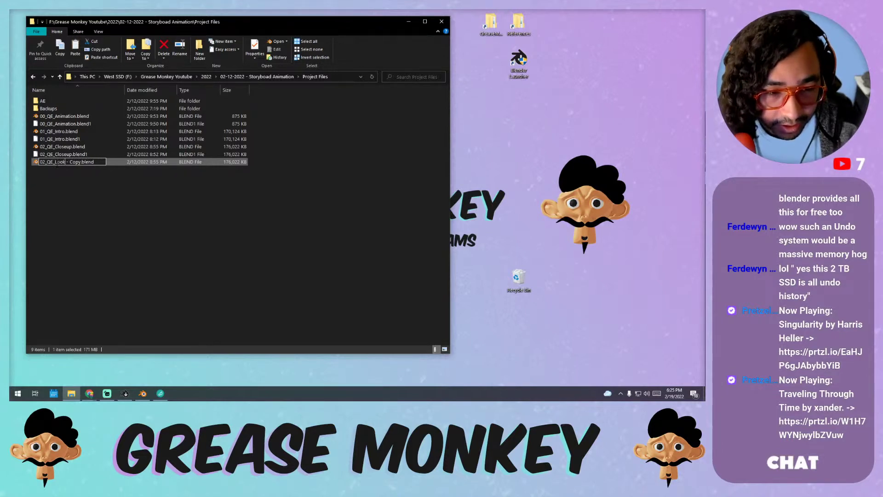
text( Do)
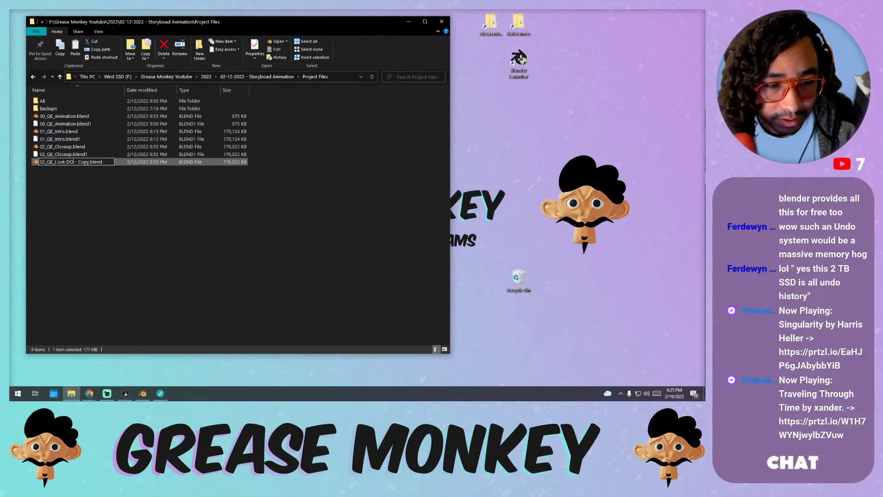
text(wn)
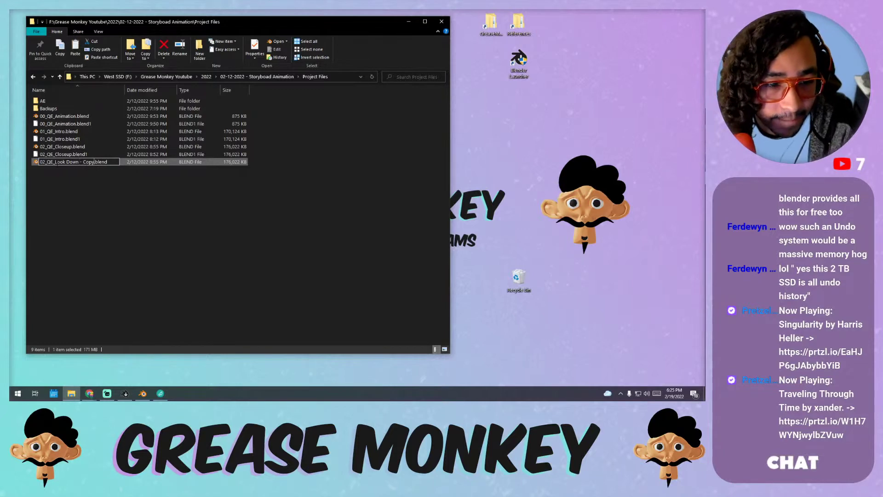
key(BackSpace)
key(BackSpace)
key(BackSpace)
key(BackSpace)
key(BackSpace)
key(BackSpace)
key(BackSpace)
key(Return)
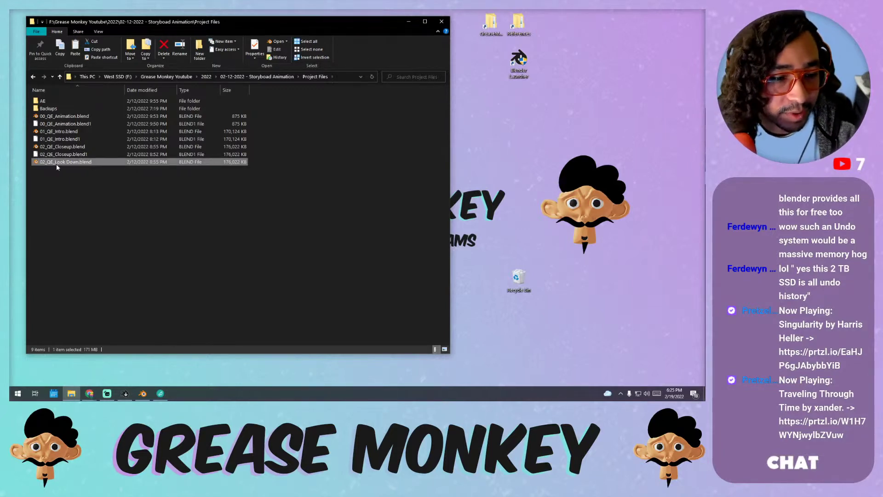
double_click(59, 163)
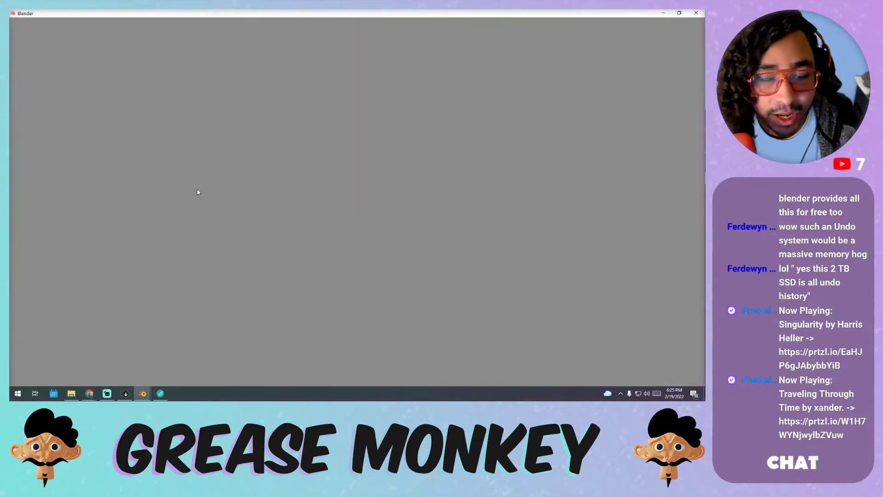
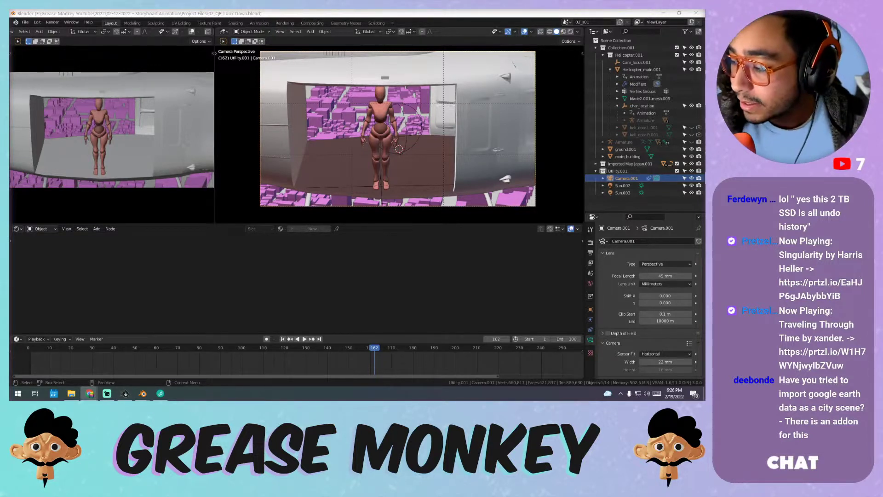
- Show the blender-osm add-on's map extent and import settings over the imported city, and return to the camera view
mouse_move(414, 115)
middle_down()
mouse_move(421, 110)
mouse_move(419, 123)
middle_up()
middle_drag(485, 129, 390, 109)
key(n)
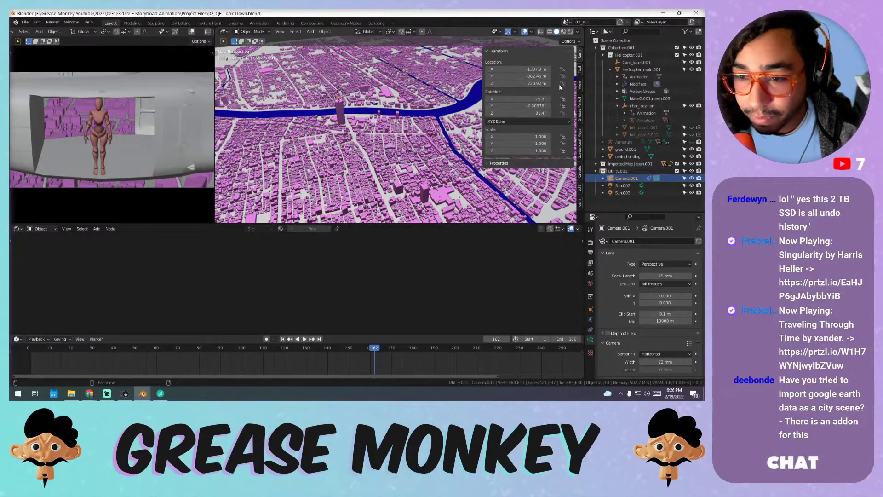
click(581, 203)
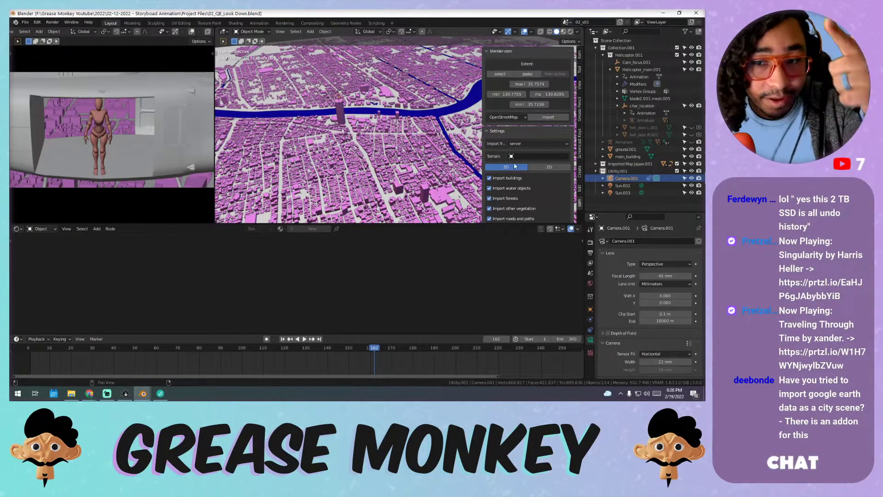
key(n)
key(KP_0)
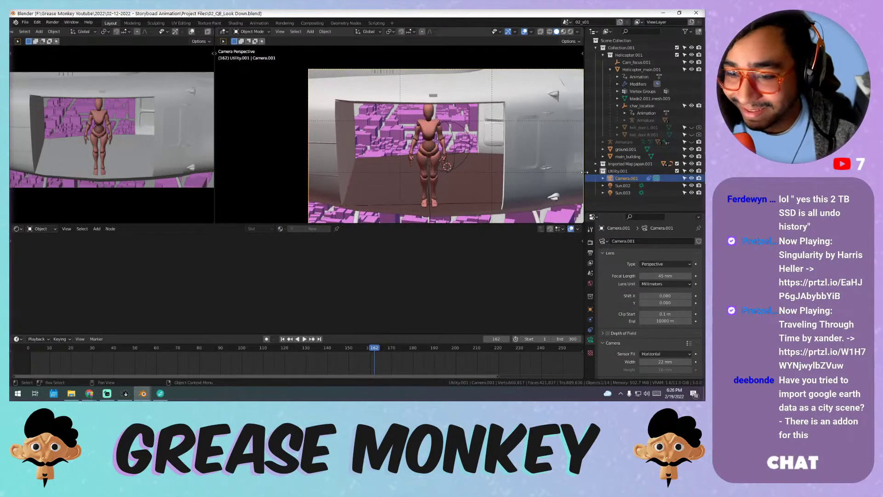
- Remove the object constraint from Camera.001
click(590, 330)
click(591, 340)
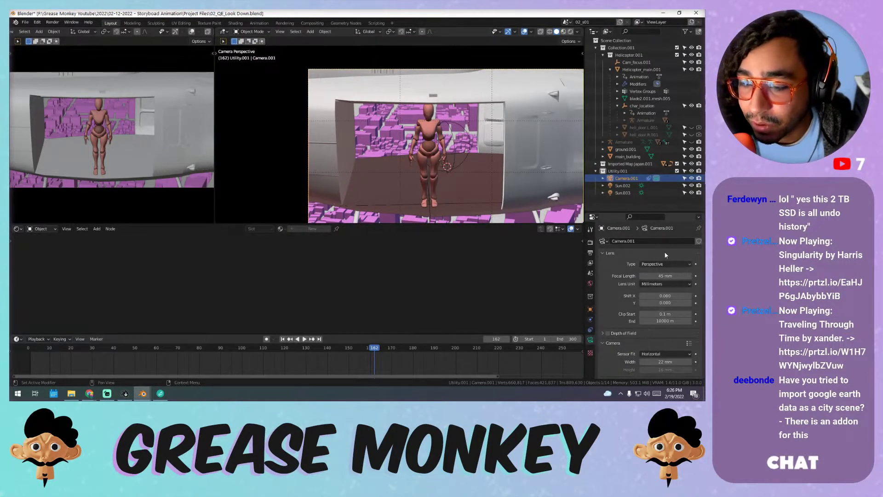
click(591, 330)
click(689, 253)
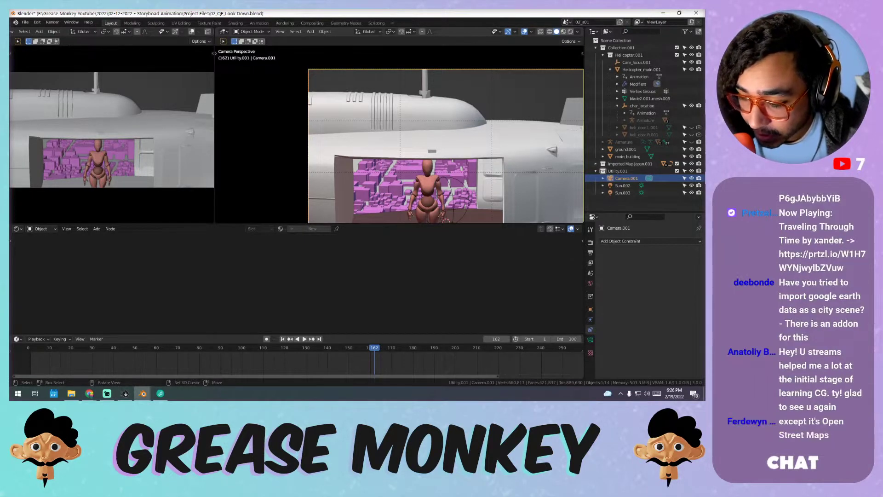
- Fly Camera.001 to a position close behind the mannequin's head and shoulders, facing out over the city
key(shift+grave)
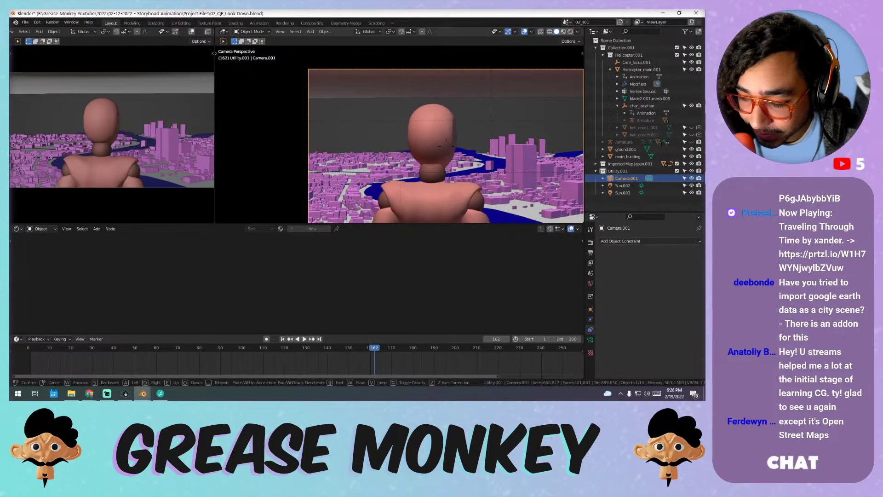
click(400, 132)
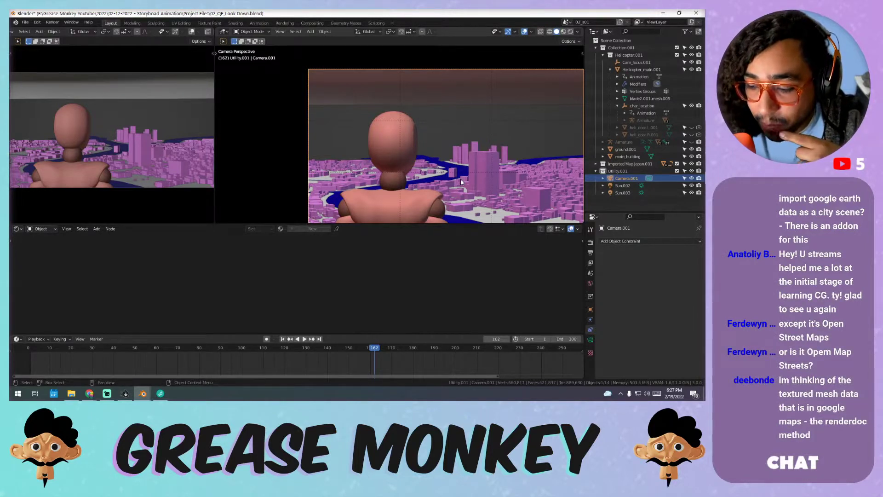
key(n)
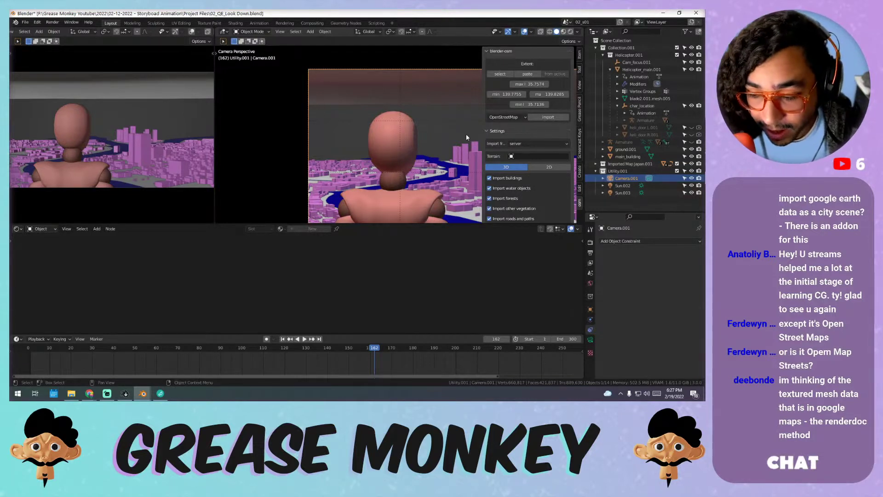
key(n)
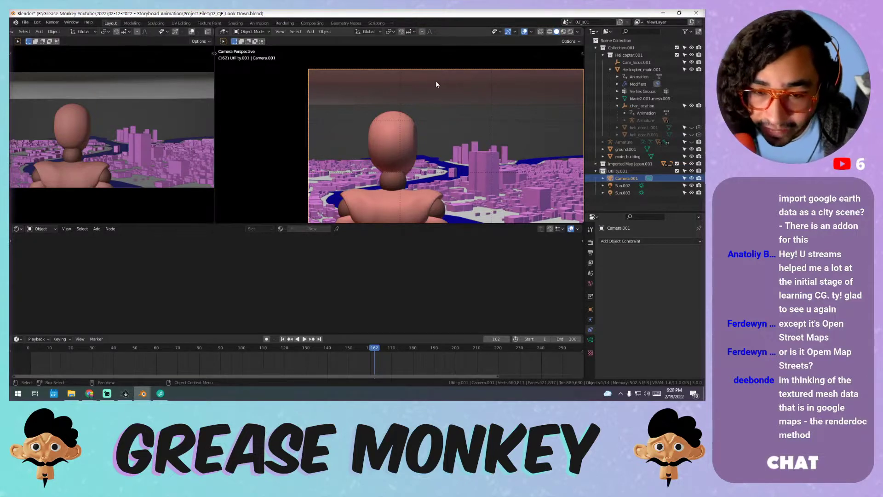
- In File Explorer, open the storyboard recording RPReplay_Final1644624357.MP4 from the storyboard project's MEDIA\Video folder
click(71, 394)
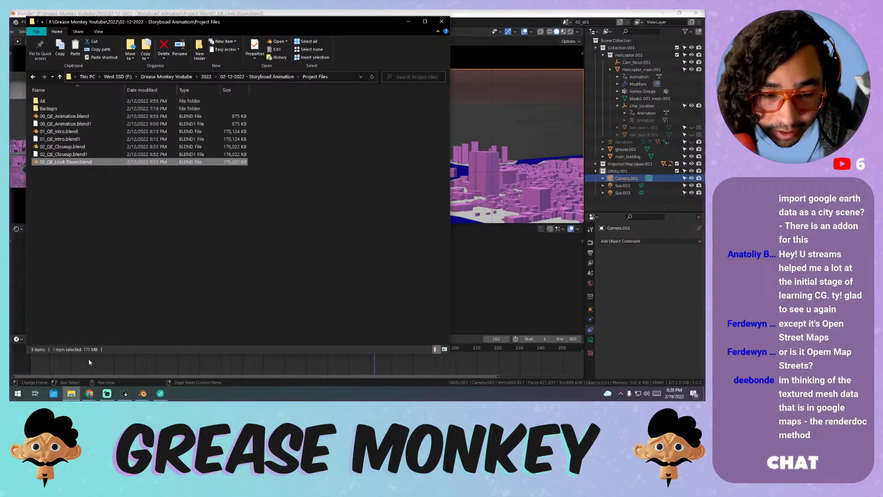
click(257, 76)
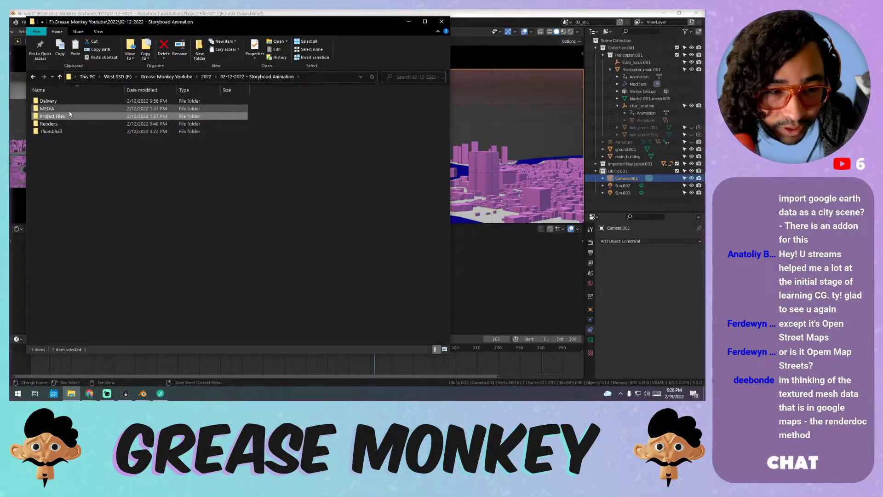
double_click(62, 125)
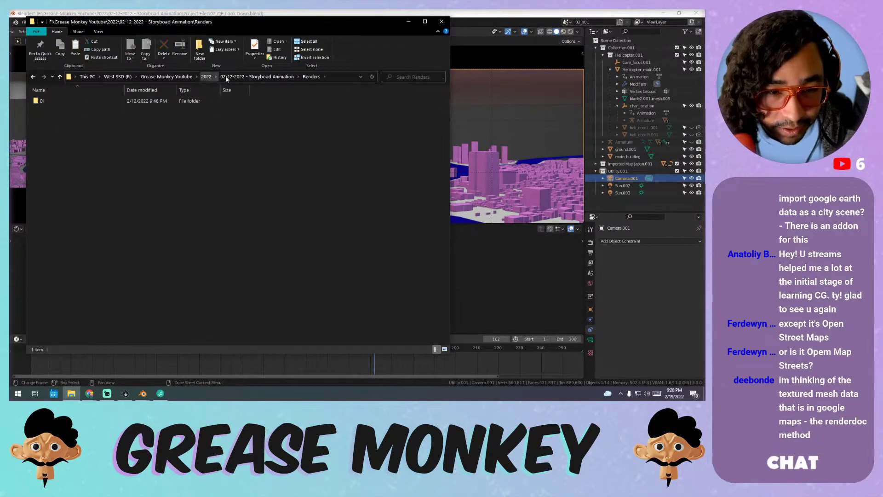
click(226, 77)
double_click(72, 107)
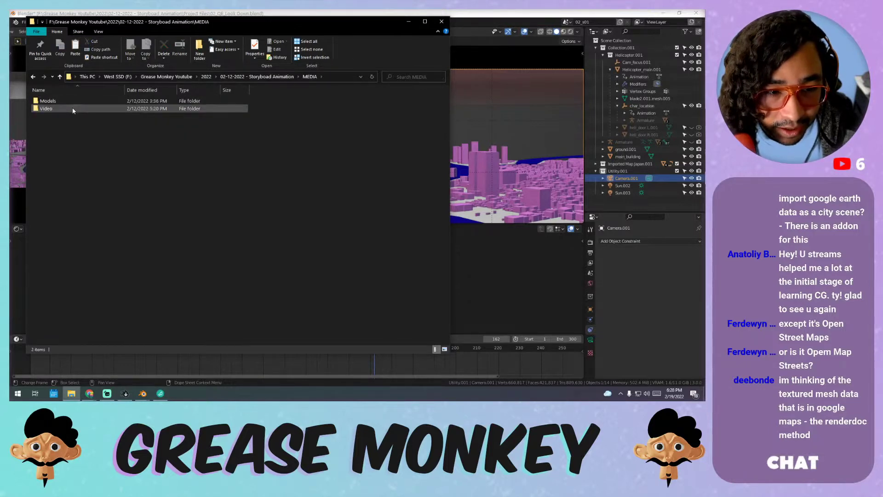
double_click(73, 108)
double_click(92, 109)
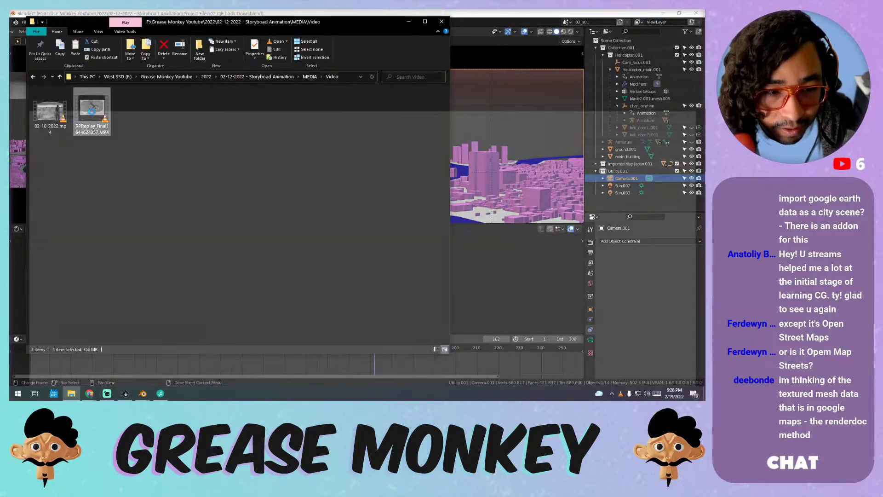
- Play the storyboard recording full screen and find and pause at the helipad "Scanning..." frame with the feet sketched in
double_click(227, 274)
click(347, 382)
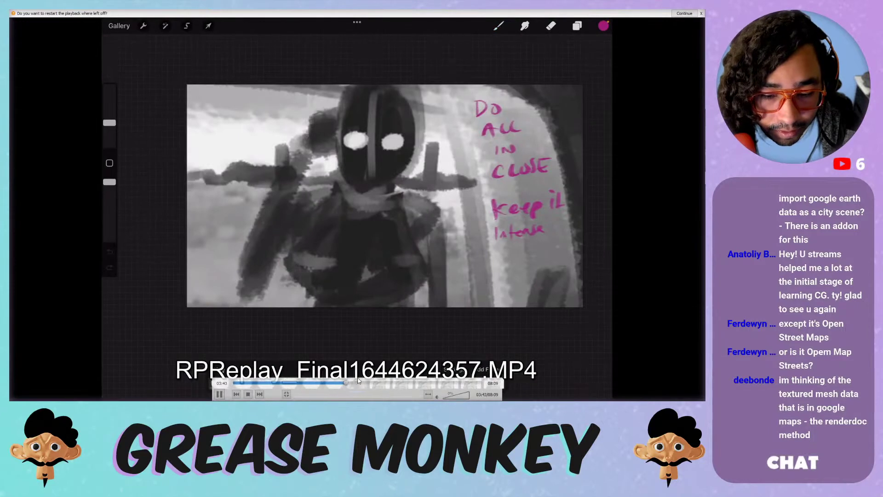
click(359, 382)
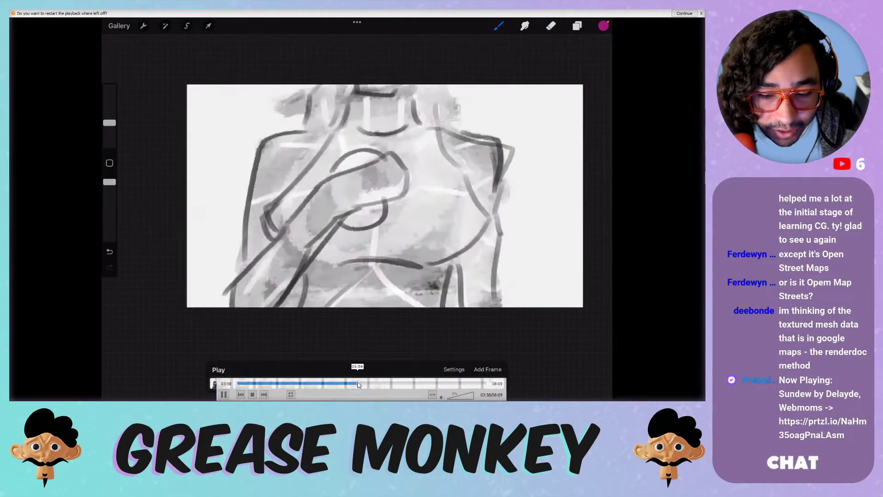
click(343, 383)
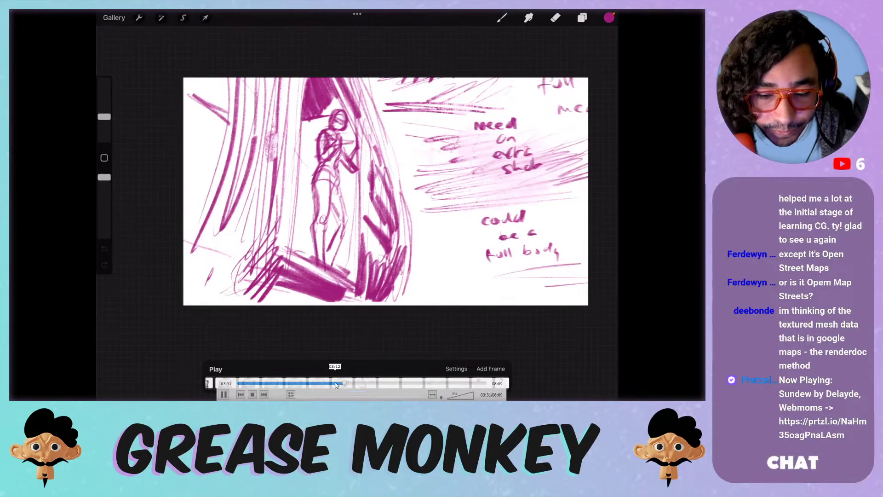
click(335, 384)
click(314, 384)
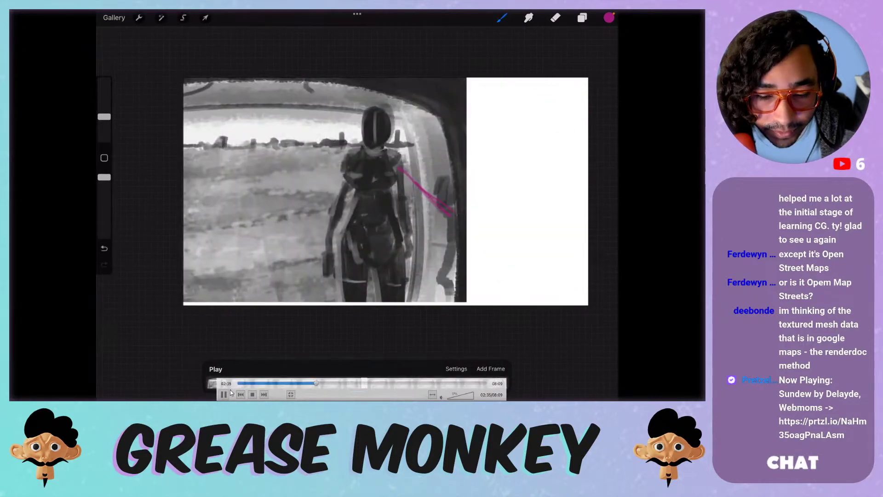
click(321, 383)
click(328, 382)
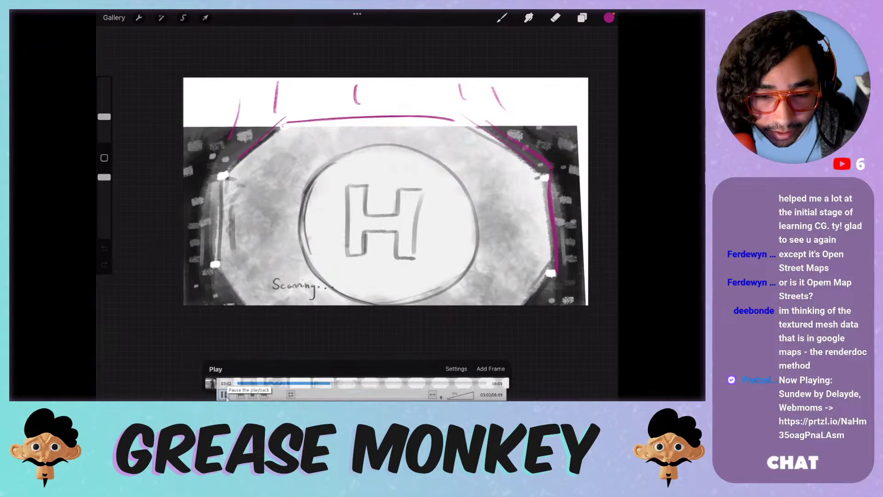
click(224, 394)
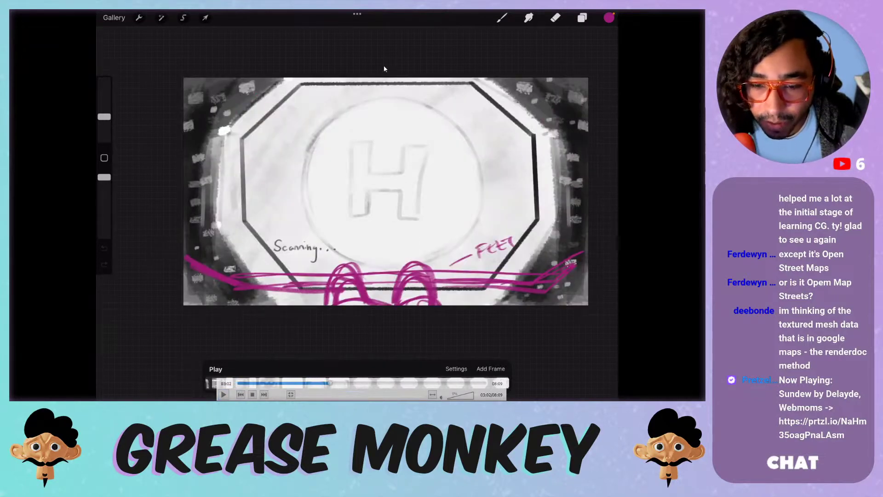
- Leave full-screen playback and minimize the video player and File Explorer to return to Blender
double_click(487, 194)
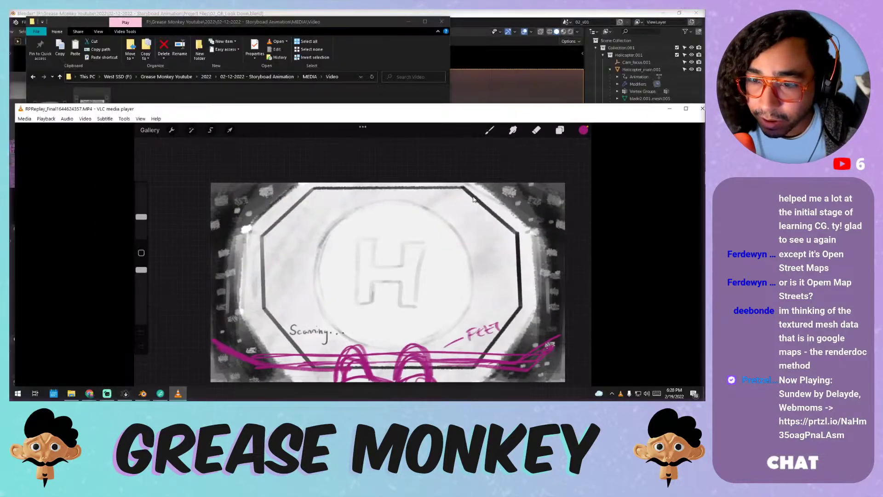
click(669, 109)
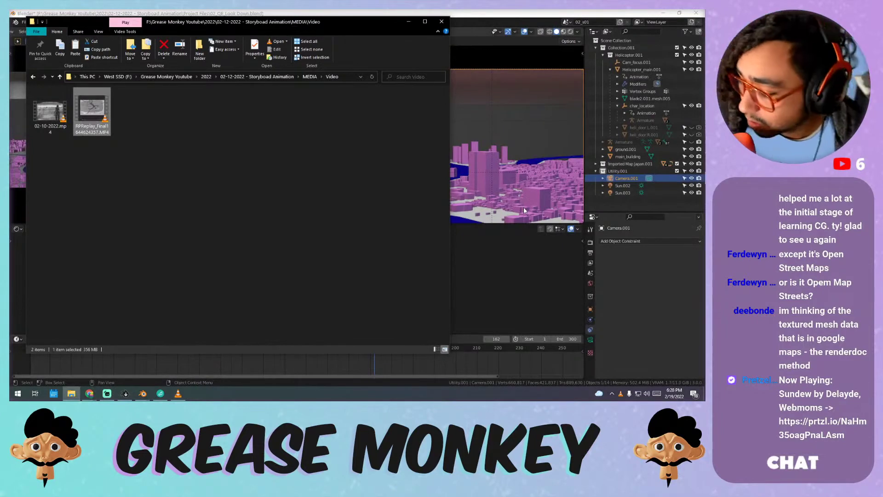
click(409, 21)
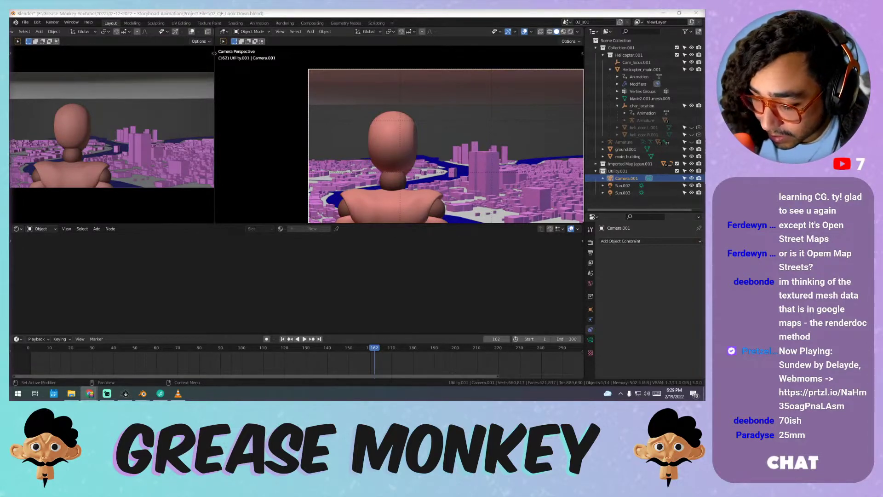
- Switch to Chrome, read the focal lengths in the results for "What mm lens is our eyes", and move the window off Blender
key(alt+Tab)
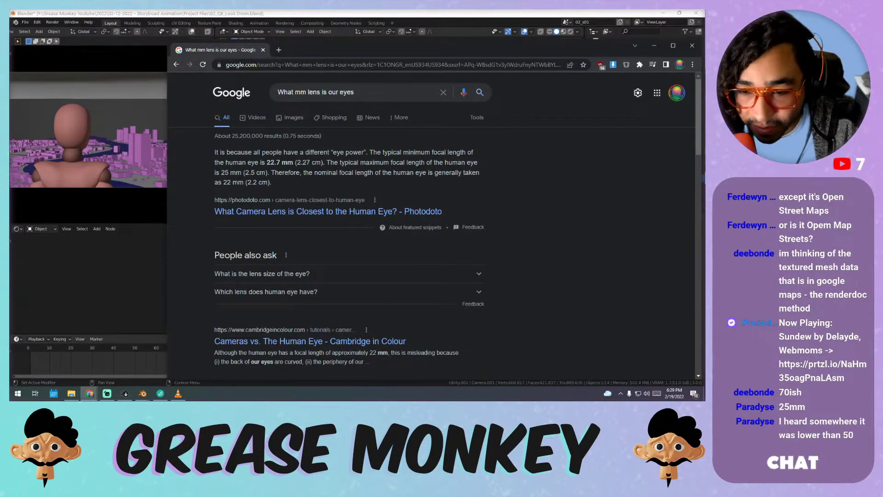
drag(426, 163, 452, 163)
drag(225, 173, 247, 166)
click(247, 166)
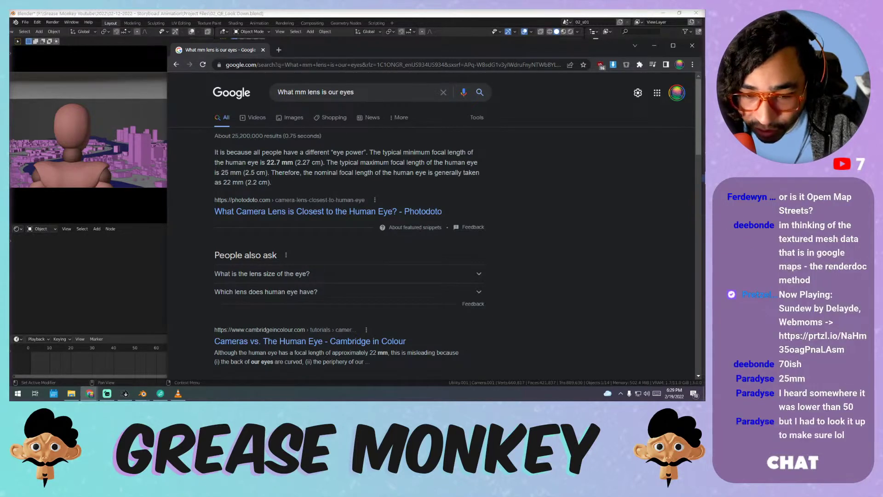
drag(226, 182, 248, 182)
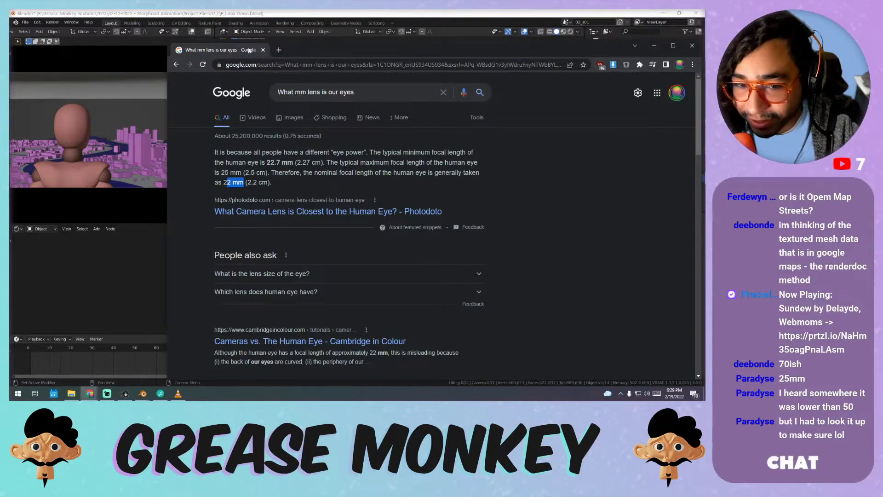
drag(249, 50, 705, 110)
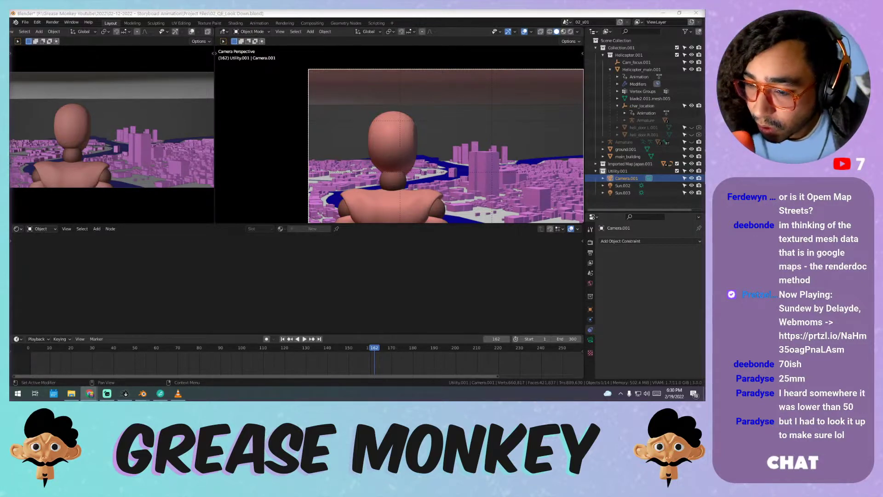
- Set Camera.001's focal length to 23 mm
click(633, 178)
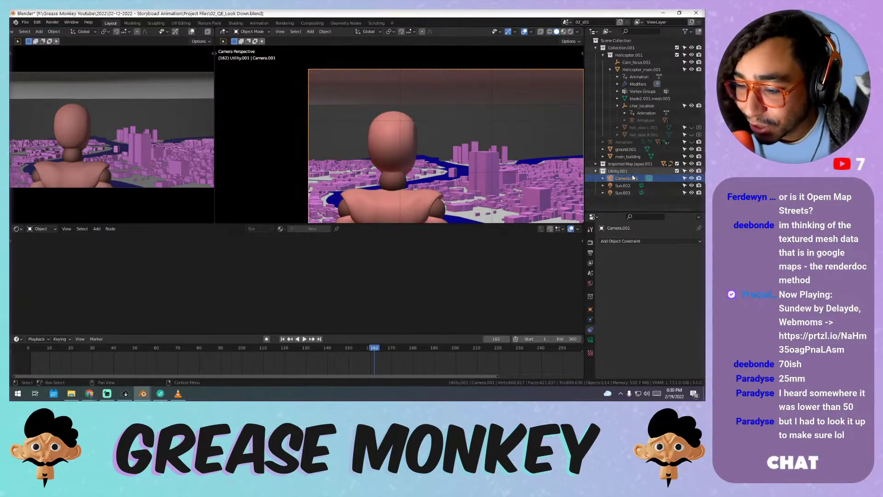
click(591, 340)
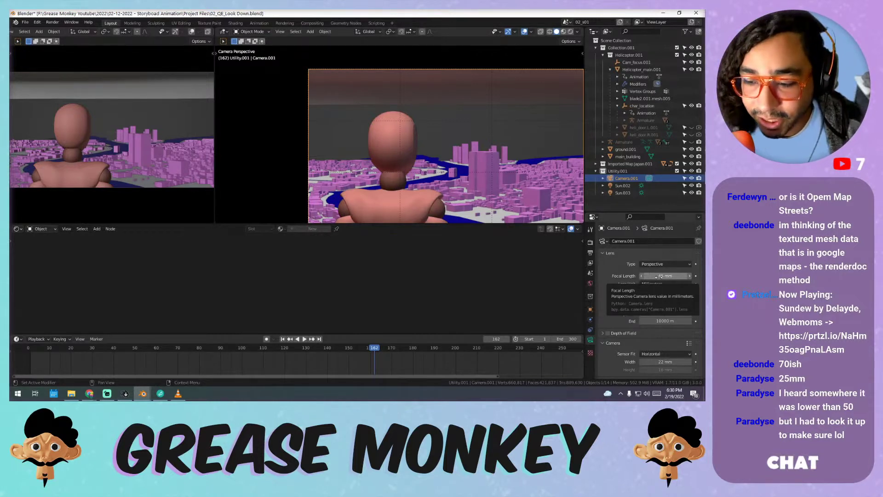
click(659, 276)
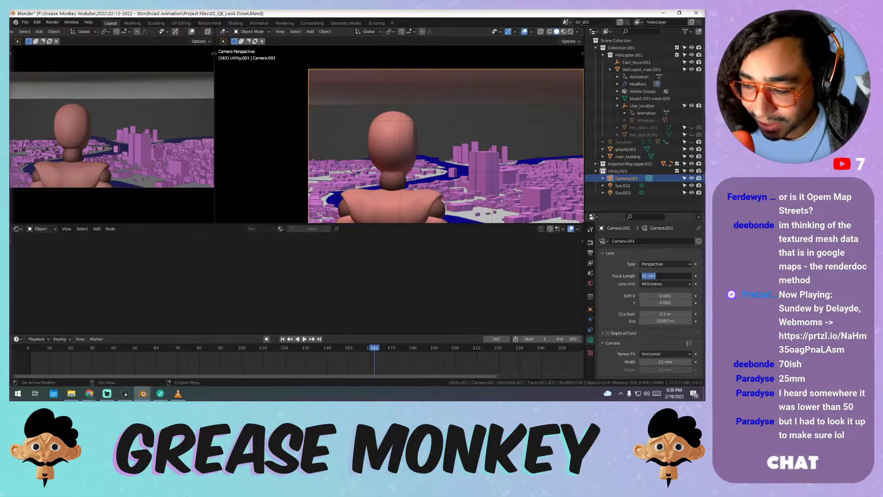
text(25)
key(Return)
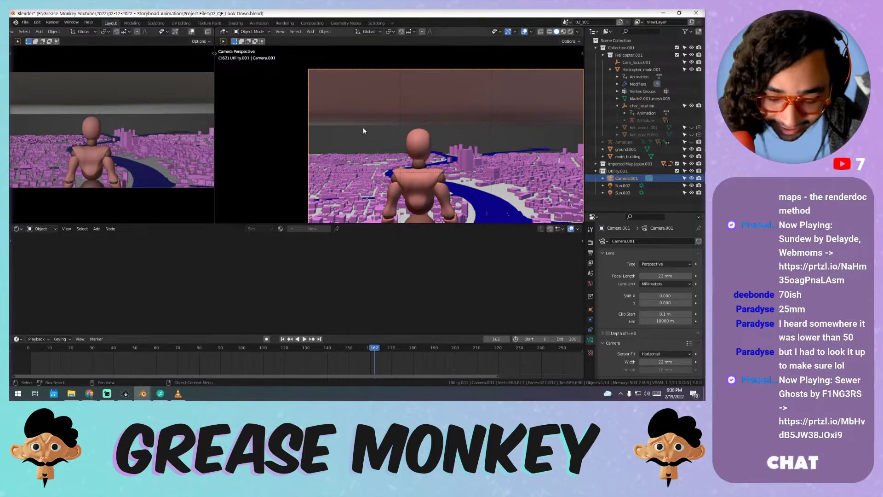
- Fit the camera frame in the larger viewport and hide its text info and 3D cursor overlays
key(Home)
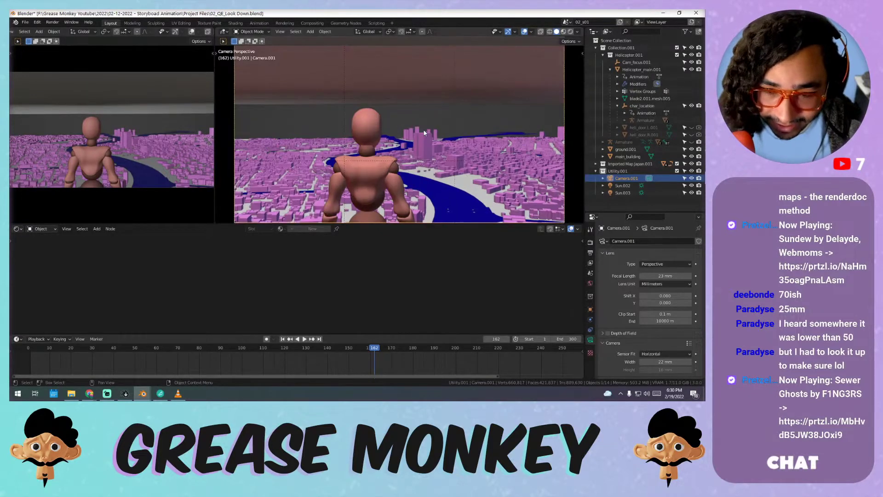
click(532, 31)
click(498, 75)
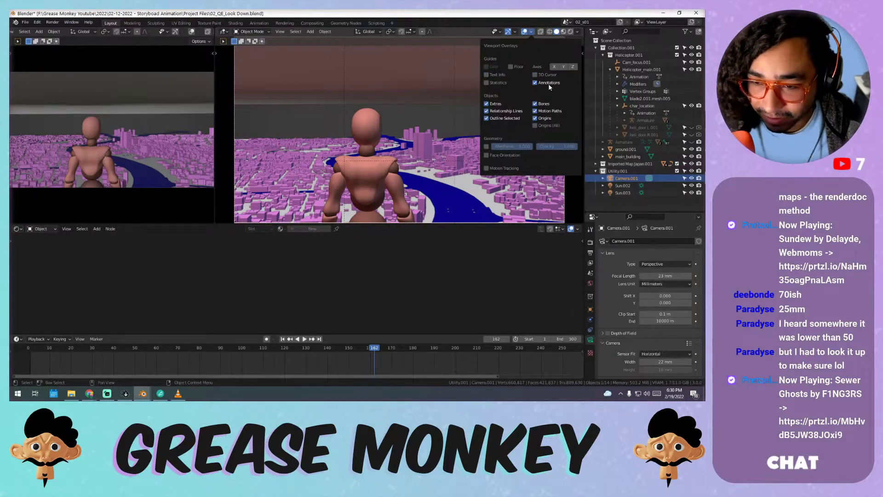
- Turn off Camera.001's thirds composition guide and switch the larger viewport to rendered shading
scroll(624, 325, down, 1)
scroll(644, 299, down, 10)
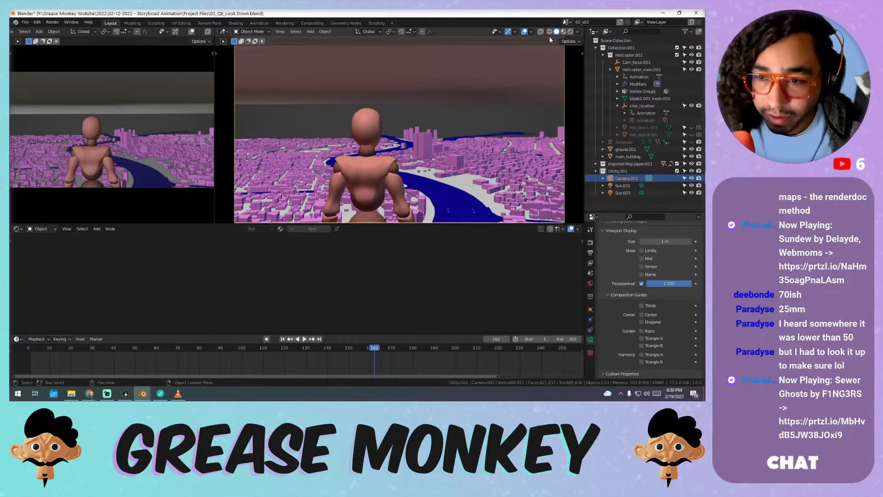
click(570, 32)
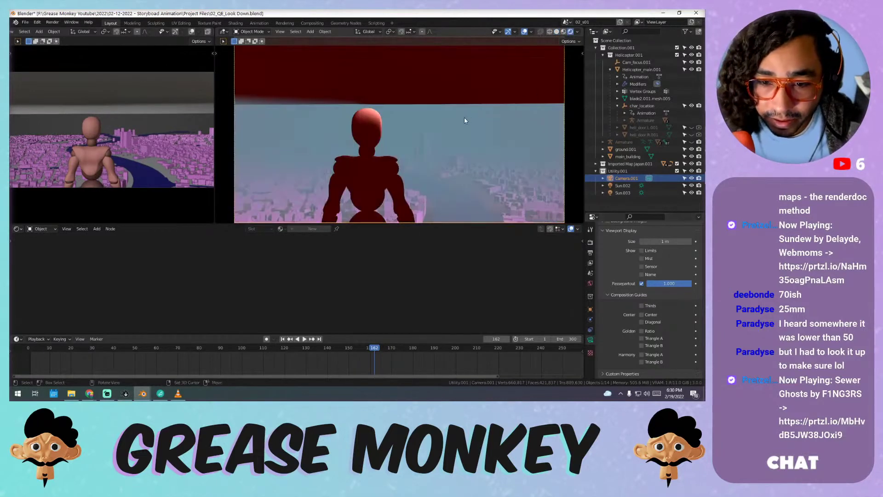
- Fly Camera.001 forward with walk navigation until it frames the mannequin's head closely from behind, against the city
key(shift+grave)
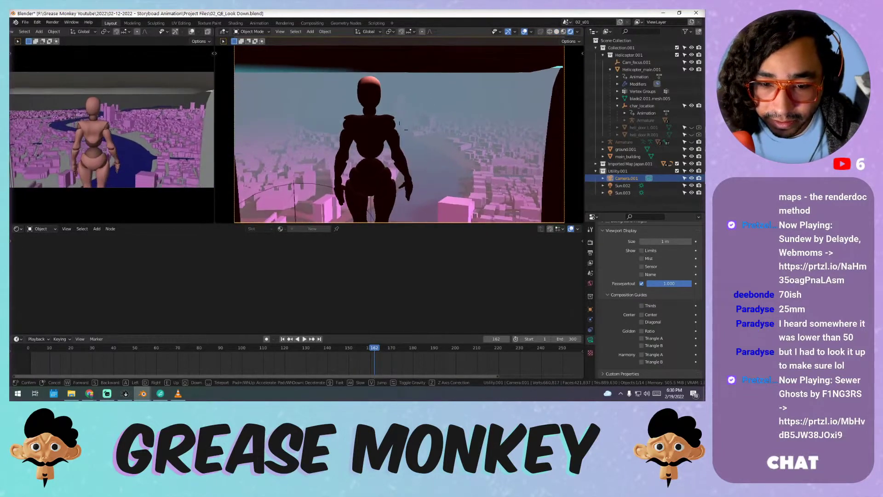
key(w)
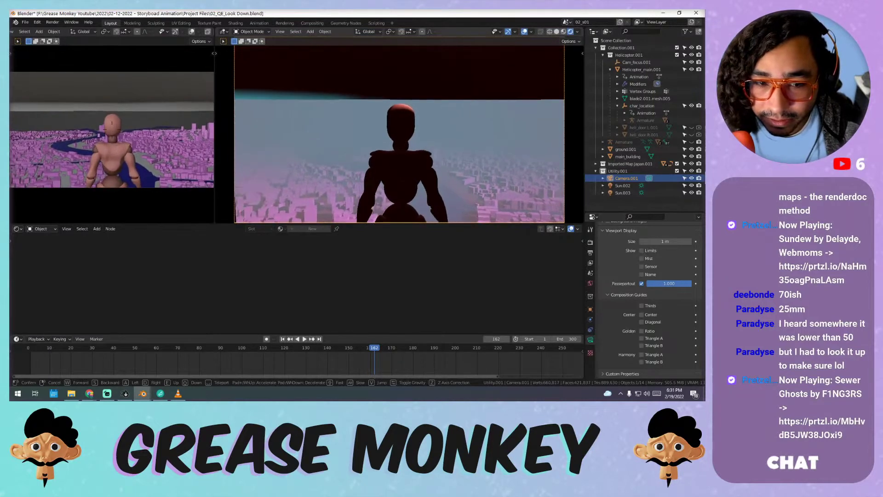
key(w)
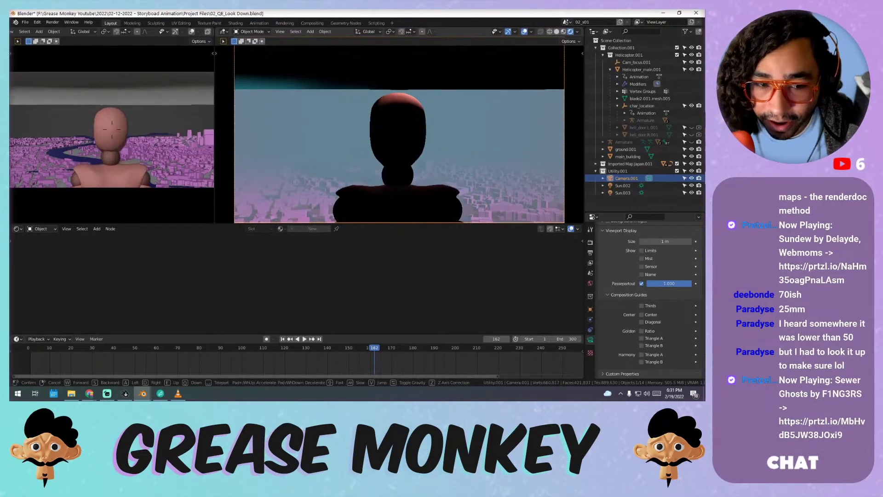
key(w)
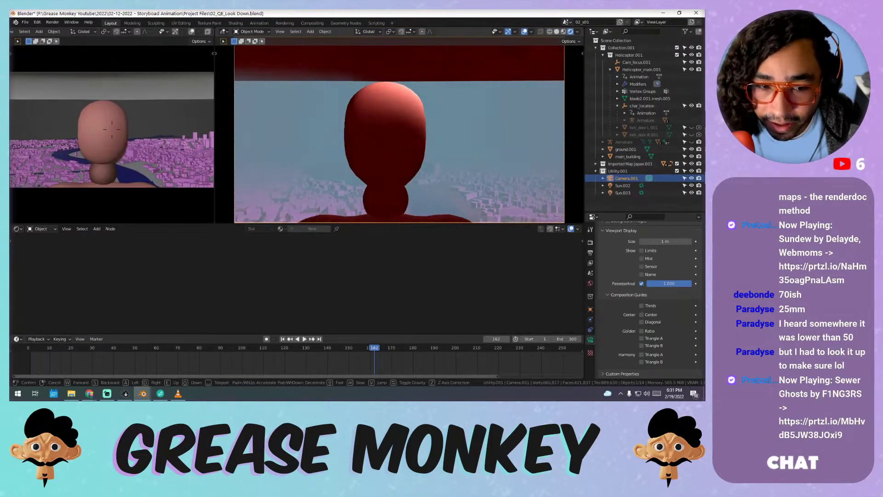
key(w)
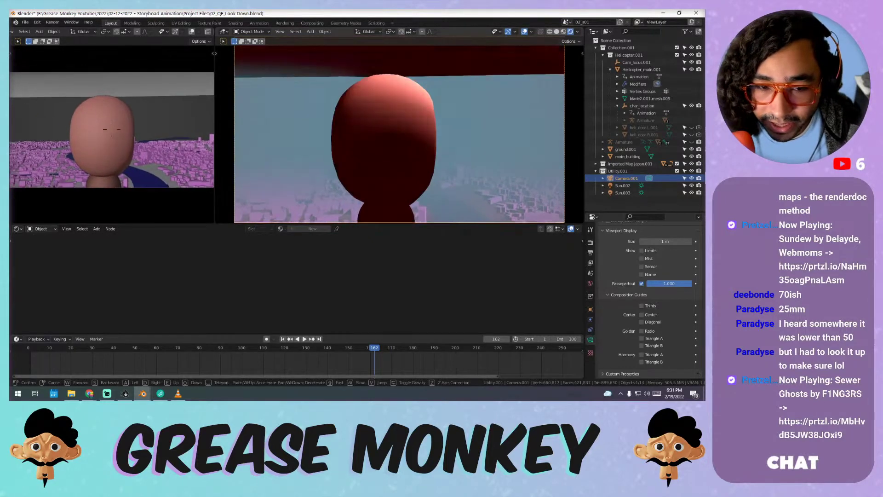
click(399, 136)
- Split the smaller viewport into two stacked views, the upper a fitted camera view without its header and the lower a free perspective view
drag(11, 222, 14, 141)
key(Home)
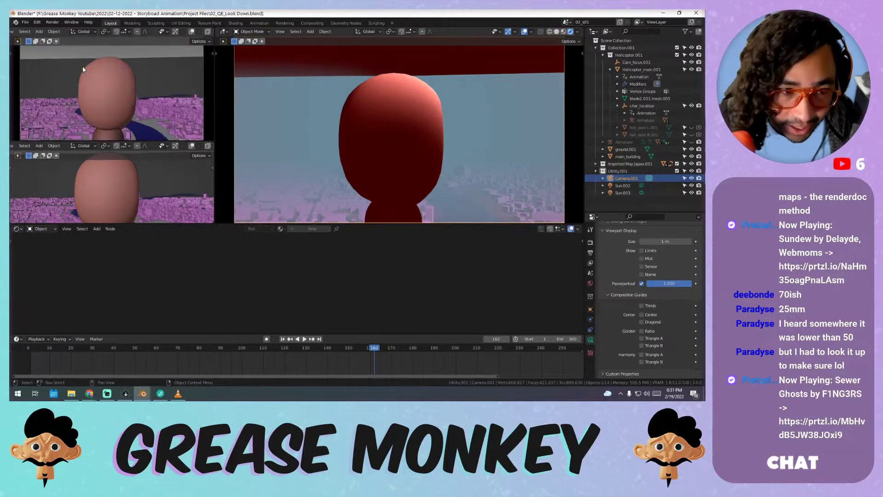
right_click(108, 33)
click(144, 107)
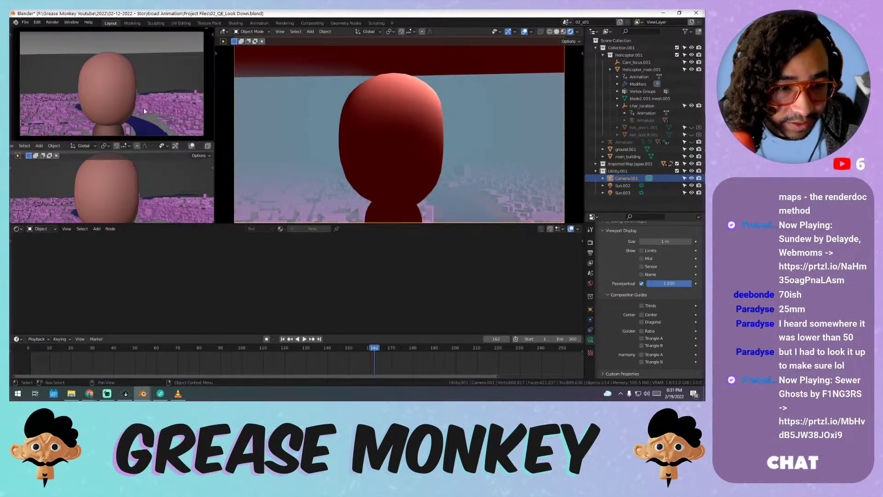
mouse_move(107, 193)
middle_down()
mouse_move(144, 186)
mouse_move(106, 194)
middle_up()
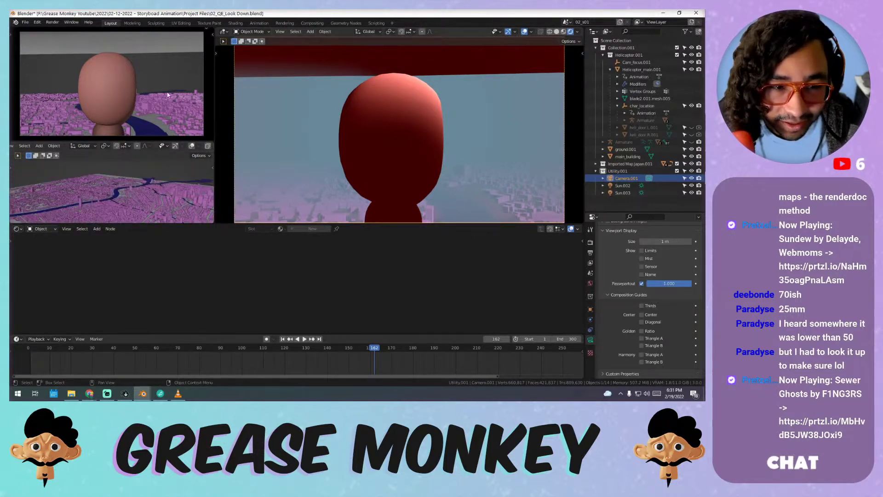
- Select the character's head in the camera view, frame the selection in the secondary viewport and orbit around it
click(109, 89)
key(KP_Decimal)
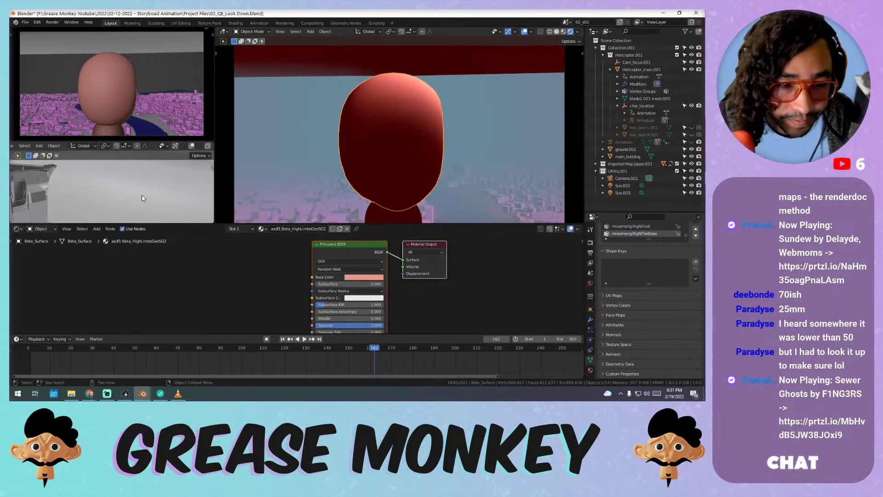
mouse_move(105, 181)
middle_down()
mouse_move(102, 193)
mouse_move(131, 187)
mouse_move(162, 160)
mouse_move(82, 179)
mouse_move(159, 192)
mouse_move(109, 198)
middle_up()
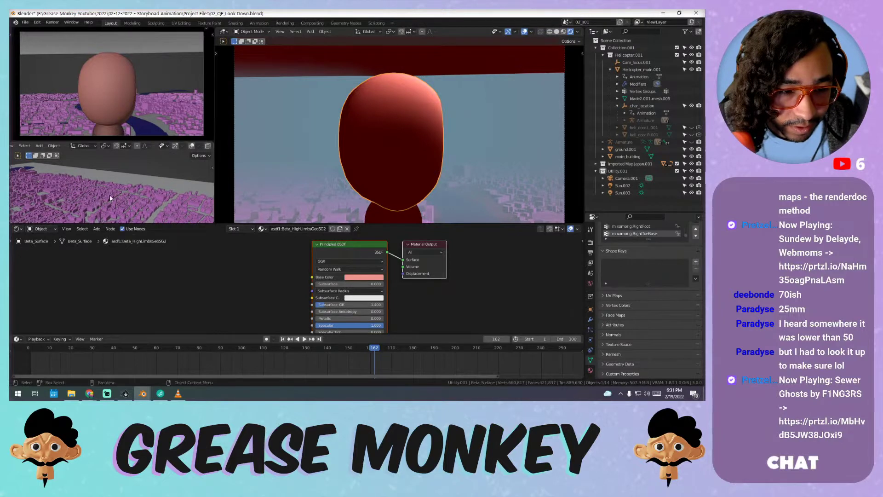
- Review the orbit and zoom options in the Preferences' Navigation section, leaving them as they are
click(37, 22)
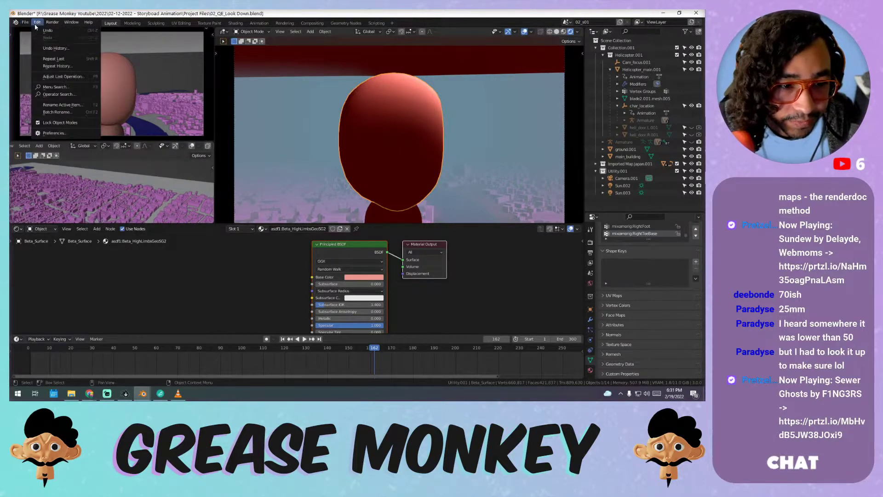
click(54, 133)
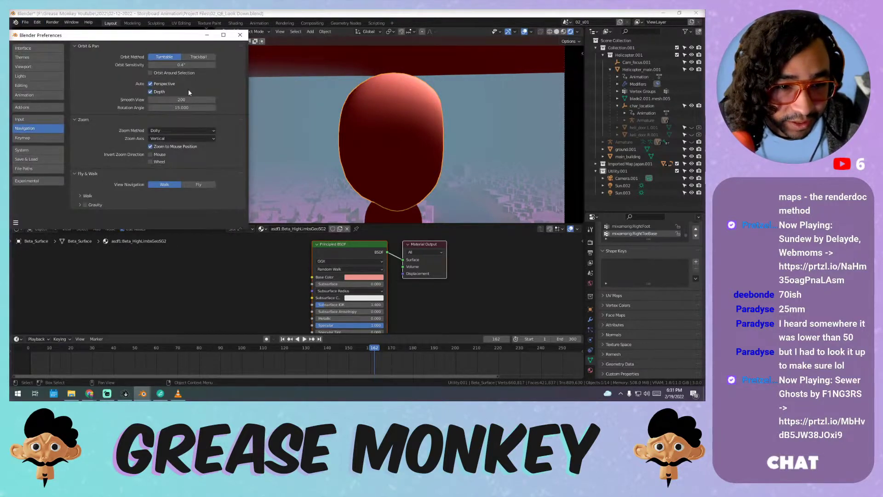
click(240, 35)
- Reselect the character and orbit the secondary viewport around it in the helicopter doorway
click(140, 159)
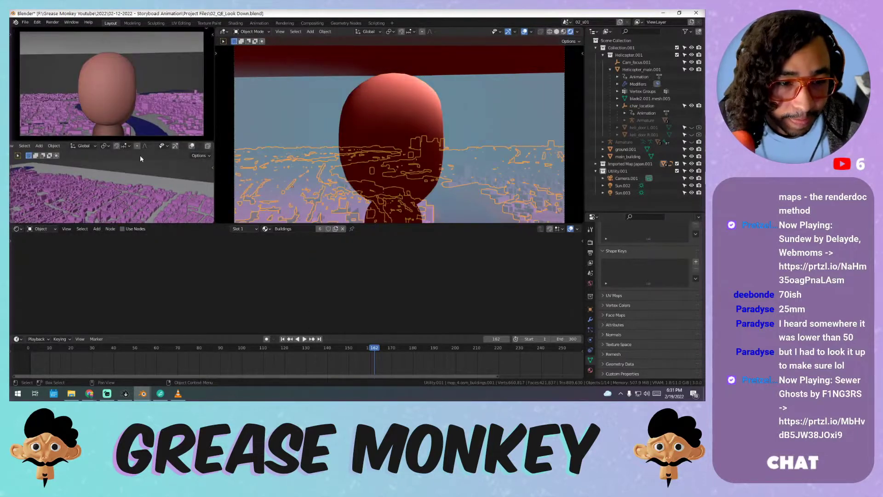
click(99, 73)
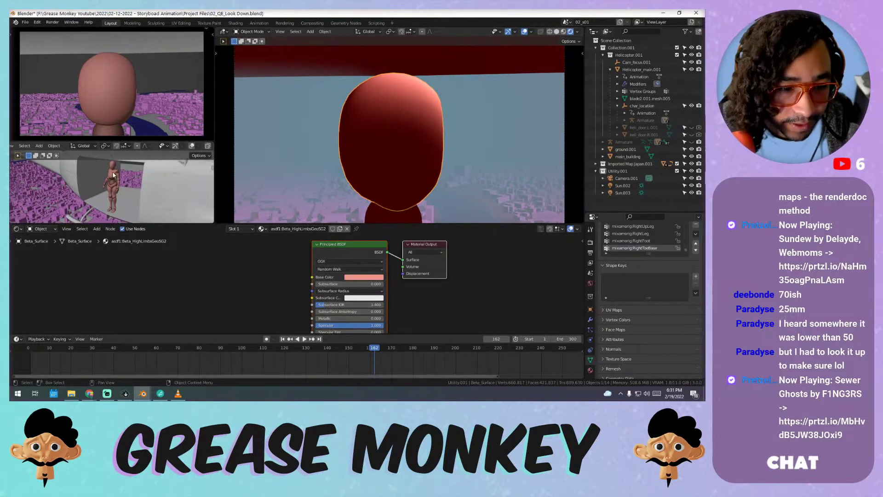
mouse_move(117, 176)
middle_down()
mouse_move(101, 174)
mouse_move(127, 173)
middle_up()
right_click(113, 151)
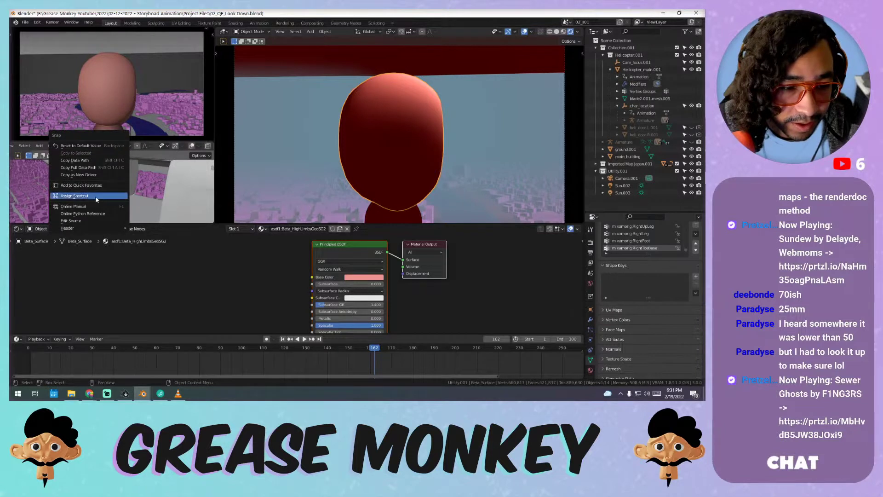
click(147, 229)
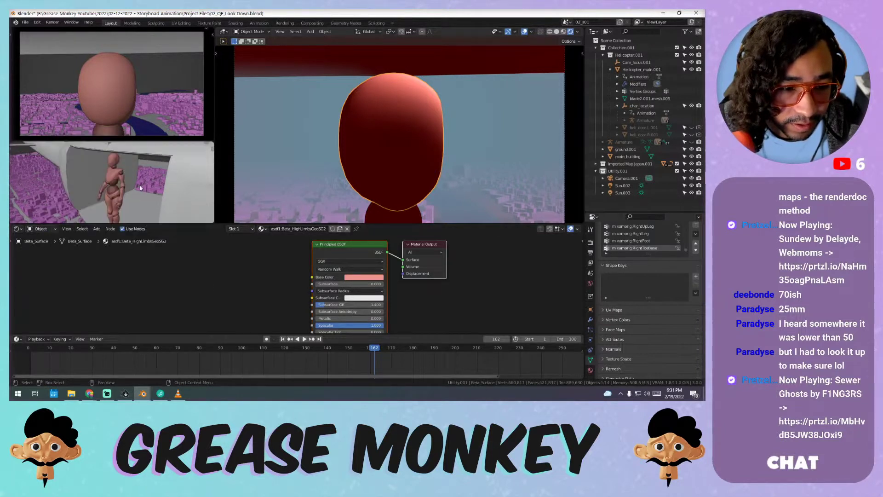
- Fly with walk navigation from above the city to the character standing in the helicopter's open door
middle_drag(96, 177, 160, 161)
key(shift+grave)
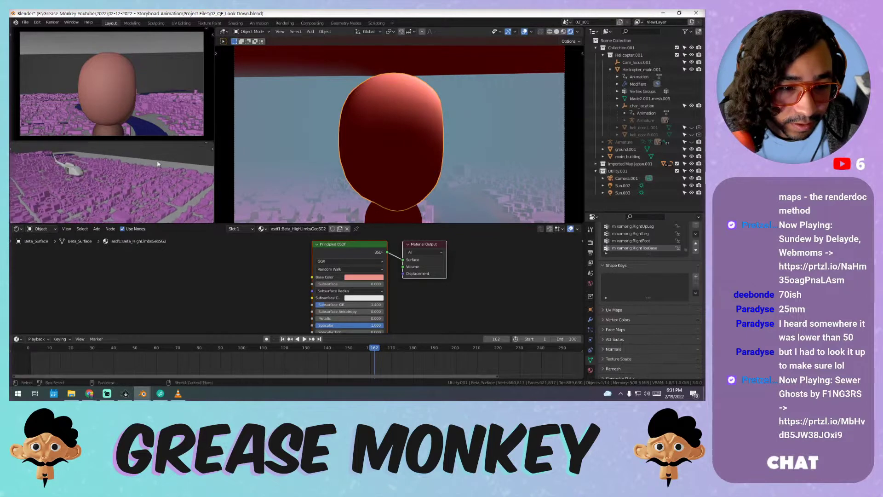
key(w)
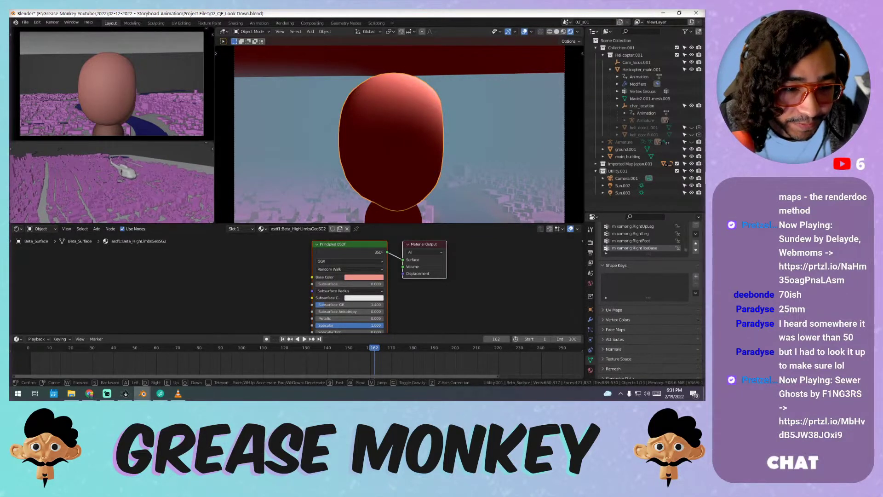
key(w)
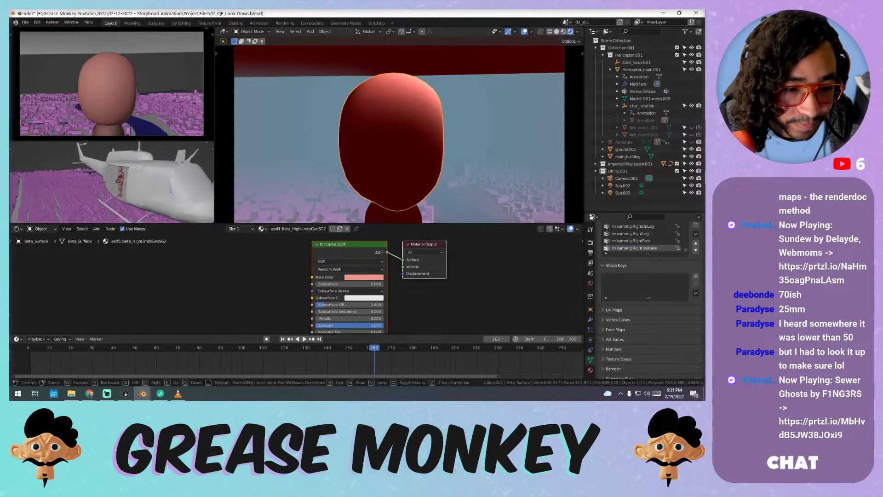
key(w)
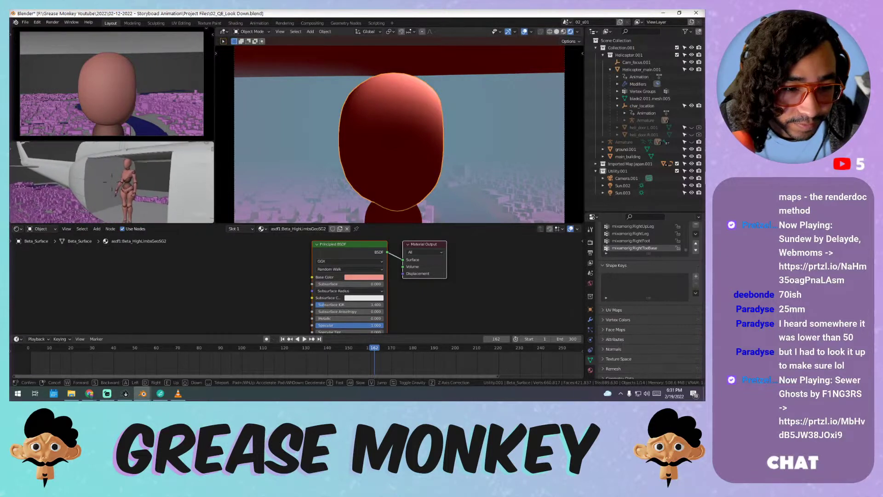
click(155, 167)
- Turn on overlays in the secondary viewport, with the selection outline and 3D cursor hidden
click(206, 144)
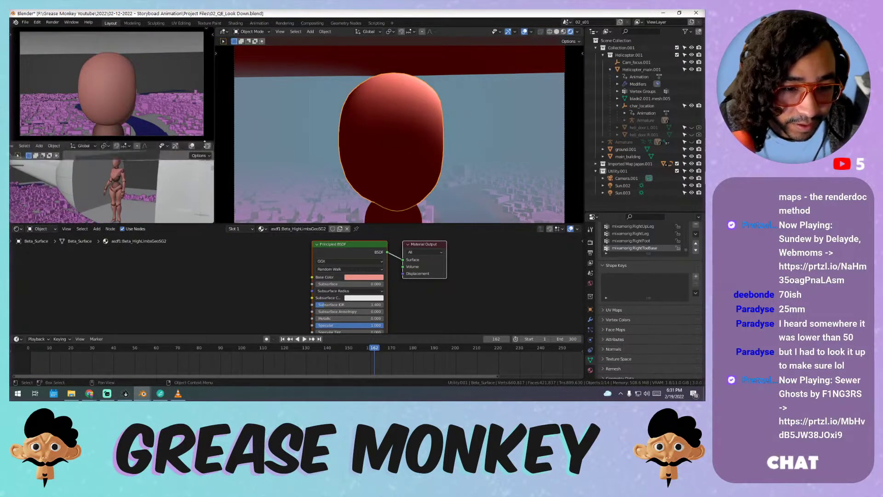
click(191, 145)
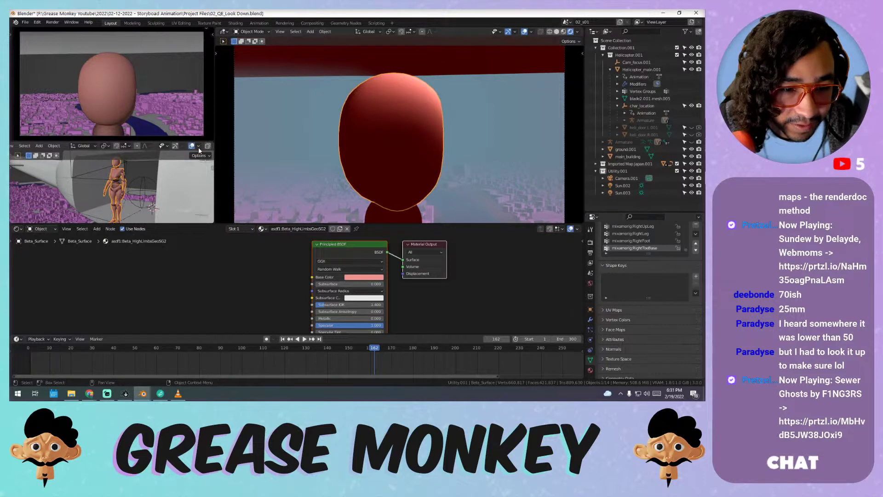
click(198, 146)
mouse_move(202, 197)
mouse_down()
mouse_move(202, 247)
mouse_move(177, 236)
mouse_up()
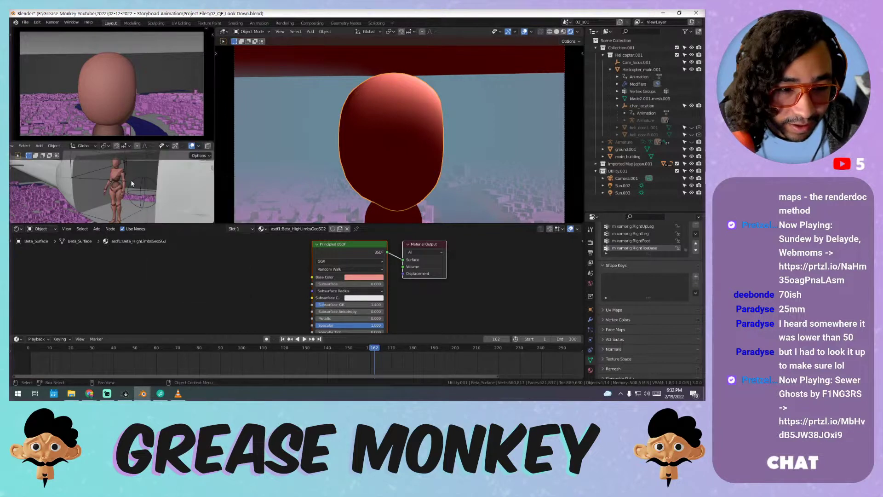
- Select the scene camera beside the character and fly backward with walk navigation to view the helicopter's exterior
click(128, 167)
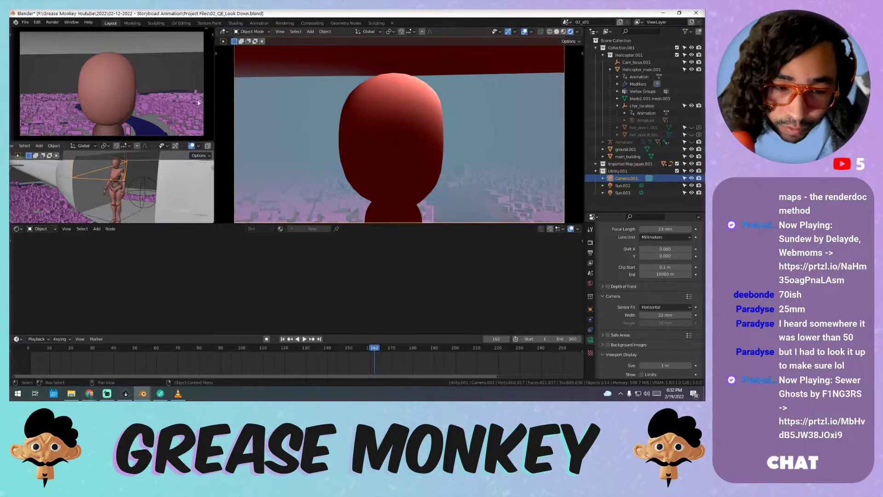
right_click(137, 146)
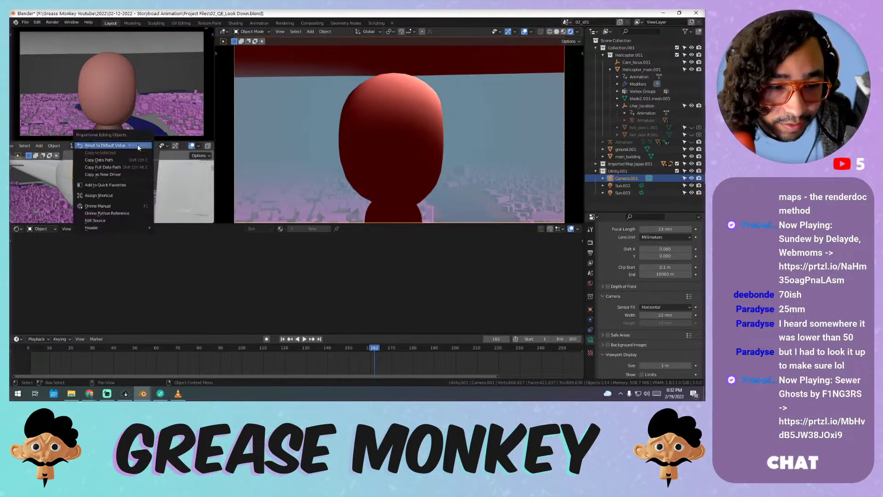
mouse_move(120, 228)
click(166, 229)
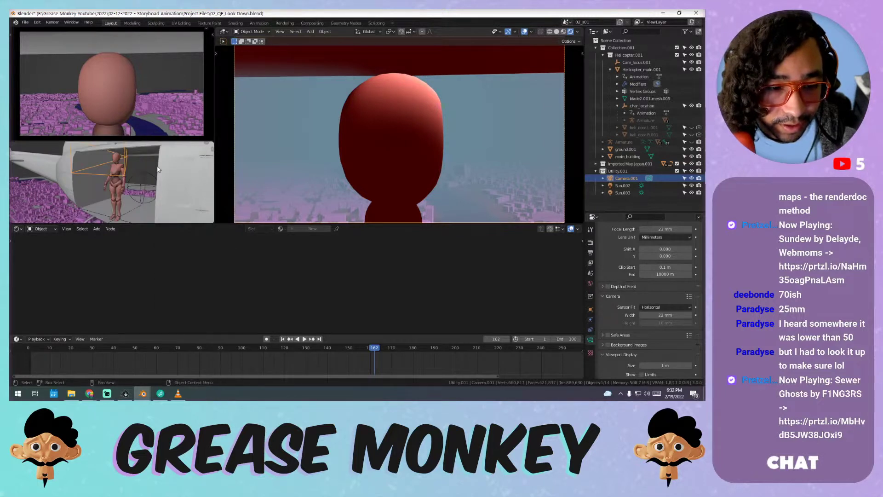
key(shift+grave)
key(s)
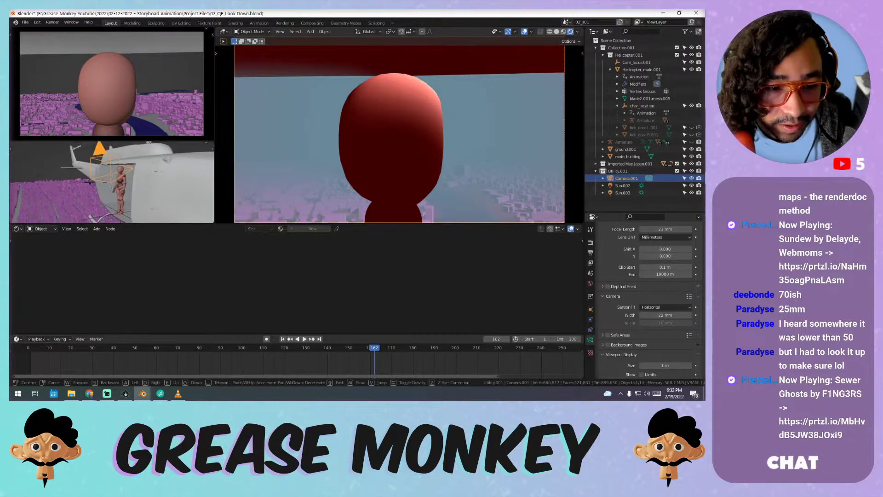
click(137, 185)
scroll(121, 174, up, 1)
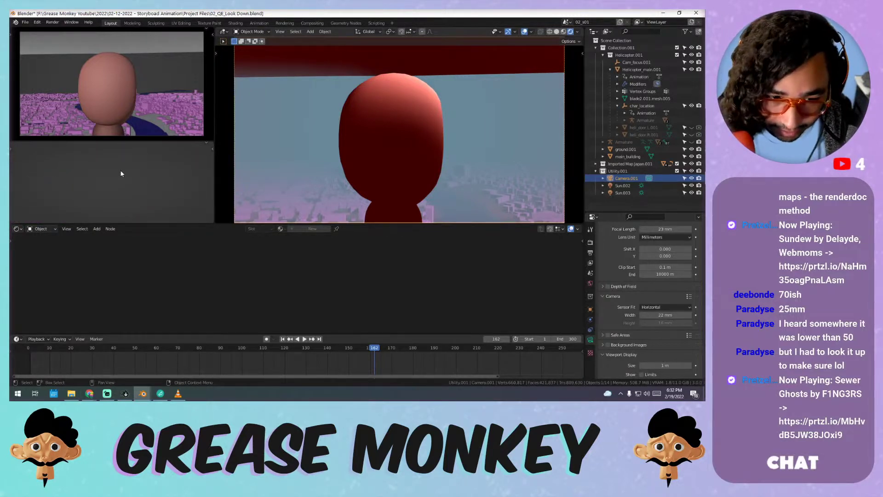
scroll(121, 173, down, 1)
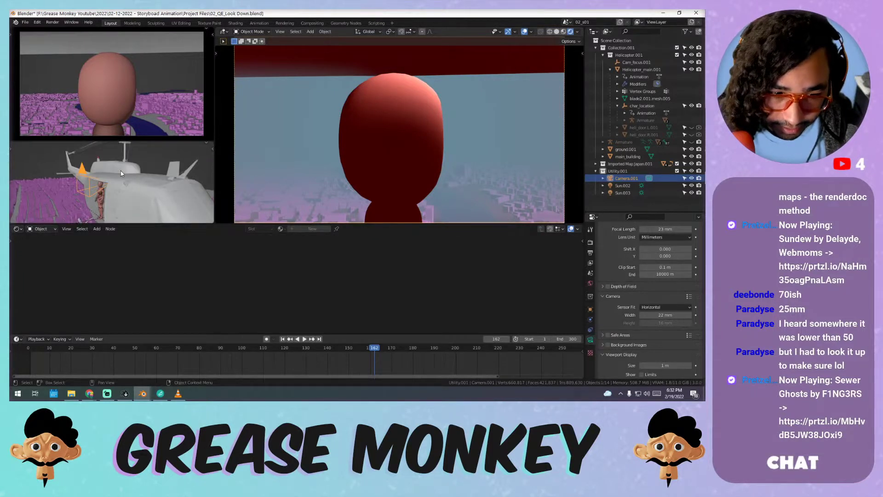
- Fly toward the helicopter and back out with walk navigation, then zoom in on the camera view and the helicopter door
key(shift+grave)
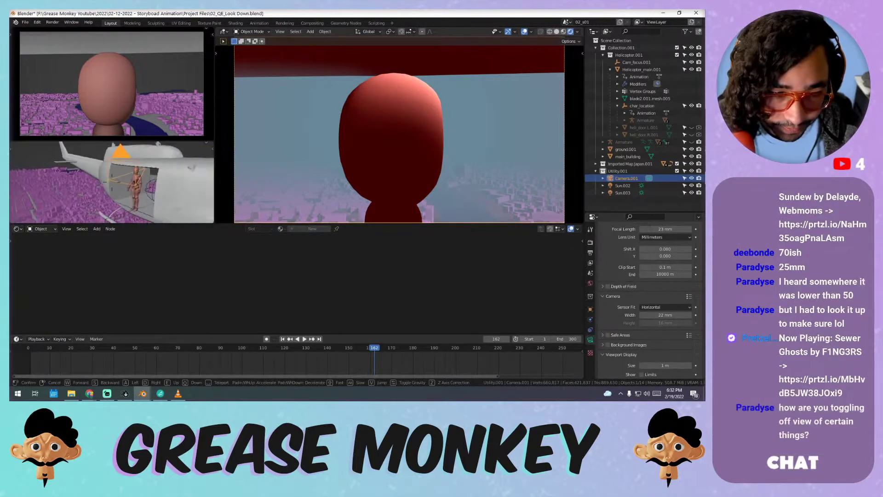
key(w)
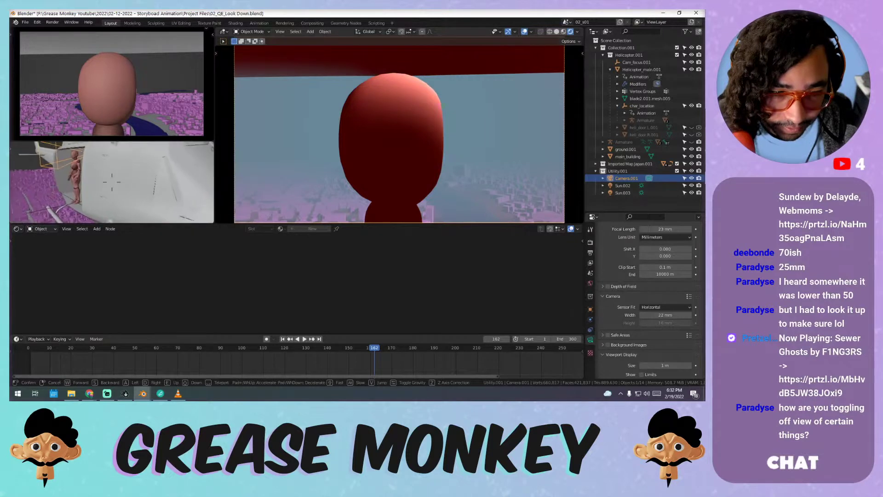
key(s)
click(157, 184)
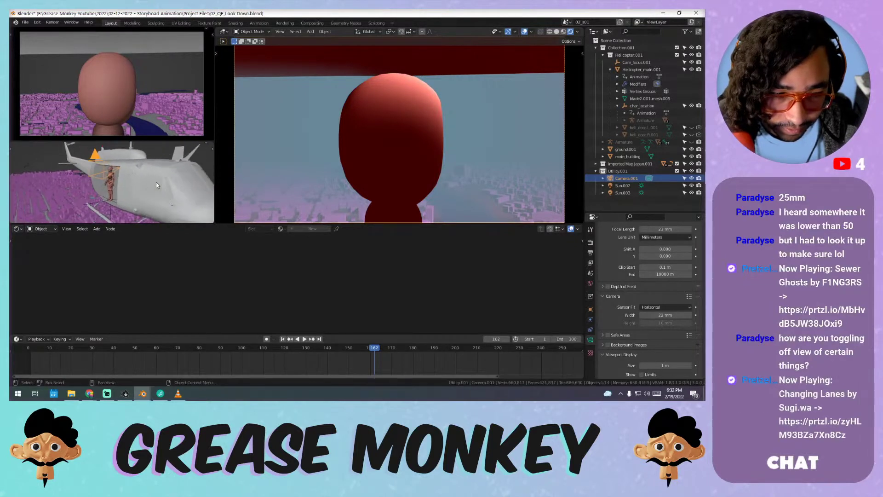
scroll(155, 183, down, 5)
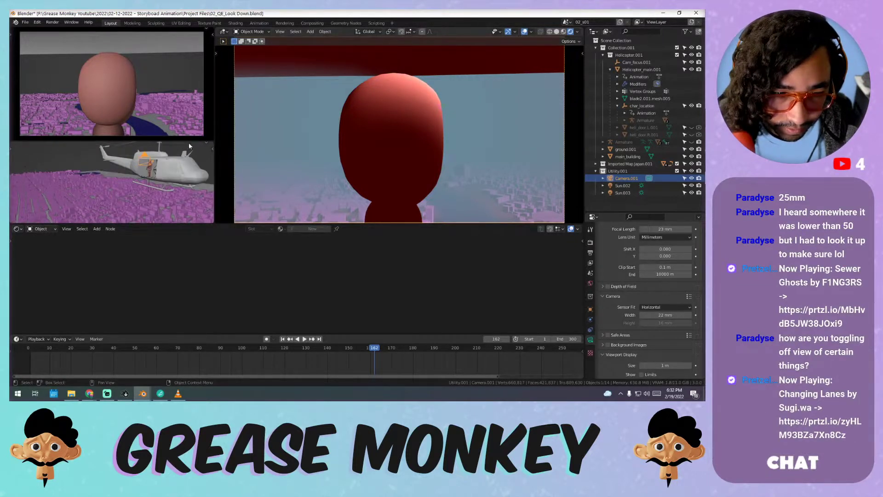
scroll(160, 161, up, 4)
scroll(57, 138, up, 3)
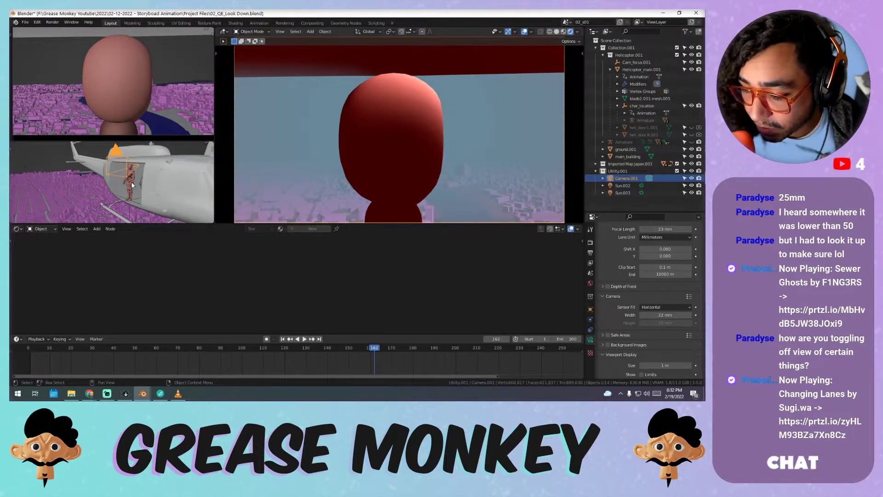
- Enable Screencast Keys so pressed keys are displayed in the main viewport
key(n)
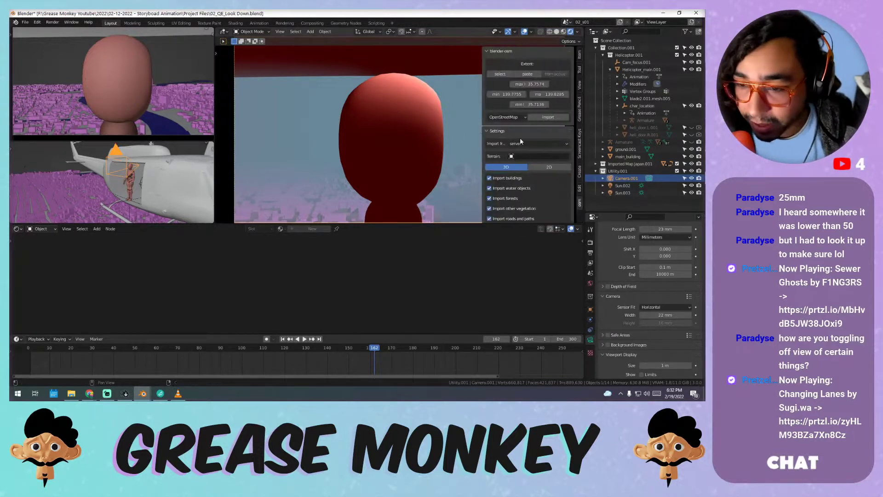
scroll(531, 107, down, 2)
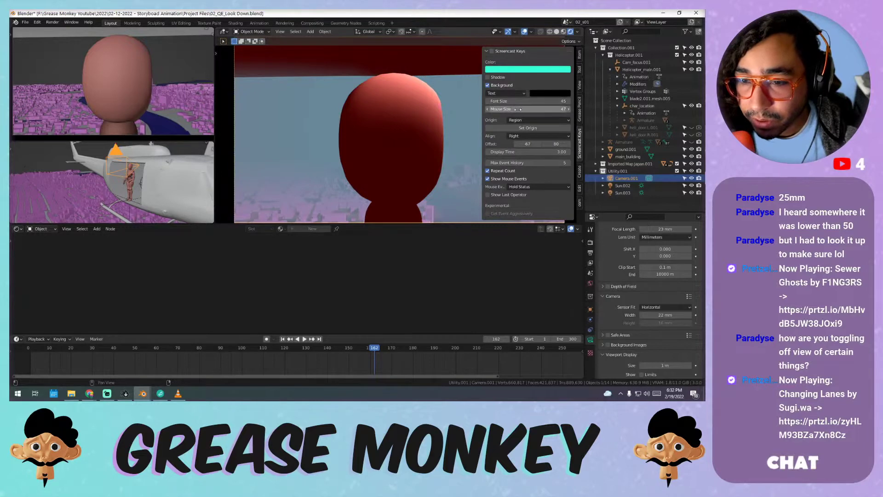
click(491, 51)
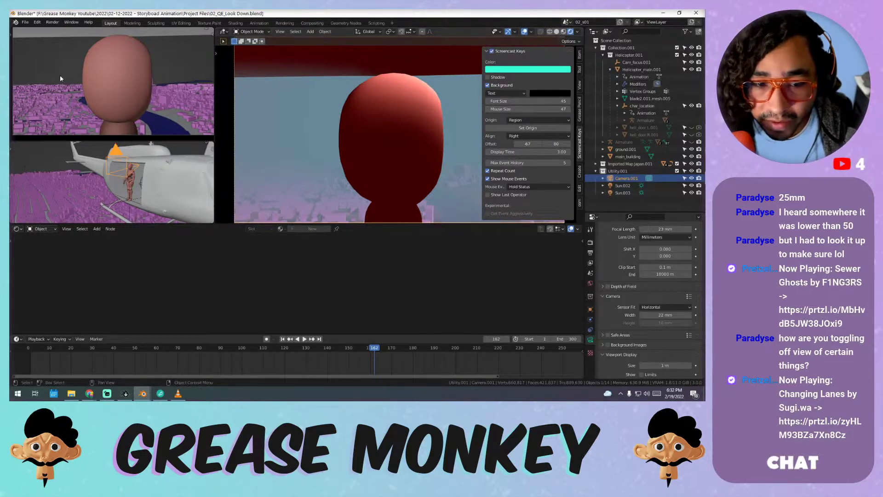
- Frame the character in the main viewport, then select the helicopter body, frame it and orbit to view it from above
click(118, 76)
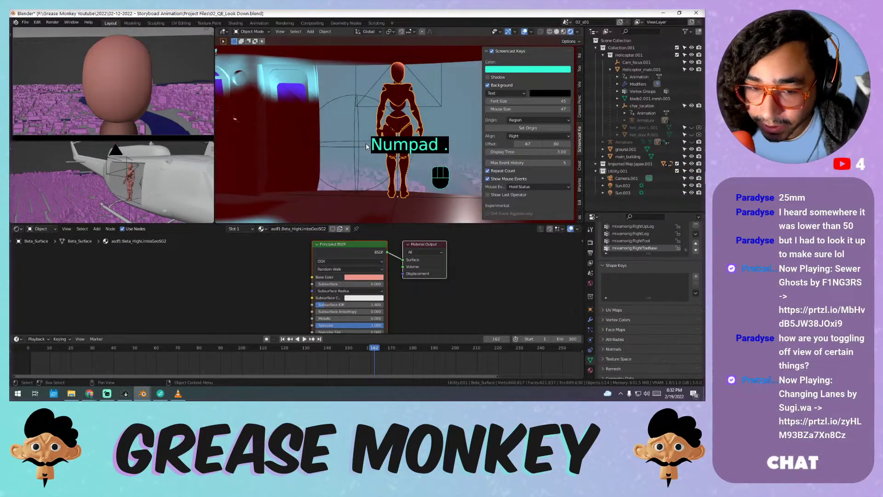
click(299, 82)
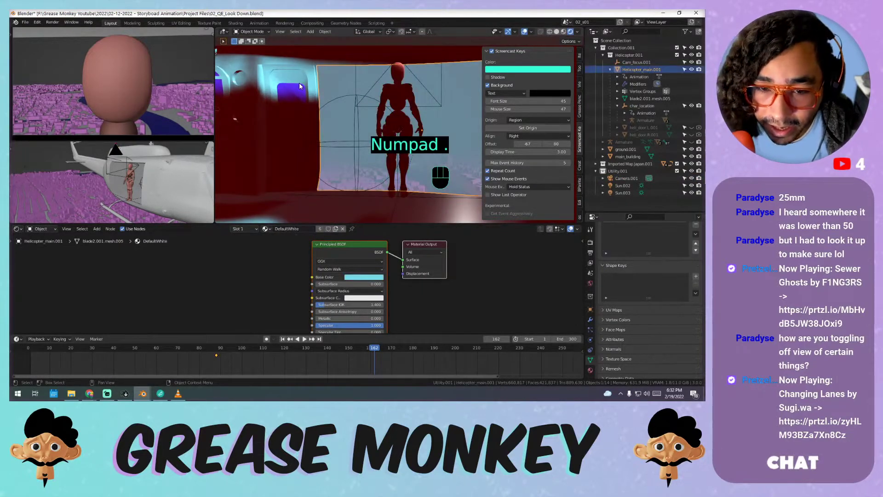
key(KP_Decimal)
middle_drag(344, 85, 352, 186)
- Select the main building, frame and zoom in on it in the main viewport, and hide the sidebar
click(337, 164)
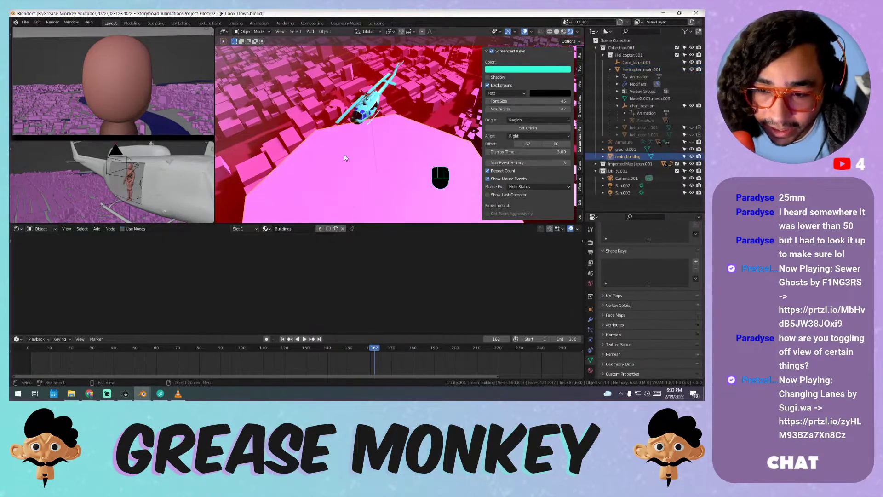
key(KP_Decimal)
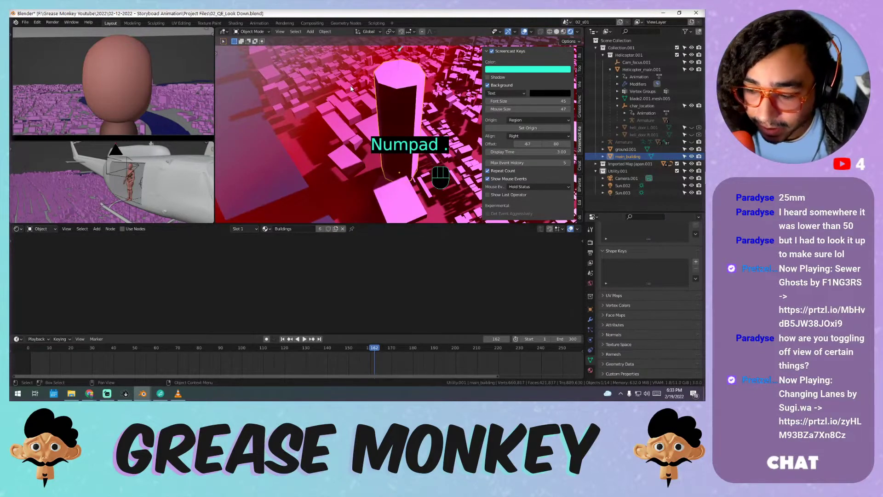
shift+middle_drag(351, 88, 374, 119)
scroll(365, 115, up, 2)
scroll(365, 118, up, 2)
key(shift)
key(n)
key(shift)
- Review the Navigation, Input and Keymap settings in the preferences, and close the preferences window
click(37, 22)
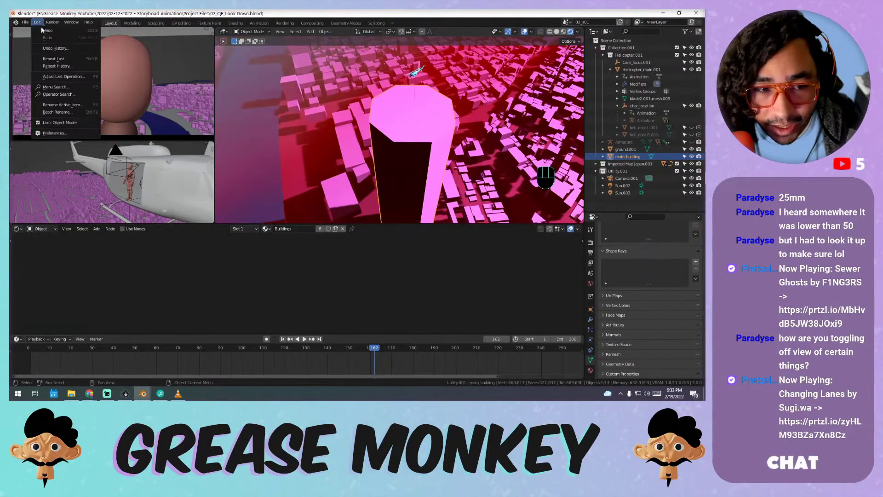
click(47, 133)
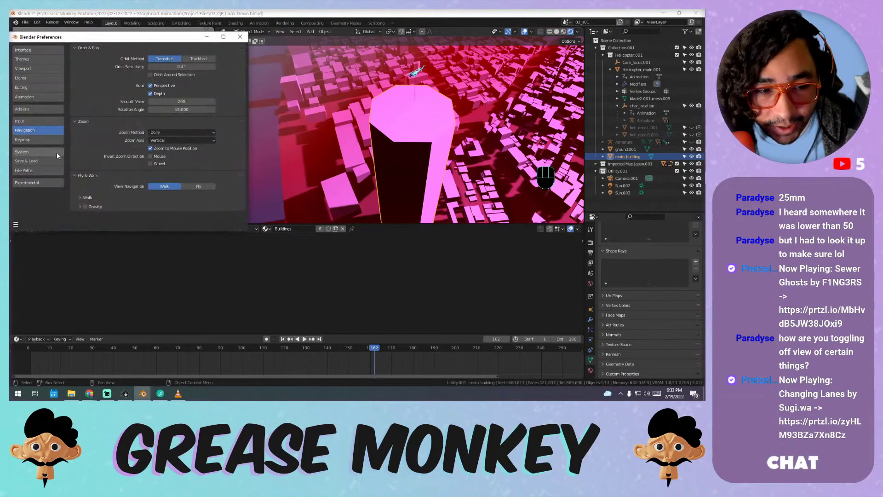
click(54, 122)
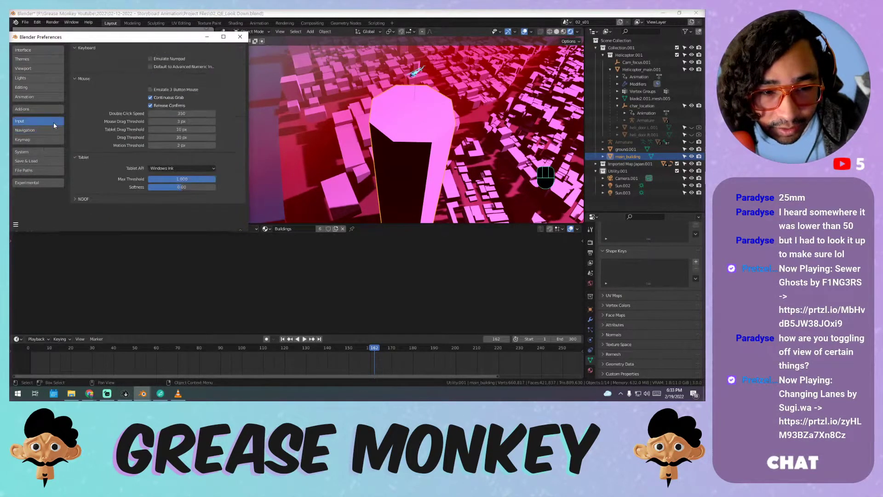
click(49, 137)
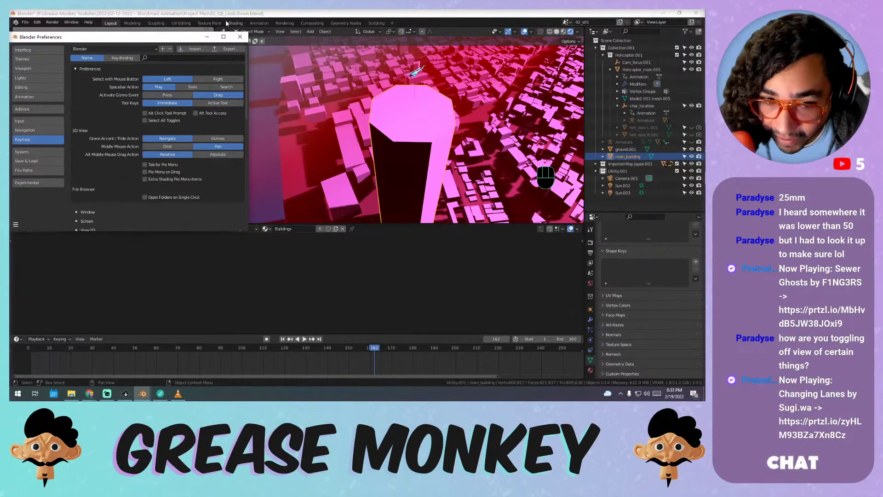
click(239, 36)
- Orbit and pan around the main building's roof in the main viewport and zoom in on it
middle_drag(416, 100, 392, 105)
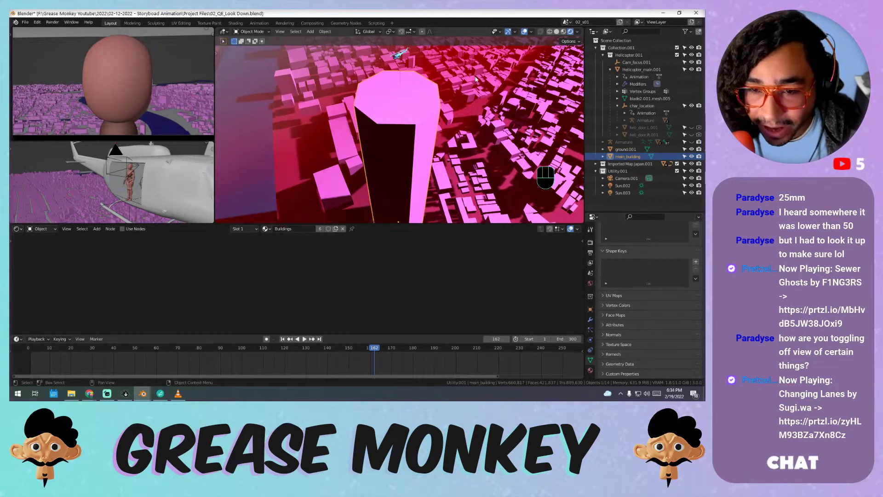
key(shift)
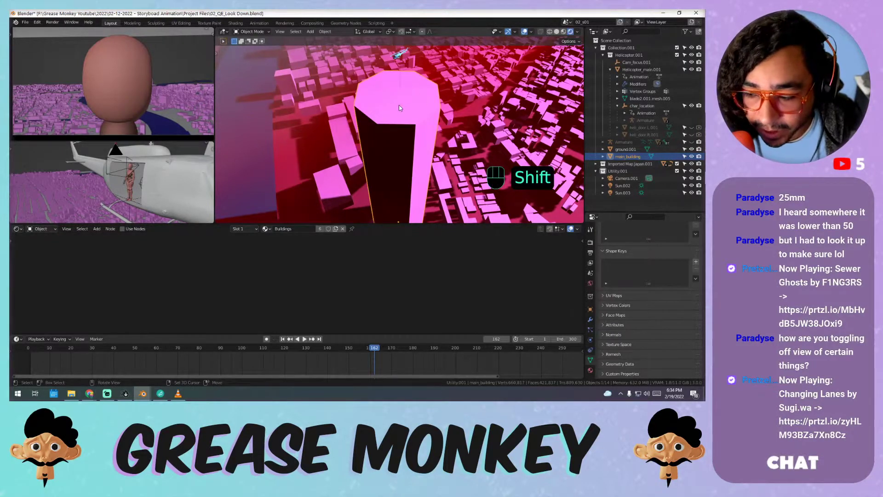
middle_drag(399, 108, 485, 116)
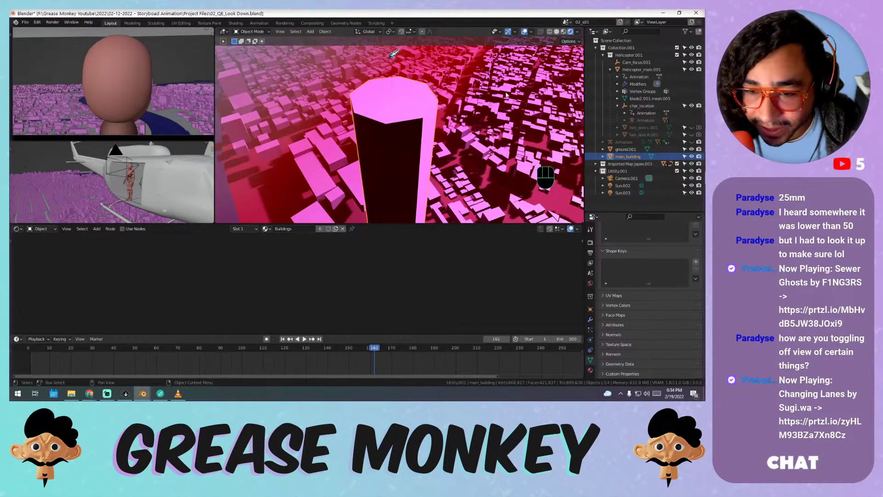
mouse_move(505, 91)
shift+middle_down()
mouse_move(222, 103)
mouse_move(534, 97)
mouse_move(493, 90)
shift+middle_up()
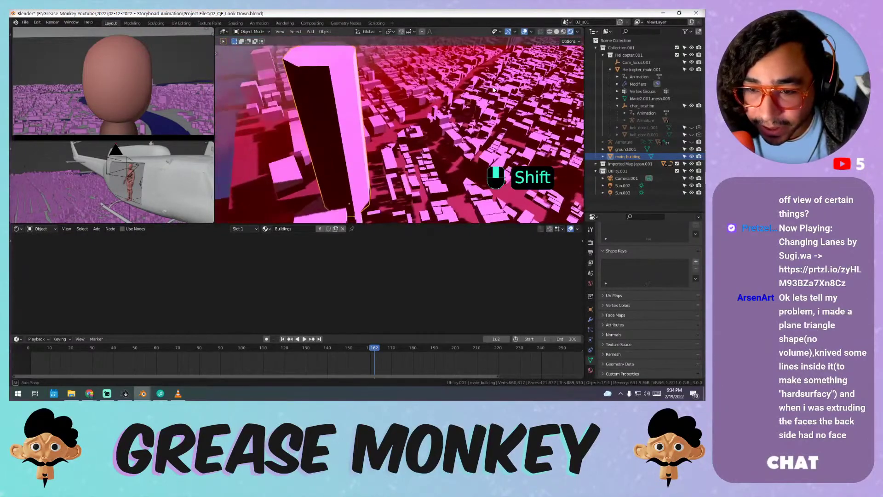
shift+middle_drag(316, 61, 444, 121)
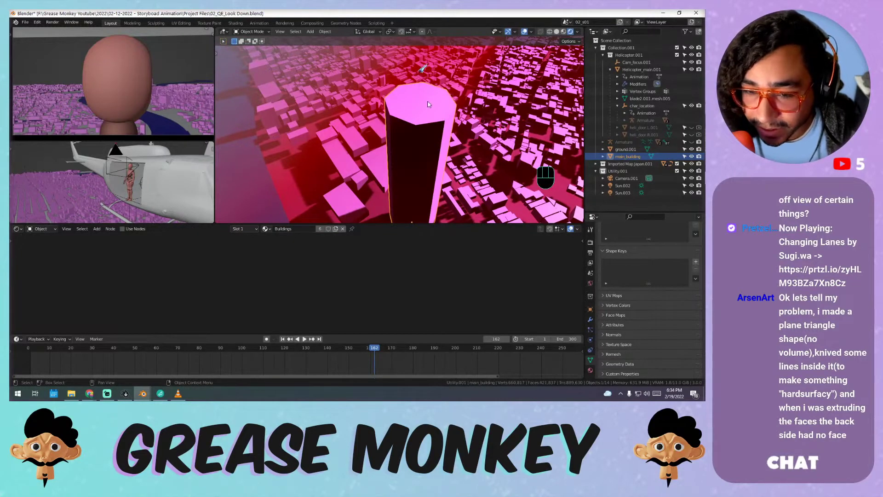
middle_drag(415, 104, 388, 115)
scroll(383, 85, up, 3)
key(shift)
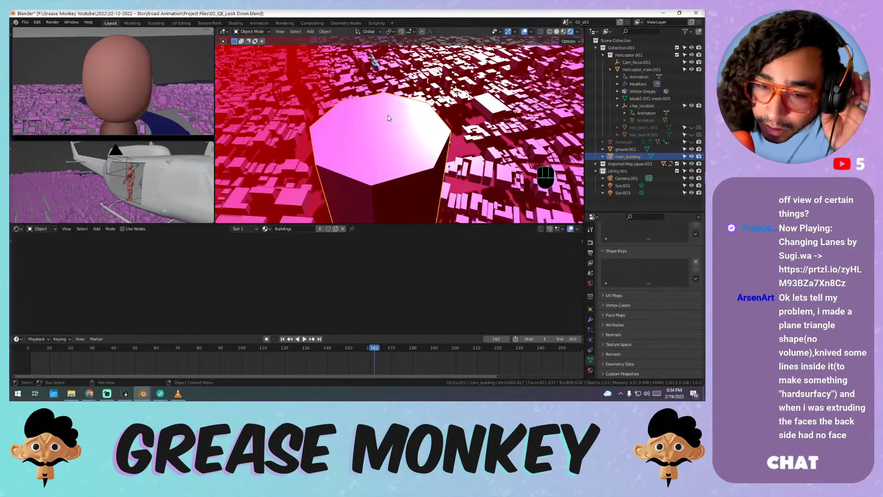
- Select the helicopter body, switch to the camera view and walk the camera back to frame the character's head and torso from behind
click(375, 62)
key(KP_0)
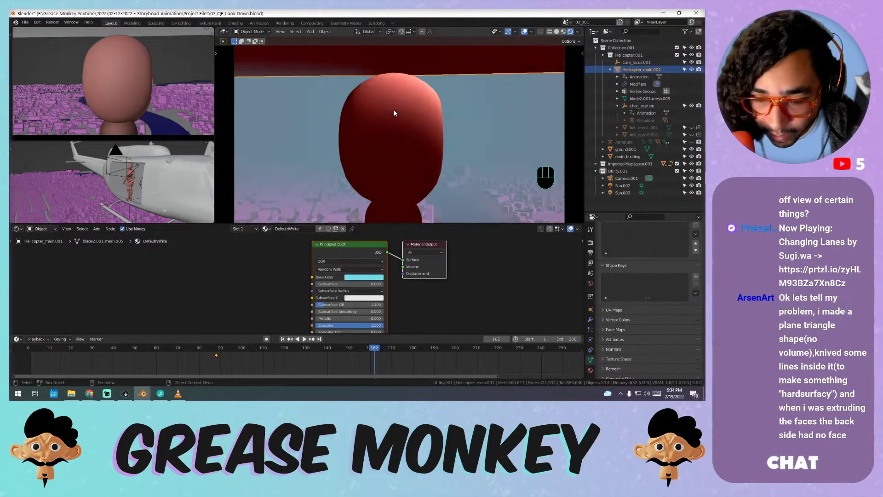
key(shift+grave)
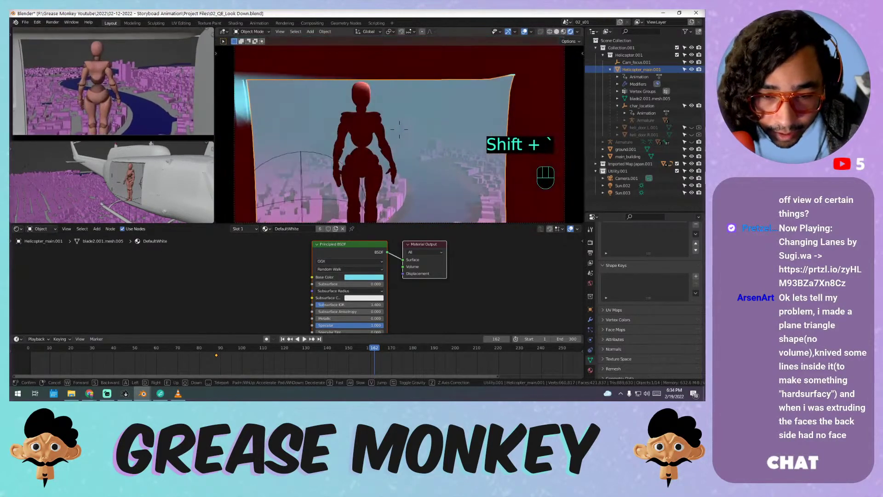
key(w)
key(w)
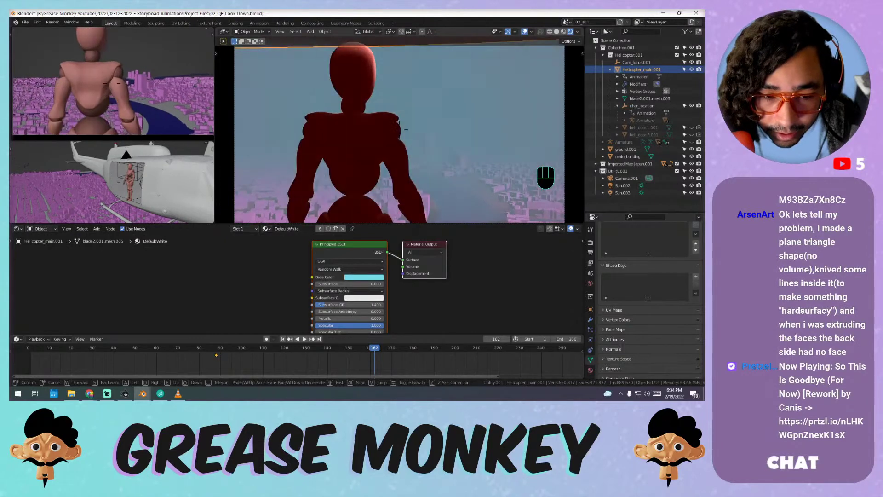
key(s)
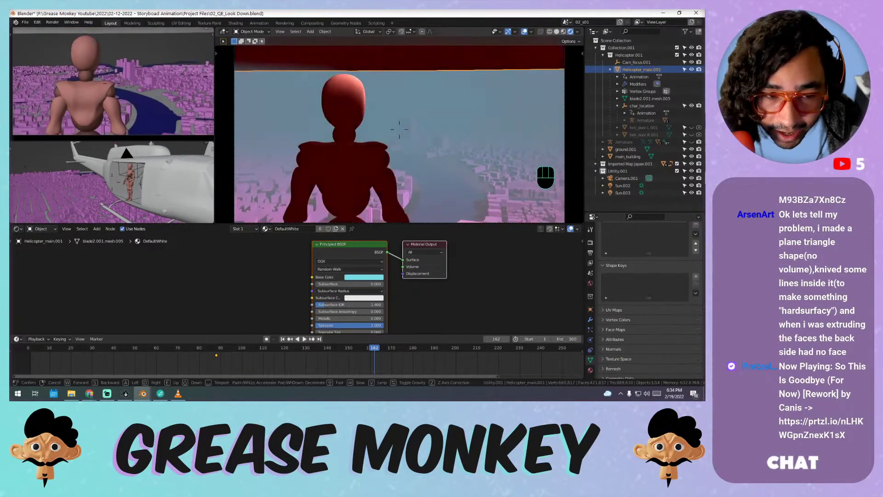
key(Return)
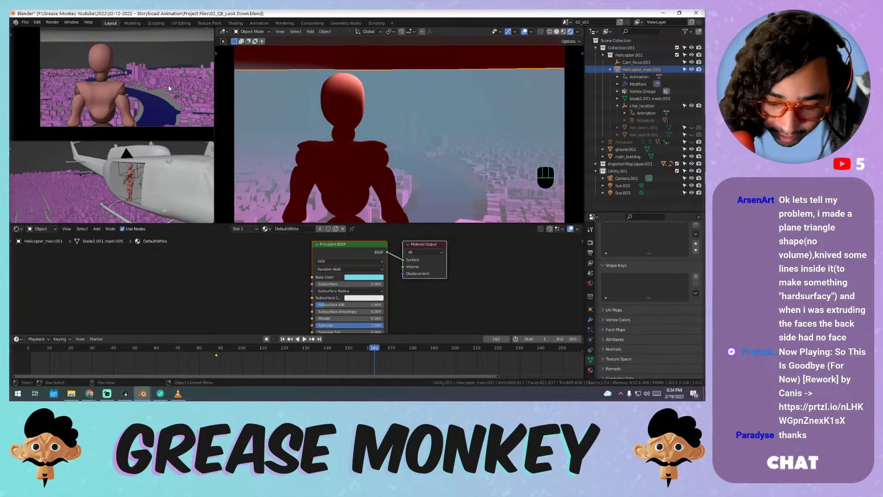
- Fit the whole camera frame inside the small camera viewport
key(shift+Home)
key(shift+slash)
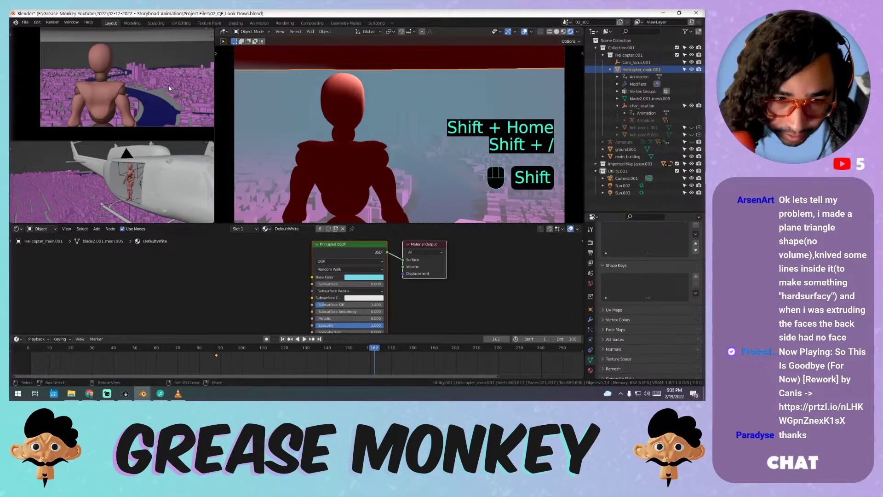
key(Home)
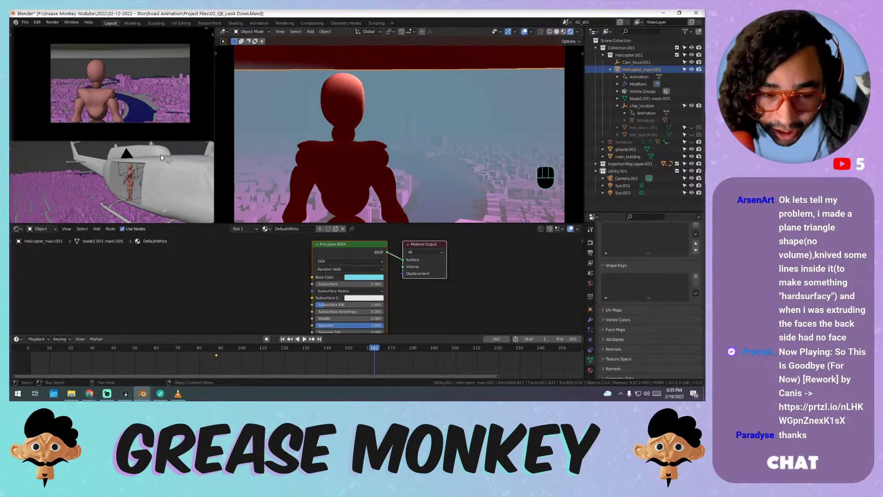
- Select the camera and fly it with walk navigation to a downward point-of-view shot of the character's hands and feet at the helicopter door
click(565, 59)
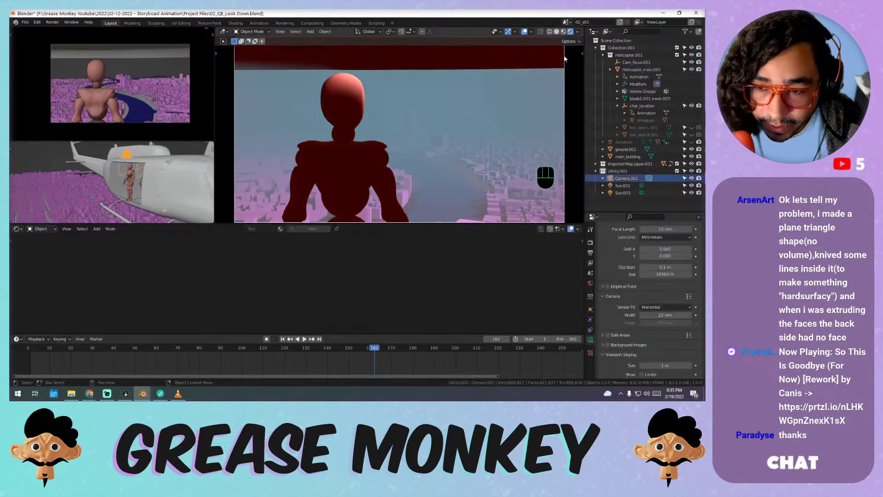
key(shift+grave)
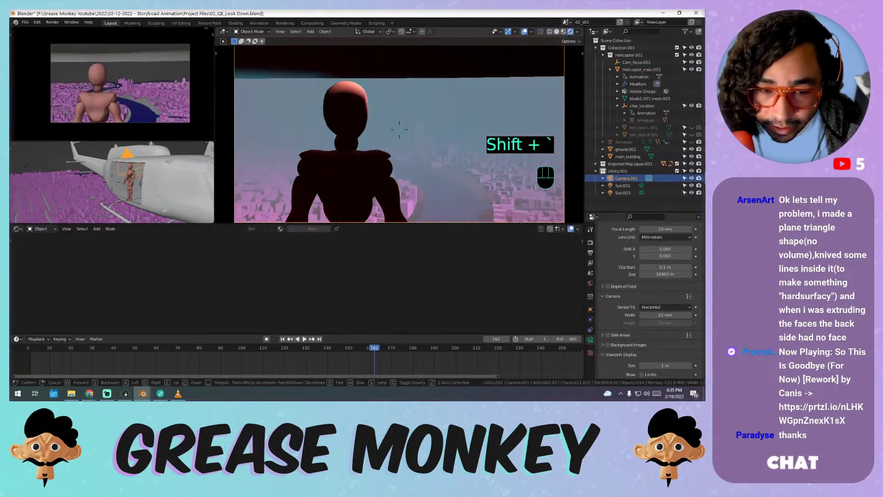
key(w)
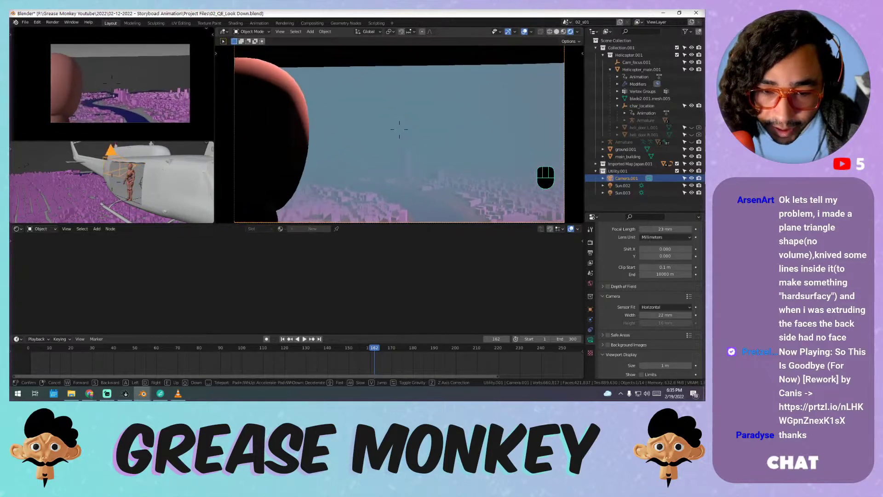
key(w)
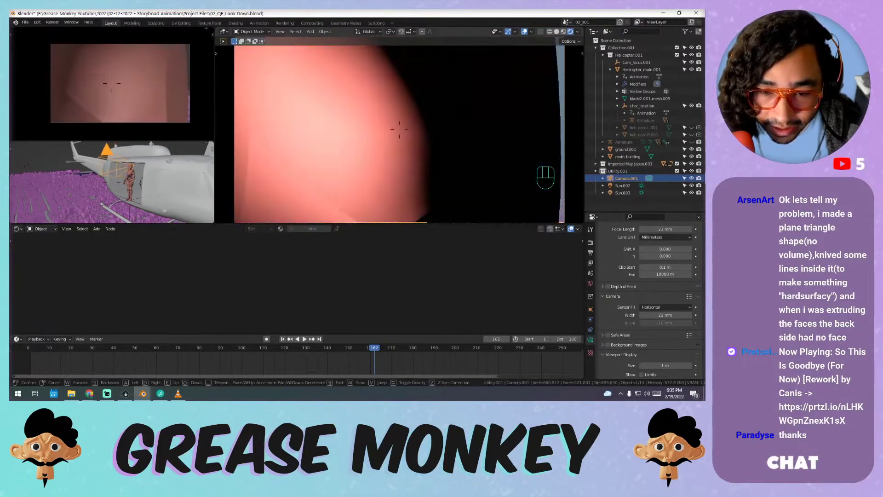
key(s)
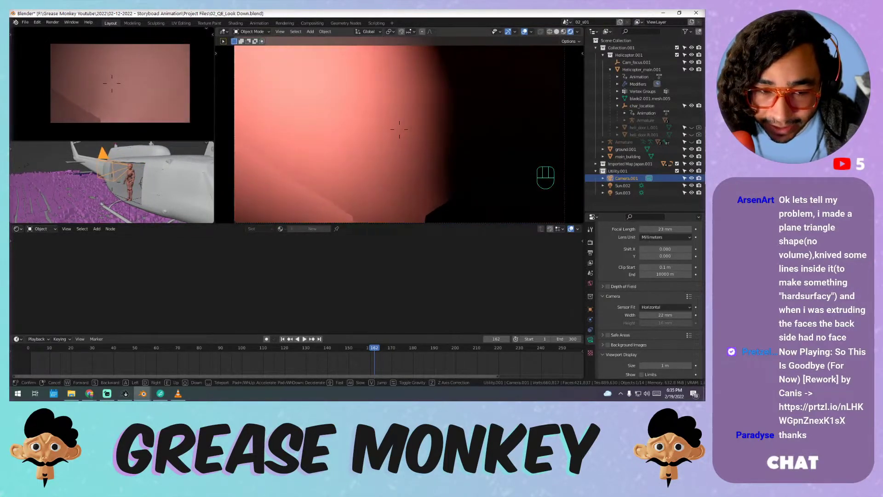
key(w)
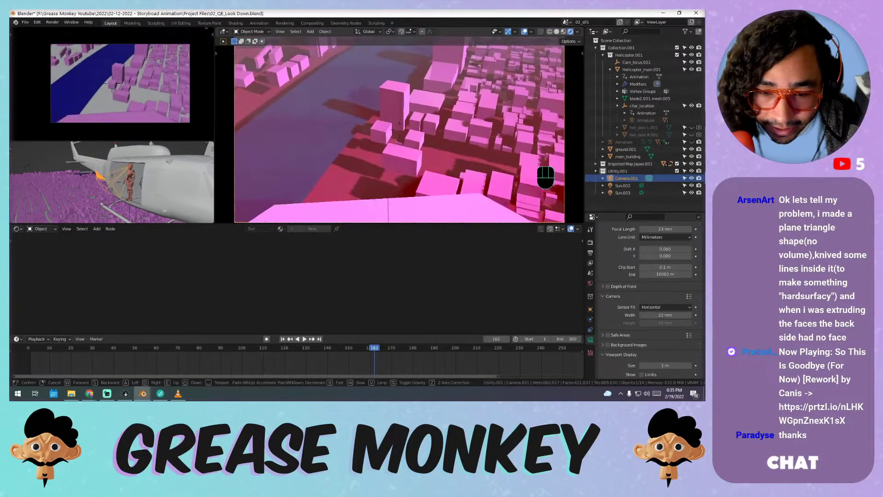
key(s)
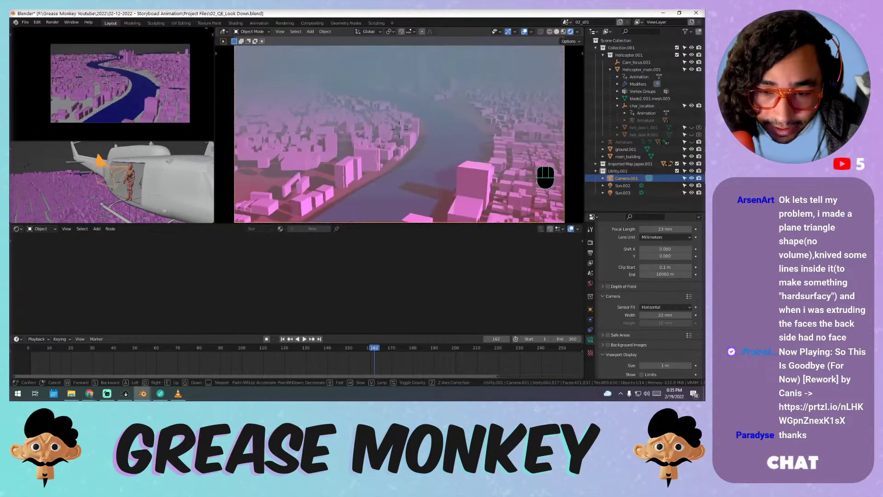
key(s)
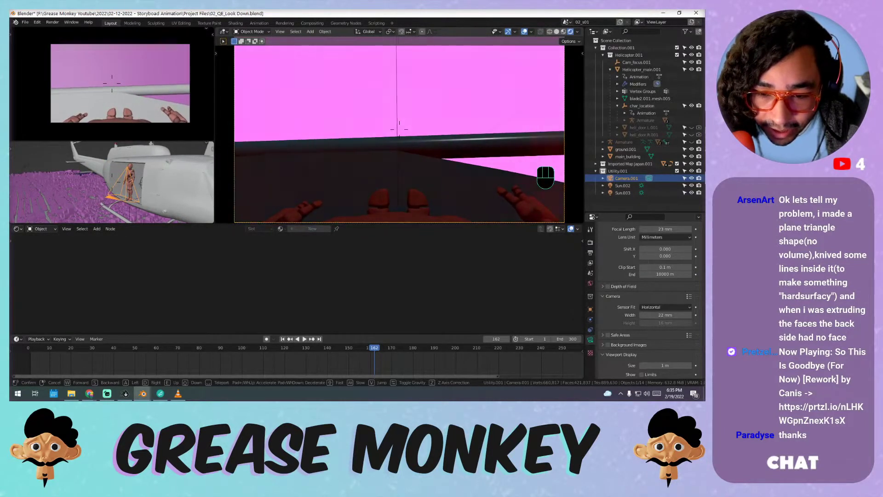
click(399, 130)
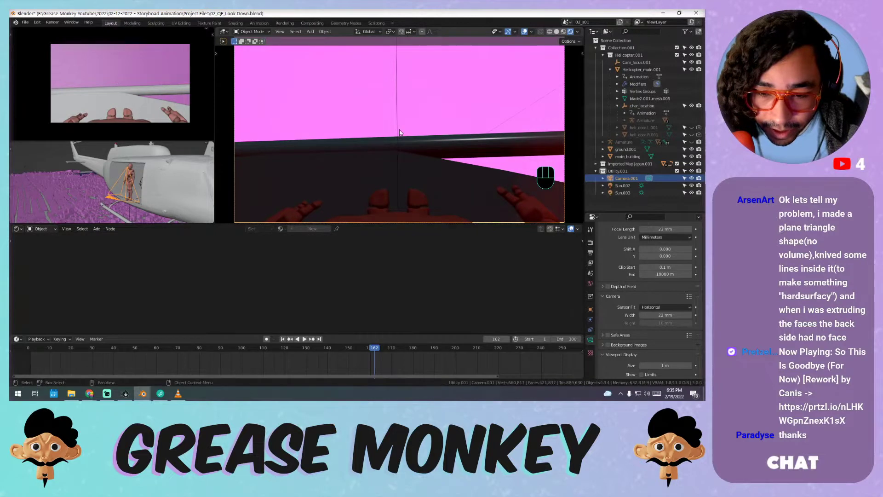
- Shift the camera frame slightly in the main viewport and fine-tune the look-down angle with walk navigation
middle_drag(399, 133, 398, 137)
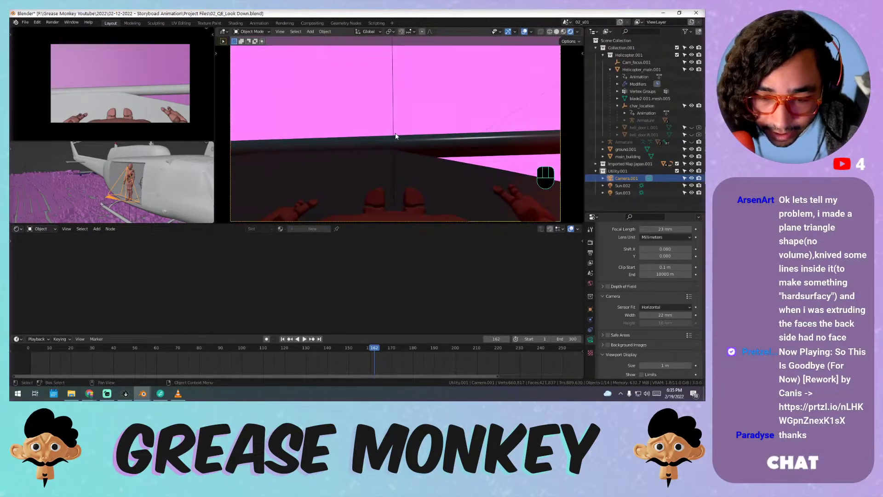
key(shift+grave)
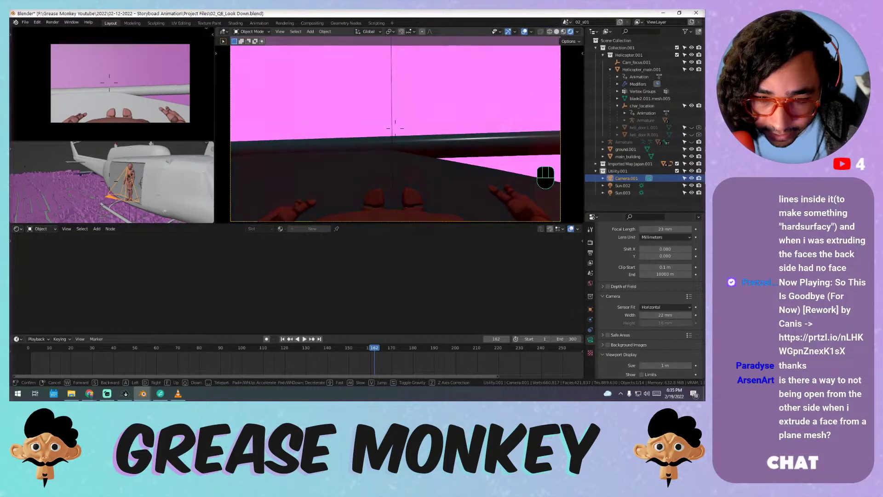
click(399, 133)
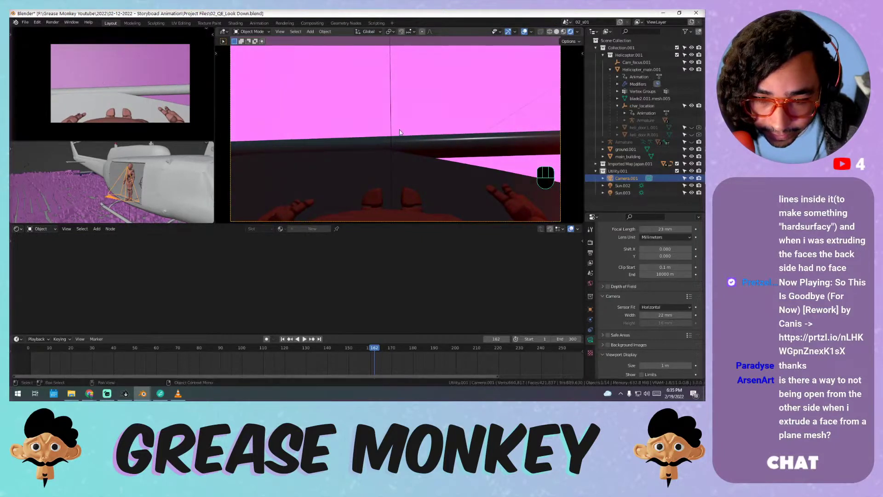
key(shift+grave)
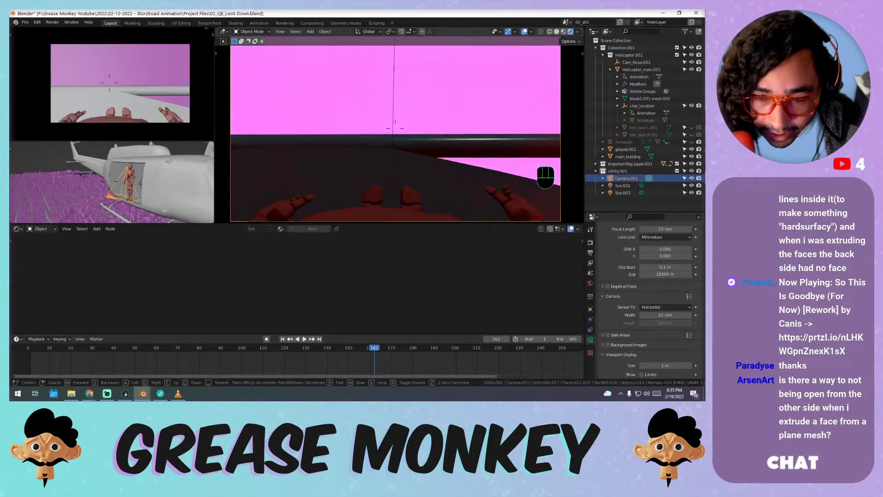
click(394, 127)
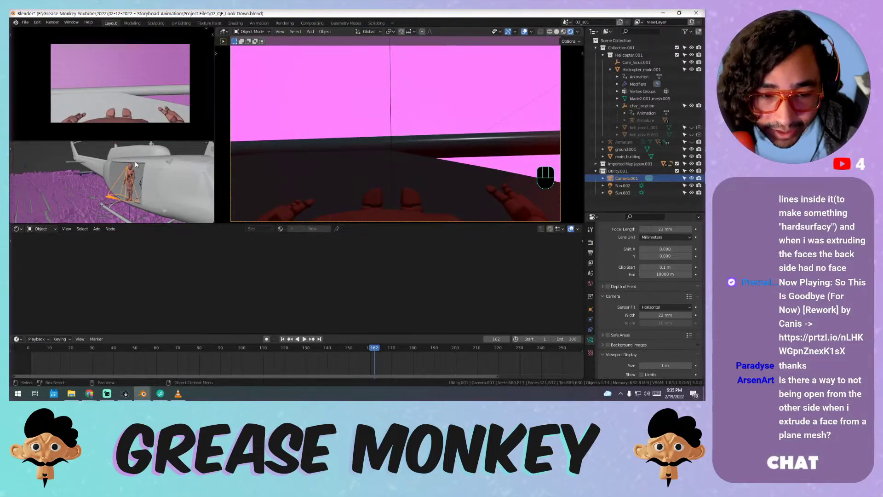
- Select the character's armature in the scene hierarchy, collapsing Helicopter_main.001 and expanding the armature to show its child objects
click(121, 125)
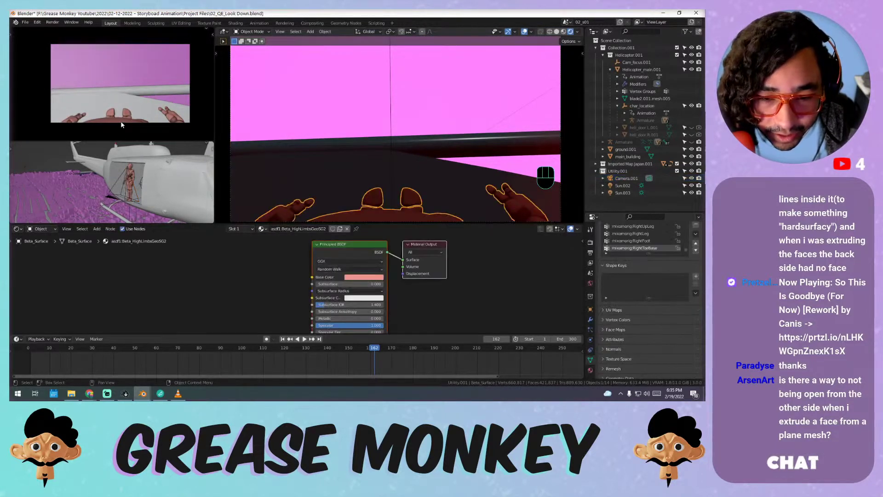
click(627, 142)
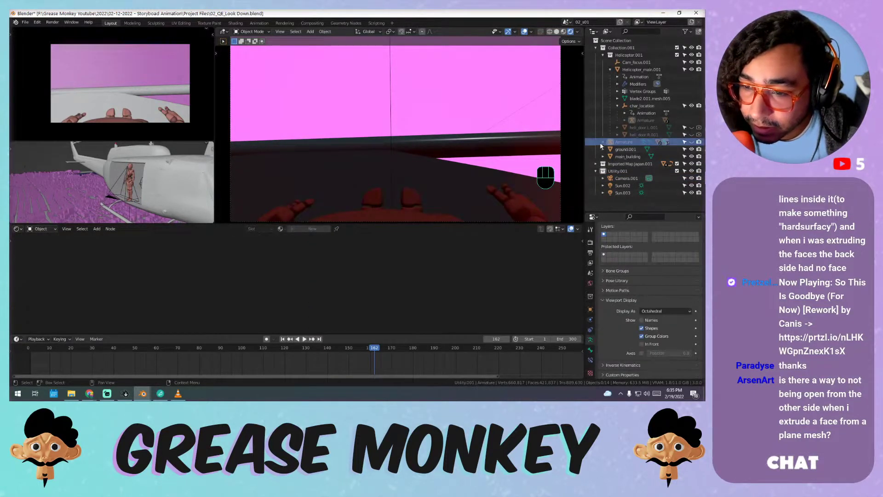
click(611, 69)
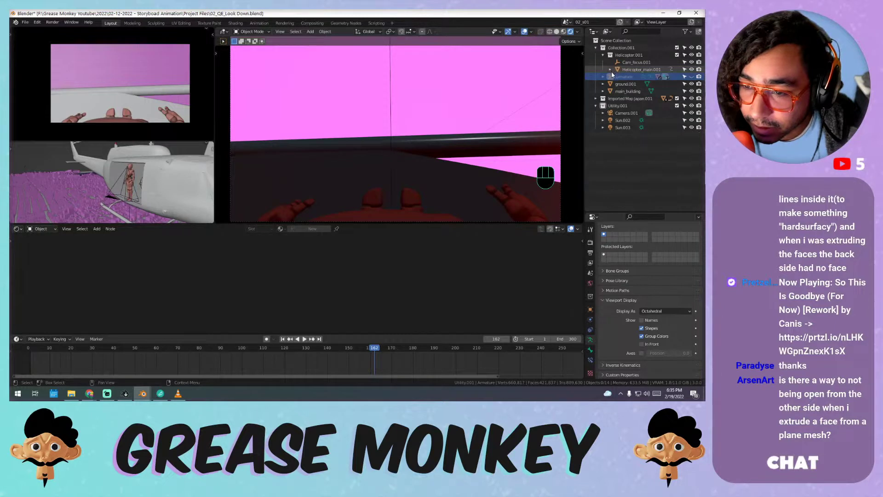
click(603, 76)
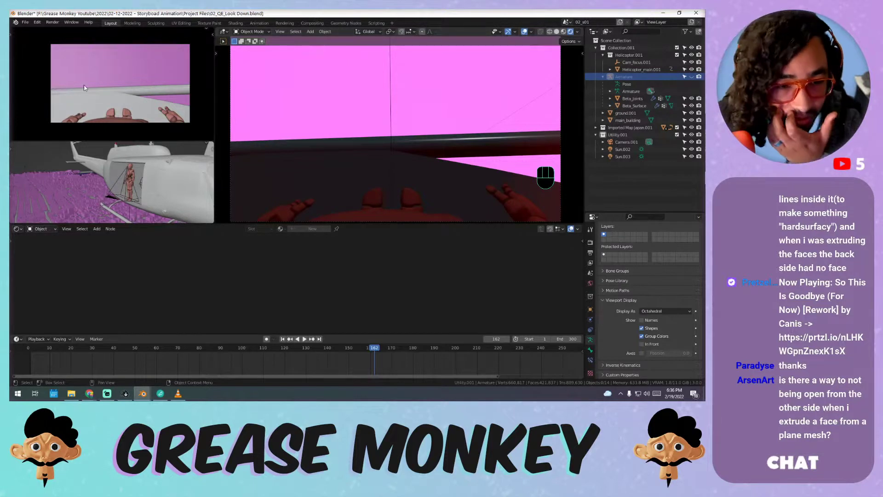
click(413, 190)
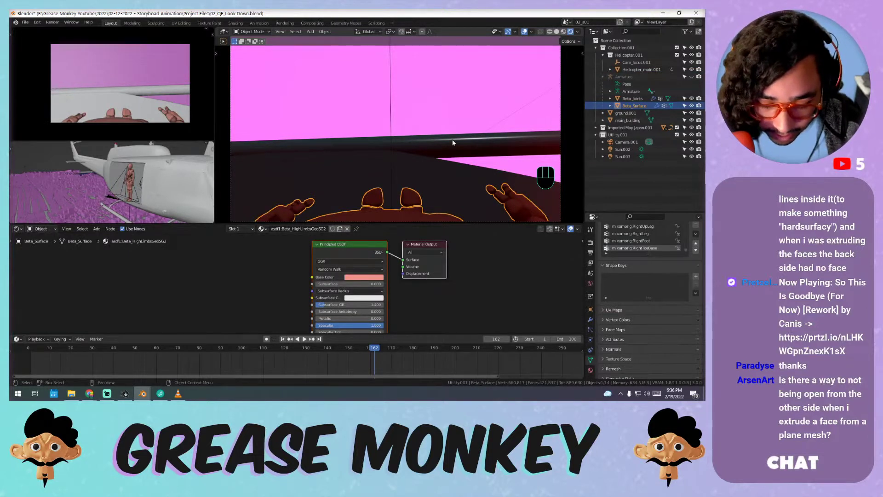
key(g)
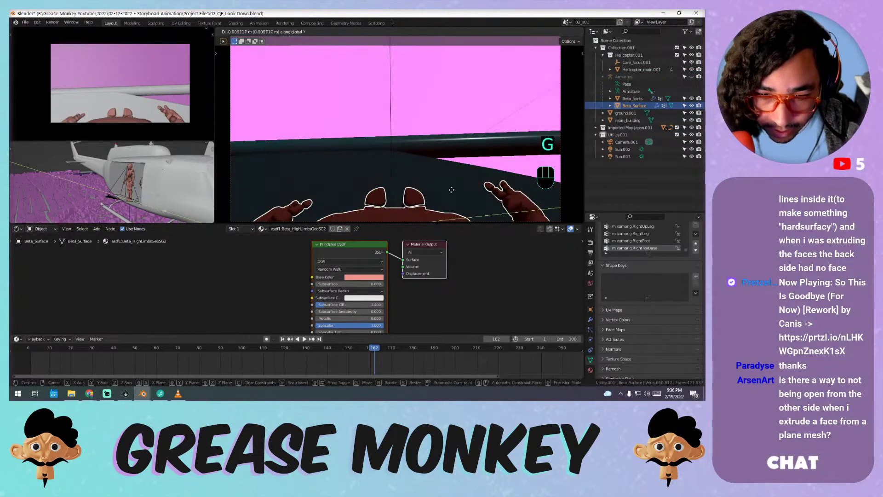
click(453, 97)
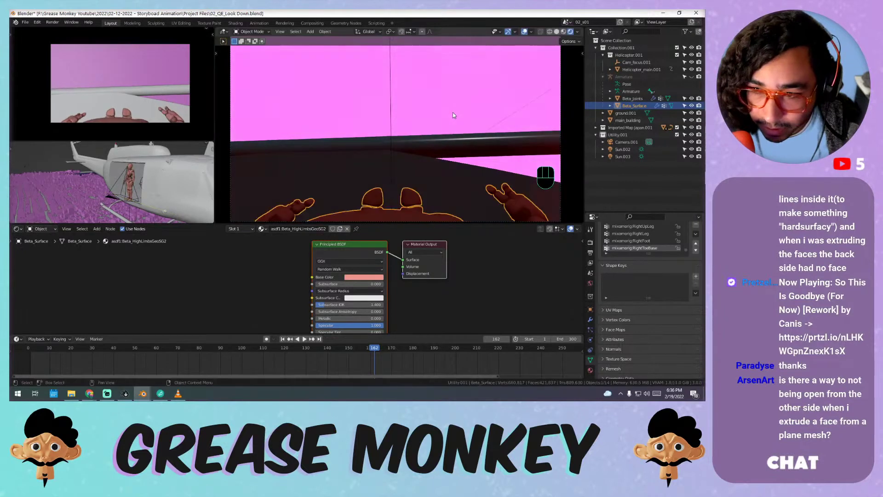
- Unhide and select the character's armature, and move it horizontally toward the helicopter door's edge with the Z axis locked
click(624, 76)
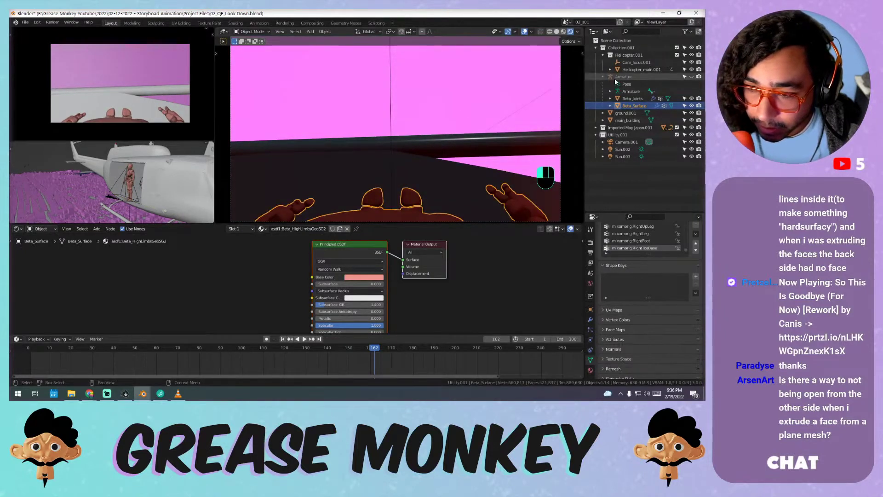
click(623, 78)
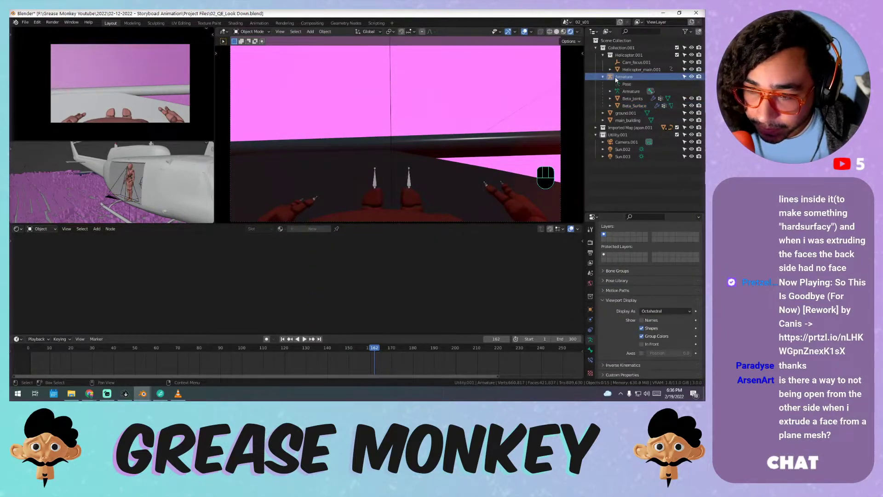
key(g)
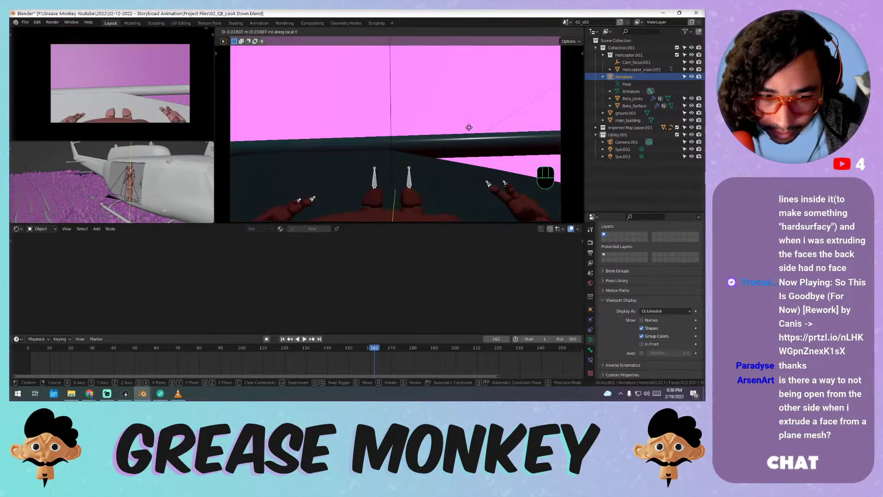
click(438, 135)
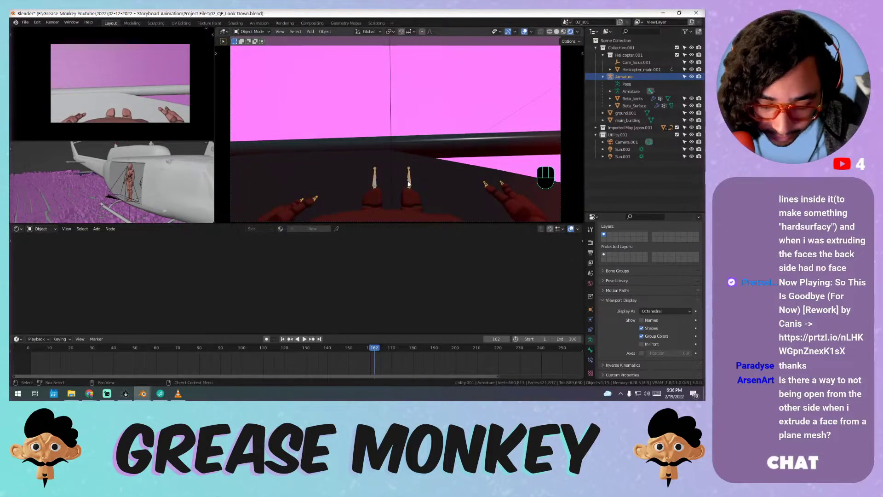
key(g)
key(shift+z)
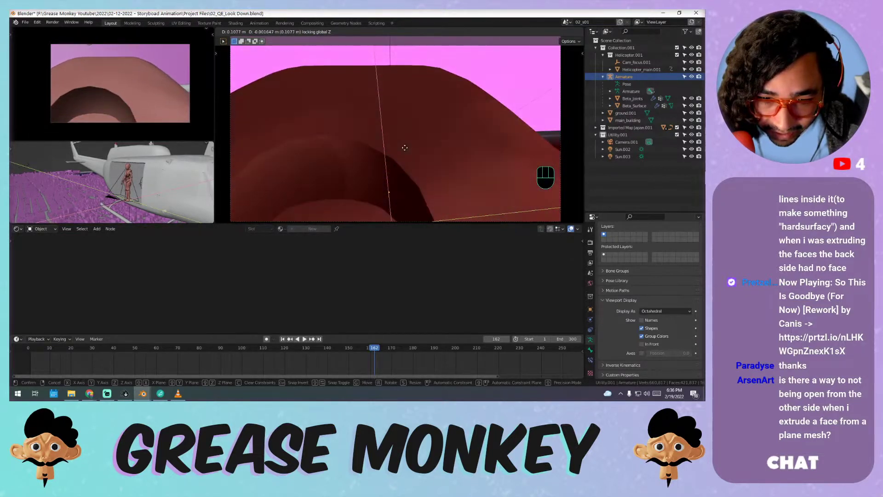
click(406, 151)
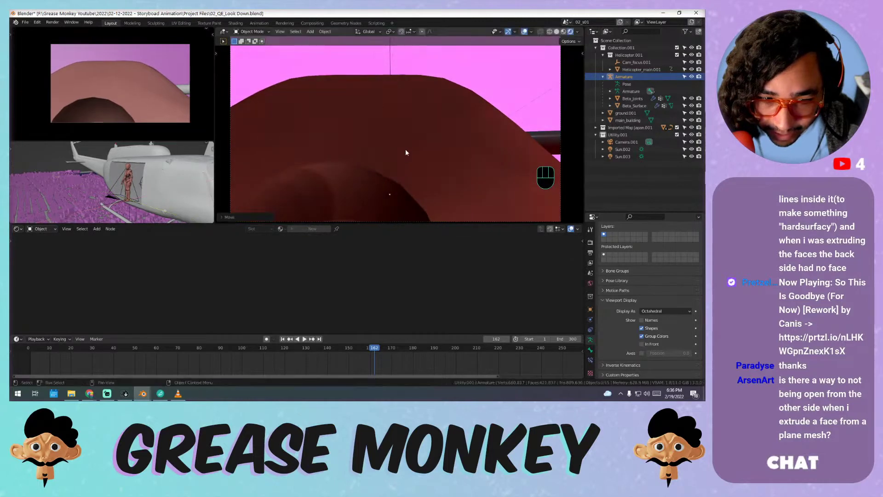
- Check the feet in the close-up side viewport and move the armature again with Z locked so the toes overhang the door sill
middle_drag(198, 180, 175, 189)
scroll(132, 198, up, 8)
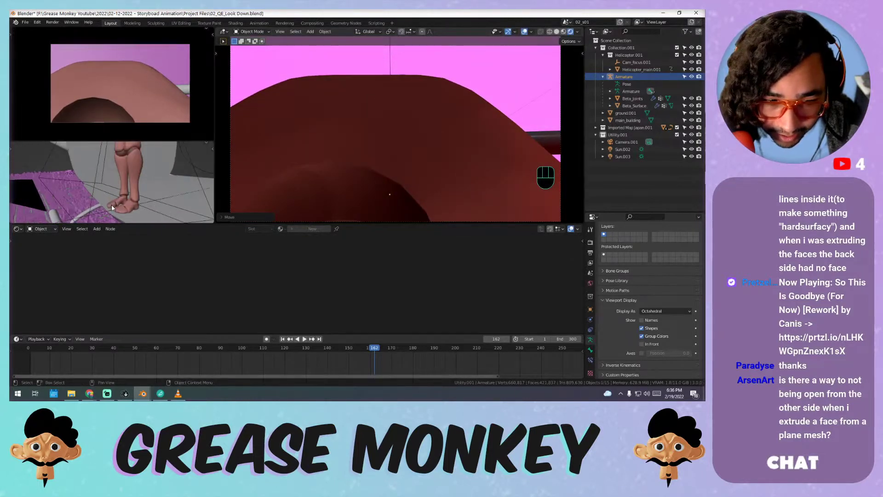
scroll(115, 210, up, 1)
scroll(133, 203, up, 2)
middle_drag(134, 202, 130, 177)
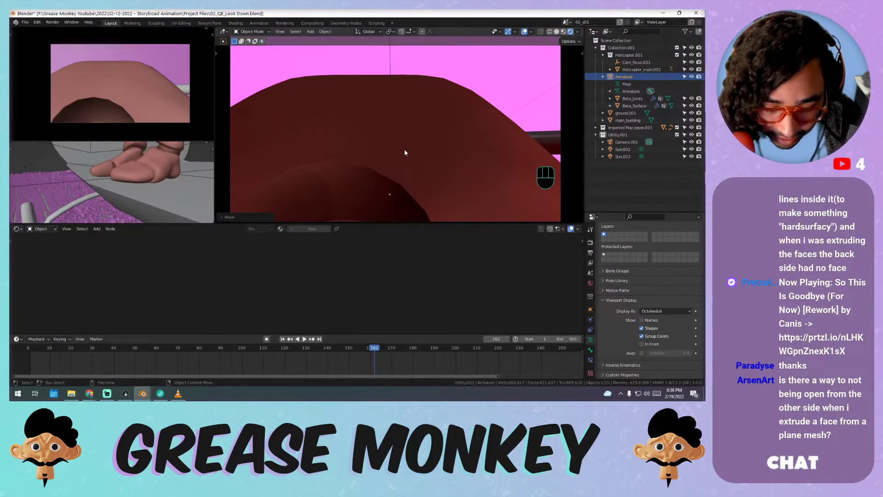
key(g)
key(shift+z)
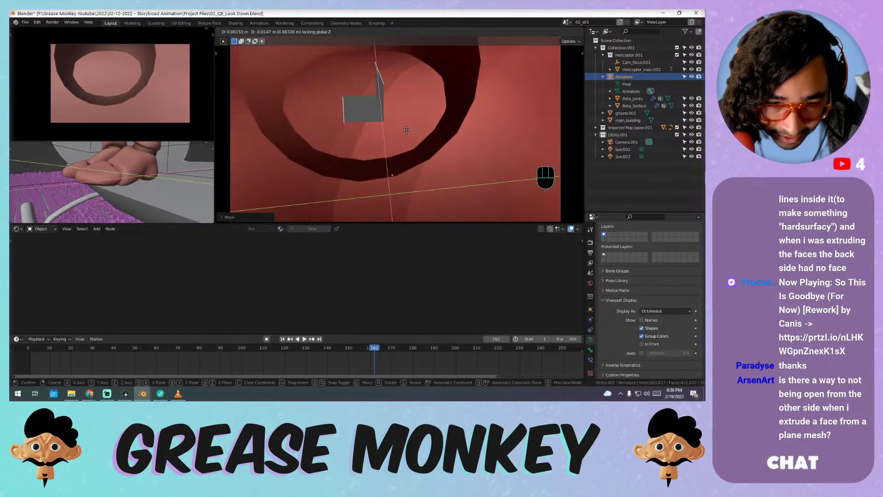
click(408, 130)
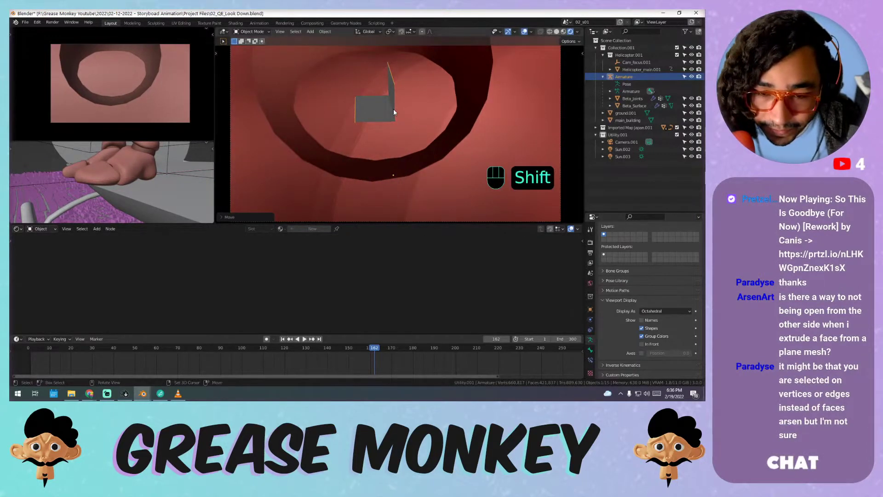
- Fly the camera with walk navigation back to a look-down view of the hands, feet and landing skid
key(shift+grave)
key(w)
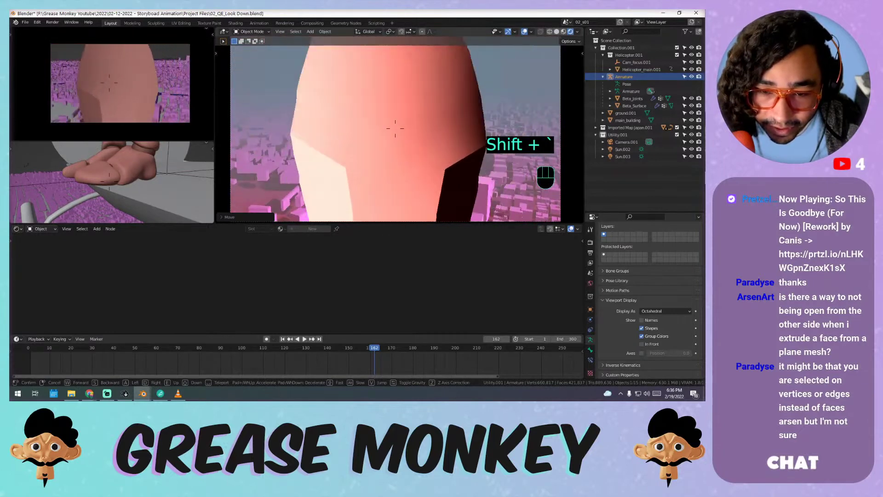
key(s)
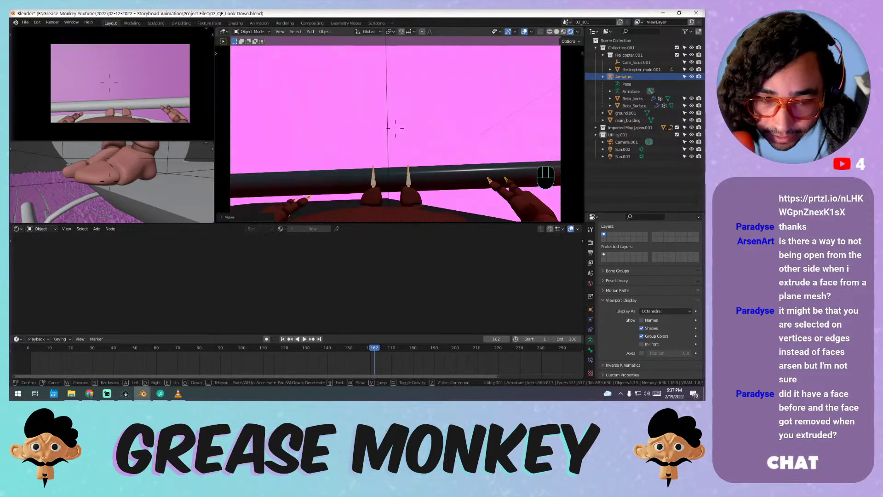
click(427, 115)
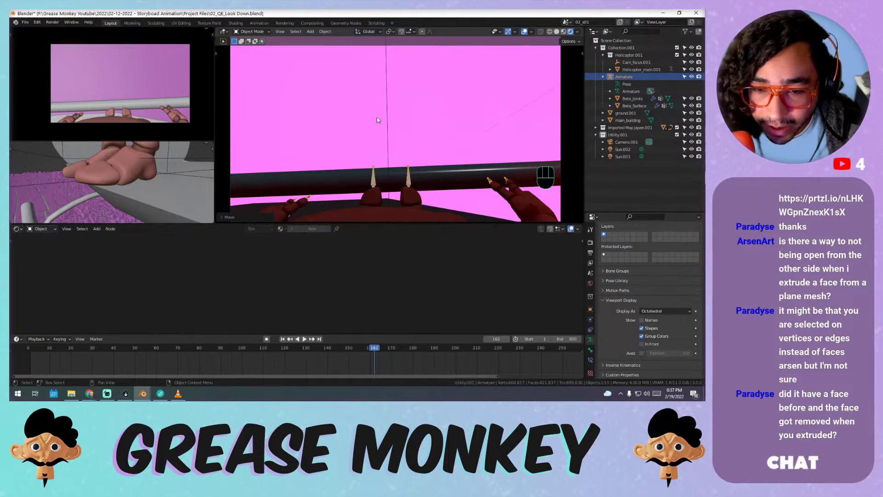
- Snap the 3D cursor to the centre of main_building's roof face and make the cursor visible in the viewport
click(392, 122)
key(KP_Decimal)
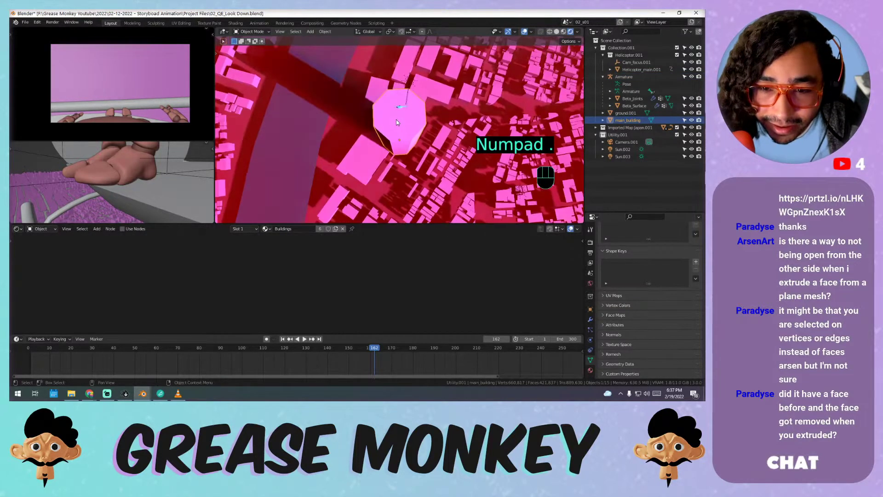
mouse_move(384, 125)
middle_down()
mouse_move(408, 103)
mouse_move(386, 113)
middle_up()
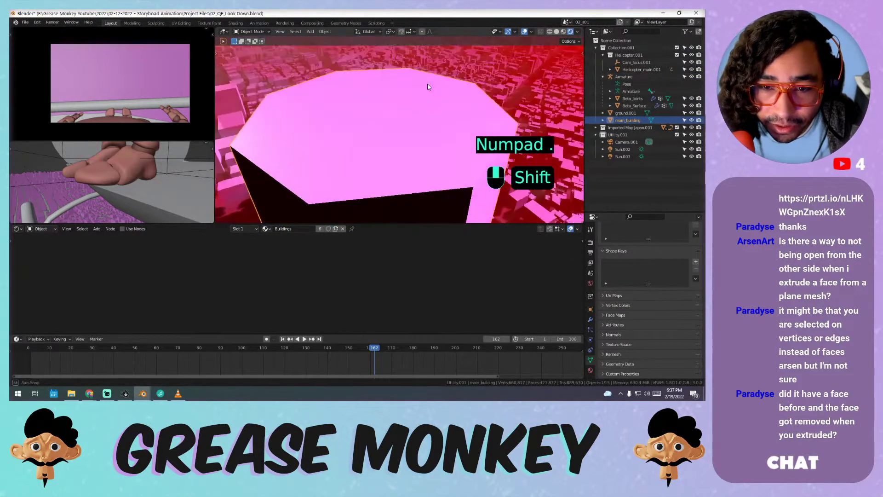
key(Tab)
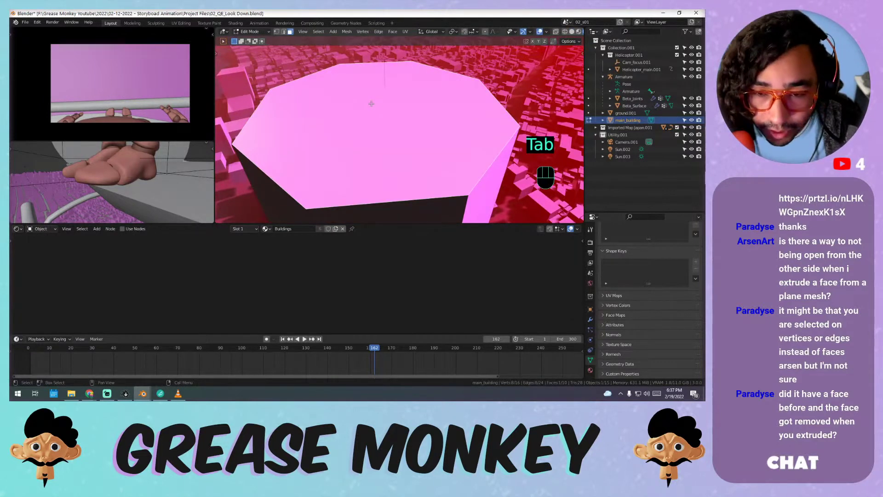
key(3)
key(shift+s)
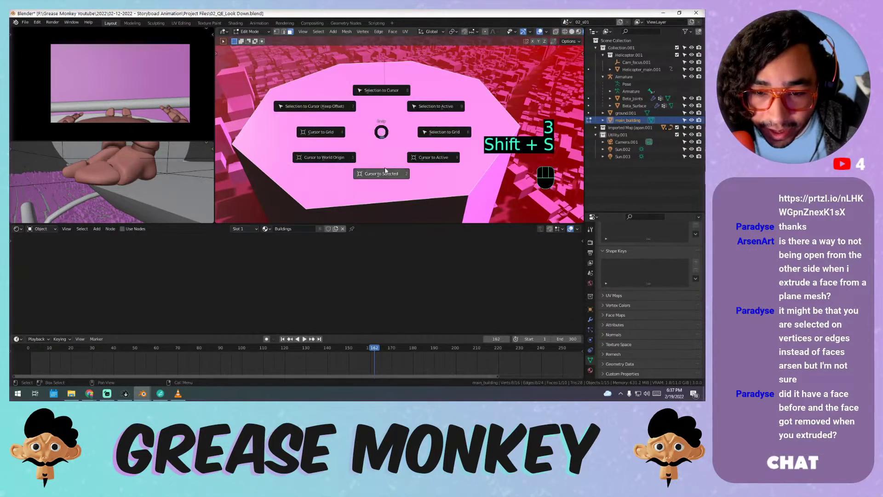
click(381, 174)
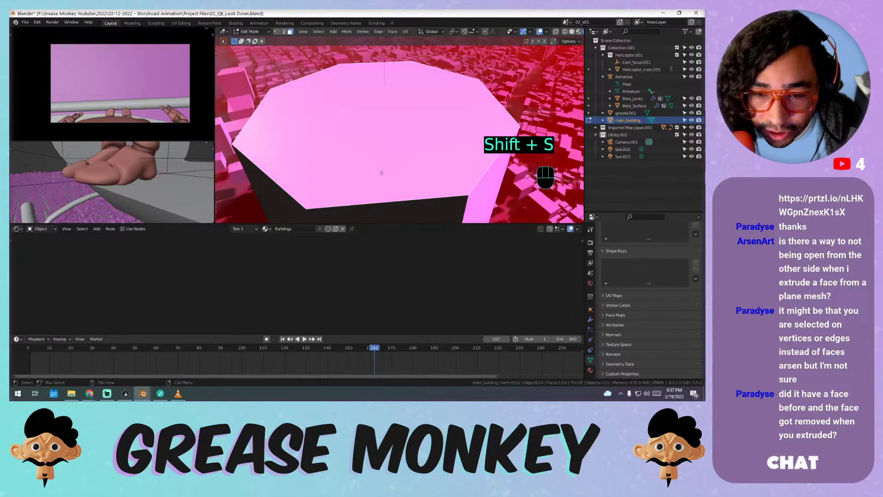
click(547, 32)
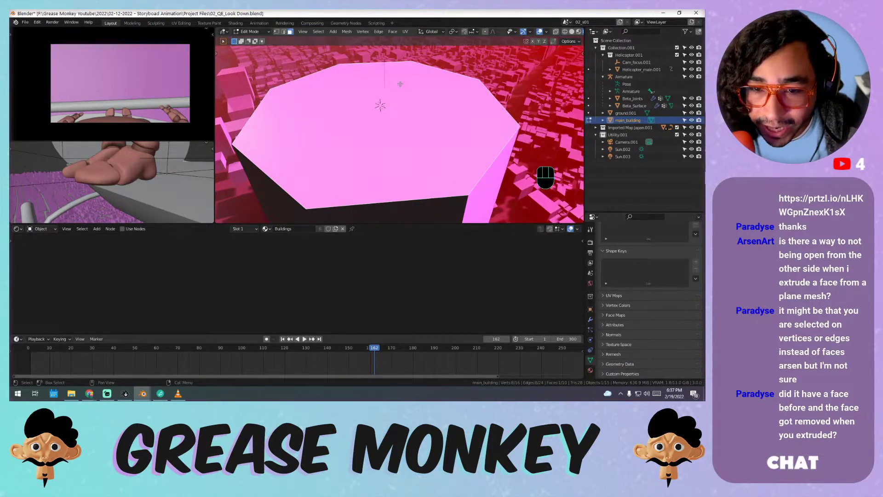
- Leave mesh editing and add a text object at the 3D cursor on the roof of the main building
key(shift+a)
key(Escape)
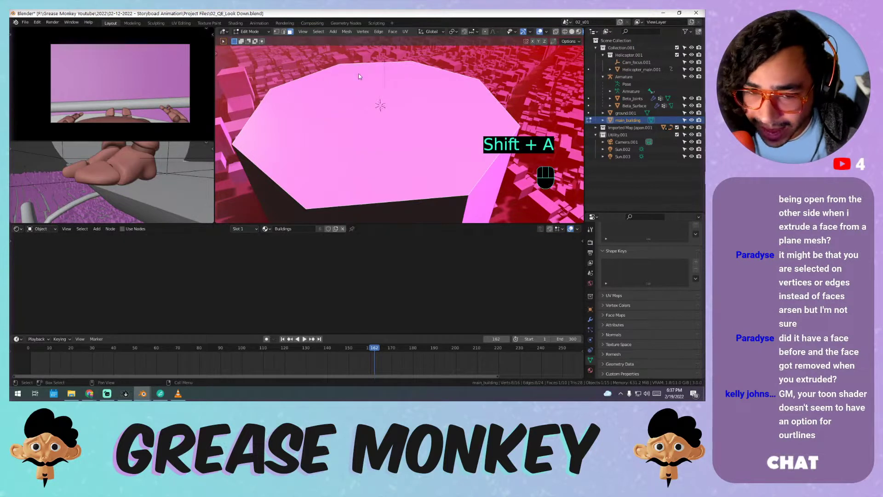
key(Tab)
key(shift+a)
mouse_move(353, 81)
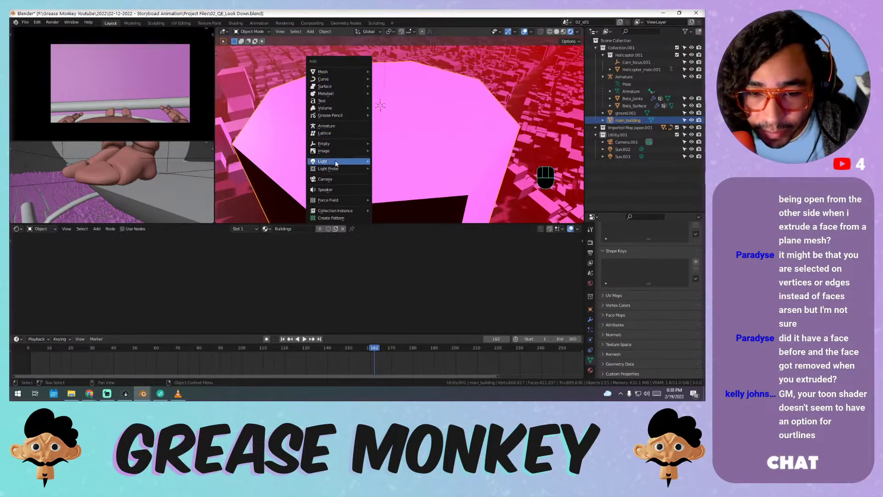
click(329, 101)
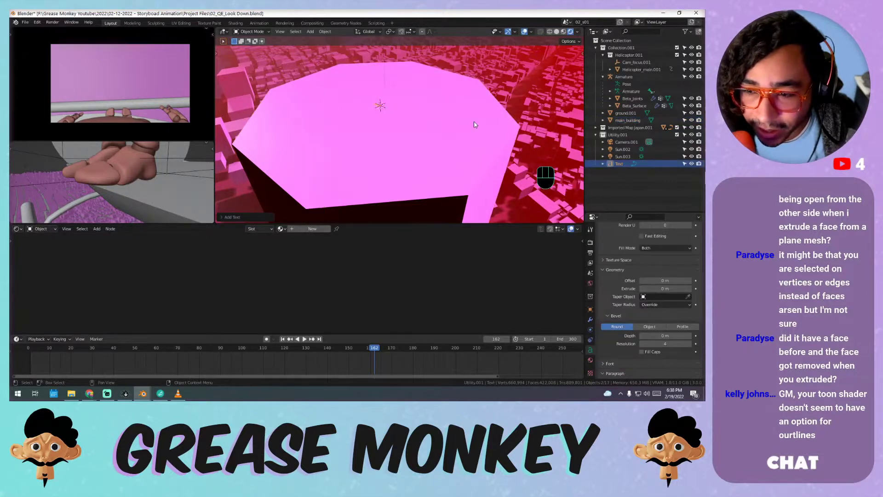
key(KP_Decimal)
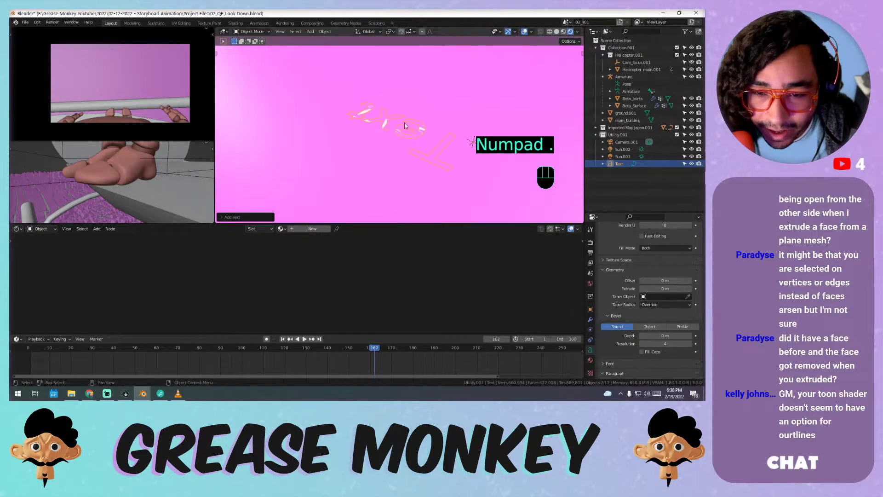
- Replace the text object's default wording with a capital "H"
key(Tab)
key(BackSpace)
key(BackSpace)
key(BackSpace)
key(BackSpace)
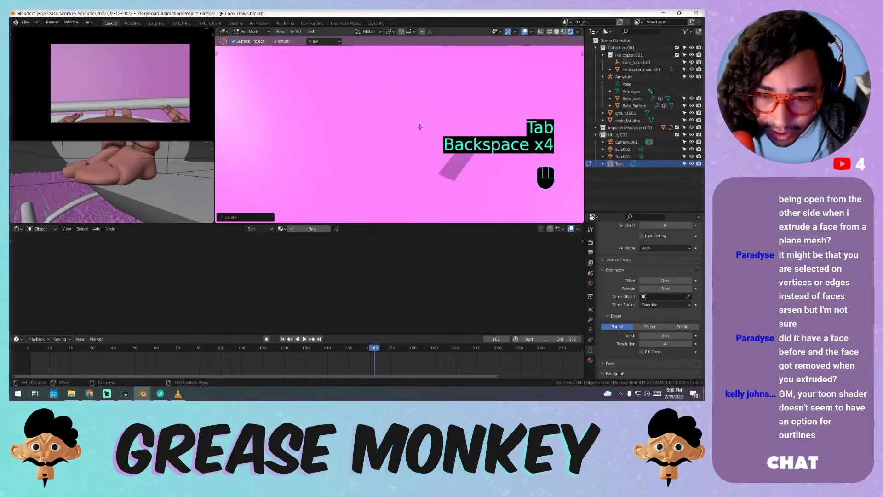
text(H)
key(Tab)
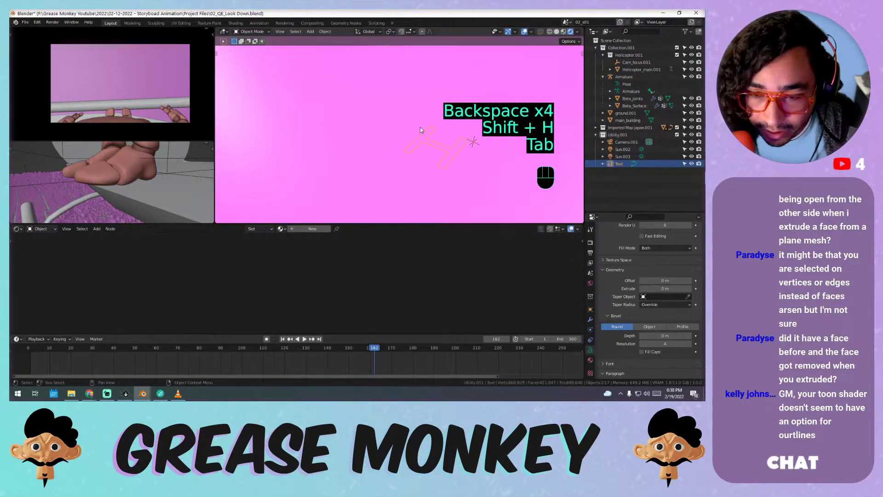
- Raise the H slightly above the roof along the global Z axis and set its horizontal alignment to Center
key(g)
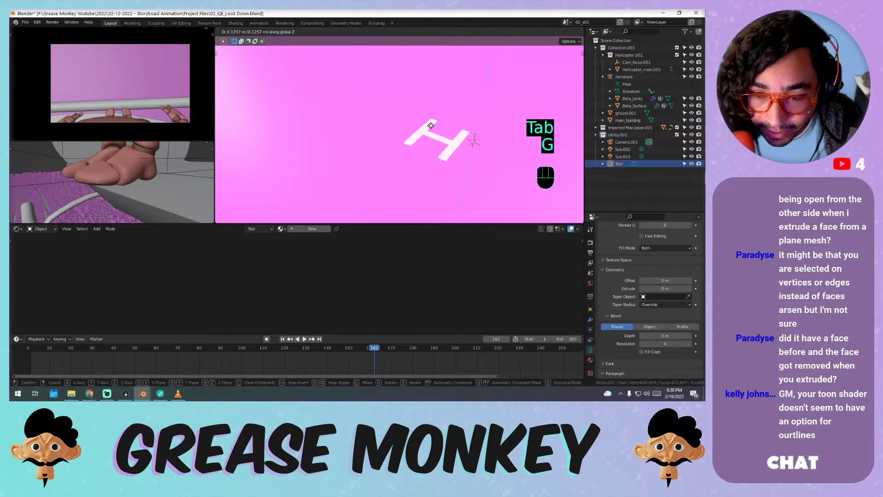
click(478, 141)
scroll(636, 320, down, 5)
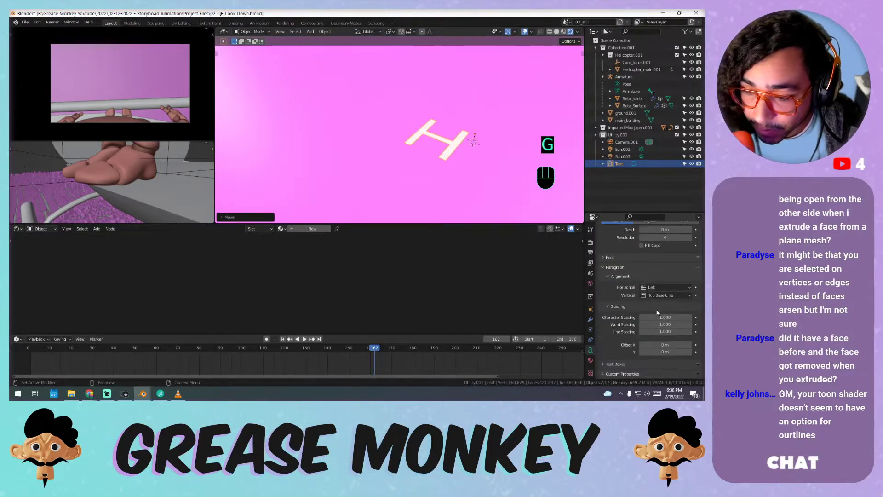
click(659, 286)
click(660, 303)
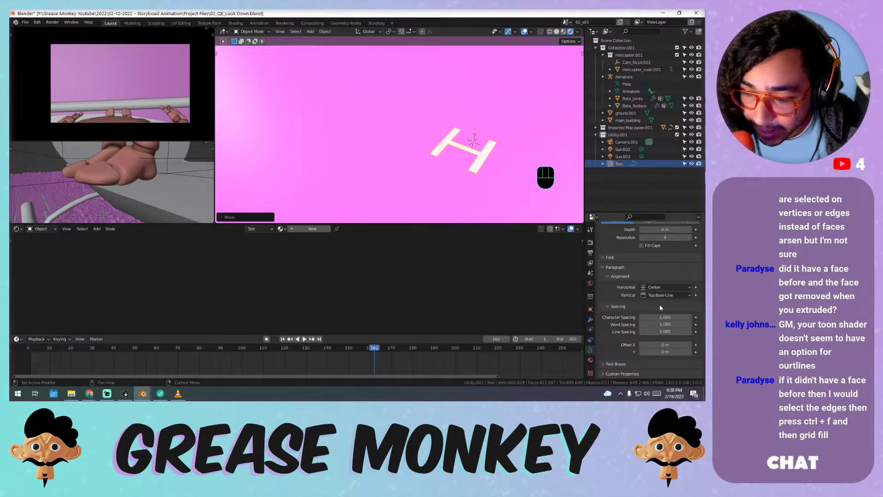
- Look through the text's Font settings, and collapse its Spacing and Alignment settings
click(616, 258)
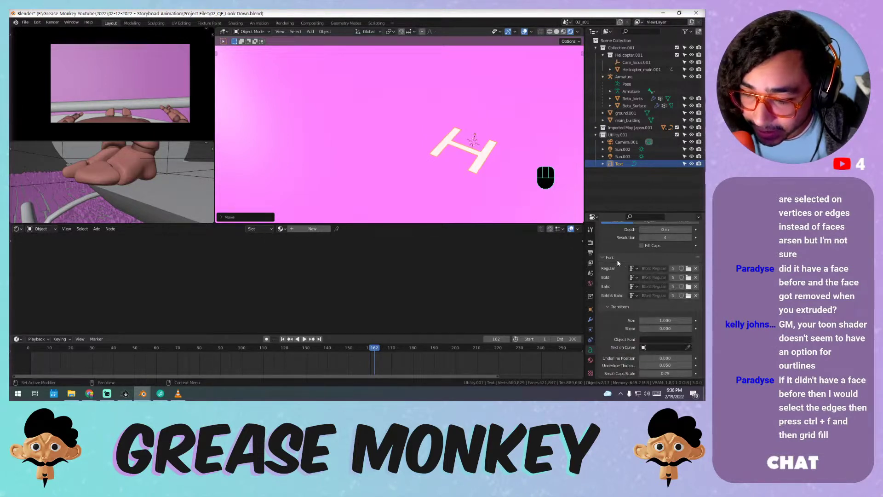
click(616, 260)
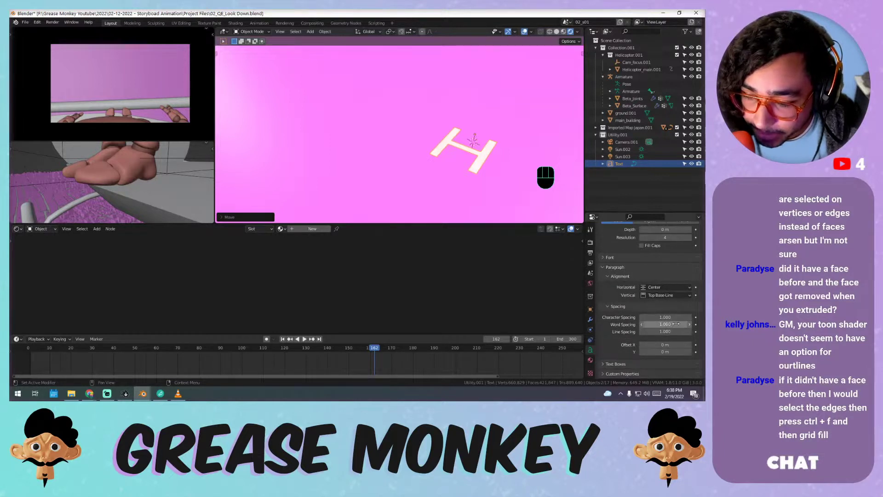
click(634, 308)
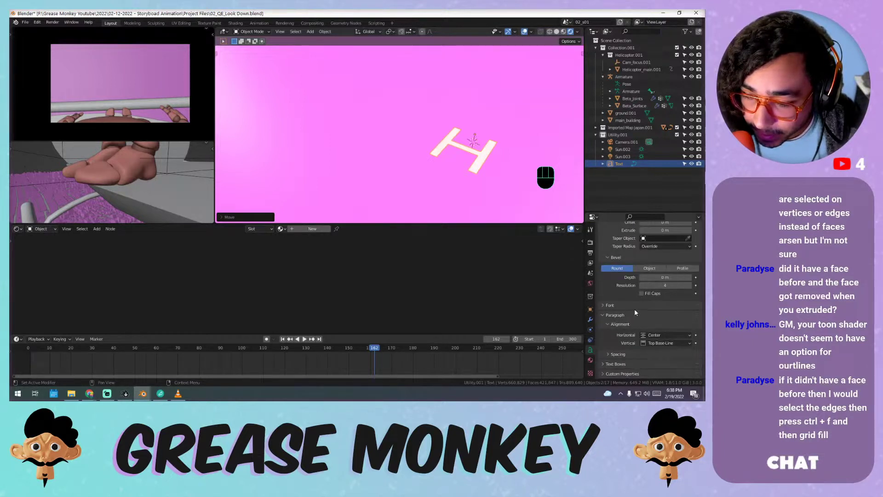
click(628, 324)
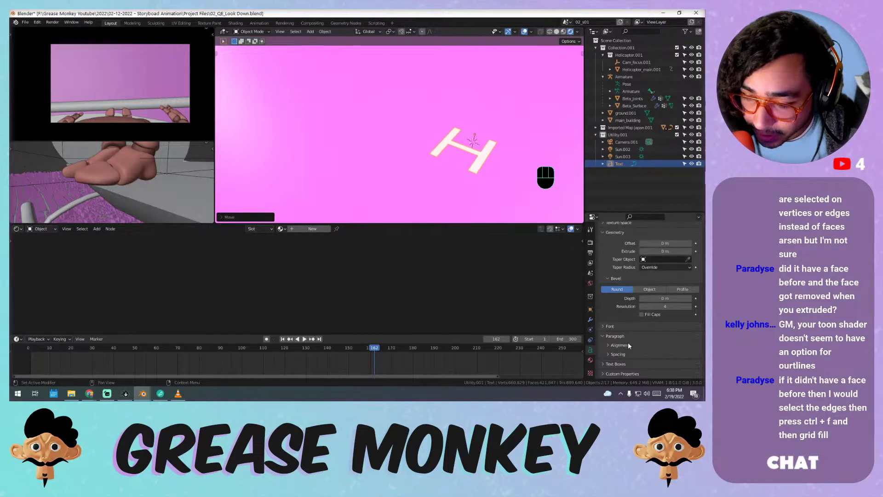
- Expand the text's Font settings and set the H's size to 50
click(629, 328)
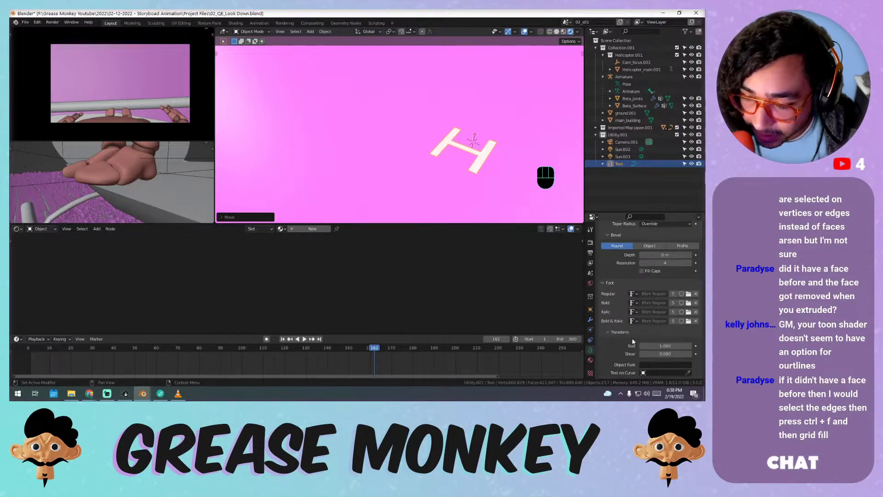
scroll(634, 339, down, 3)
scroll(640, 329, down, 2)
drag(665, 302, 705, 303)
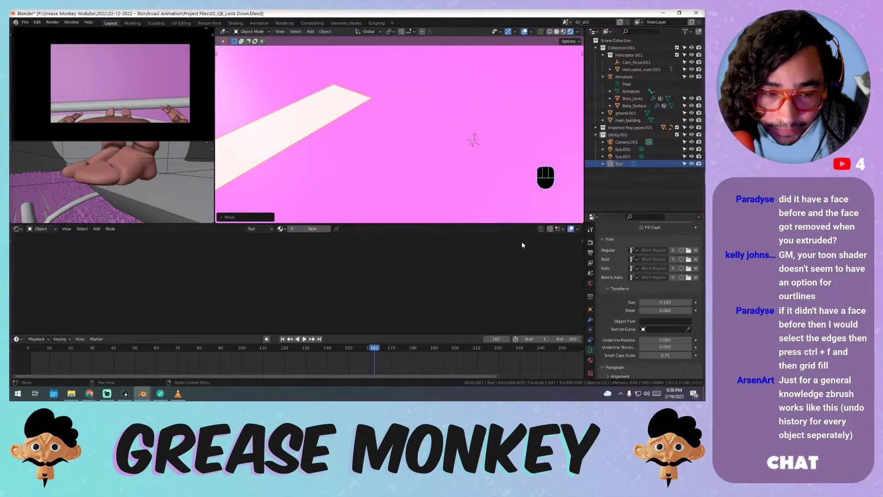
scroll(458, 143, down, 8)
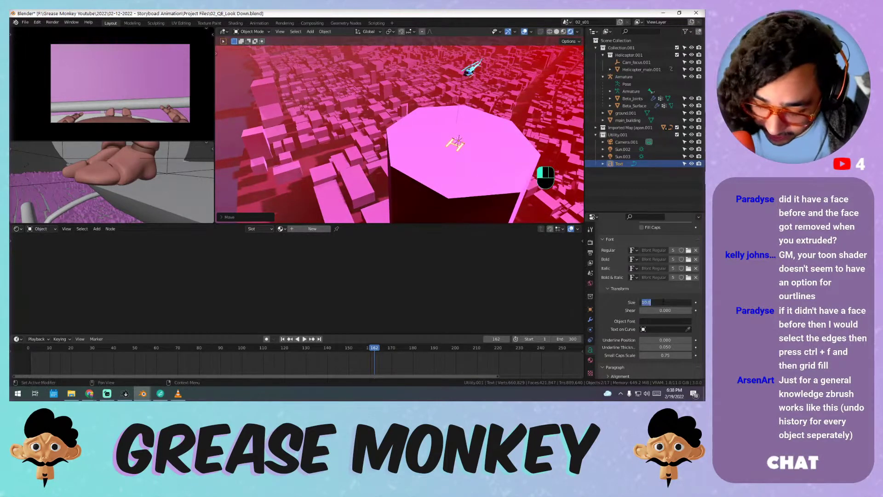
key(Return)
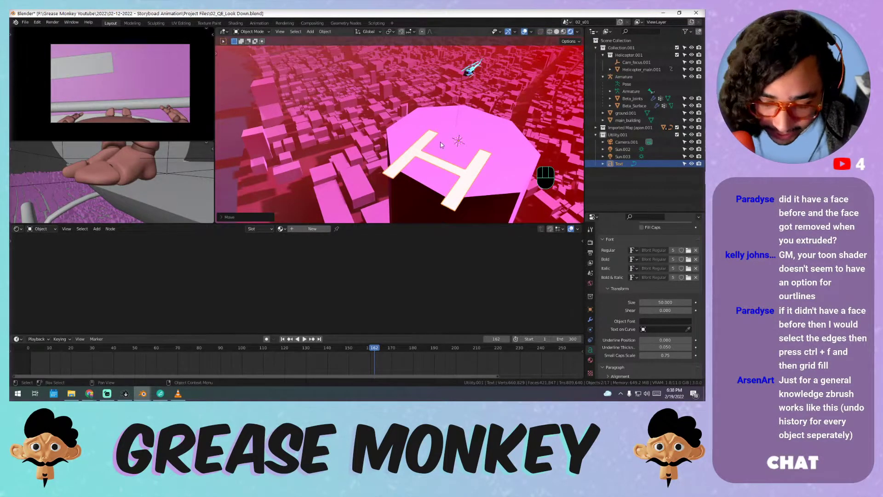
- Turn the H about the global Z axis and slide it across the roof plane to the middle of the octagonal roof
key(g)
key(shift+z)
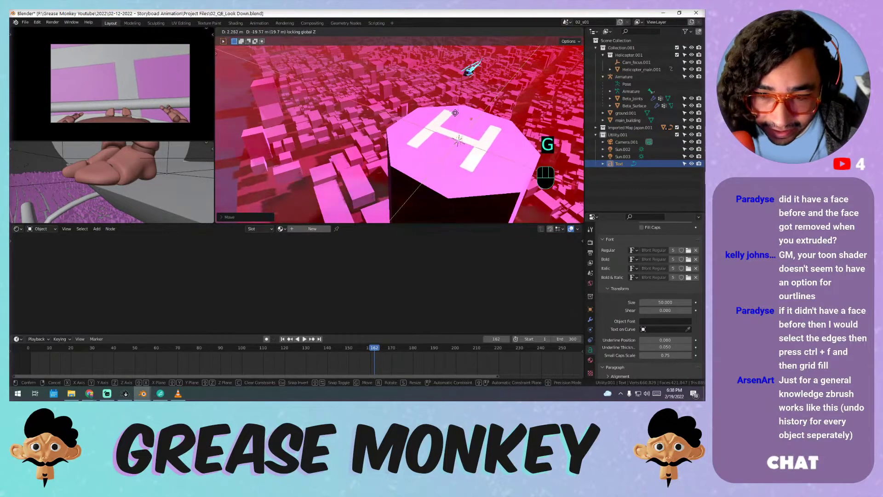
click(458, 115)
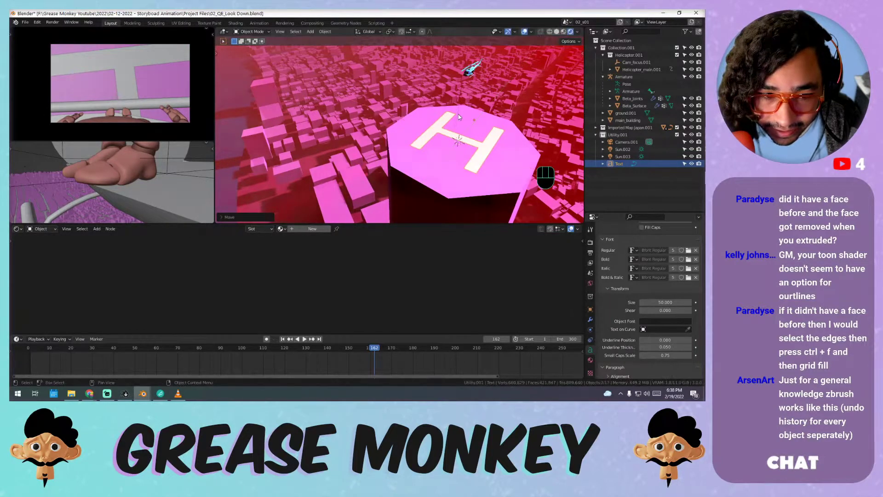
key(r)
key(z)
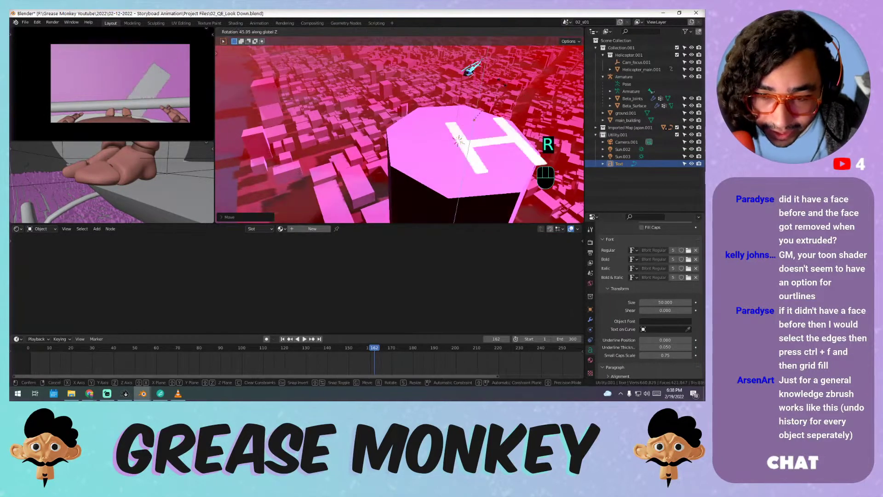
click(467, 91)
key(h)
key(ctrl+z)
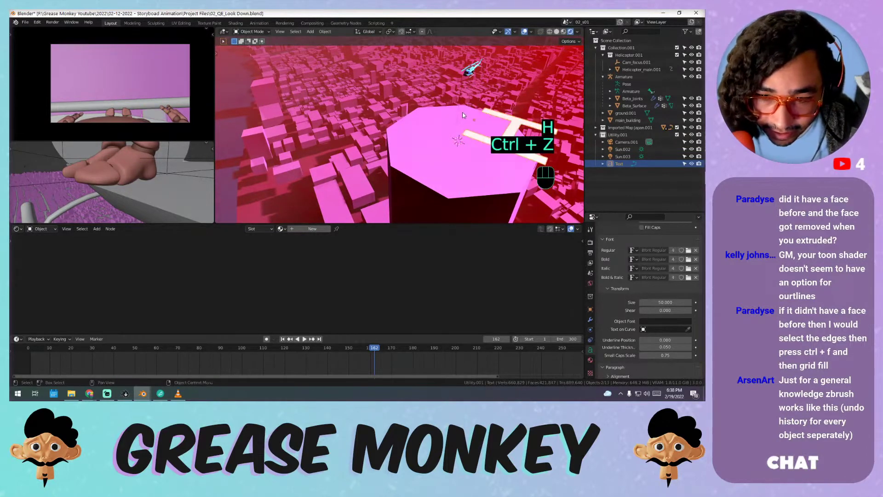
key(g)
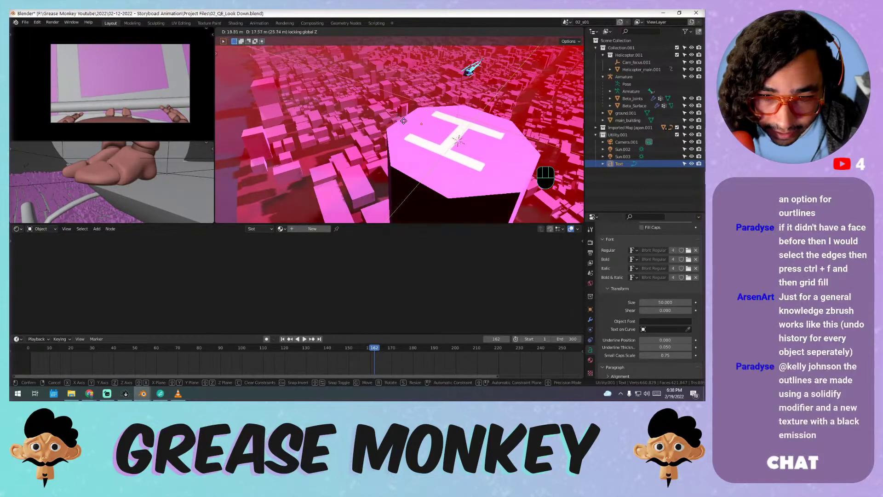
click(401, 122)
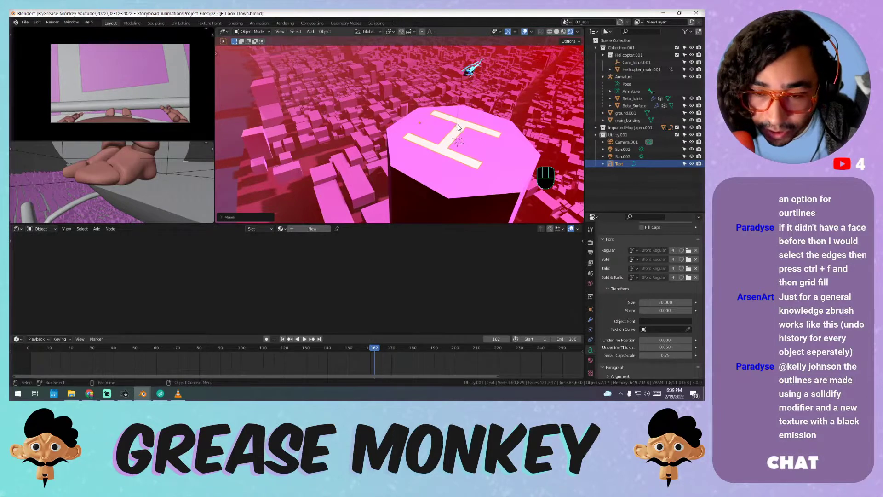
- Set the H's origin to its center of mass (volume)
key(shift+s)
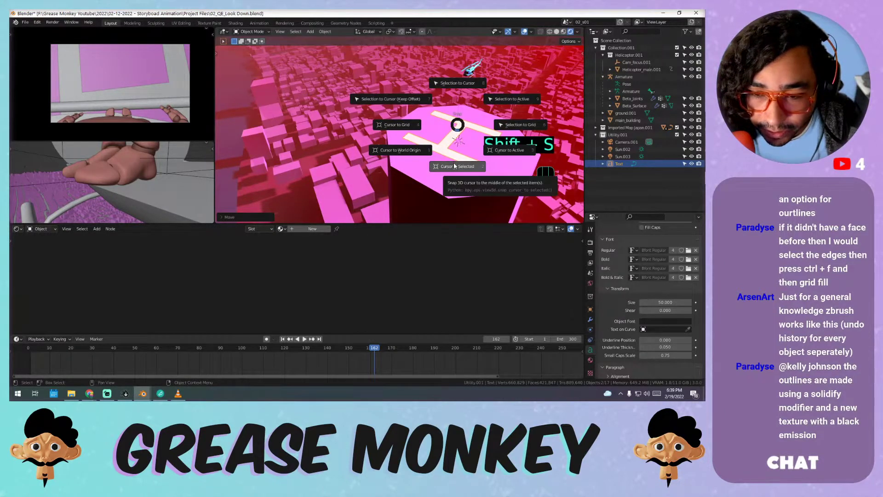
key(Tab)
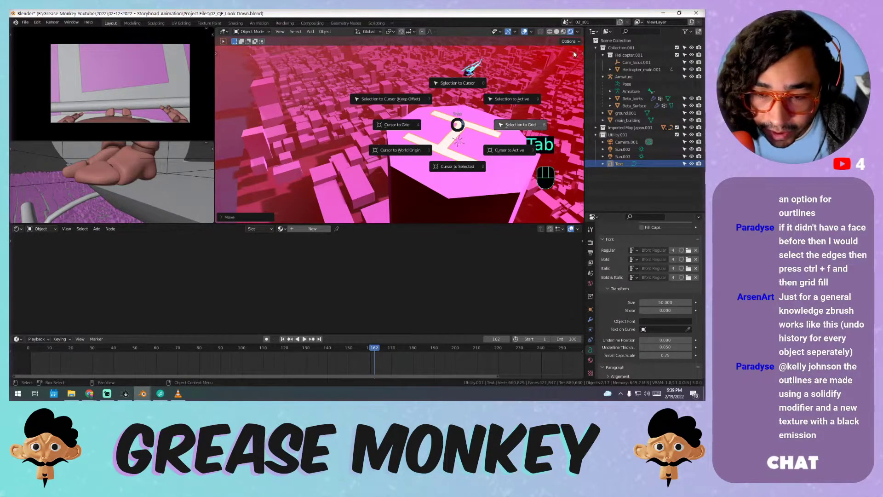
right_click(458, 130)
mouse_move(448, 150)
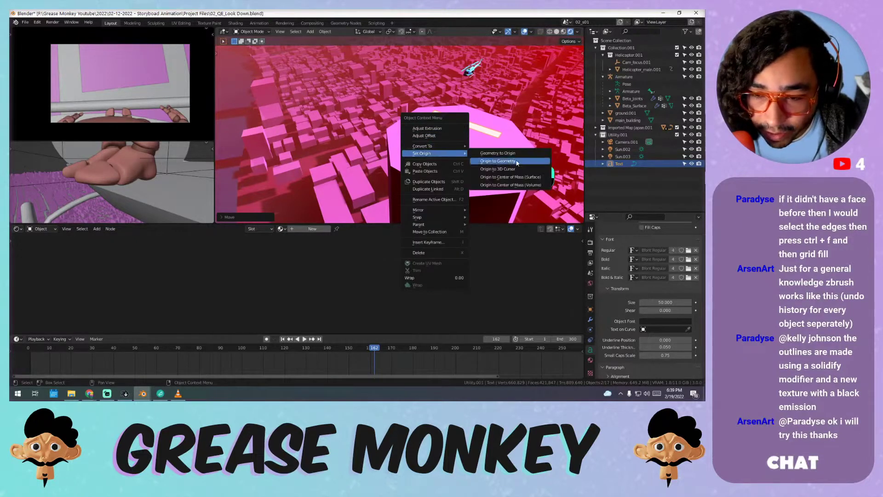
click(542, 185)
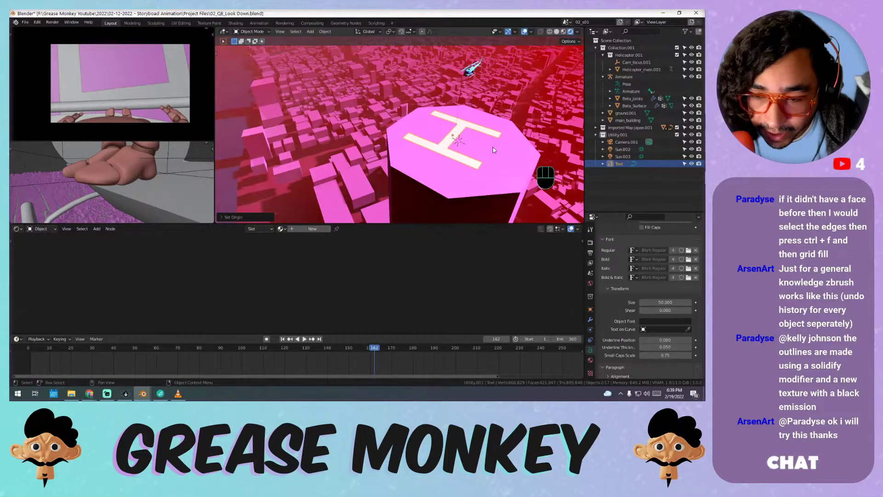
- Rotate the H slightly about the global Z axis and scale it down to about two thirds of its size
key(r)
key(z)
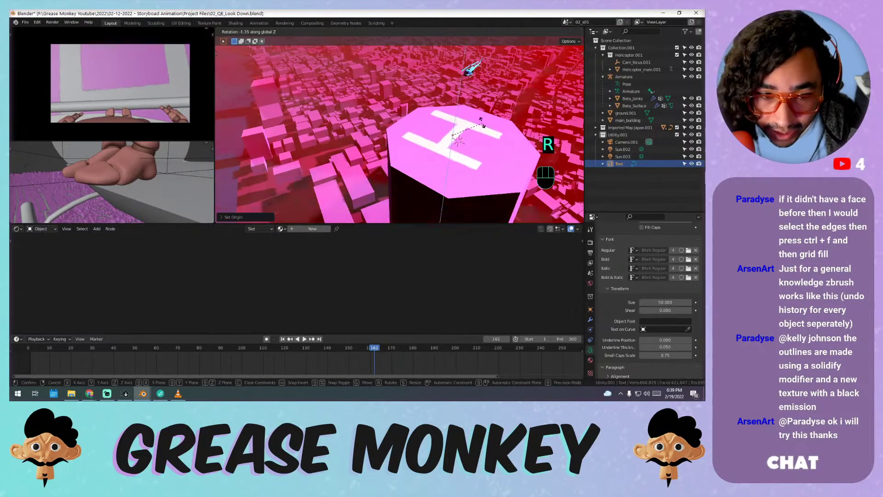
click(486, 124)
key(s)
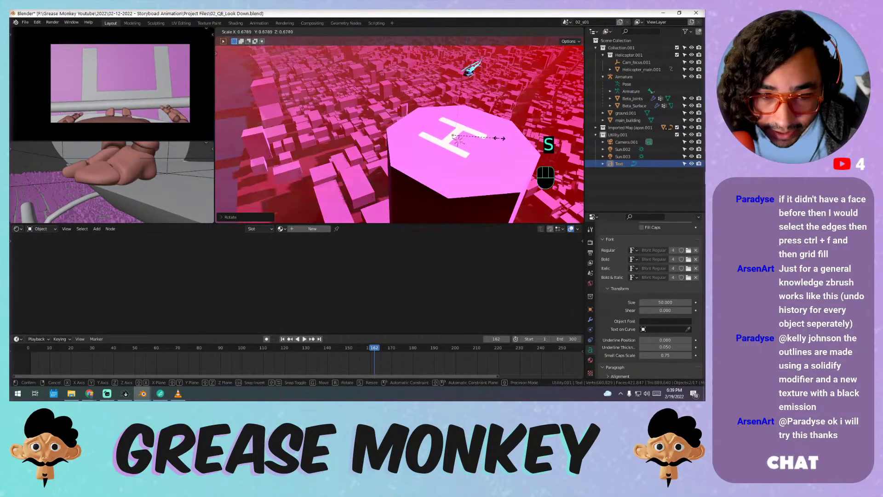
click(495, 140)
- Slide the H across the roof plane to centre it in the camera view and scale it down to about 0.7
key(g)
key(shift+z)
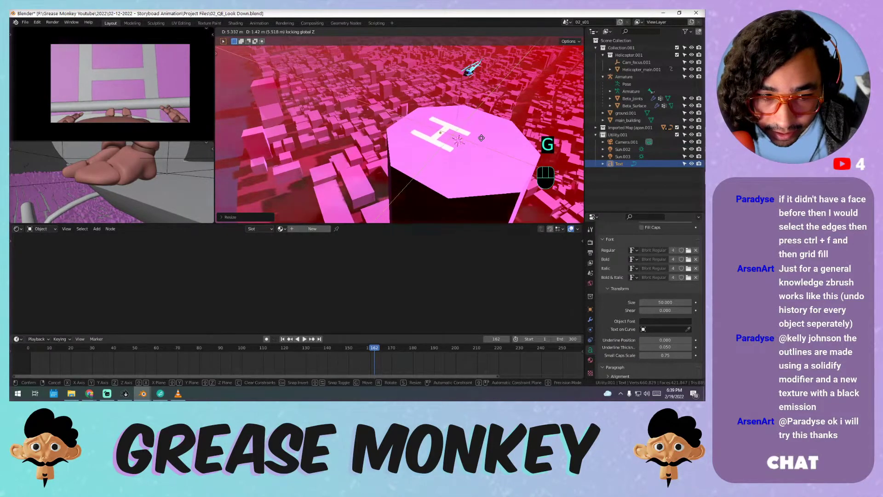
click(485, 139)
key(s)
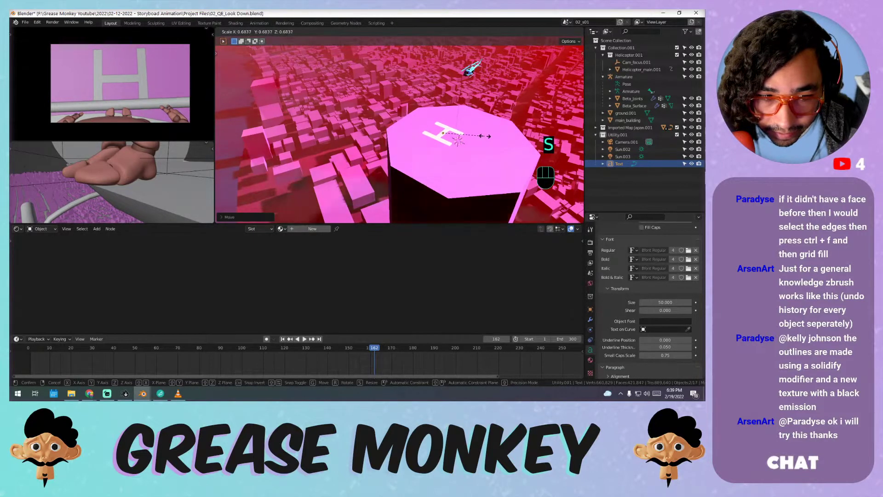
click(487, 138)
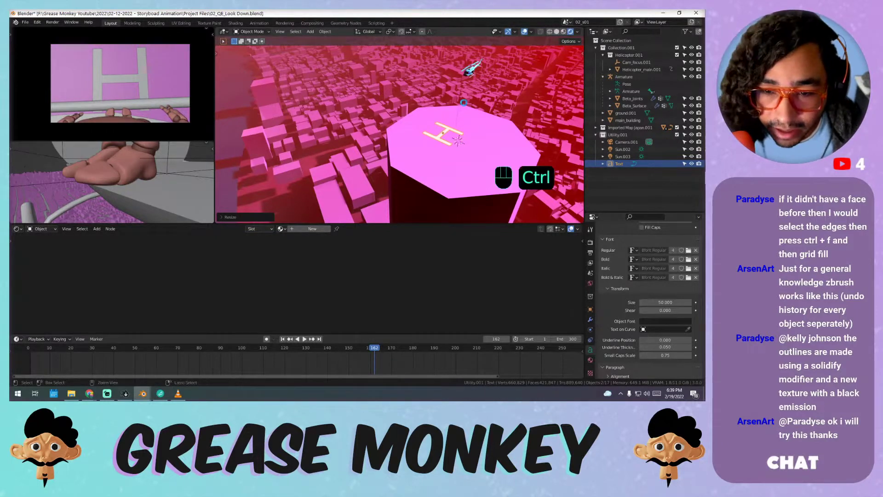
- Save the file before and after renaming the current scene to 03_s01
key(ctrl+s)
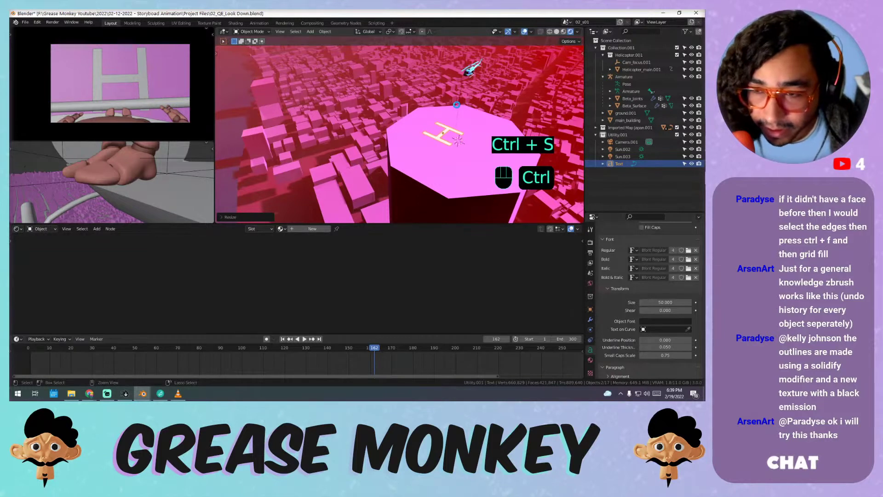
click(593, 25)
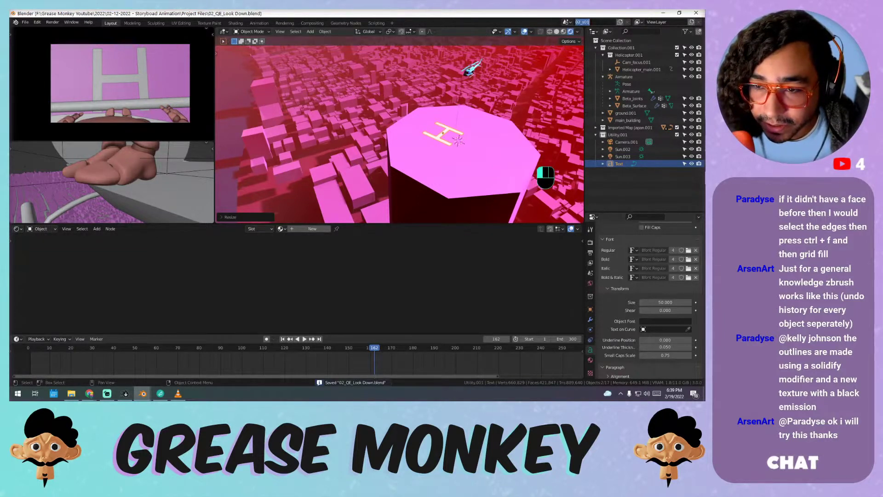
key(BackSpace)
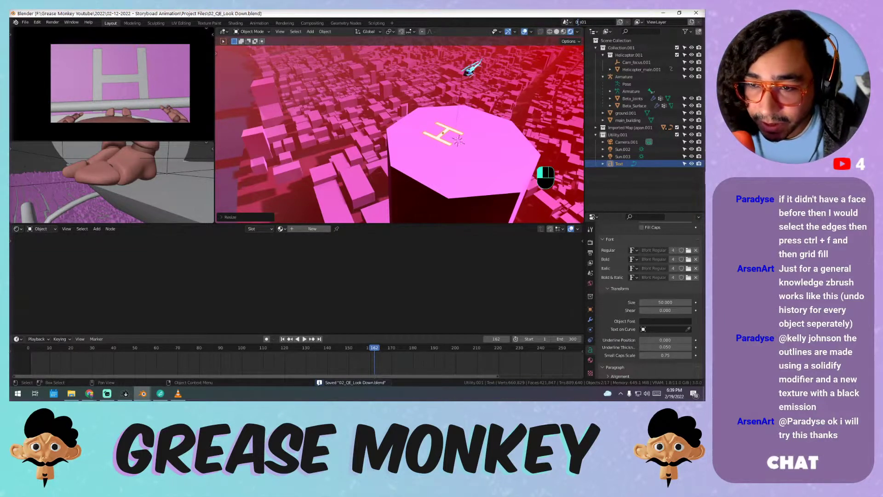
text(3)
key(End)
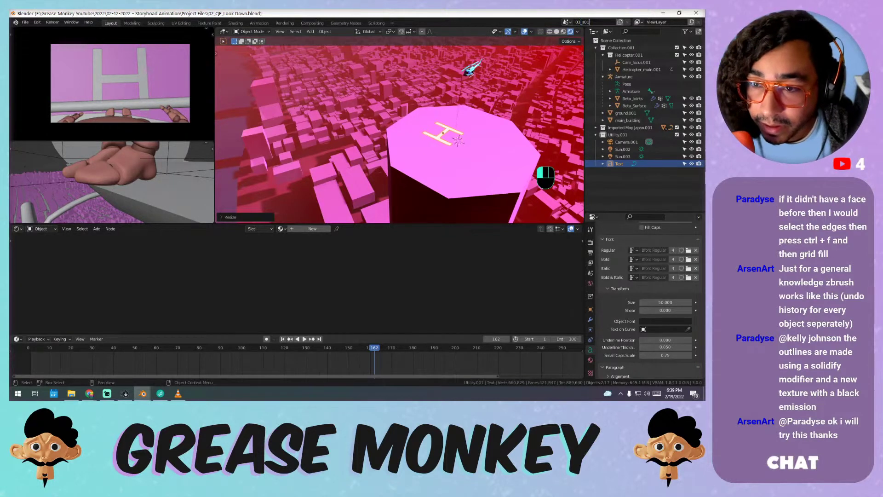
key(Return)
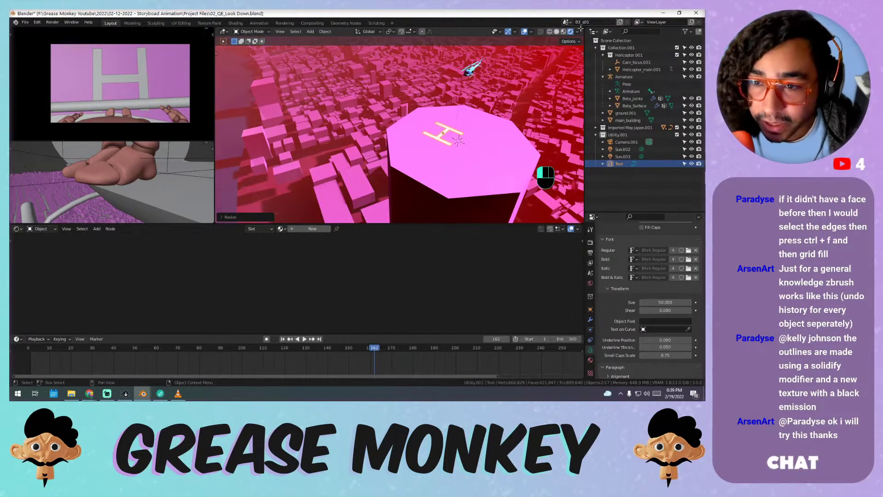
key(ctrl+s)
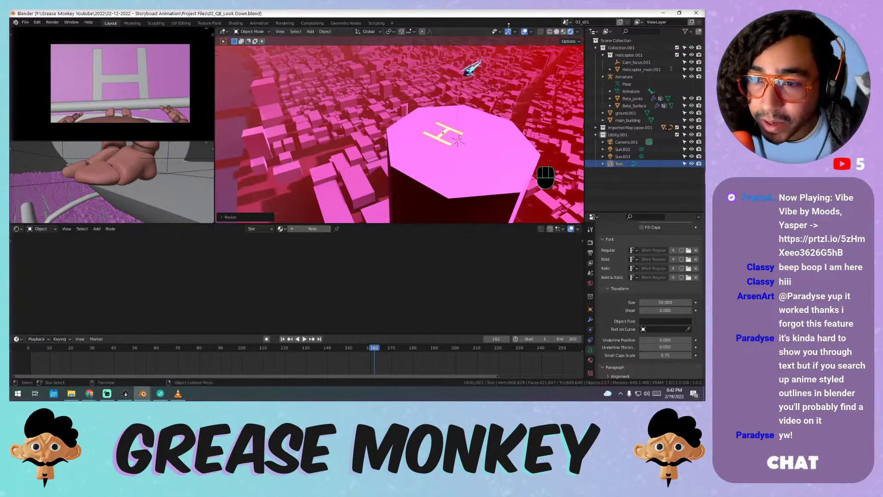
- Create a new empty scene and name it "YouTube Chat"
click(619, 23)
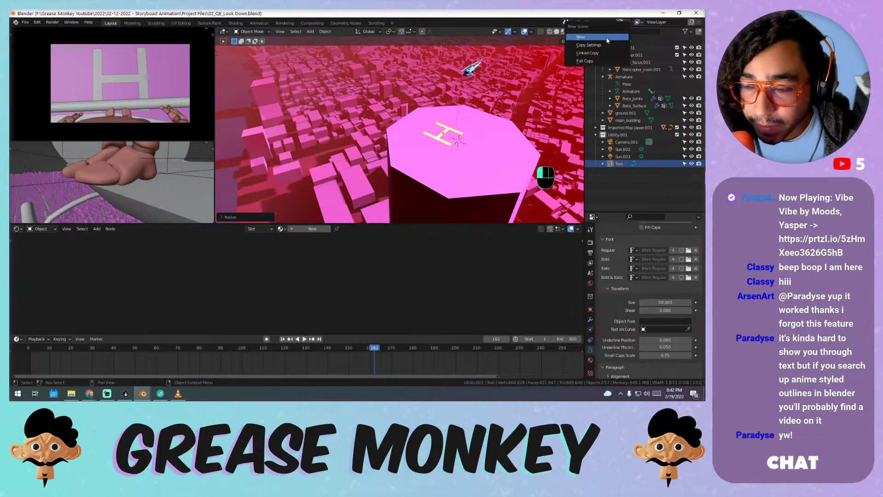
click(579, 36)
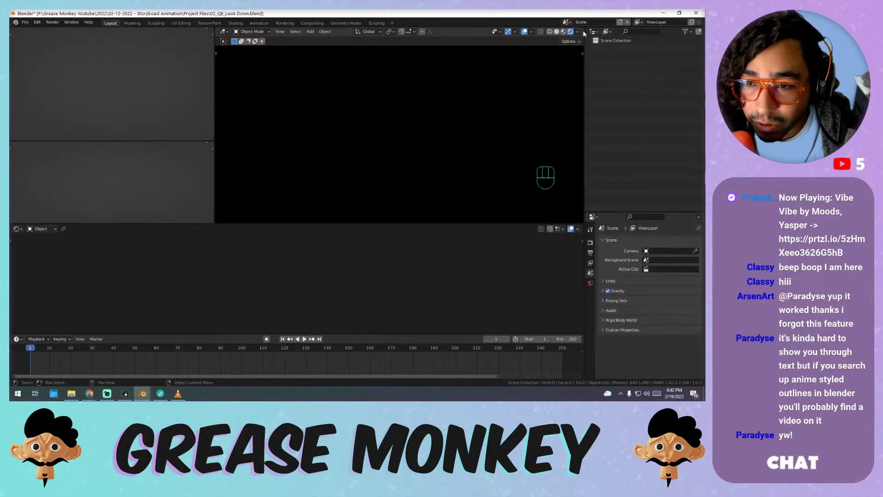
text(Testing)
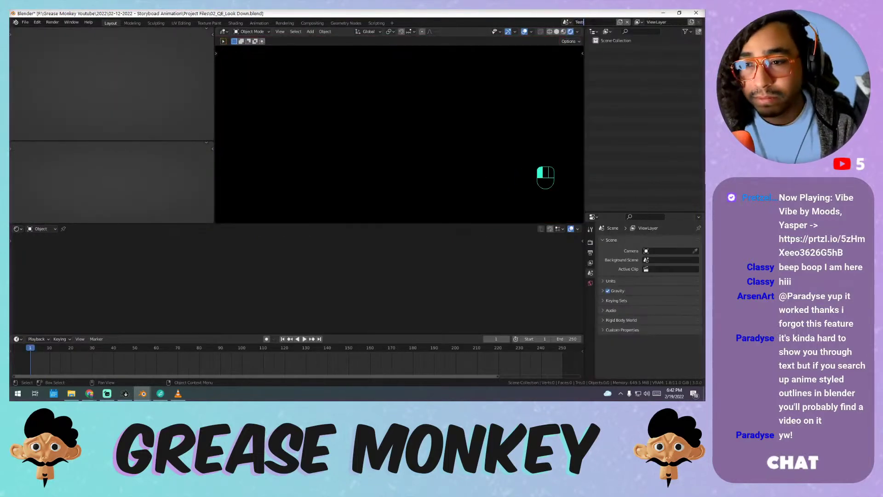
key(BackSpace)
key(BackSpace)
key(BackSpace)
key(BackSpace)
key(BackSpace)
key(BackSpace)
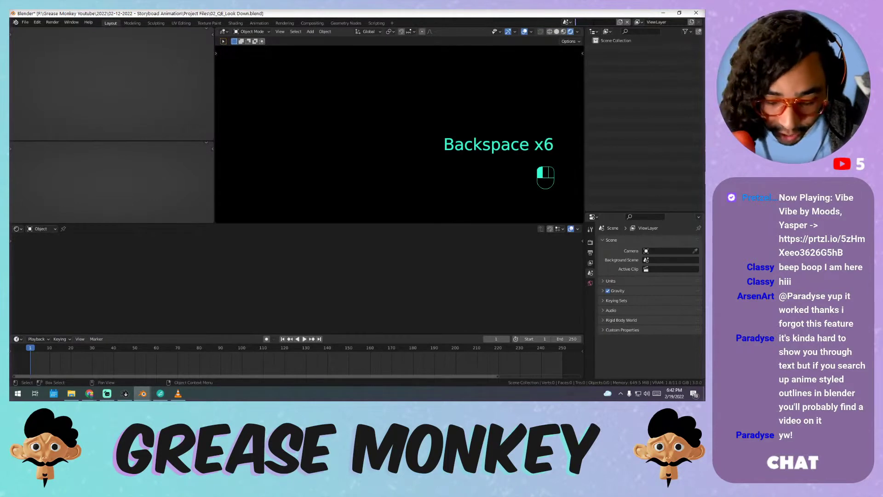
text(Ou)
key(BackSpace)
key(BackSpace)
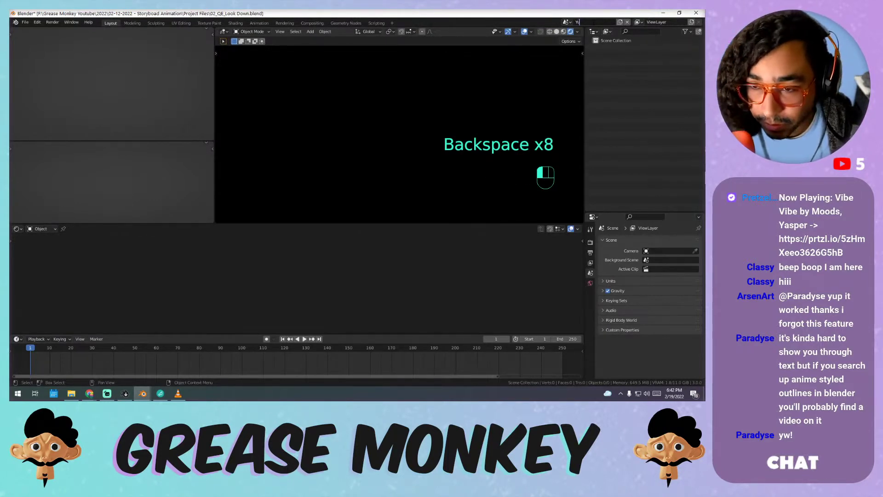
key(BackSpace)
text(ou)
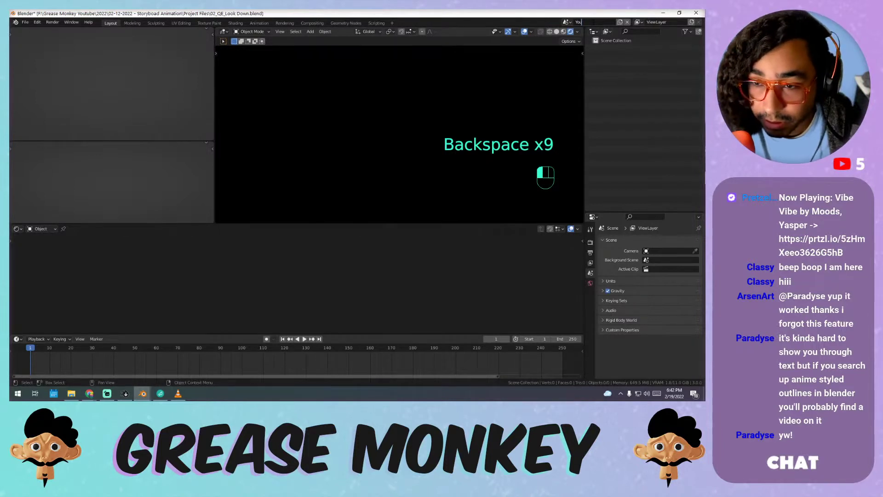
text(Tube Chat)
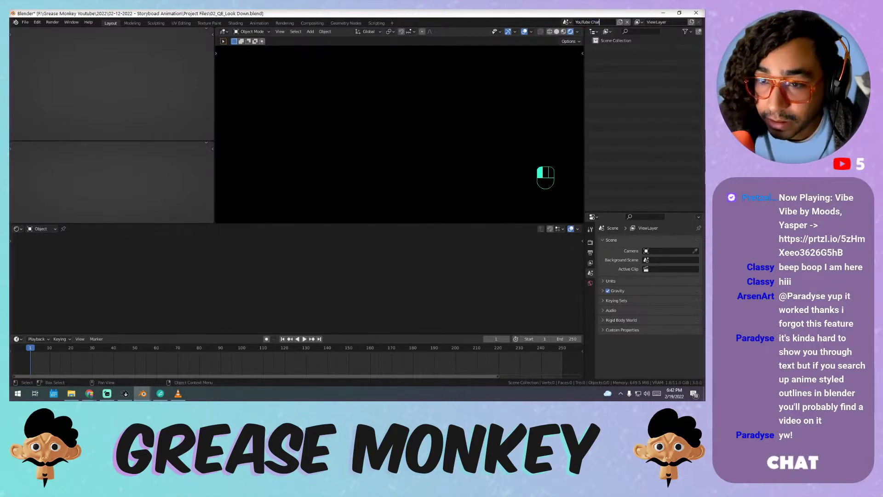
click(598, 28)
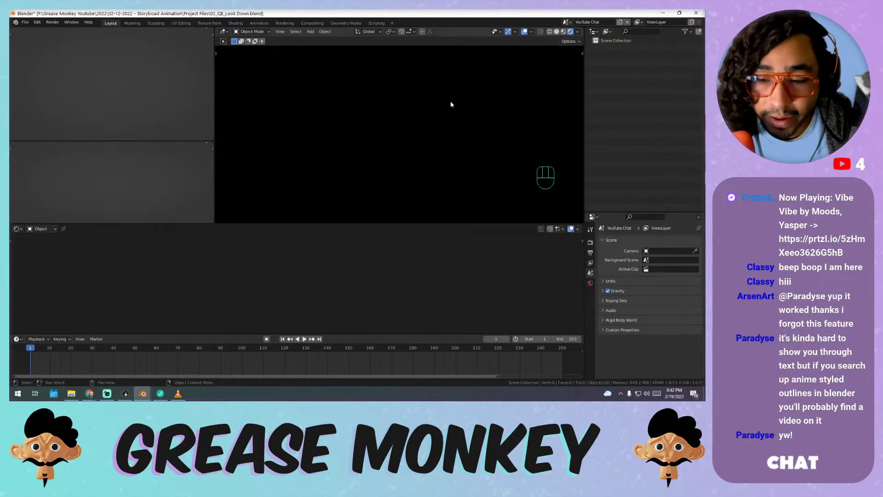
- Add a new world to the YouTube Chat scene
click(591, 283)
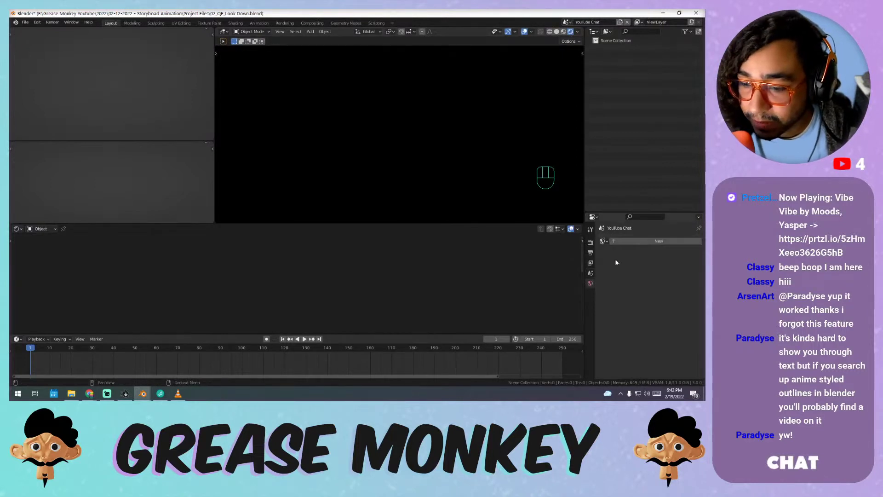
click(630, 240)
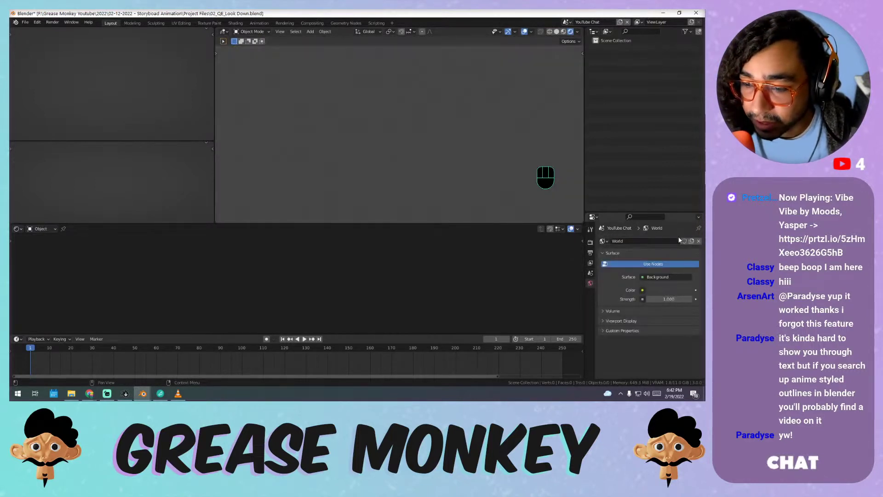
- Show the X and Y axis lines in the viewport overlays and reset the 3D cursor to the world origin
click(532, 31)
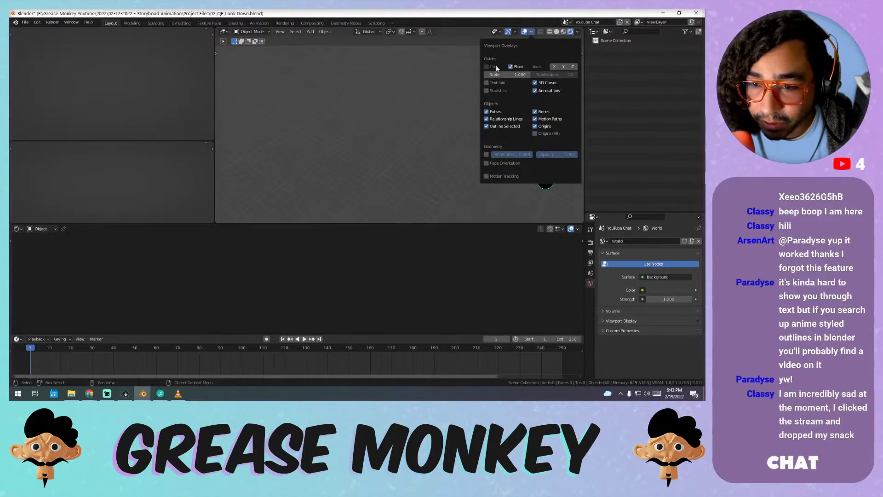
click(532, 31)
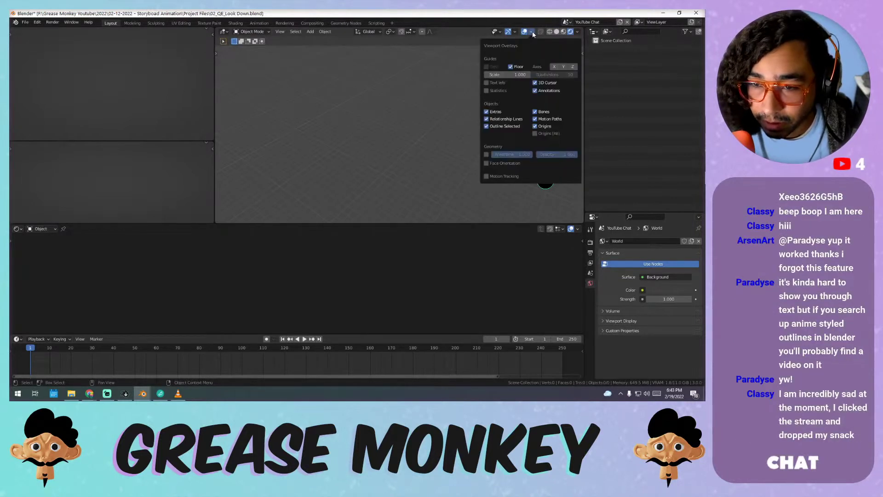
click(511, 67)
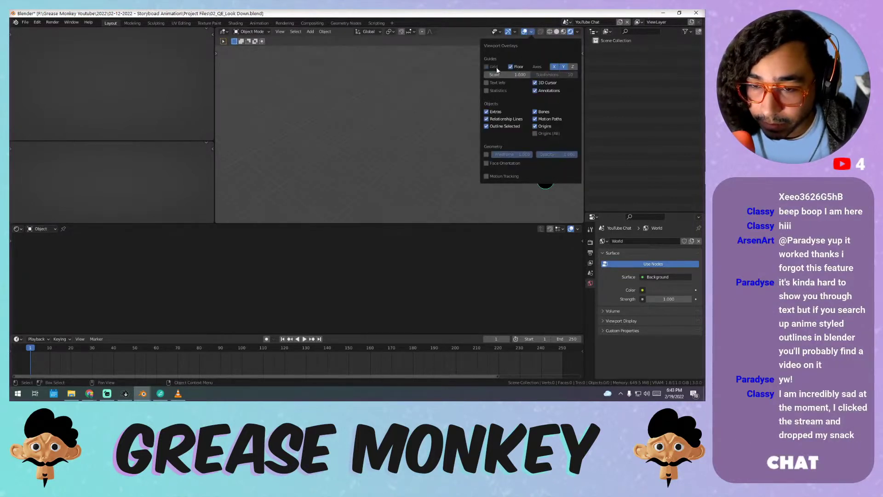
key(shift+c)
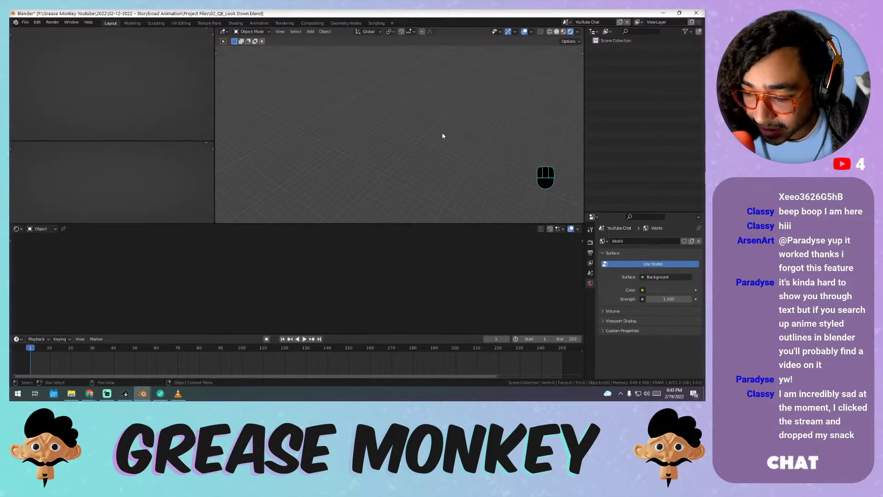
key(shift+c)
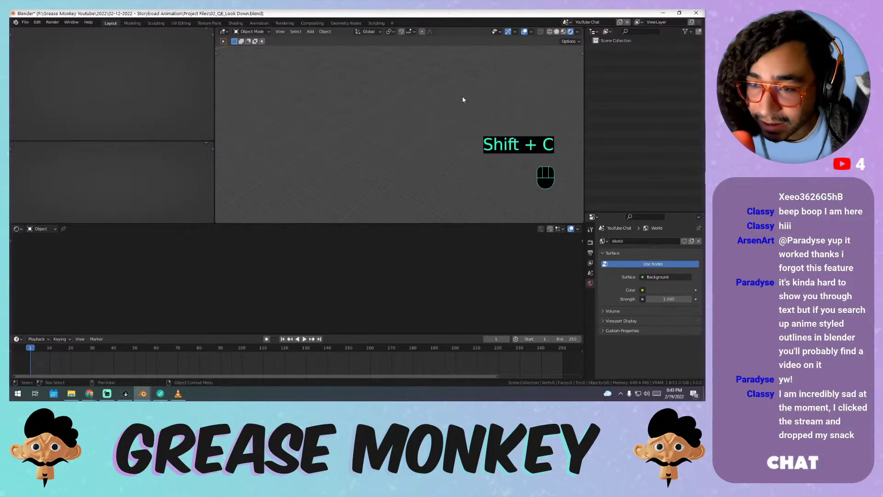
scroll(445, 133, down, 4)
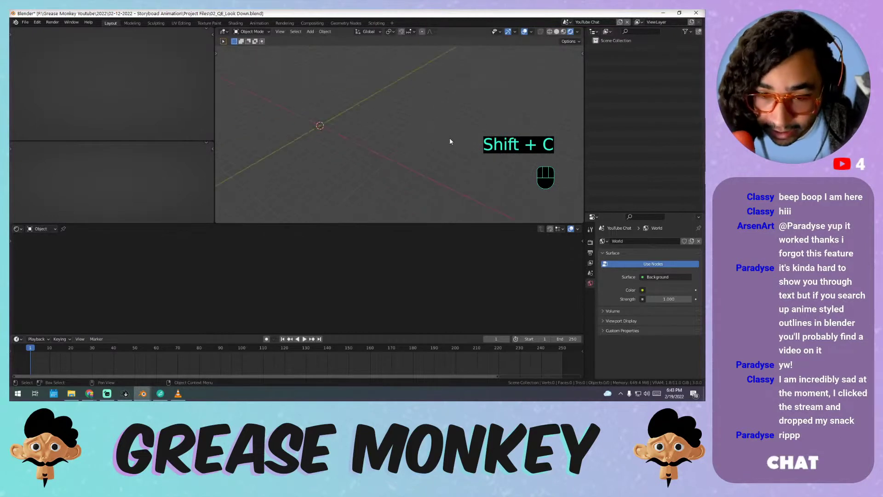
middle_drag(450, 140, 468, 129)
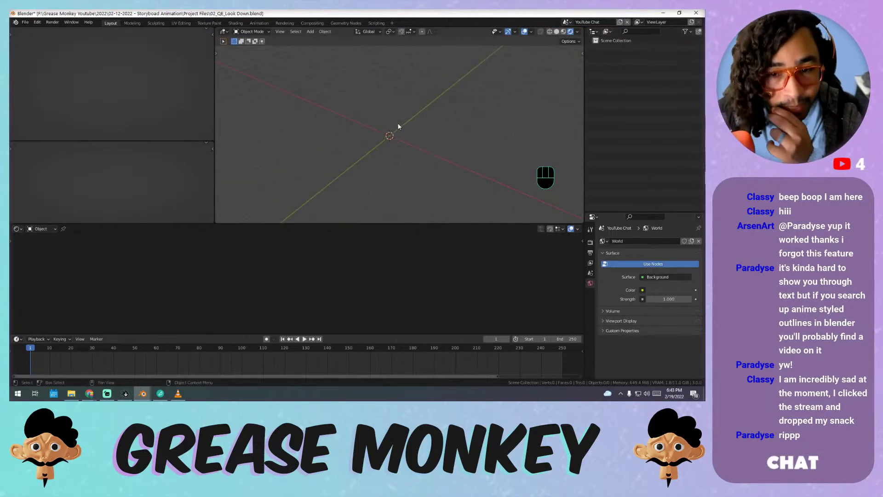
middle_drag(399, 126, 401, 127)
- Add a monkey mesh at the world origin and give it a level 3 subdivision surface
key(shift+a)
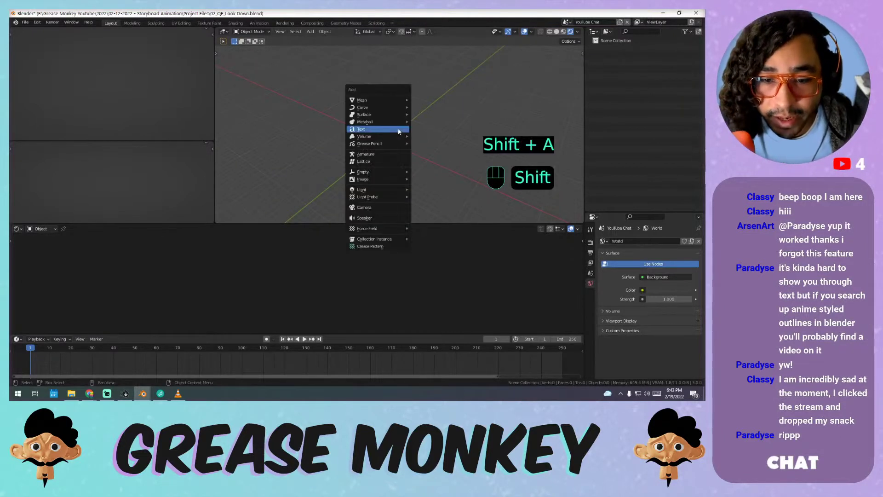
mouse_move(377, 104)
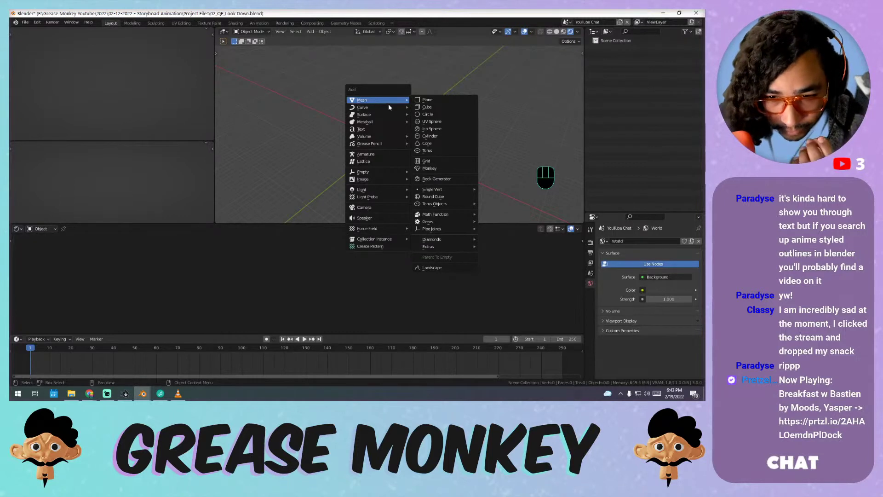
click(445, 168)
key(KP_Decimal)
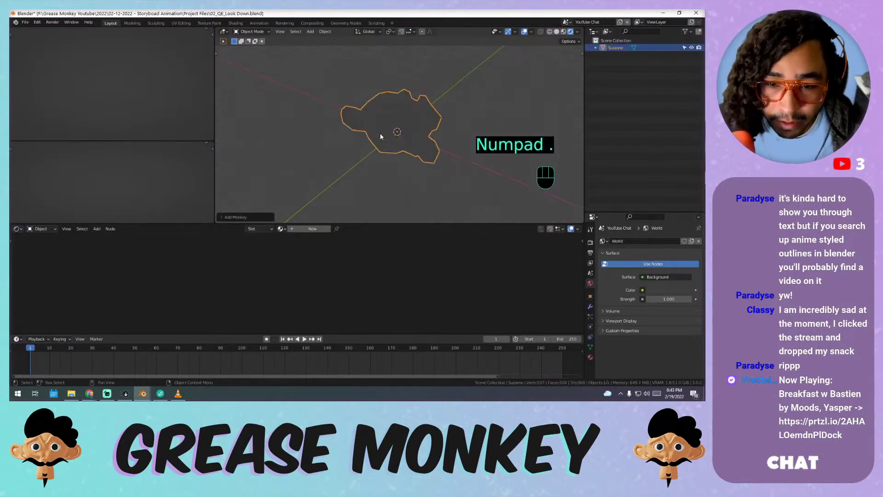
shift+middle_drag(385, 123, 383, 108)
scroll(414, 126, down, 4)
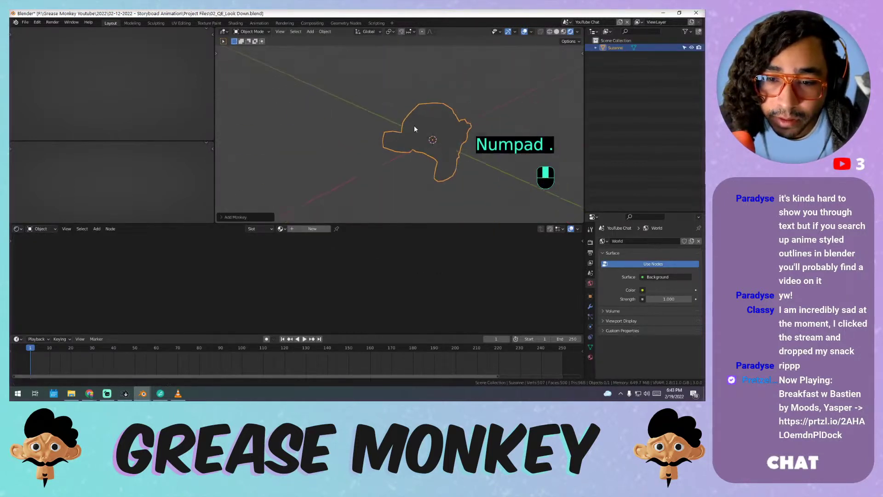
scroll(417, 126, up, 6)
scroll(421, 127, down, 2)
key(ctrl+3)
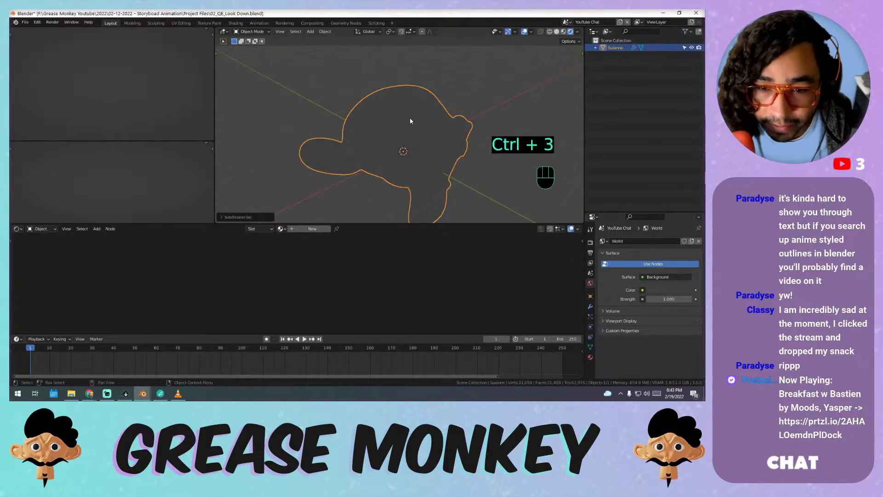
middle_drag(402, 109, 400, 142)
- Scale up the monkey's mesh in Edit Mode and return to Object Mode
key(Tab)
key(s)
click(470, 124)
scroll(469, 128, down, 10)
key(Tab)
shift+middle_drag(399, 142, 421, 145)
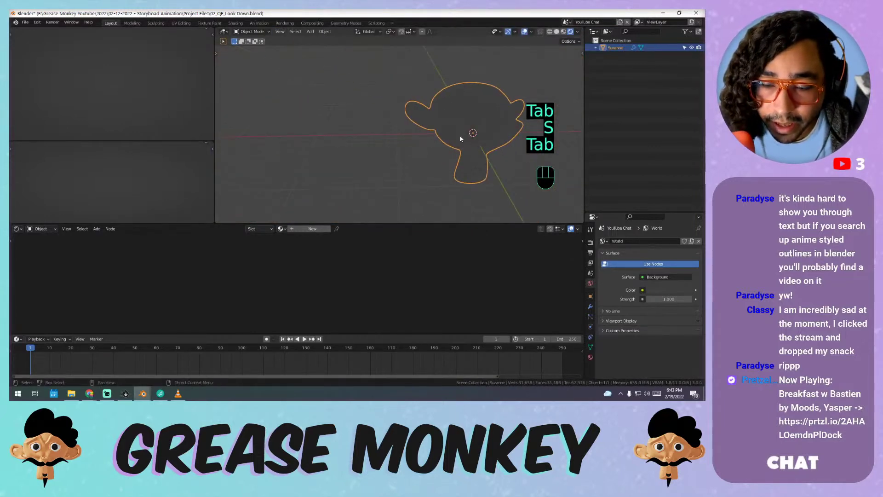
key(KP_1)
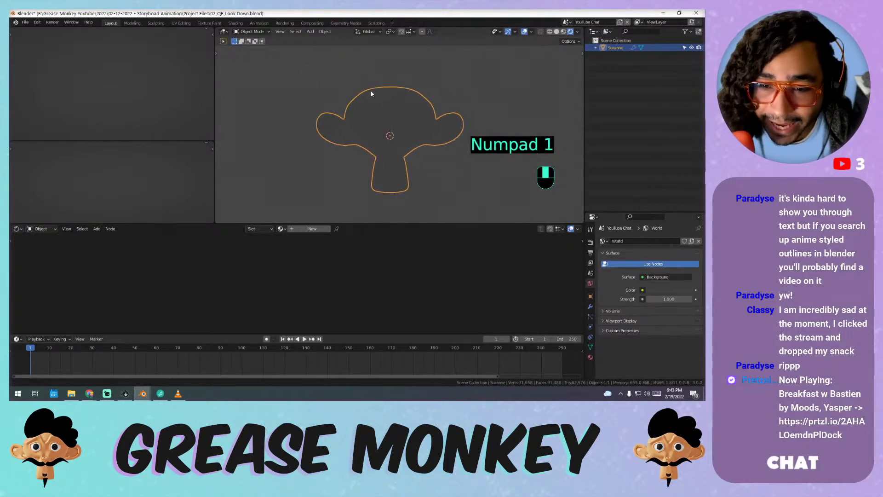
middle_drag(415, 75, 376, 103)
- Add a camera in front of the monkey head on the negative Y side and rotate it to face the head
key(shift+a)
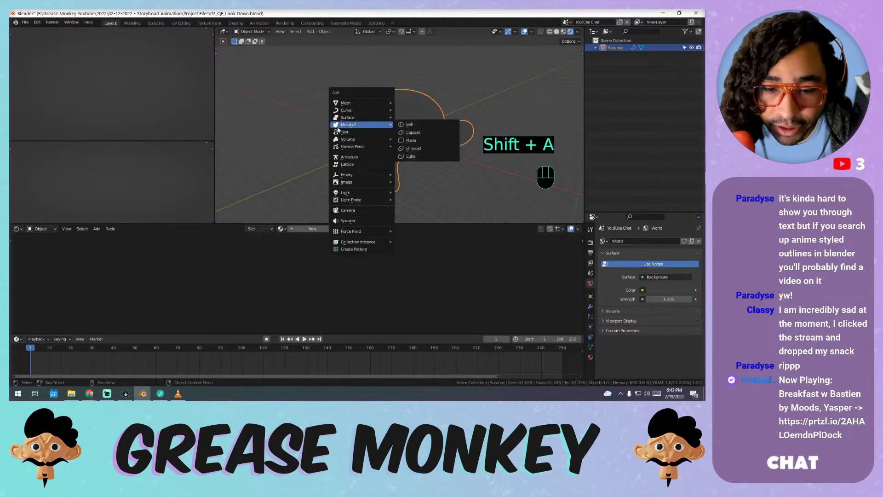
click(354, 210)
key(g)
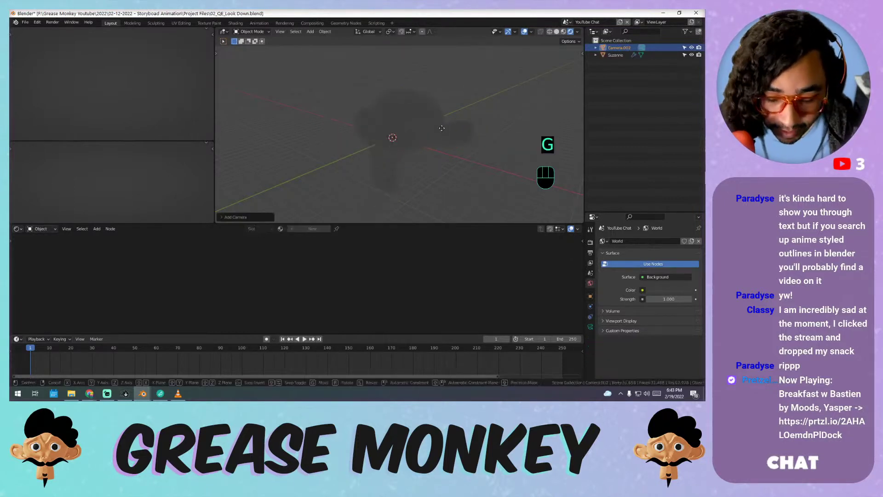
click(301, 181)
key(alt+r)
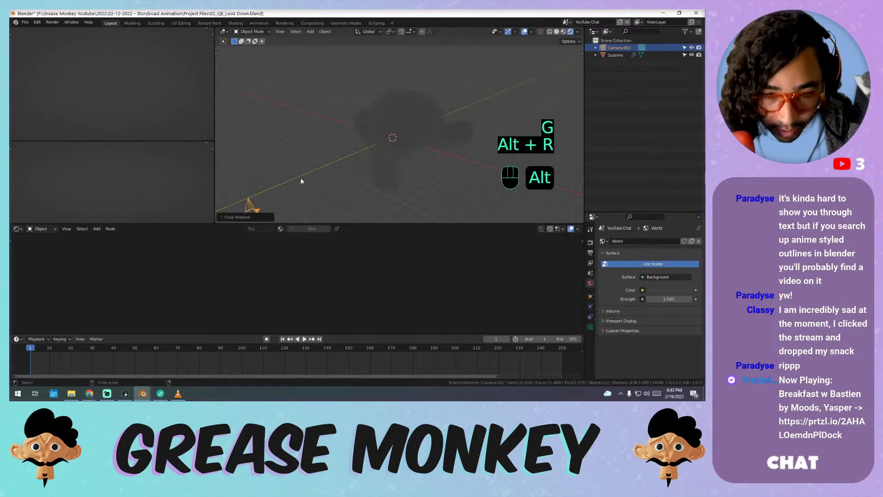
key(r)
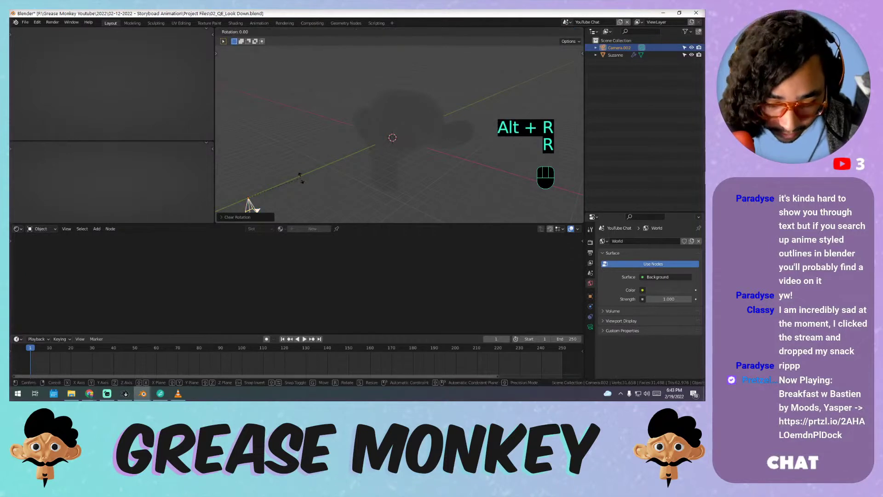
click(301, 181)
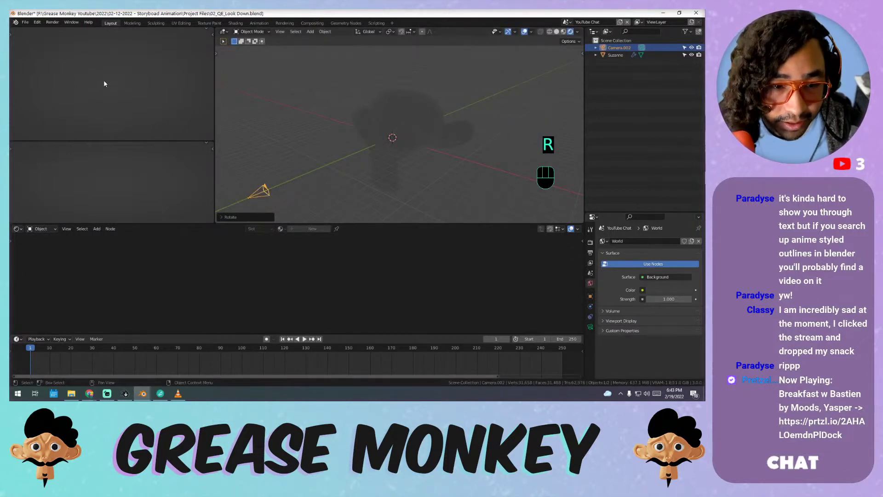
- Look through the new camera in the small upper viewport and fit its whole frame in the view
key(KP_0)
key(KP_0)
key(KP_0)
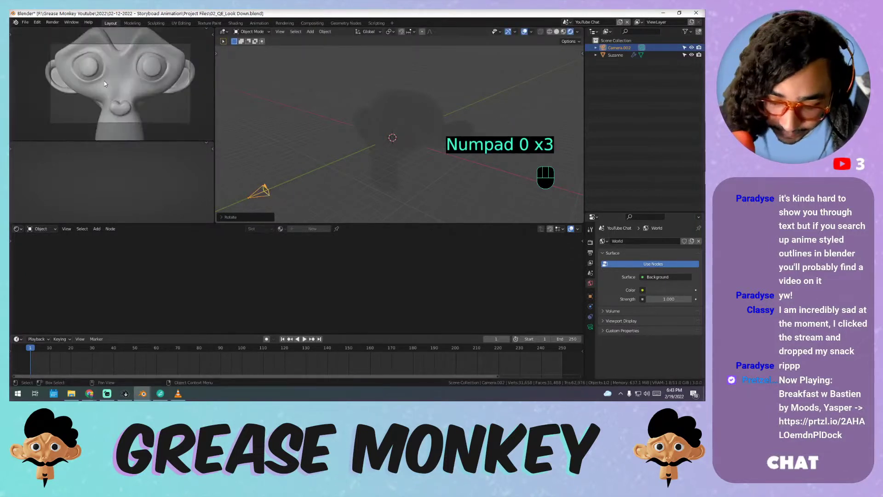
key(Home)
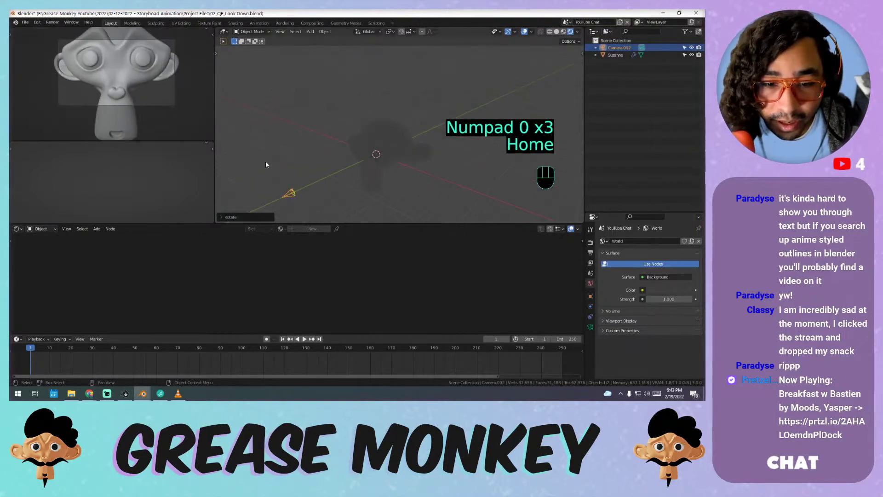
- Set the camera's focal length to 100 mm
click(591, 326)
scroll(661, 331, down, 4)
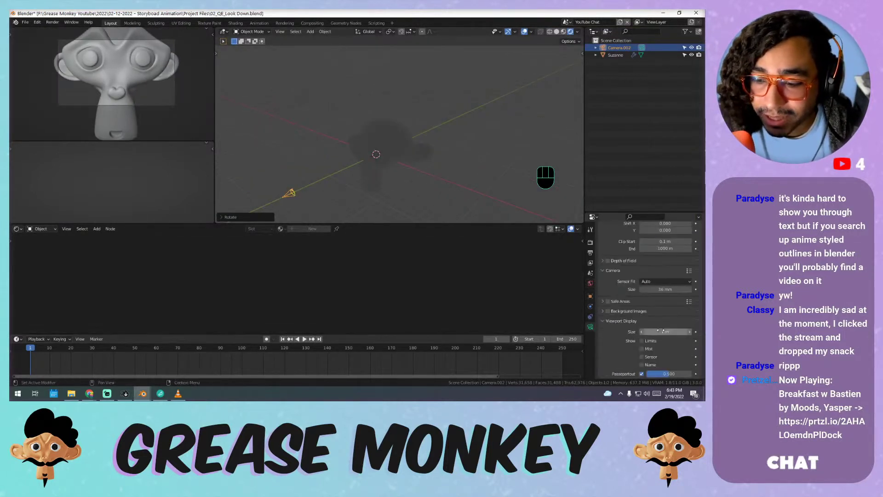
scroll(667, 319, up, 4)
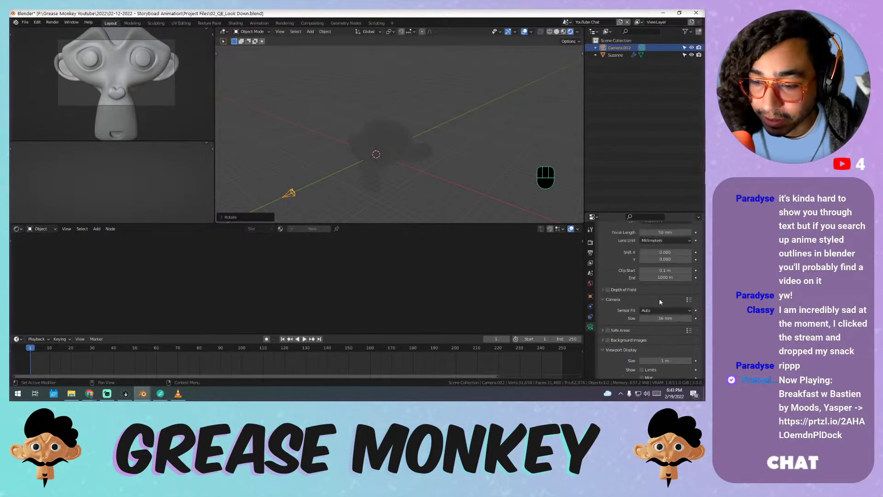
click(666, 276)
text(100)
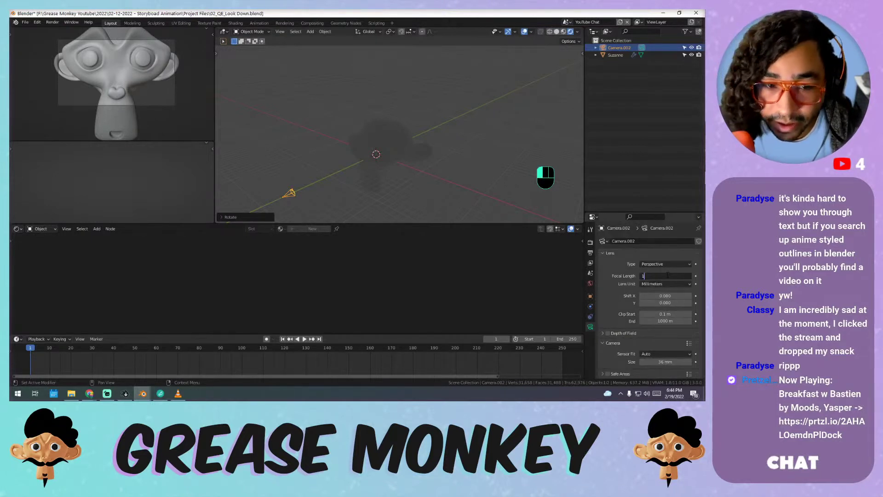
key(Return)
- Move the camera back along the Y axis until the whole monkey head fits inside its frame
key(g)
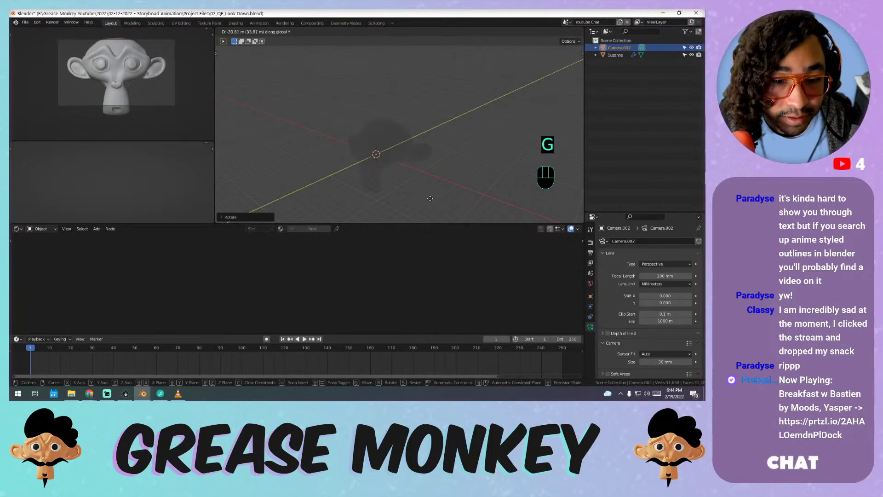
click(345, 154)
key(g)
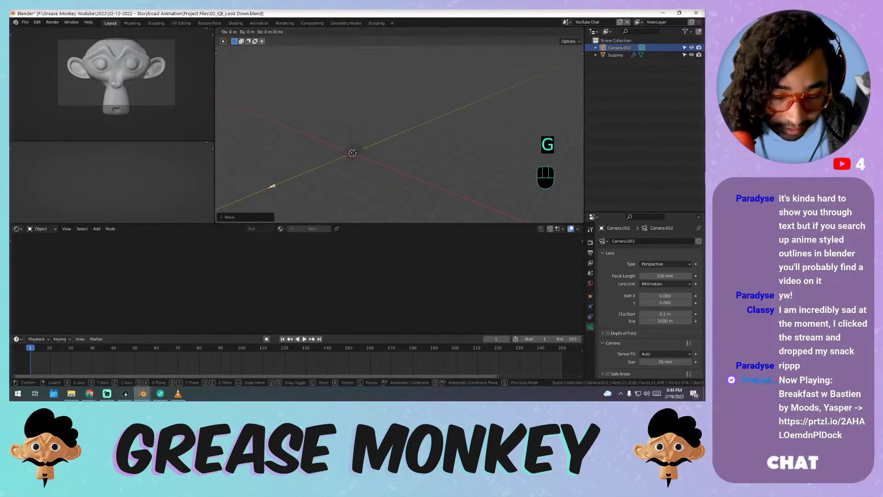
click(336, 143)
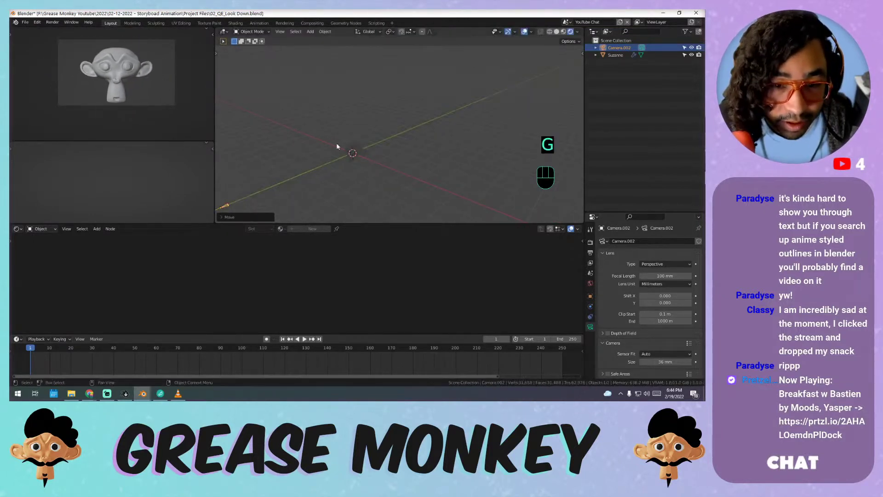
- Select the monkey head and switch the camera viewport to Rendered shading
click(356, 151)
right_click(356, 150)
click(345, 127)
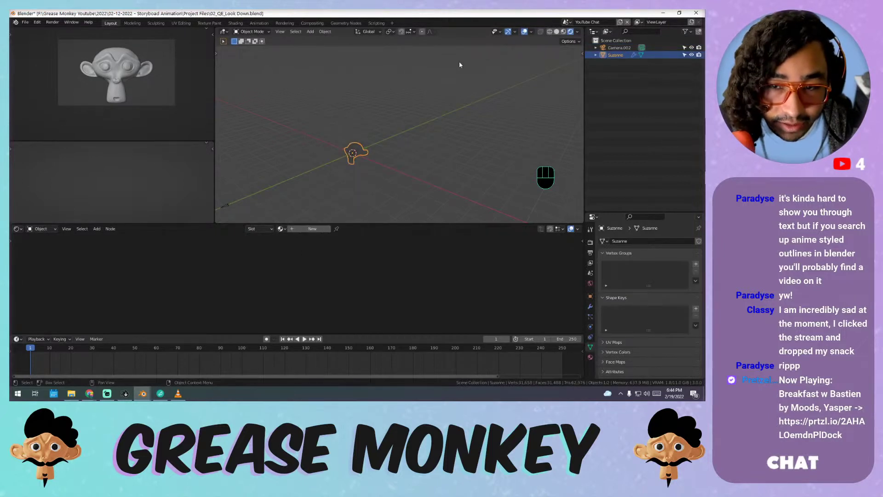
mouse_move(456, 78)
middle_down()
mouse_move(315, 134)
mouse_move(349, 133)
mouse_move(331, 124)
middle_up()
key(z)
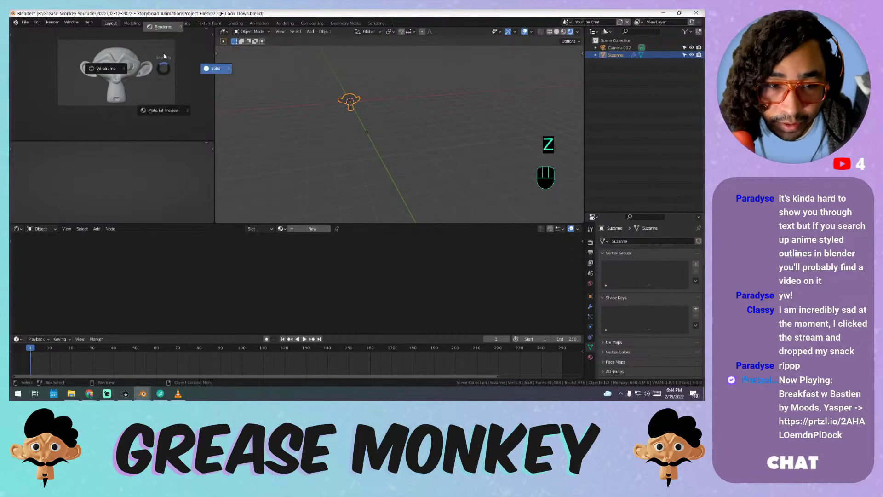
key(shift+a)
mouse_move(344, 38)
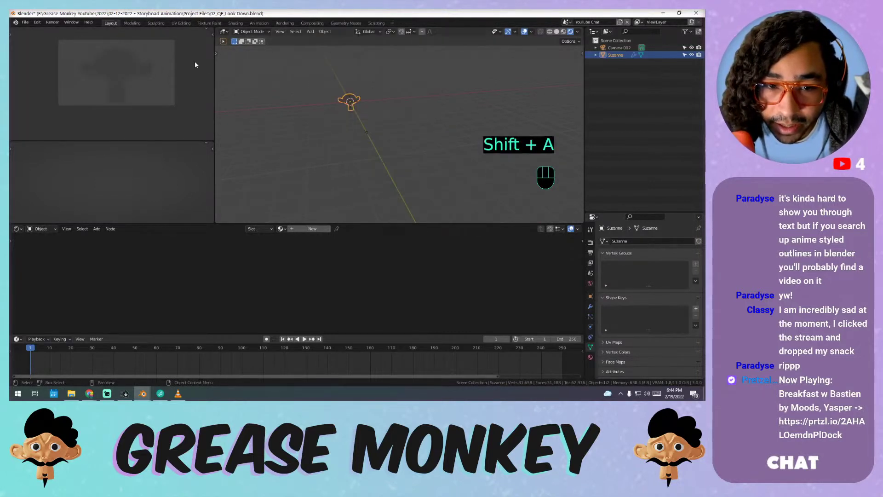
click(590, 357)
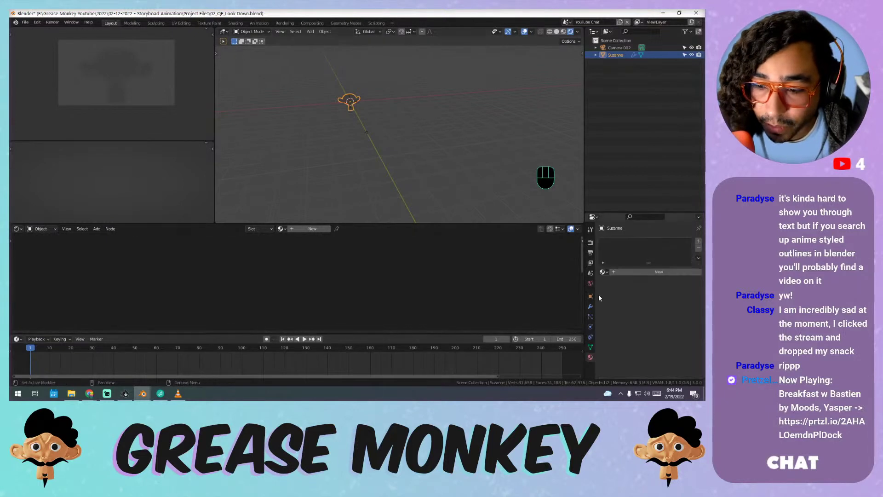
click(603, 272)
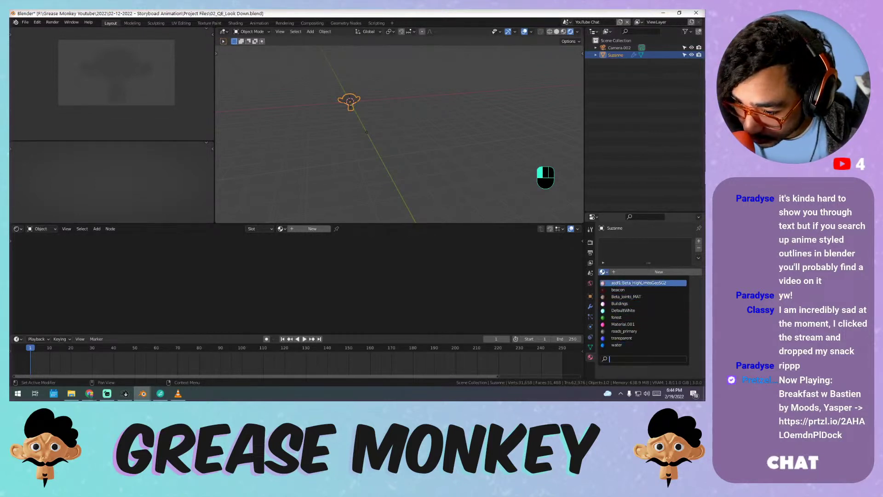
click(273, 136)
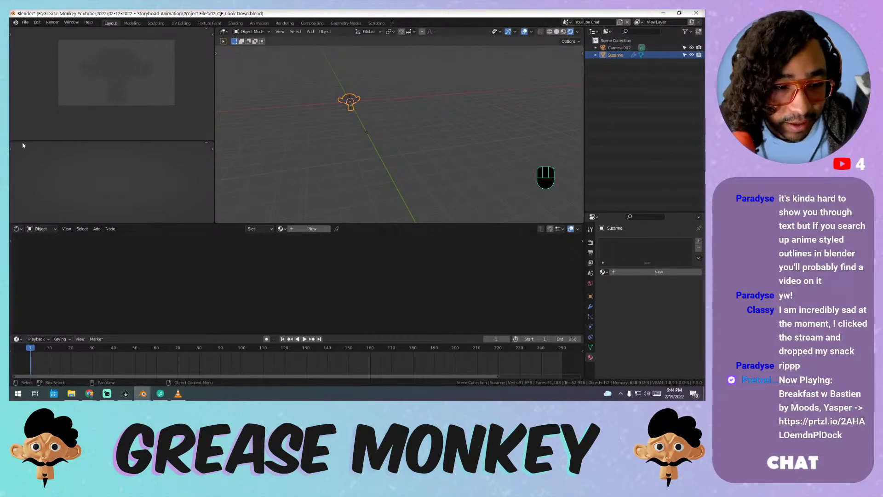
- Turn the small lower viewport into an Asset Browser showing the Materials library
click(207, 143)
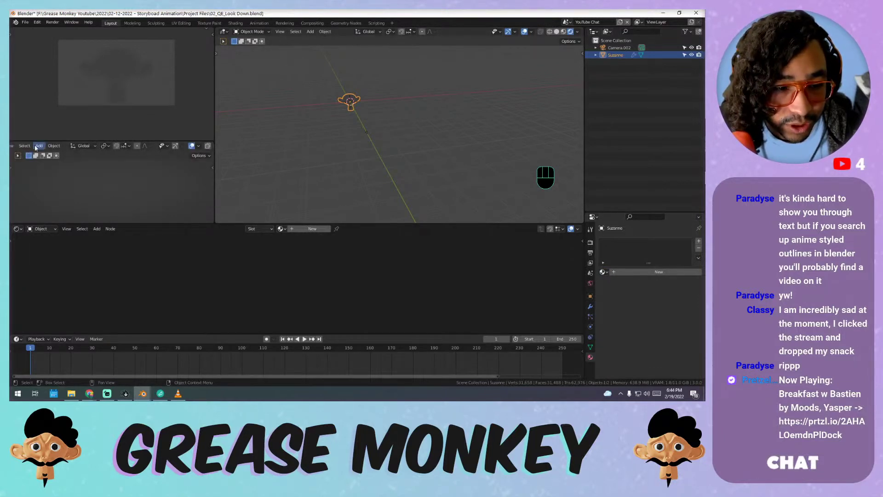
scroll(30, 147, up, 5)
click(18, 146)
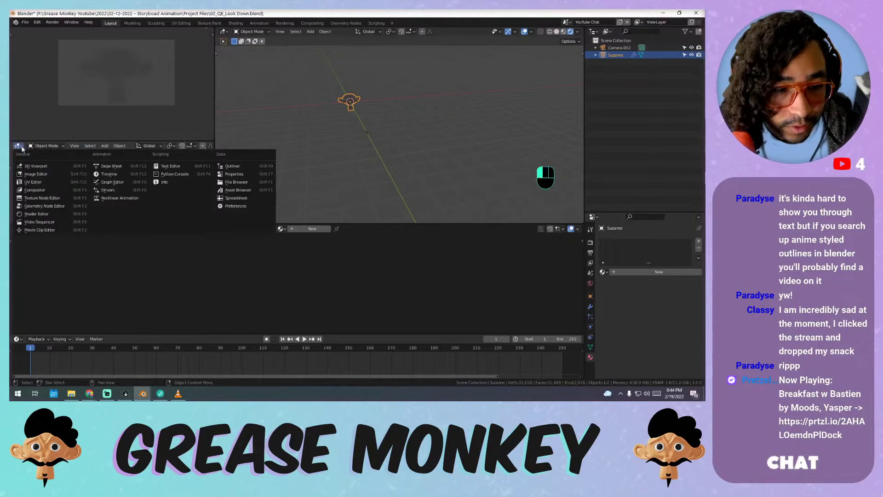
click(237, 190)
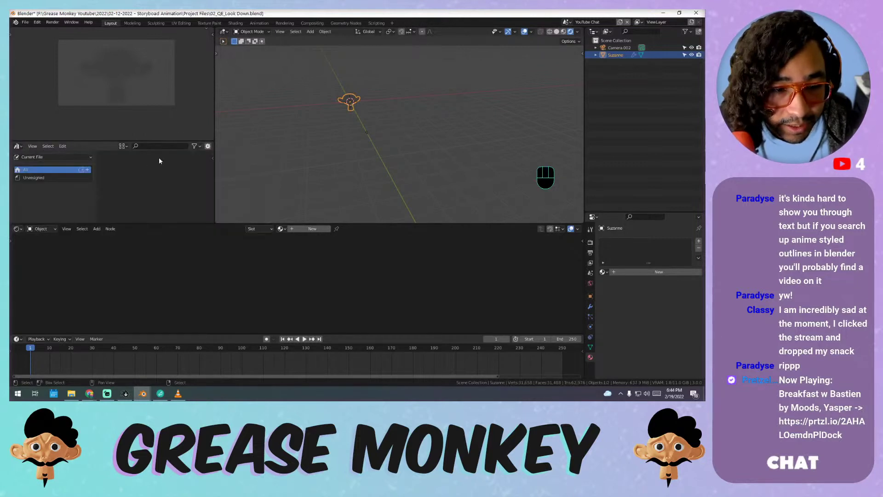
click(53, 157)
click(45, 184)
click(46, 157)
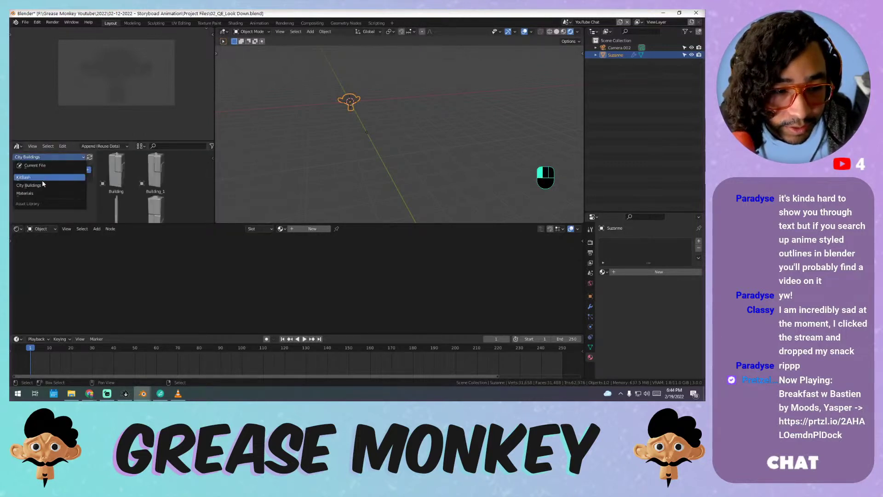
click(26, 193)
- Widen the asset area and apply the GM_Toon_Shader material from the library to the monkey head
drag(215, 121, 271, 129)
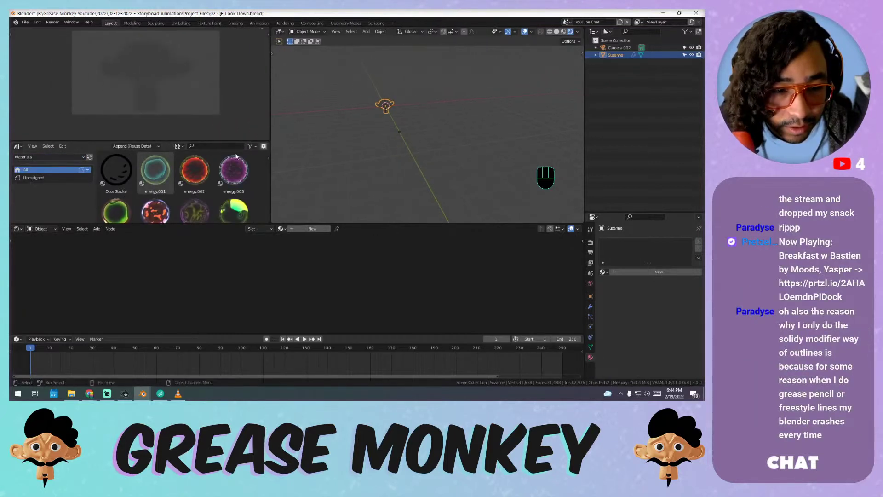
scroll(211, 179, down, 4)
drag(195, 184, 387, 106)
scroll(394, 104, up, 2)
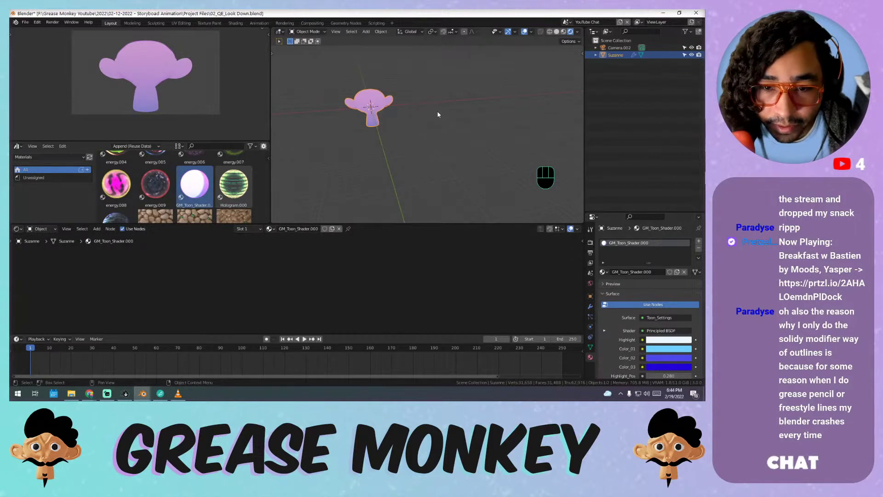
scroll(392, 93, up, 4)
key(KP_Decimal)
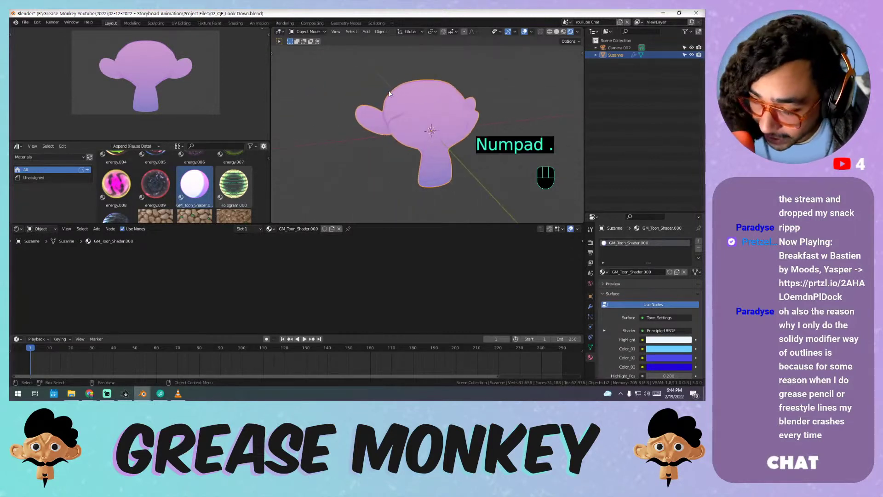
- Add a point light and move it just below and beside the monkey head's neck
scroll(391, 94, down, 3)
key(shift+a)
mouse_move(425, 81)
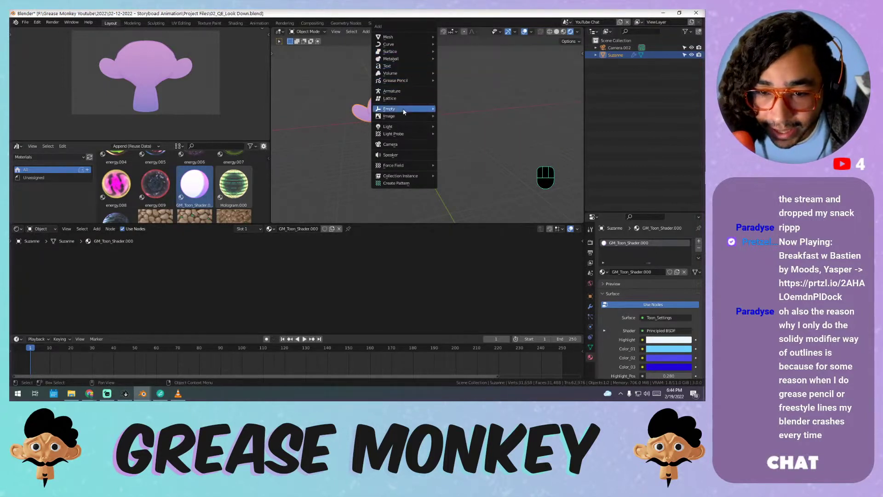
mouse_move(402, 126)
click(458, 126)
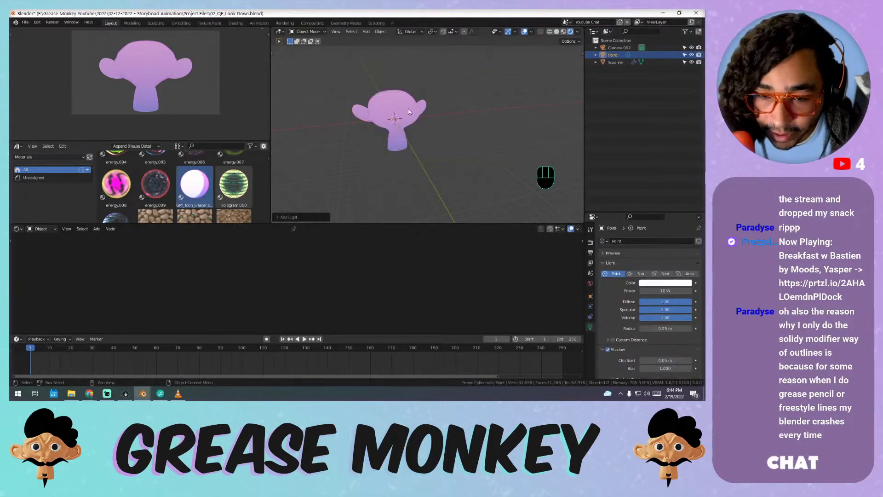
key(g)
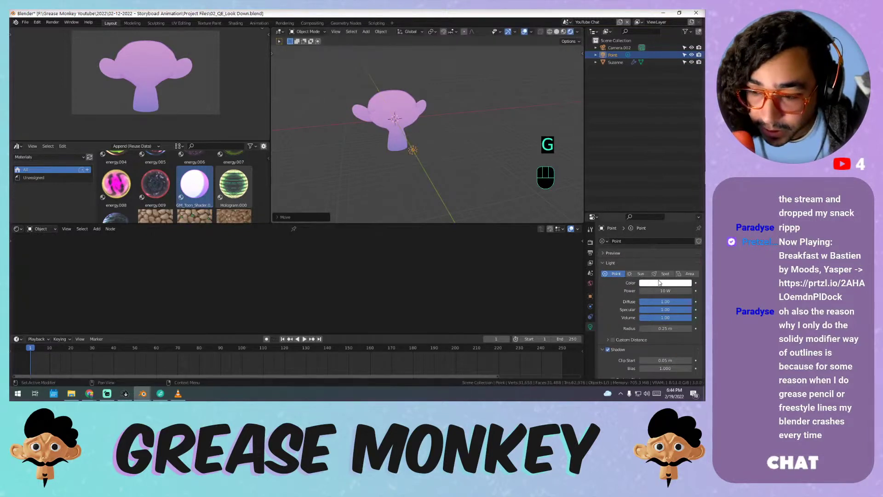
click(422, 138)
- Set the light's power to 50 W and change its type to Sun
double_click(678, 290)
text(50)
key(Return)
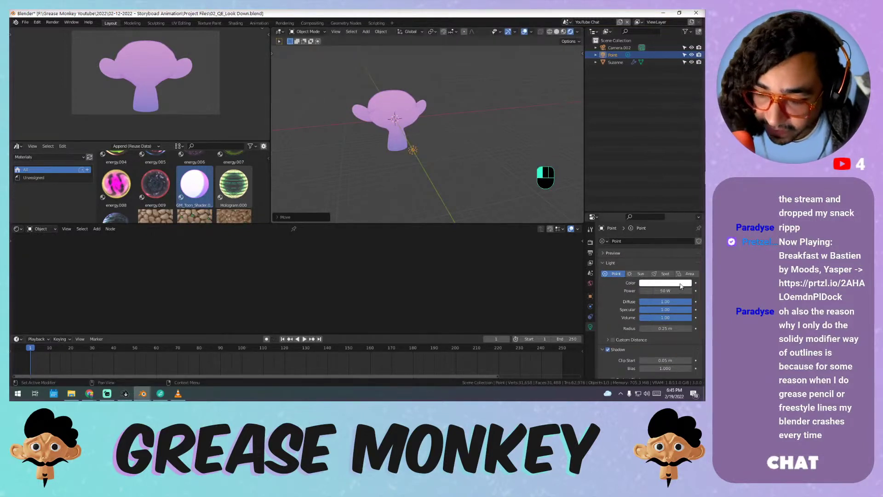
click(641, 274)
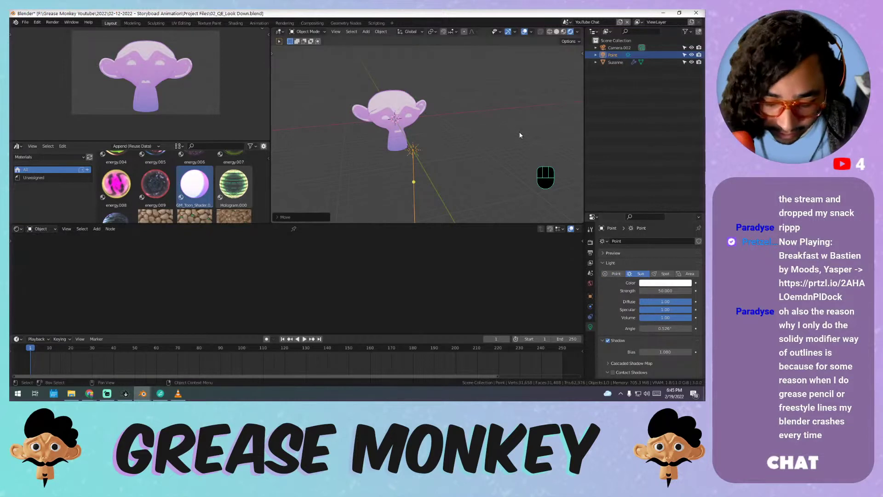
- Rotate the sun light freely so that it casts toon shading across the monkey's face from one side
key(r)
key(r)
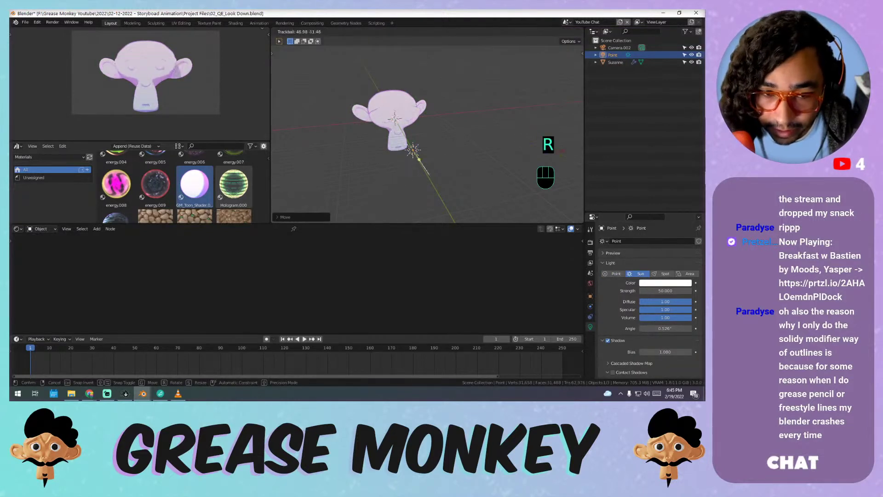
click(529, 203)
- Set the scene's color management view transform to Standard and fit the camera frame in its viewport
click(590, 242)
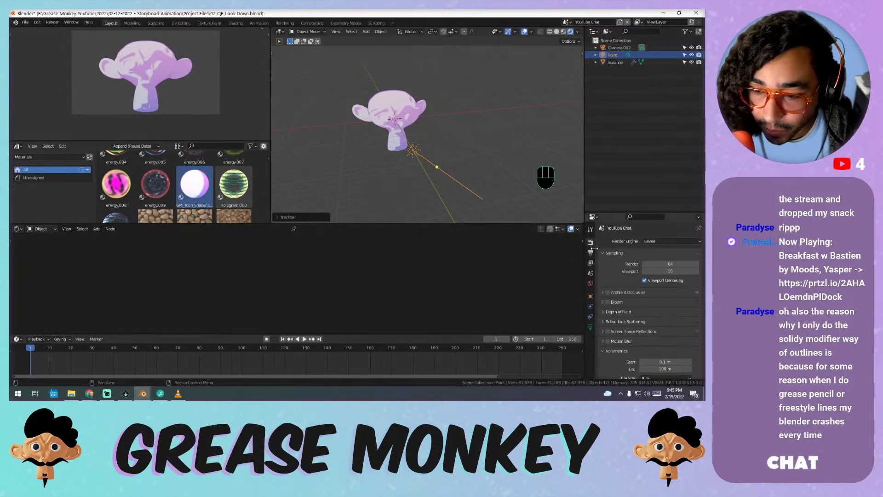
scroll(628, 323, down, 10)
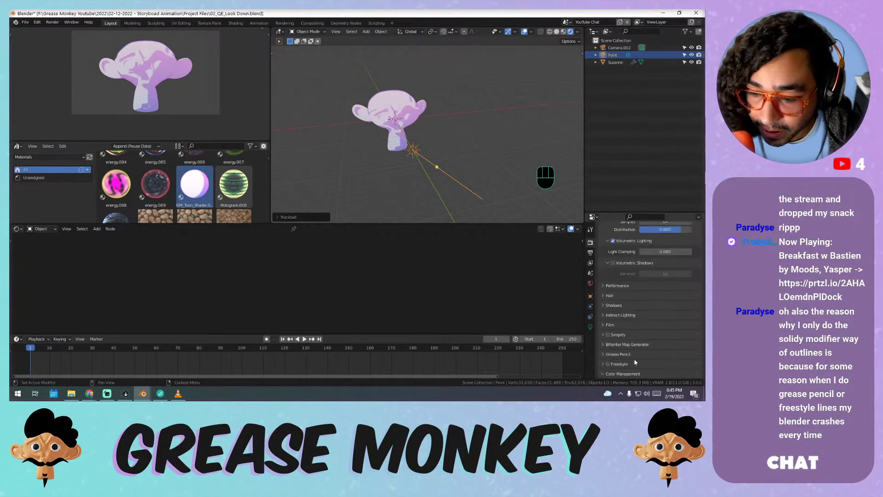
click(634, 373)
scroll(653, 359, down, 4)
click(674, 328)
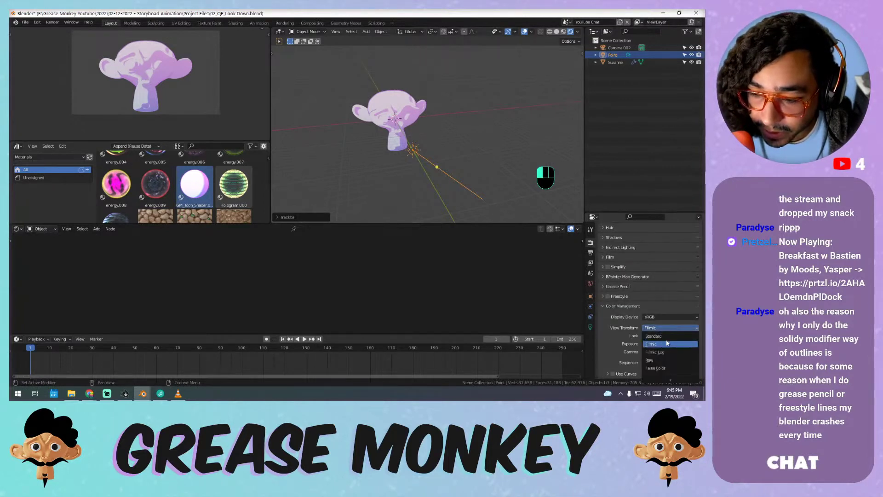
click(658, 335)
scroll(435, 138, up, 3)
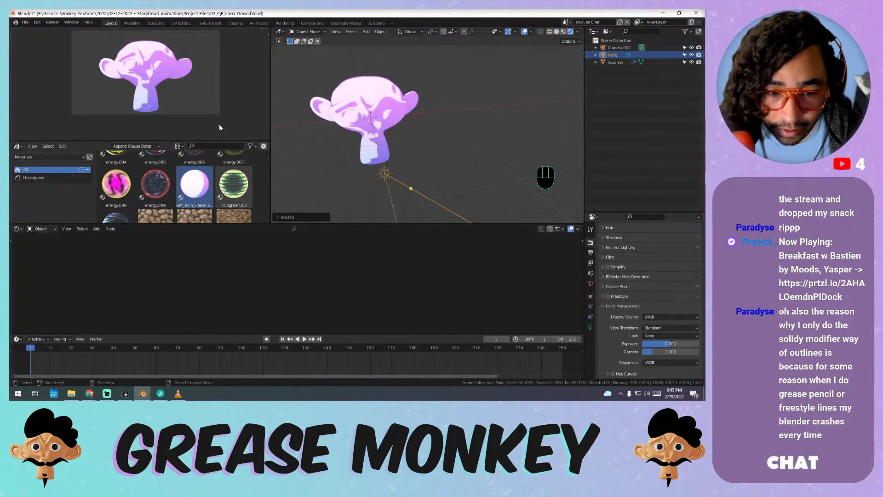
key(Home)
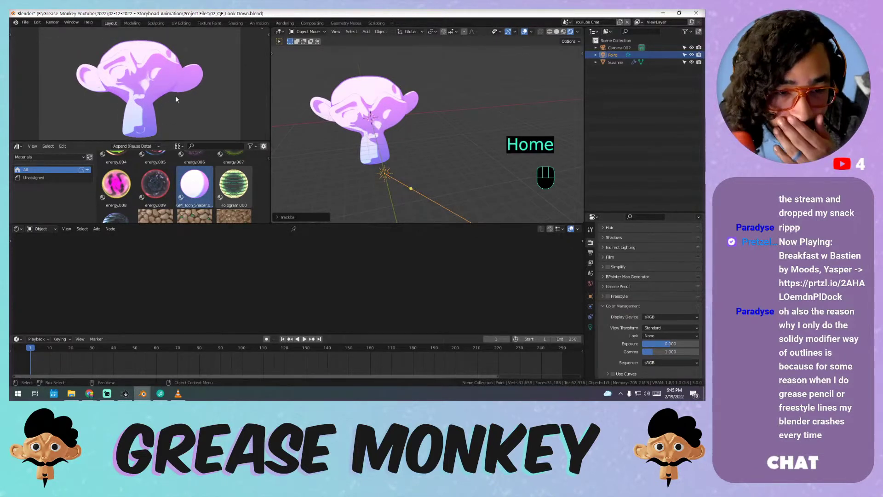
- Rotate the sun light further towards the monkey's face and reduce its strength to 2.270
key(r)
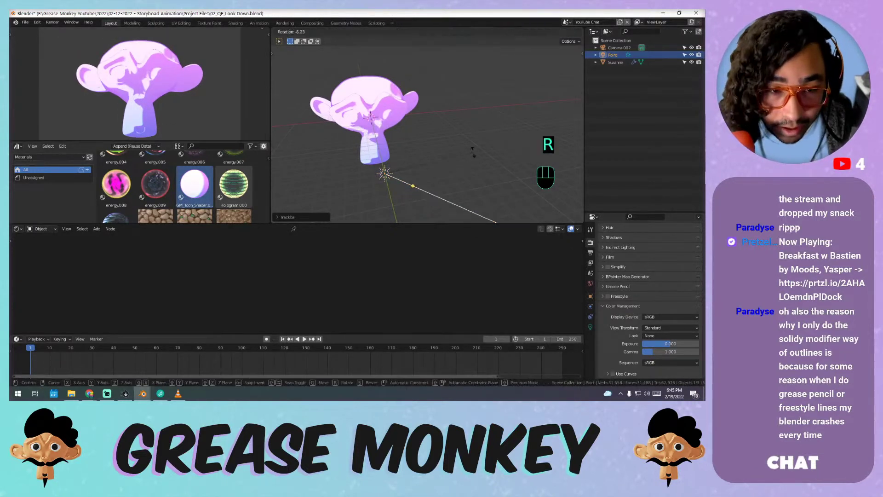
click(447, 121)
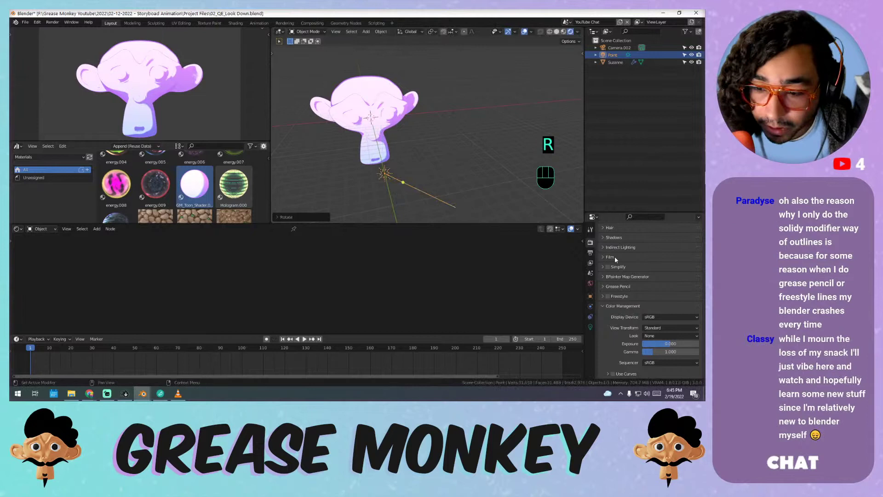
click(591, 327)
drag(666, 253, 644, 253)
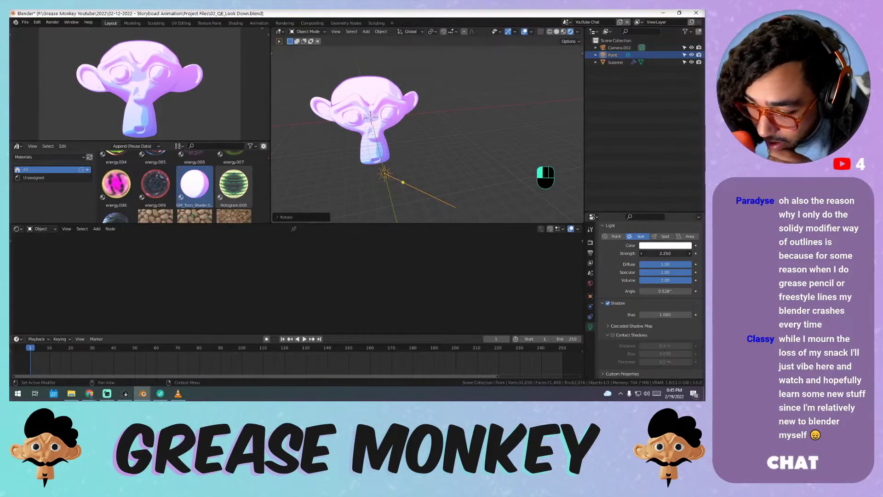
drag(644, 254, 666, 254)
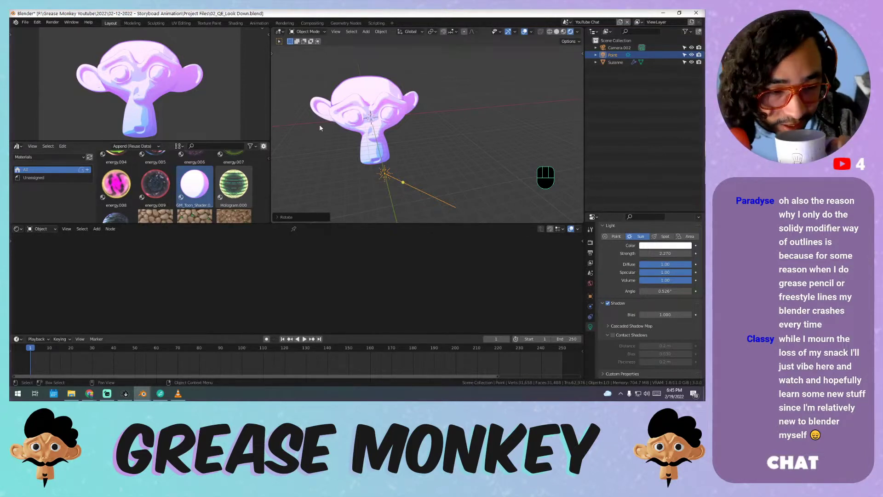
- Close the Asset Browser area by expanding the camera viewport over it, and enlarge the camera frame
click(18, 146)
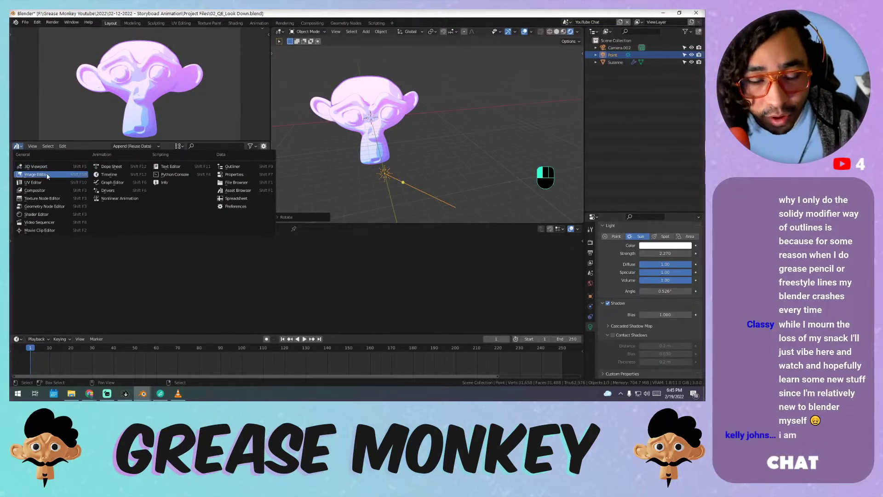
click(254, 134)
drag(269, 141, 269, 160)
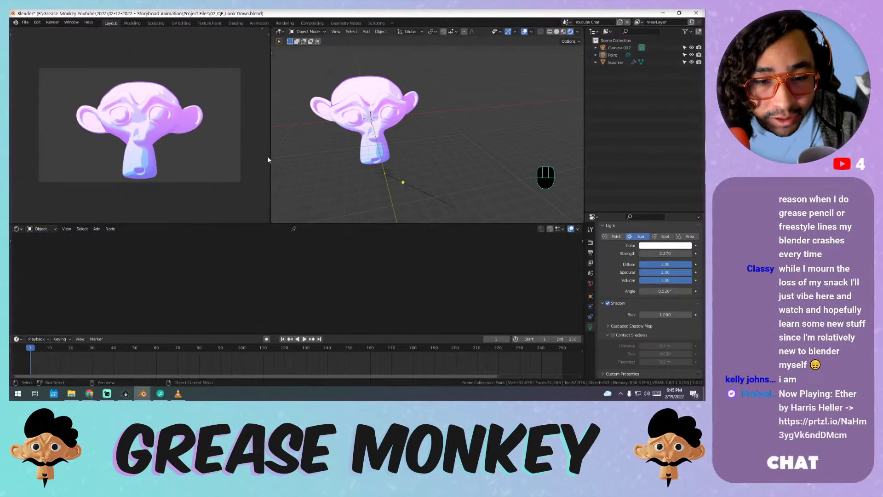
scroll(170, 137, up, 1)
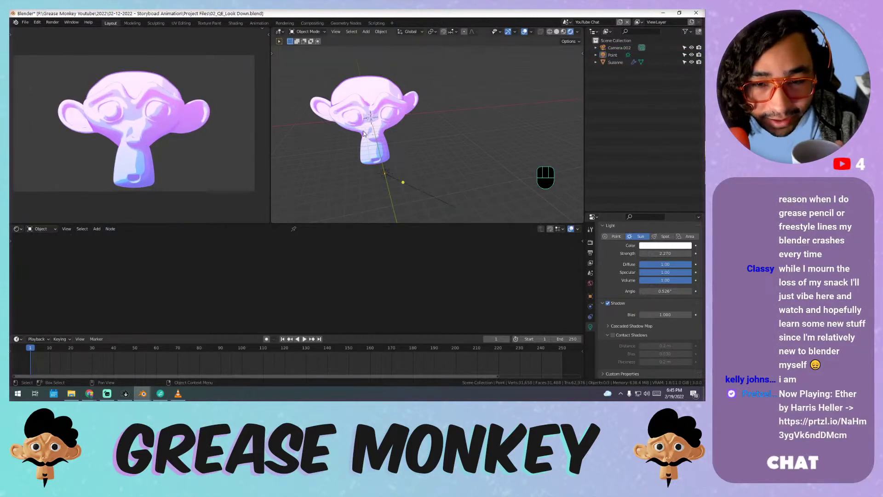
- Select the monkey head and bring its GM_Toon_Shader.000 material nodes into view in the Shader Editor
click(363, 105)
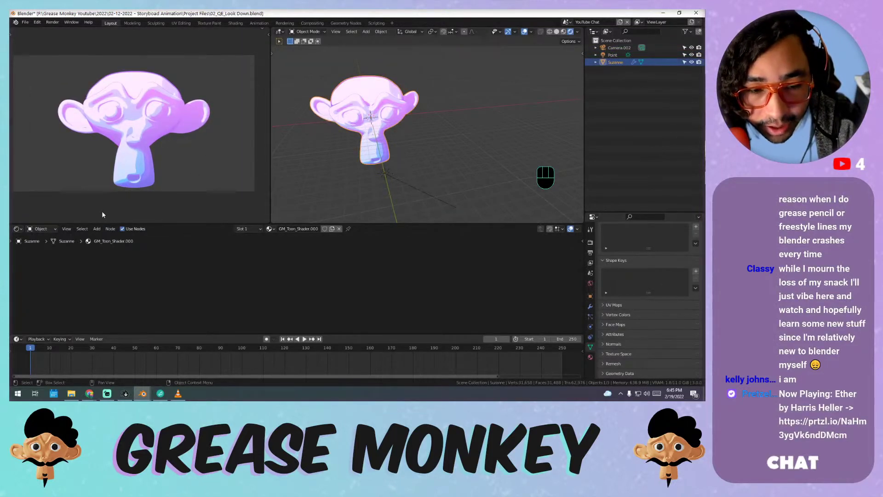
click(18, 230)
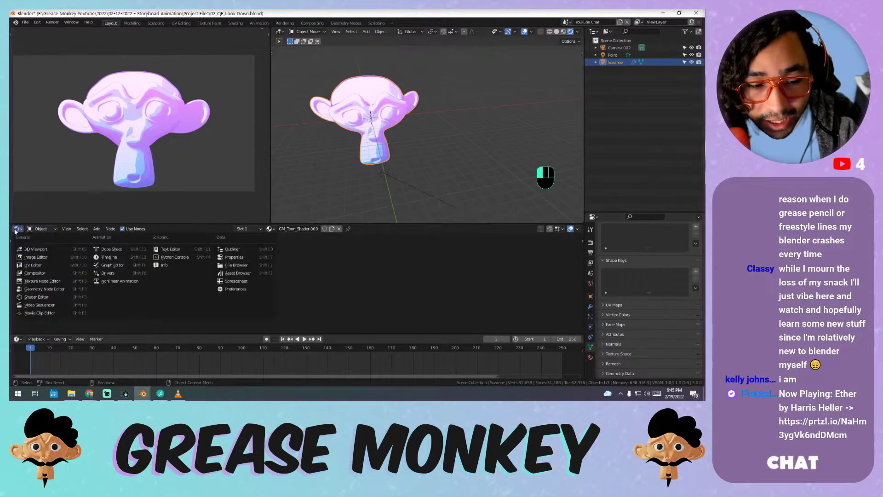
click(46, 289)
key(Home)
scroll(357, 277, up, 3)
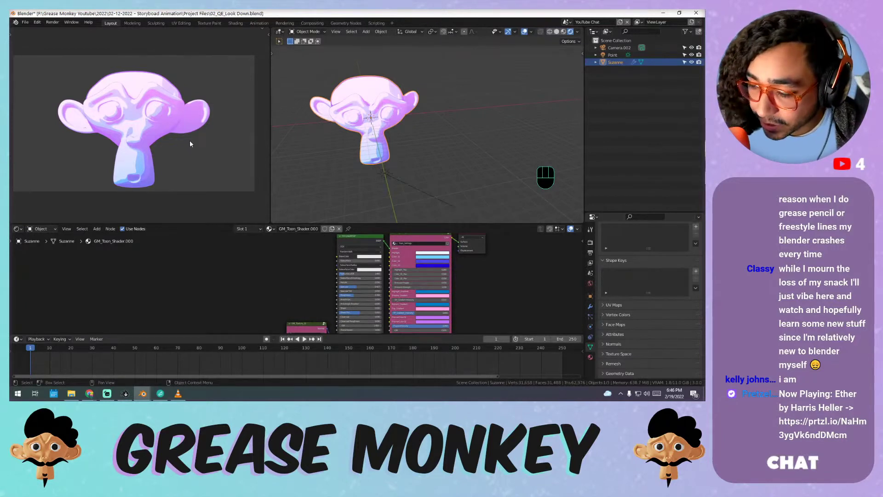
- Examine the camera's placement relative to the monkey head, and the gradient and Fresnel settings of the head's toon shader
shift+middle_drag(406, 153, 439, 146)
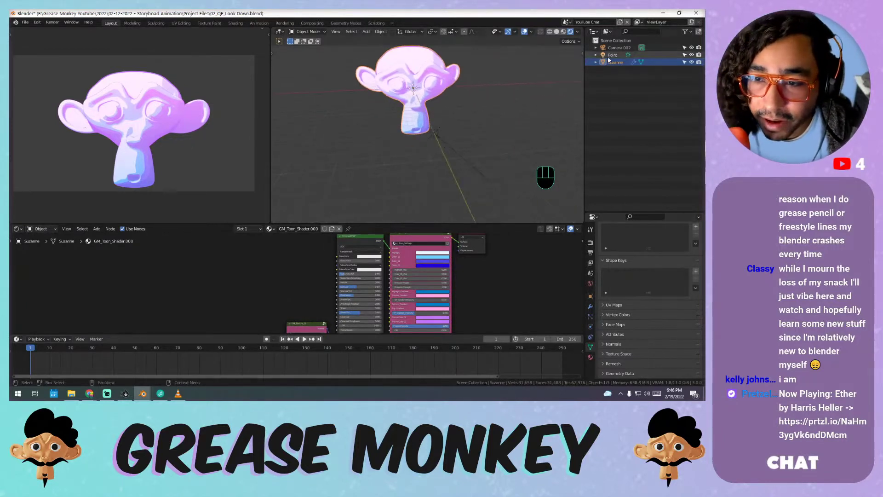
click(618, 48)
key(KP_Decimal)
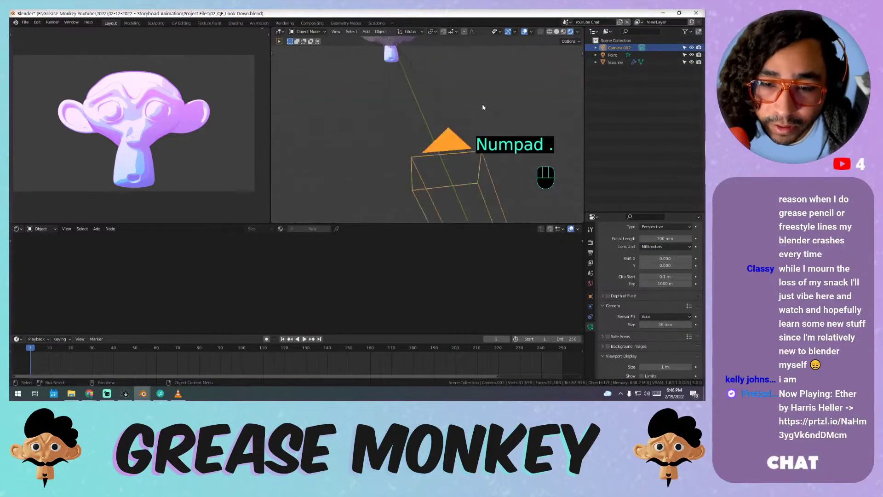
shift+middle_drag(482, 107, 316, 213)
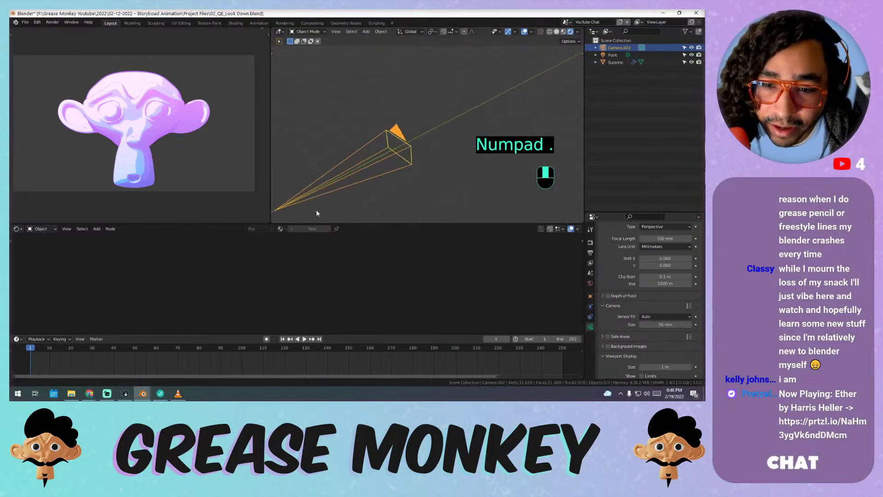
mouse_move(422, 140)
middle_down()
mouse_move(372, 156)
mouse_move(417, 132)
middle_up()
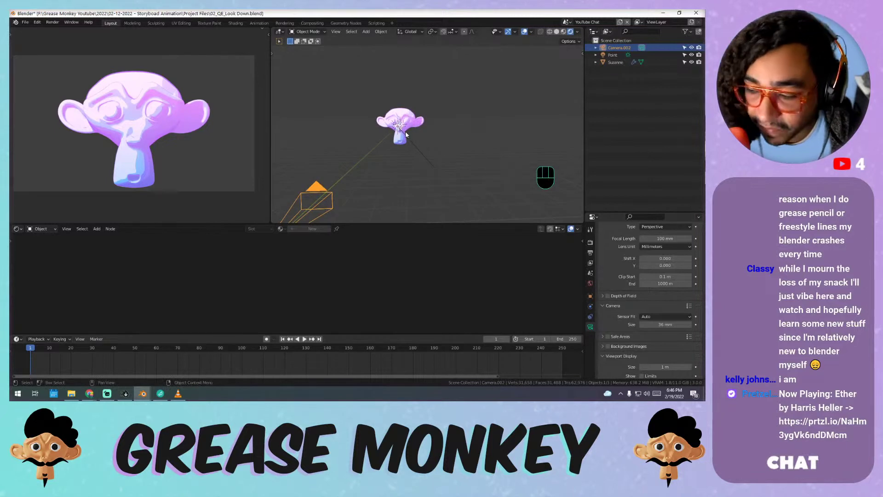
click(414, 120)
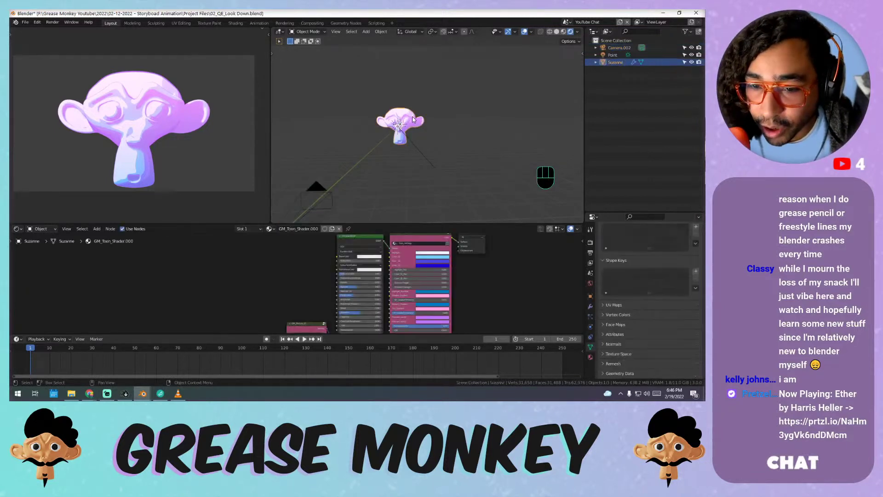
middle_drag(406, 142, 411, 133)
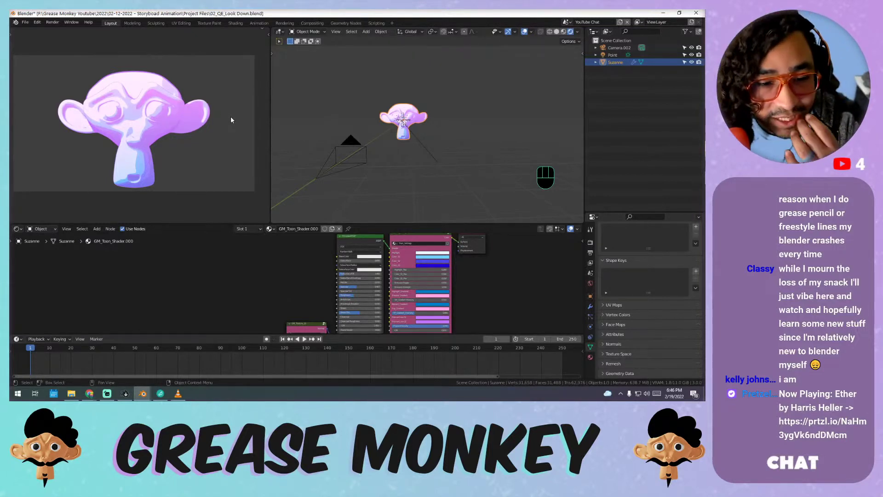
middle_drag(471, 273, 455, 242)
scroll(375, 293, up, 4)
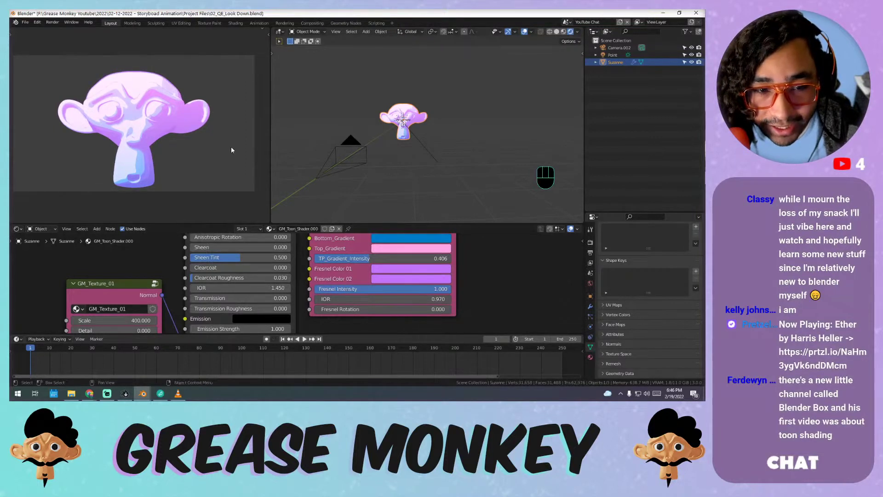
- Try black for both Fresnel colors of the monkey head's toon shader
click(390, 273)
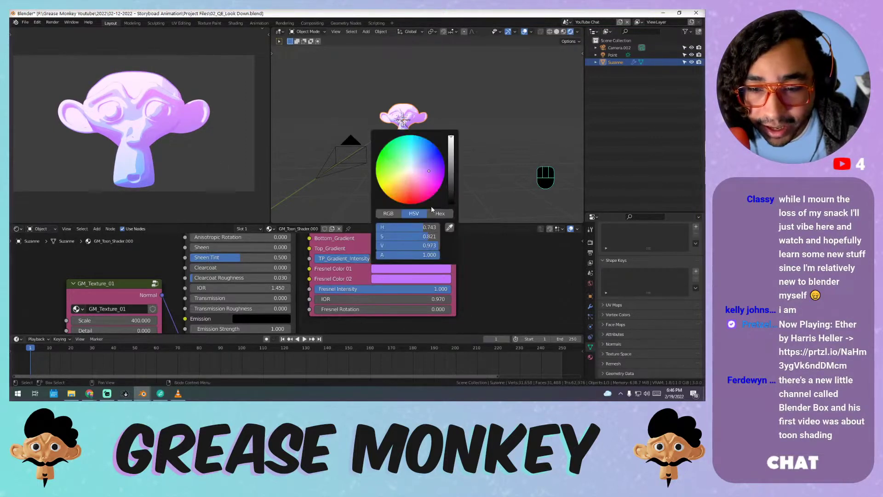
drag(451, 166, 450, 212)
click(411, 279)
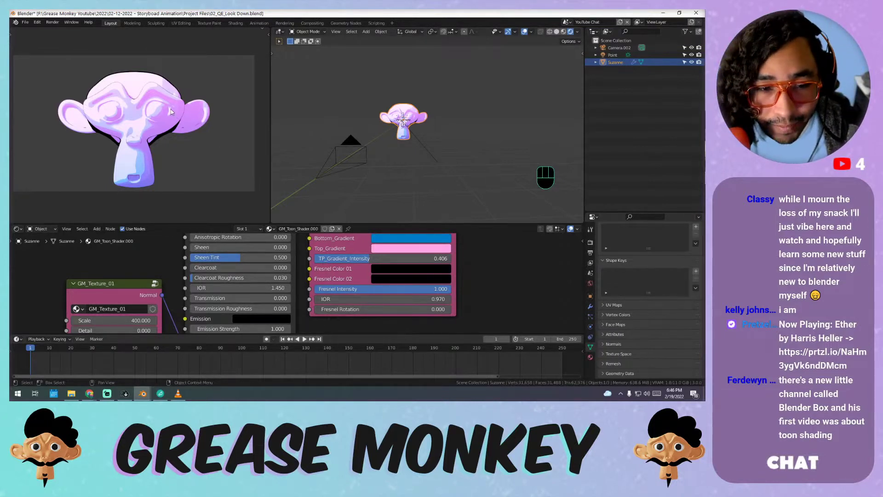
- Freely rotate the monkey head to inspect its dark rim, cancel the rotation, and undo the Fresnel color changes
key(r)
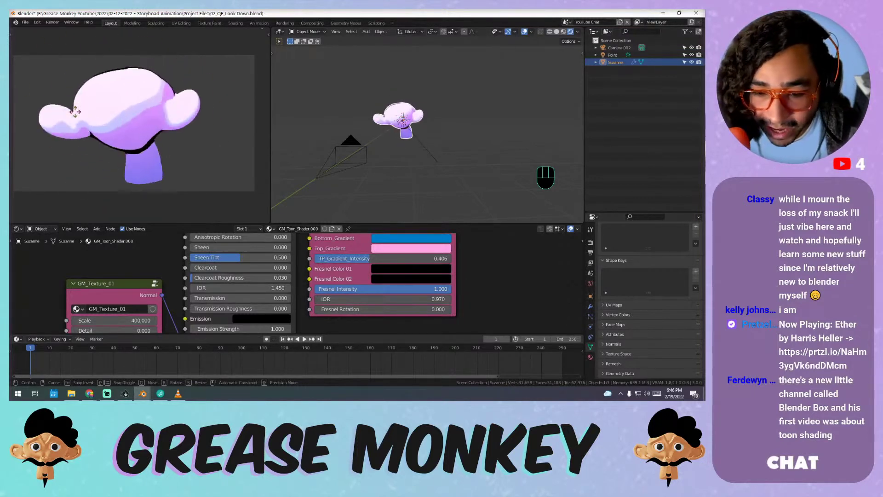
right_click(75, 112)
key(ctrl+z)
key(ctrl+z)
key(ctrl+z)
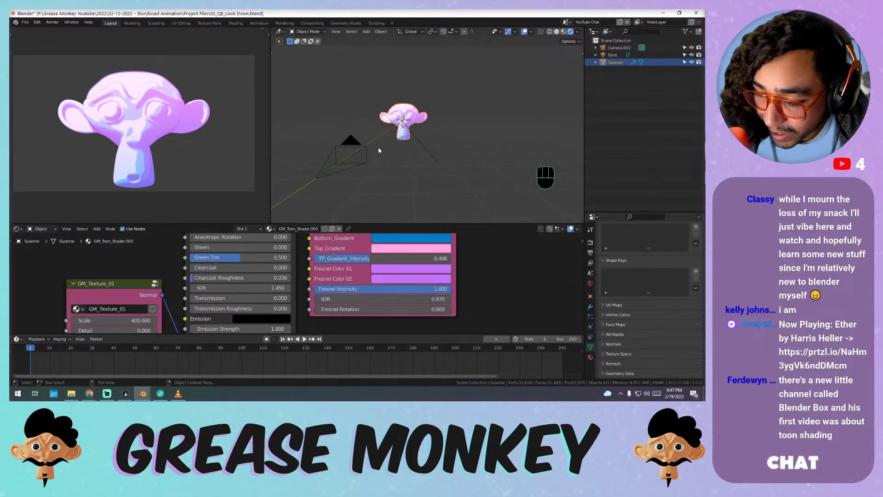
- Frame the monkey head in the viewport, add a torus, and move it about 13 m along global X beside the head
click(578, 91)
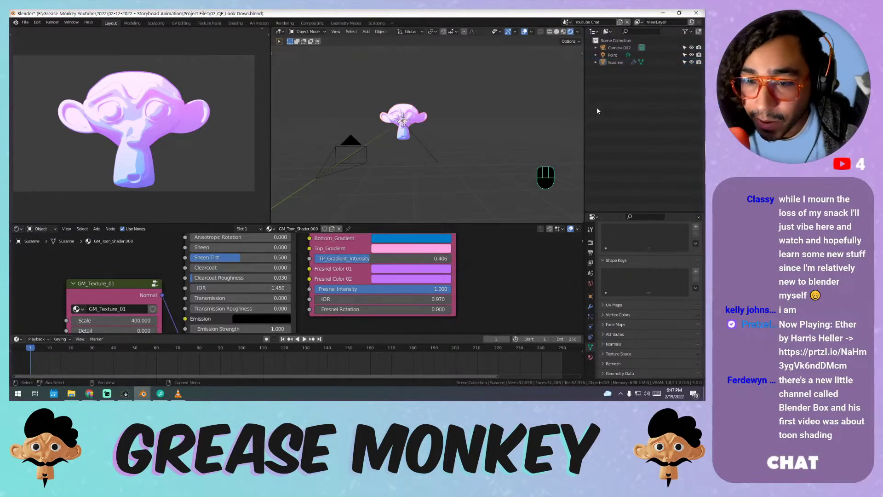
shift+middle_drag(398, 81, 398, 74)
click(368, 56)
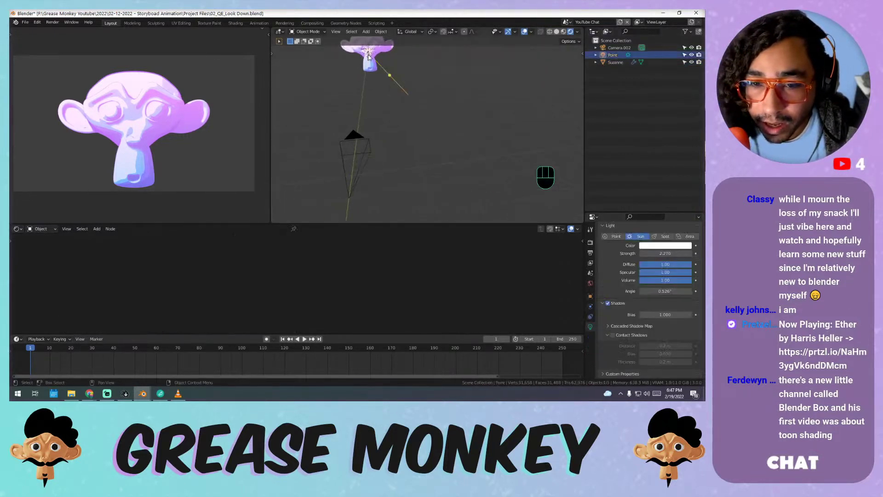
click(383, 47)
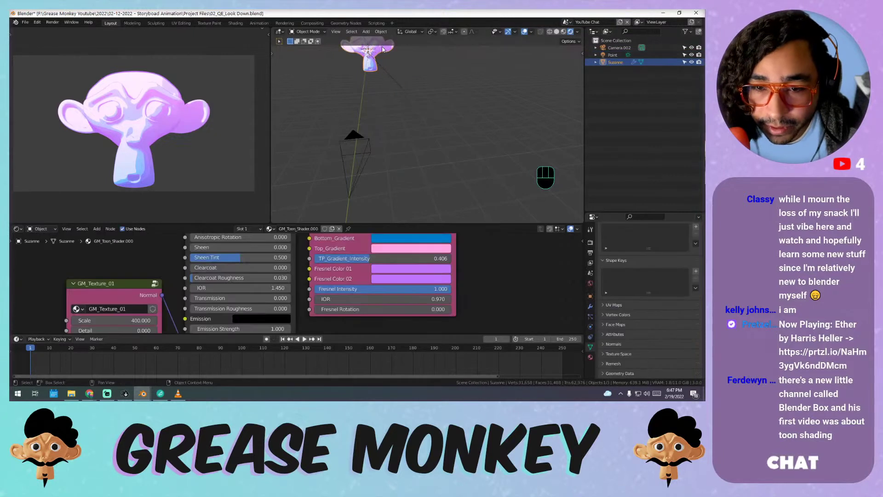
key(KP_Decimal)
key(shift+a)
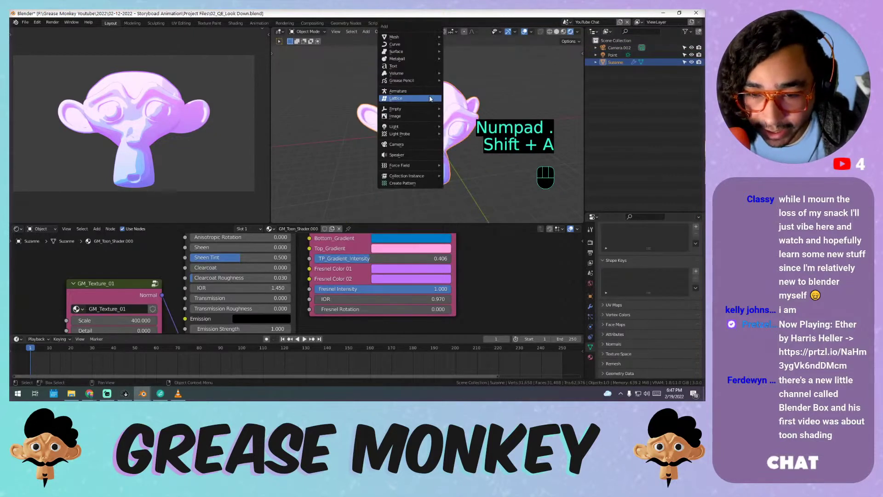
mouse_move(408, 80)
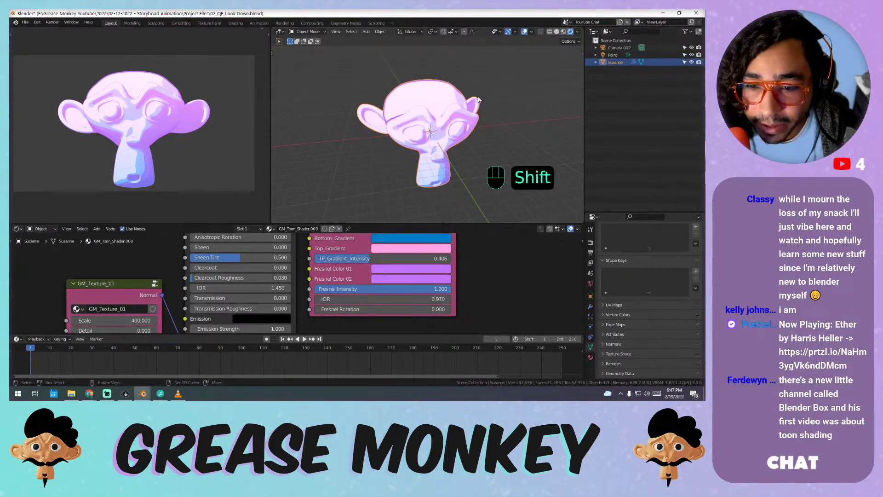
key(shift+a)
mouse_move(461, 37)
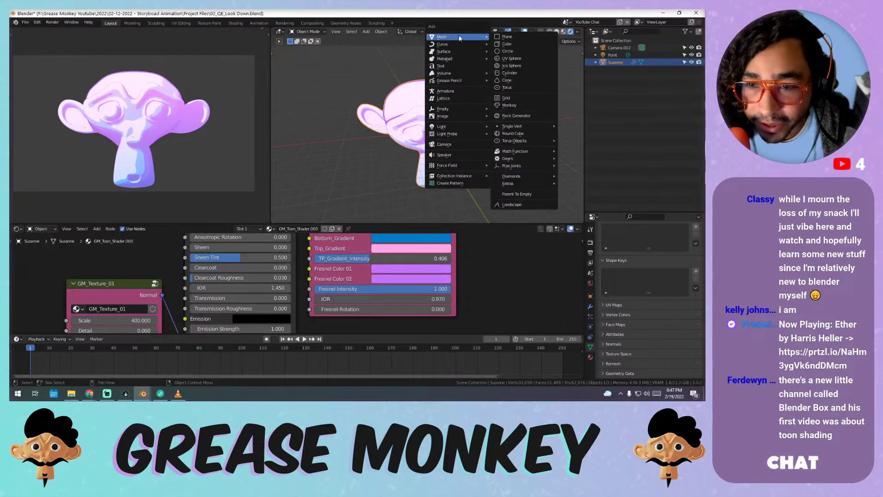
click(508, 87)
key(g)
click(522, 118)
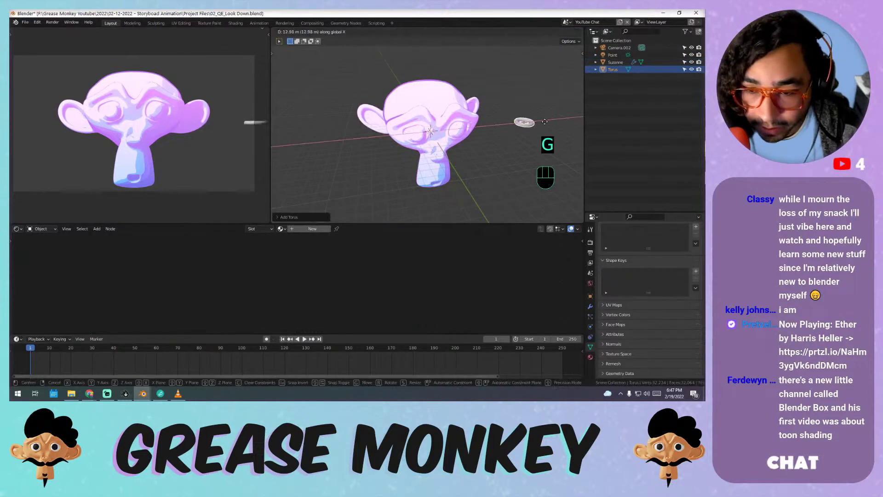
- Scale up the torus mesh in Edit Mode until it is roughly as wide as the monkey head
key(Tab)
key(s)
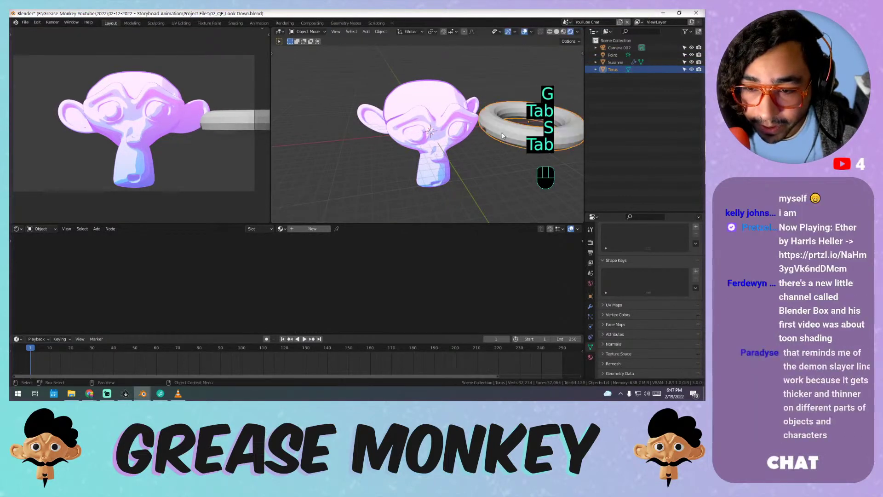
click(474, 132)
key(Tab)
middle_drag(474, 132, 604, 207)
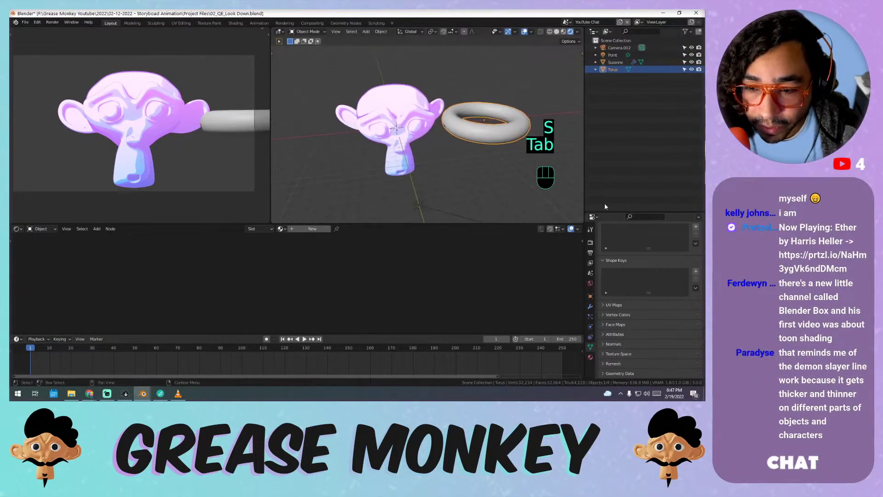
- Assign the existing GM_Toon_Shader.000 material to the torus
click(591, 357)
click(602, 272)
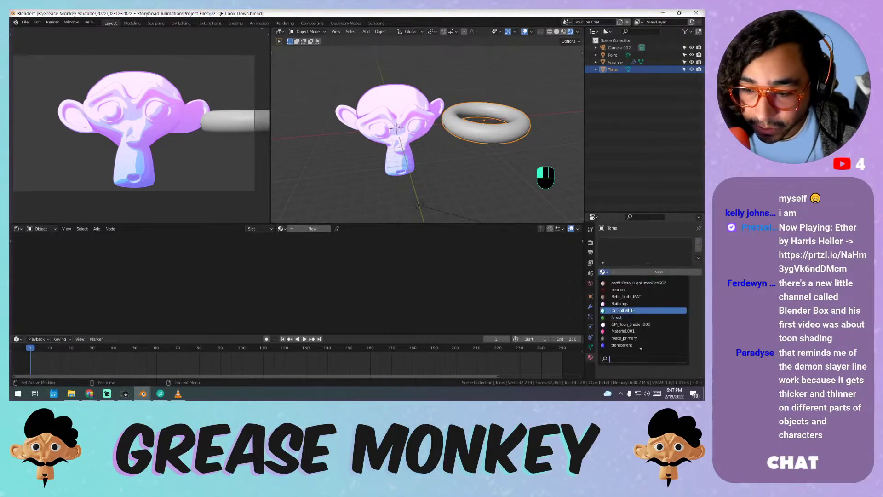
click(638, 283)
key(ctrl+z)
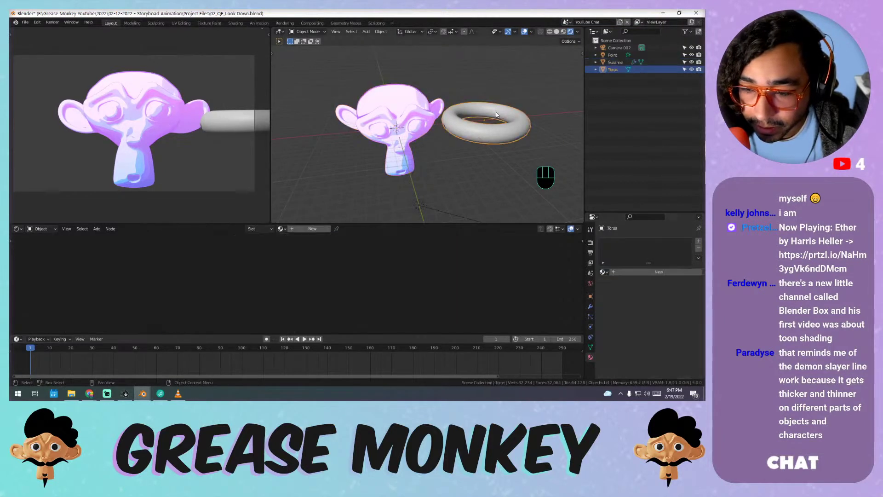
click(603, 272)
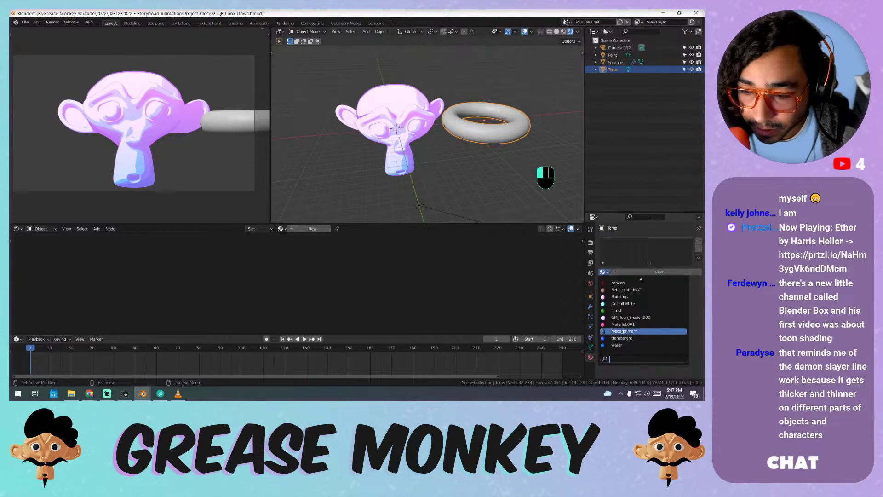
click(630, 317)
- Bring up the mesh primitives that can be added to the scene
key(shift+a)
mouse_move(415, 105)
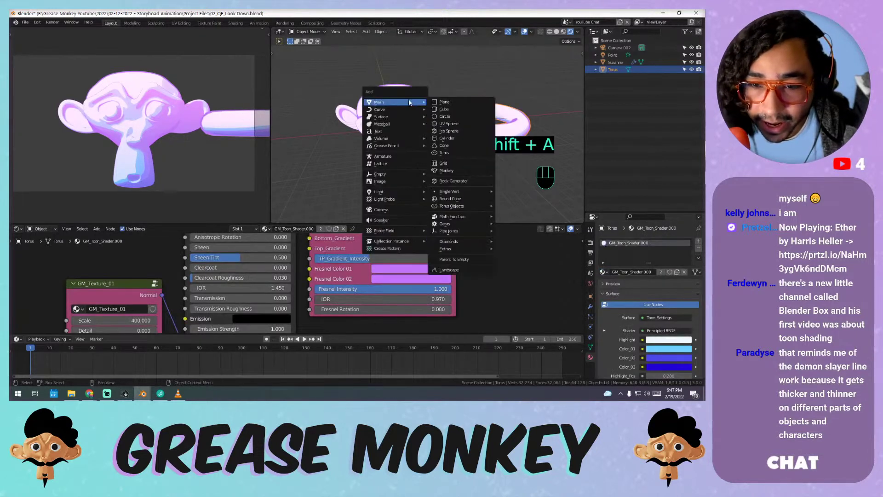
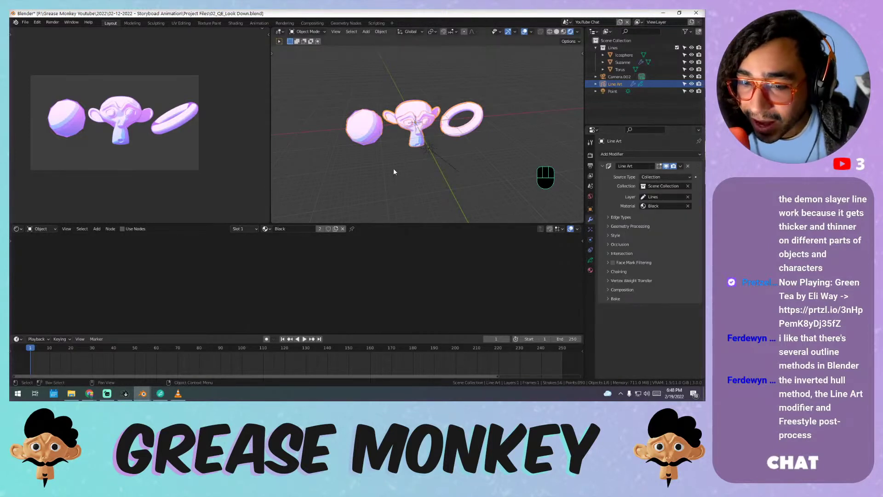
- Examine the thin Line Art outlines on the monkey head up close in the camera view
scroll(437, 119, up, 5)
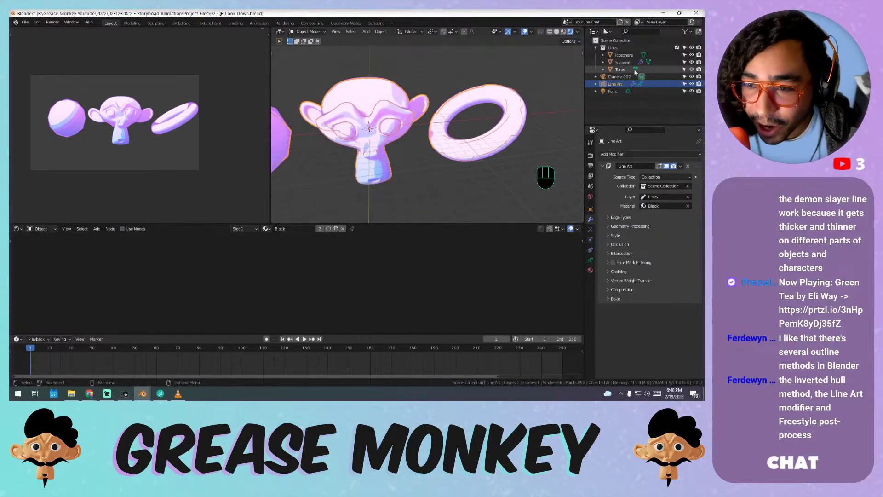
click(516, 103)
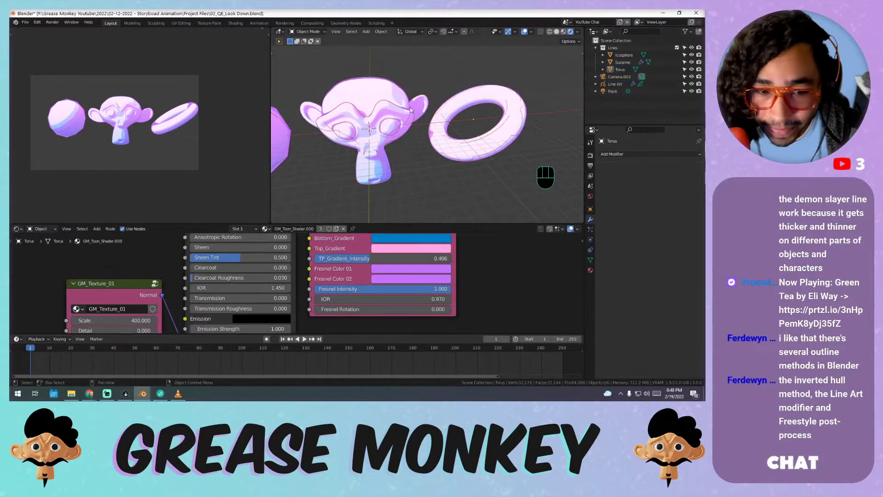
scroll(203, 132, up, 5)
shift+middle_drag(202, 133, 269, 148)
scroll(126, 102, up, 3)
scroll(126, 103, down, 2)
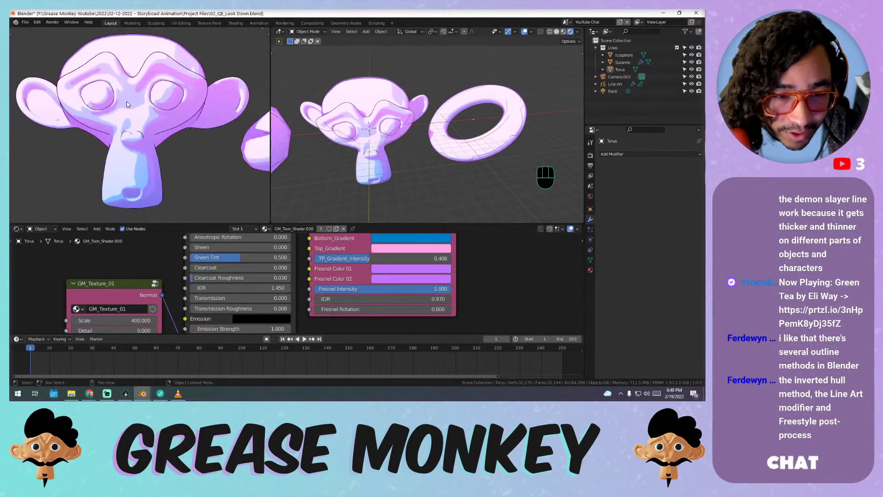
click(163, 77)
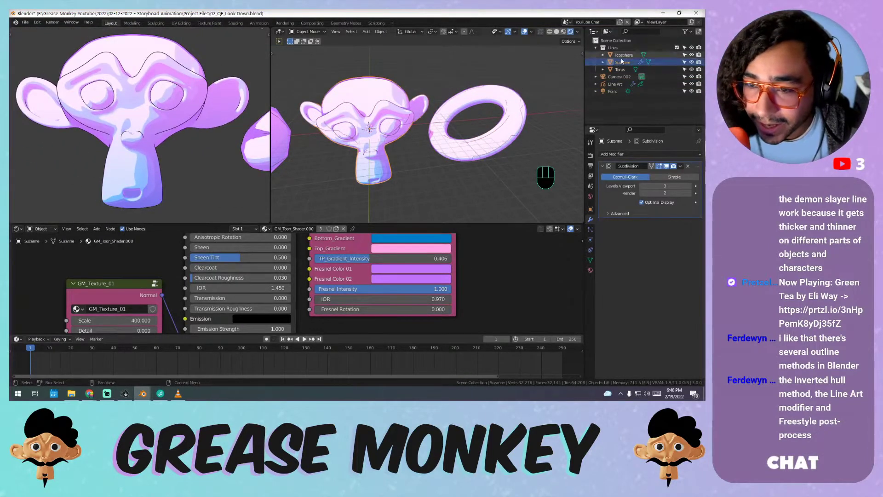
- Select the Line Art object and check which source types its modifier offers
click(615, 85)
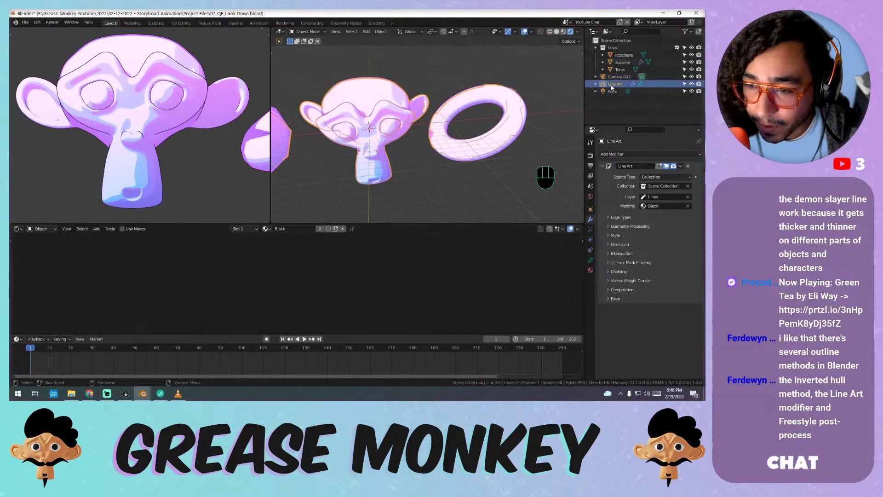
click(662, 178)
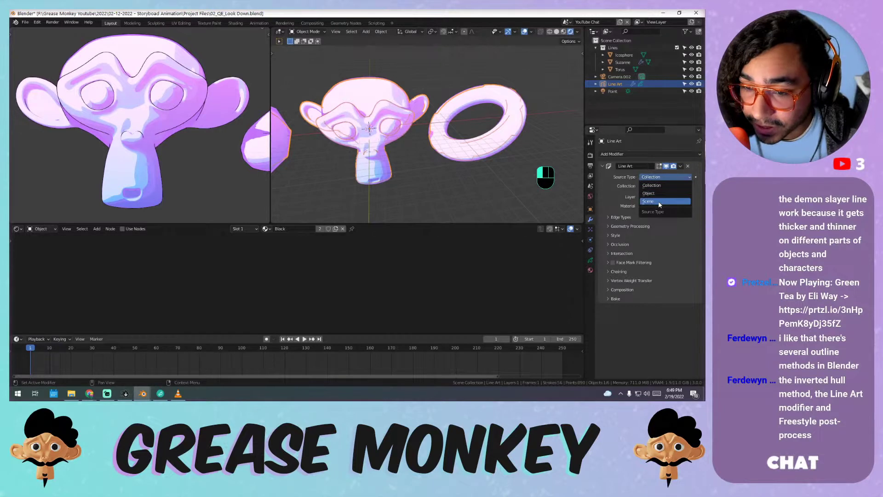
key(shift+a)
mouse_move(396, 157)
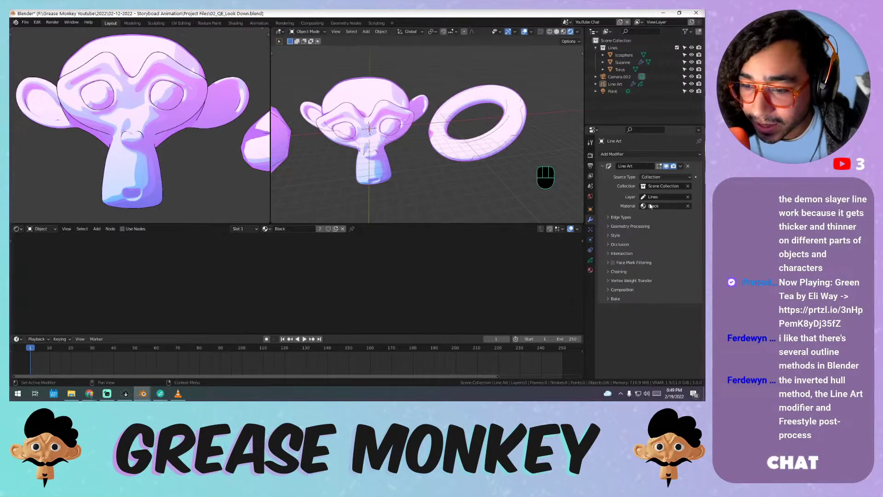
- Expand the Line Art modifier's edge types and style settings, and raise the line thickness to 103
click(632, 217)
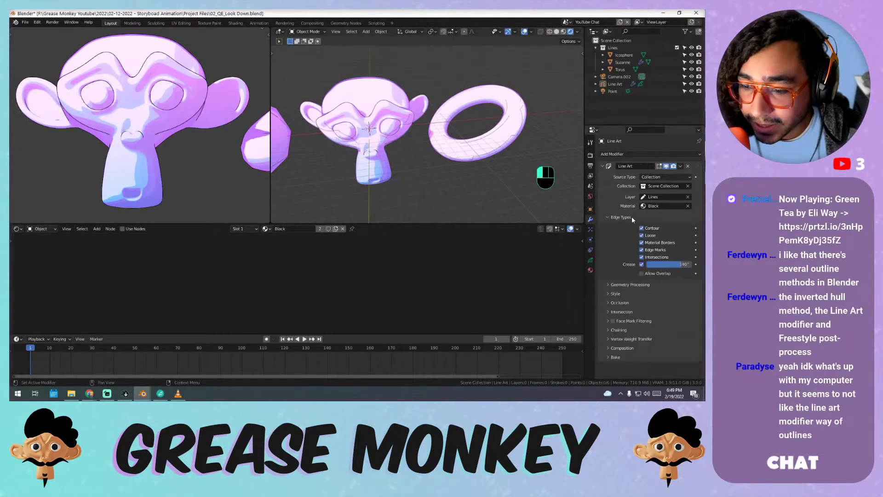
click(628, 294)
mouse_move(662, 305)
mouse_down()
mouse_move(681, 305)
mouse_move(644, 305)
mouse_move(676, 304)
mouse_up()
scroll(221, 127, down, 5)
scroll(189, 124, up, 3)
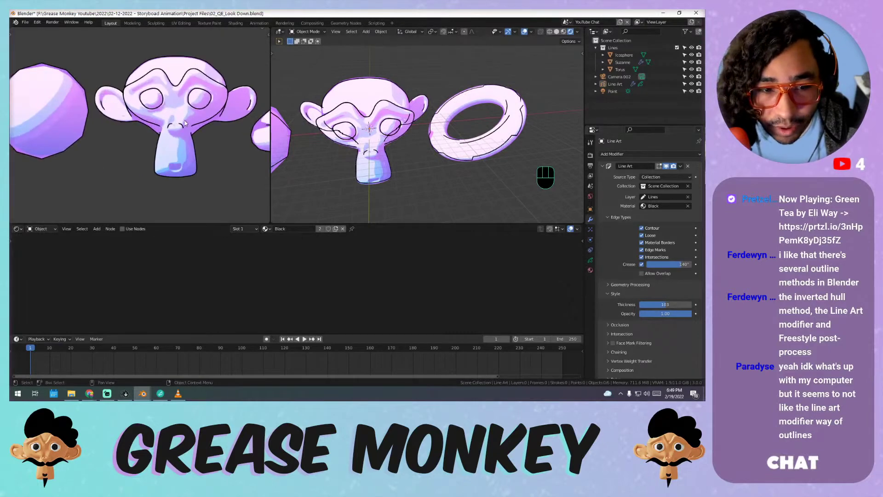
- Examine the thickened outlines on the icosphere, monkey head and torus, and open the Line Art object's Black material settings
scroll(185, 123, up, 6)
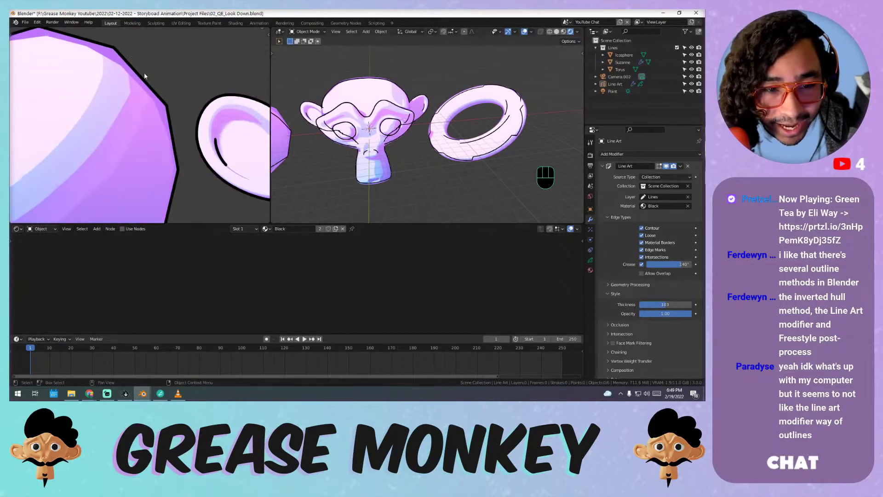
middle_drag(460, 121, 391, 138)
shift+middle_drag(391, 121, 429, 137)
scroll(429, 137, up, 5)
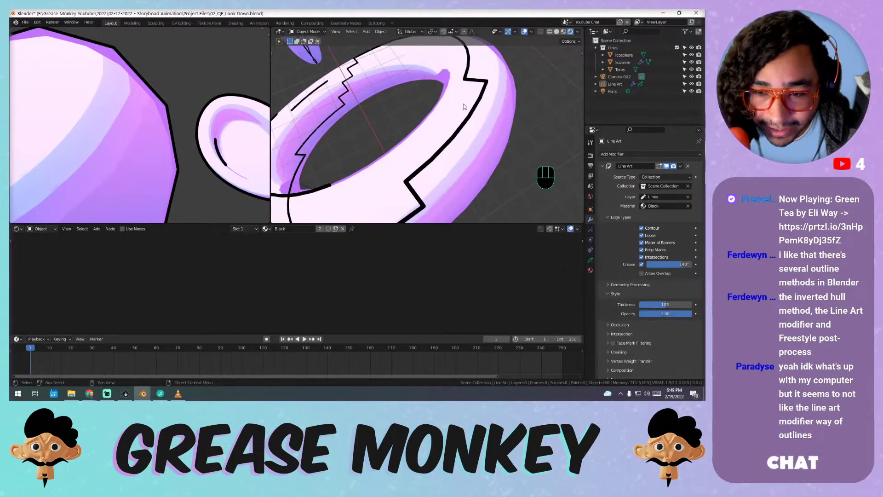
scroll(321, 131, down, 4)
scroll(133, 89, down, 5)
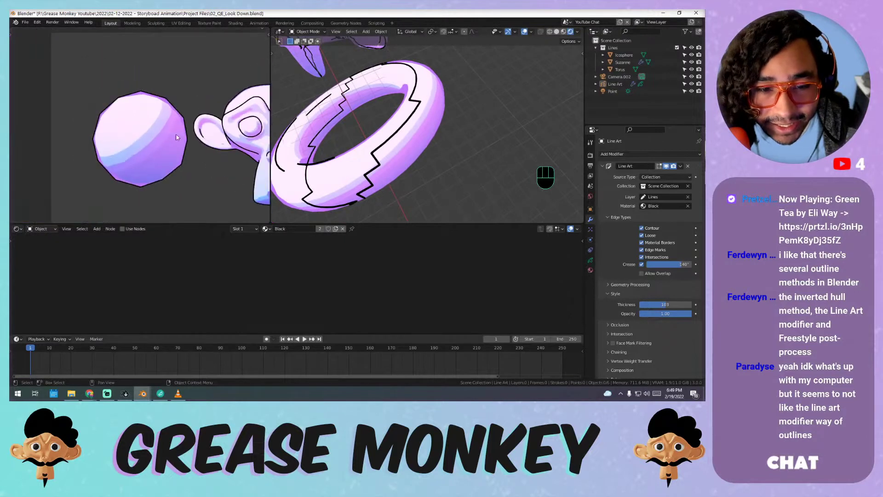
scroll(176, 137, down, 2)
ctrl+scroll(177, 137, down, 5)
scroll(165, 78, up, 6)
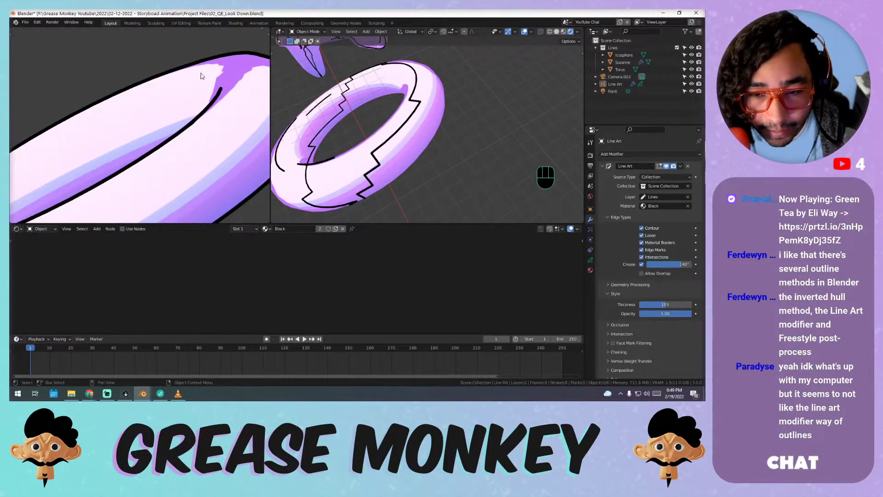
scroll(135, 145, down, 3)
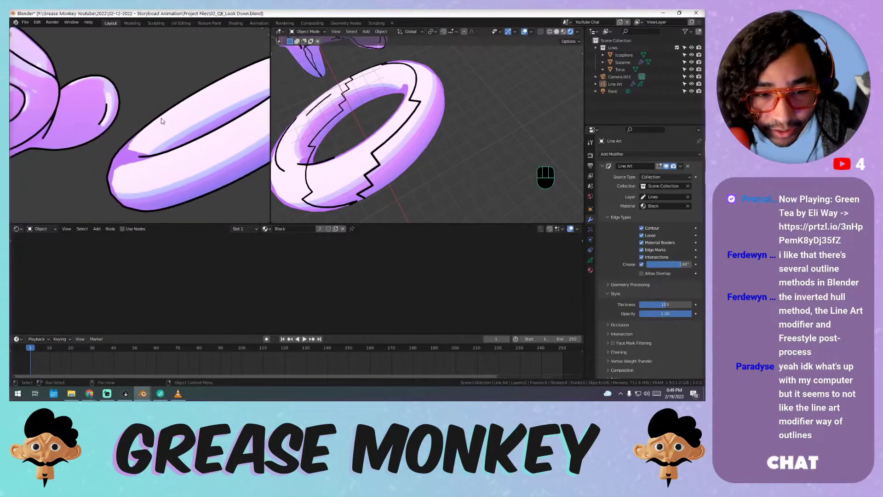
scroll(162, 120, down, 5)
scroll(128, 119, up, 5)
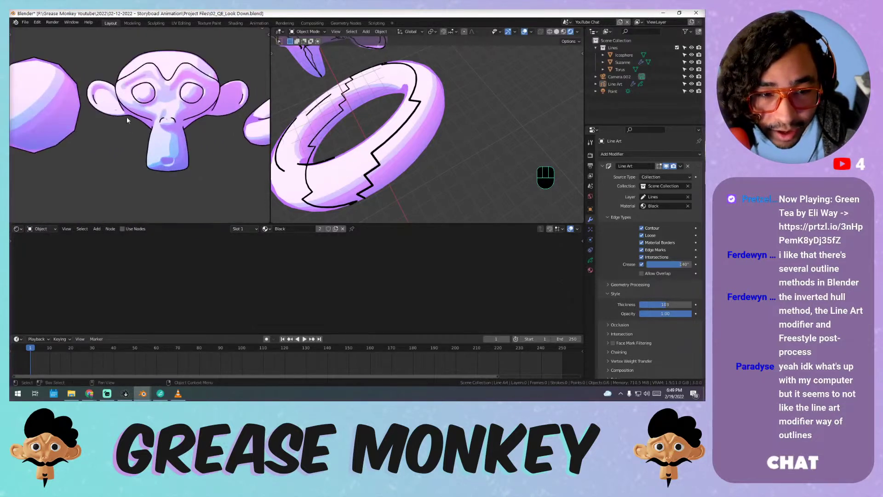
shift+middle_drag(127, 120, 172, 155)
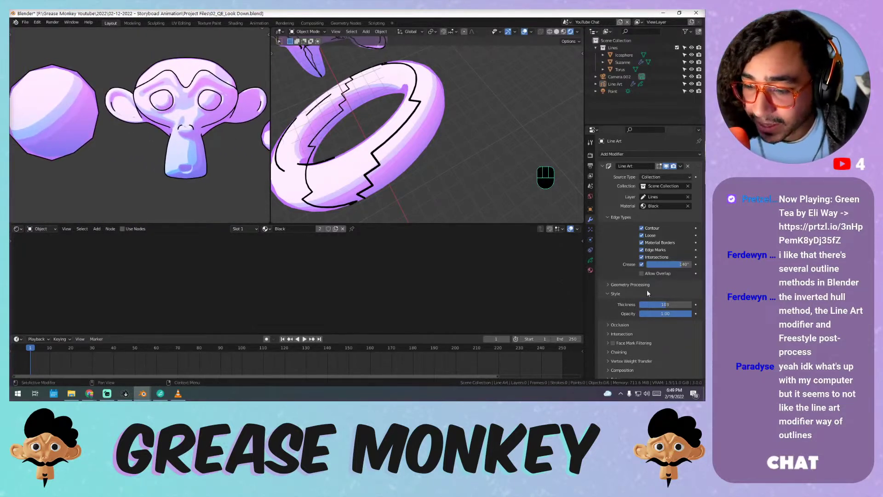
click(591, 271)
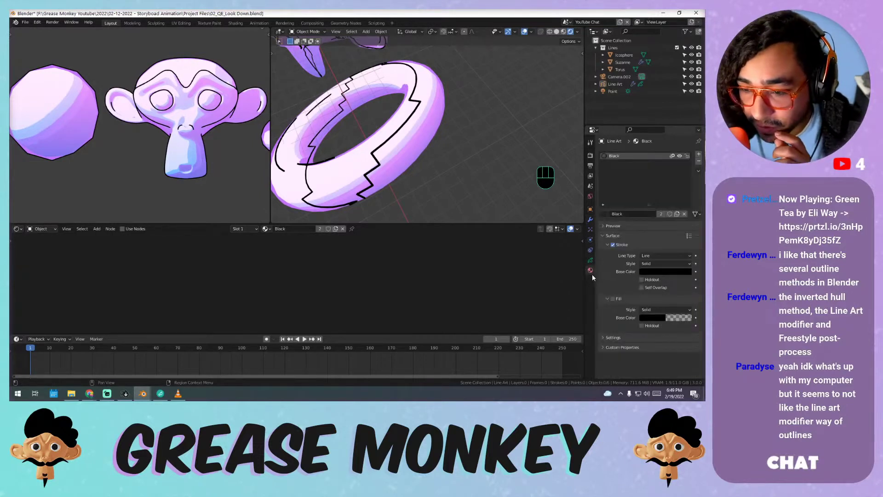
- Try a bright yellow stroke base colour on the Line Art object's Black material and return it to black
click(657, 271)
drag(686, 217, 686, 169)
click(629, 205)
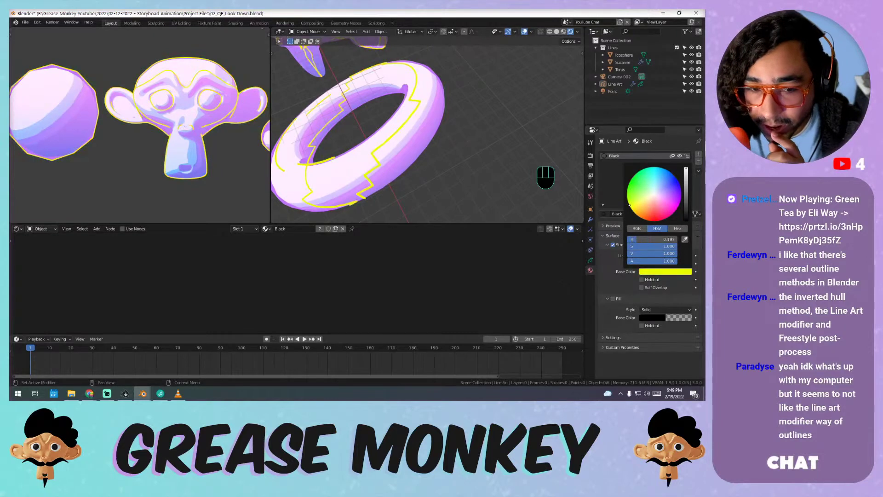
mouse_move(653, 239)
mouse_down()
mouse_move(662, 239)
mouse_move(639, 239)
mouse_move(652, 239)
mouse_up()
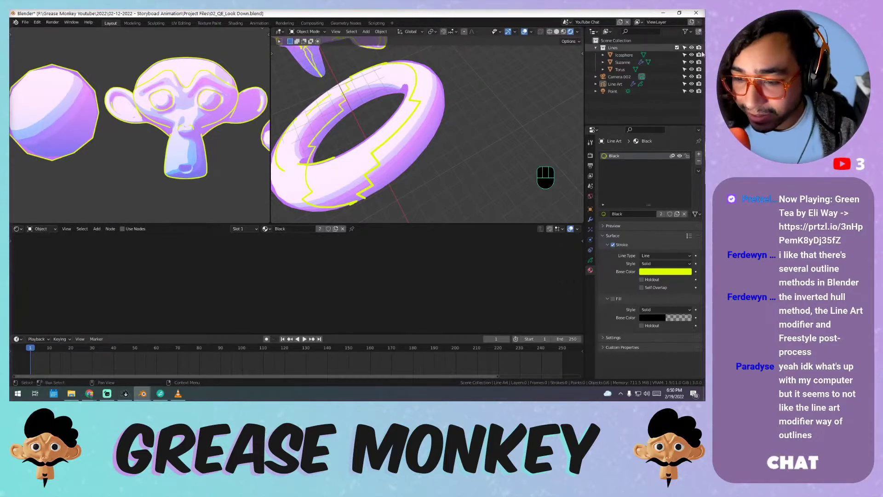
click(657, 271)
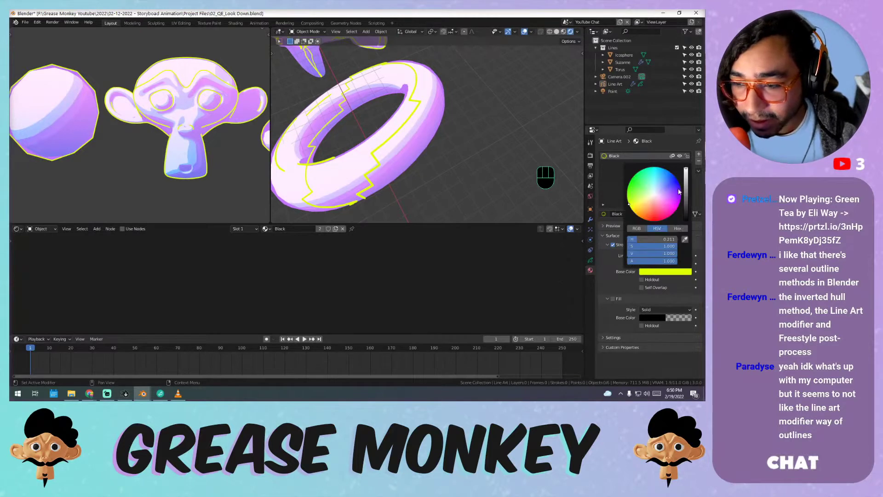
drag(666, 217, 686, 219)
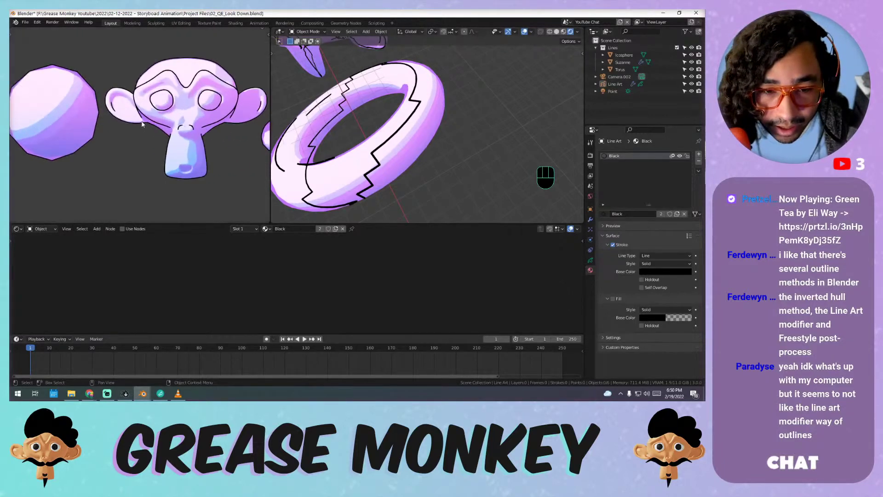
- Inspect the Line Art outlines from off-camera angles and delete the Line Art object
scroll(143, 124, up, 6)
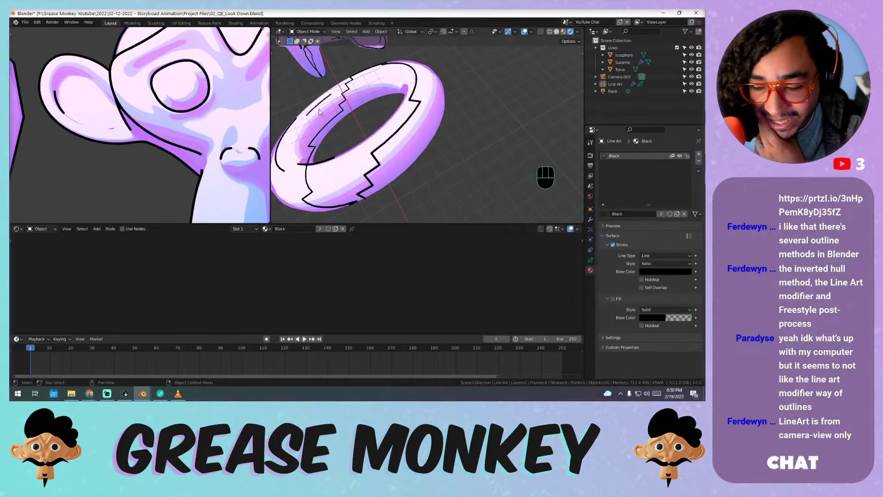
middle_drag(343, 79, 306, 97)
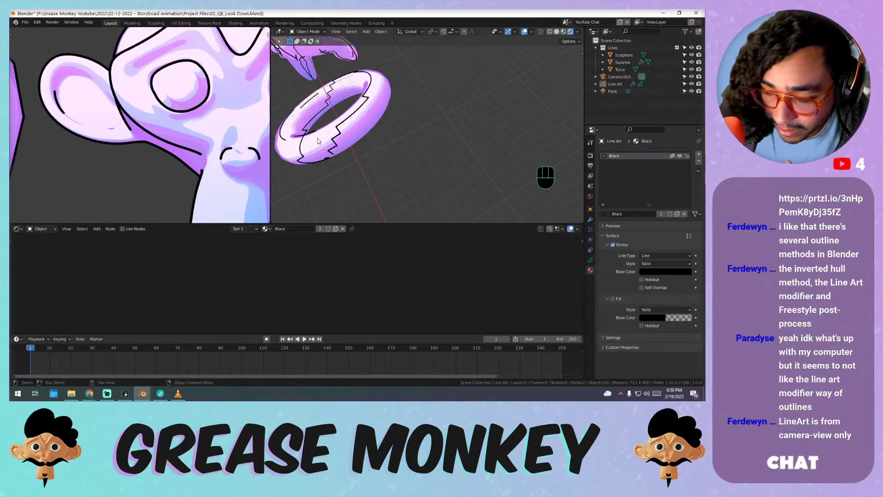
click(305, 105)
middle_drag(305, 105, 370, 89)
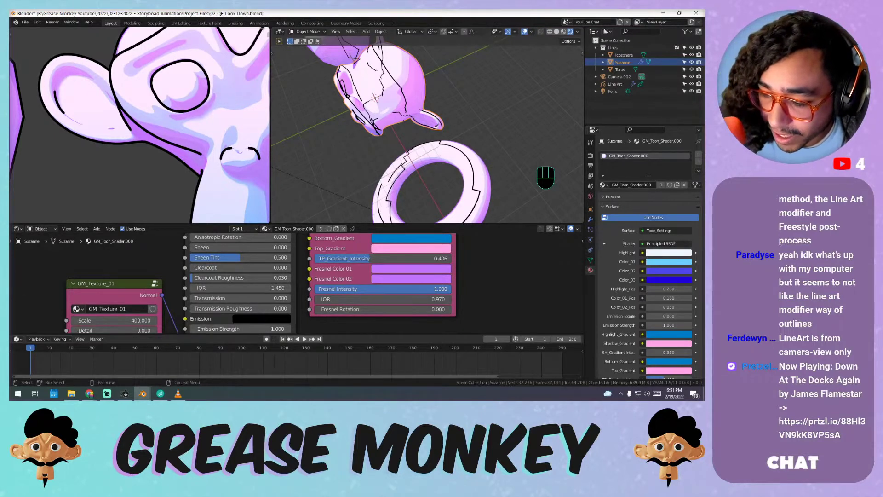
middle_drag(422, 126, 396, 138)
click(622, 85)
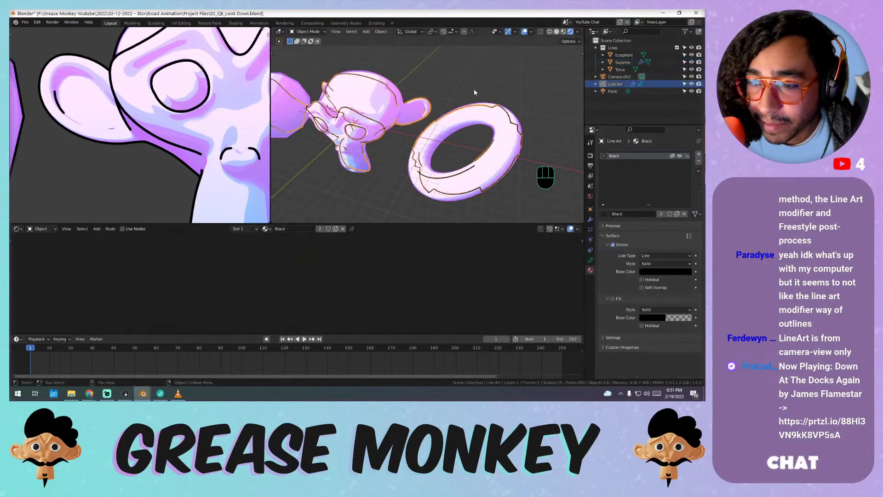
key(x)
- Select the monkey head and add a second material slot with a new material
click(368, 108)
shift+middle_drag(375, 103, 460, 103)
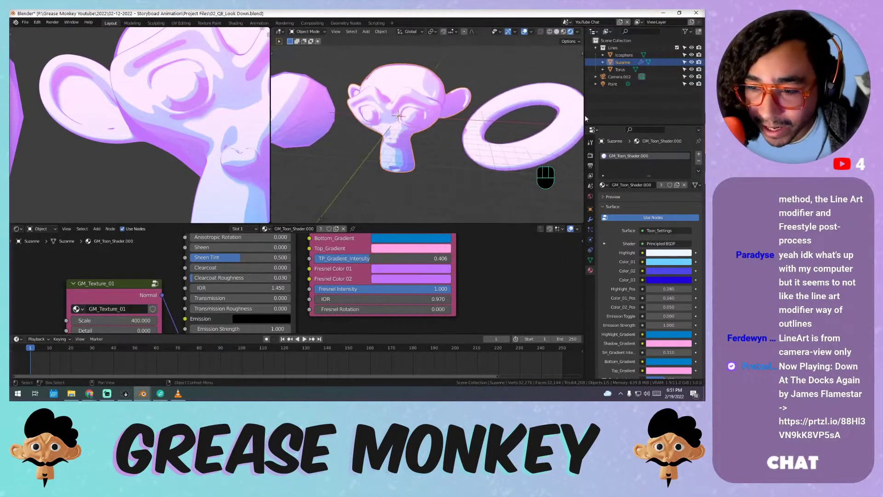
click(698, 154)
click(624, 199)
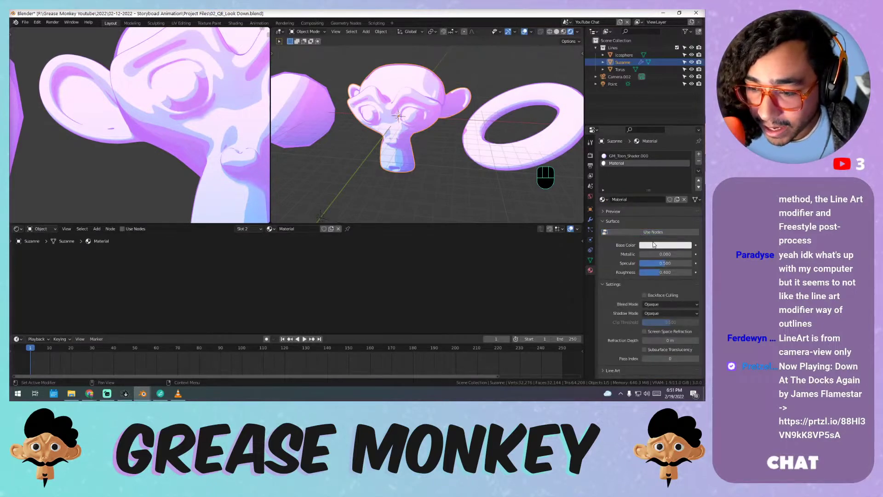
- Enable nodes on the monkey head's new material, set its surface to Emission and make the emission colour black
click(653, 245)
click(642, 231)
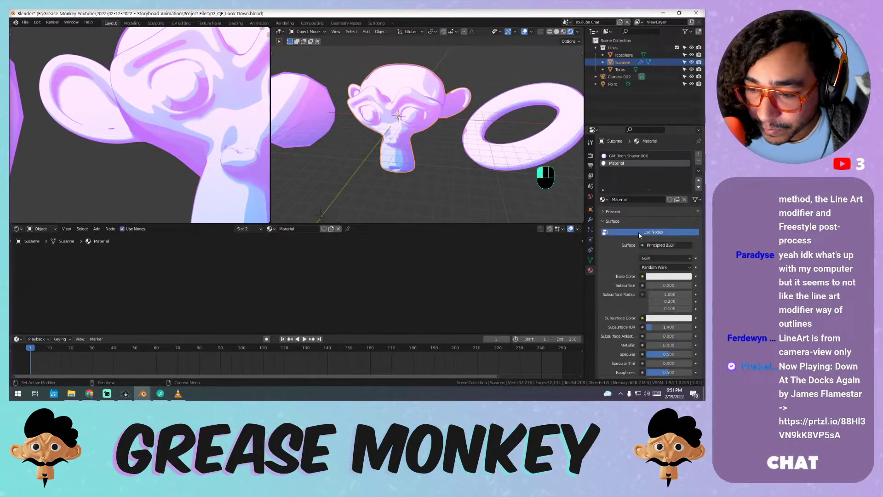
click(663, 245)
click(611, 100)
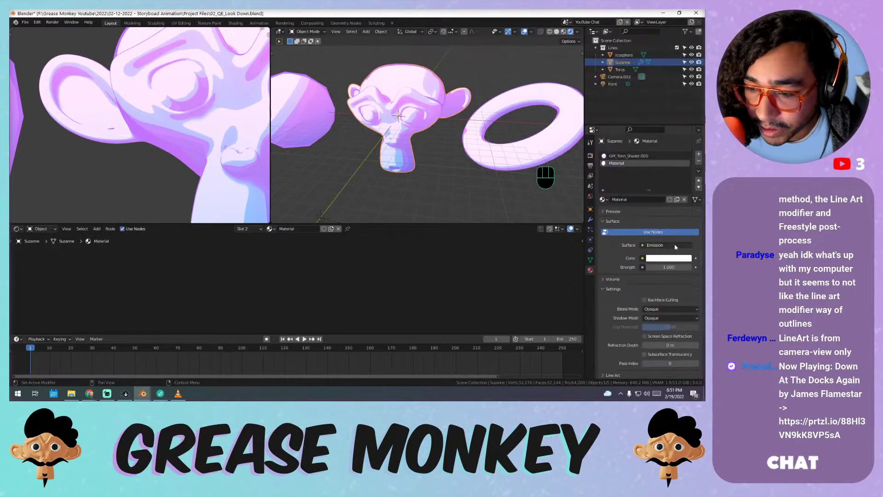
click(667, 258)
drag(686, 161, 686, 208)
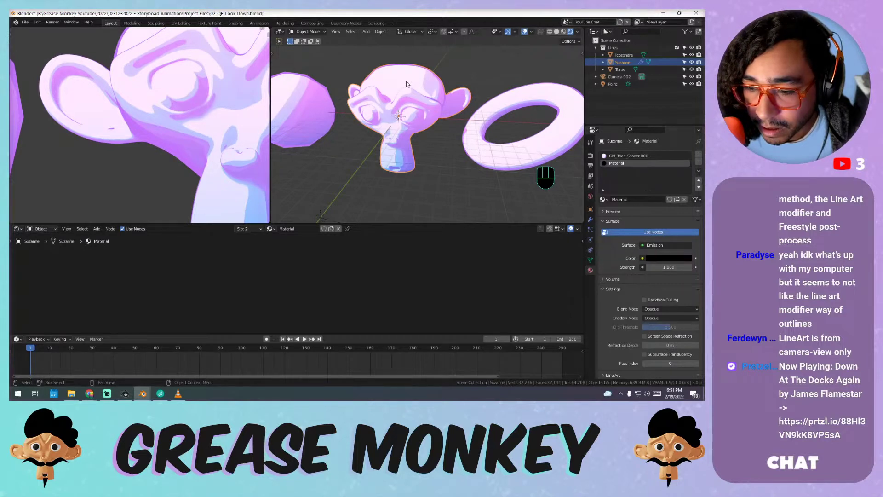
- Apply the monkey head's Subdivision modifier
click(591, 220)
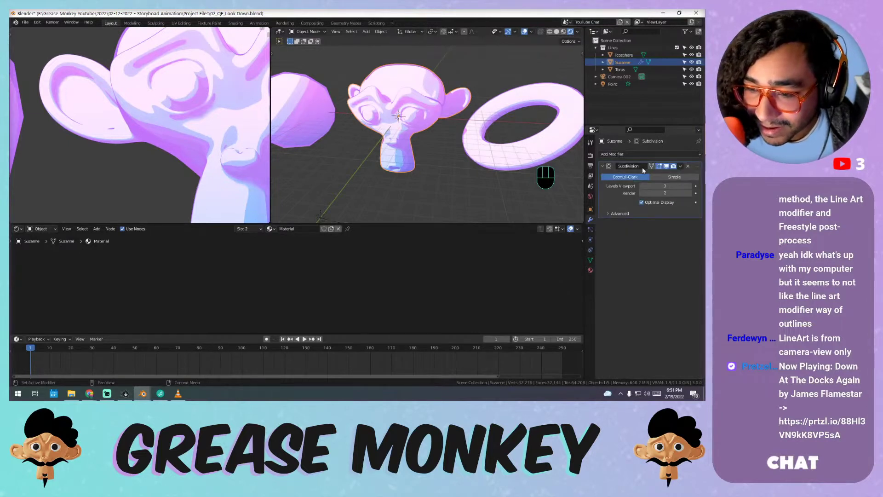
click(688, 166)
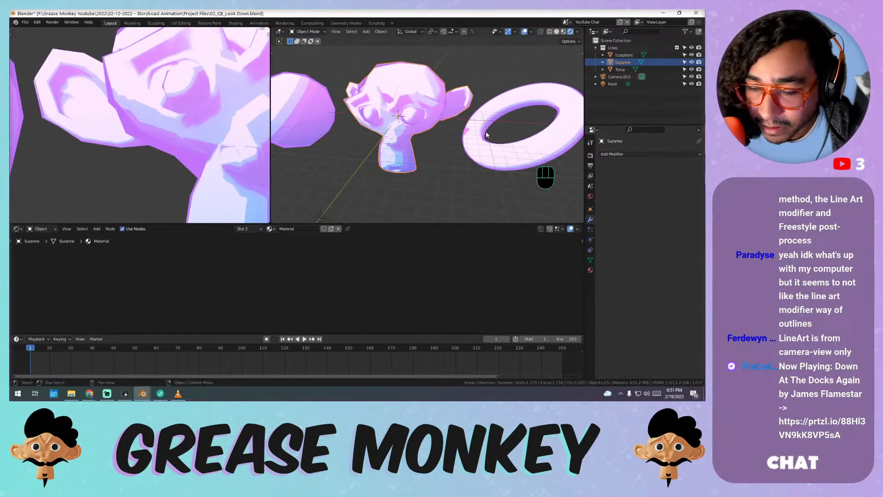
key(ctrl+z)
click(680, 166)
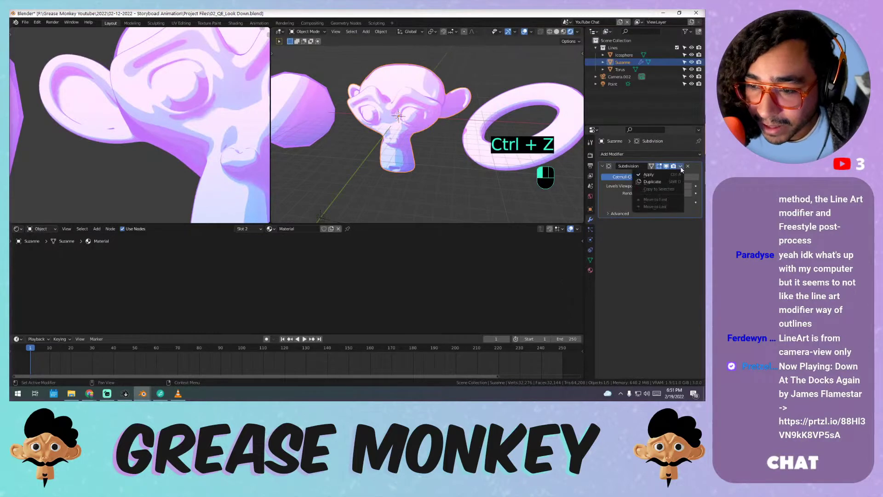
click(658, 175)
- Add a Solidify modifier to the monkey head with a thickness of 0.93 m and an offset of about -0.51
click(625, 155)
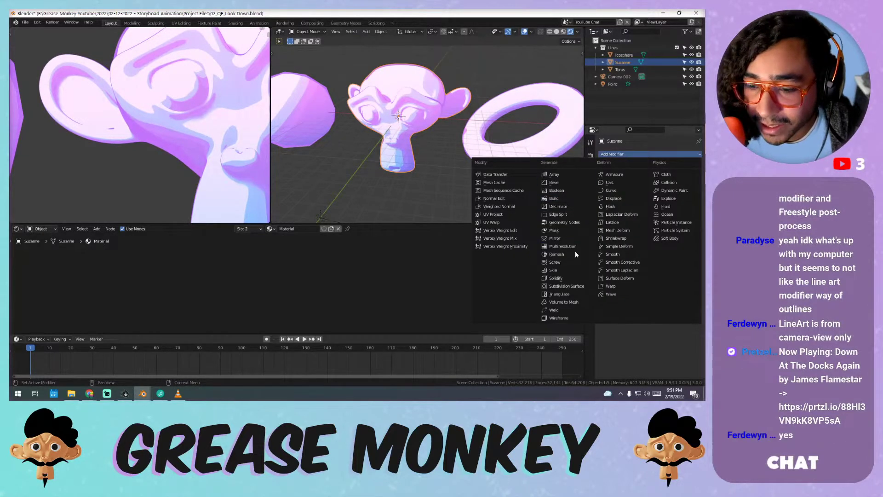
click(569, 277)
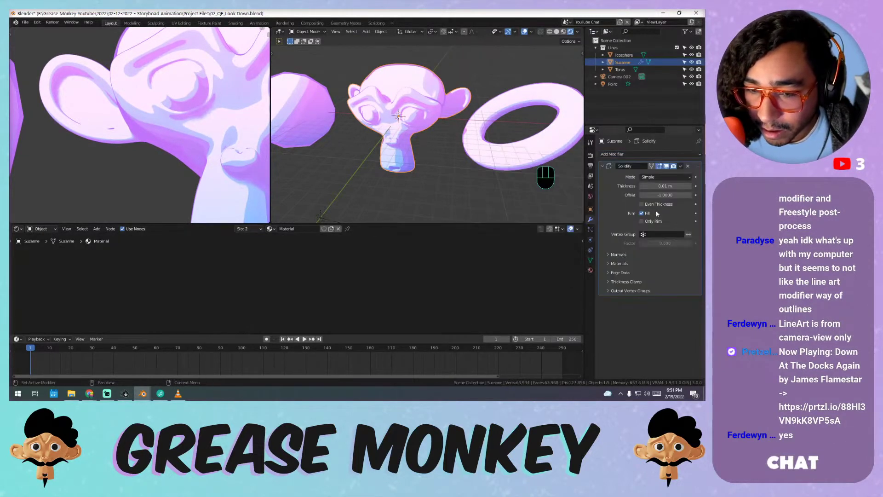
mouse_move(665, 186)
mouse_down()
mouse_move(687, 186)
mouse_move(669, 186)
mouse_move(686, 194)
mouse_up()
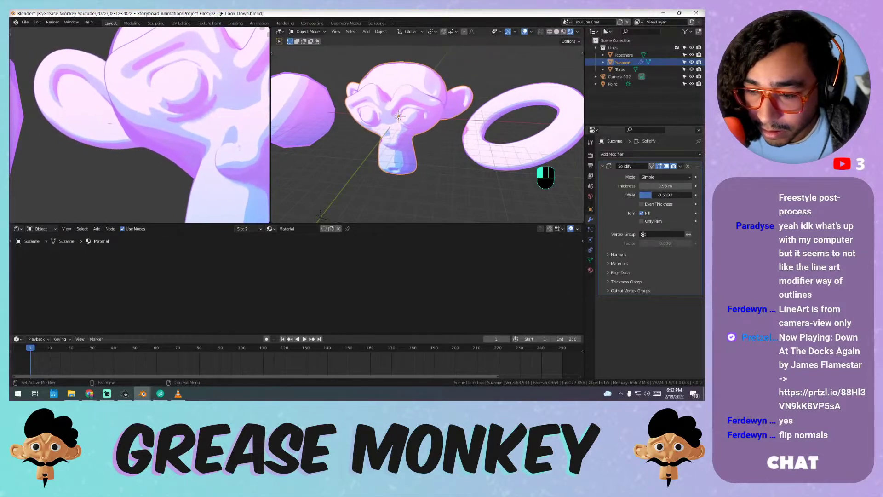
- Flip the Solidify modifier's normals and set its material offset to 1
click(621, 255)
click(642, 266)
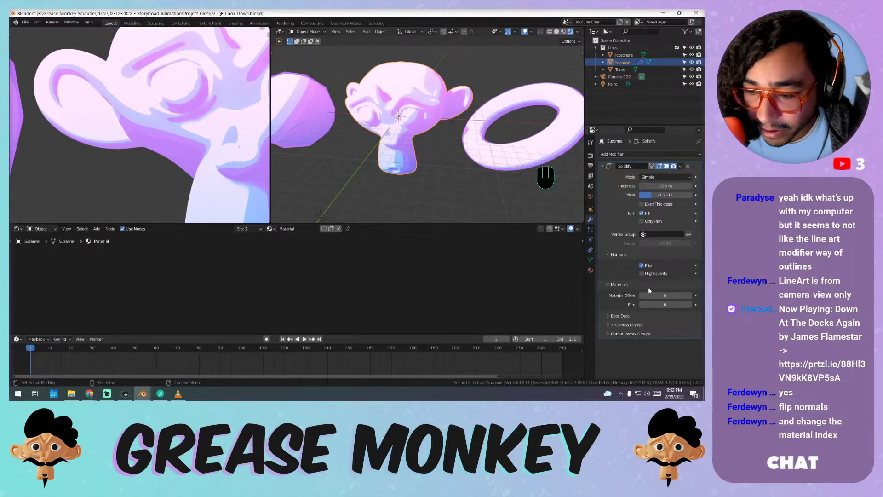
click(690, 296)
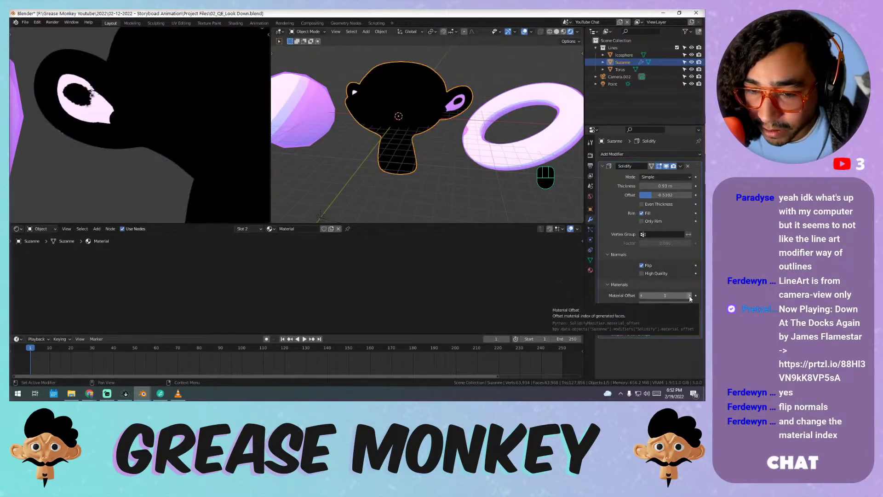
- Try a Solidify thickness of 1.17 m with an offset of about -0.39, toggling Only Rim, Even Thickness and Fill
key(KP_Decimal)
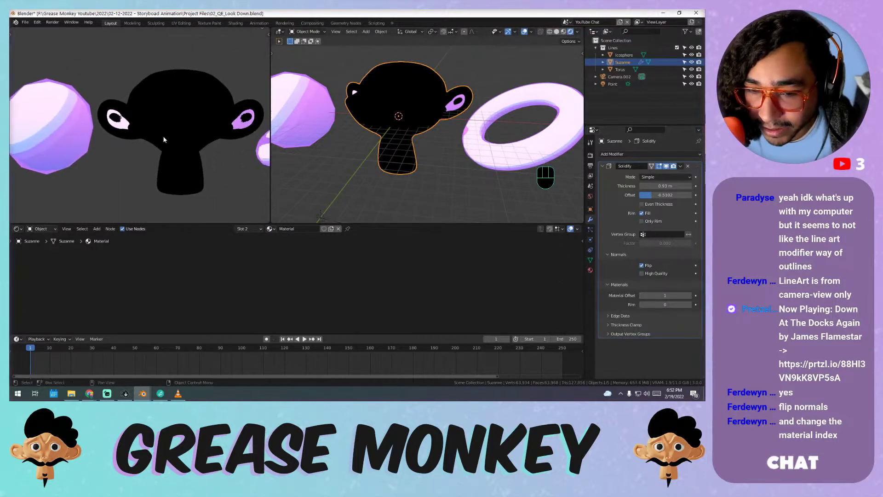
drag(640, 187, 675, 195)
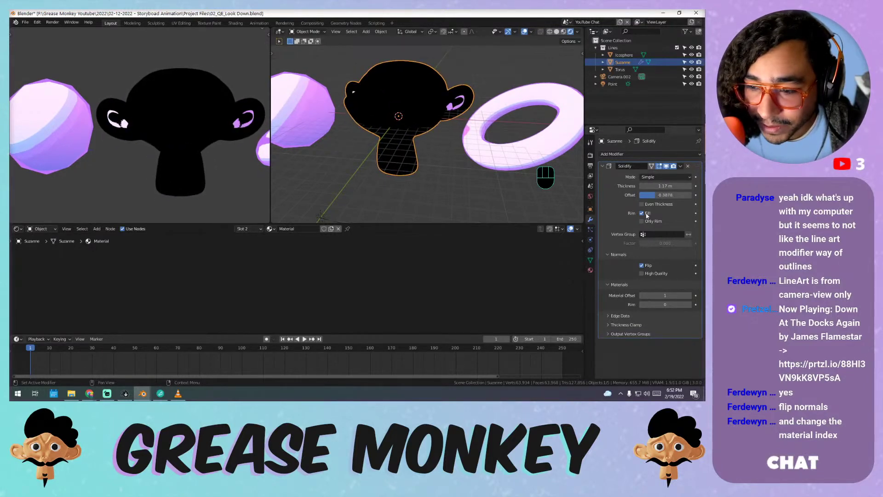
click(643, 221)
click(642, 204)
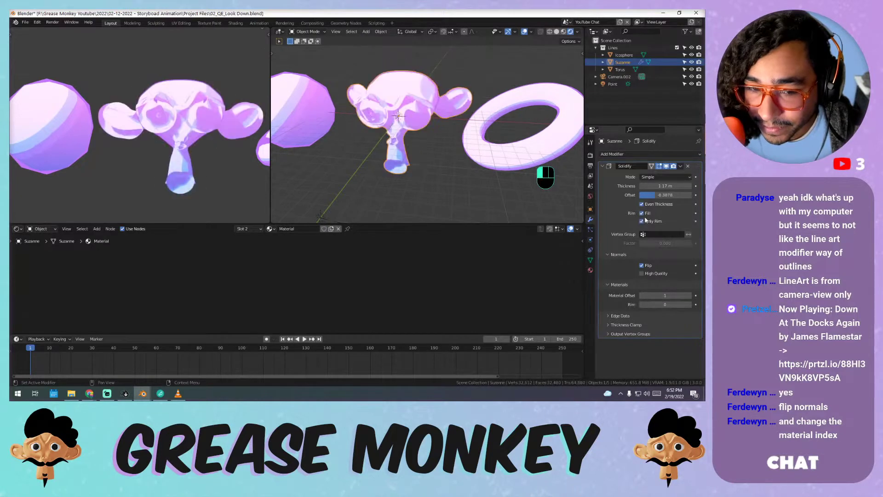
click(645, 213)
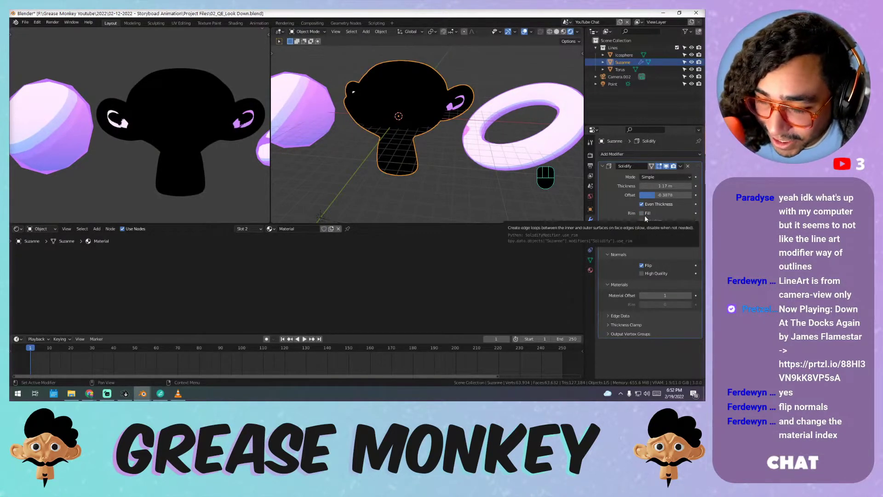
click(653, 204)
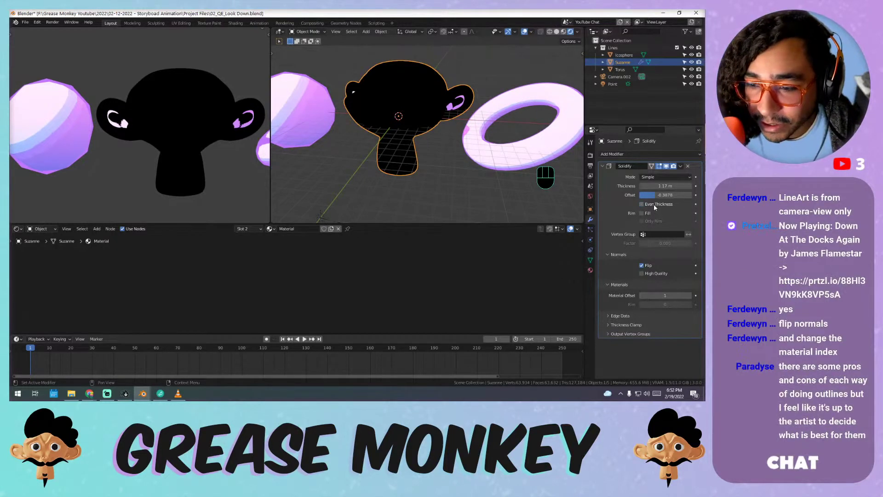
click(646, 213)
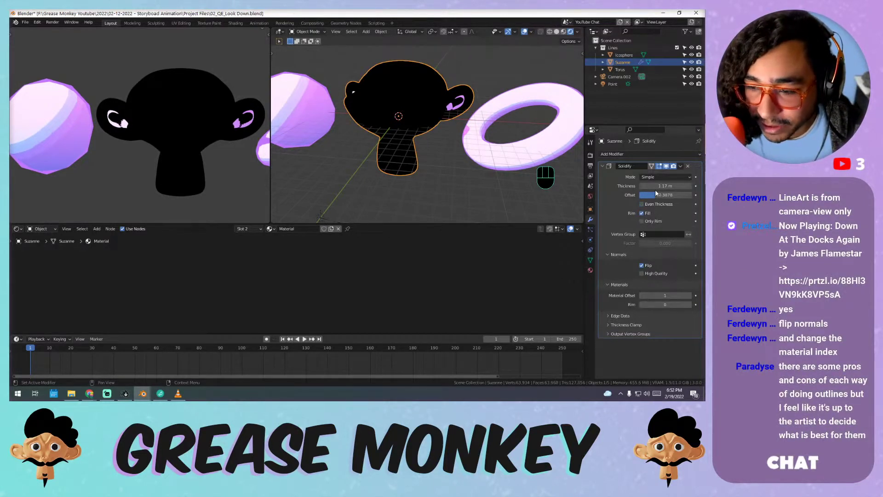
- Set the Solidify thickness to -0.33 m with zero offset, and enable backface culling on the monkey head's black emission material
drag(655, 193, 612, 188)
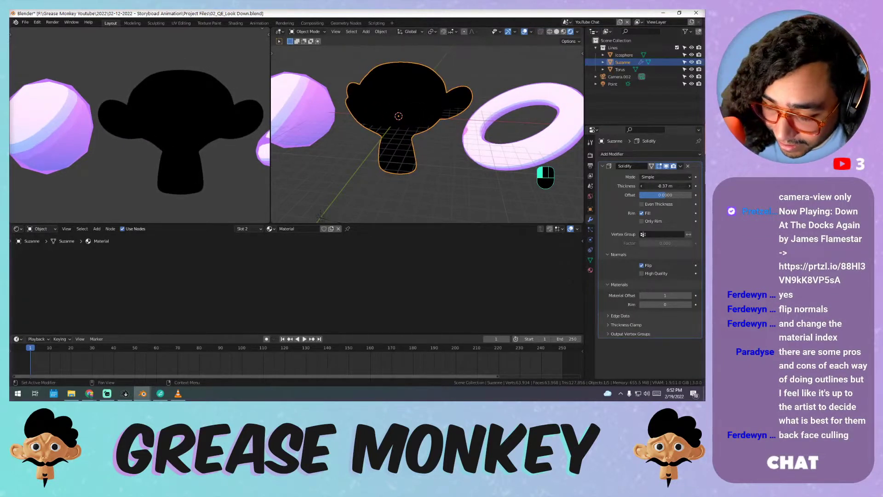
click(591, 271)
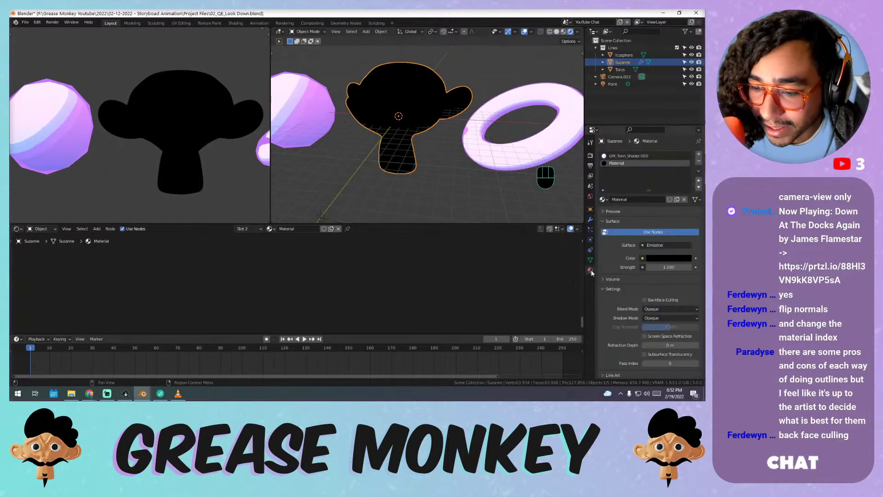
scroll(641, 274, down, 2)
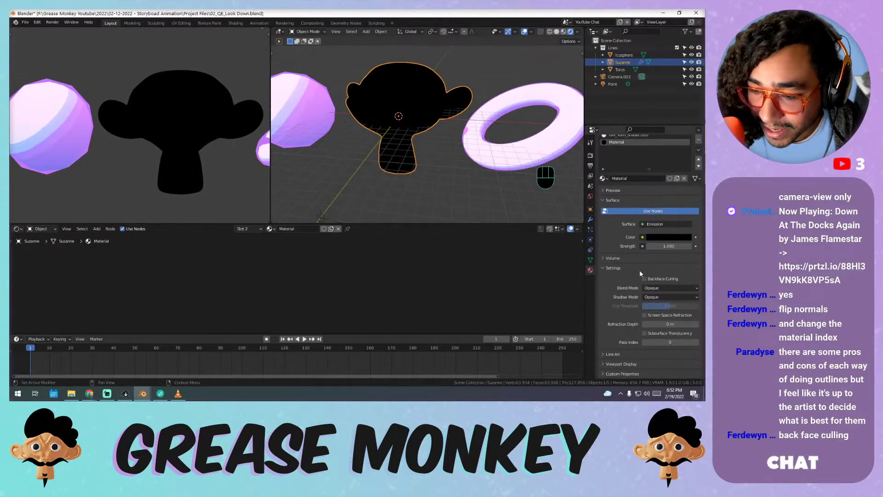
click(645, 278)
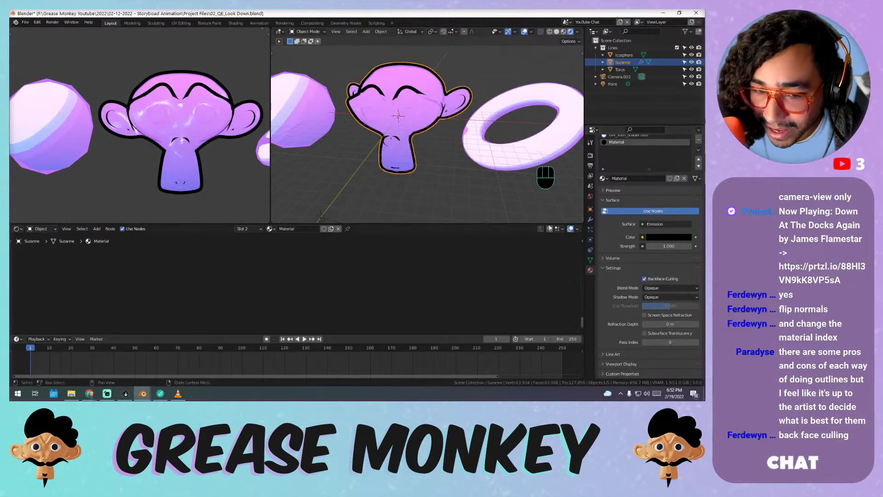
- Review the monkey head's Solidify settings alongside its black emission material settings
click(591, 220)
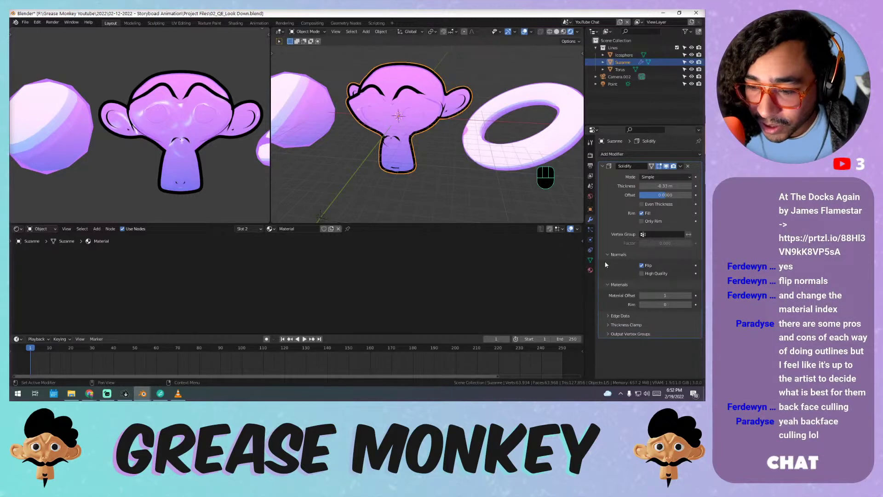
click(591, 270)
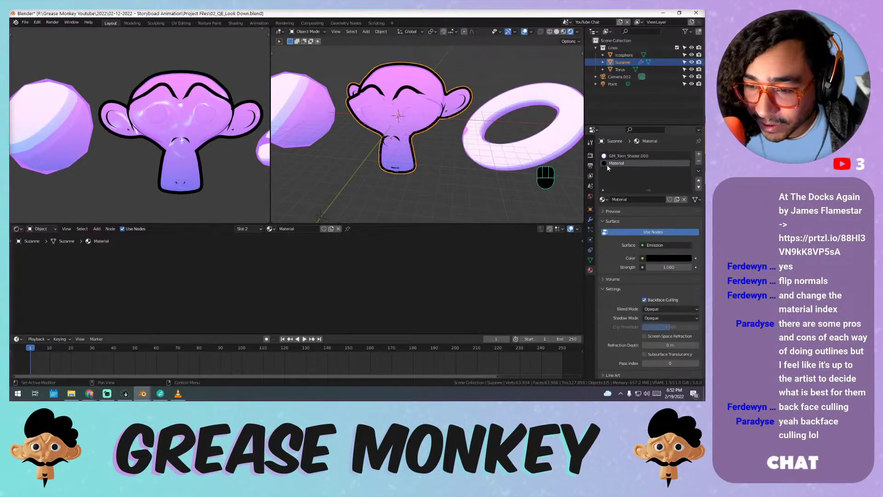
click(591, 220)
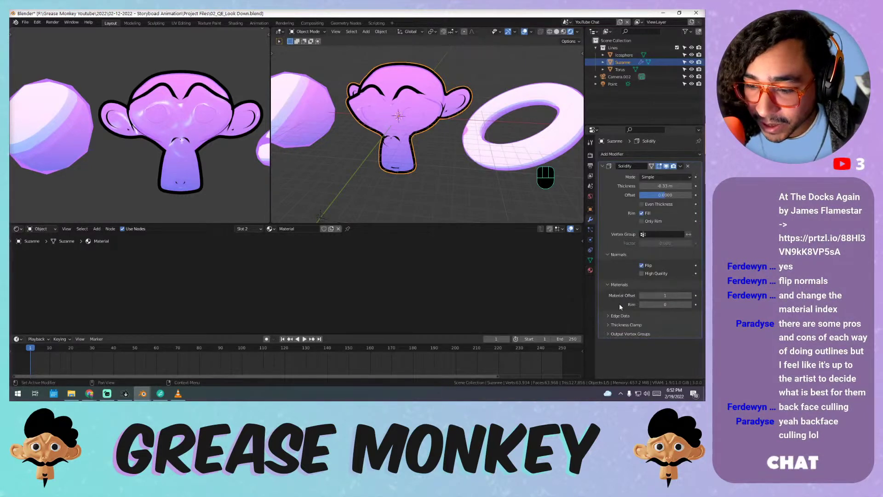
click(591, 271)
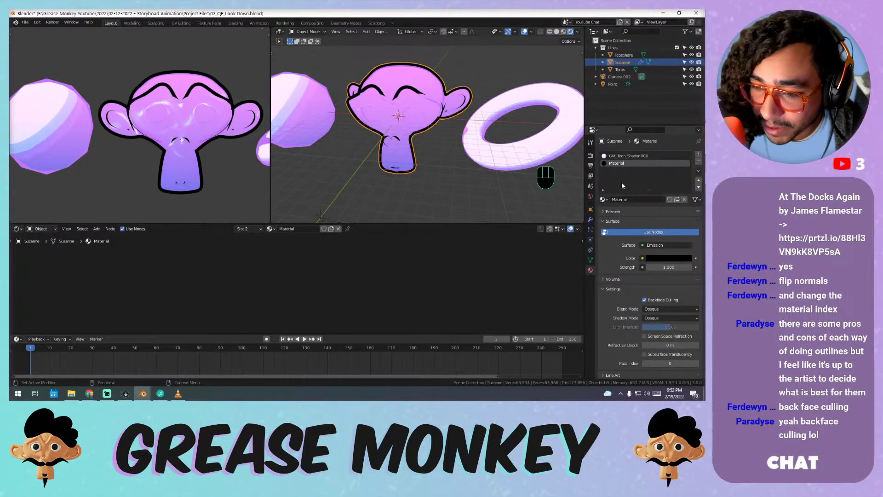
- Compare the monkey head's toon shader and black emission material settings, along with its Solidify modifier settings
click(621, 156)
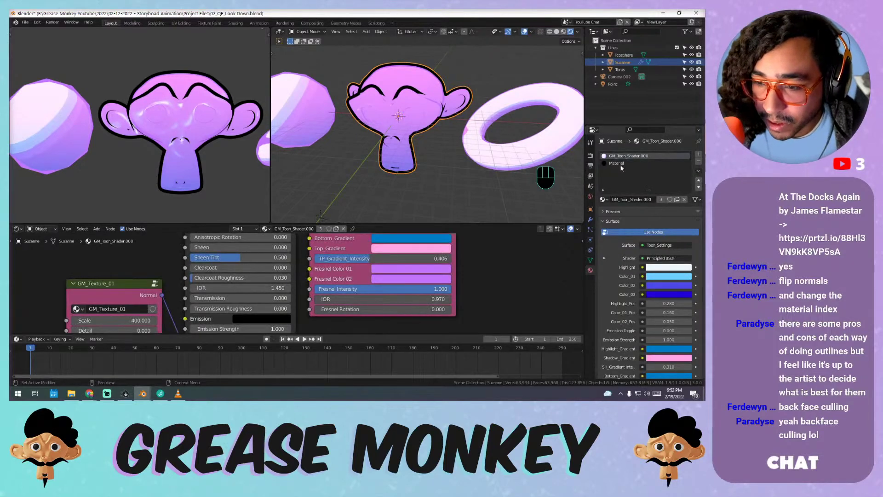
click(620, 164)
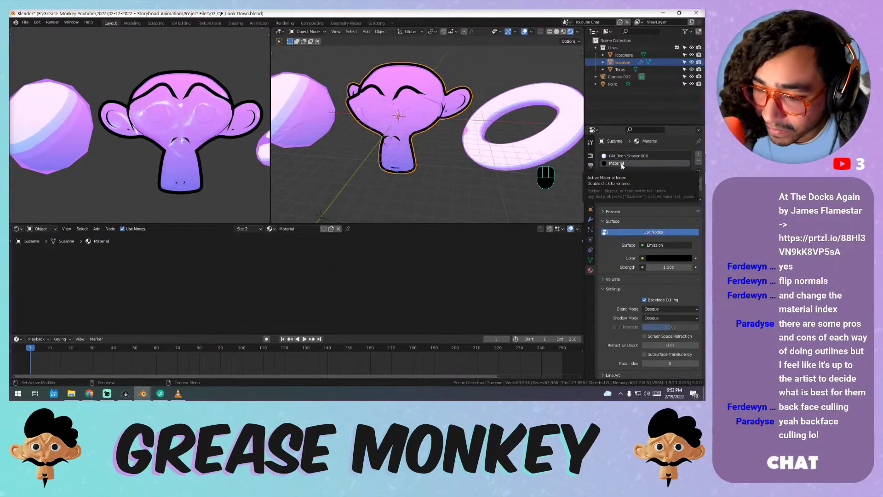
click(622, 154)
click(622, 164)
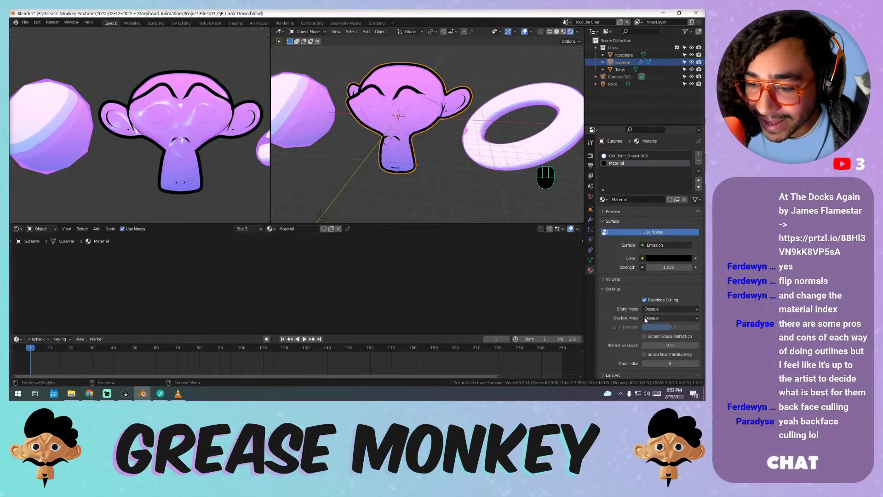
click(591, 230)
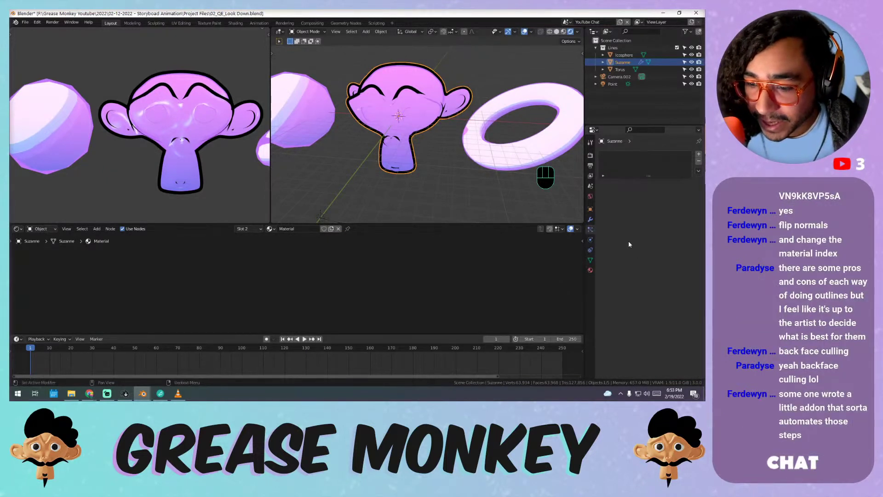
click(591, 219)
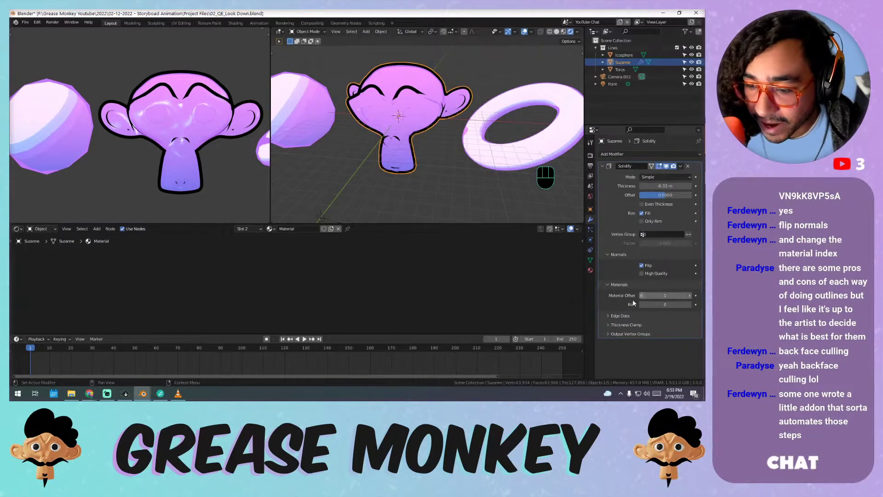
click(591, 270)
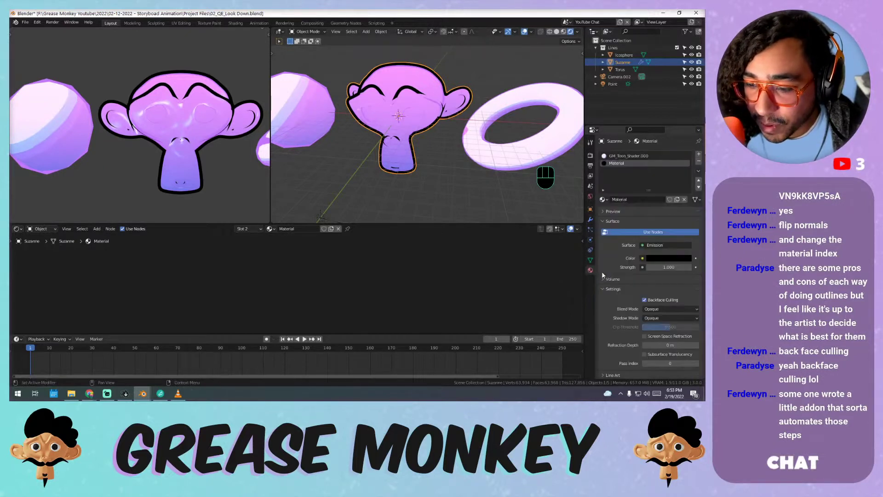
- Toggle backface culling off and on for the black emission material to demonstrate its effect, leaving it enabled
click(666, 300)
click(666, 300)
click(666, 299)
click(666, 300)
click(666, 300)
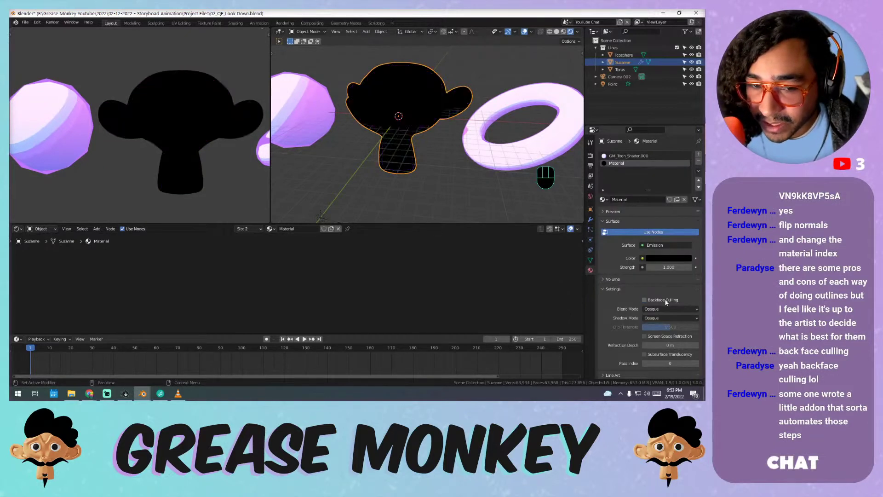
click(665, 301)
- Set the Solidify thickness to -0.1 m and offset to -1, enable Even Thickness, and test Only Rim before switching it back off
click(591, 219)
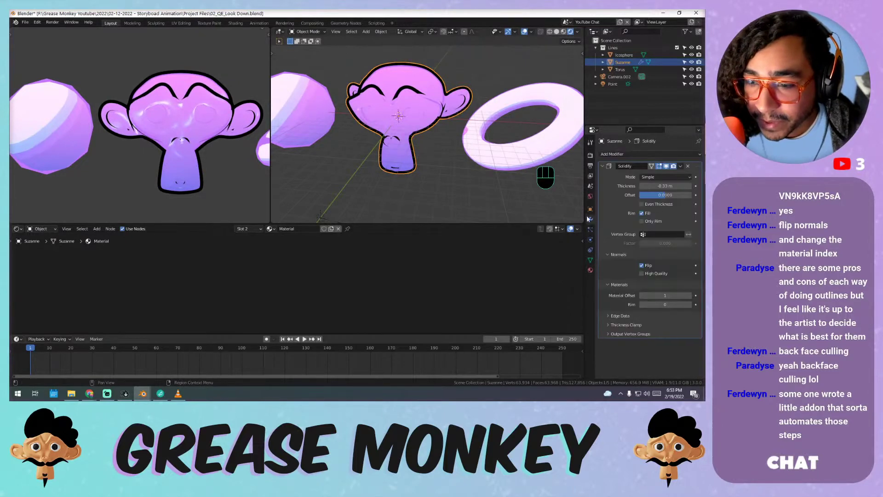
mouse_move(666, 186)
mouse_down()
mouse_move(690, 186)
mouse_move(668, 186)
mouse_move(680, 186)
mouse_move(673, 198)
mouse_move(683, 198)
mouse_move(662, 199)
mouse_up()
click(656, 205)
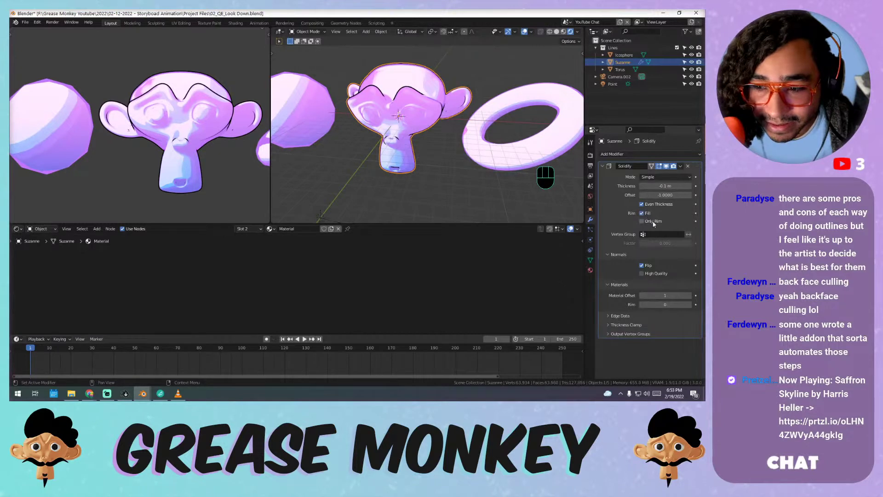
click(653, 222)
click(653, 222)
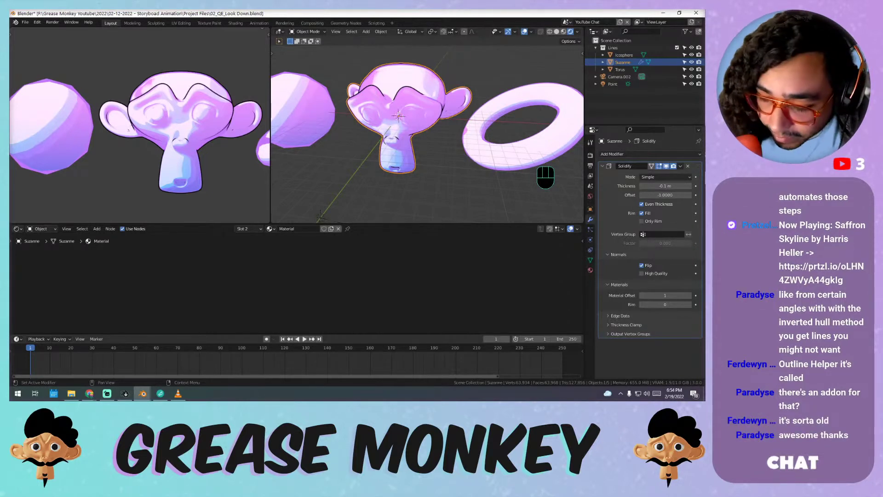
key(alt+Tab)
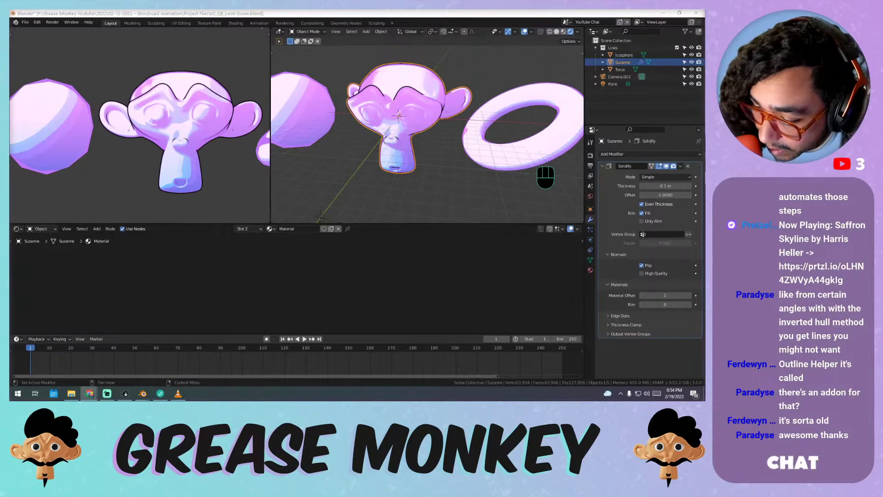
key(alt+Tab)
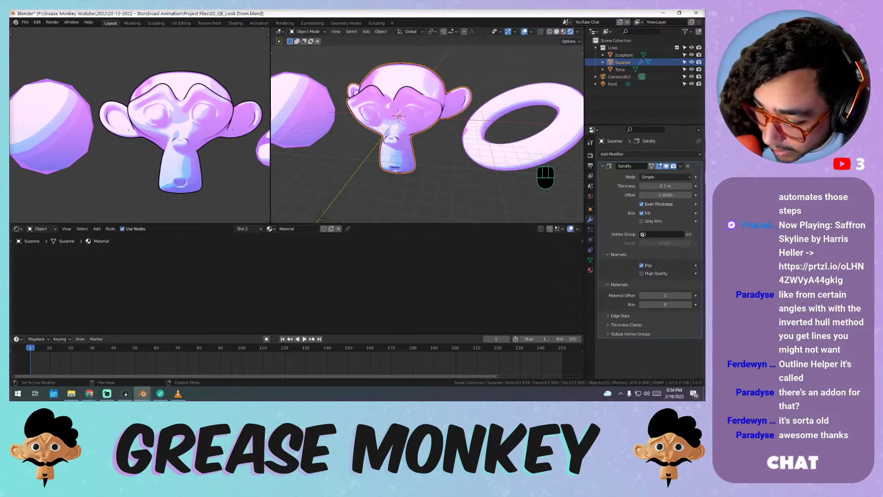
key(alt+Tab)
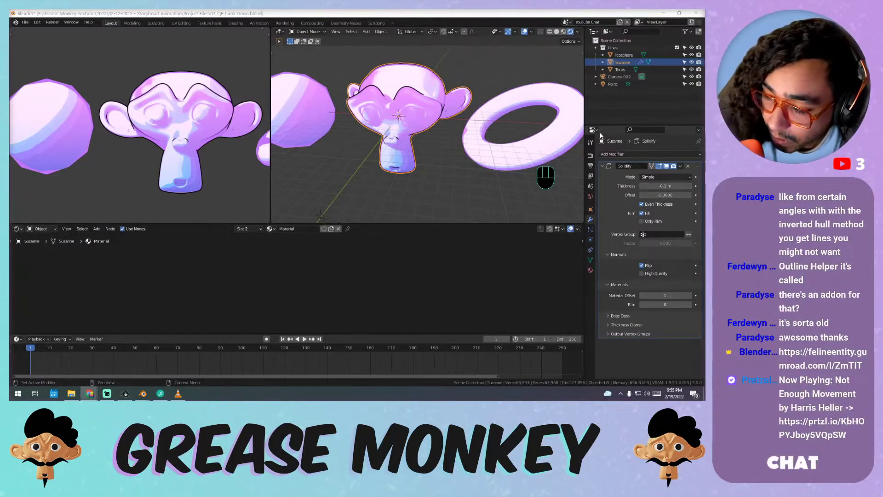
- Delete all objects in the YouTube Chat scene, including the camera and point light
scroll(382, 88, down, 5)
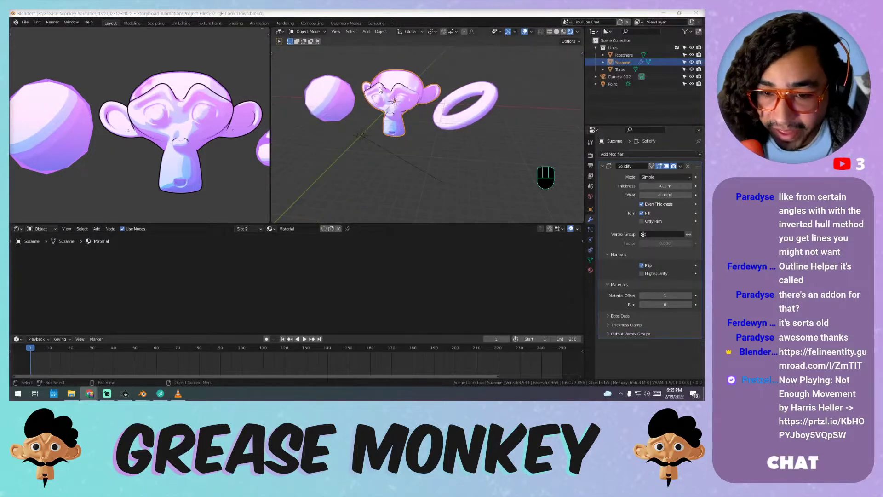
middle_drag(374, 122, 389, 129)
key(a)
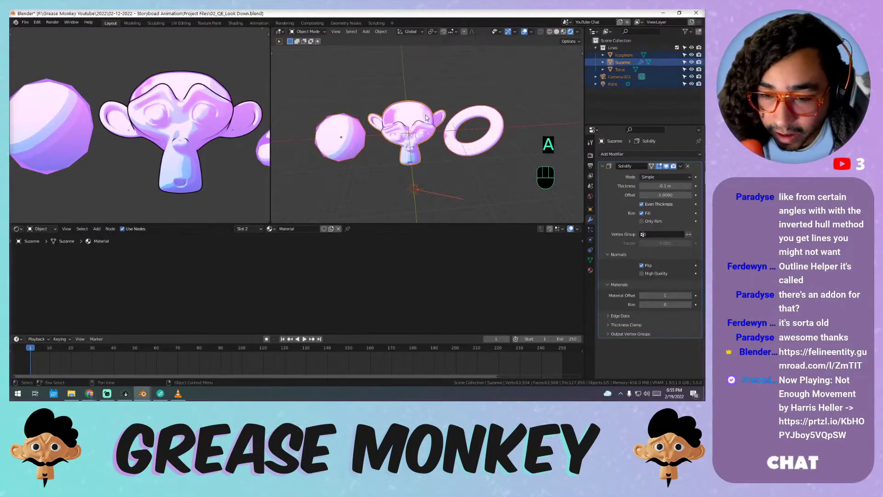
key(x)
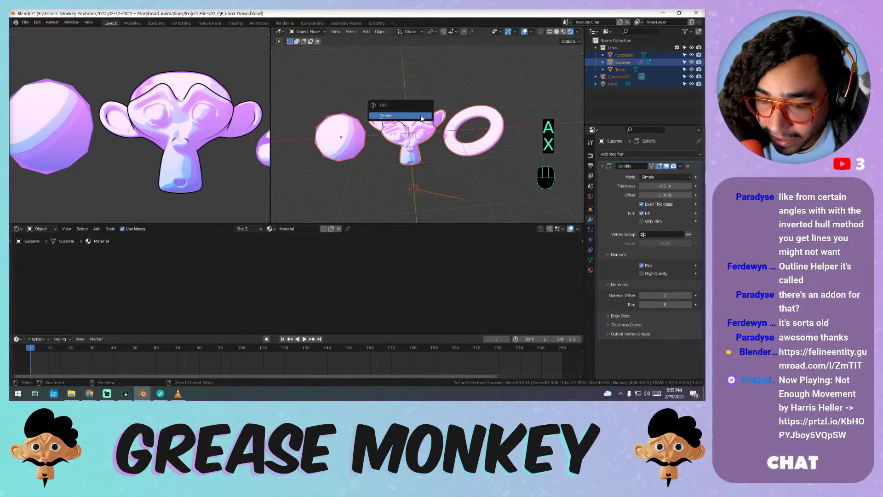
click(420, 115)
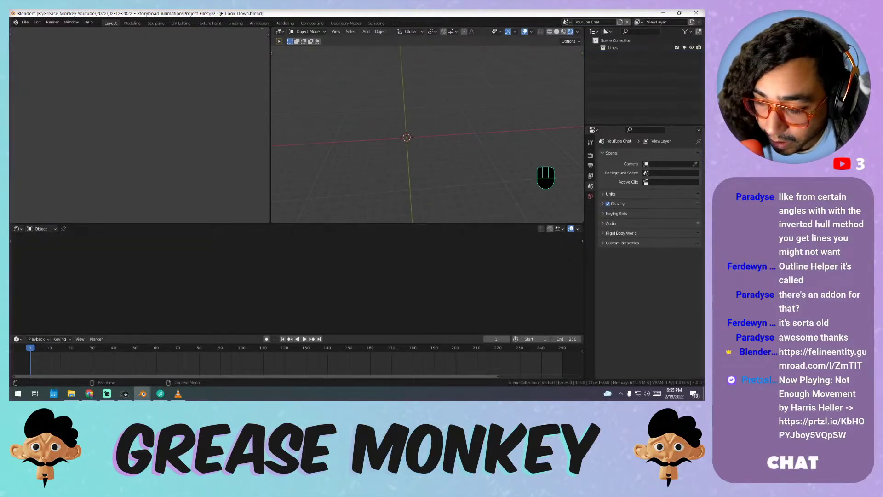
- Add a plane mesh, switch the viewport to solid shading and enter Edit Mode with vertex selection
key(shift+a)
mouse_move(416, 45)
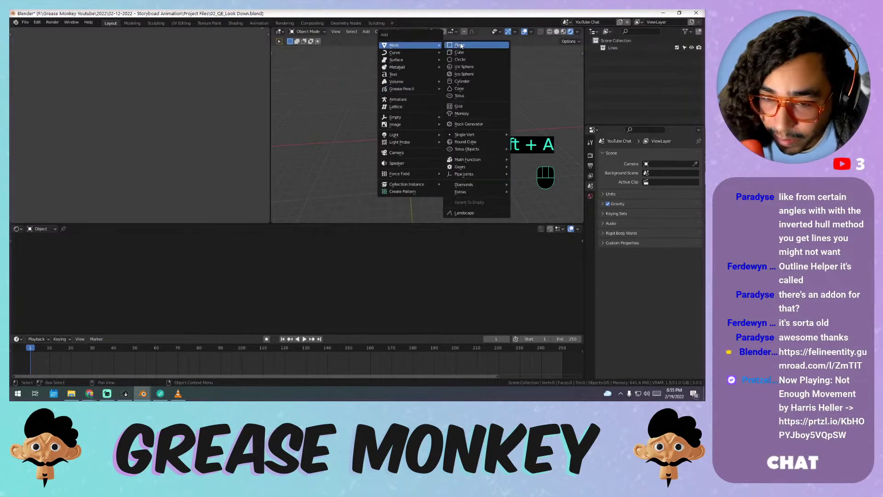
click(461, 46)
middle_drag(428, 112, 458, 120)
click(556, 32)
key(Tab)
key(1)
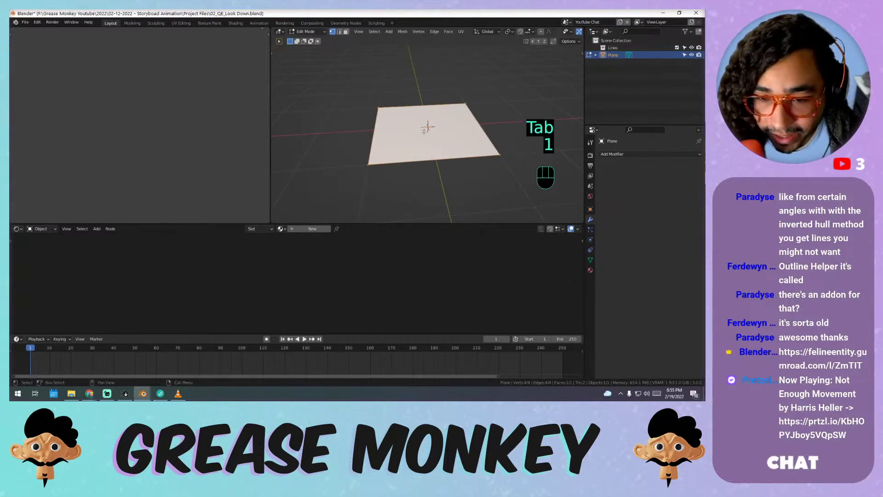
- Try extruding the whole plane upward into a box, and undo the extrusion
key(e)
click(434, 88)
shift+middle_drag(449, 127, 473, 109)
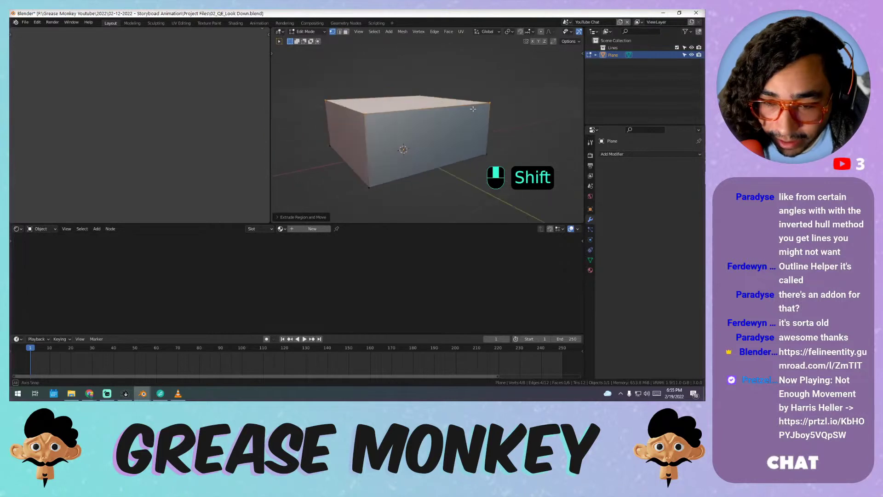
key(ctrl+z)
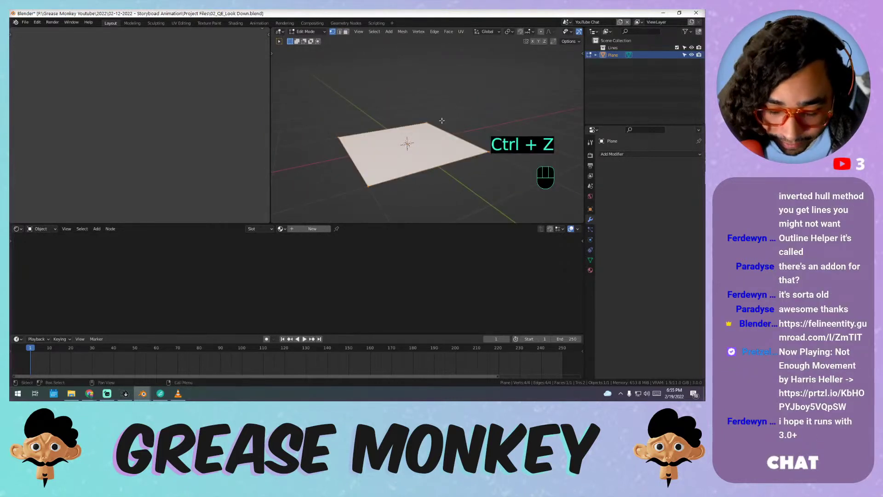
key(ctrl+z)
- Try extruding the fully selected plane upward in edge selection mode, and open the extrusion's options to inspect them
key(a)
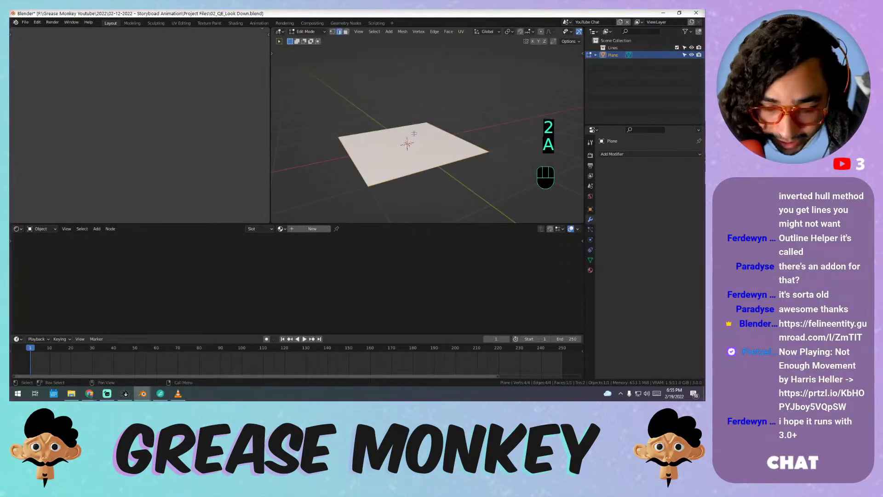
key(e)
click(420, 92)
shift+middle_drag(420, 92, 465, 132)
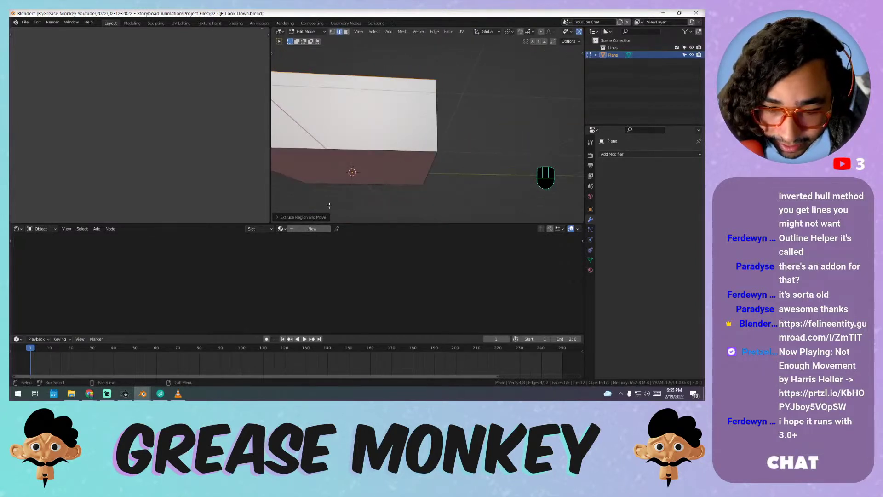
click(319, 218)
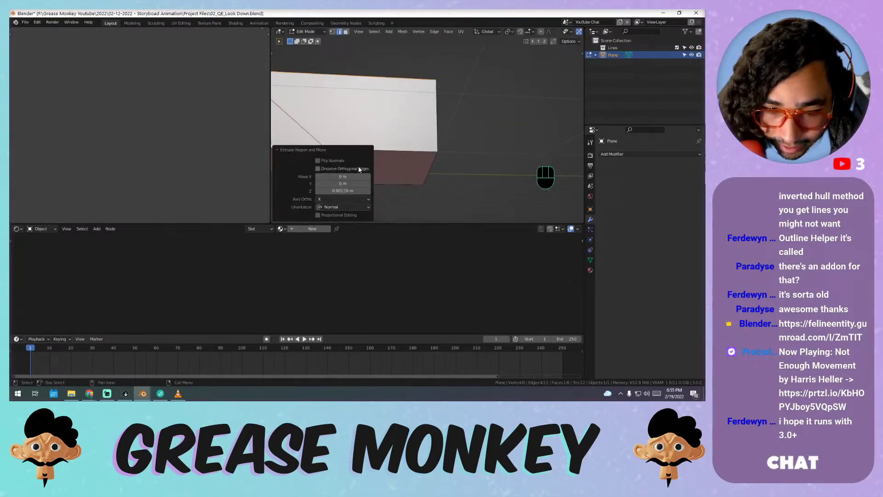
middle_drag(446, 91, 449, 111)
shift+right_drag(449, 109, 410, 129)
click(449, 106)
shift+middle_drag(447, 106, 401, 128)
- Delete the extruded plane, add a fresh plane mesh and enter Edit Mode on it
key(Tab)
key(x)
key(shift+a)
mouse_move(449, 122)
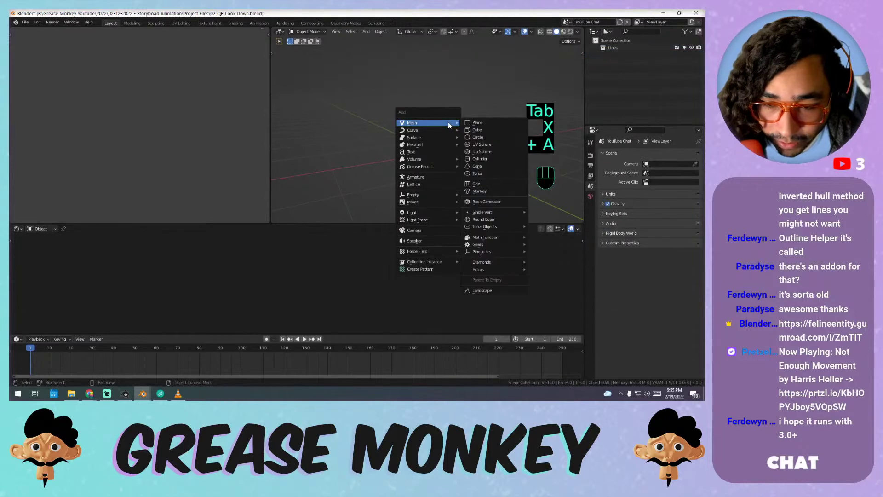
click(477, 122)
key(Tab)
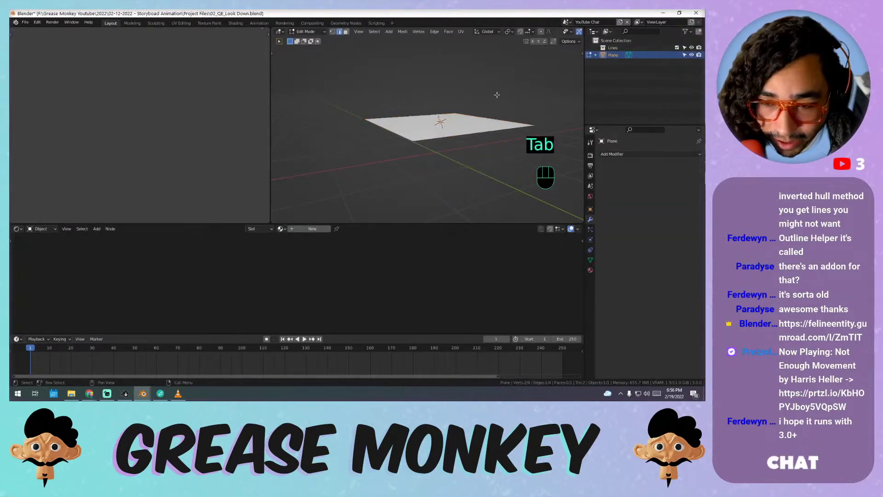
- Dissolve one corner vertex of the plane to turn it into a triangle
key(1)
click(533, 124)
key(x)
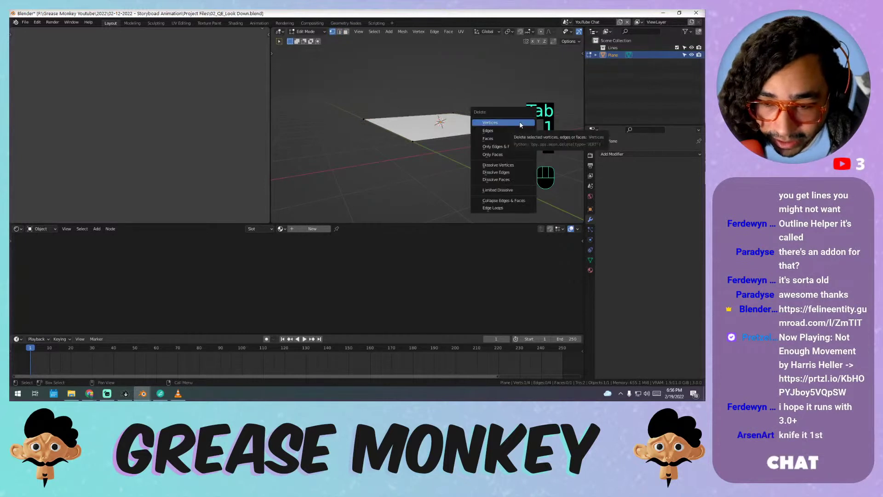
click(513, 165)
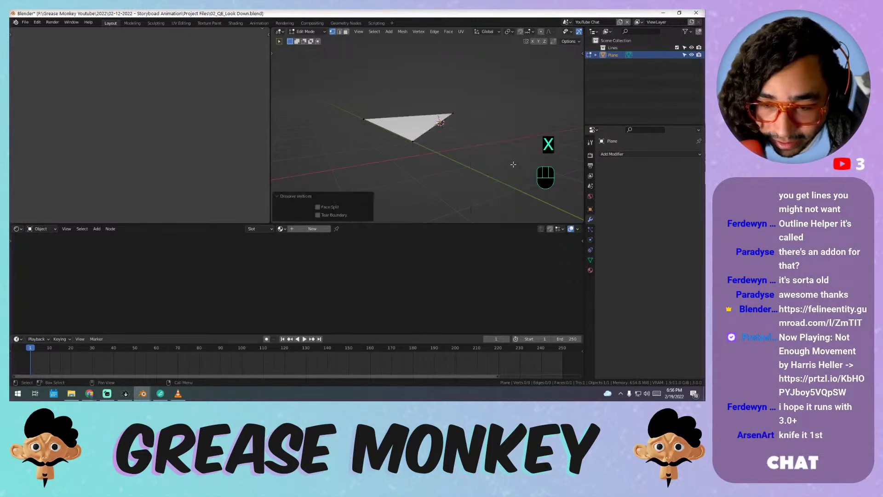
middle_drag(463, 86, 447, 119)
- Try extruding the triangular face upward in face selection mode, and undo the extrusion
key(3)
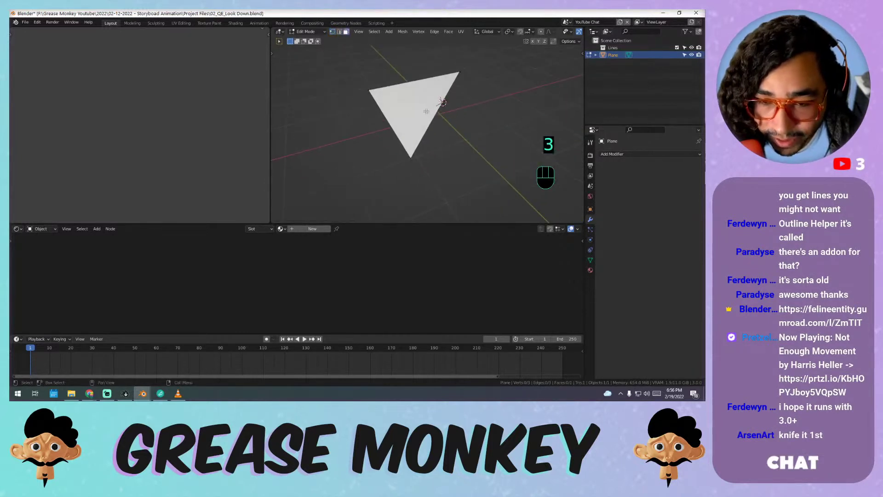
key(2)
key(1)
key(2)
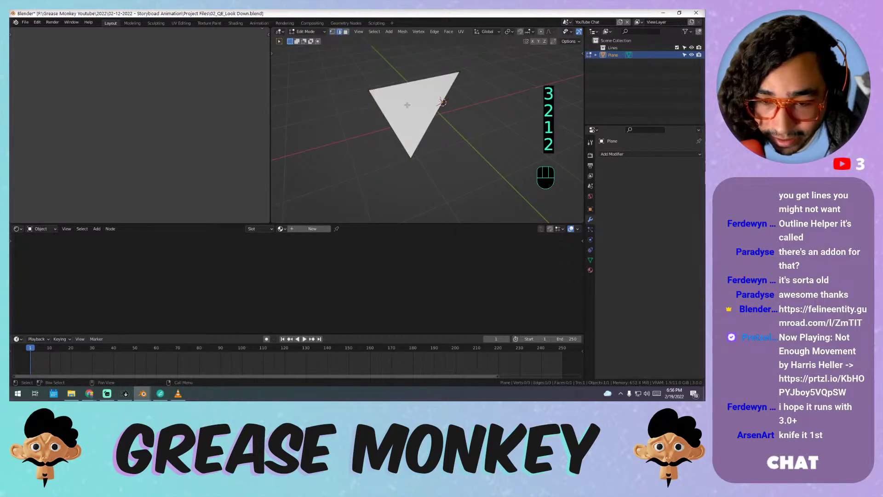
key(3)
click(407, 104)
key(e)
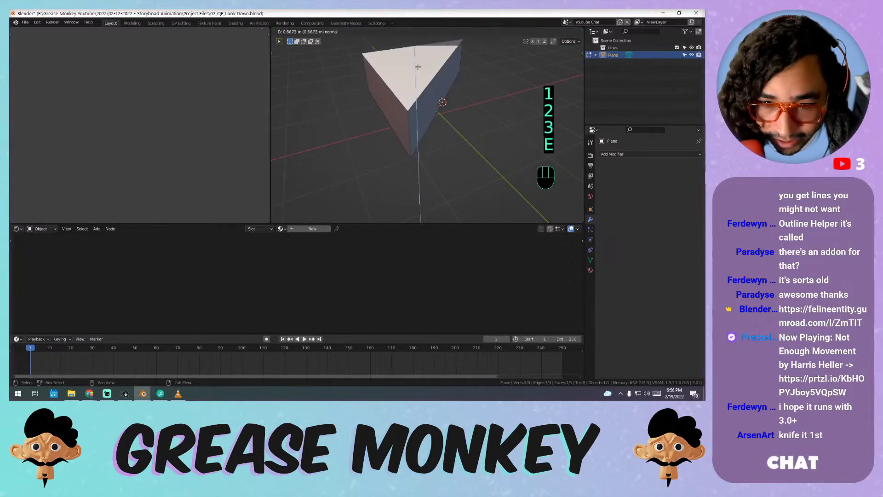
click(416, 55)
shift+middle_drag(417, 55, 427, 93)
key(ctrl+z)
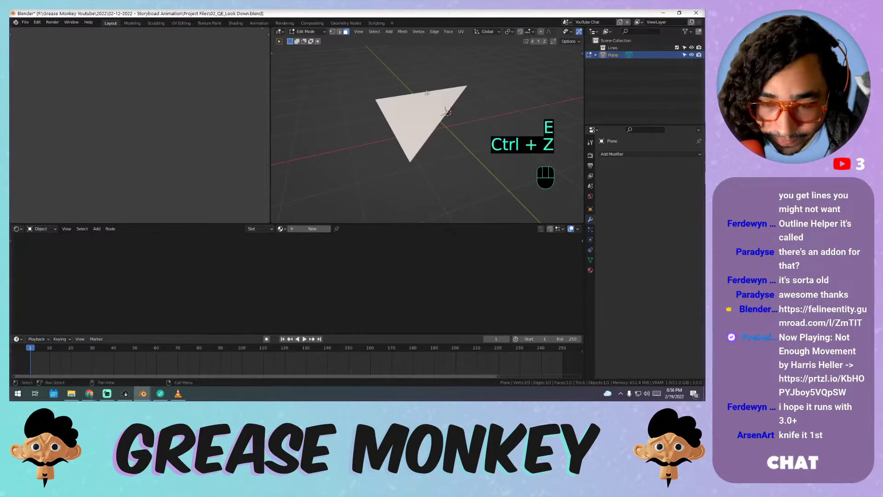
- Extrude the selected triangle upward into a prism using vertex selection mode
key(1)
key(e)
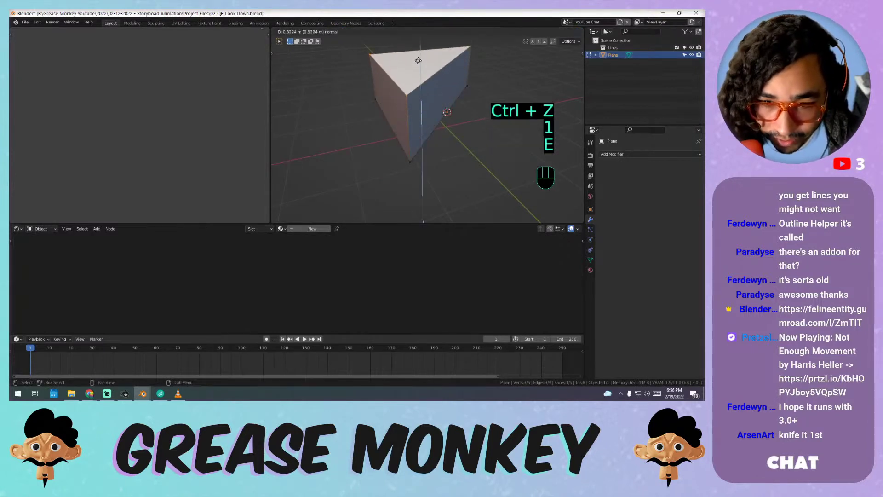
- Undo the triangle's extrusion and the earlier mesh edits back to the flat square plane
click(415, 109)
middle_drag(415, 109, 433, 115)
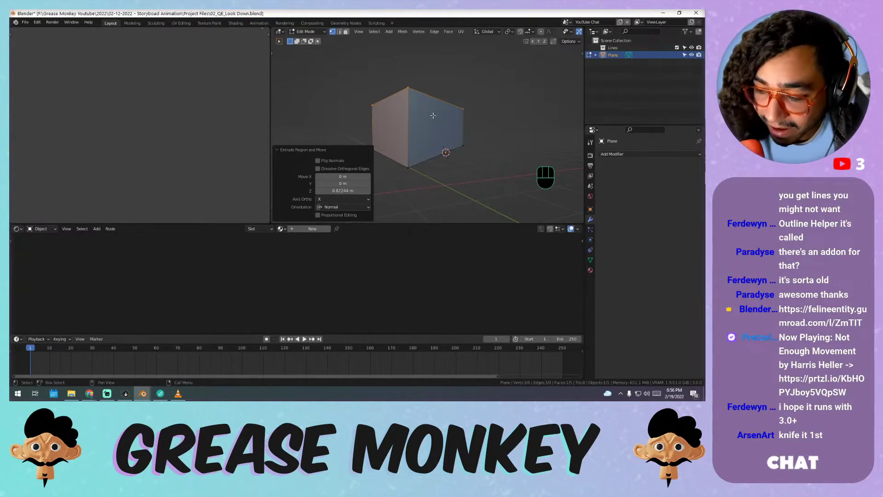
key(ctrl+z)
key(ctrl+z)
key(ctrl+z)
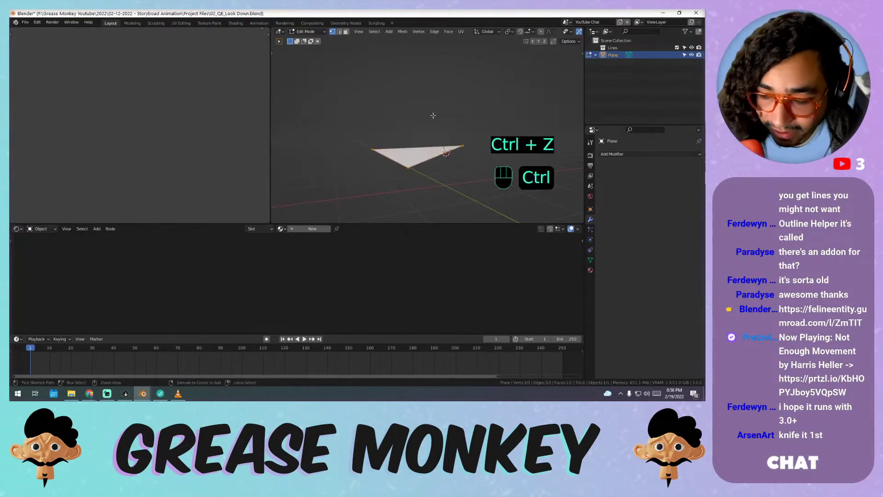
key(ctrl+z)
key(ctrl+z)
key(ctrl+z)
key(ctrl+z)
key(ctrl+z)
key(ctrl+z)
key(ctrl+z)
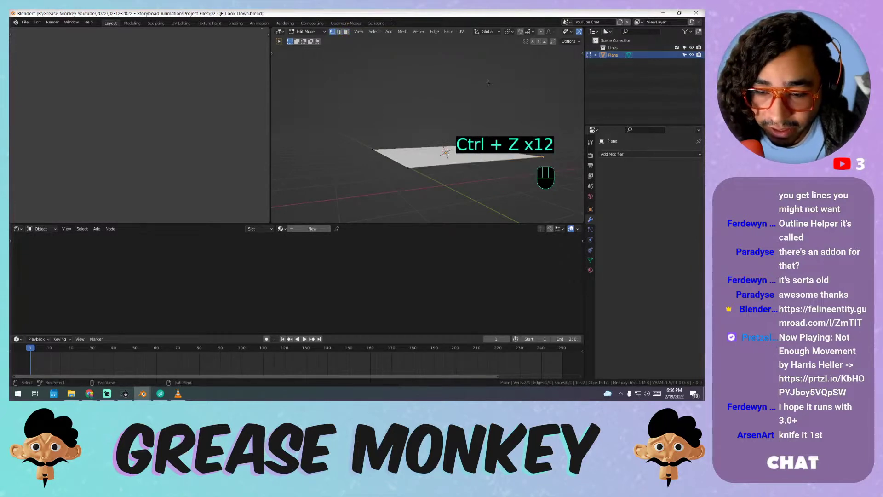
- Show the mesh editing tools and view the square plane straight from above
middle_drag(489, 83, 524, 46)
middle_drag(478, 81, 425, 110)
key(t)
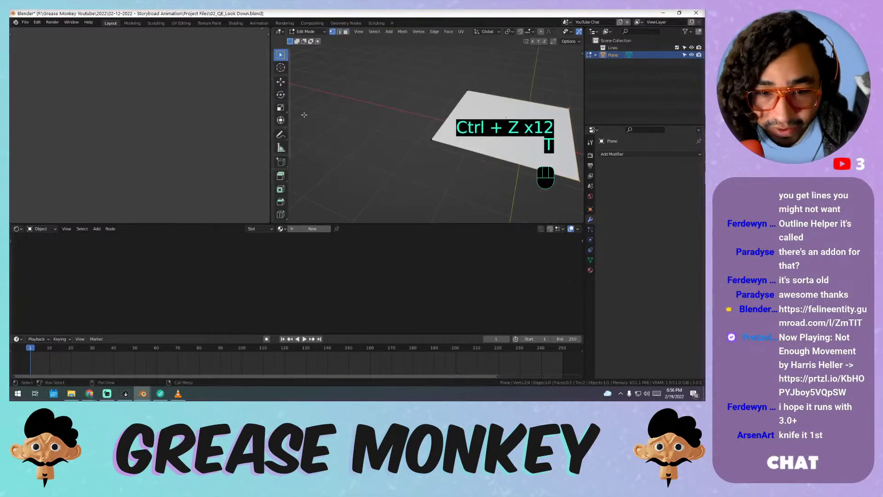
key(KP_7)
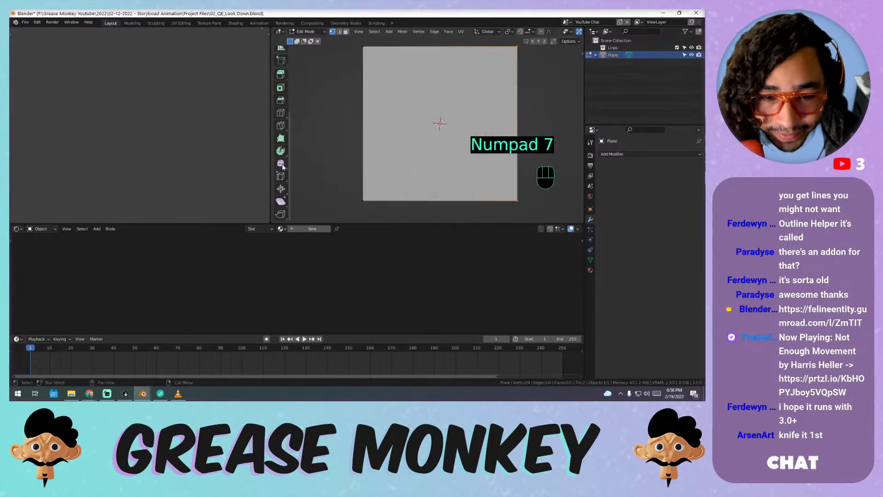
scroll(283, 146, up, 5)
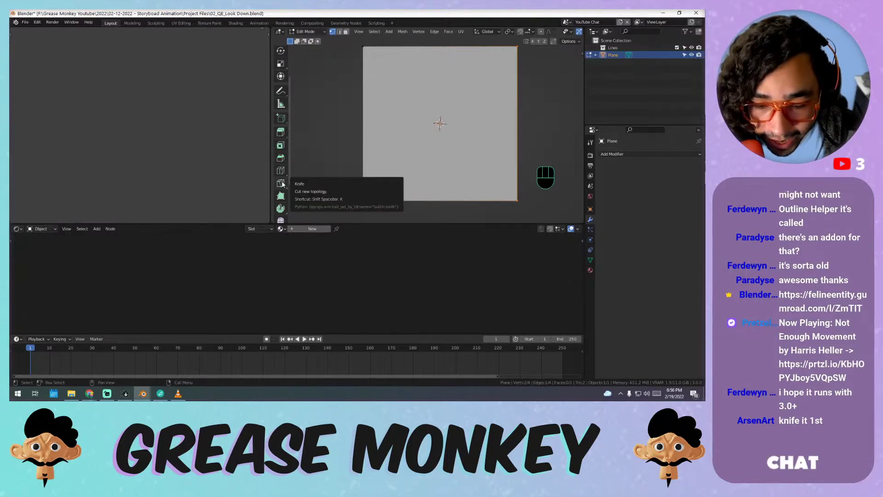
- Try to cut several straight lines across the plane with the Knife tool
key(k)
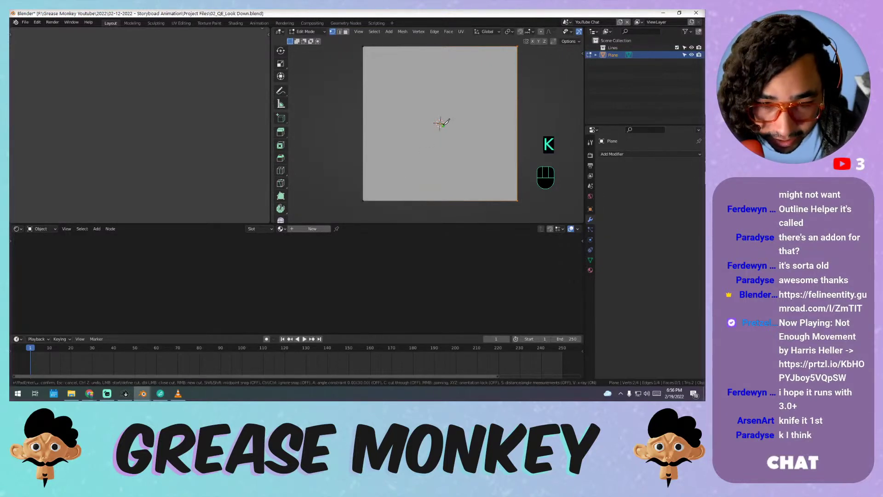
click(337, 92)
click(551, 90)
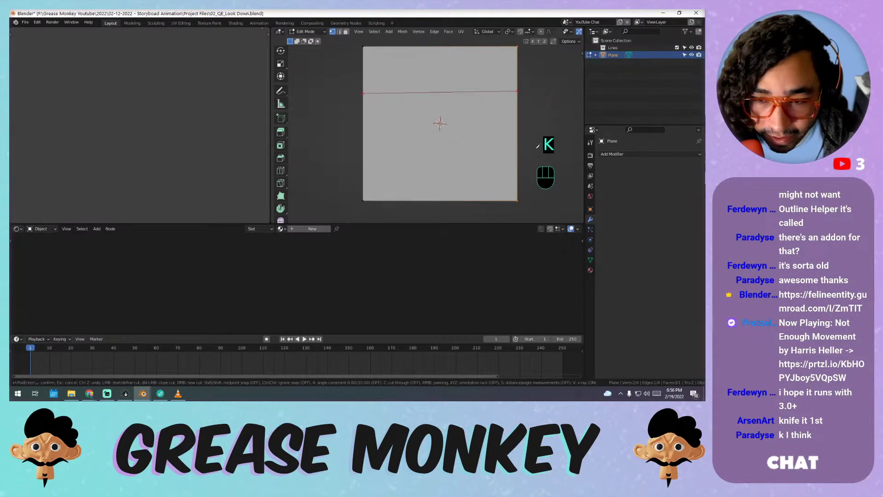
click(297, 189)
click(401, 41)
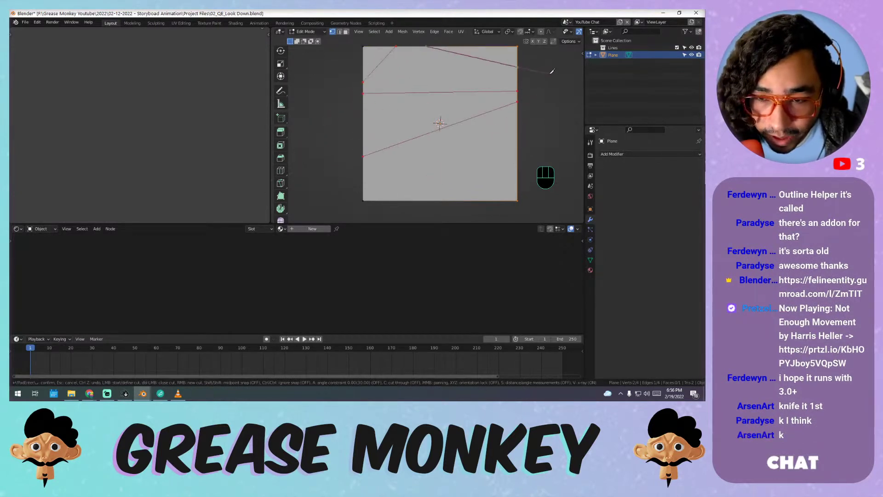
click(469, 201)
click(364, 187)
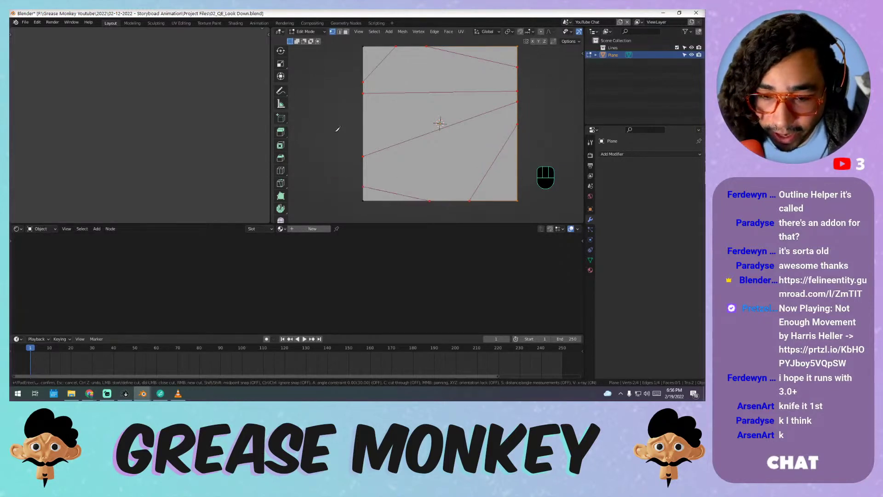
click(364, 111)
key(Escape)
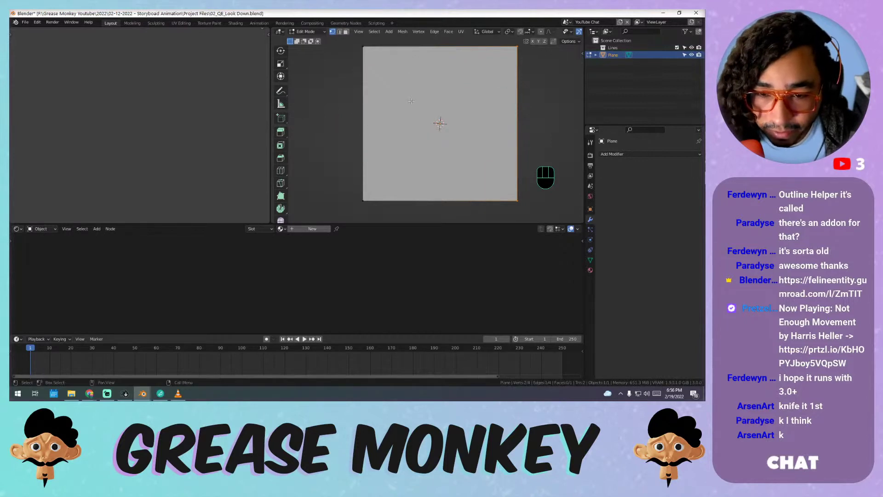
key(Tab)
key(Tab)
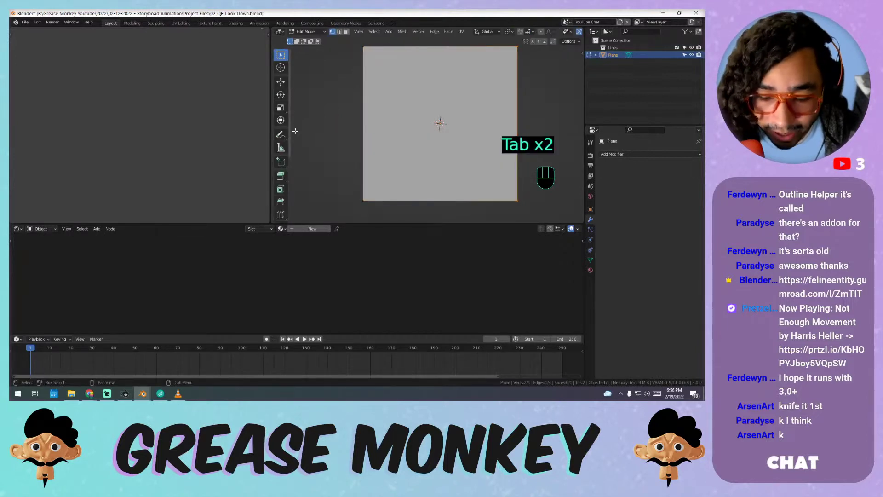
- Knife-cut two upper corners and three slanted side-to-side lines into the plane, and select the wedge-shaped face in the middle
key(k)
click(363, 65)
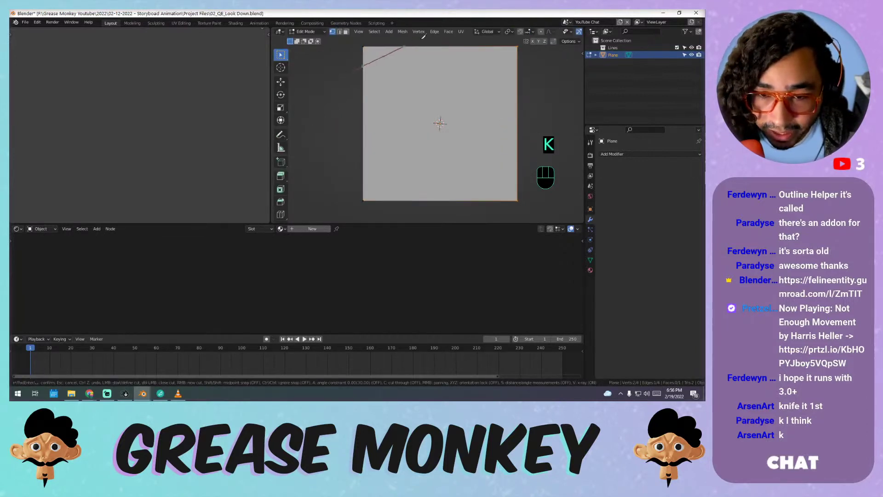
click(340, 128)
click(534, 153)
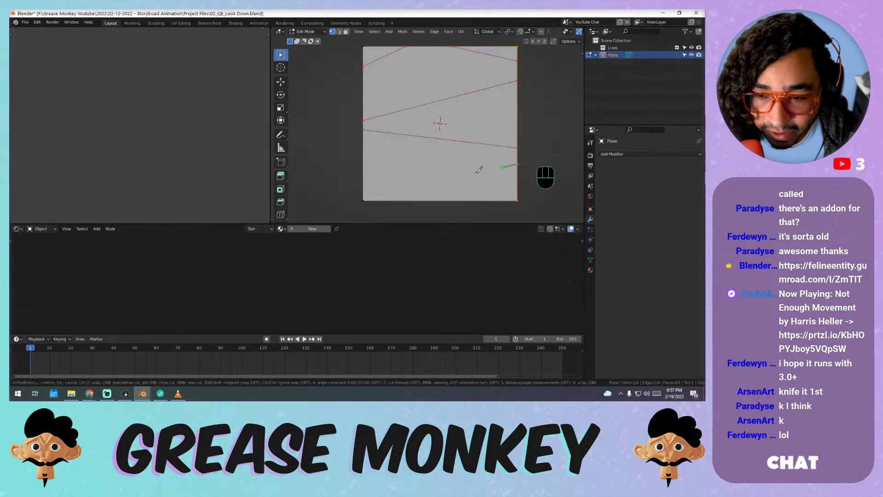
click(344, 190)
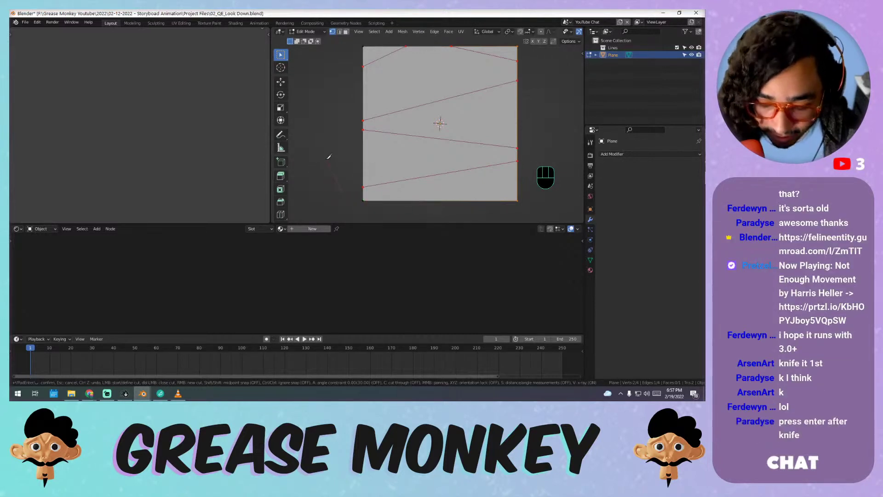
key(Return)
key(3)
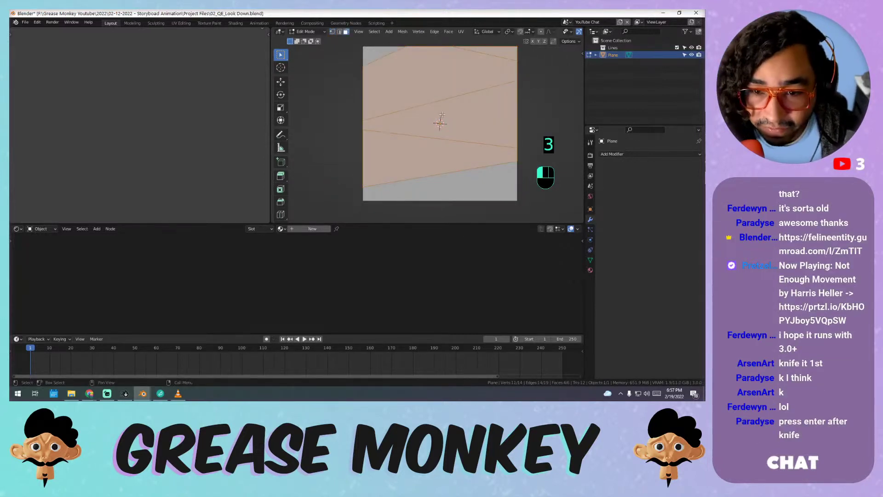
click(431, 108)
- Try extruding the middle wedge face upward by about 0.58 m and inspect the block from several sides
middle_drag(439, 123, 459, 83)
key(e)
click(473, 48)
middle_drag(473, 48, 555, 111)
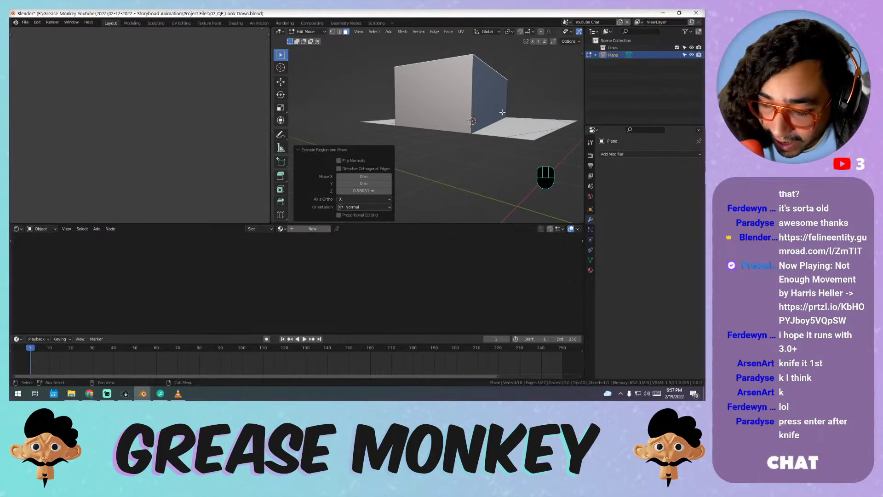
middle_drag(502, 113, 469, 126)
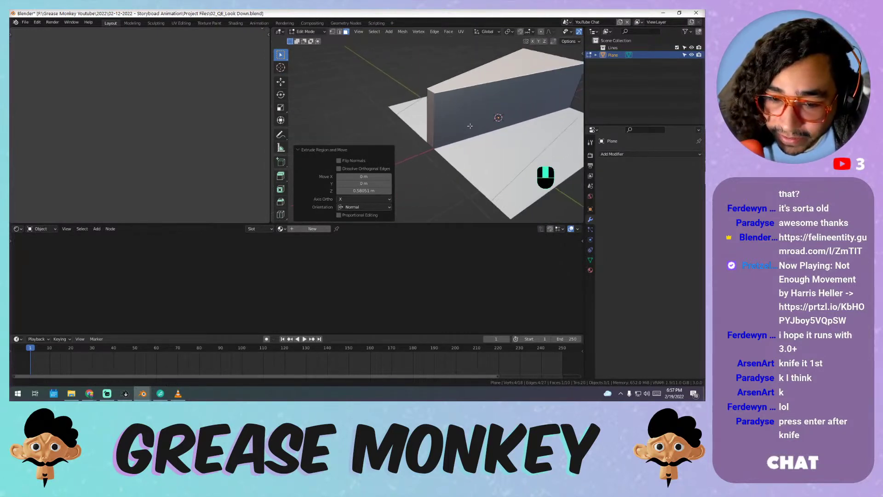
key(ctrl+z)
- Try extruding the wedge region upward in vertex select mode
key(1)
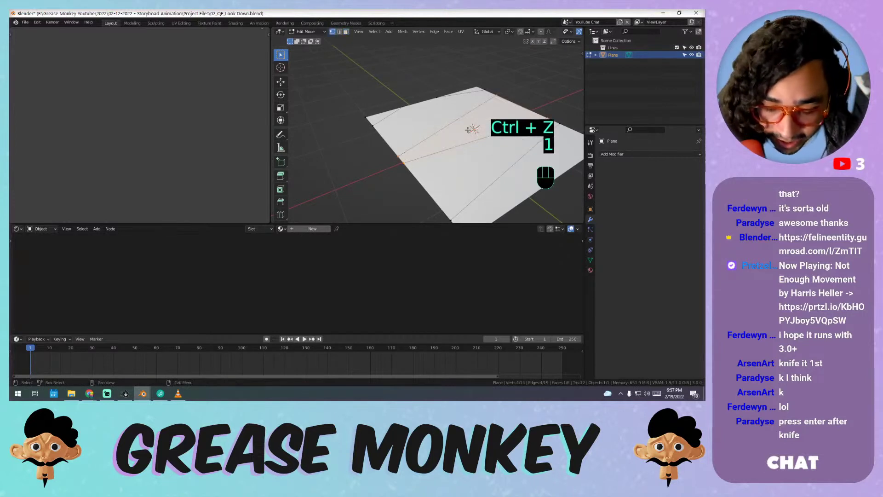
key(e)
click(468, 110)
middle_drag(467, 110, 456, 148)
key(ctrl+z)
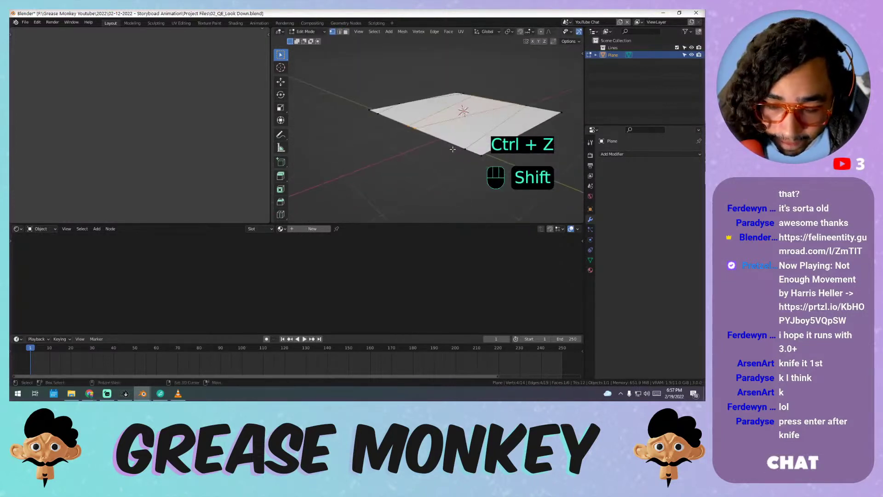
- Try extruding the wedge region upward in edge select mode and inspect the plane's underside
key(2)
key(e)
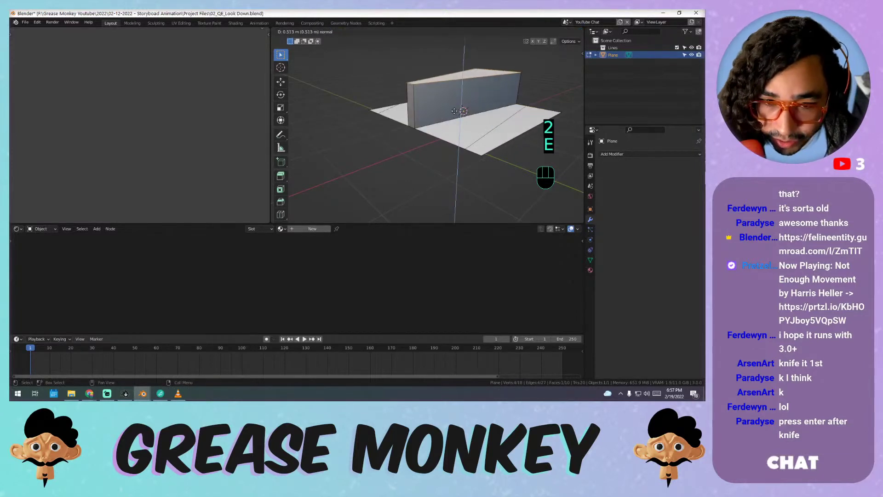
click(456, 76)
middle_drag(455, 75, 437, 97)
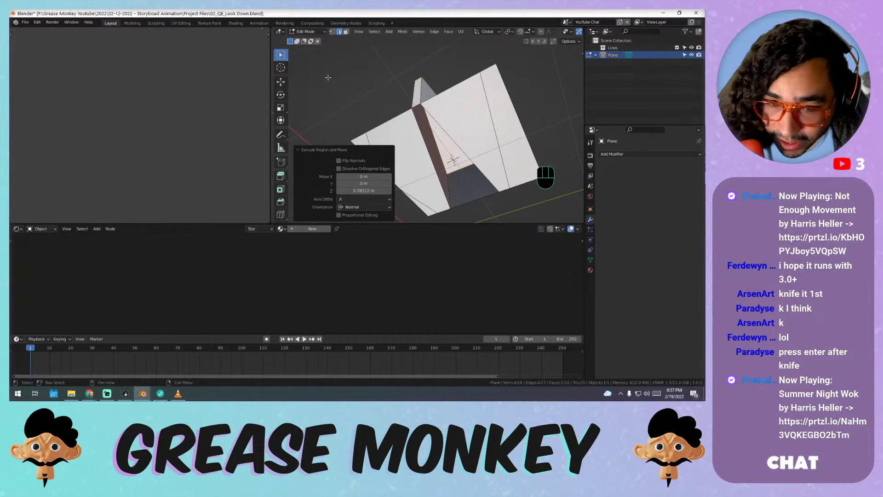
key(ctrl+z)
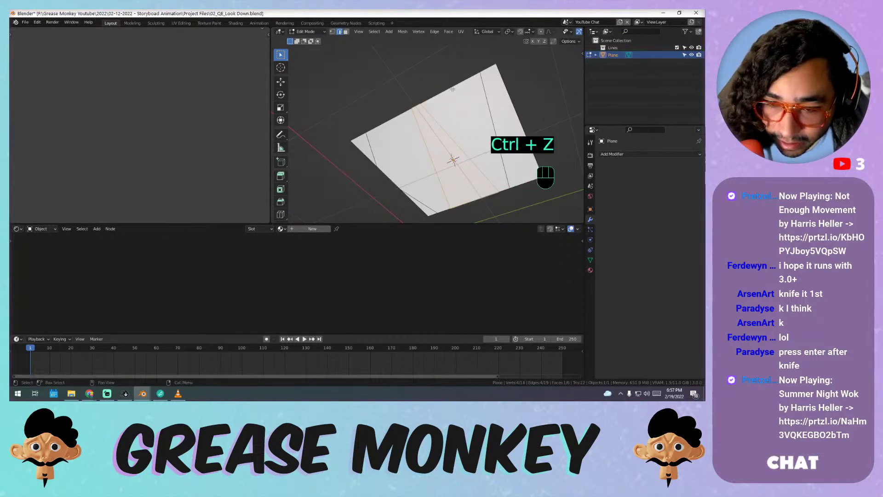
- Try Extrude Faces Along Normals on the wedge region
middle_drag(446, 86, 460, 124)
key(alt+e)
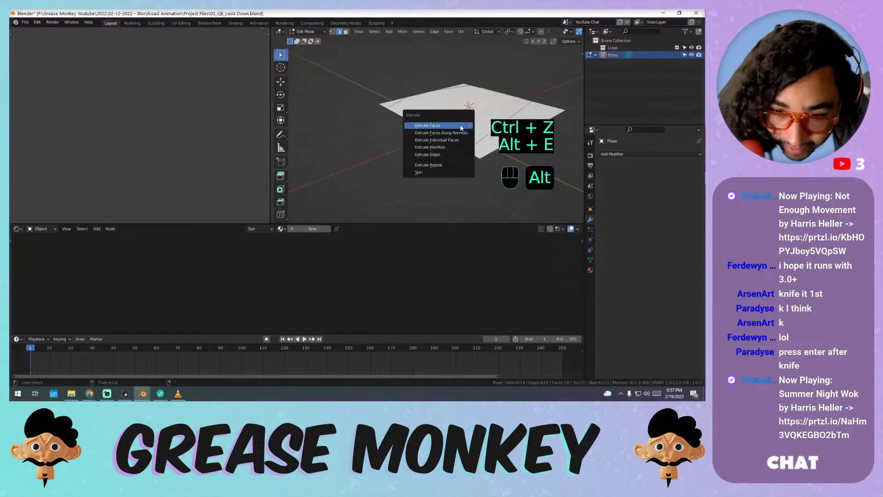
click(464, 134)
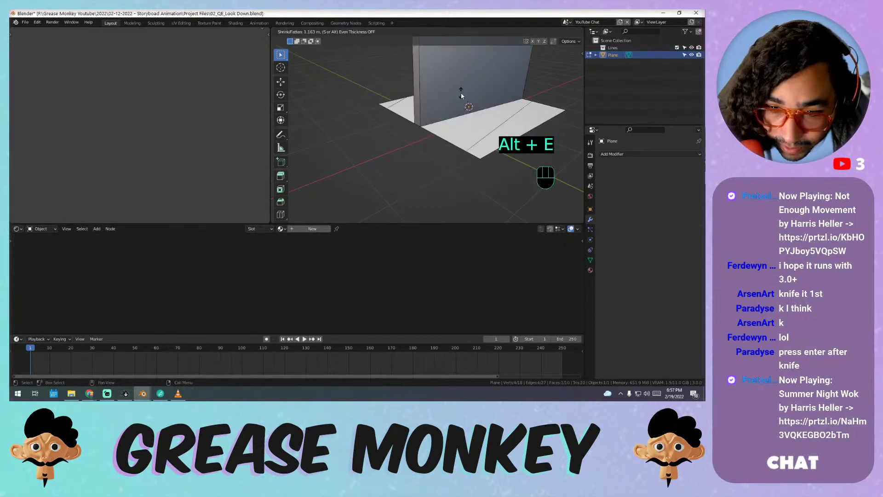
click(461, 93)
middle_drag(462, 92, 456, 128)
key(ctrl+z)
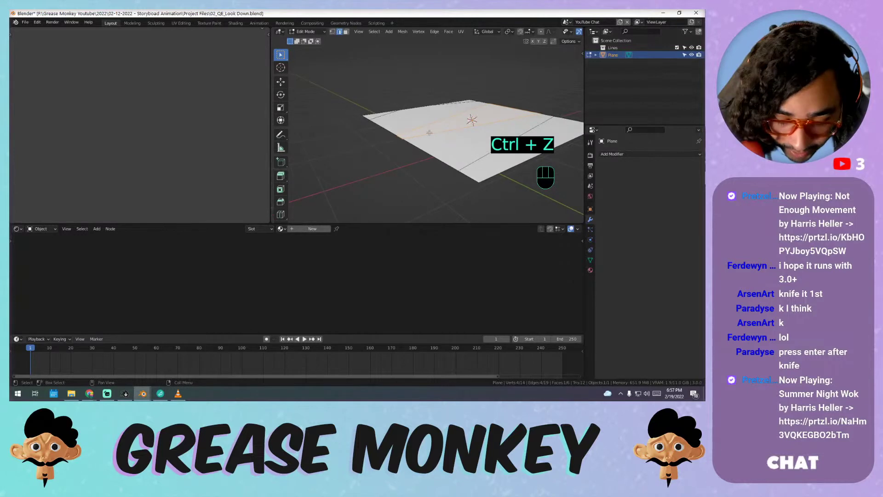
- Try applying an edge crease to the wedge region's edges
key(shift+e)
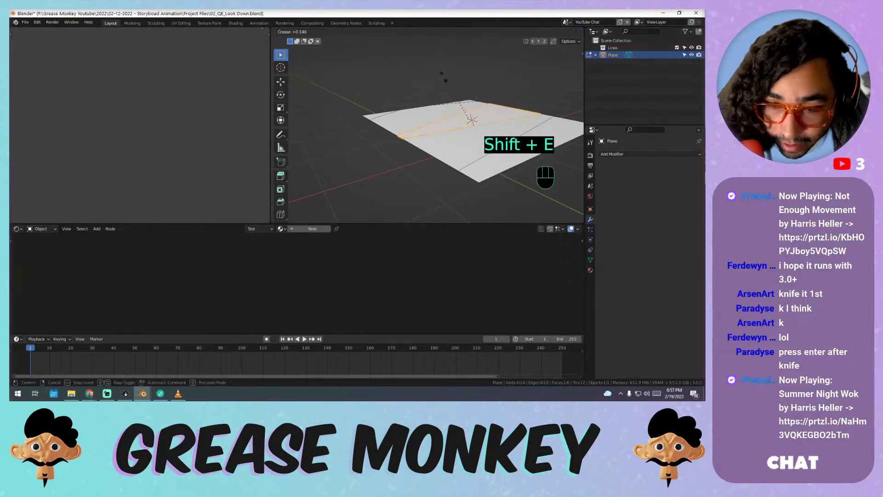
click(444, 77)
key(ctrl+z)
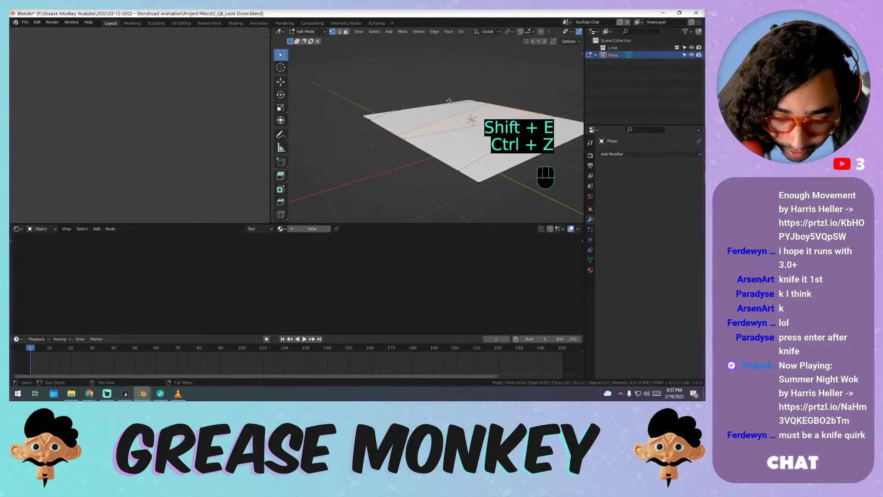
- Try extruding the wedge region again in vertex select mode, and inspect the flat plane from a low angle
key(e)
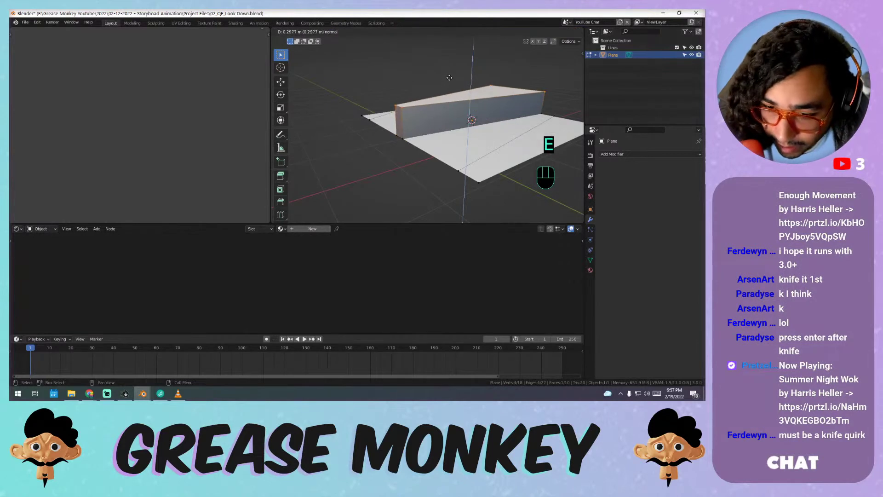
right_click(448, 77)
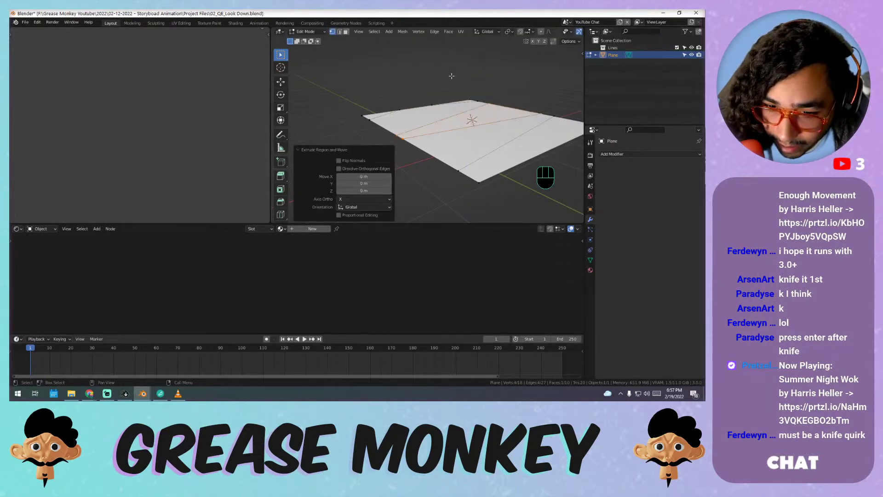
key(ctrl+z)
middle_drag(440, 100, 441, 103)
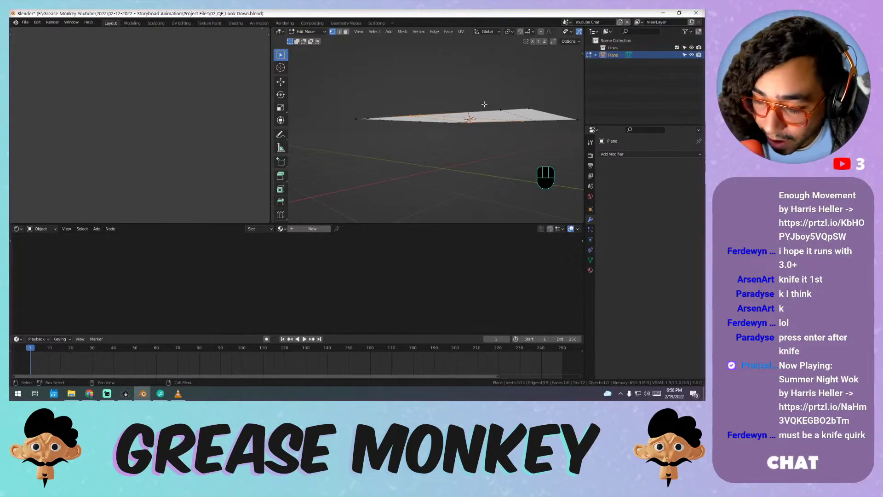
middle_drag(481, 103, 460, 156)
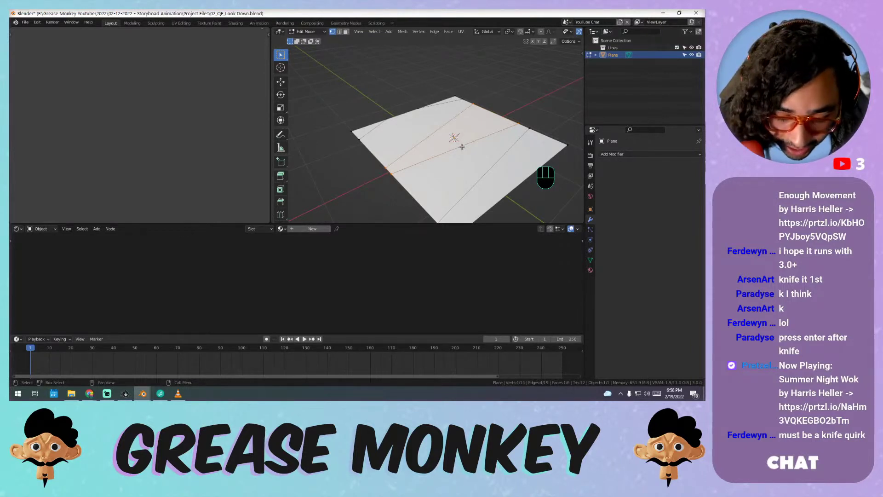
- Extrude the wedge region upward into a tall block and keep vertex select mode active
key(e)
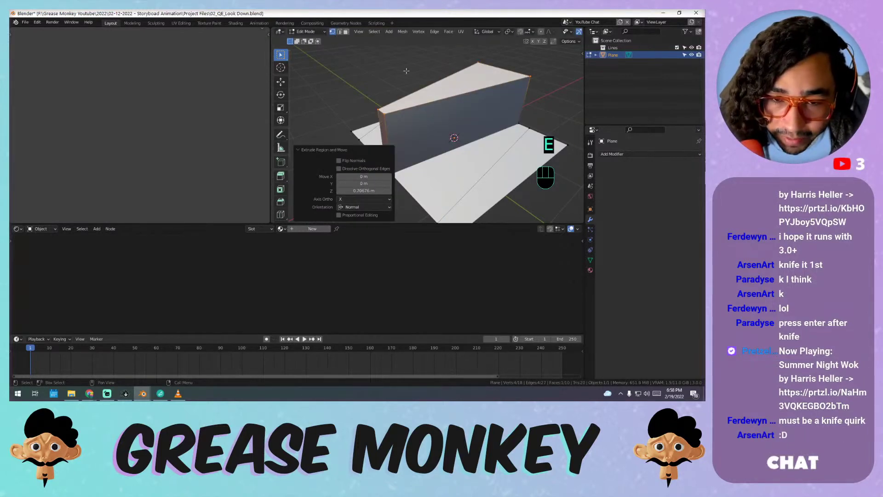
key(1)
click(329, 150)
- Select the four corner vertices of the block's open underside and fill them with a face
scroll(423, 170, up, 2)
middle_drag(430, 134, 441, 115)
scroll(432, 138, up, 2)
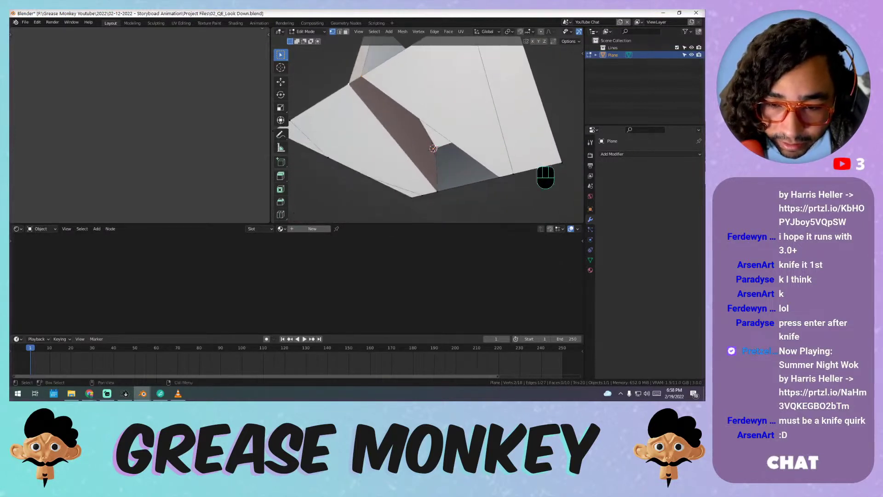
shift+click(438, 190)
mouse_move(438, 190)
middle_down()
mouse_move(435, 177)
mouse_move(425, 186)
middle_up()
scroll(427, 190, down, 1)
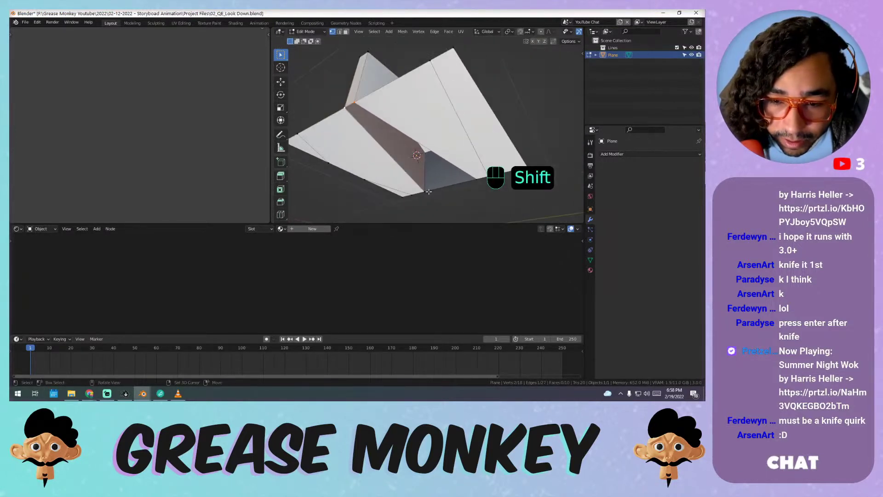
key(f)
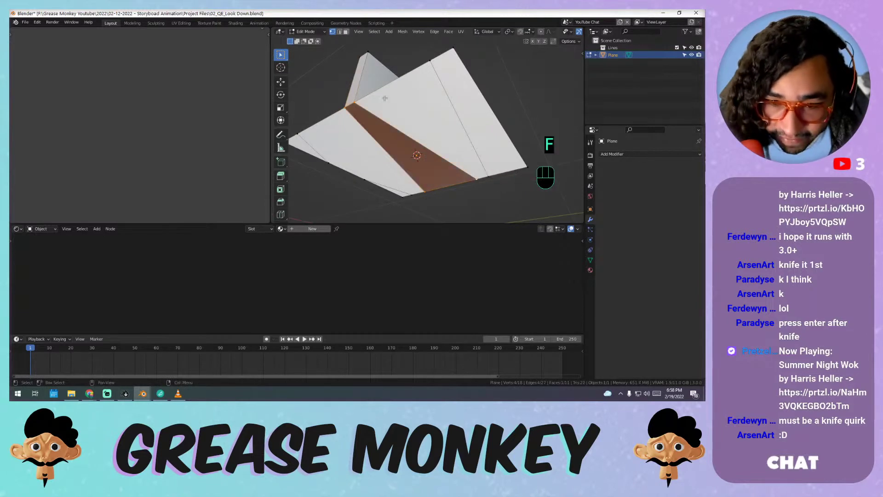
- Display the face normals in Edit Mode with a line size of about 0.55
scroll(382, 141, up, 3)
shift+middle_drag(404, 142, 448, 117)
key(Tab)
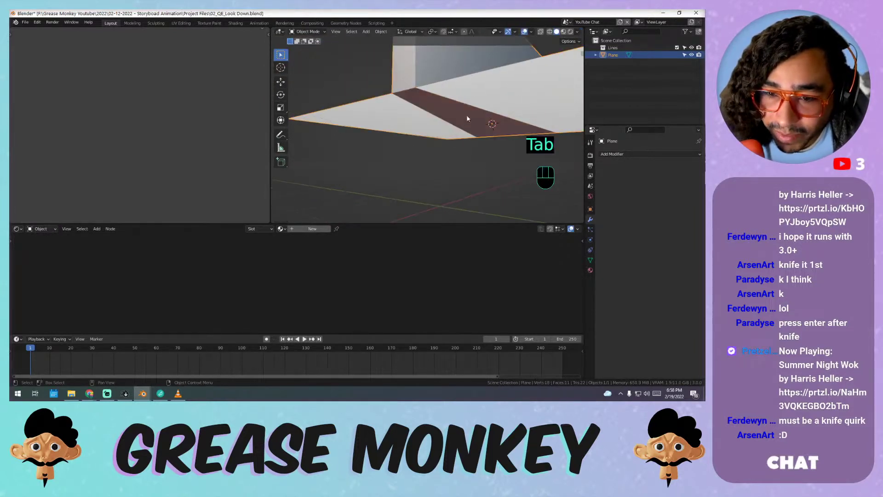
key(Tab)
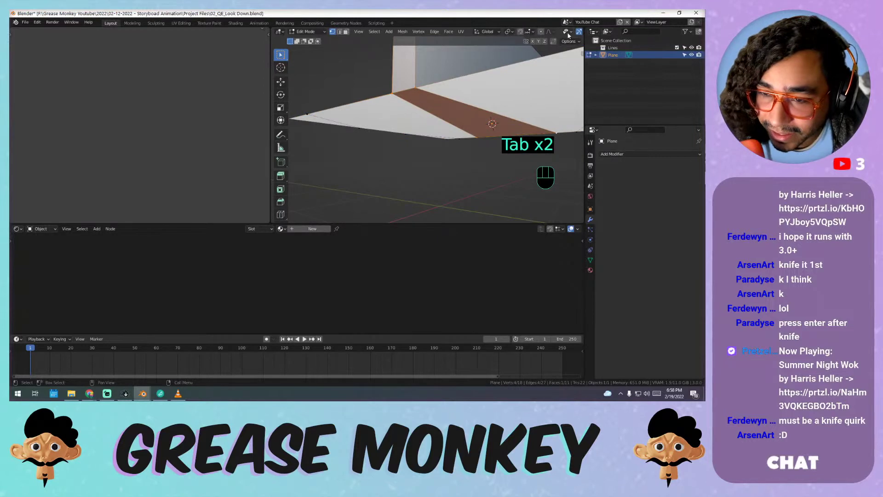
scroll(530, 32, down, 4)
click(533, 32)
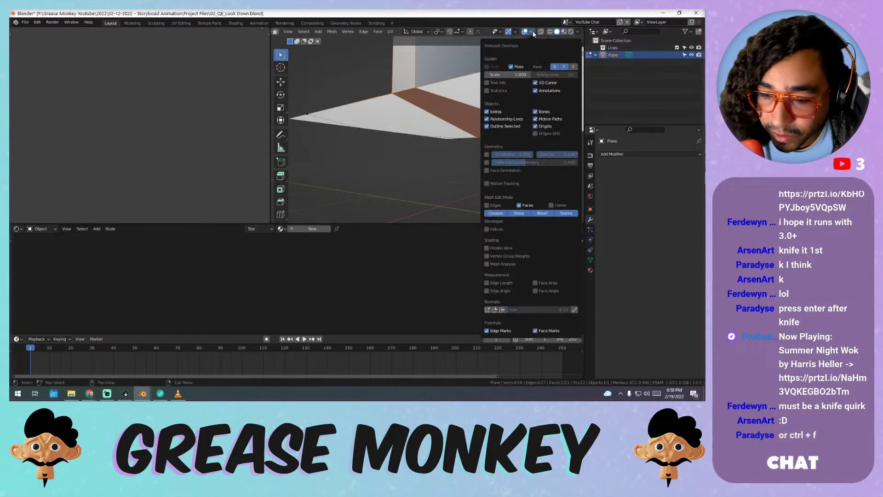
click(502, 310)
drag(529, 309, 557, 309)
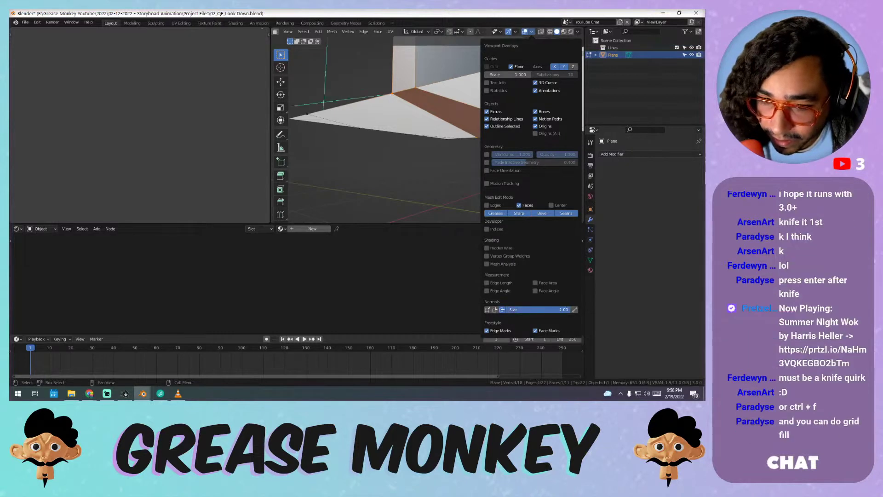
middle_drag(408, 93, 483, 88)
click(532, 32)
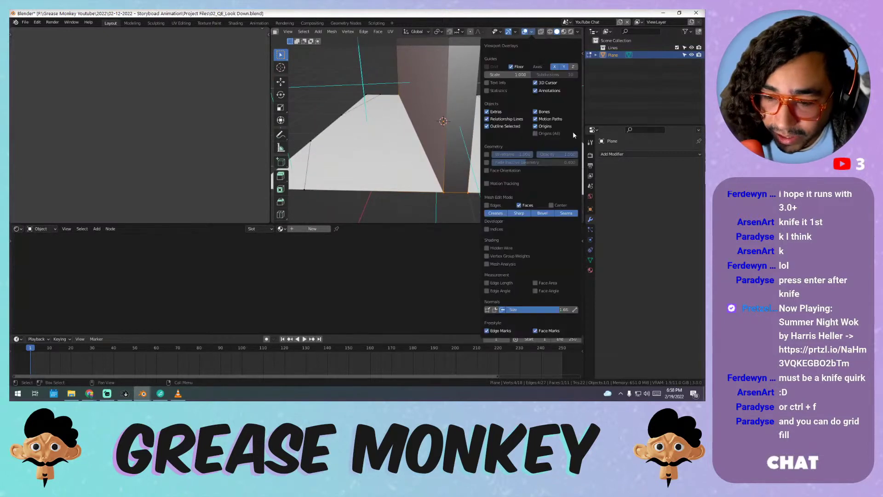
drag(547, 309, 520, 309)
- Recalculate the normals on the whole plane mesh and clear the selection
middle_drag(442, 184, 458, 108)
shift+middle_drag(458, 108, 455, 112)
scroll(455, 112, down, 2)
key(a)
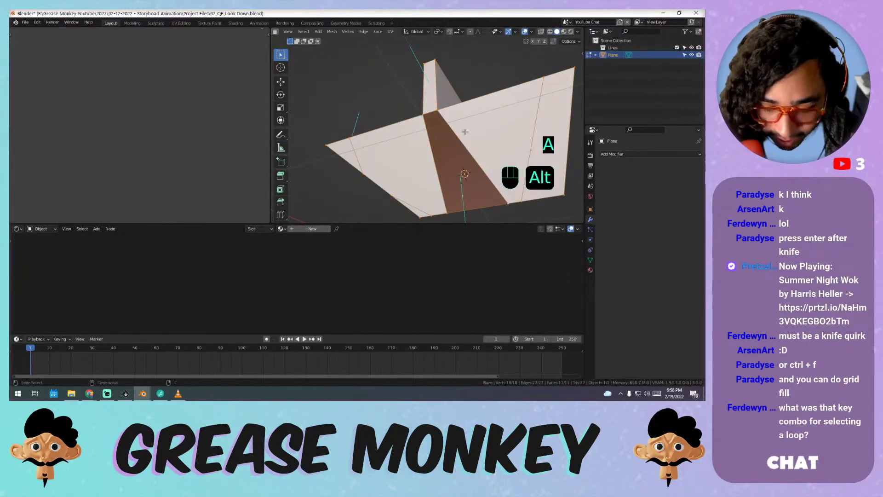
key(alt+n)
click(462, 140)
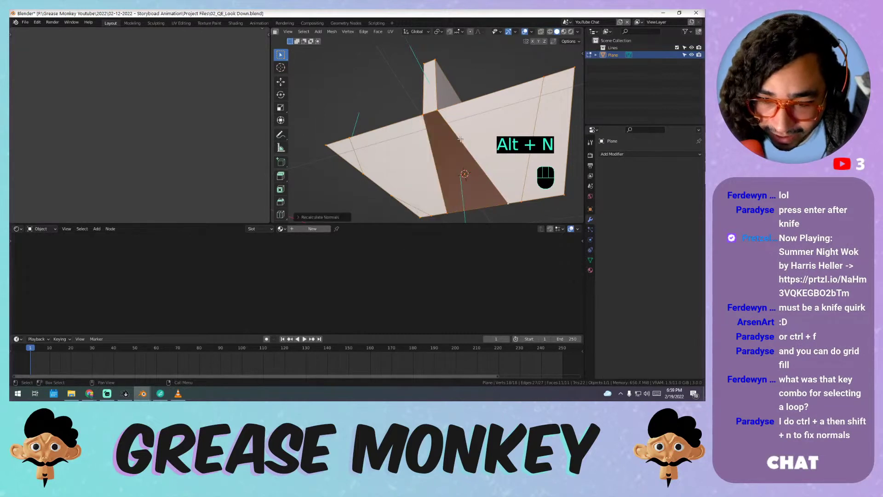
click(461, 139)
shift+middle_drag(461, 139, 570, 93)
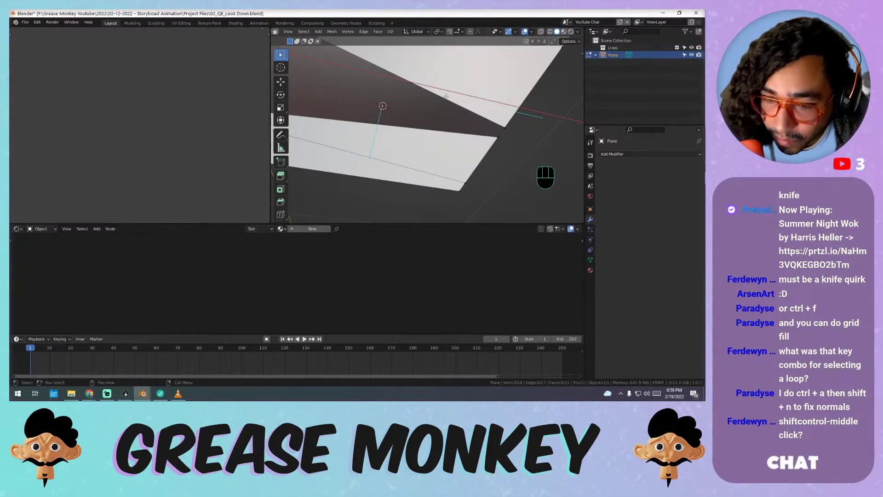
- Undo the normals recalculation and the underside face fill to reopen the bottom of the block
scroll(447, 96, down, 3)
shift+middle_drag(447, 96, 458, 165)
key(ctrl+z)
key(ctrl+z)
key(ctrl+z)
key(ctrl+z)
key(ctrl+z)
key(ctrl+z)
key(ctrl+z)
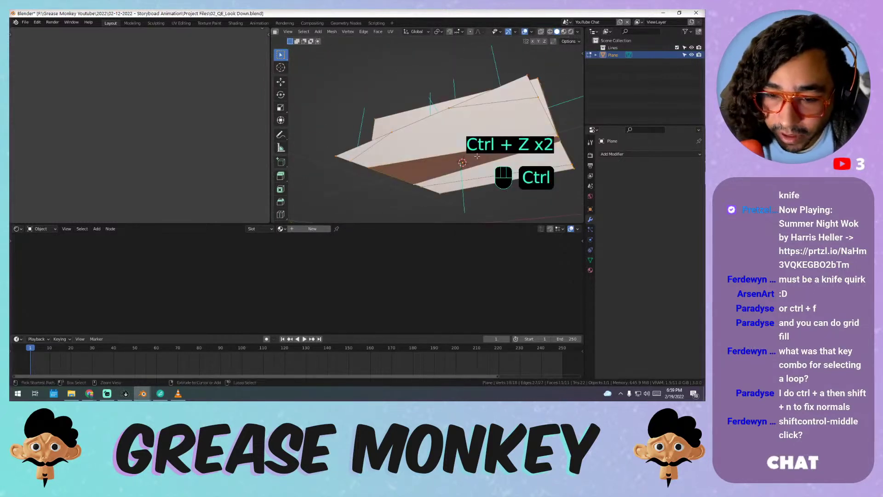
- Try to loop-select the edges around the block's open underside in vertex select mode
middle_drag(446, 152, 418, 98)
right_click(419, 108)
alt+right_click(450, 108)
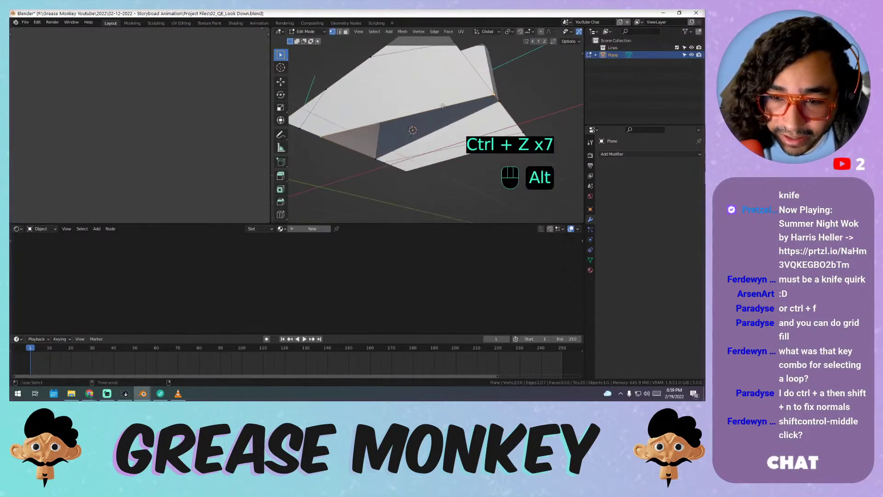
alt+scroll(443, 106, up, 1)
alt+middle_click(429, 97)
alt+click(385, 119)
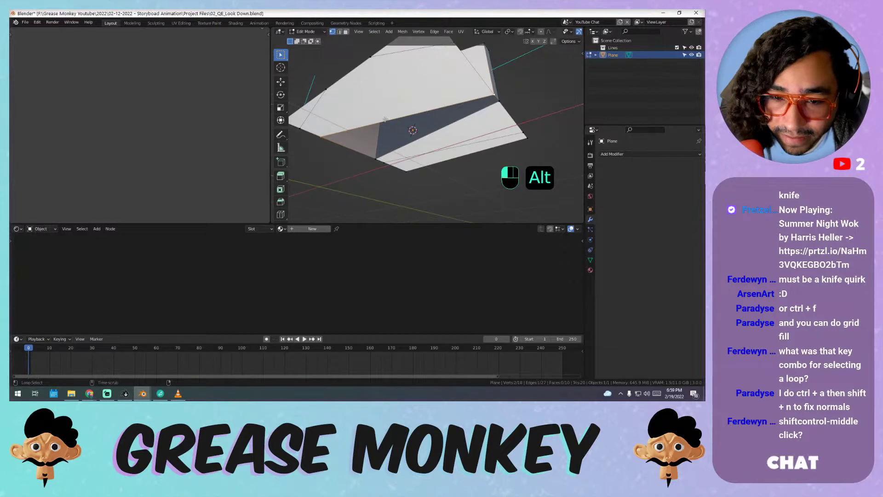
middle_drag(385, 119, 396, 70)
alt+click(374, 116)
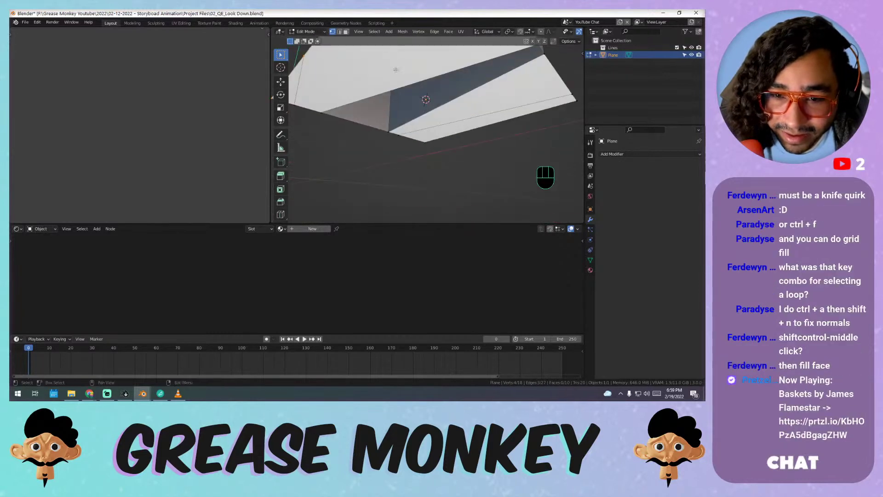
alt+click(398, 85)
- Leave Edit Mode, add a UV sphere and move it beside the extruded plane
middle_drag(471, 86, 456, 113)
scroll(451, 114, down, 4)
key(Tab)
key(shift+a)
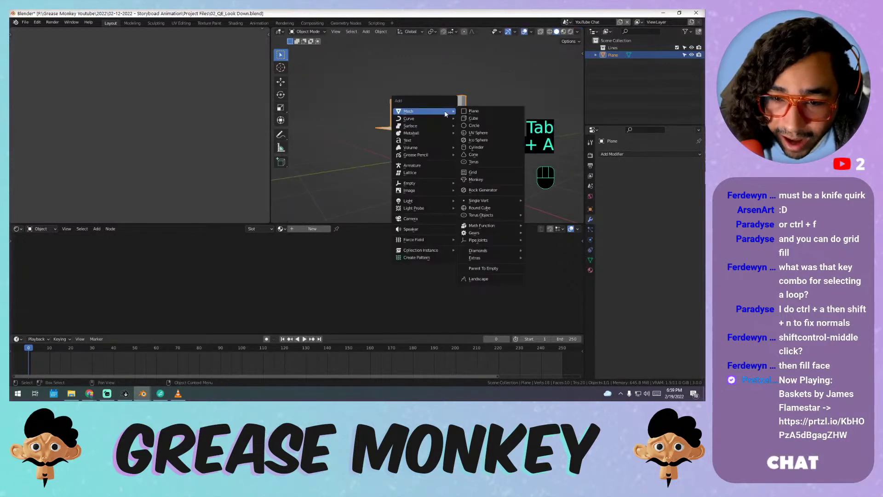
click(472, 132)
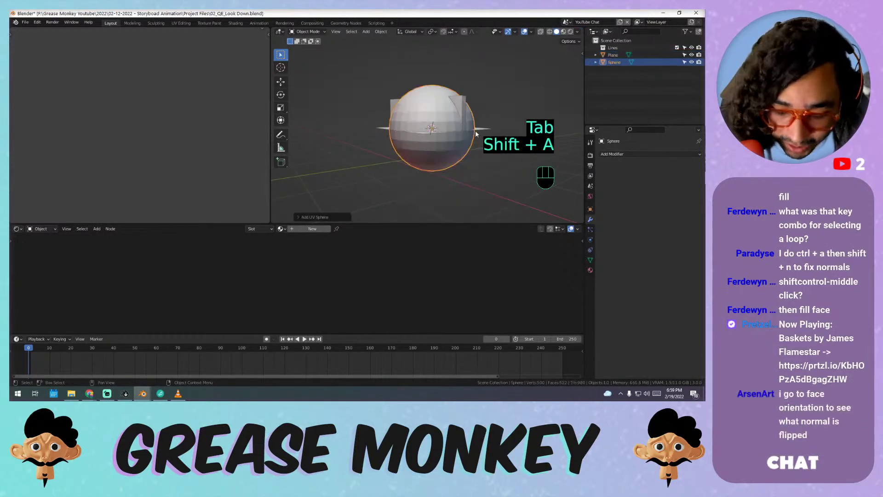
key(g)
click(392, 127)
- Enter Edit Mode on the sphere and turn off the face normals display
key(Tab)
key(KP_Decimal)
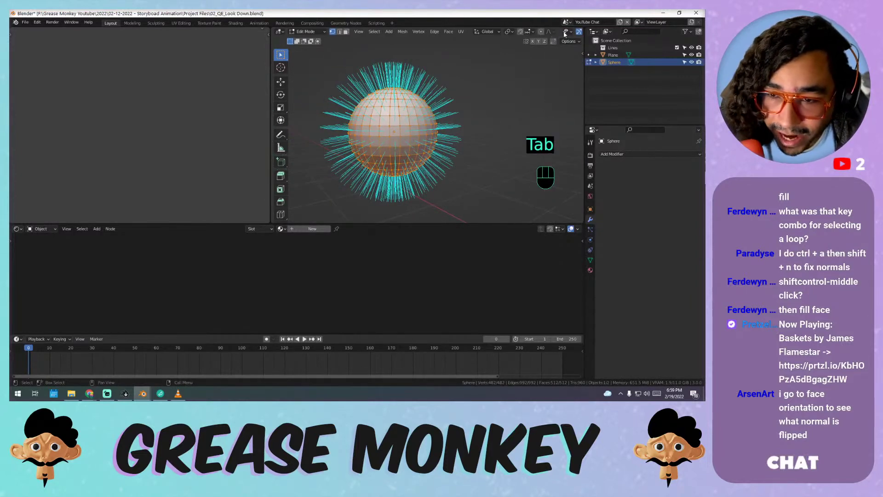
scroll(535, 34, down, 5)
click(534, 31)
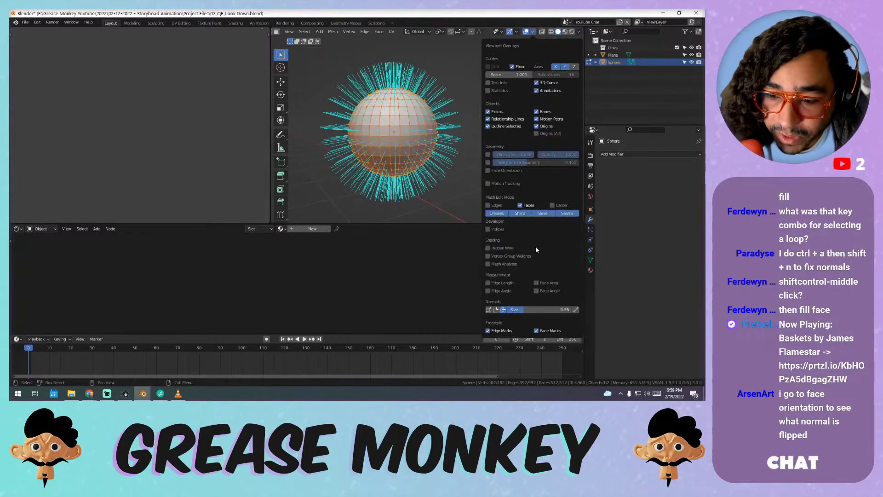
click(504, 310)
- Switch to edge select mode and loop-select edges on the sphere in both directions
key(2)
click(403, 133)
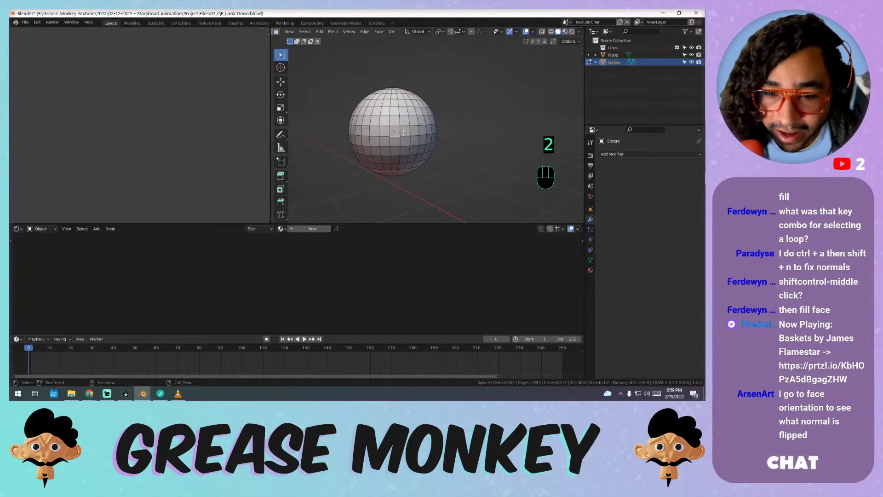
scroll(403, 133, up, 4)
scroll(401, 137, down, 2)
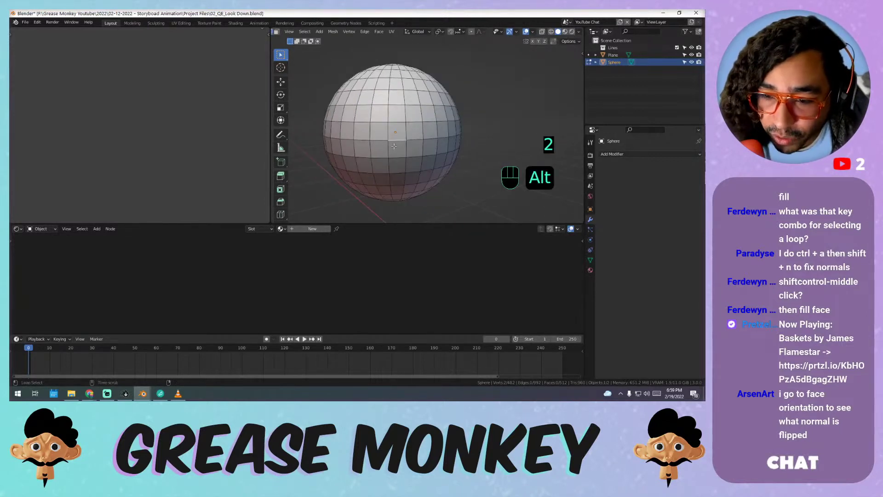
alt+click(401, 138)
alt+click(407, 118)
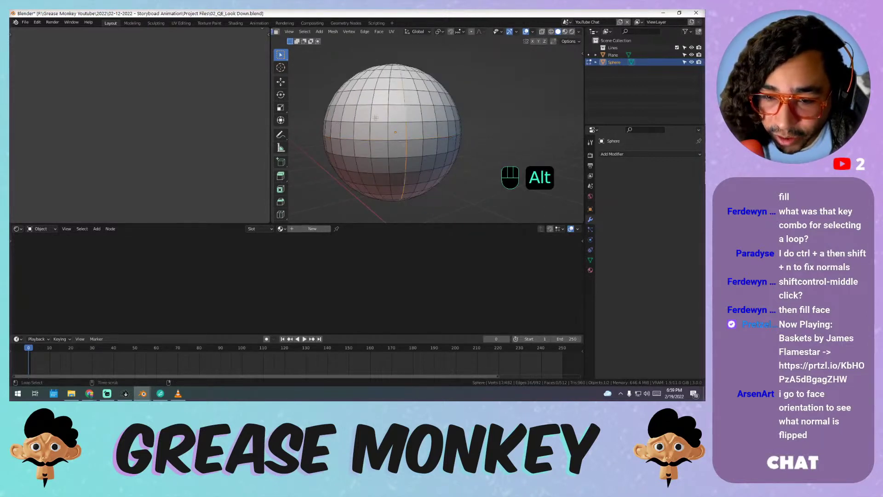
- Leave the sphere's Edit Mode, select the extruded plane and enter Edit Mode on it
scroll(375, 118, down, 3)
middle_drag(375, 118, 428, 141)
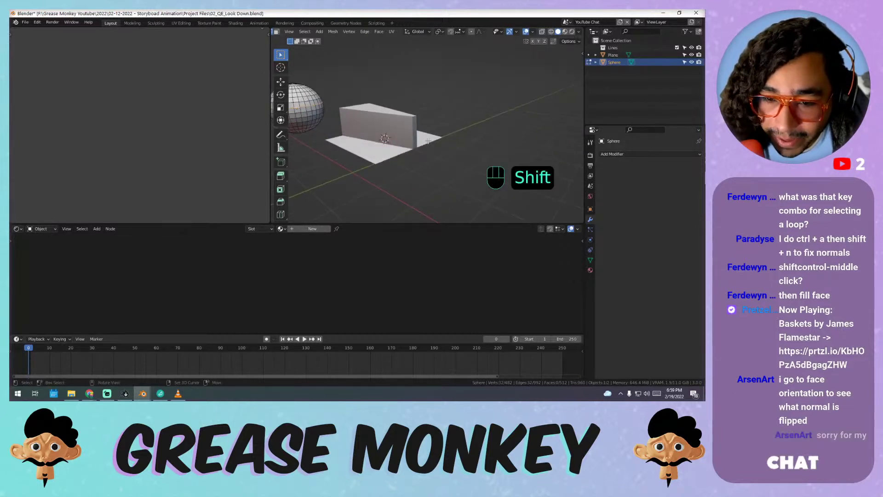
scroll(395, 133, up, 4)
key(Tab)
key(Tab)
key(Tab)
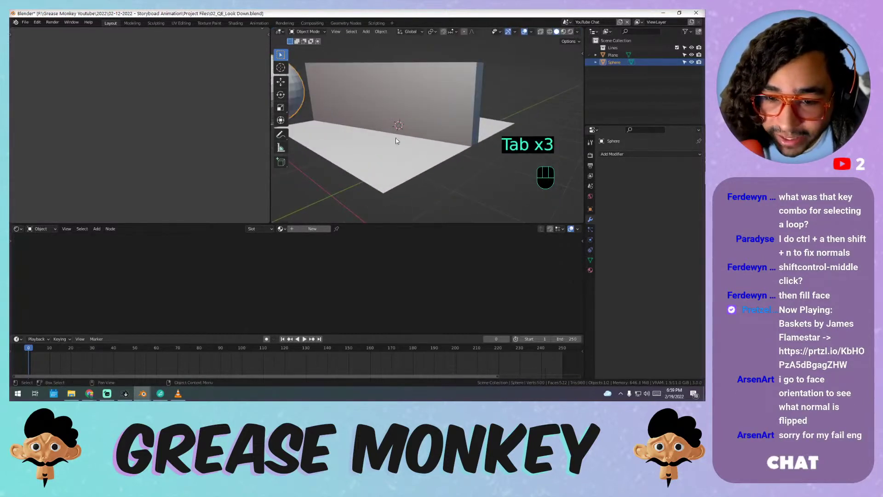
key(Tab)
key(Tab)
click(399, 121)
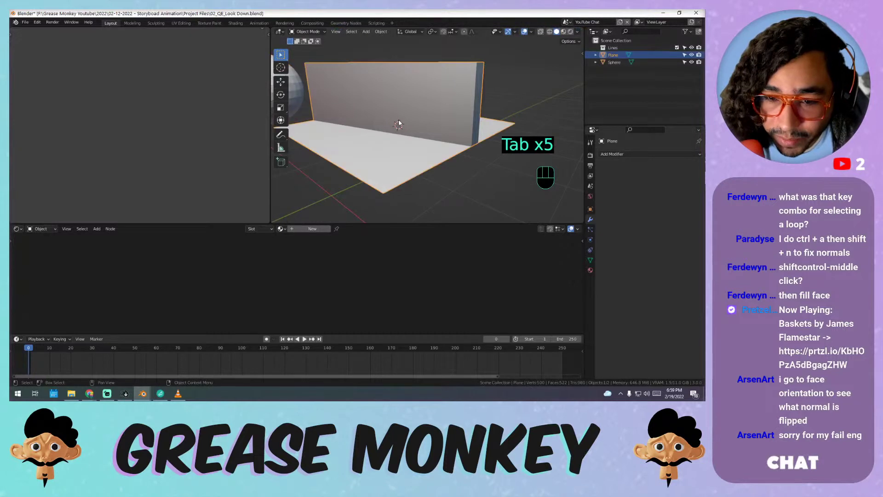
key(Tab)
- Try to loop-select the edges around the block's open underside in edge select mode
middle_drag(395, 121, 492, 87)
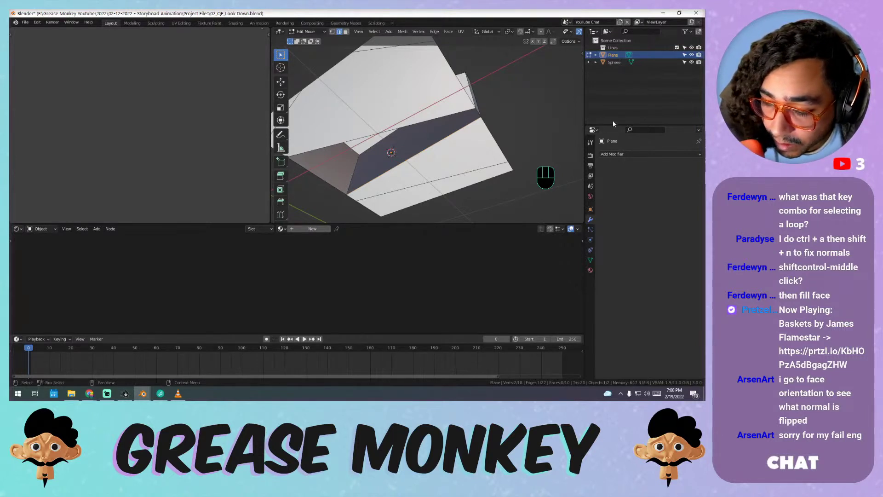
middle_drag(347, 134, 422, 121)
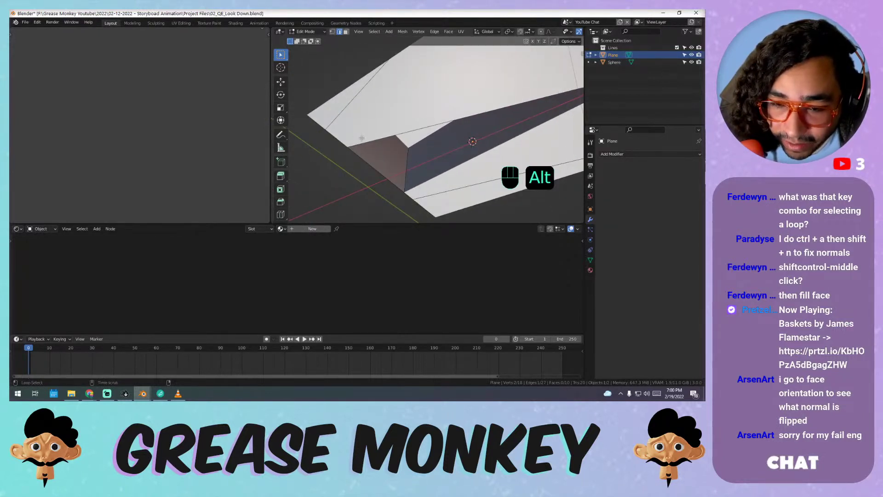
alt+click(356, 162)
alt+click(415, 124)
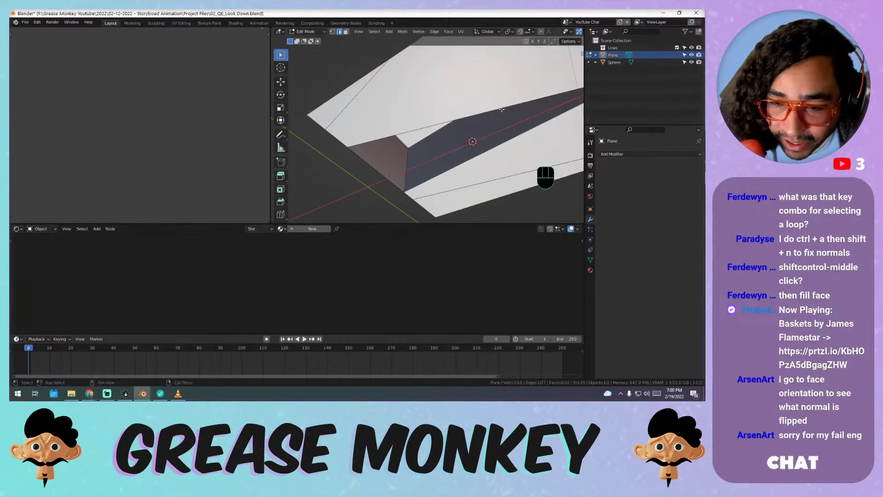
middle_drag(486, 149, 478, 119)
alt+click(502, 140)
alt+click(458, 128)
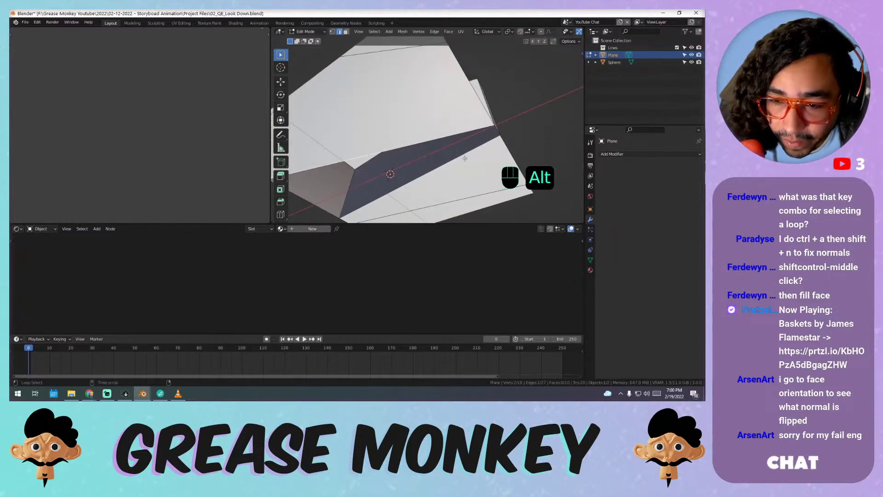
alt+click(465, 157)
alt+click(465, 157)
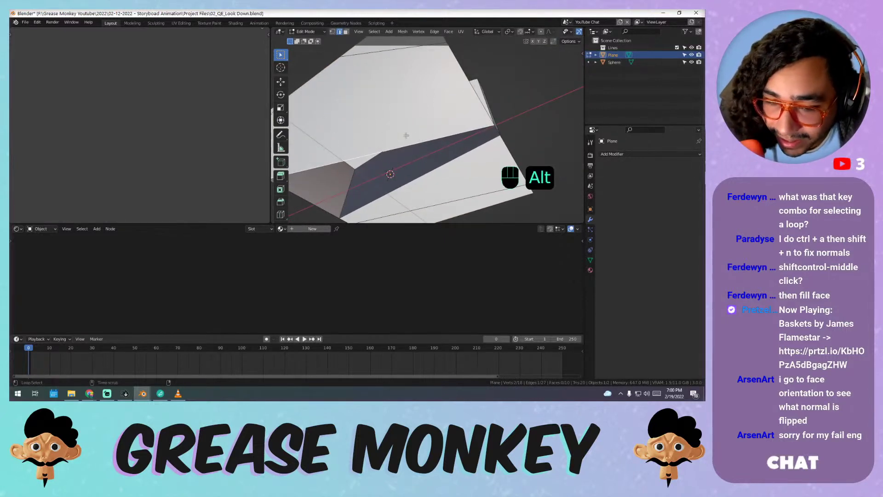
middle_drag(412, 133, 482, 106)
alt+click(483, 106)
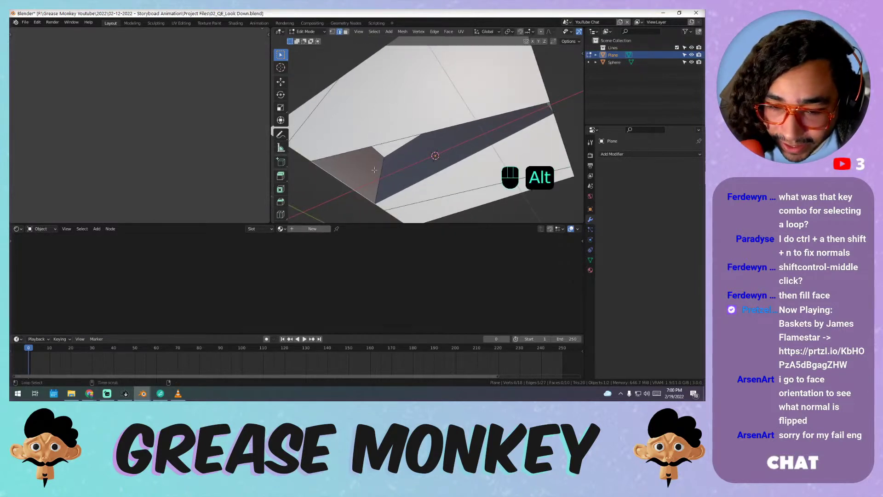
alt+click(489, 110)
alt+click(477, 120)
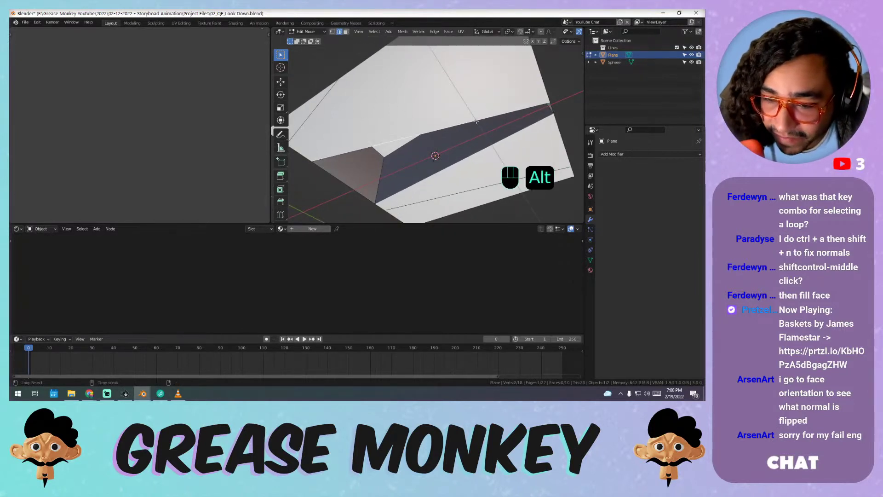
alt+click(504, 139)
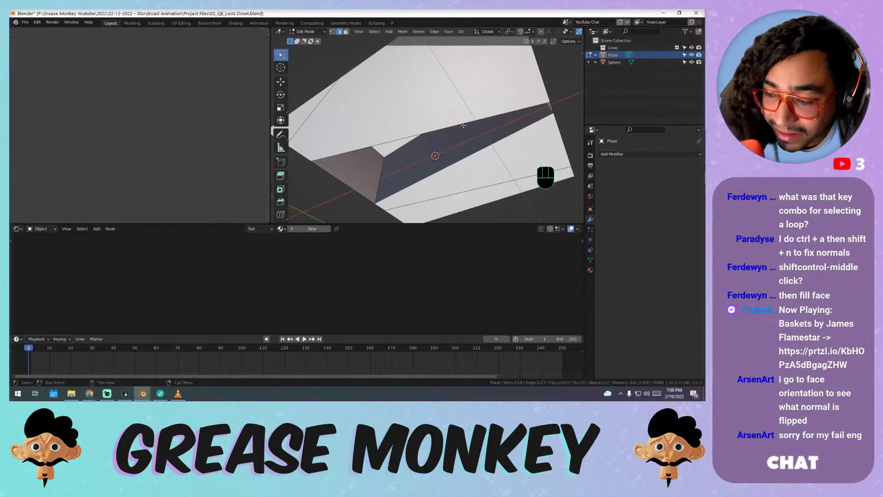
scroll(428, 110, up, 3)
scroll(407, 109, down, 4)
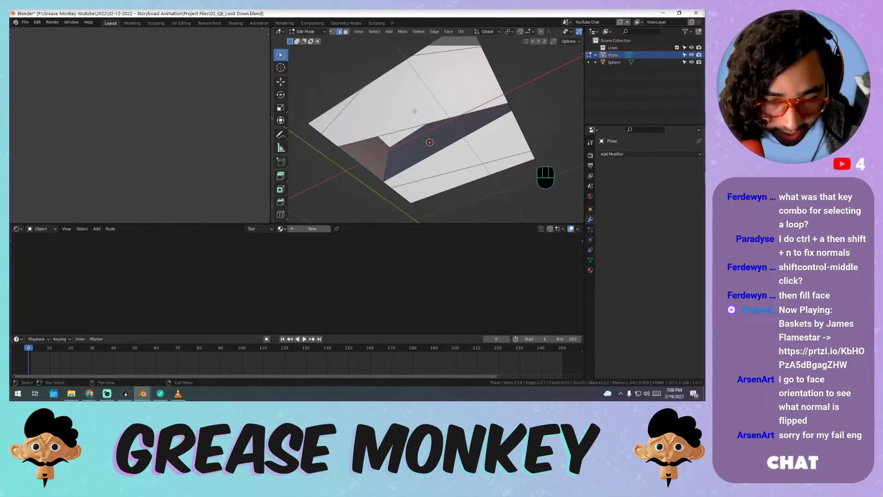
middle_drag(415, 111, 352, 124)
key(grave)
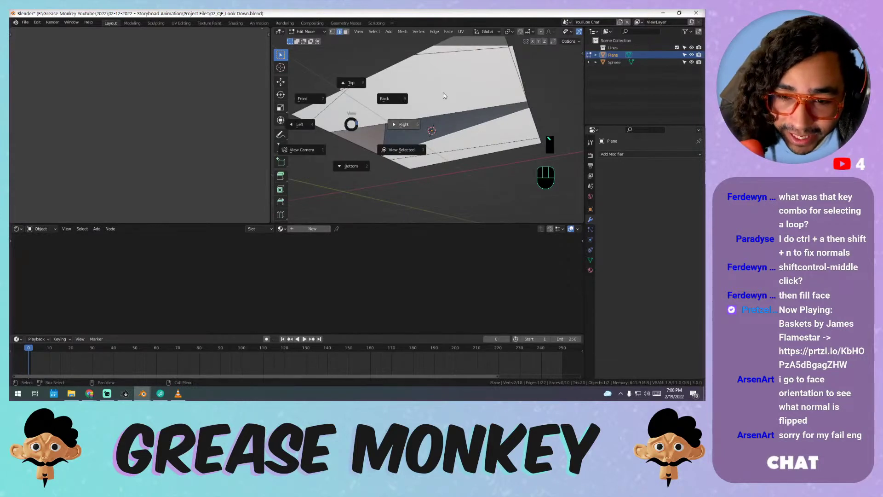
- Try filling the block's open underside from its four corner vertices in vertex select mode, and undo the fill
key(Escape)
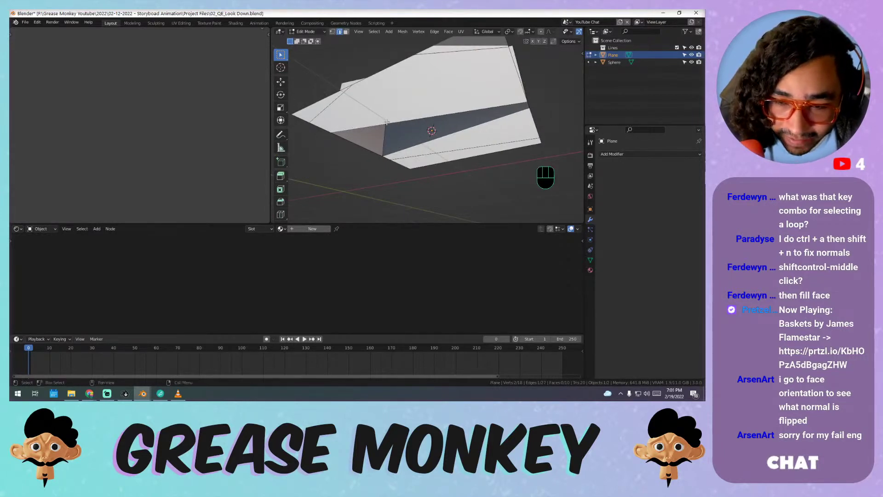
key(1)
shift+click(395, 146)
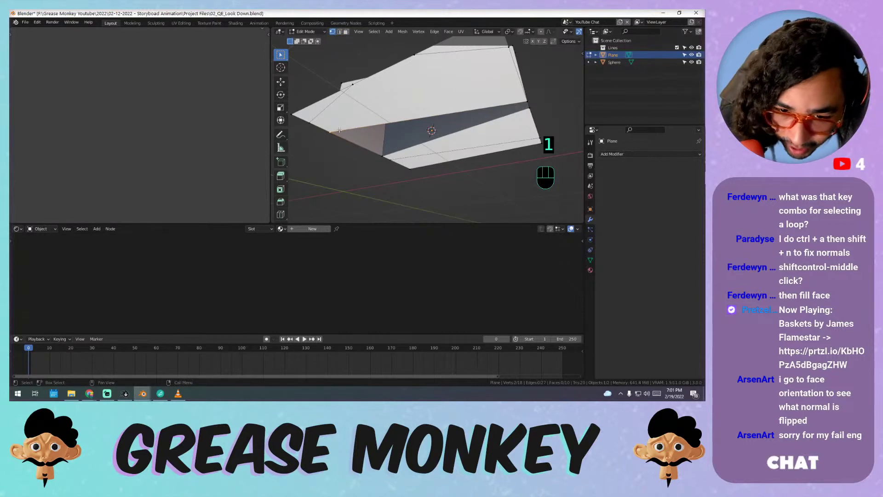
shift+click(385, 153)
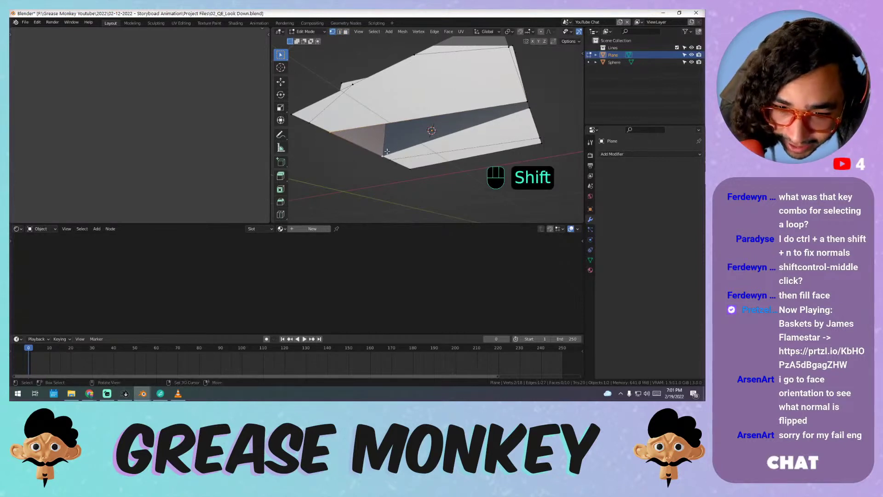
shift+click(529, 109)
shift+click(527, 102)
key(f)
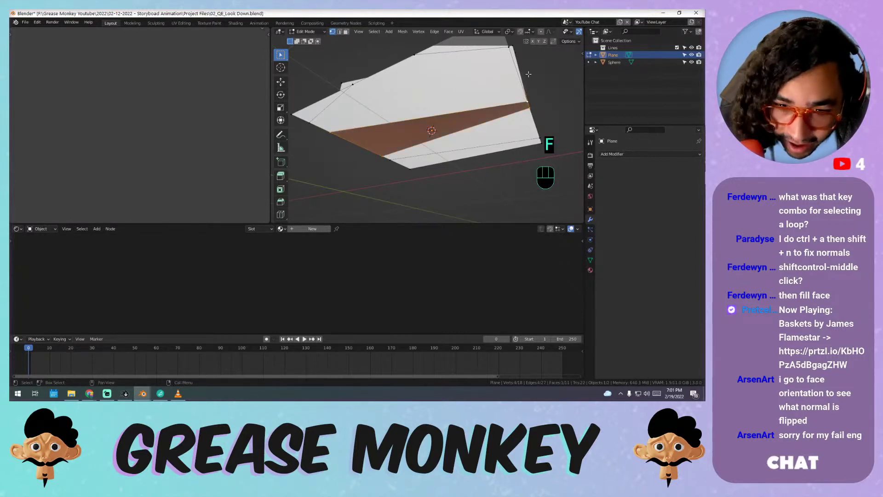
key(ctrl+z)
key(ctrl+z)
- Try filling the block's open underside from a bordering edge in edge select mode, and undo the fill
key(2)
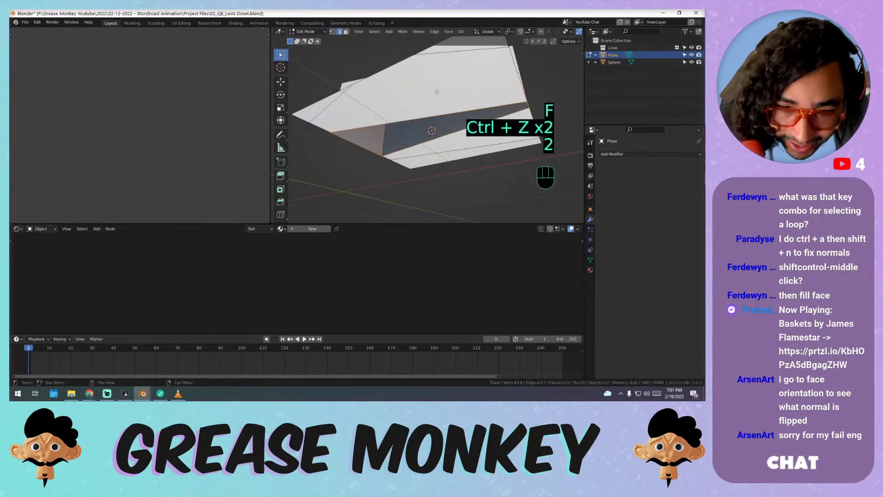
click(444, 115)
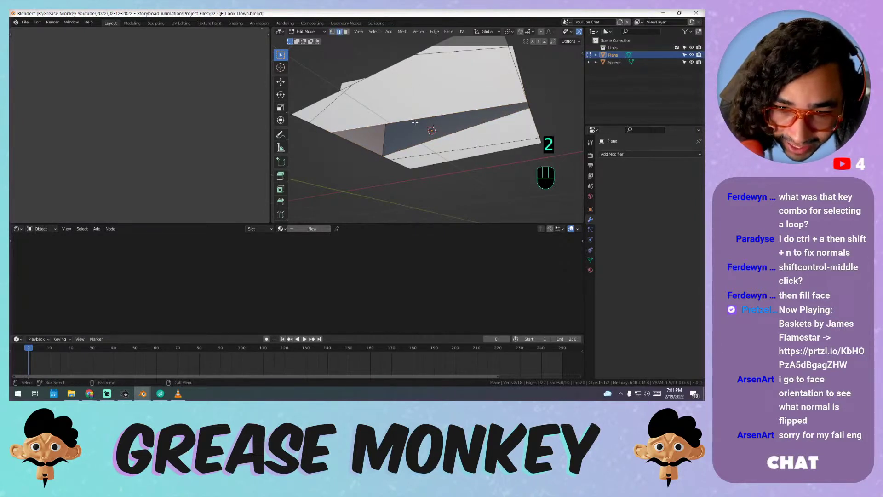
key(f)
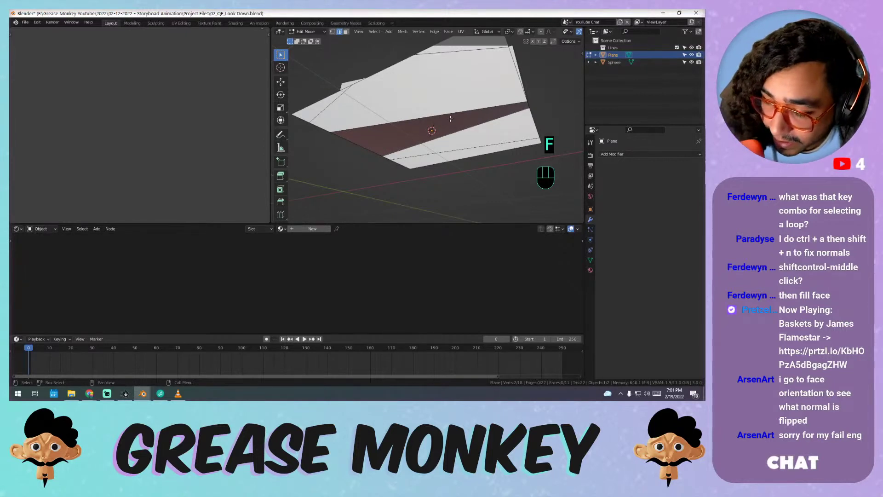
key(ctrl+z)
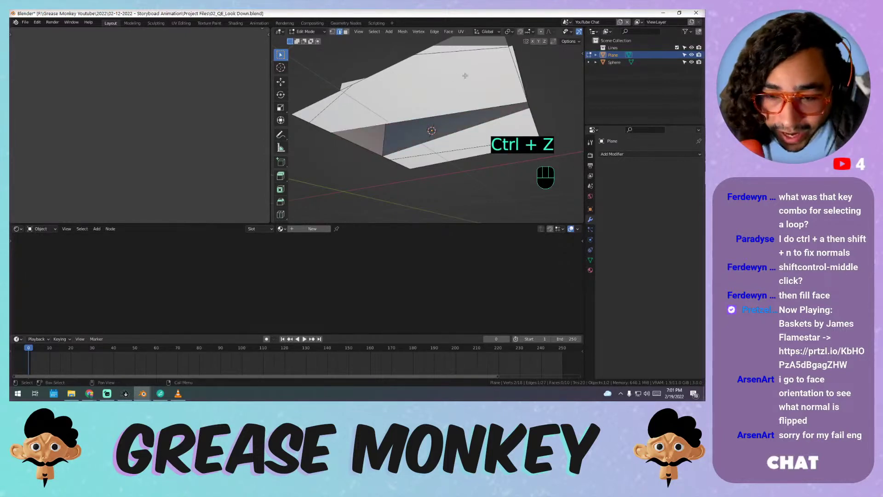
- Return to Object Mode and delete both the extruded plane and the sphere
middle_drag(461, 82, 417, 138)
shift+middle_drag(417, 138, 440, 108)
scroll(440, 108, down, 5)
scroll(451, 105, up, 3)
key(Tab)
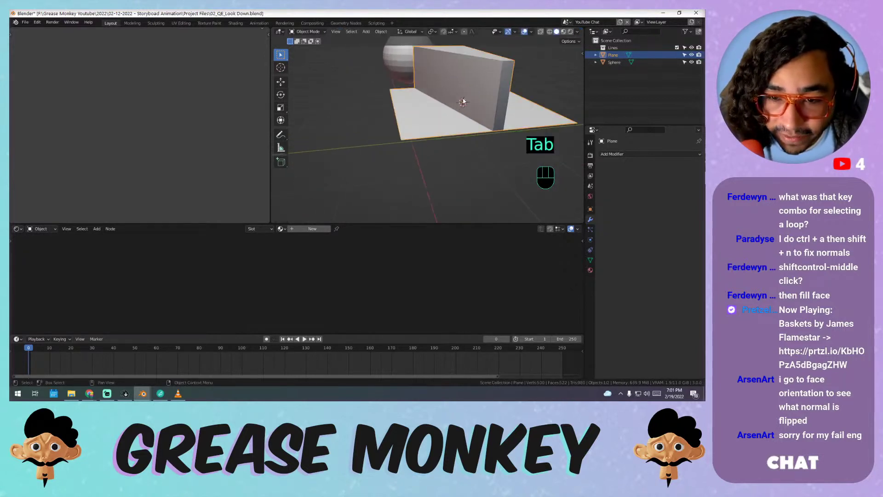
key(x)
click(438, 86)
click(401, 55)
key(x)
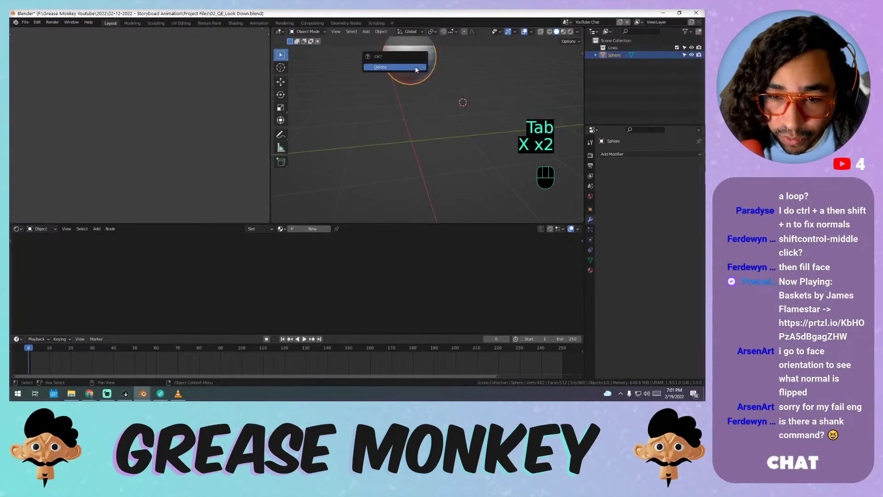
click(396, 62)
- Reset the 3D cursor to the world origin and add a mesh plane there
key(shift+c)
key(shift+c)
key(shift+a)
mouse_move(433, 112)
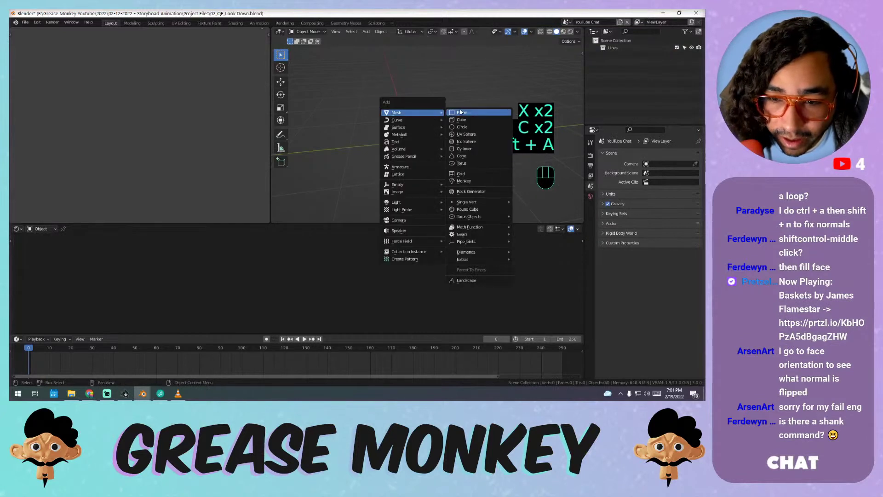
click(481, 112)
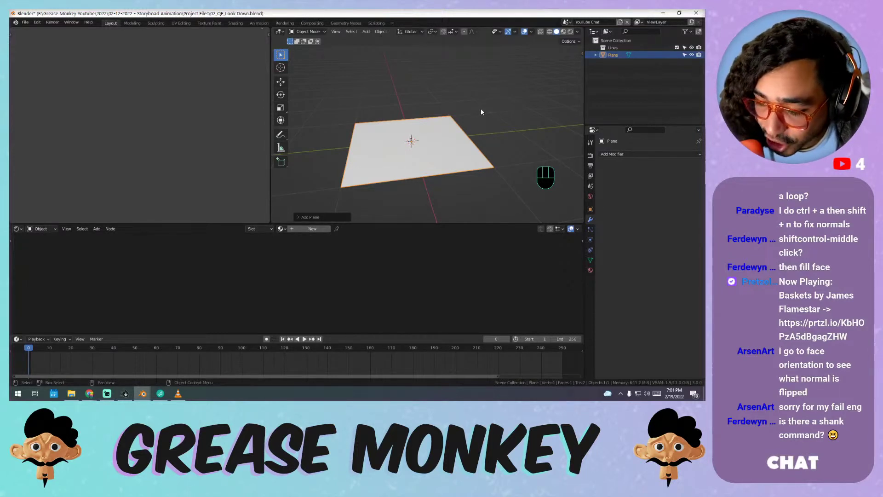
- Enter Edit Mode on the plane and select the two corner vertices of its +X side in top view
key(1)
key(Tab)
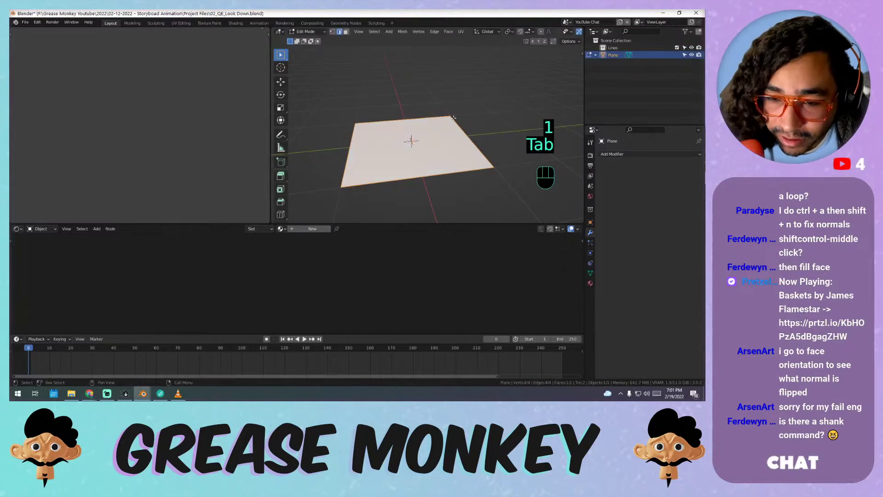
click(453, 118)
shift+click(453, 118)
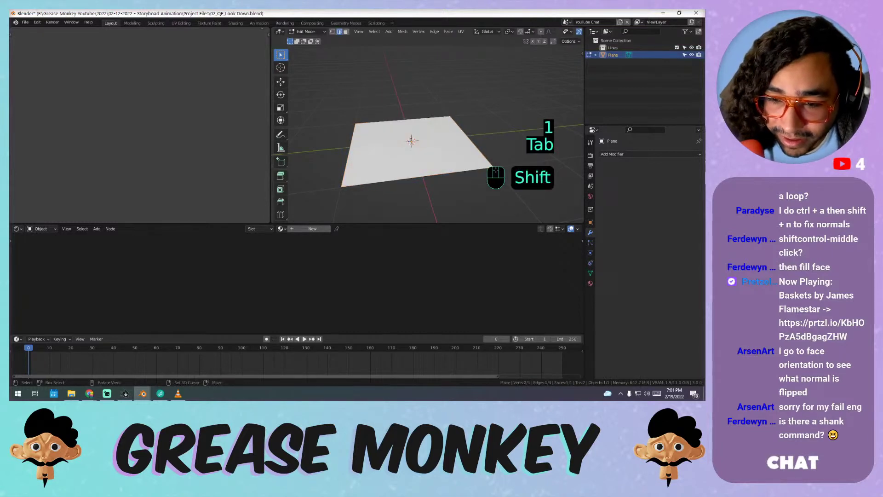
key(1)
click(453, 115)
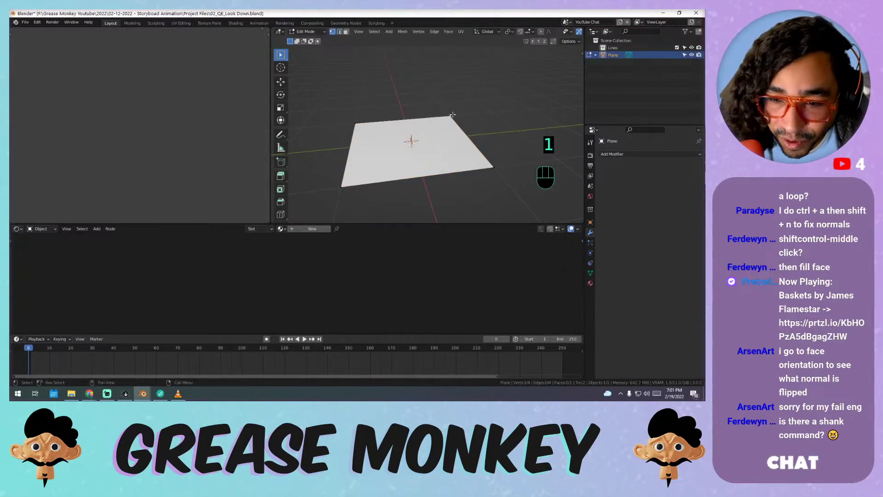
shift+click(494, 168)
key(KP_7)
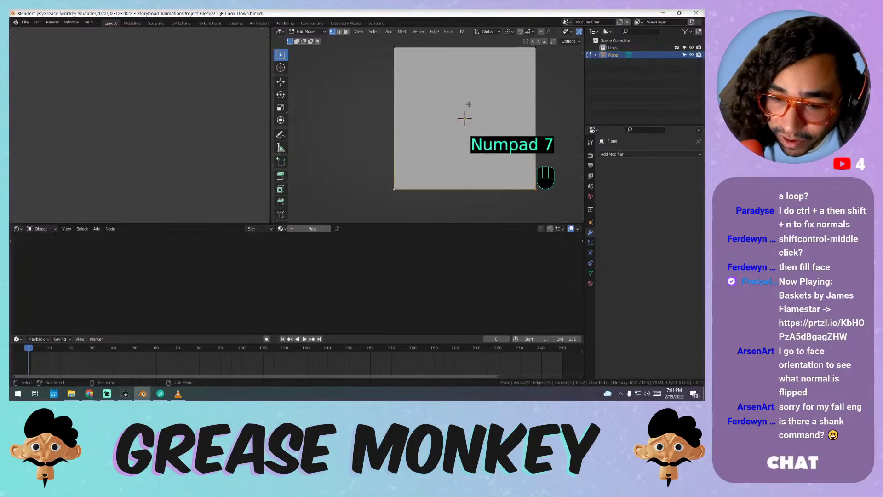
scroll(428, 138, down, 2)
shift+click(380, 180)
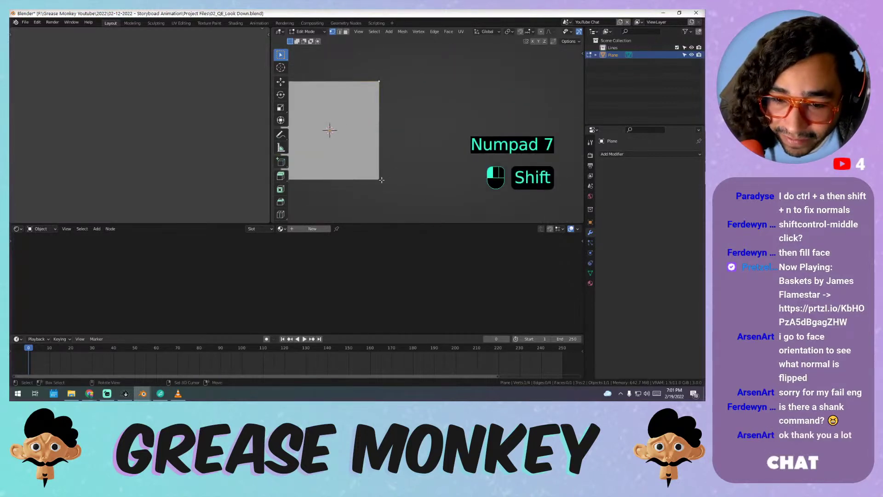
- Extrude the plane's +X edge outward twice along the X axis to form two adjoining strips
key(e)
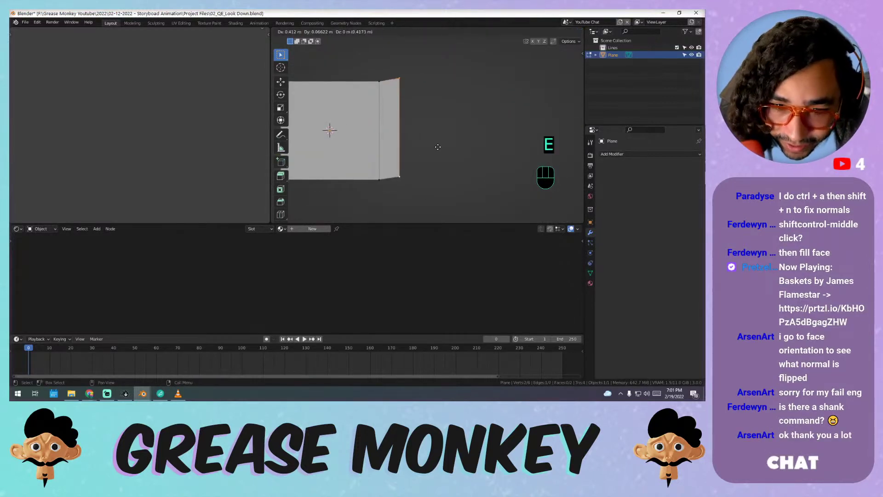
key(x)
key(x)
key(x)
key(x)
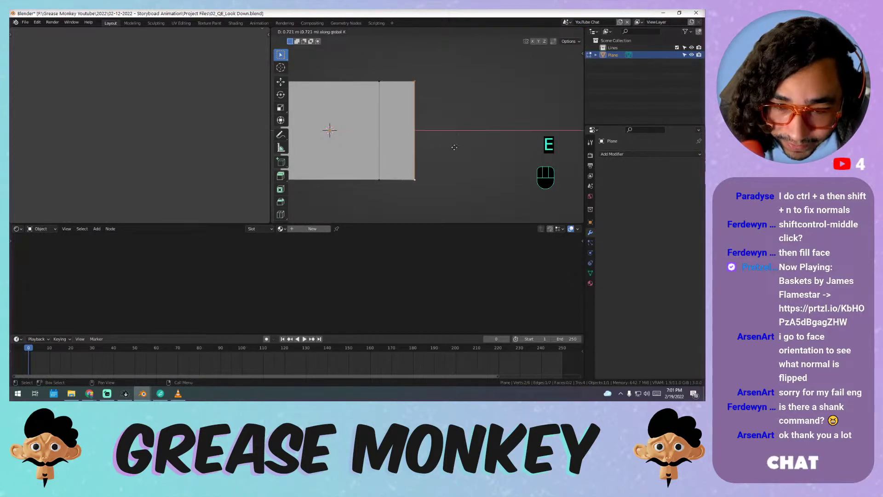
click(470, 145)
key(e)
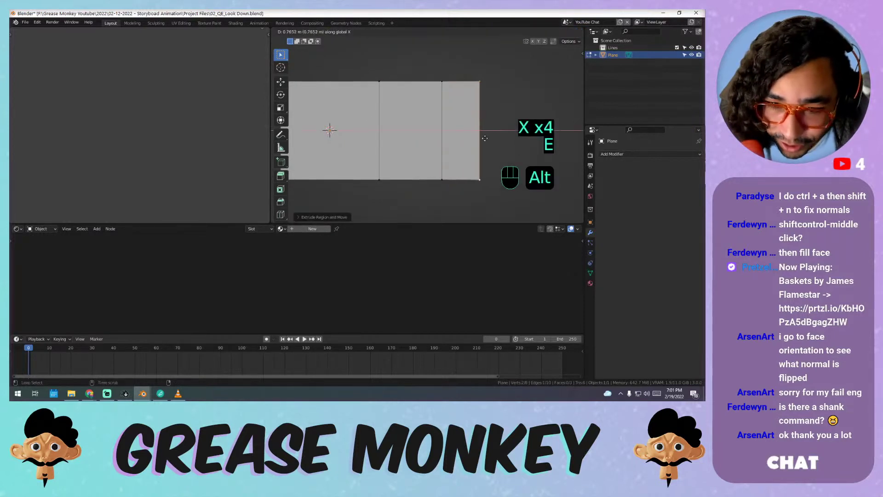
click(557, 120)
- Extrude the outer edge two more times along X to add a third and a narrower fourth strip
alt+middle_click(527, 116)
key(e)
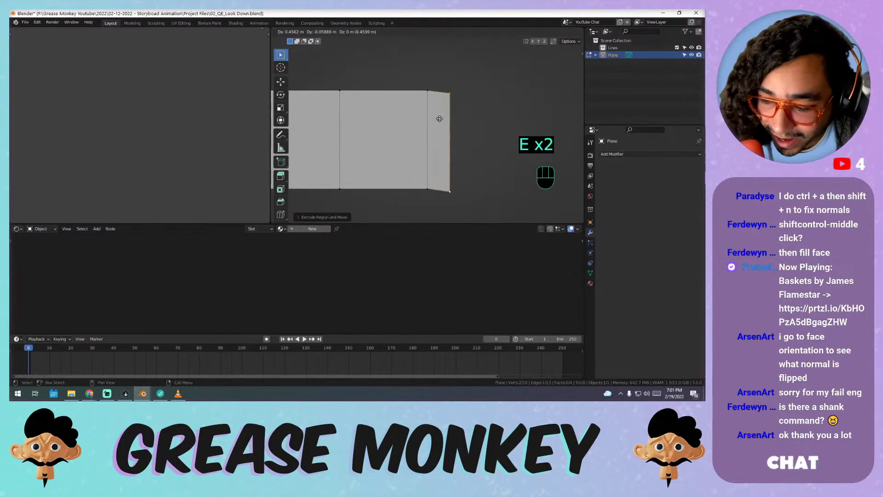
key(x)
key(x)
key(x)
click(487, 121)
key(x)
key(e)
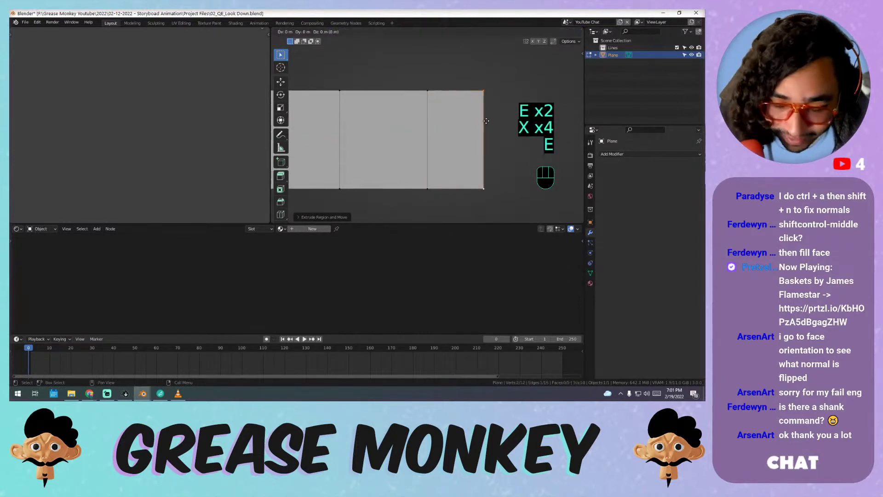
click(515, 121)
- Select the three outermost strips in face select mode and delete them with Only Faces, keeping their edges
key(2)
click(389, 118)
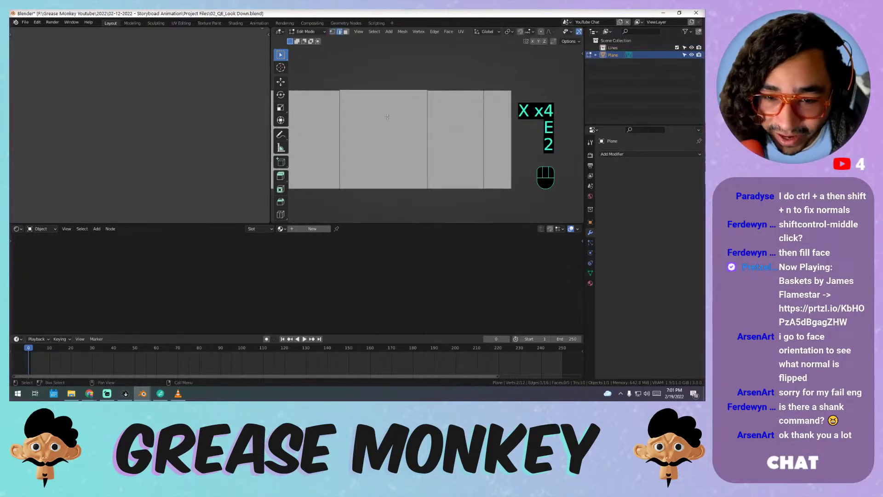
key(3)
click(403, 121)
shift+click(456, 120)
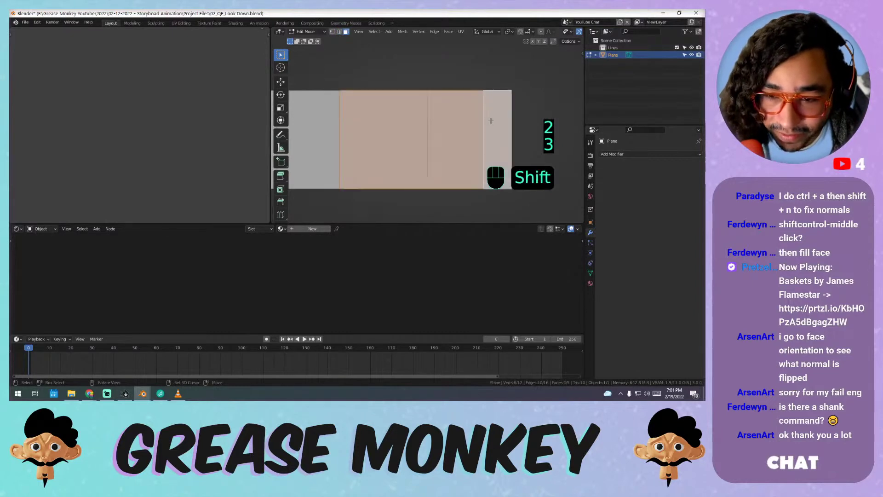
key(x)
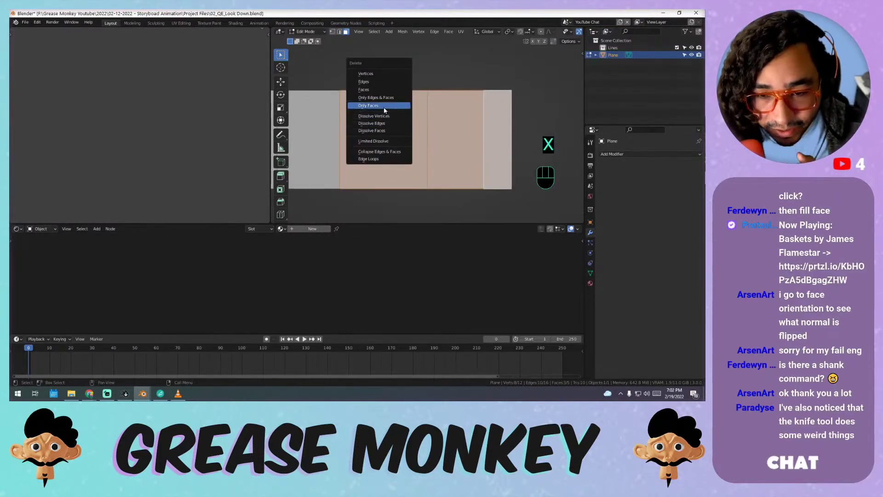
click(385, 107)
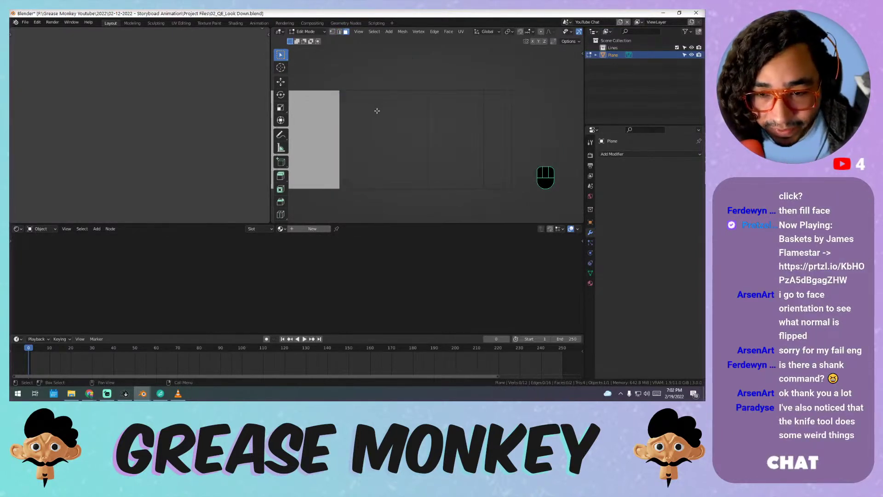
- Delete the two inner dividing edges of the open outline with Only Edges & Faces
key(1)
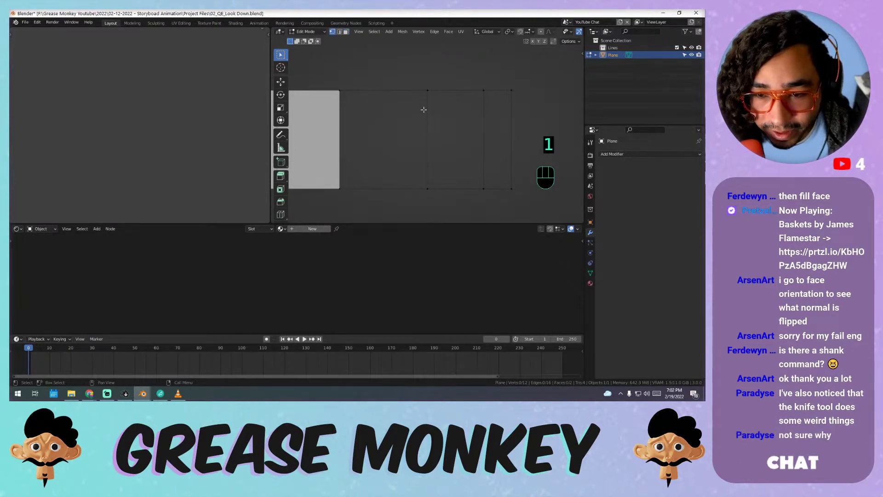
click(429, 111)
key(2)
click(428, 112)
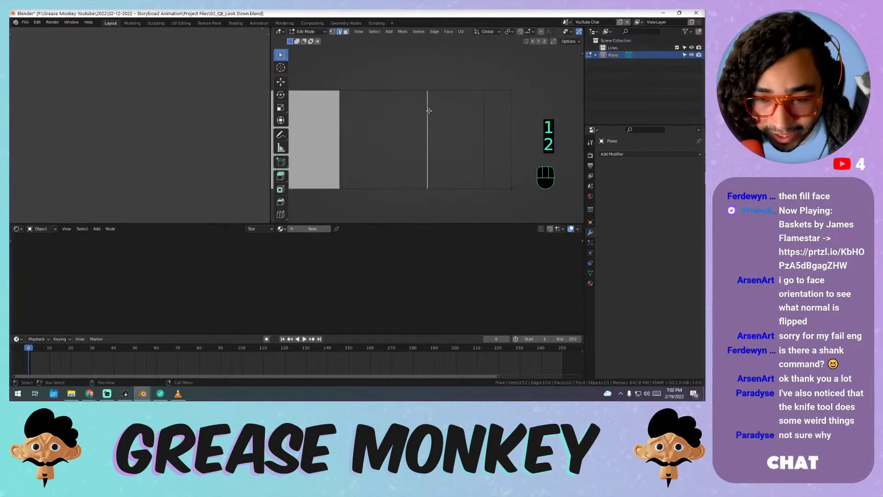
key(x)
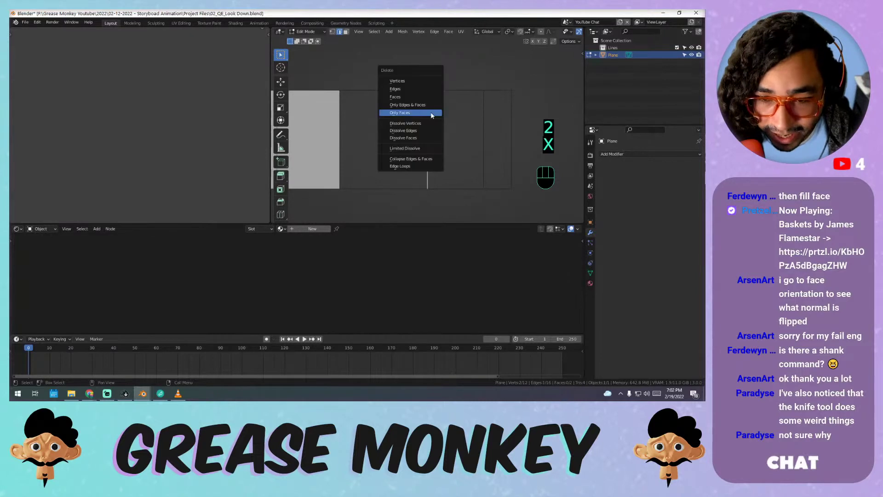
click(432, 104)
key(x)
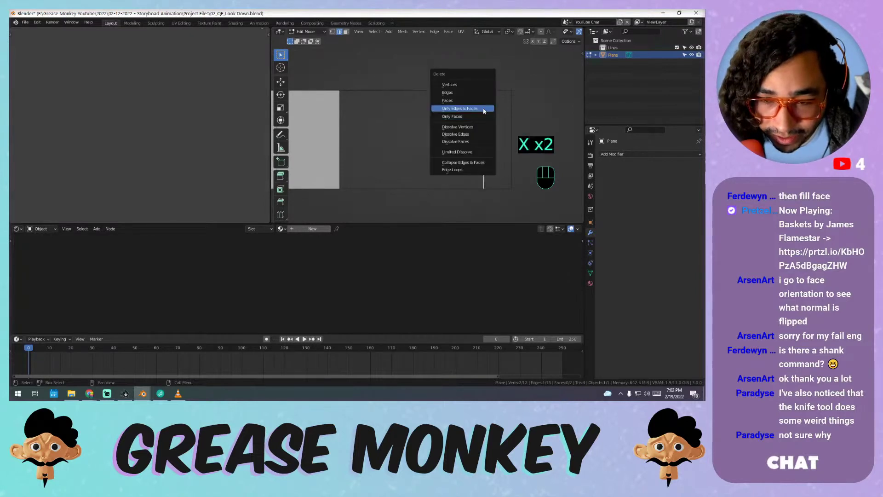
click(439, 102)
- Pick vertices around the open outline individually, and select the edge it shares with the remaining face in edge select mode
key(Tab)
key(Tab)
key(2)
key(1)
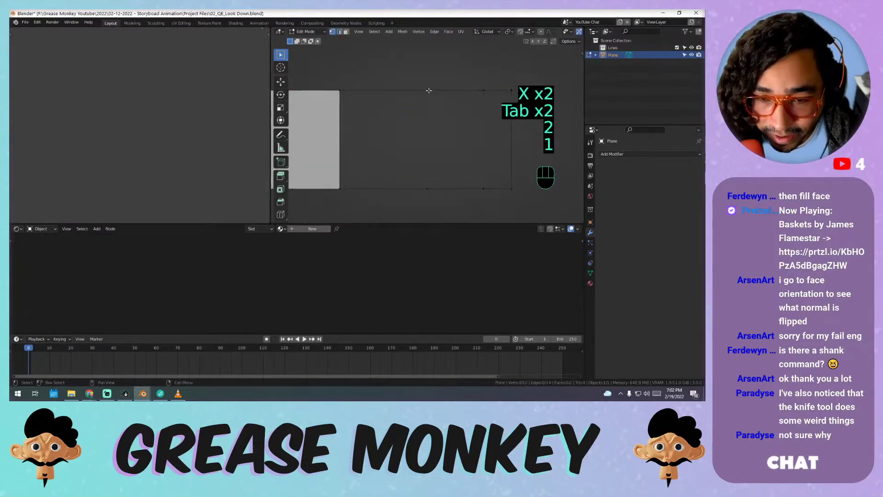
middle_drag(427, 92, 430, 89)
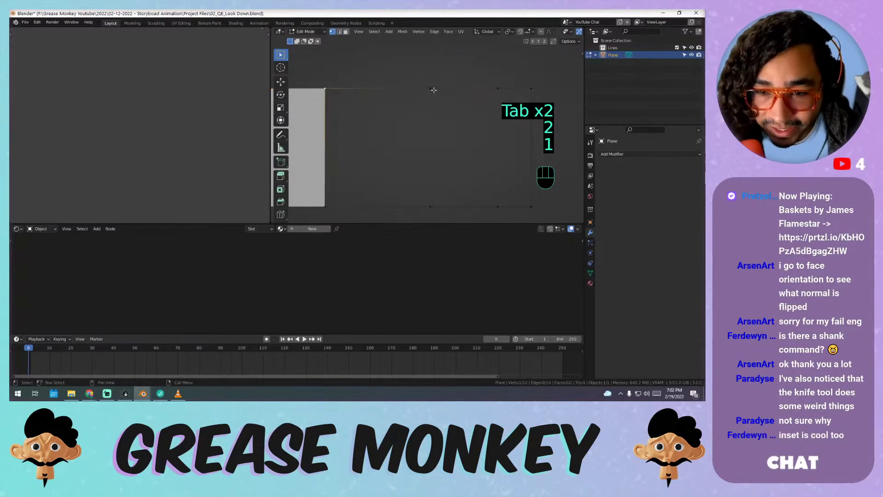
click(489, 86)
click(524, 86)
click(530, 207)
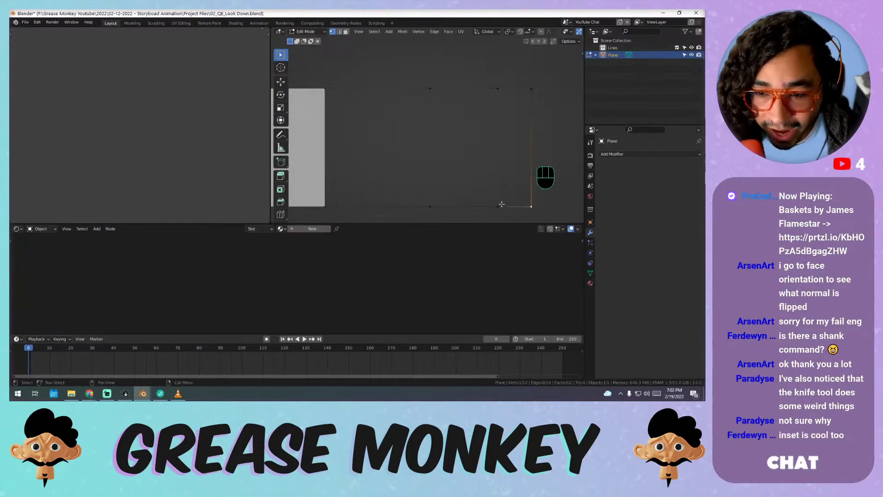
click(326, 206)
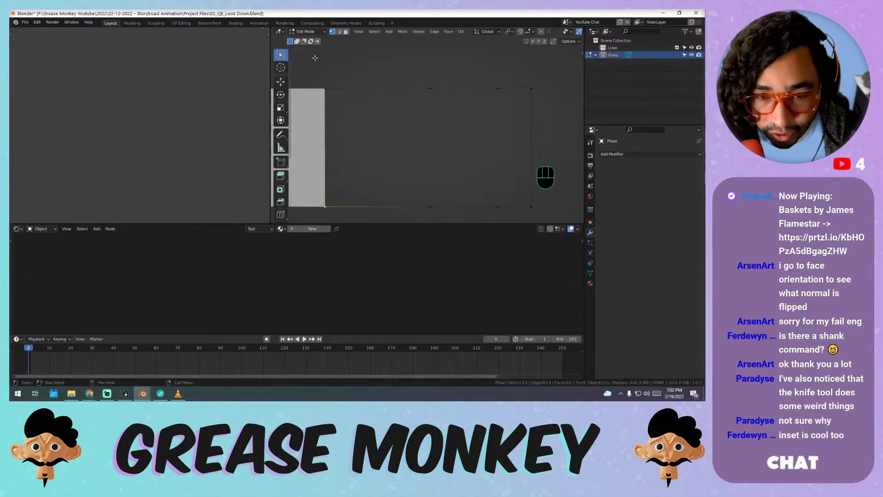
click(339, 31)
click(323, 111)
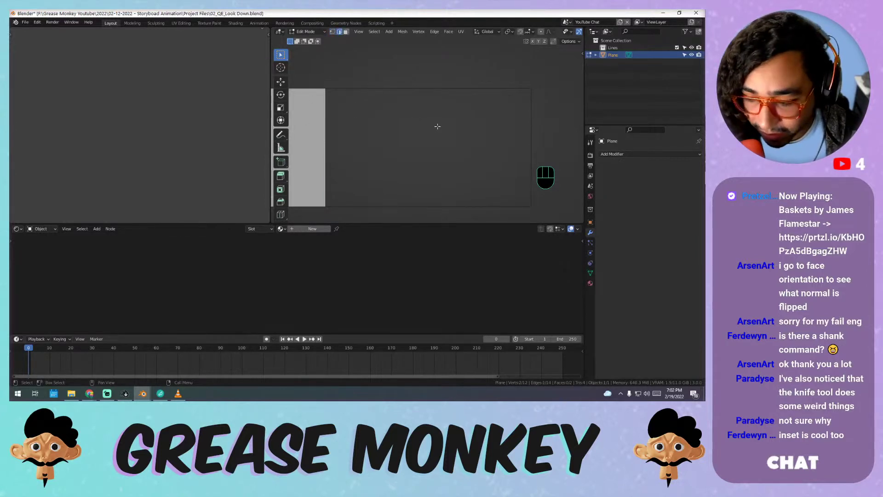
- Fill the open outline with three faces in succession from the shared edge, and undo the three fills
key(f)
key(f)
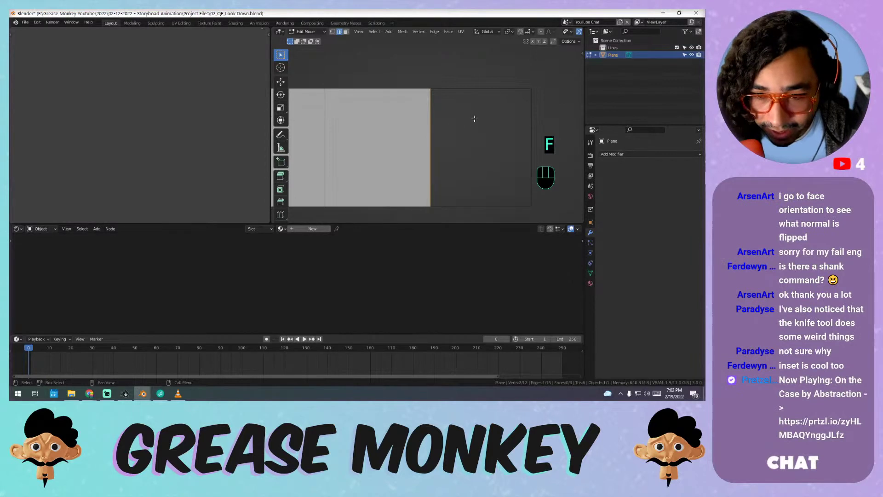
key(f)
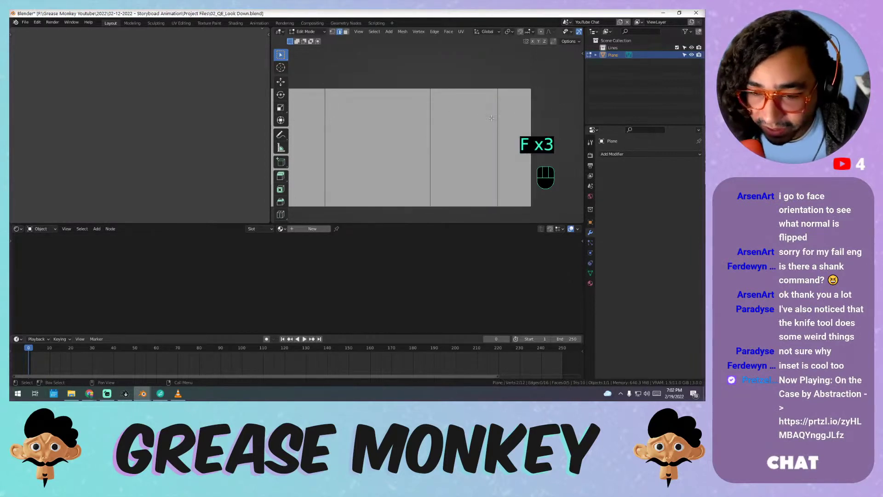
key(ctrl+z)
key(ctrl+z)
key(ctrl+z)
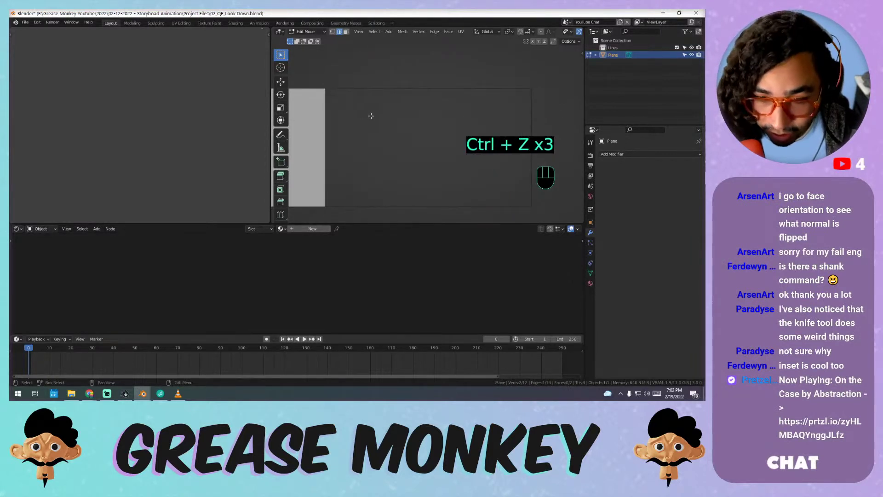
- Fill the open outline again with three consecutive faces from the shared edge, and return to object mode
key(f)
key(f)
key(f)
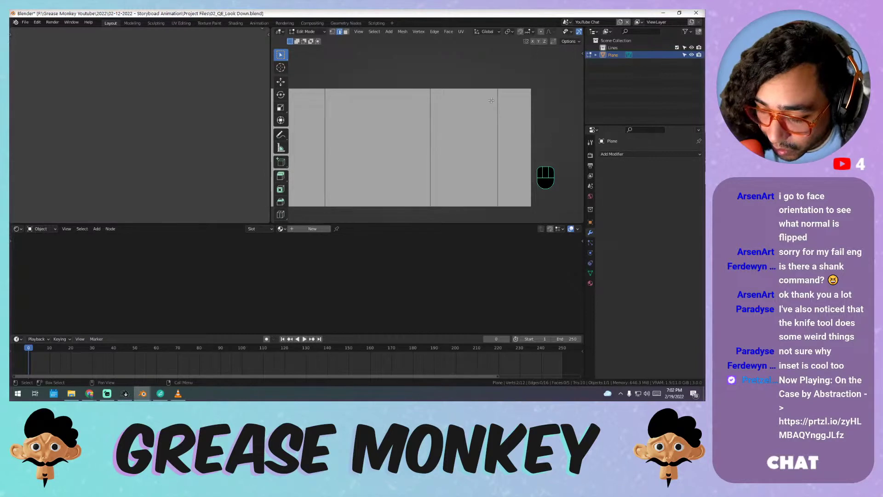
scroll(488, 96, down, 3)
key(Tab)
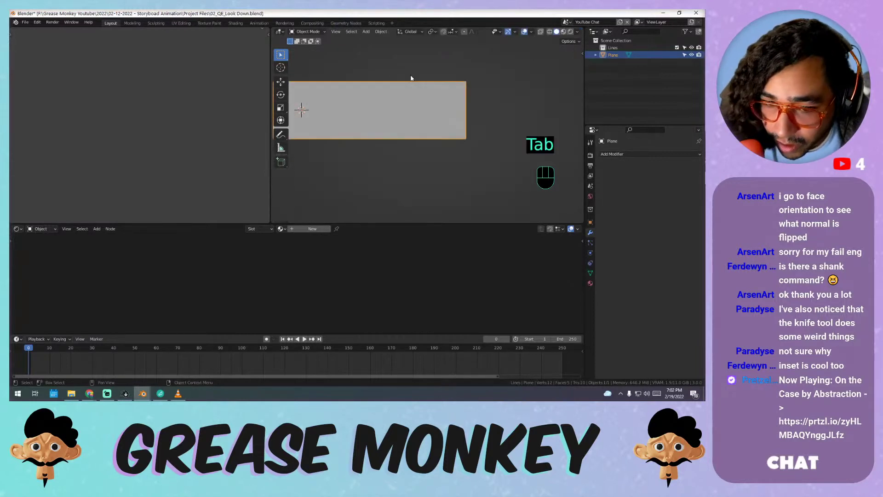
- Undo the fills, the edge and face deletions, and the extrusion of the plane's outermost strip
key(ctrl+z)
key(ctrl+z)
key(ctrl+z)
key(ctrl+z)
key(ctrl+z)
key(ctrl+z)
key(ctrl+z)
key(ctrl+z)
key(ctrl+z)
key(ctrl+z)
key(ctrl+z)
key(ctrl+z)
key(ctrl+z)
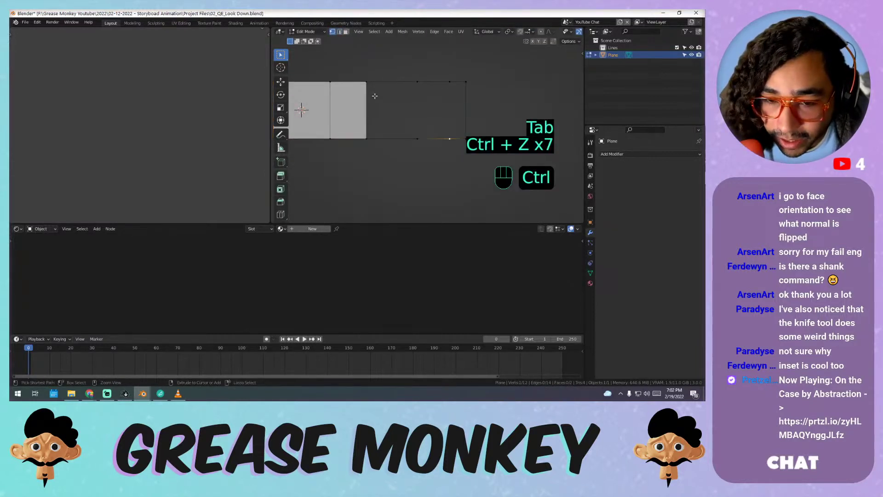
key(ctrl+z)
key(ctrl+z)
key(ctrl+z)
key(ctrl+z)
key(ctrl+z)
key(ctrl+z)
key(ctrl+z)
key(ctrl+z)
key(ctrl+z)
key(ctrl+z)
key(ctrl+z)
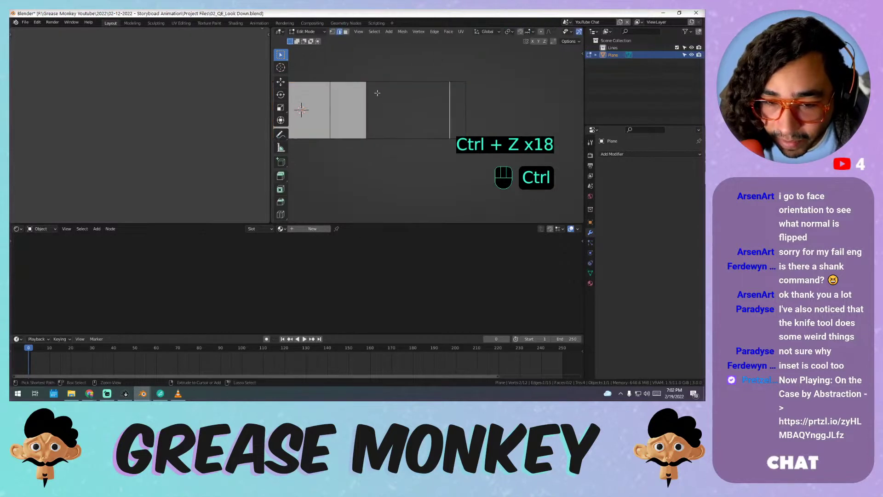
key(ctrl+z)
key(ctrl+z)
key(ctrl+z)
key(ctrl+z)
key(ctrl+z)
key(ctrl+z)
key(ctrl+z)
key(ctrl+z)
key(ctrl+z)
key(ctrl+z)
key(ctrl+z)
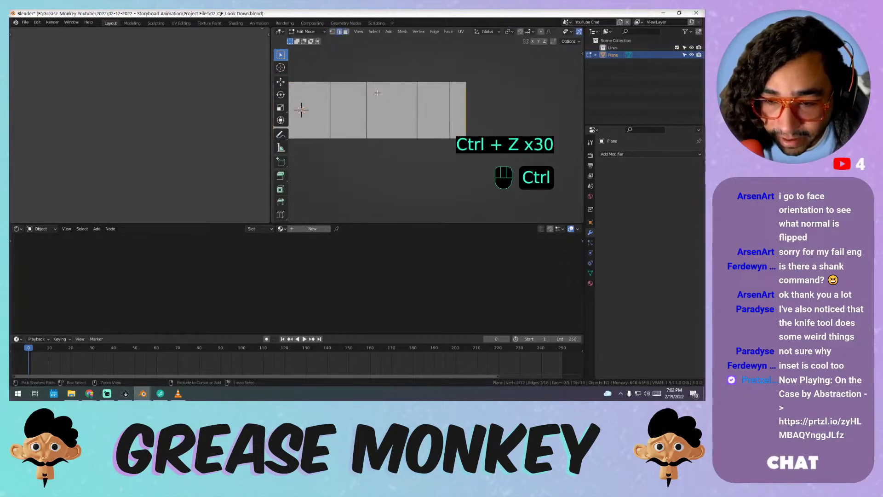
key(ctrl+z)
key(ctrl+z)
key(ctrl+z)
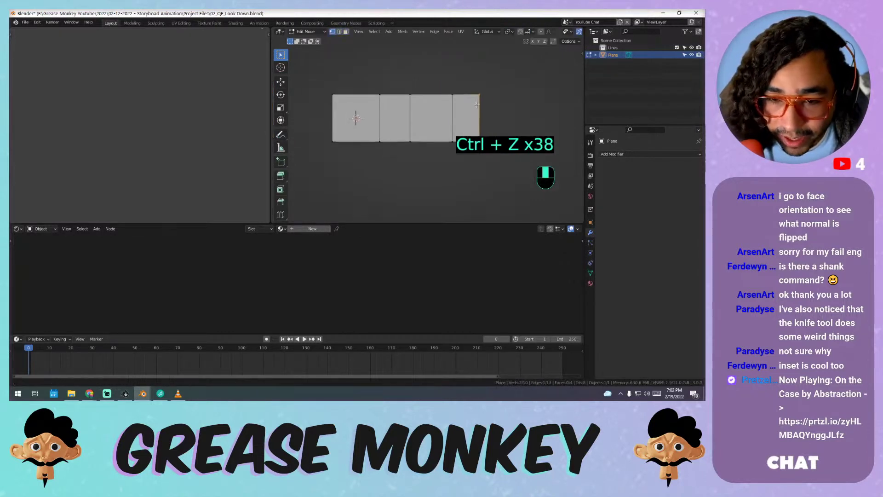
- Delete the plane object, add a new mesh plane and enter its edit mode
key(Tab)
key(x)
click(415, 98)
key(shift+a)
mouse_move(412, 97)
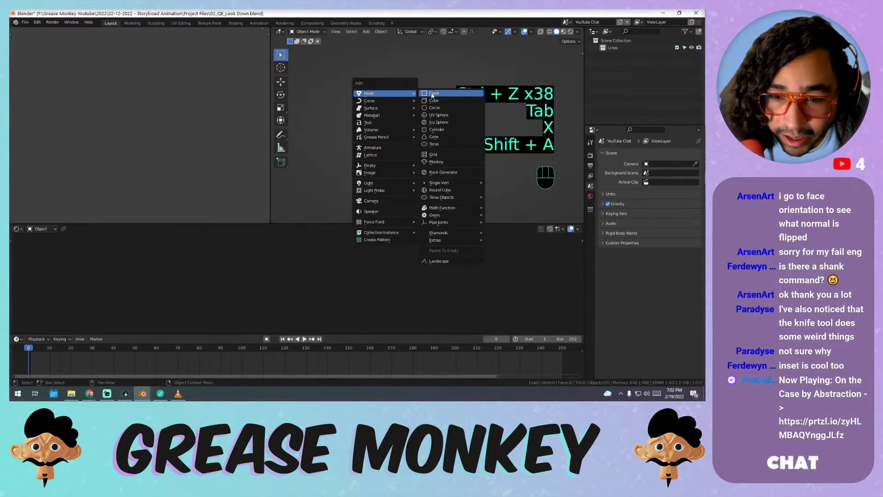
click(441, 98)
scroll(376, 109, up, 3)
key(Tab)
scroll(376, 109, down, 3)
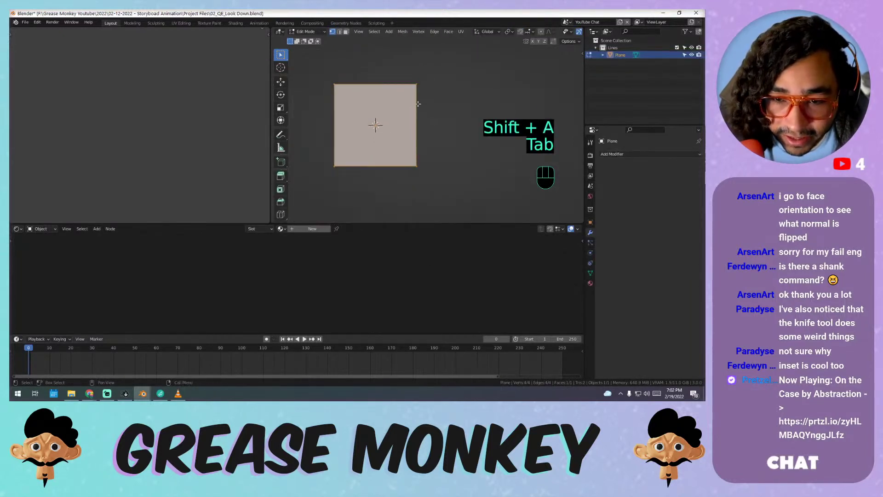
- Knife-cut the plane across its four corners and along a slanted line through the middle, with a bent cut at the lower right corner
shift+middle_drag(361, 96, 387, 96)
key(k)
click(335, 111)
click(395, 77)
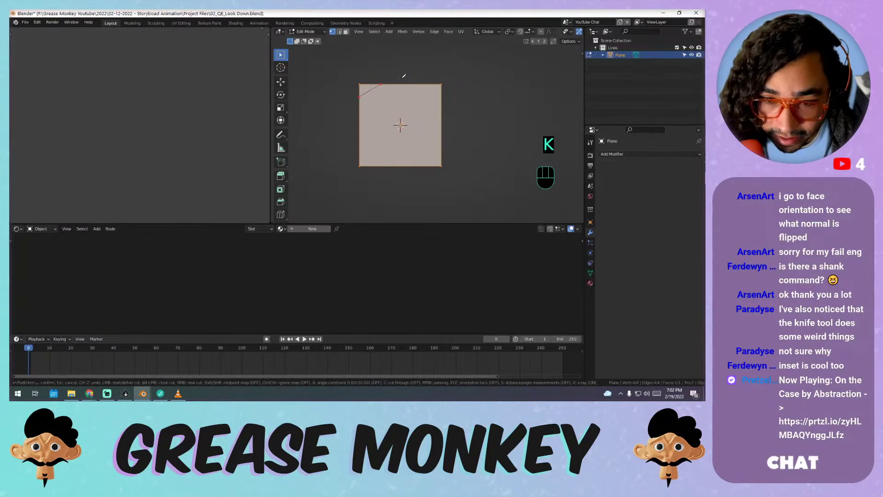
click(469, 119)
click(324, 140)
click(391, 165)
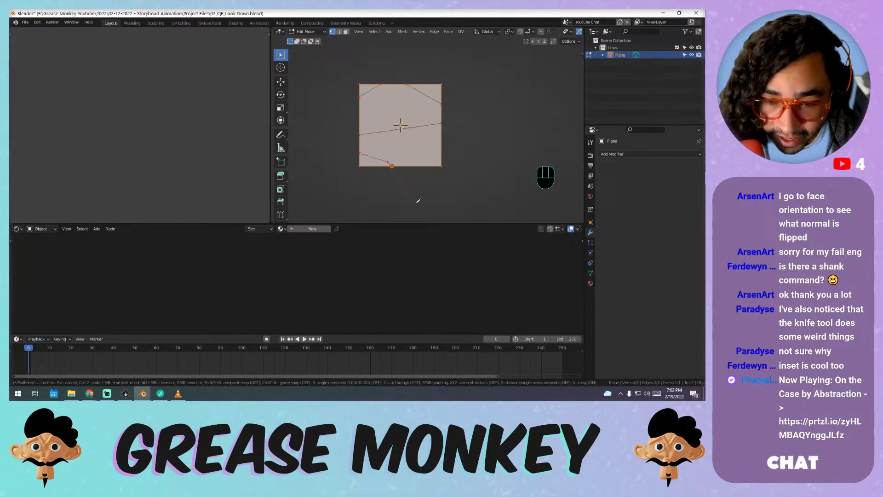
click(442, 147)
click(419, 149)
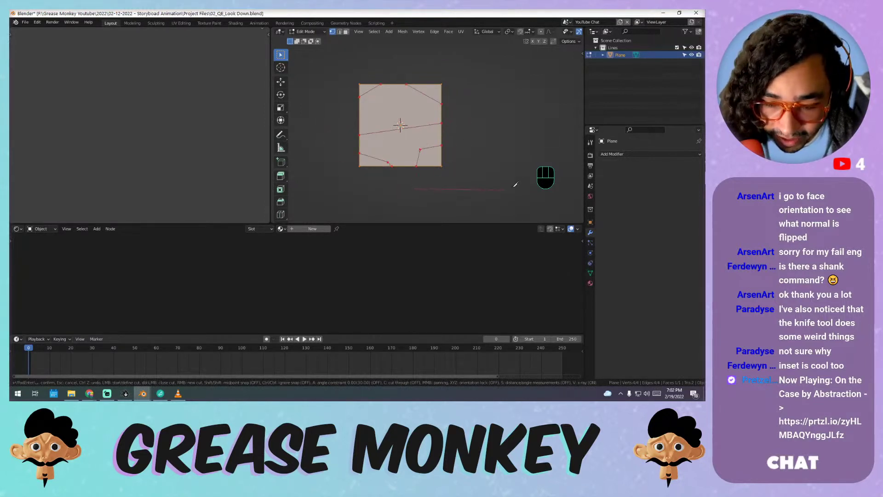
click(416, 166)
key(Return)
- Select the plane's upper central face in face select mode, and switch the selection to the lower central face
scroll(425, 123, up, 1)
key(2)
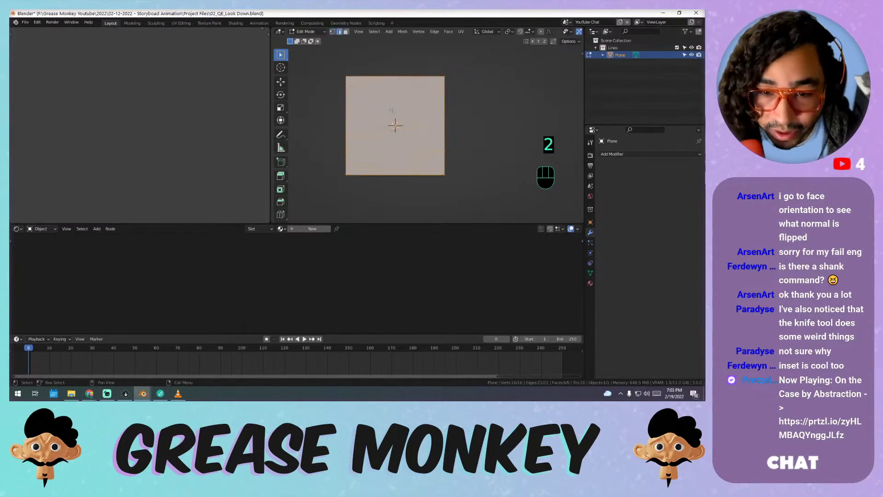
click(395, 129)
key(3)
click(385, 87)
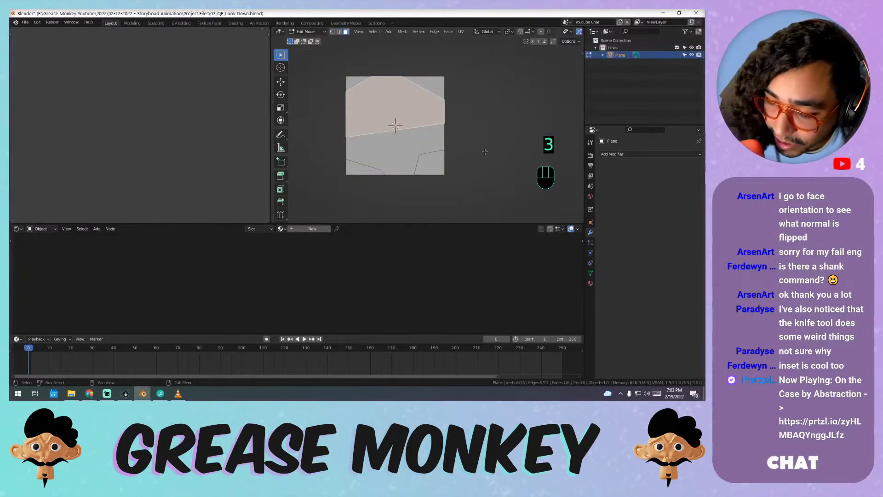
middle_drag(438, 136, 459, 115)
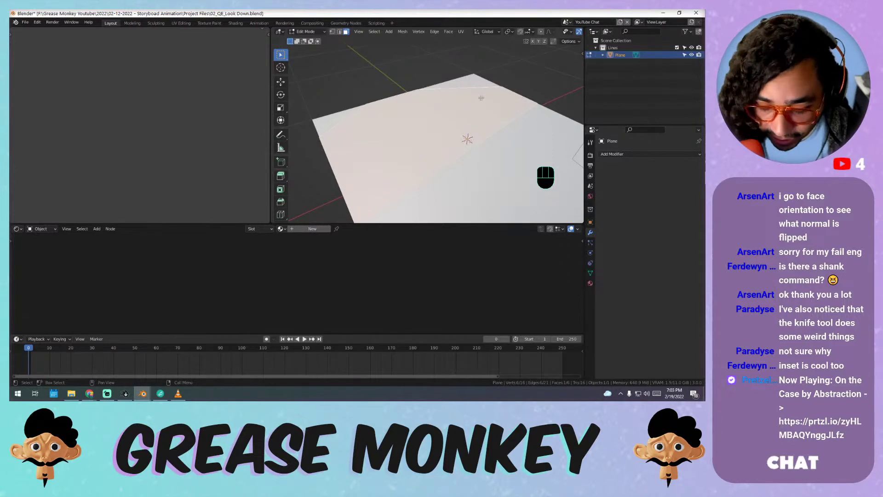
middle_drag(474, 105, 465, 115)
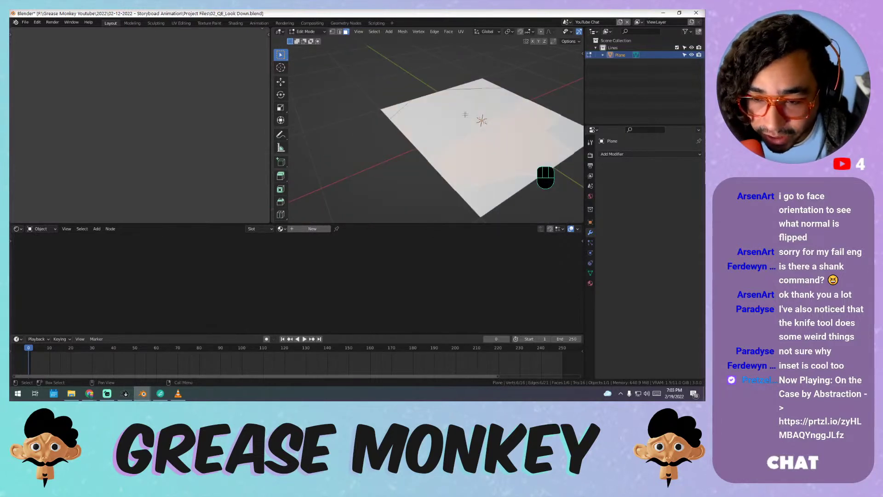
- Extrude the lower central face and undo the extrusion
key(e)
click(511, 145)
middle_drag(512, 145, 476, 120)
key(ctrl+z)
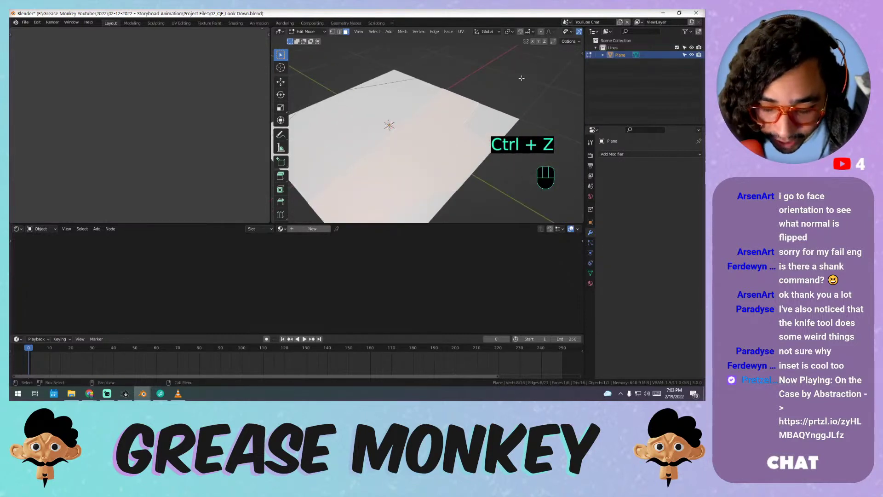
- Inset the lower central face by about 0.07 m
key(i)
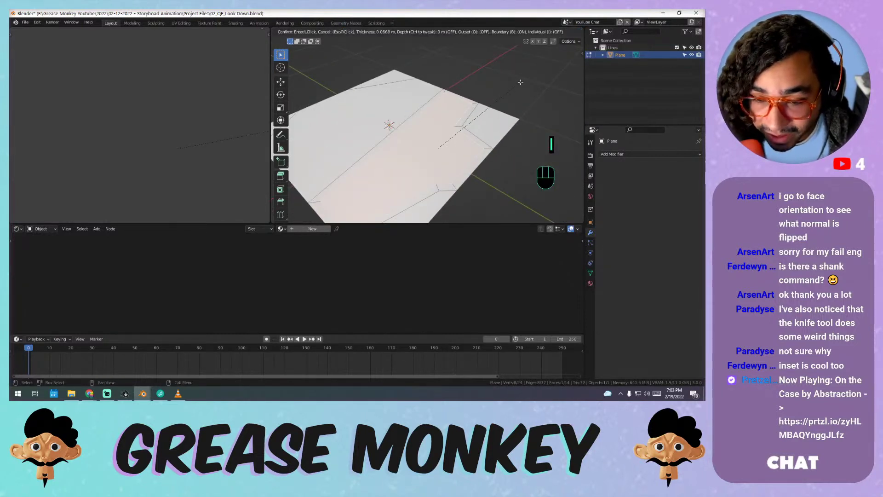
click(520, 82)
middle_drag(521, 82, 504, 84)
- Extrude the inset face upward from the plane, and undo that extrusion
key(e)
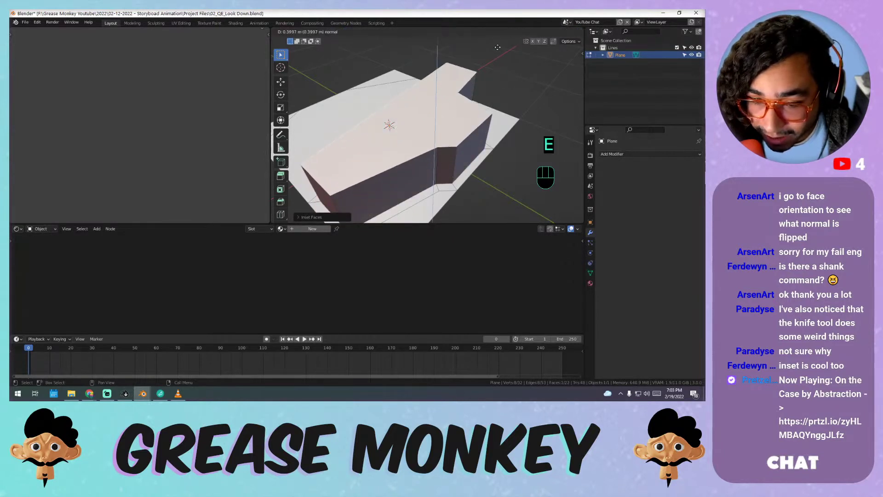
click(455, 120)
shift+middle_drag(455, 119, 456, 221)
key(ctrl+z)
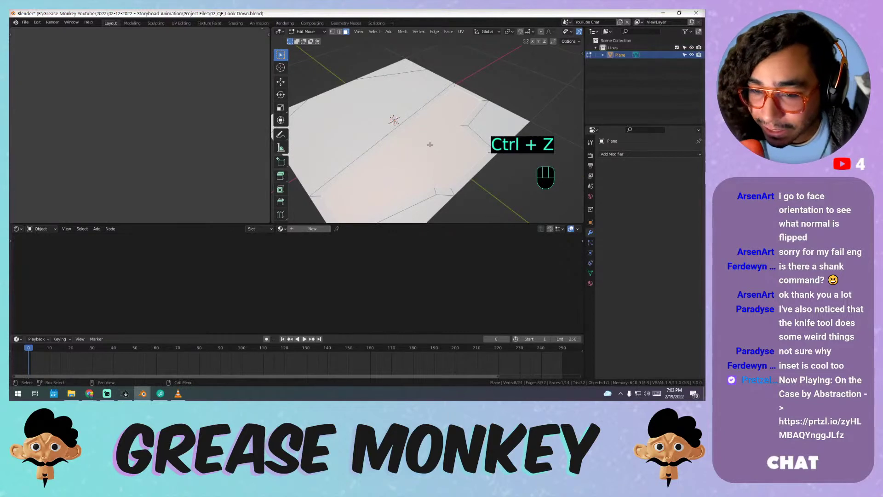
shift+middle_drag(412, 153, 449, 156)
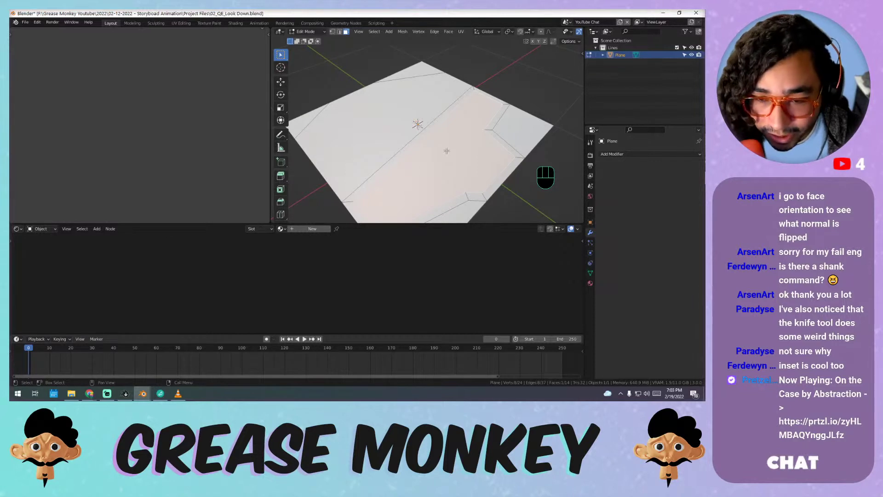
- Extrude the inset face about 0.26 m along its normal, and undo both the extrusion and the inset
key(n)
key(n)
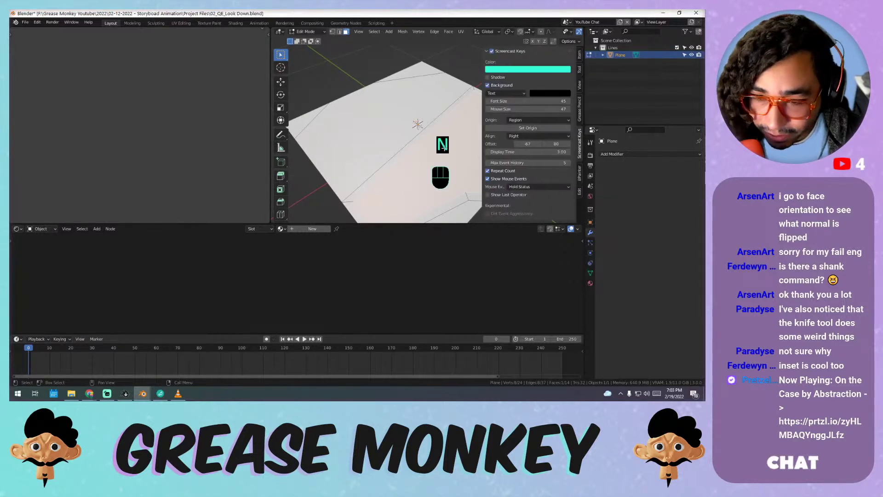
key(e)
click(441, 119)
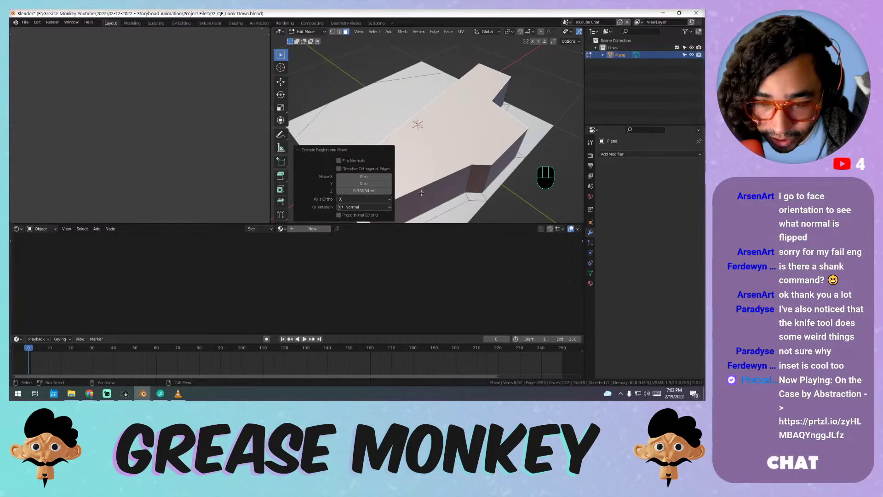
key(ctrl+z)
key(ctrl+z)
key(ctrl+z)
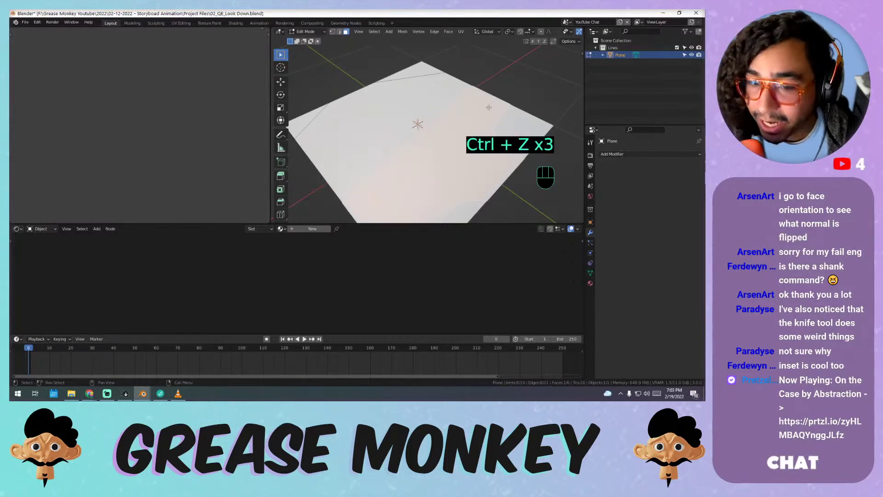
- Leave edit mode and delete the knife-cut plane object
key(x)
key(Tab)
key(x)
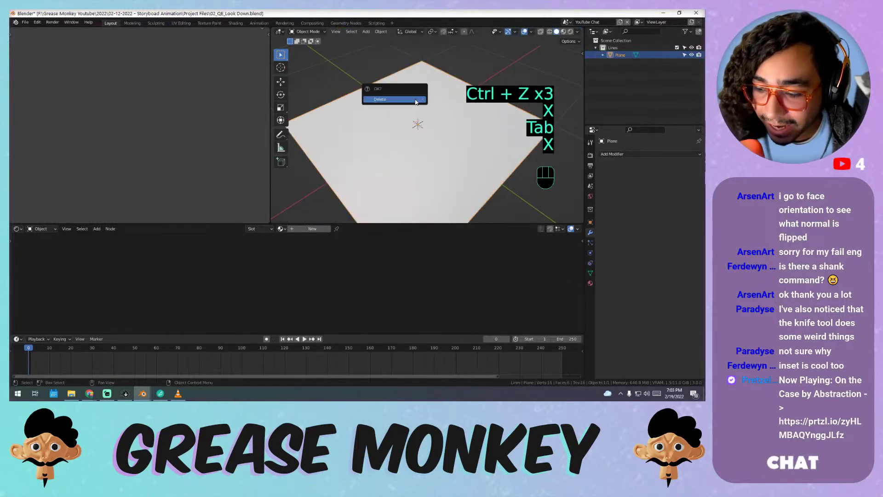
click(415, 98)
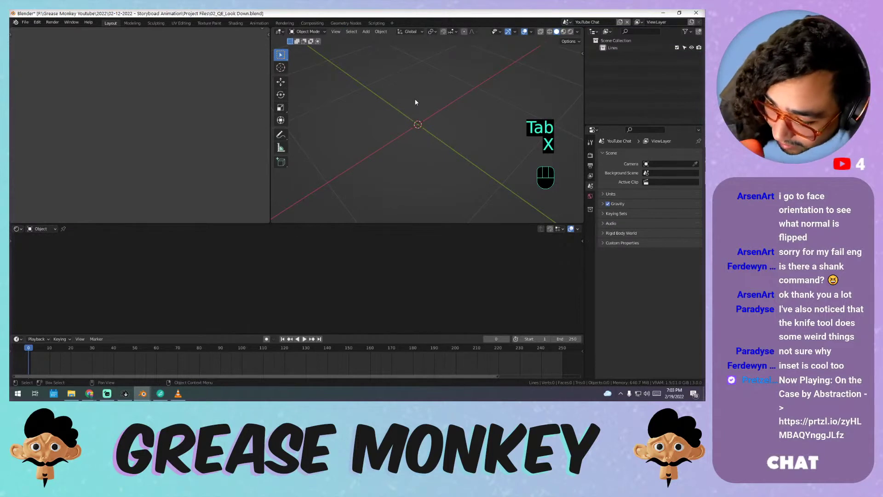
- Switch to the 03_s01 scene and show both 3D viewports through the active camera
click(566, 22)
click(576, 33)
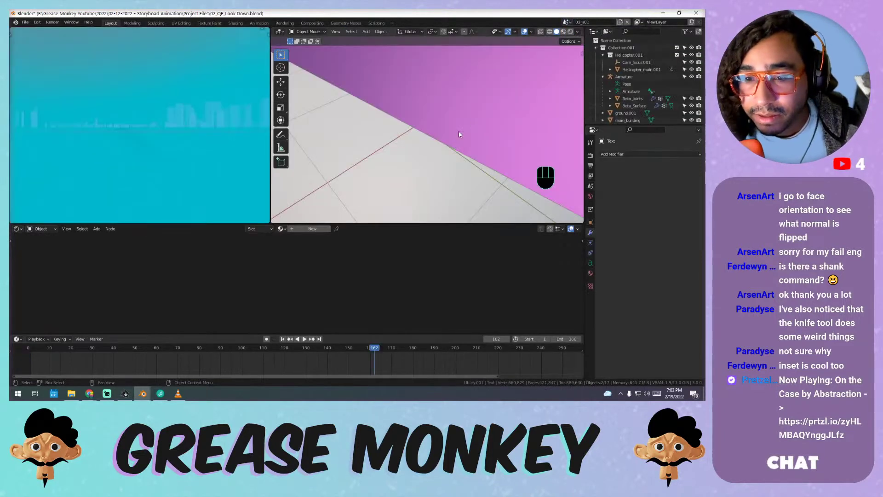
key(KP_0)
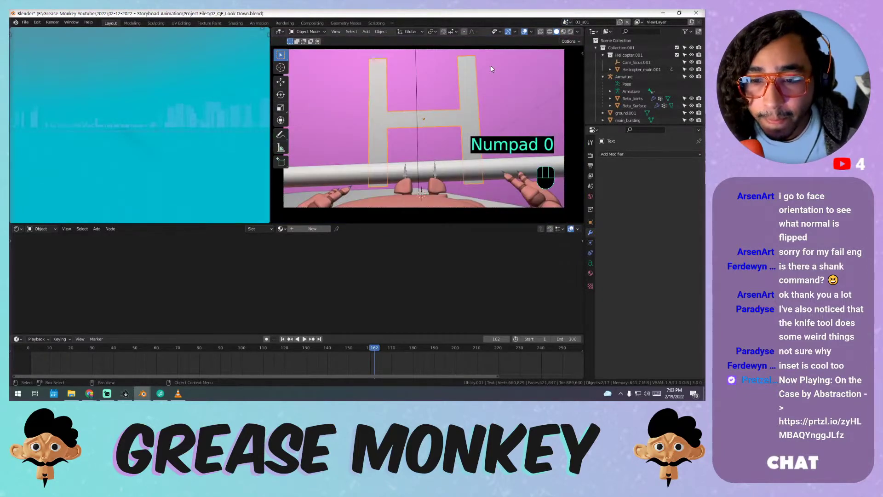
key(KP_0)
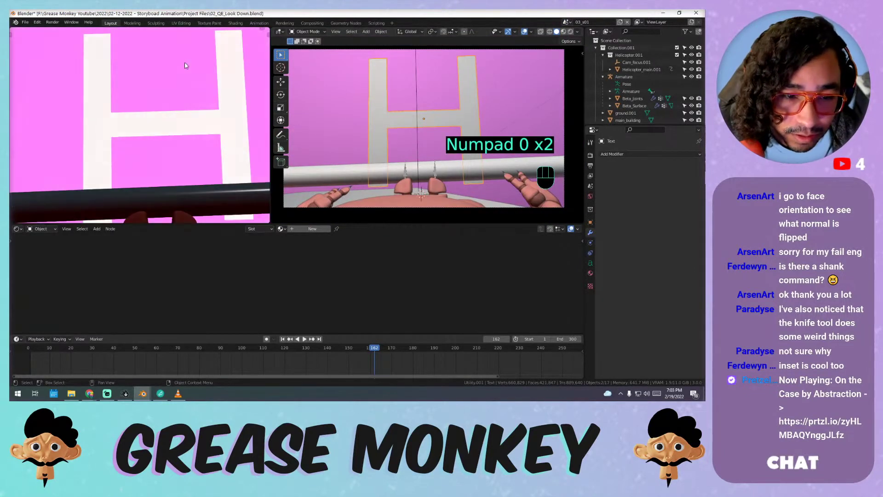
- Orient the rendered viewport on the figure in the helicopter, and set its shading to Material Preview
shift+middle_drag(187, 156, 190, 104)
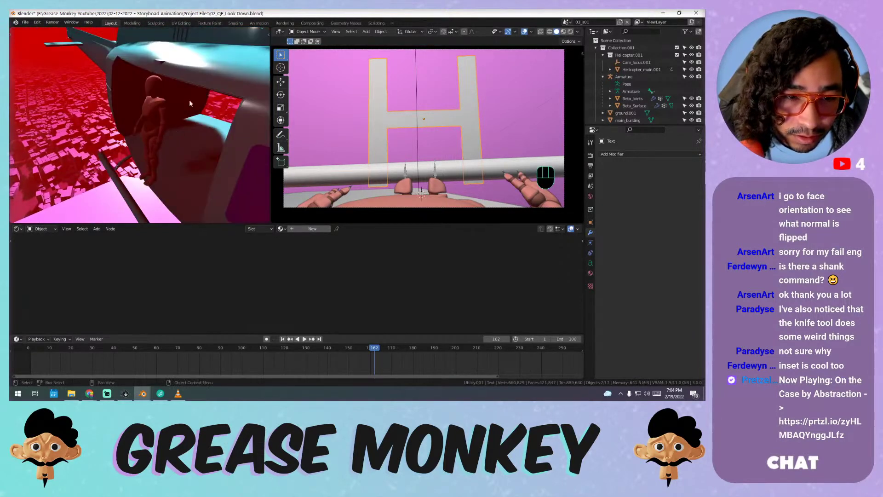
key(z)
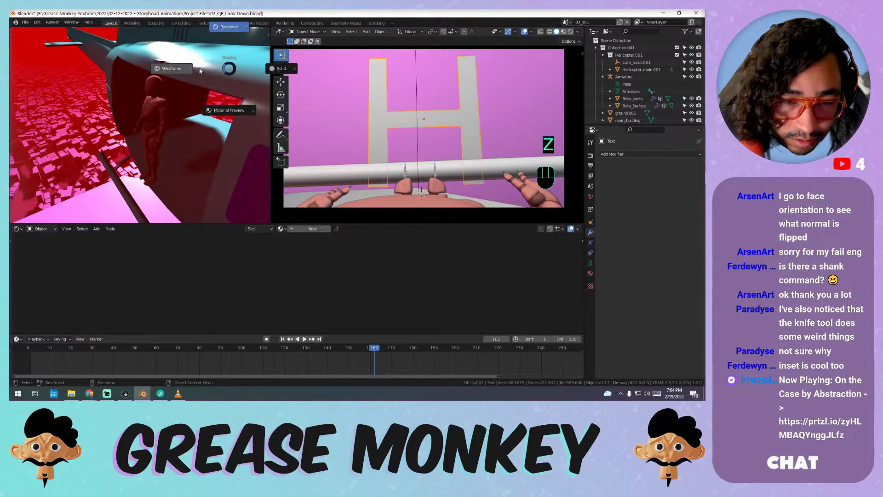
click(217, 109)
- Frame the helipad H text, and fly the perspective view to the figure in the helicopter's open doorway with the fuselage in sight
middle_drag(157, 148, 202, 85)
key(KP_Decimal)
key(shift+grave)
key(w)
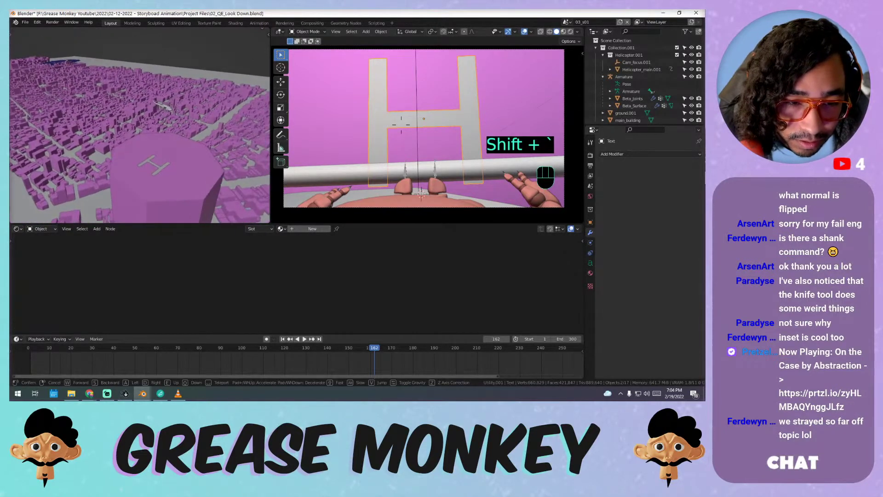
key(w)
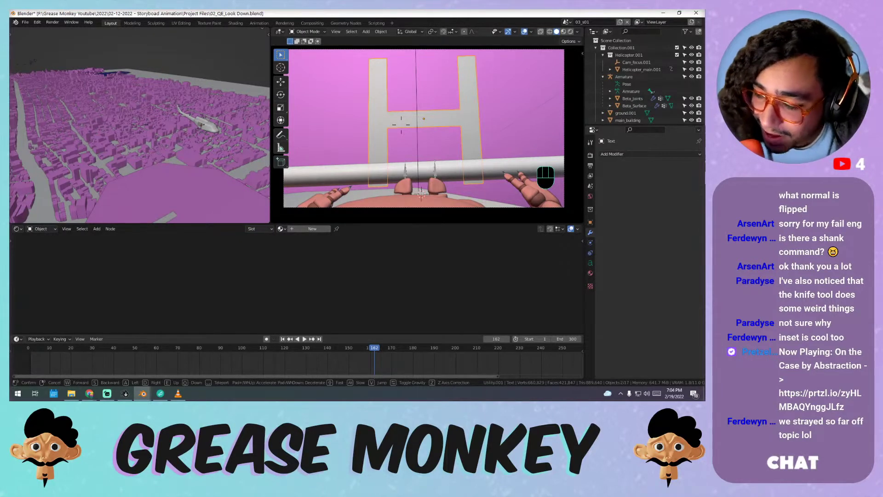
key(w)
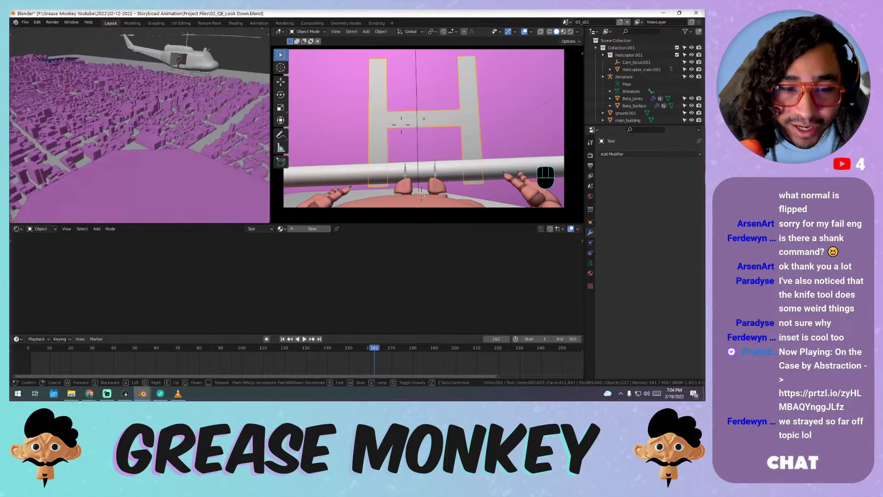
key(w)
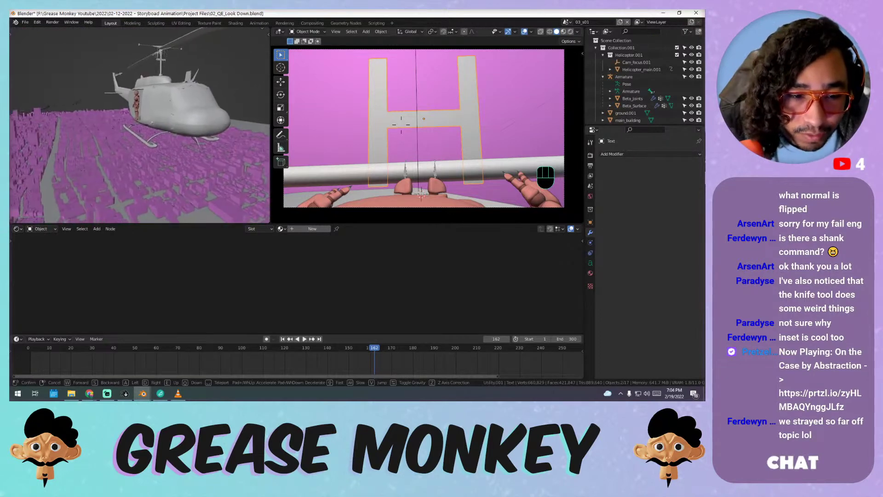
key(w)
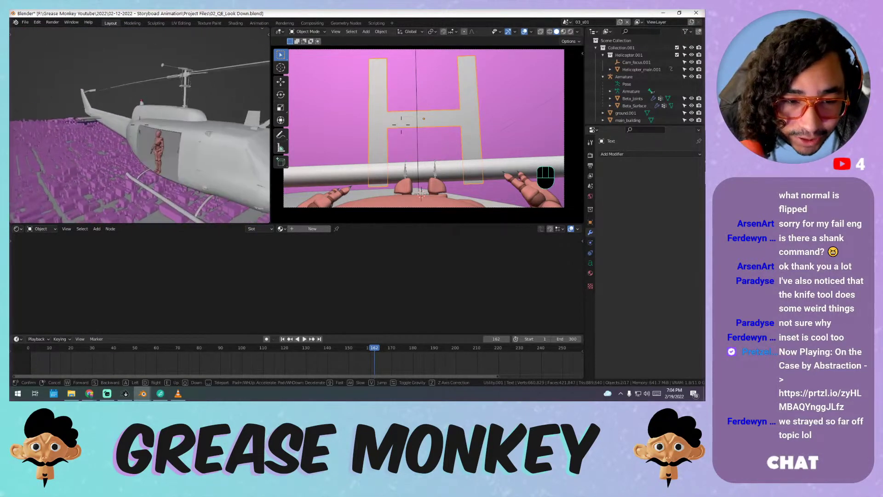
key(w)
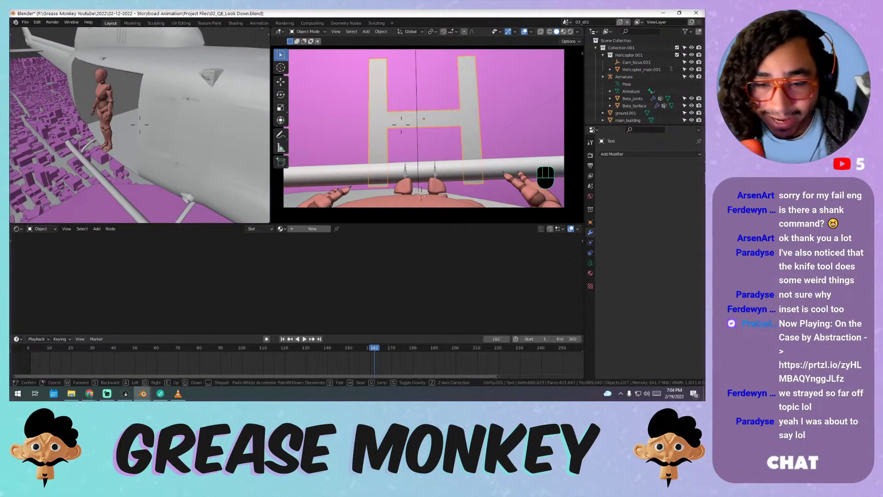
key(s)
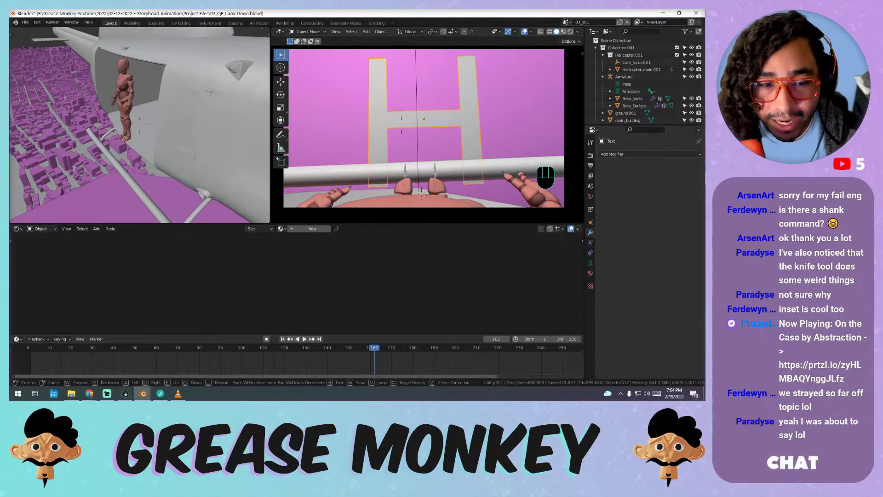
key(s)
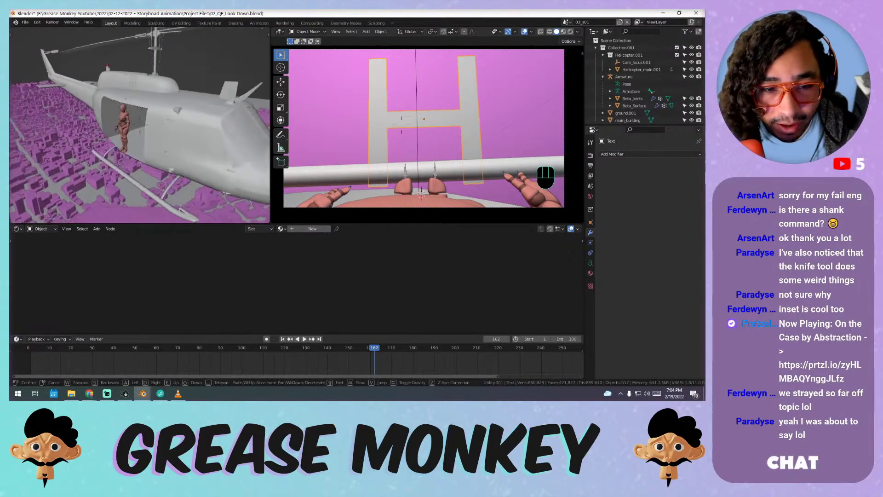
key(s)
click(205, 152)
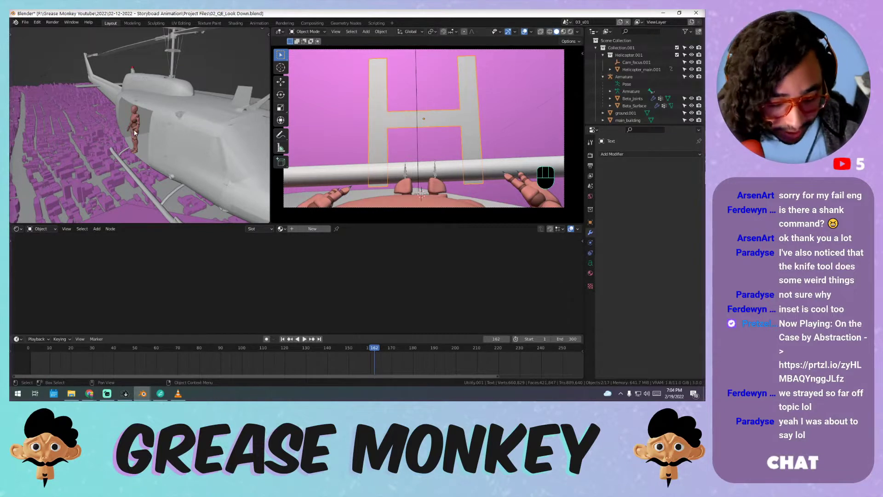
key(shift+grave)
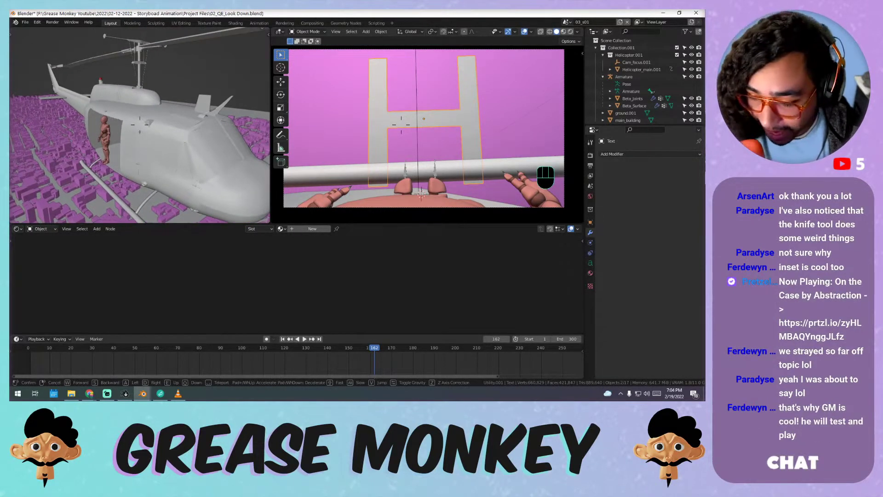
click(139, 125)
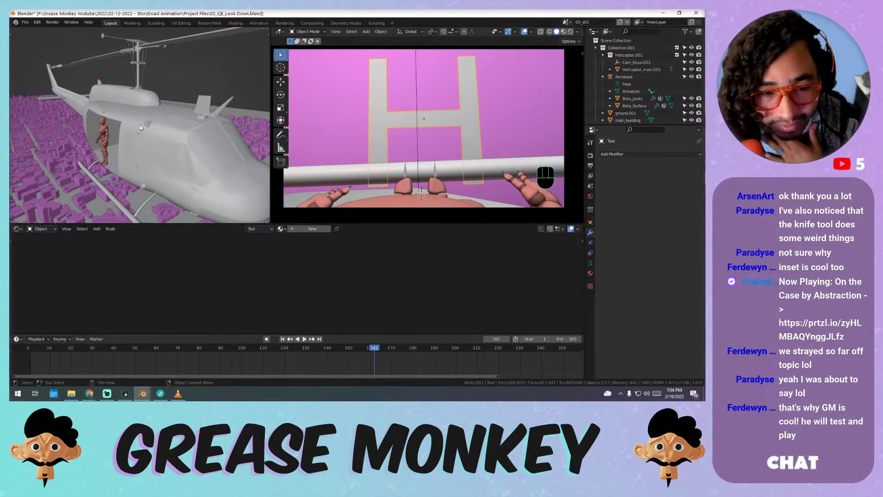
key(shift+grave)
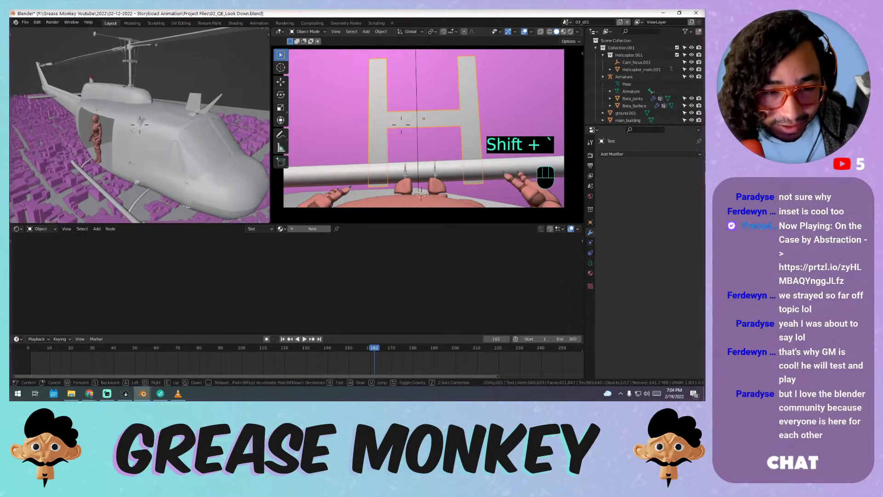
click(140, 125)
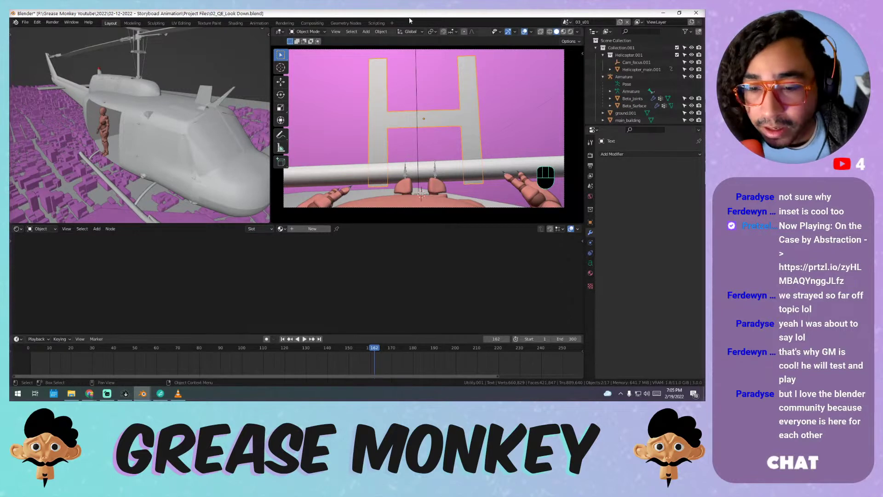
- Hide the toolbar in the camera viewport and zoom it out so the whole camera frame fits
key(n)
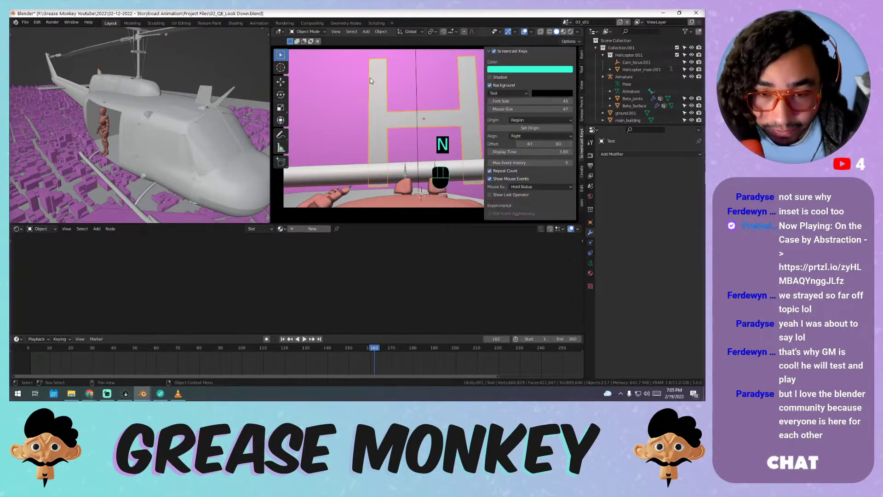
key(n)
key(t)
key(t)
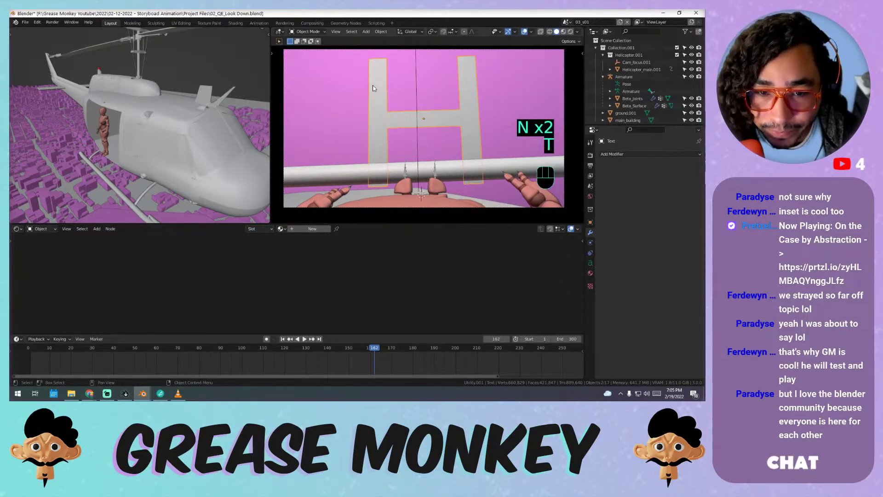
scroll(375, 89, down, 3)
scroll(374, 107, up, 2)
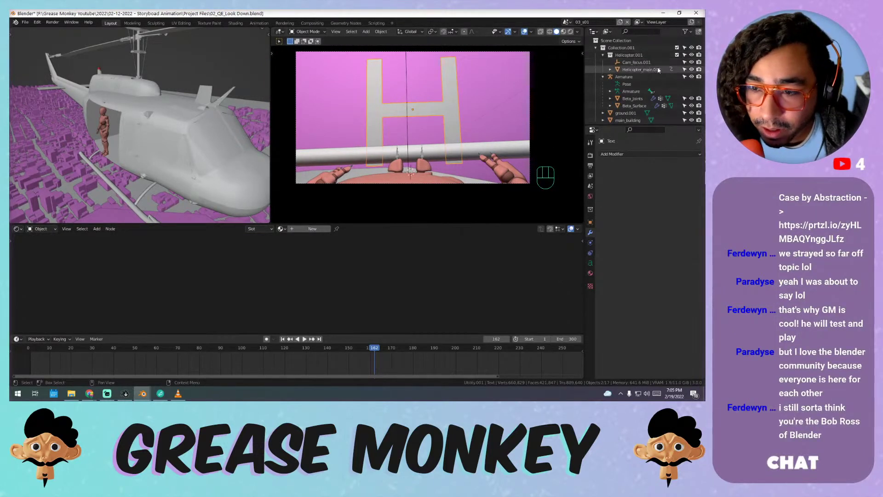
- Select Camera.001 and turn on overlays in the perspective viewport, viewing the camera close up beside the figure
scroll(627, 92, down, 5)
click(625, 96)
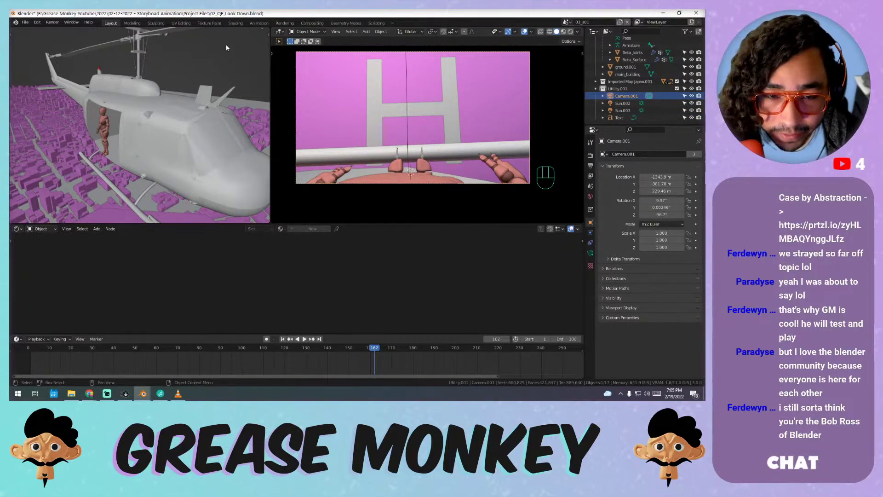
key(z)
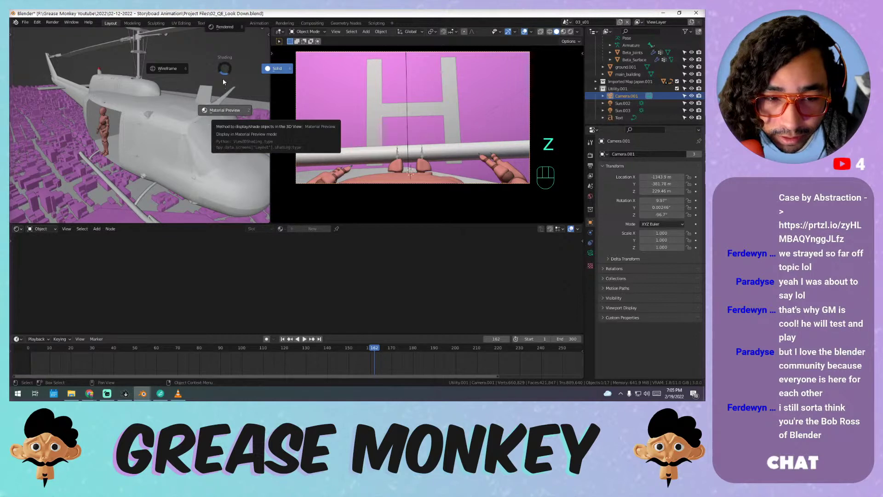
click(276, 55)
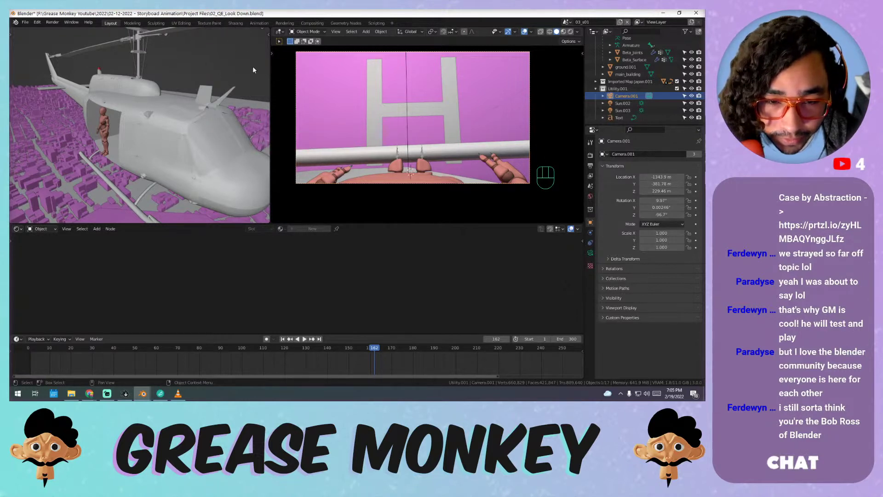
scroll(226, 32, down, 3)
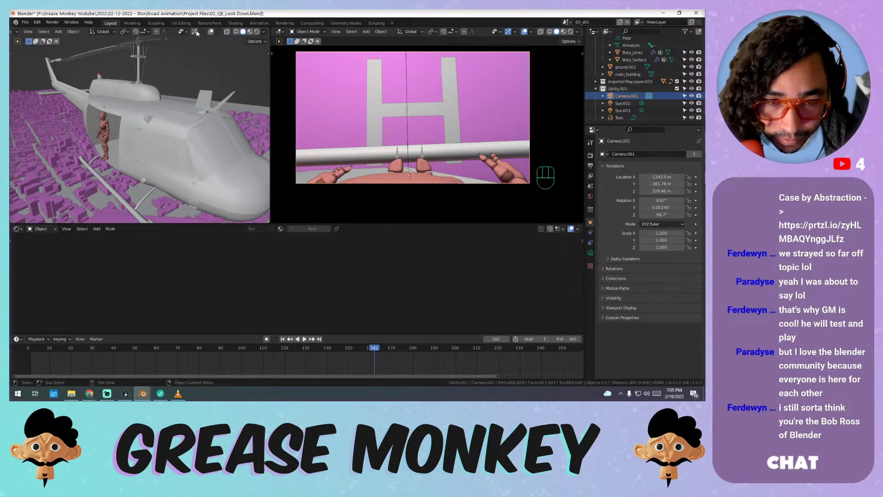
click(265, 32)
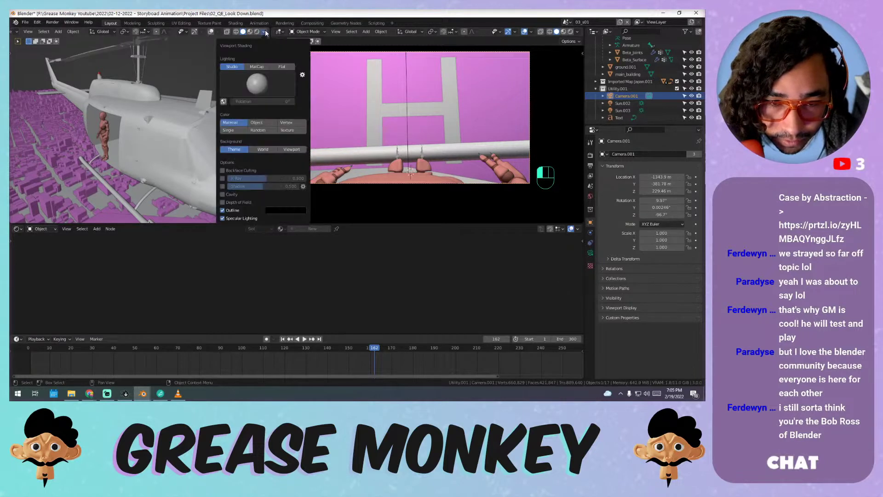
click(212, 32)
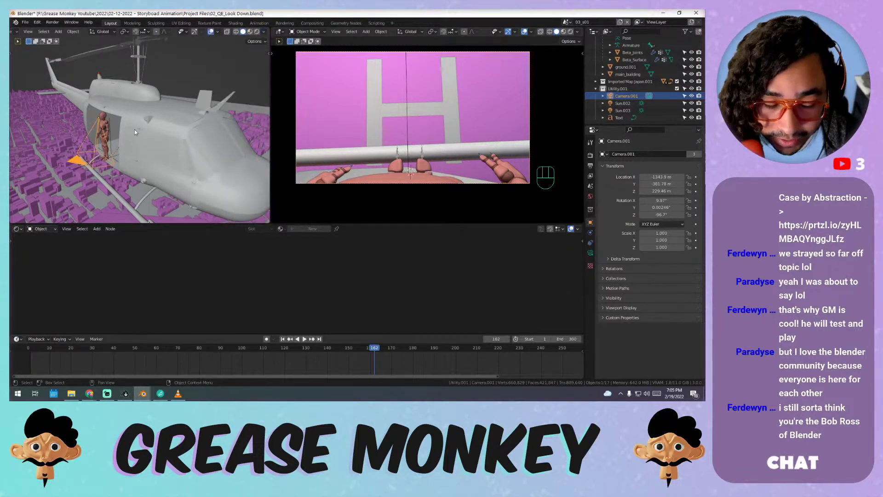
scroll(93, 123, up, 4)
middle_drag(143, 131, 146, 87)
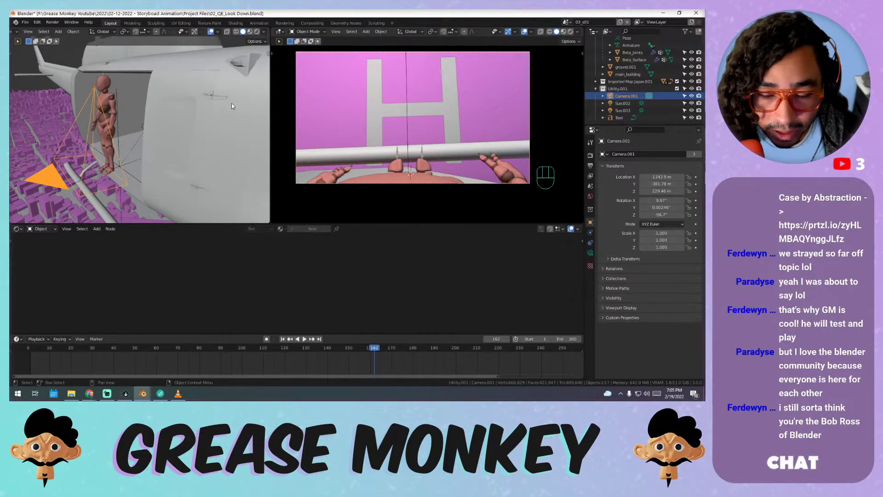
- Show the camera's transform values in the camera viewport's sidebar and tilt the camera to about 31.9° on X
key(n)
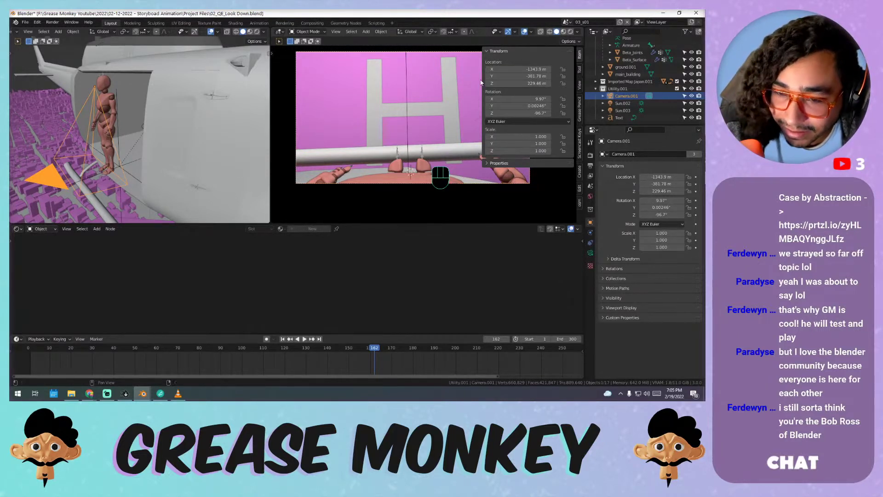
mouse_move(482, 80)
mouse_down()
mouse_move(515, 79)
mouse_move(492, 80)
mouse_up()
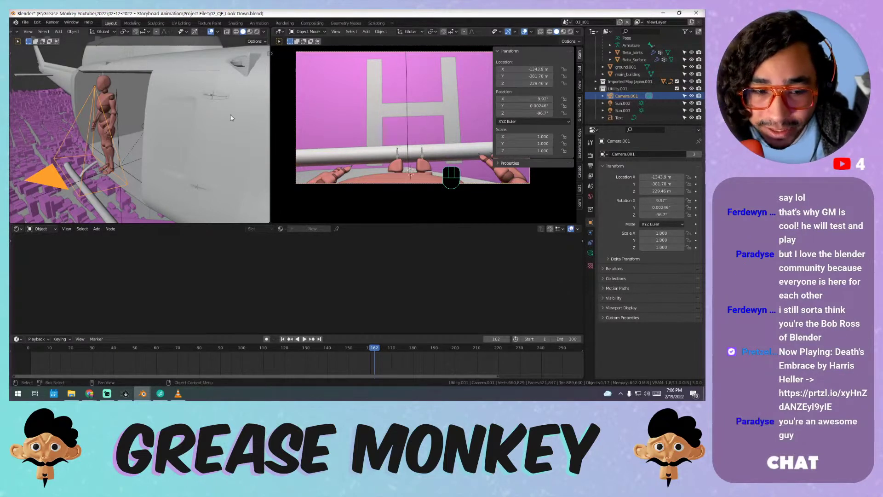
key(n)
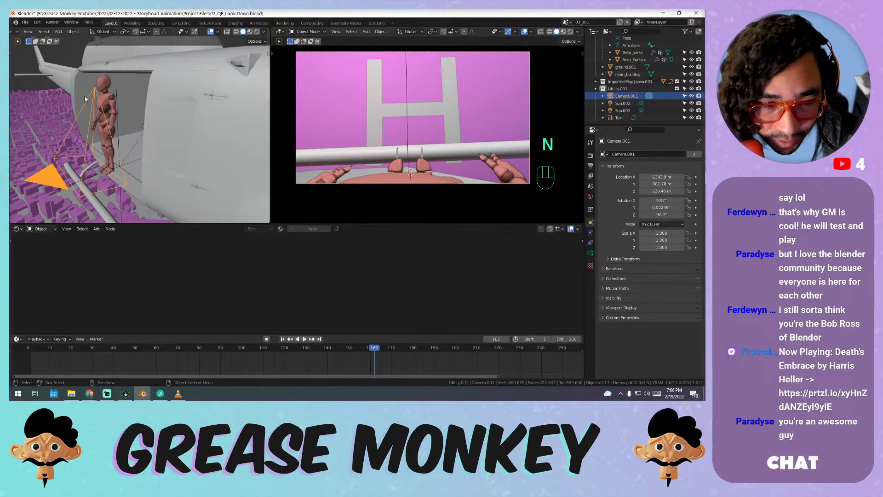
key(n)
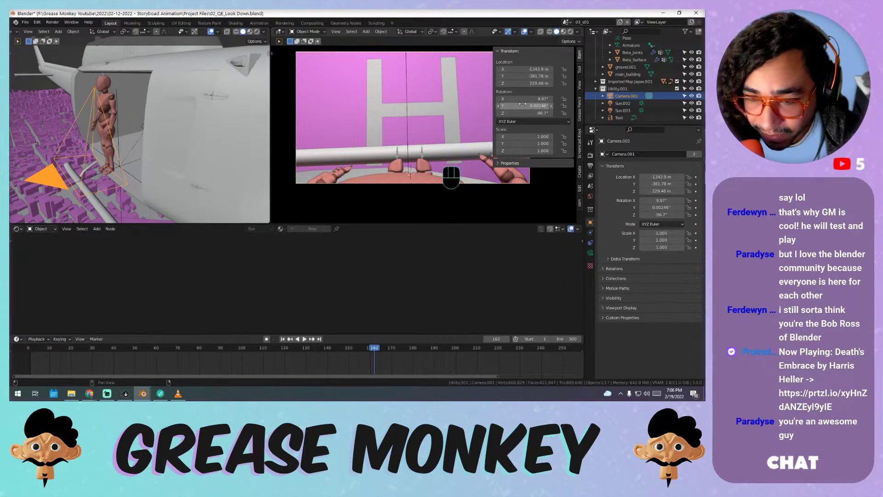
mouse_move(525, 106)
mouse_down()
mouse_move(534, 106)
mouse_move(515, 106)
mouse_move(533, 106)
mouse_move(529, 99)
mouse_up()
key(ctrl+z)
- Check the helipad storyboard sketch in VLC media player and return to Blender
click(178, 393)
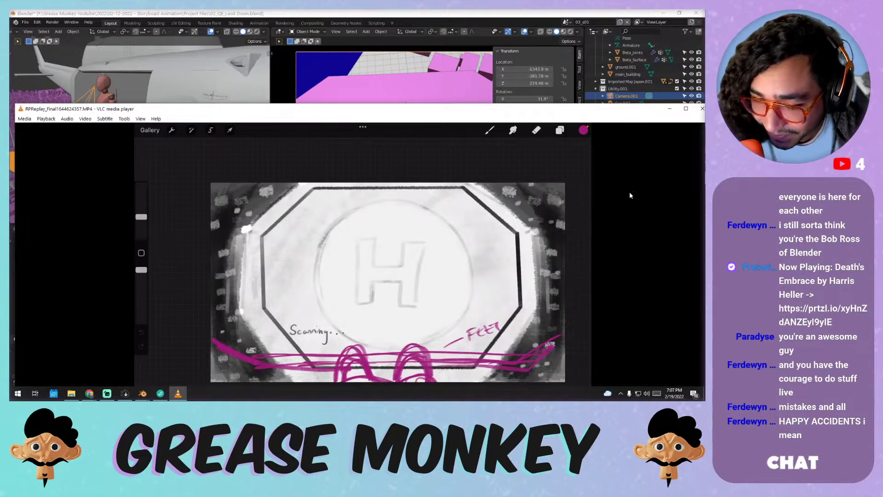
click(669, 112)
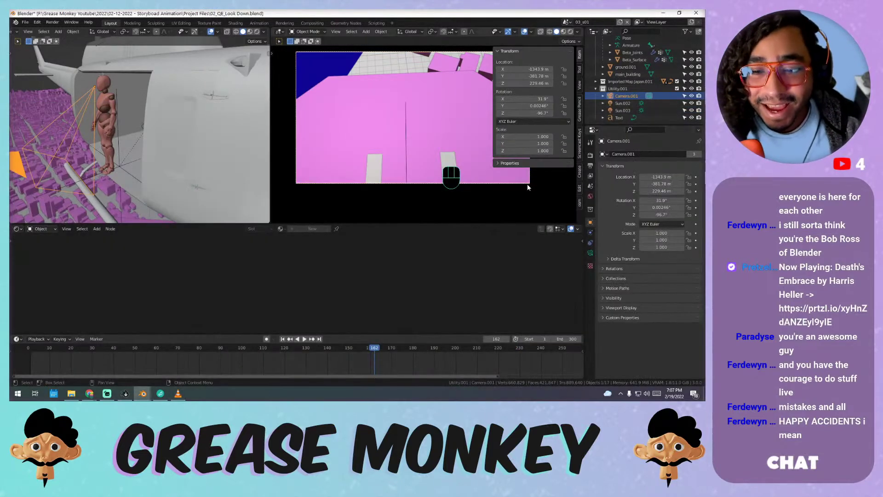
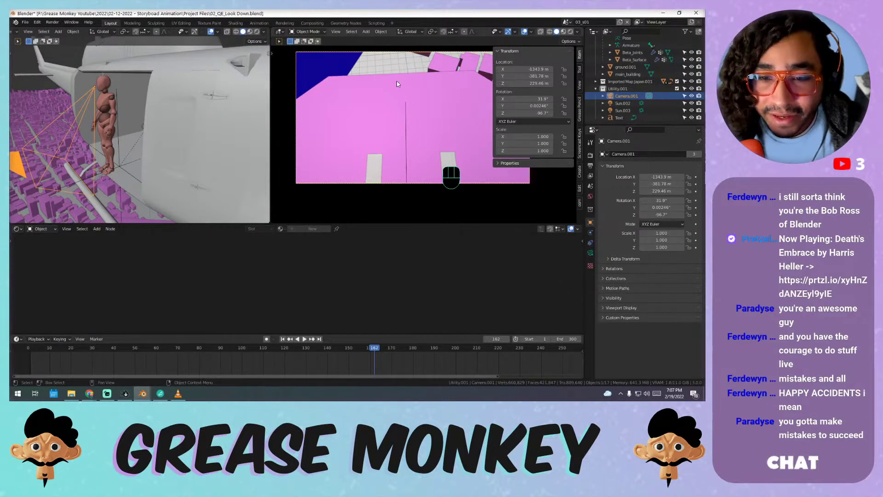
- Set the camera viewport to Rendered shading and tilt the camera to about 46.1° on X
click(570, 32)
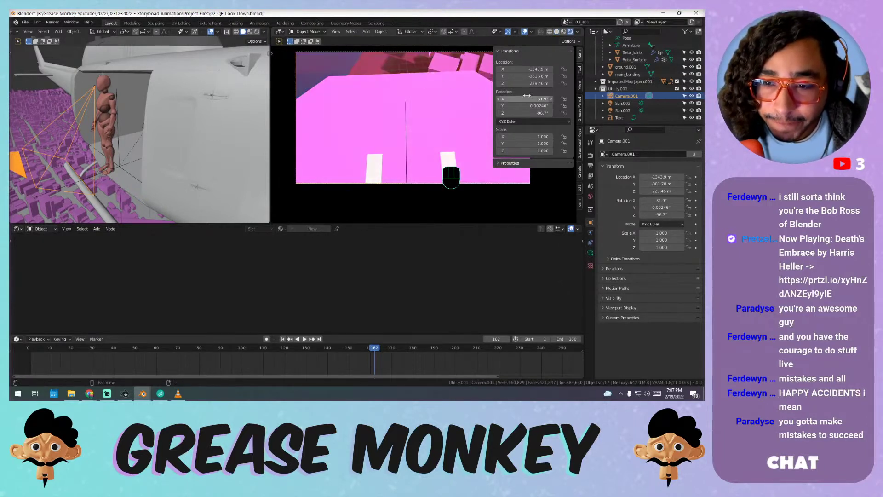
mouse_move(529, 99)
mouse_down()
mouse_move(557, 99)
mouse_move(540, 99)
mouse_up()
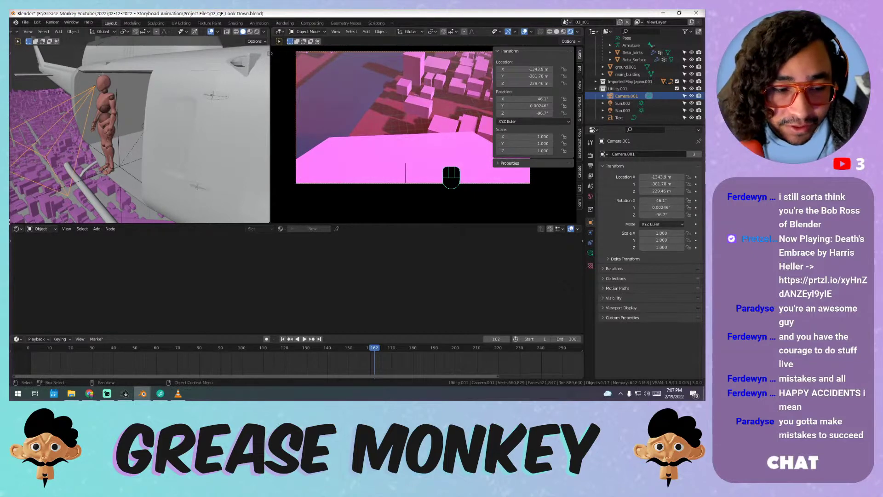
- Split the perspective viewport horizontally and show the upper part through the active camera, with the whole camera frame fitted
drag(11, 216, 14, 152)
key(KP_0)
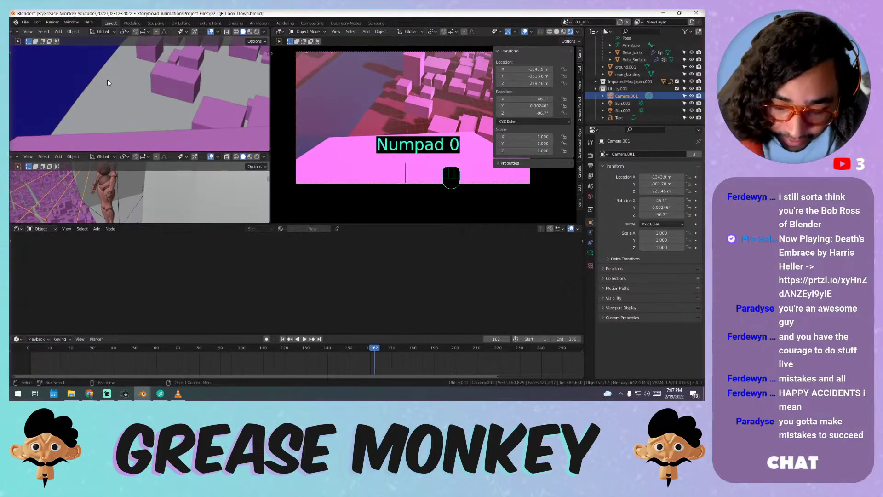
key(Home)
- Hide the new camera viewport's header, reduce its height, and refit the camera frame inside it
right_click(211, 31)
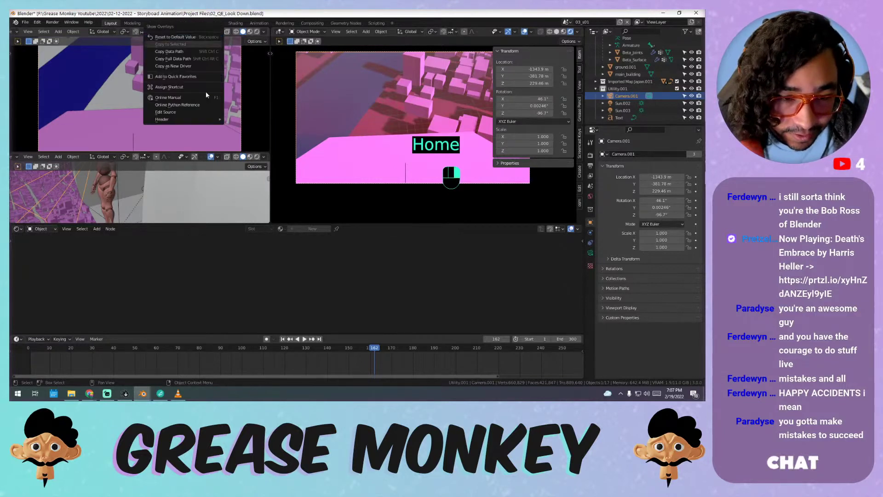
mouse_move(207, 119)
click(242, 122)
drag(183, 150, 184, 113)
key(Home)
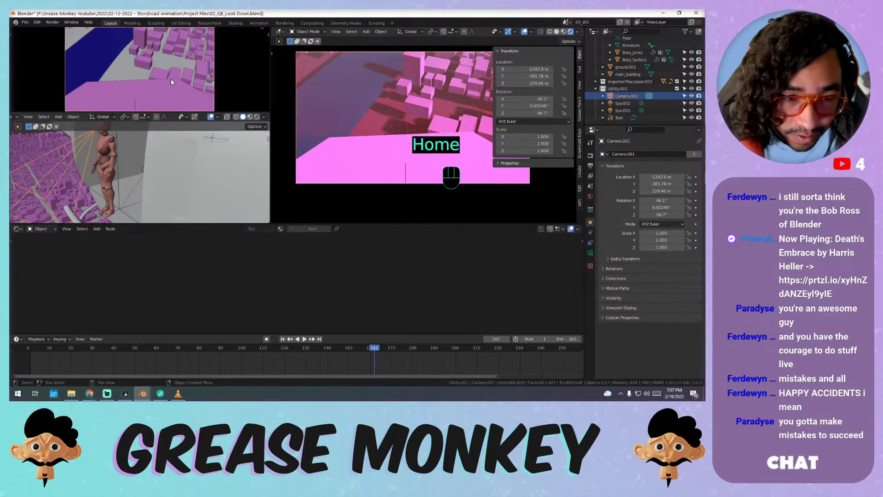
- Reset Camera.001's Y rotation to 0° and set its Z rotation to -90°
scroll(125, 172, down, 3)
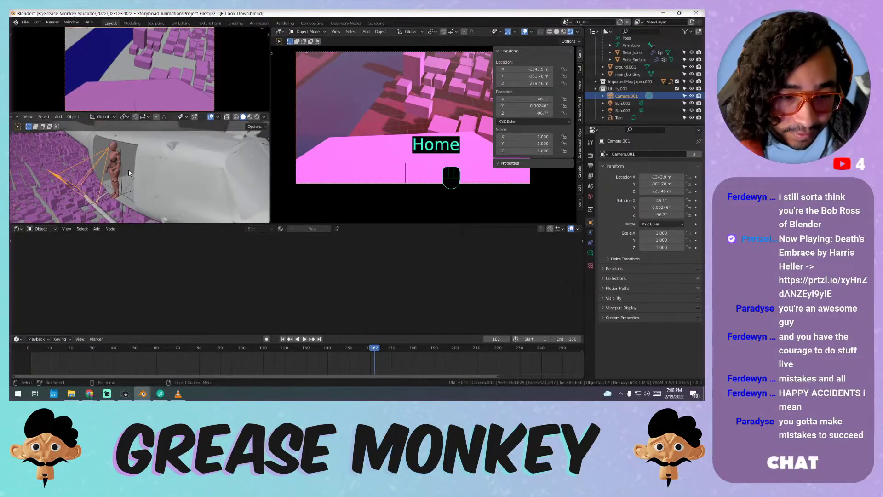
mouse_move(532, 107)
mouse_down()
mouse_move(520, 106)
mouse_move(542, 112)
mouse_up()
double_click(532, 107)
text(0)
key(Return)
double_click(529, 113)
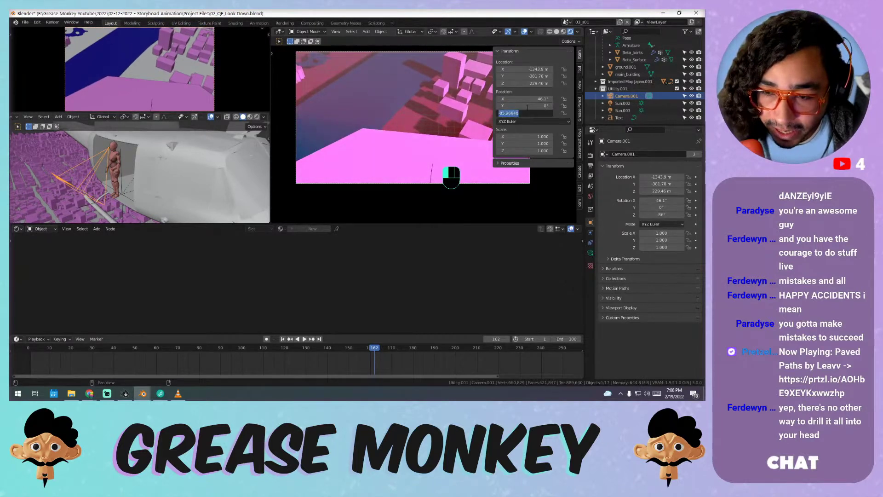
text(-90)
key(Return)
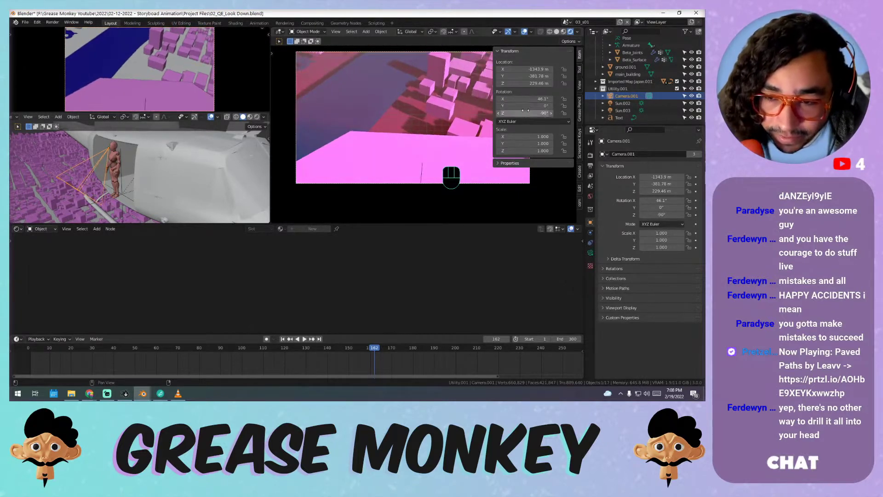
- Readjust the camera's rotation to about 46.7° on X and -96.1° on Z, and keyframe the rotation at frame 1
mouse_move(527, 99)
mouse_down()
mouse_move(497, 99)
mouse_move(518, 111)
mouse_up()
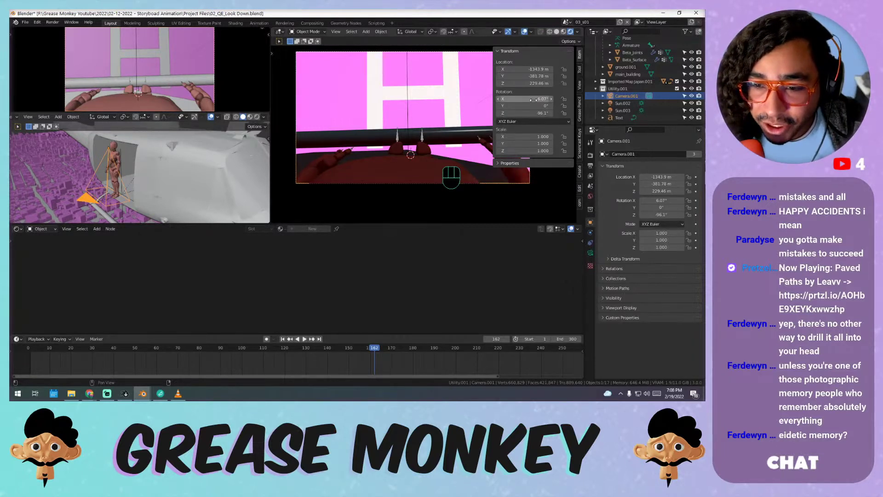
mouse_move(534, 106)
mouse_down()
mouse_move(515, 105)
mouse_move(552, 99)
mouse_move(536, 99)
mouse_up()
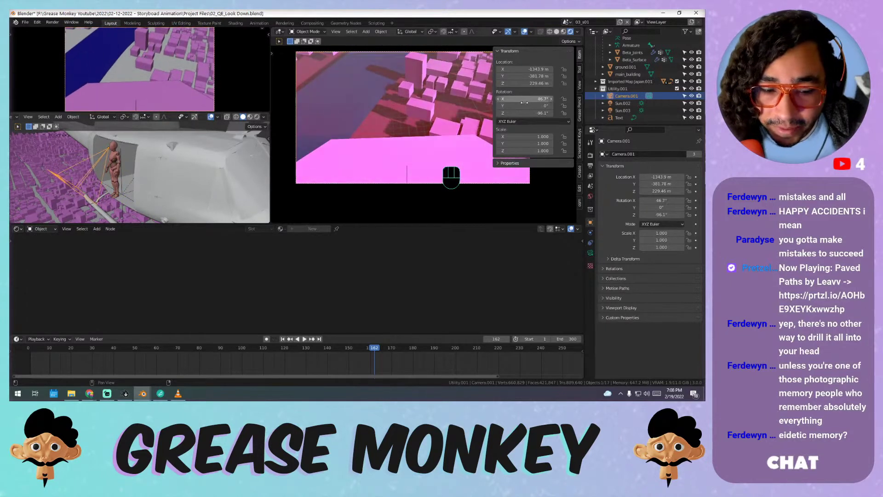
click(283, 339)
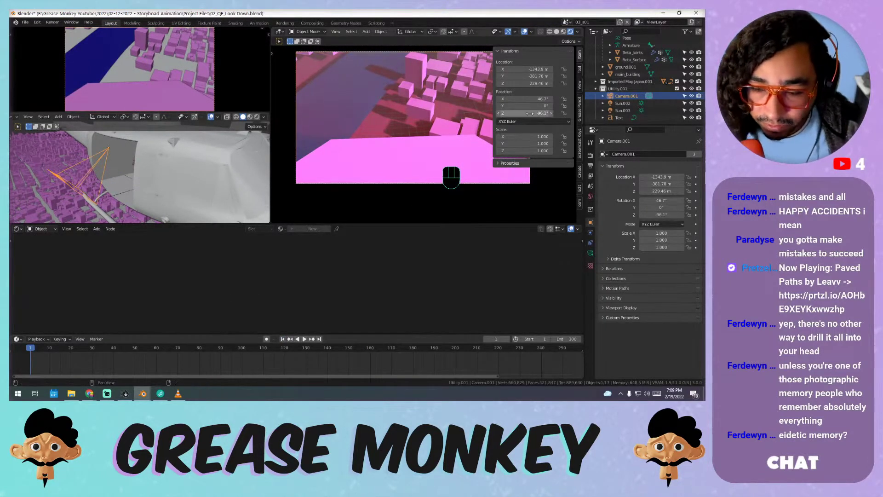
key(i)
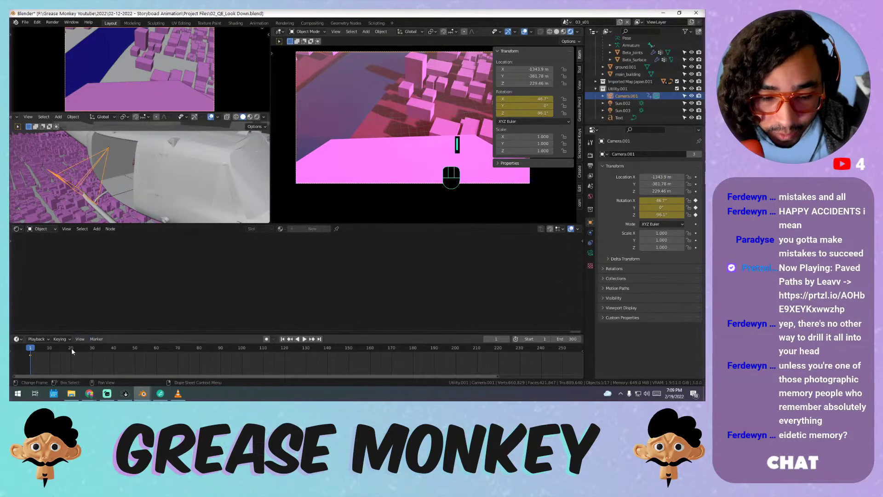
- Tilt the camera down to about 10.5° on X at frame 30 and keyframe its rotation there
key(space)
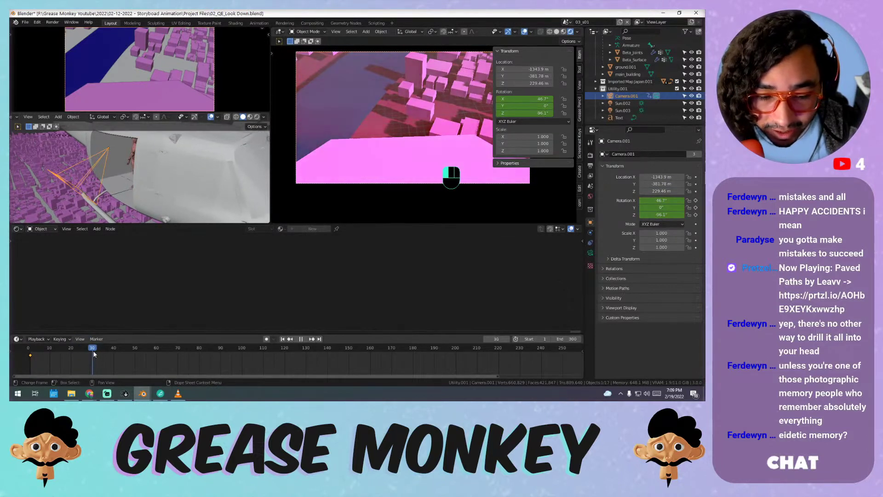
key(space)
mouse_move(529, 99)
mouse_down()
mouse_move(494, 99)
mouse_move(529, 97)
mouse_up()
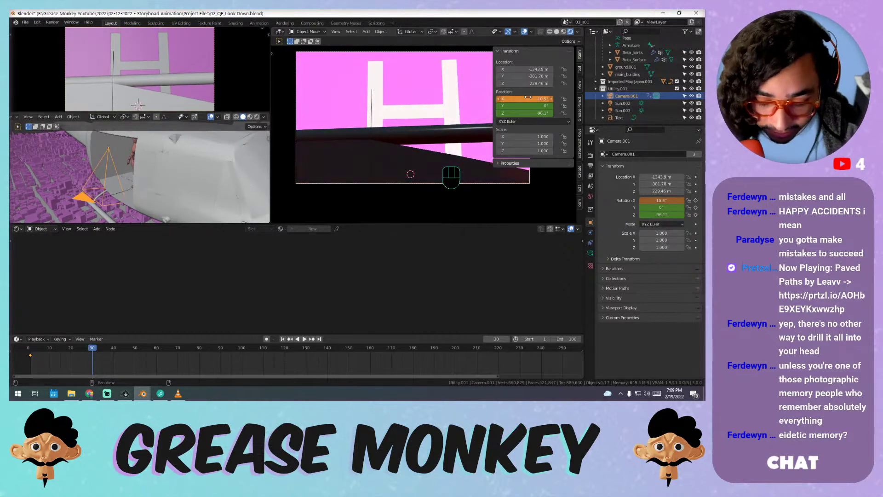
key(i)
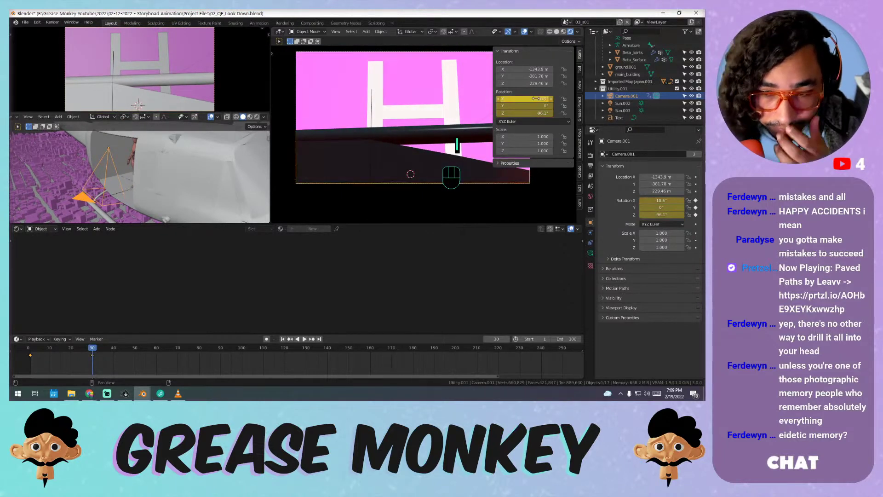
- Play and scrub the animation to about frame 94 to review the look-down camera move
key(space)
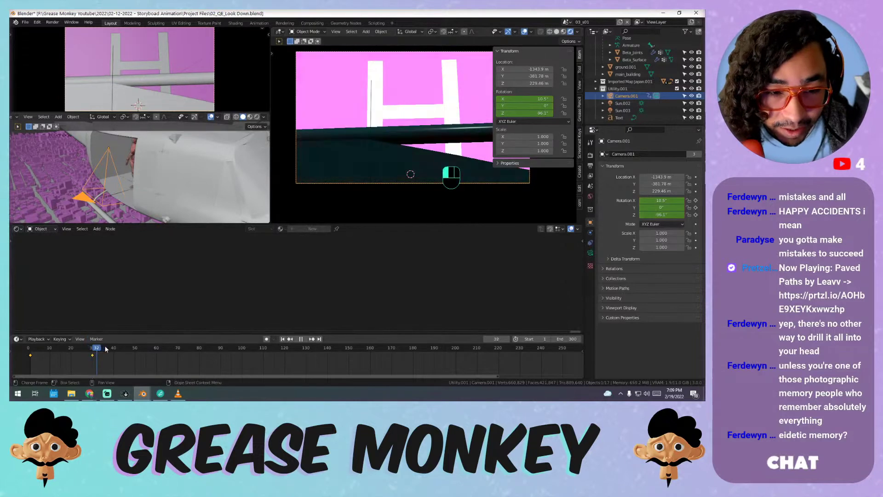
drag(231, 348, 229, 350)
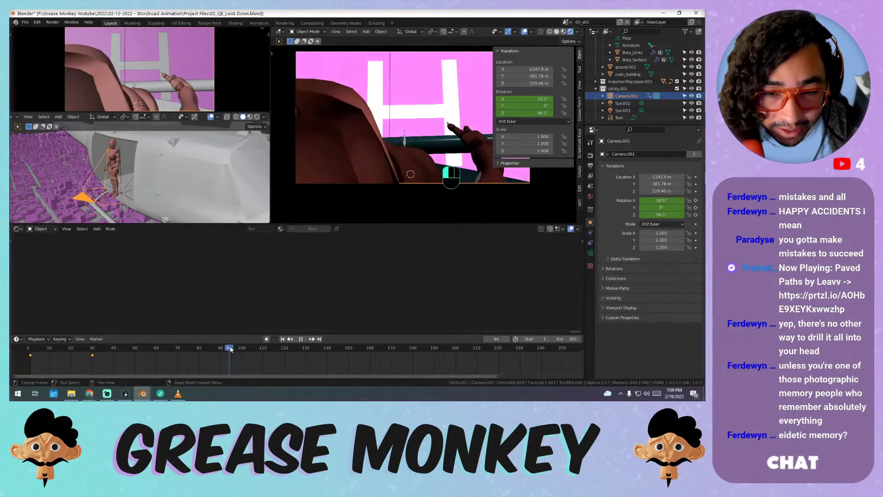
key(space)
- Select the character's armature and change the empty node editor area into a Dope Sheet
click(111, 199)
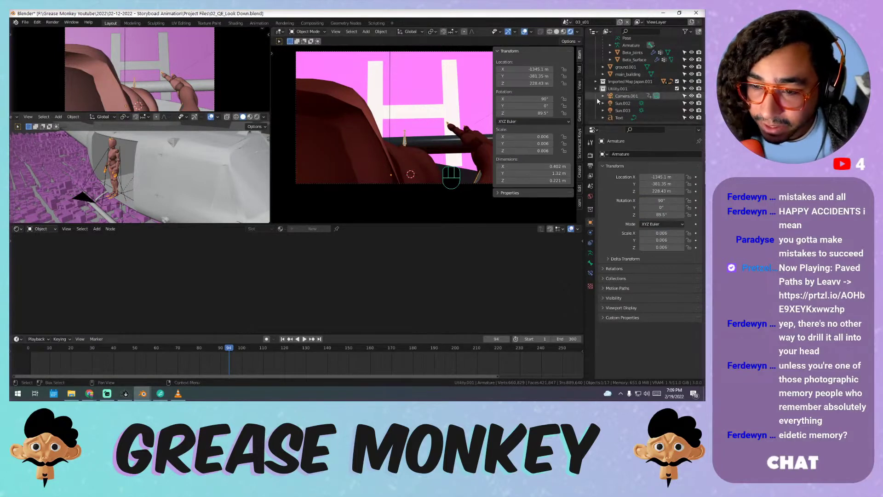
click(16, 230)
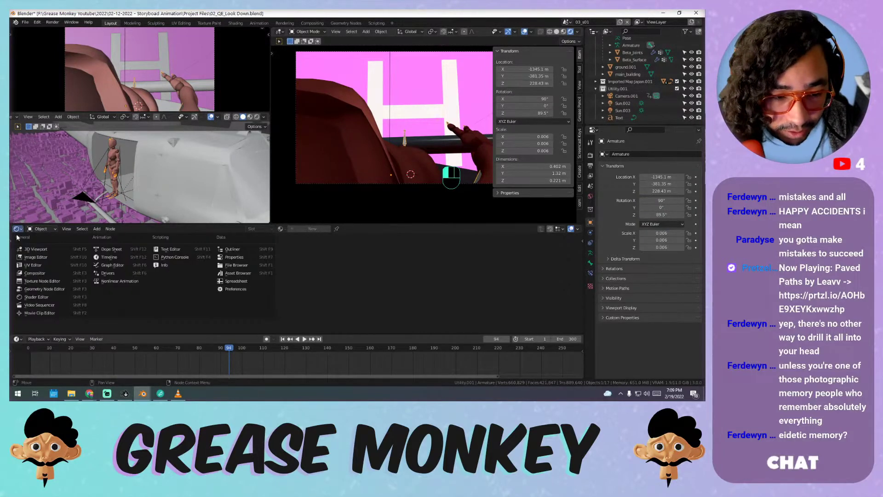
click(119, 250)
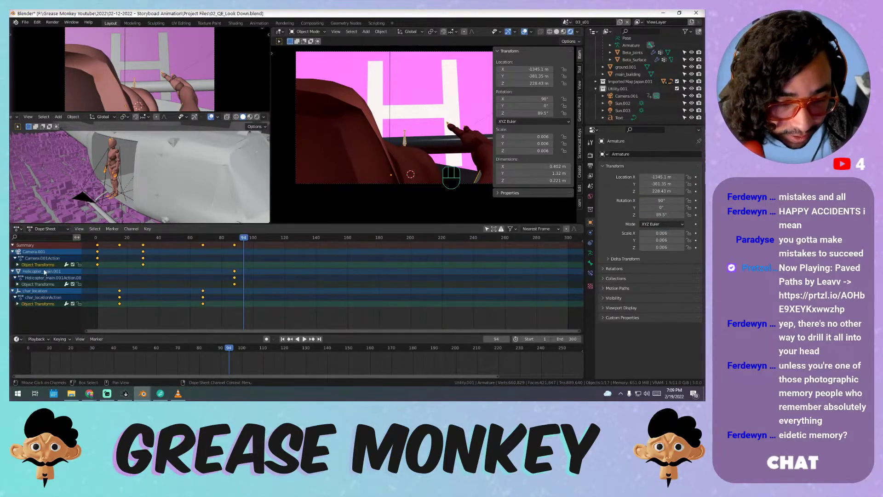
- Delete all of the char_location object's transform keyframes in the Dope Sheet
click(44, 305)
click(17, 304)
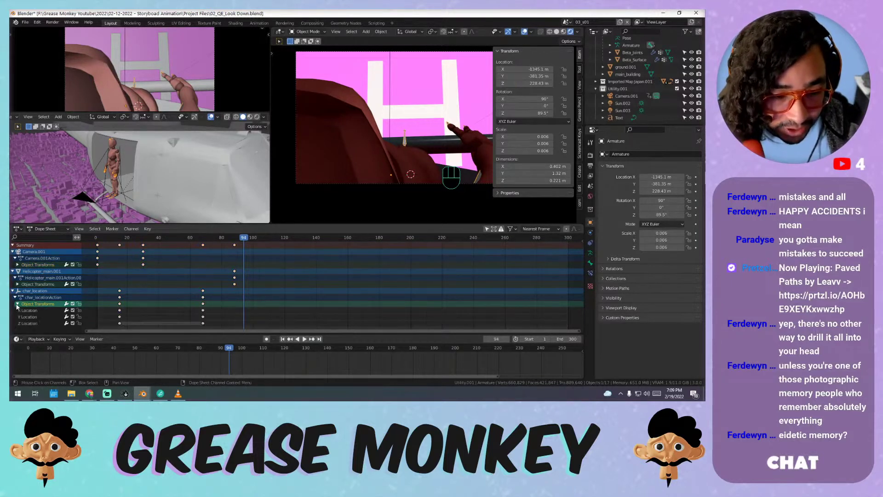
click(18, 306)
drag(219, 301, 105, 321)
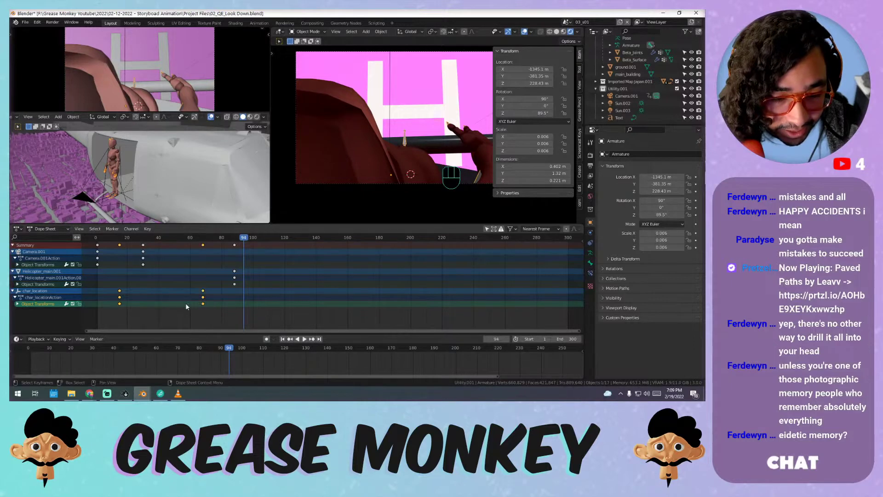
key(x)
click(229, 304)
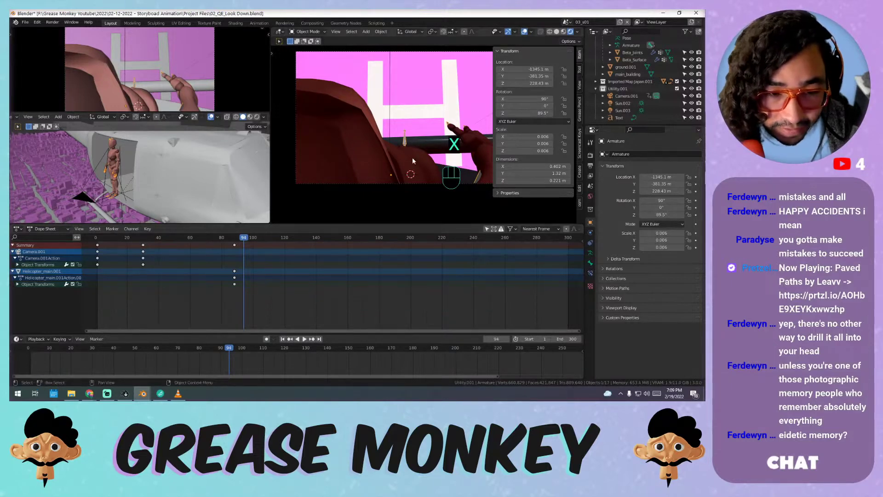
- Scrub through the opening frames to check the camera view and return to frame 1
mouse_move(42, 351)
mouse_down()
mouse_move(17, 352)
mouse_move(101, 352)
mouse_move(32, 349)
mouse_move(56, 348)
mouse_up()
key(Escape)
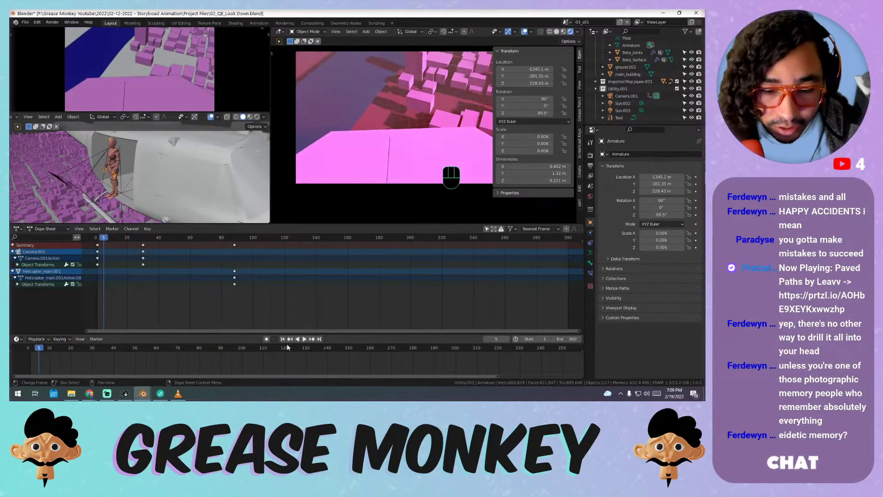
click(284, 339)
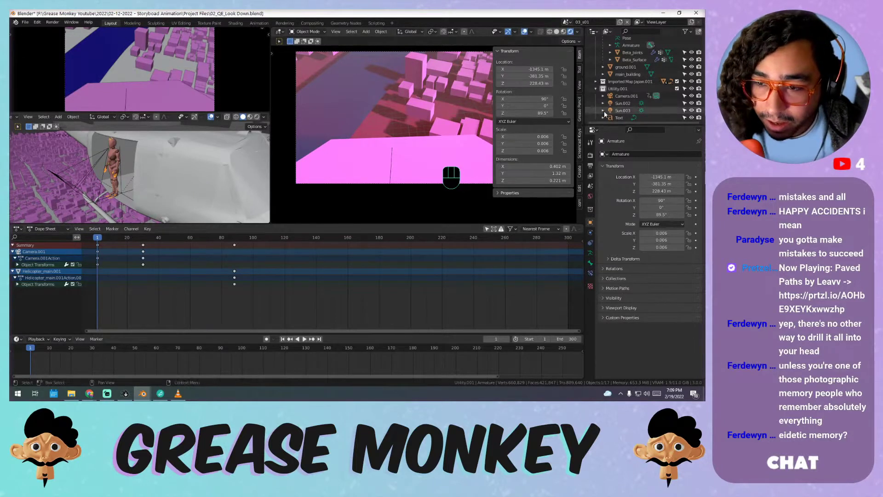
- Move Camera.001 from the Utility.001 collection into Helicopter.001 and inspect the objects nested under Helicopter_main.001
scroll(630, 96, up, 4)
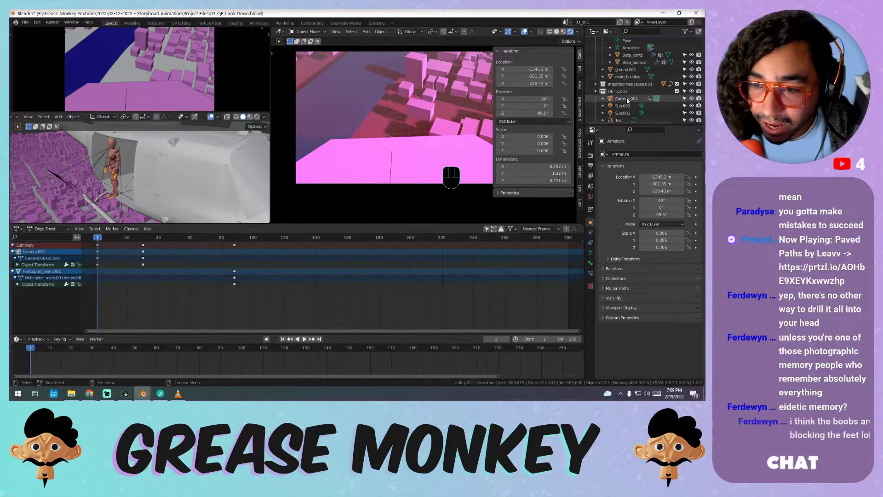
scroll(627, 100, down, 2)
drag(627, 114, 626, 55)
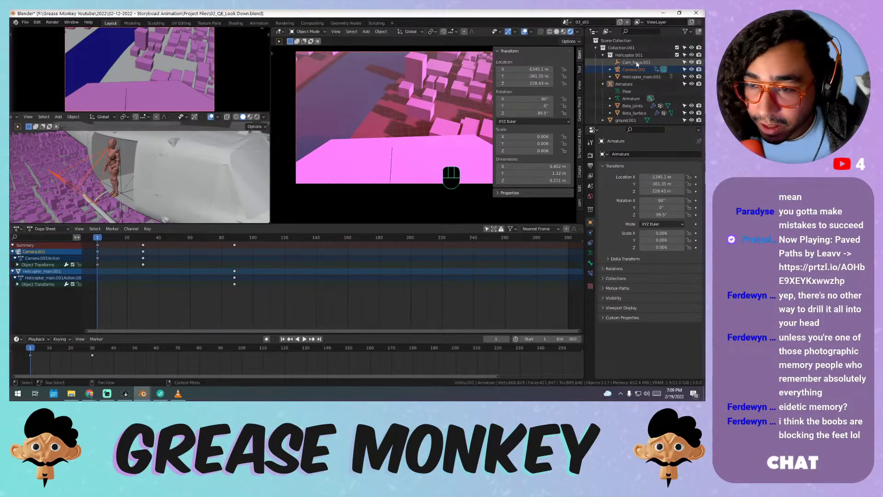
click(611, 77)
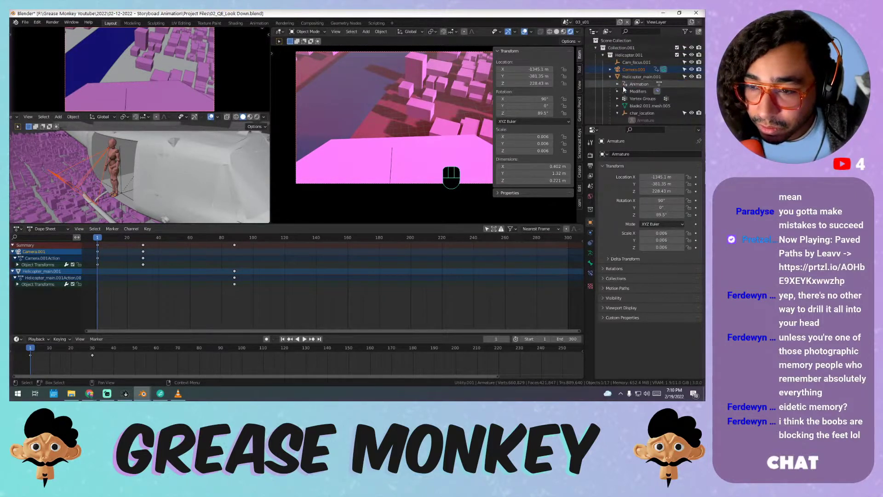
scroll(621, 88, down, 3)
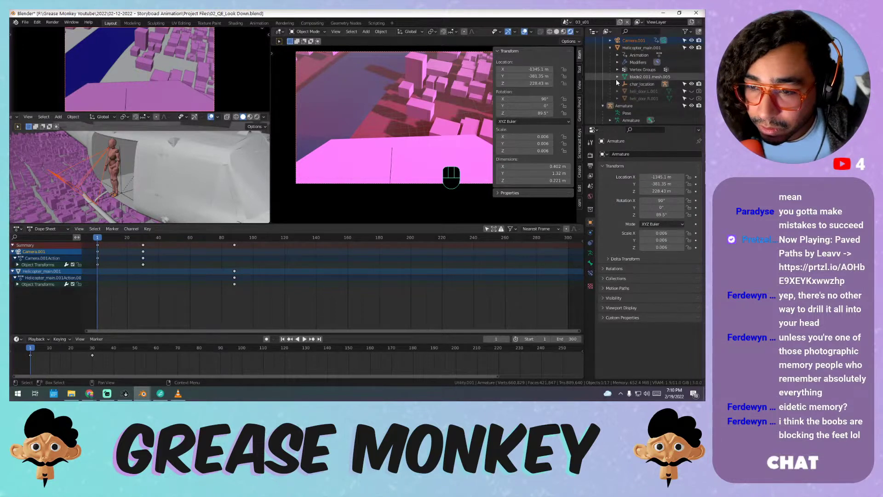
scroll(607, 79, up, 1)
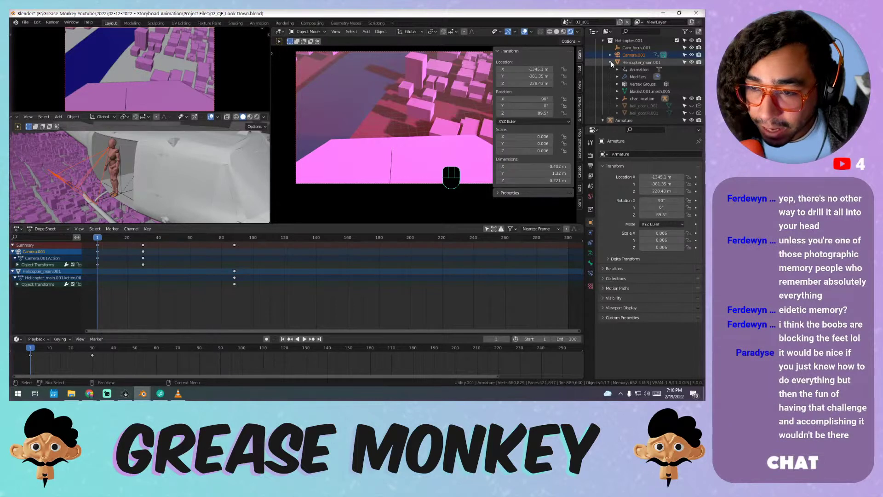
click(610, 62)
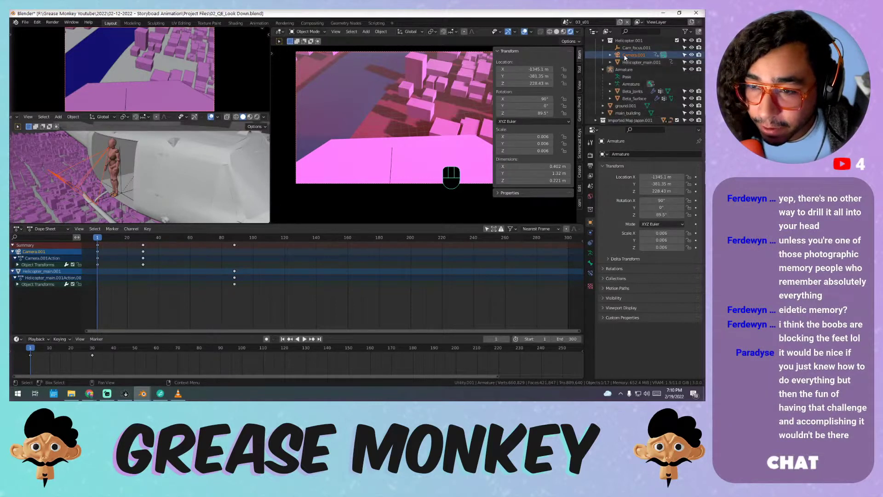
- Parent Camera.001 to Helicopter_main.001 as an object with its transform kept
click(626, 55)
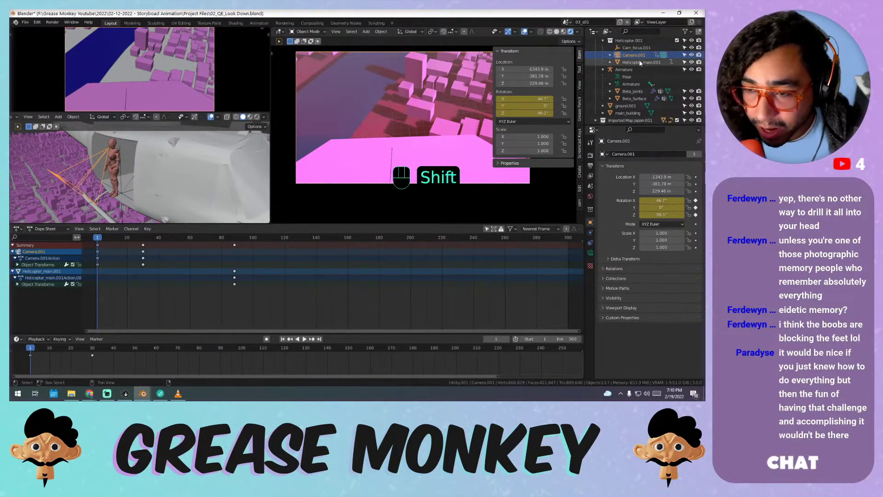
shift+click(640, 63)
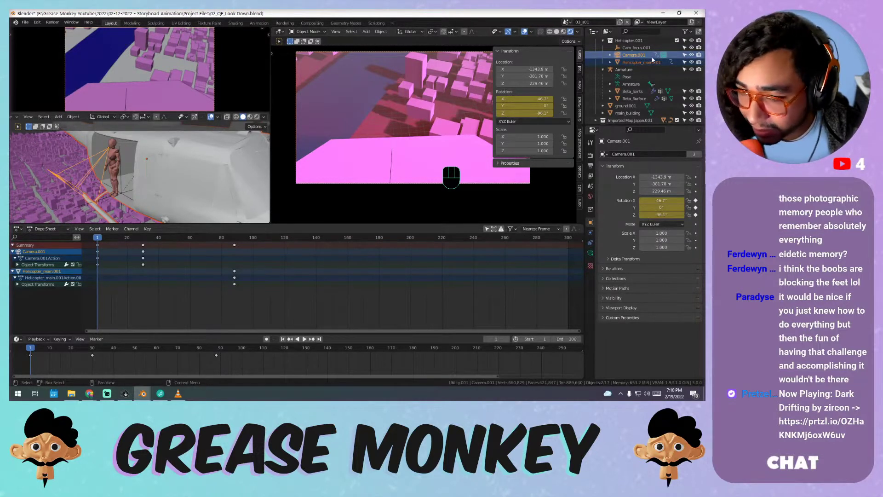
click(645, 55)
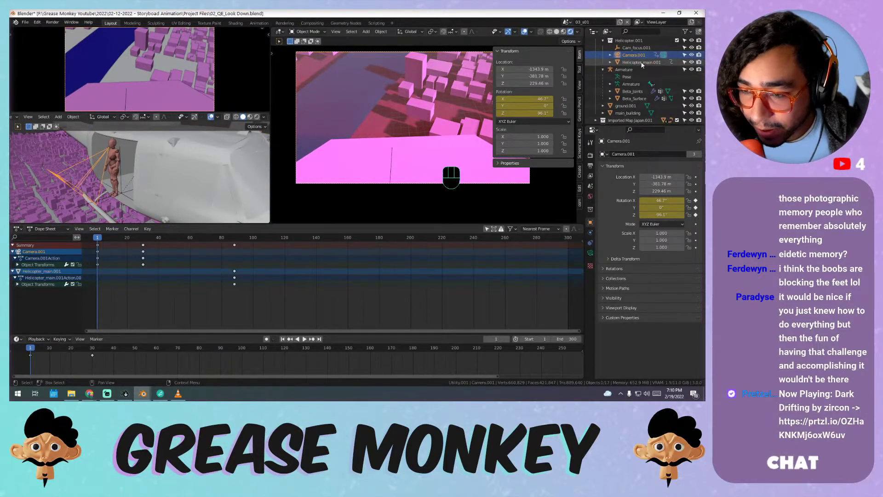
click(643, 63)
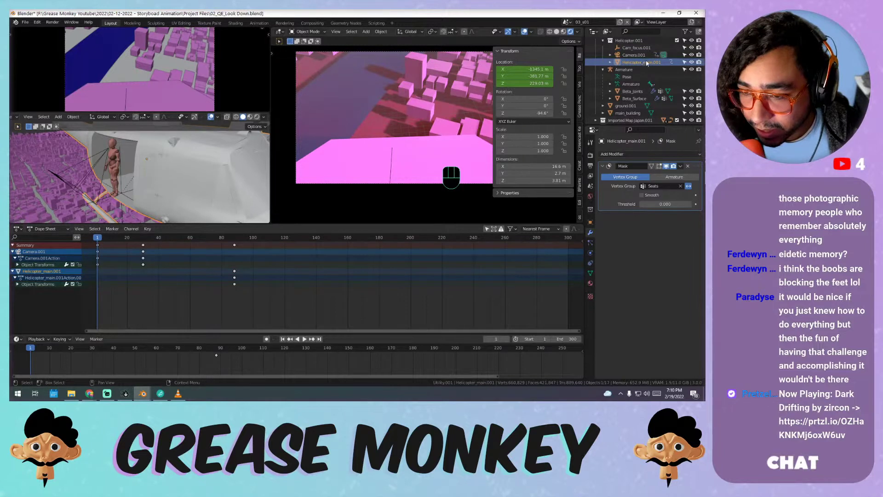
shift+click(633, 54)
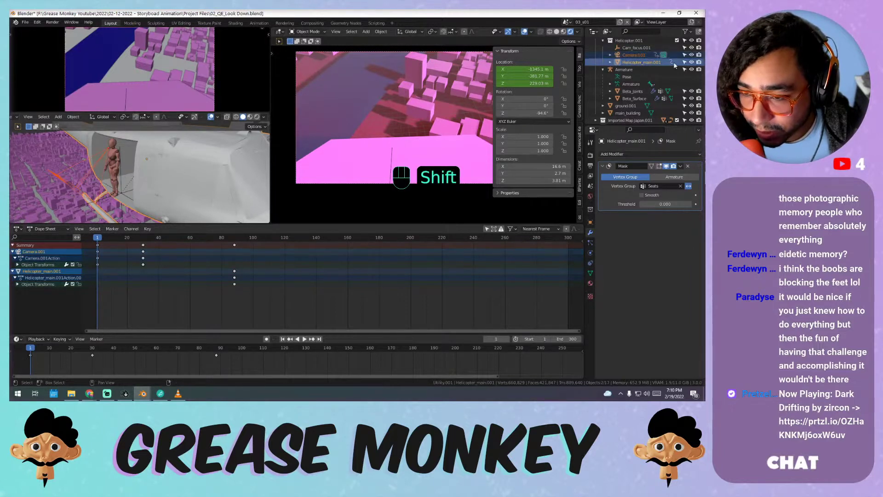
key(ctrl+p)
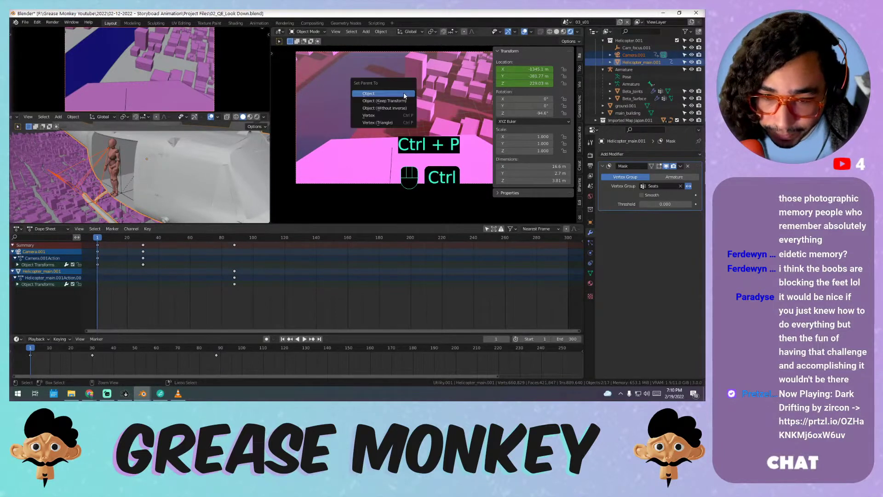
click(385, 101)
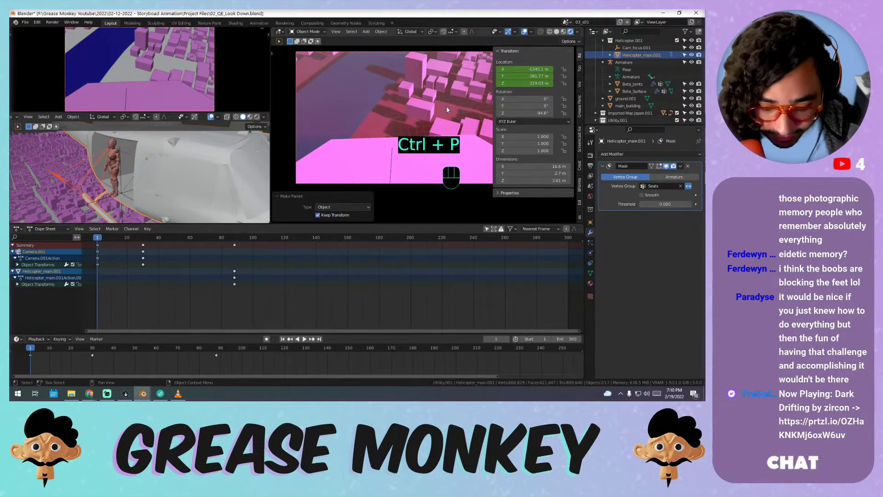
- Play and scrub the shot between frame 1 and the helicopter's last keyframe to check the parented camera's motion, and return to frame 1
key(n)
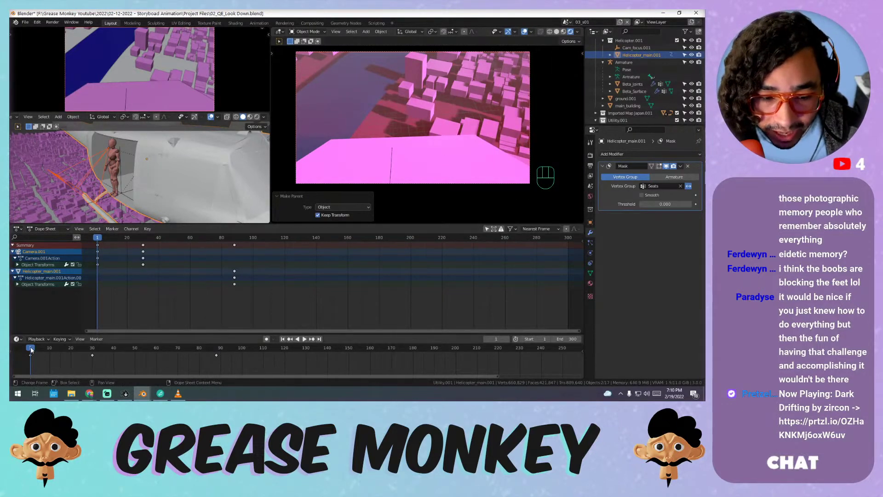
key(space)
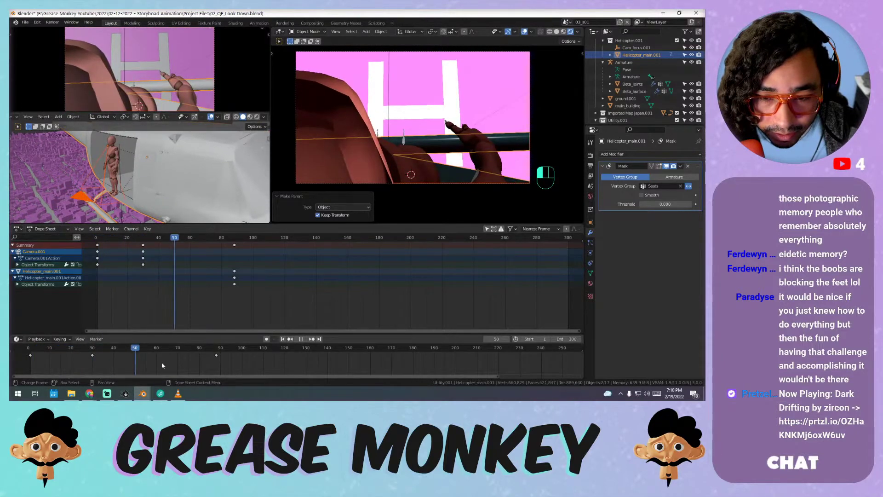
mouse_move(220, 362)
mouse_down()
mouse_move(263, 360)
mouse_move(37, 360)
mouse_move(216, 359)
mouse_up()
click(216, 356)
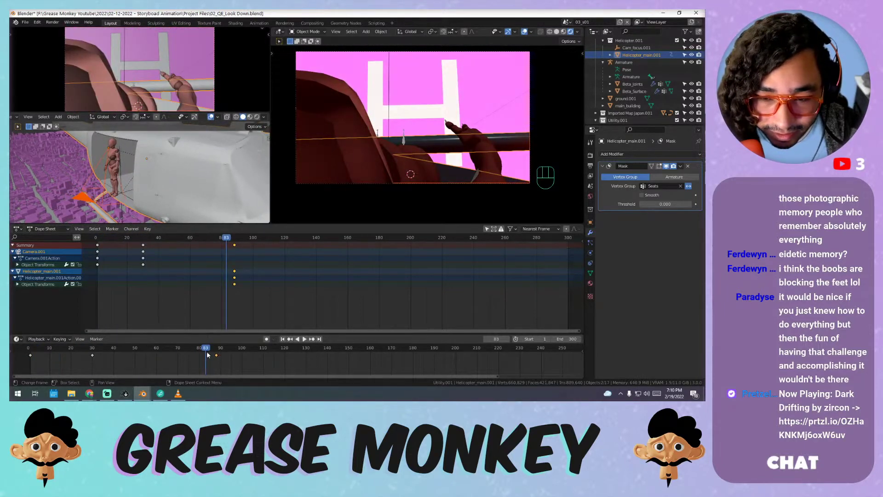
key(space)
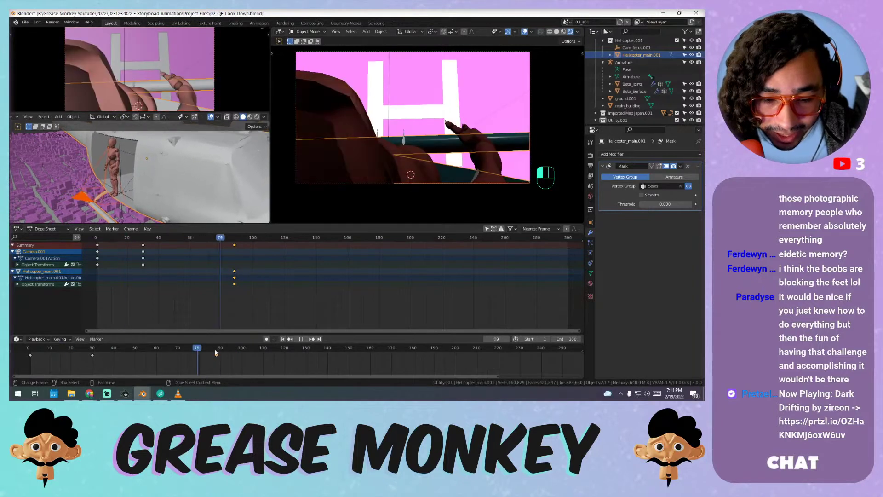
key(space)
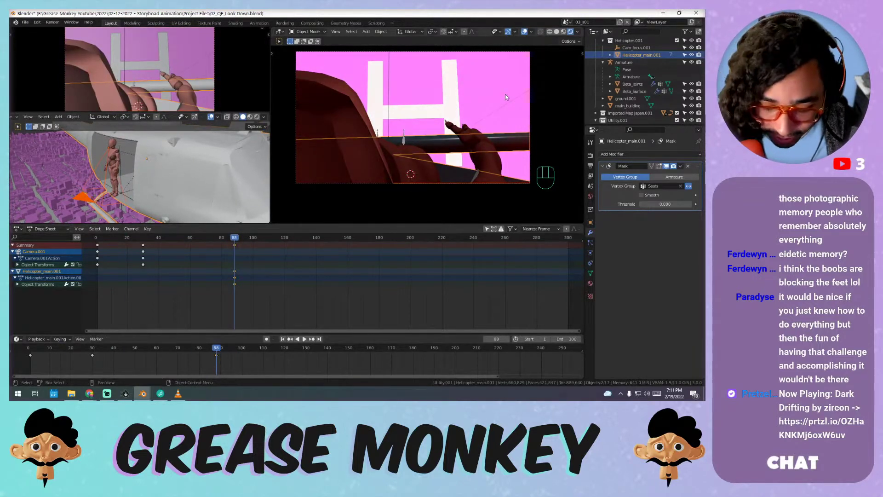
key(n)
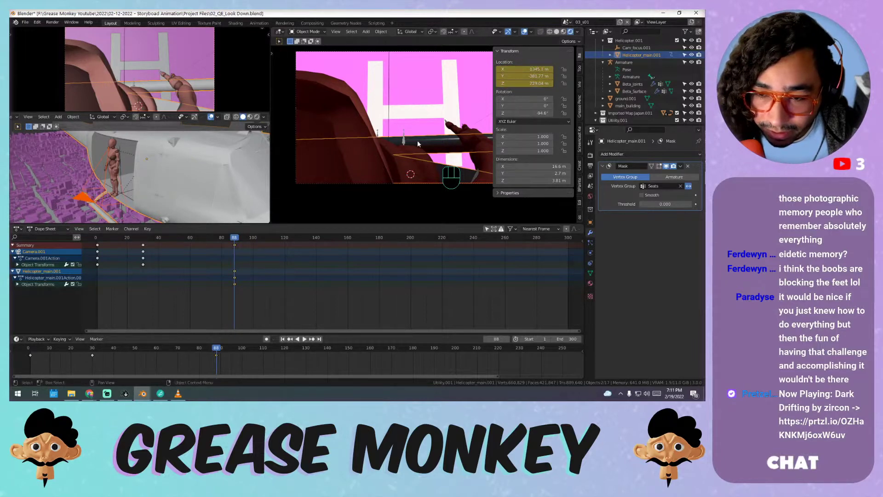
key(shift+Left)
key(space)
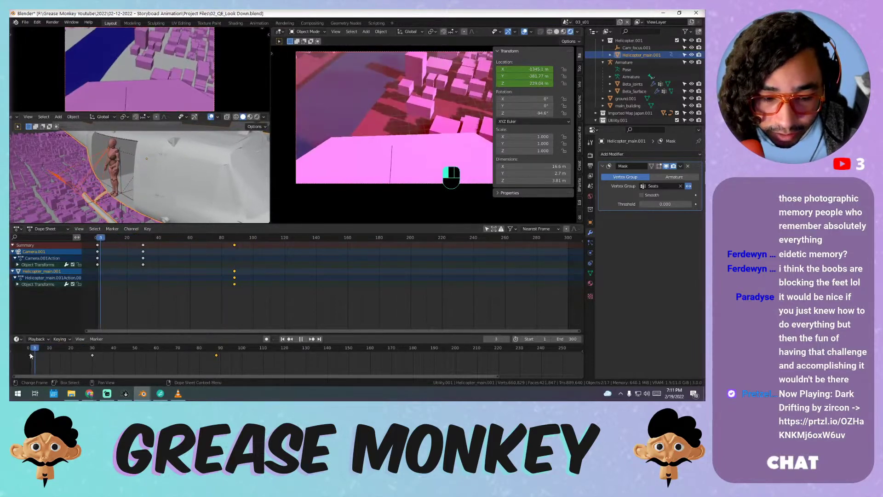
drag(60, 353, 32, 354)
key(space)
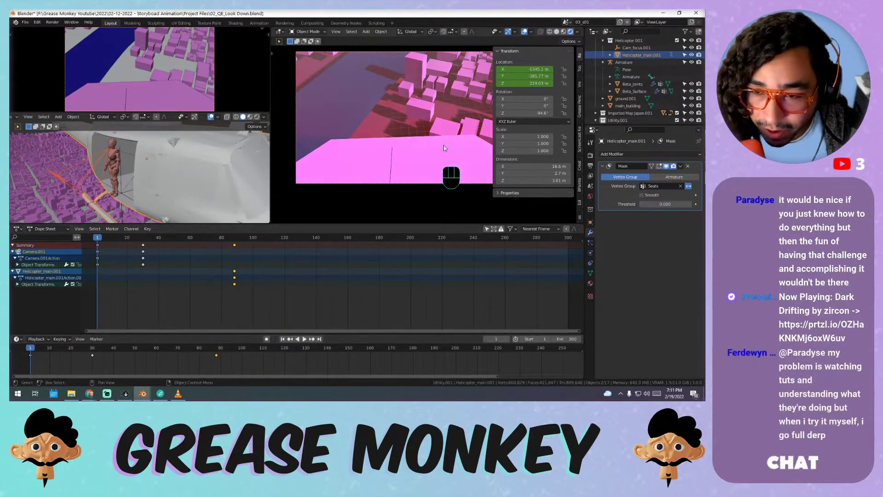
- Try clearing the location keyframes of Helicopter_main.001, and undo the removal
right_click(525, 69)
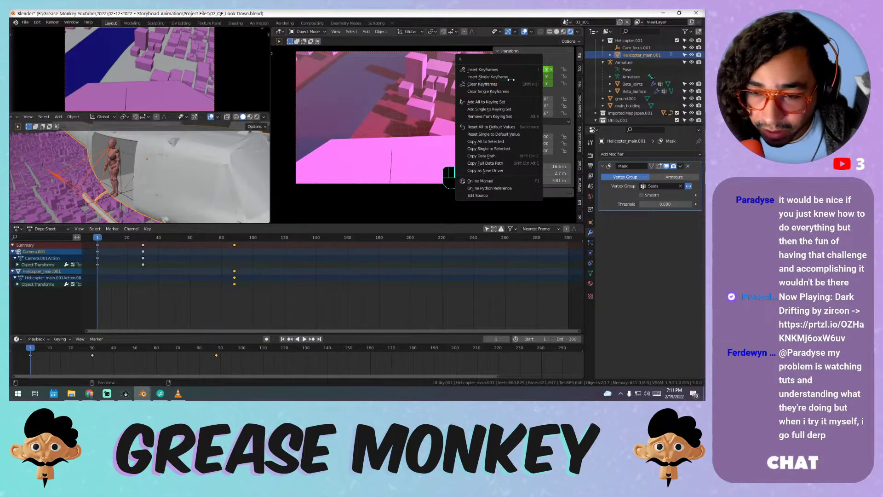
click(513, 84)
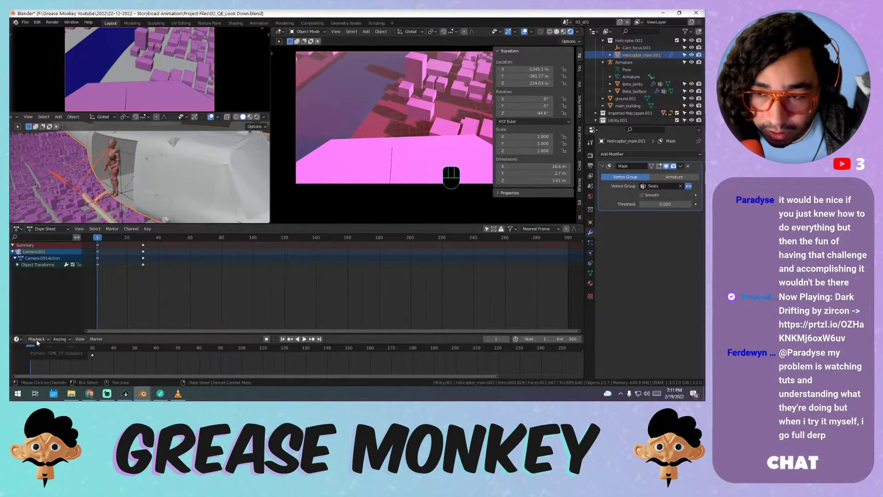
key(ctrl+z)
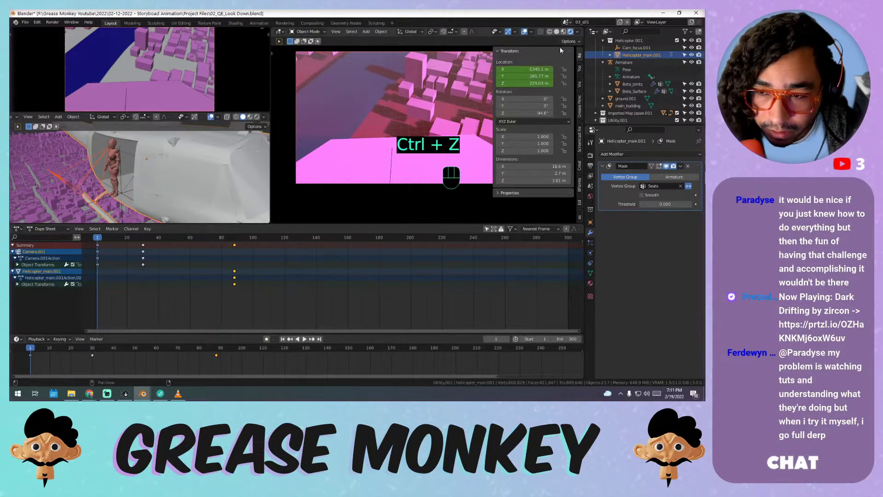
- Select Camera.001 under Helicopter_main.001 and, at frame 30, shift its Y location to about -381.67 m
click(610, 55)
click(640, 92)
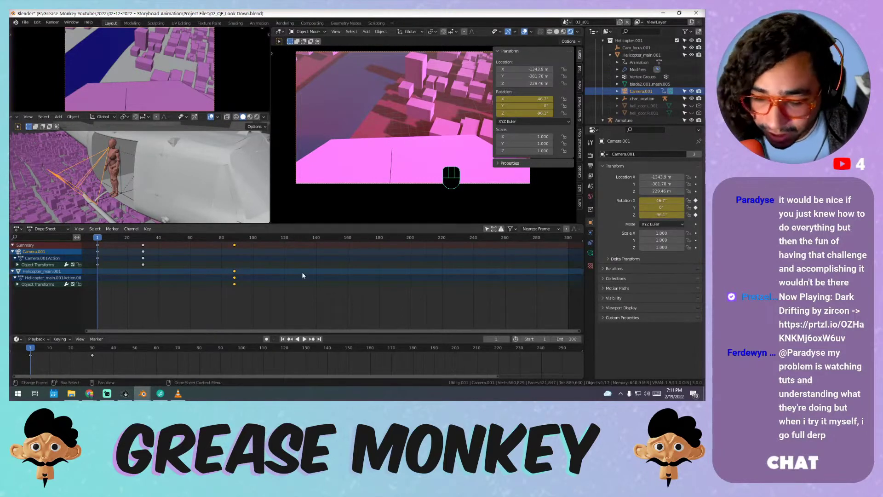
drag(47, 347, 93, 350)
mouse_move(524, 76)
shift+mouse_down()
mouse_move(543, 83)
mouse_move(530, 69)
shift+mouse_up()
key(ctrl+z)
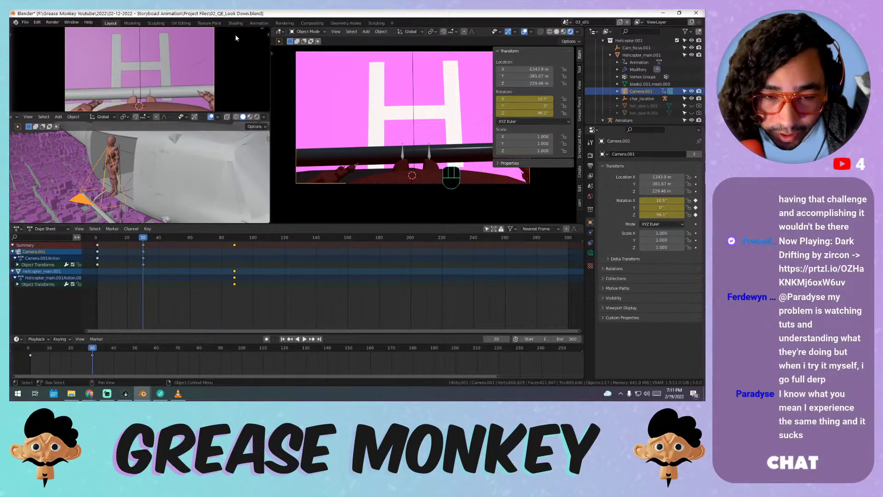
drag(263, 28, 252, 36)
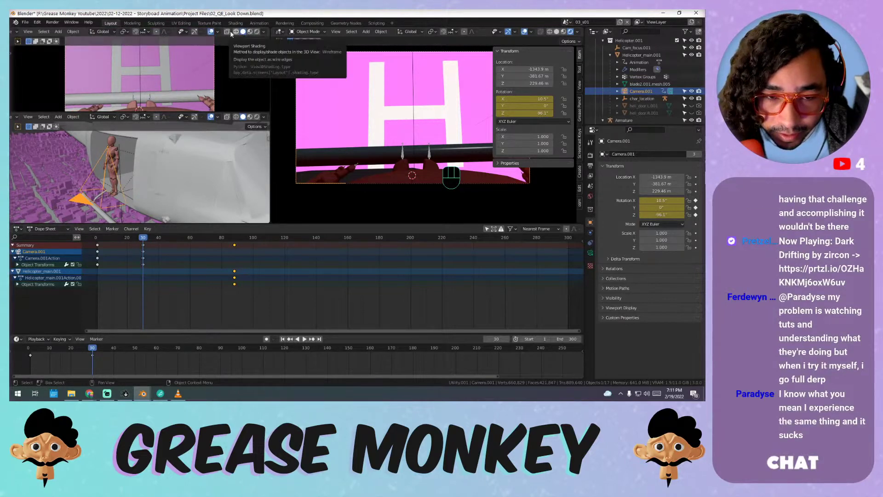
right_click(213, 32)
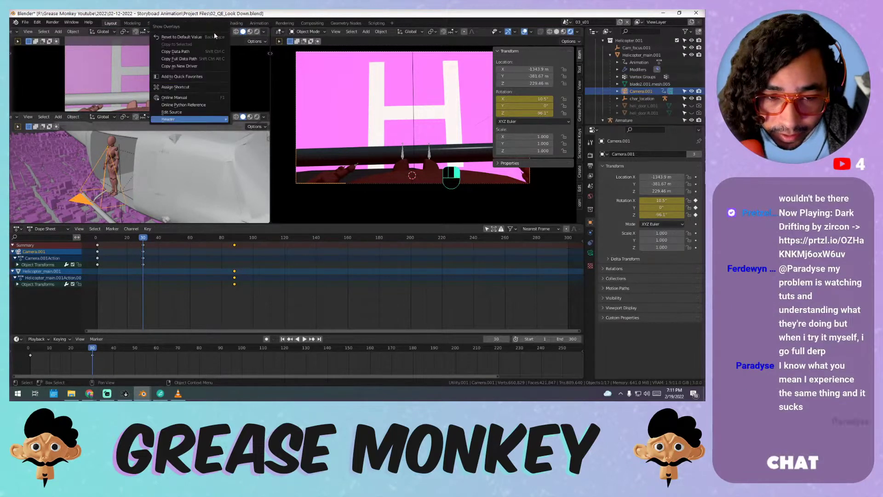
mouse_move(190, 119)
click(242, 120)
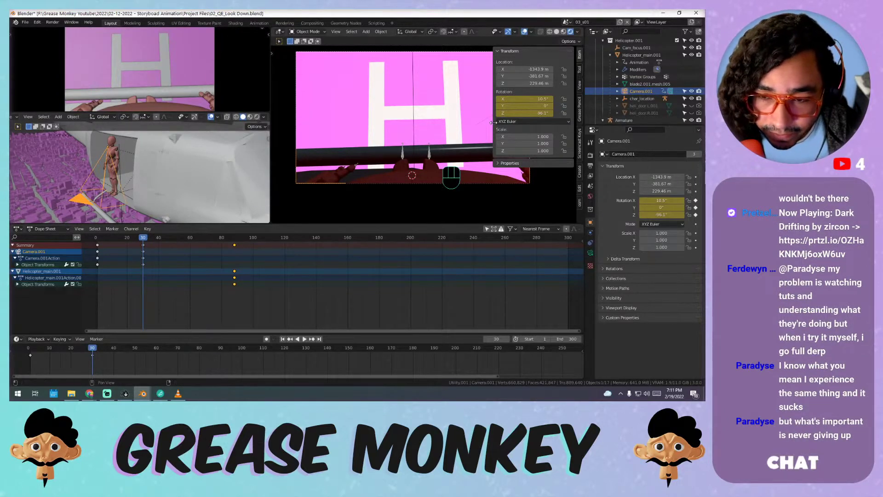
- Reposition Camera.001 above the character's feet at about X -1343.8 m, Y -381.7 m and Z 229.57 m
key(b)
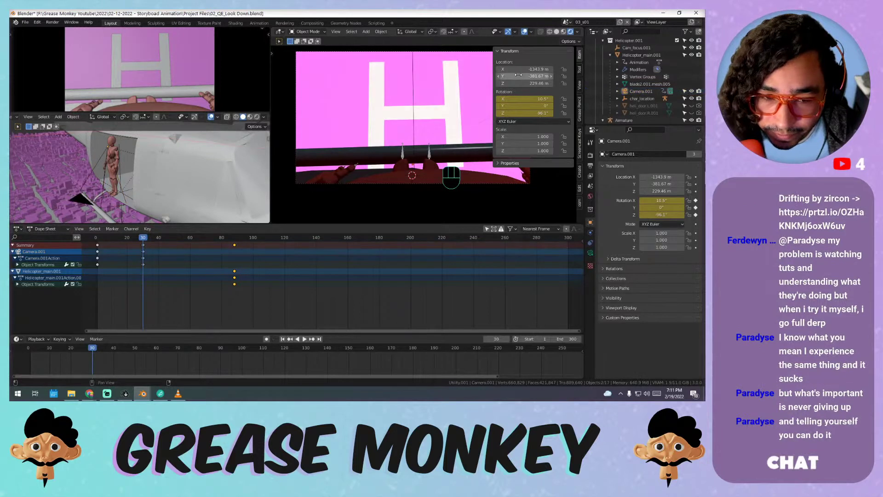
mouse_move(529, 76)
shift+mouse_down()
mouse_move(520, 69)
mouse_move(533, 69)
mouse_move(532, 83)
shift+mouse_up()
shift+drag(525, 84, 531, 83)
scroll(104, 144, up, 8)
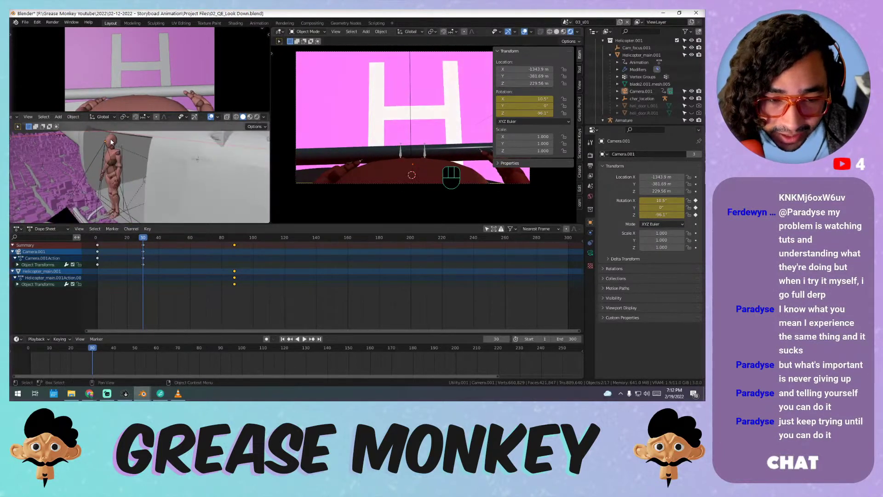
scroll(102, 145, down, 2)
scroll(104, 144, down, 6)
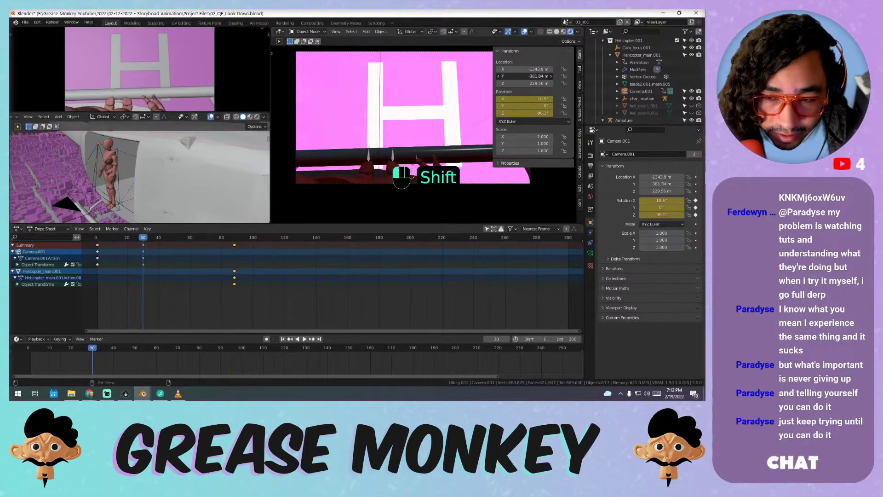
key(ctrl+z)
shift+drag(533, 83, 540, 69)
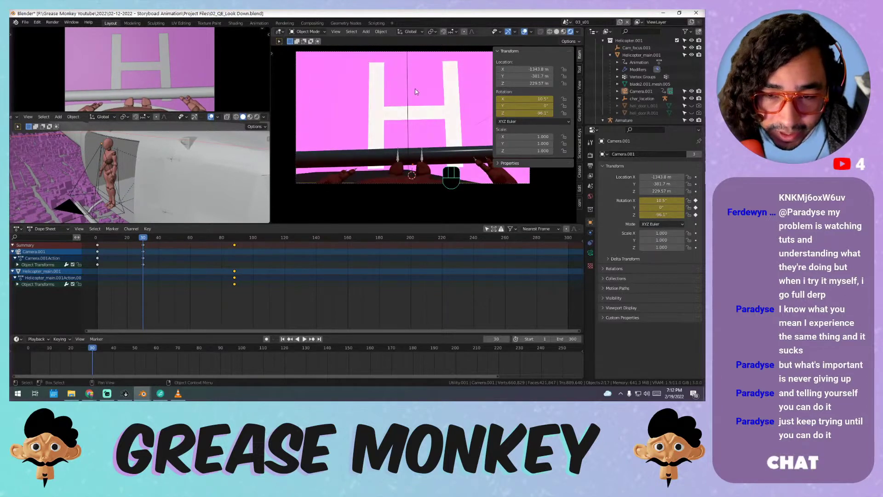
- Hide the transform sidebar, fit the camera frame to the viewport and save 02_QE_Look Down.blend
key(n)
key(Home)
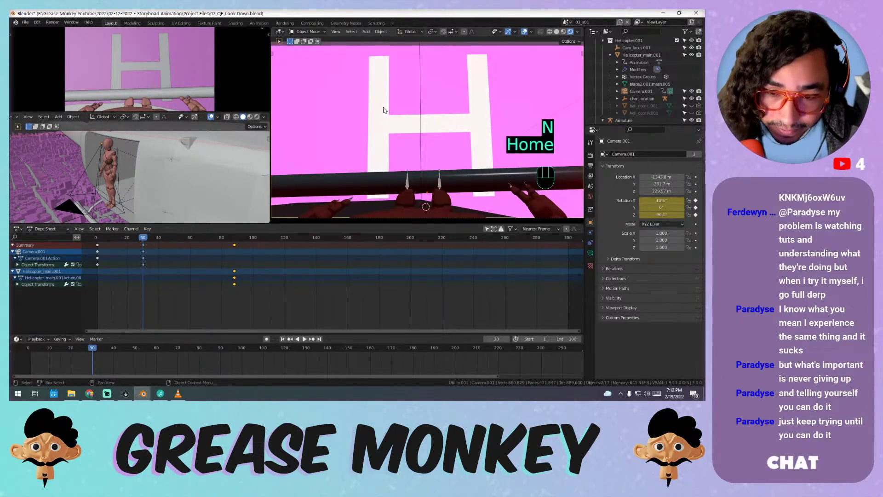
key(ctrl+s)
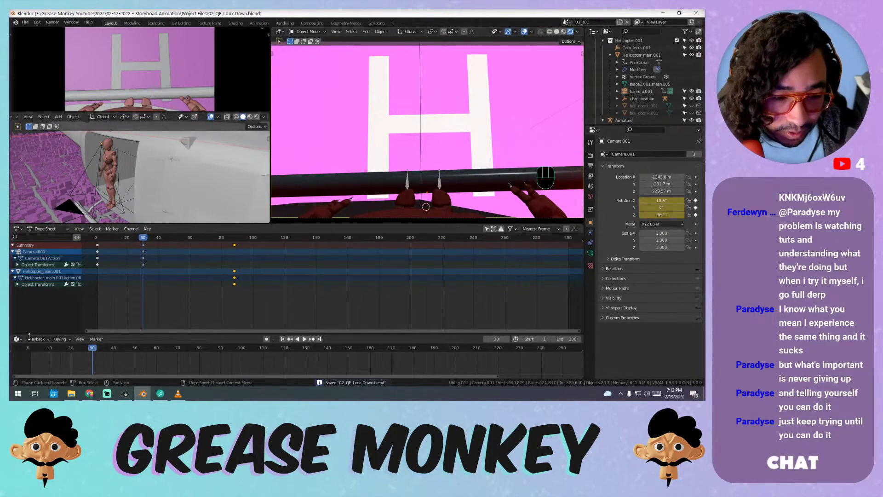
- Scrub and play the camera's tilt down to the feet from the first frames to past frame 30, and save the file
mouse_move(30, 351)
mouse_down()
mouse_move(110, 351)
mouse_move(14, 348)
mouse_move(148, 347)
mouse_move(19, 347)
mouse_up()
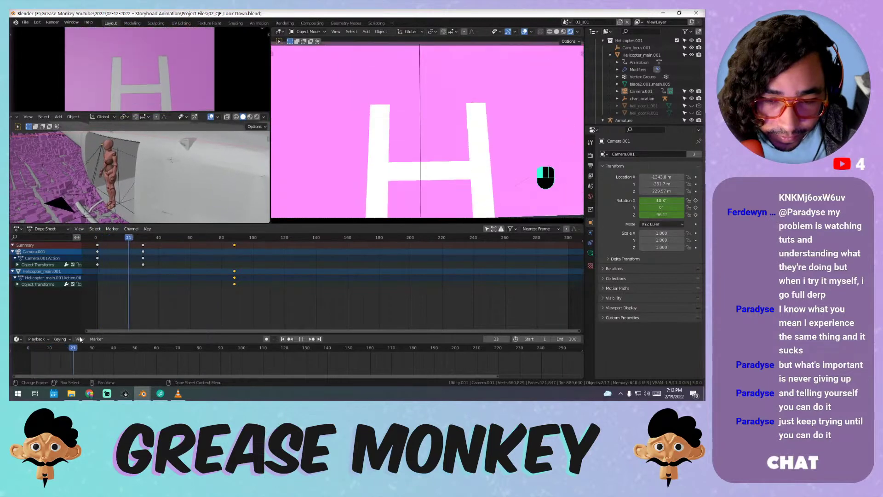
mouse_move(93, 339)
mouse_down()
mouse_move(51, 336)
mouse_move(103, 339)
mouse_move(41, 341)
mouse_move(95, 348)
mouse_up()
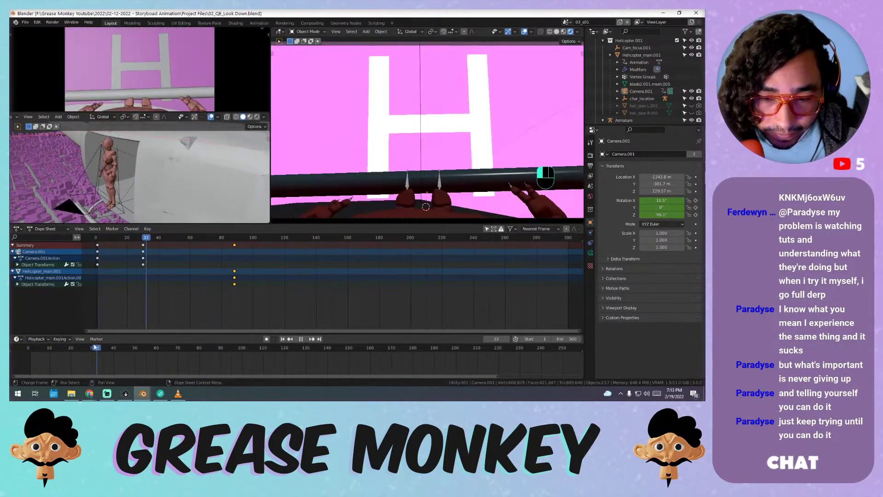
key(ctrl+s)
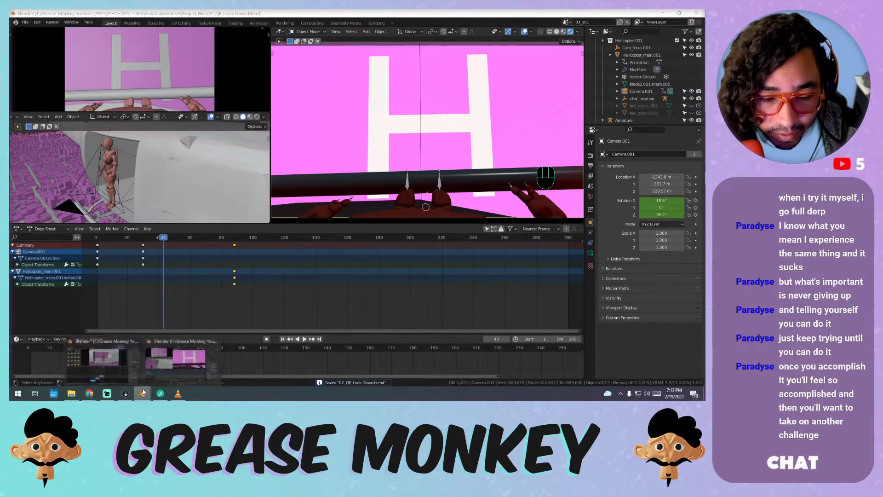
click(192, 357)
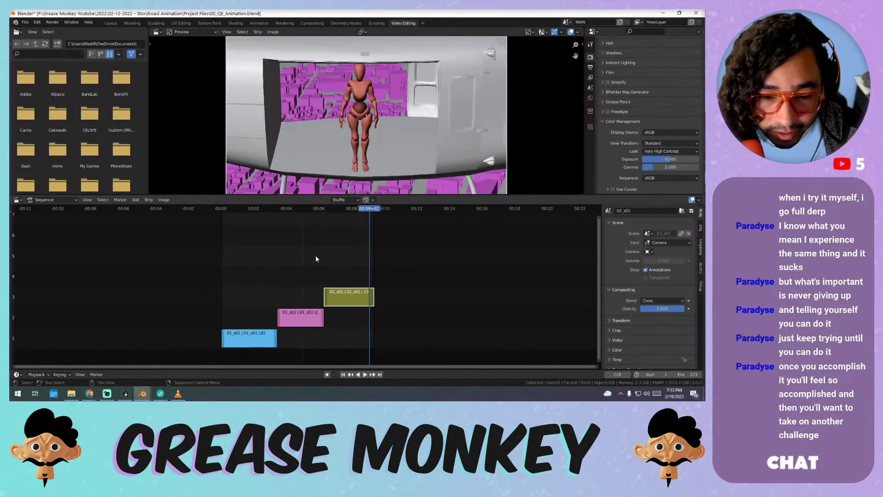
click(26, 22)
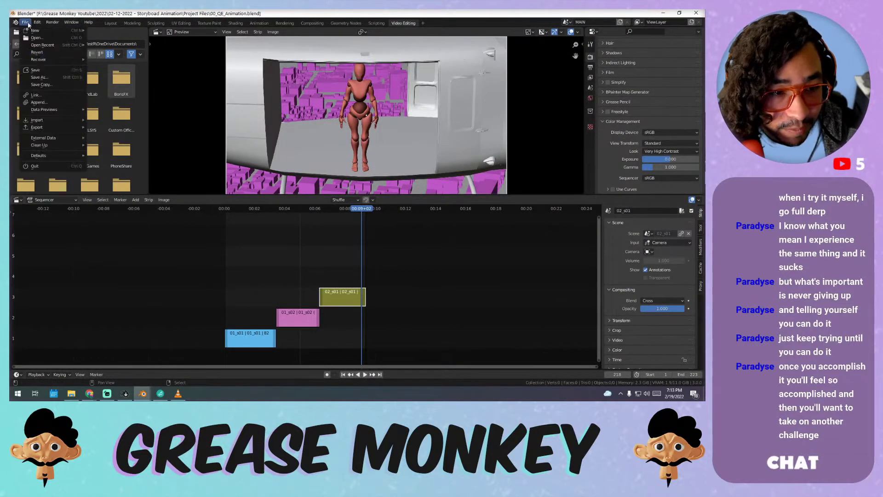
click(35, 95)
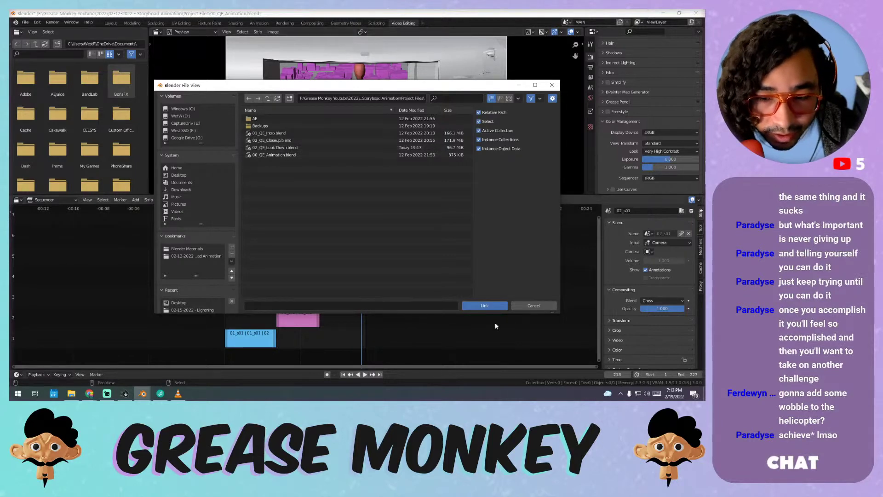
mouse_move(143, 393)
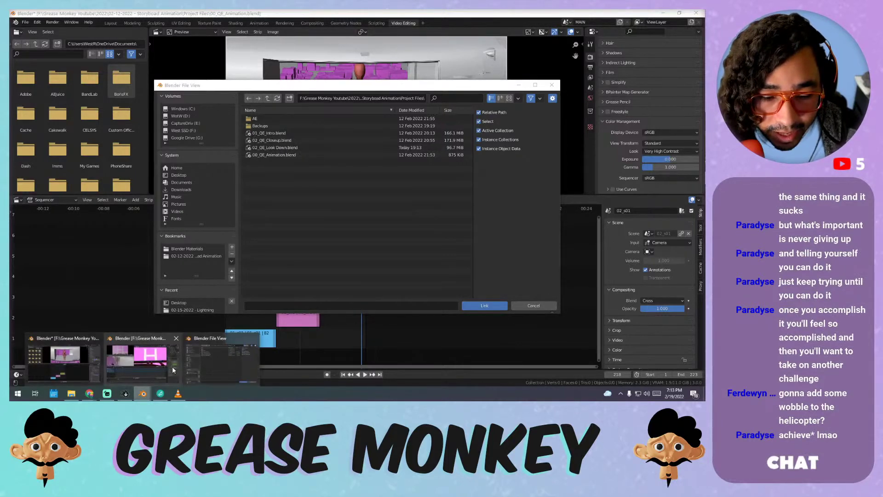
click(145, 361)
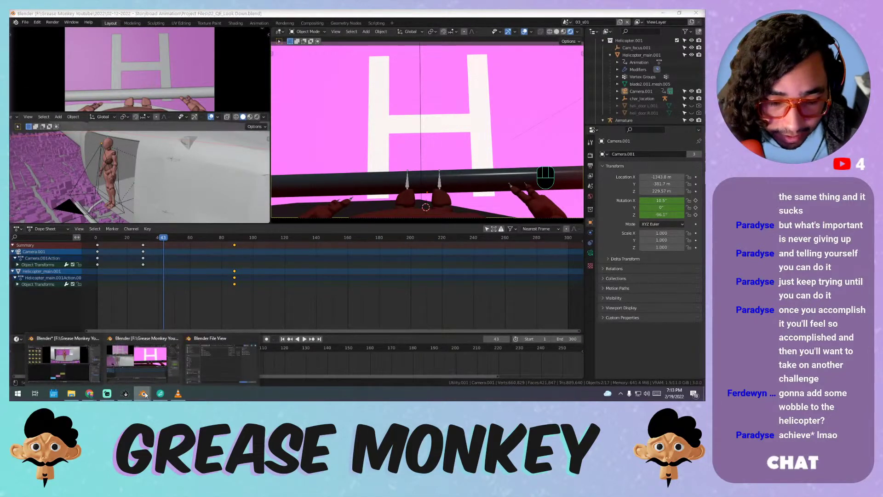
click(85, 364)
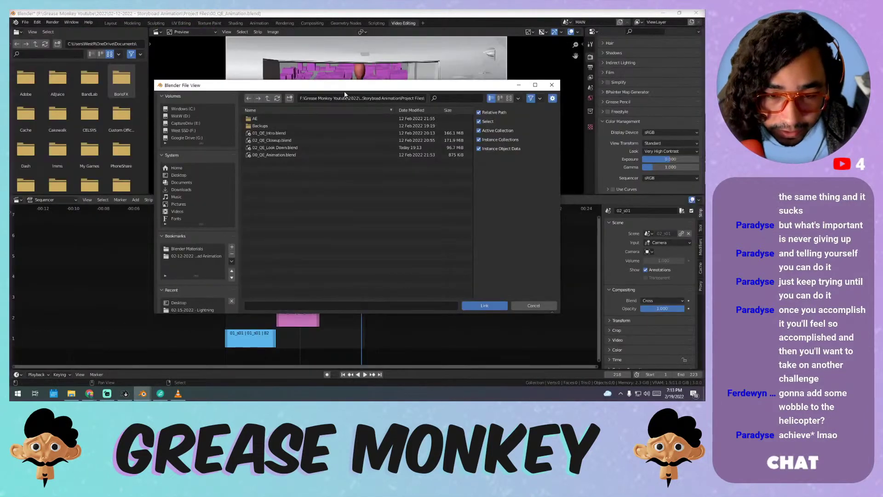
click(550, 85)
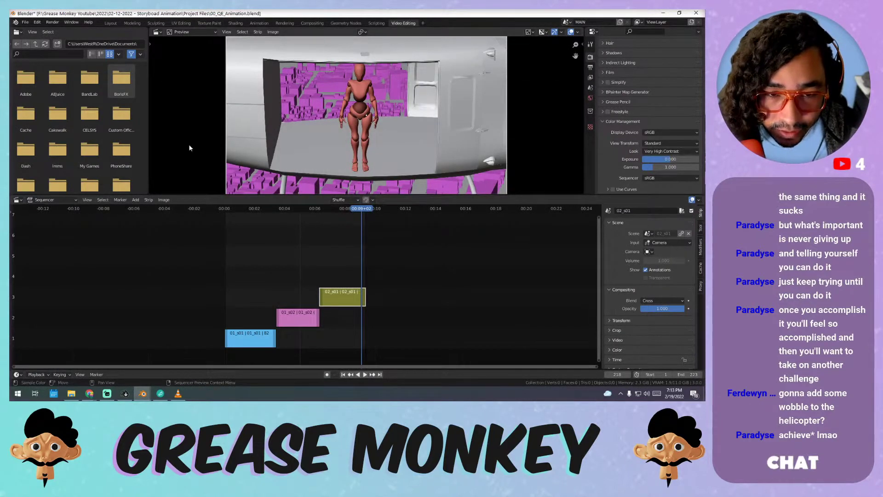
- Return to the 02_QE_Look Down.blend window, save the file and close that window
mouse_move(145, 399)
click(163, 367)
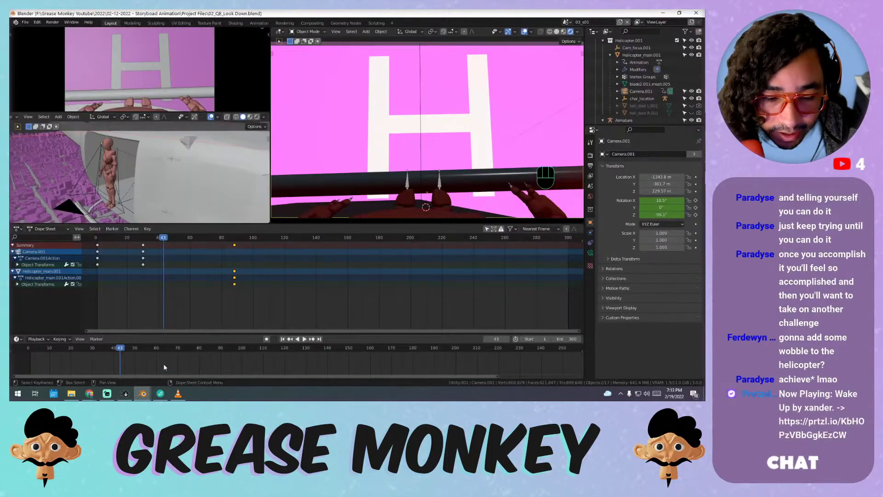
key(ctrl+s)
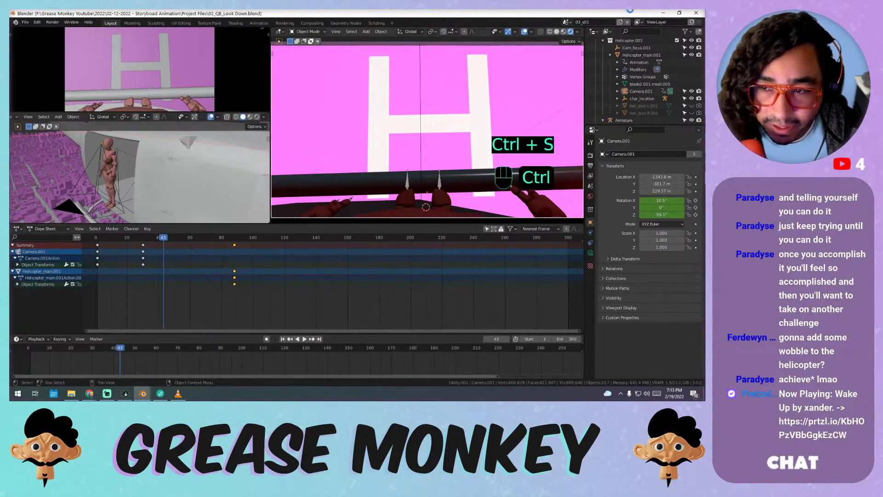
click(696, 13)
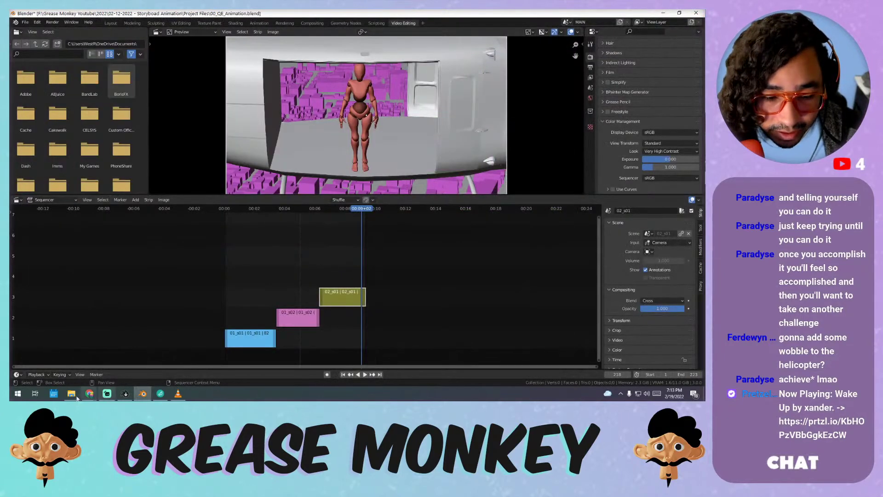
- In File Explorer, open the Project Files folder and rename 02_QE_Look Down.blend to 03_QE_Look Down.blend
click(75, 396)
click(257, 77)
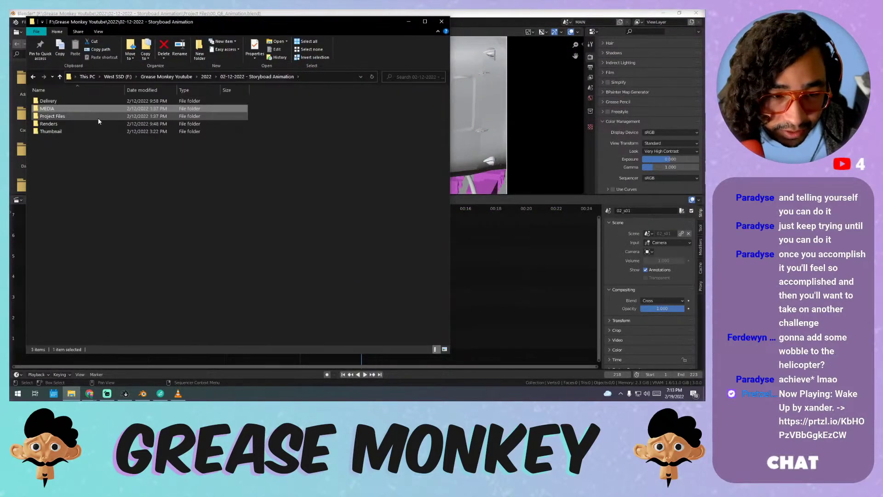
double_click(98, 118)
click(99, 162)
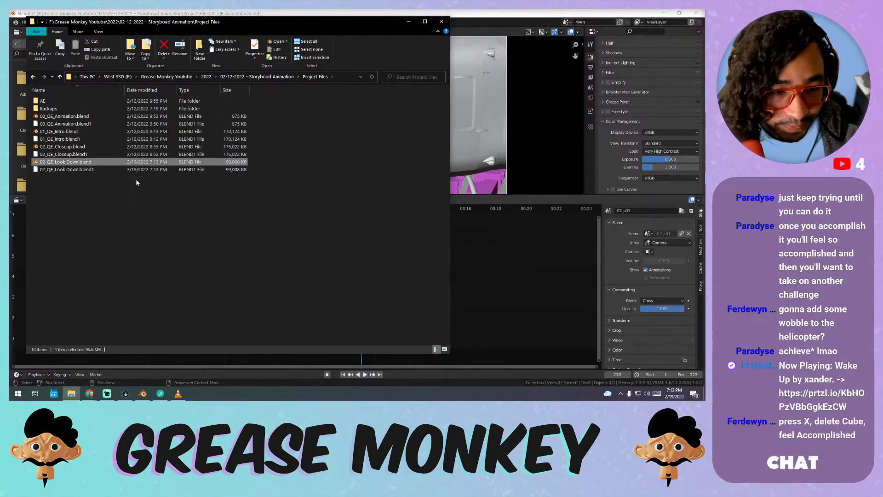
key(Home)
key(Delete)
key(Delete)
text(03)
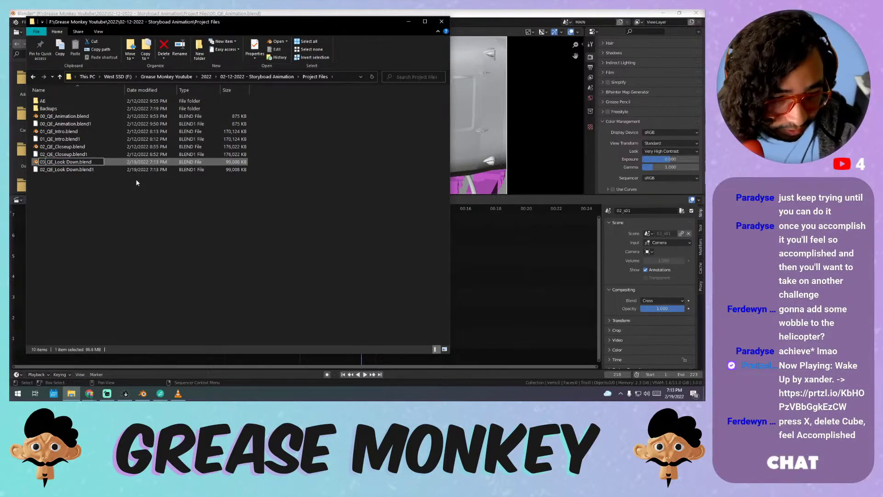
key(Return)
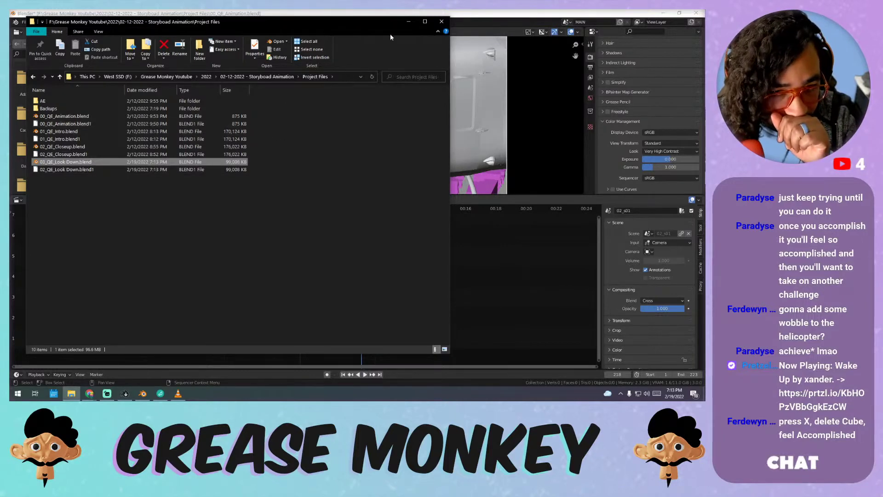
- Open 03_QE_Look Down.blend and switch the large camera viewport to Rendered shading
double_click(89, 165)
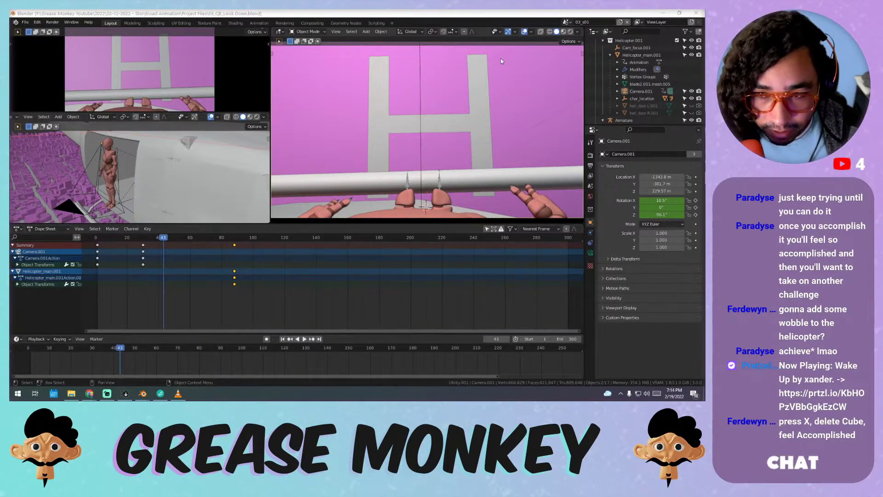
click(444, 85)
key(z)
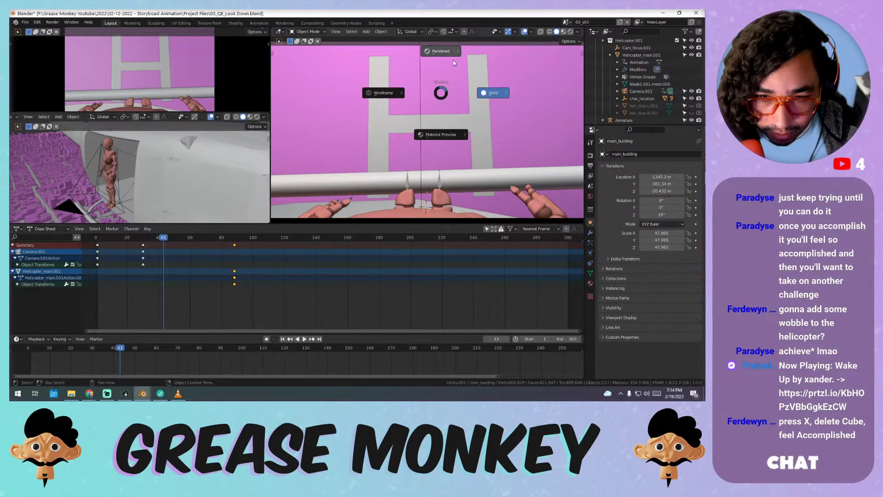
key(8)
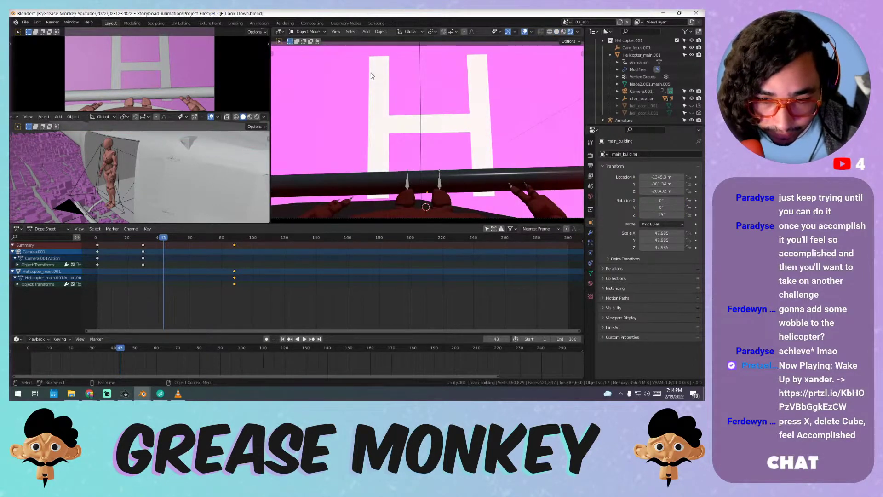
- Play the look-down shot up to frame 100, set the scene's end frame to 100 and save the file
click(46, 348)
key(space)
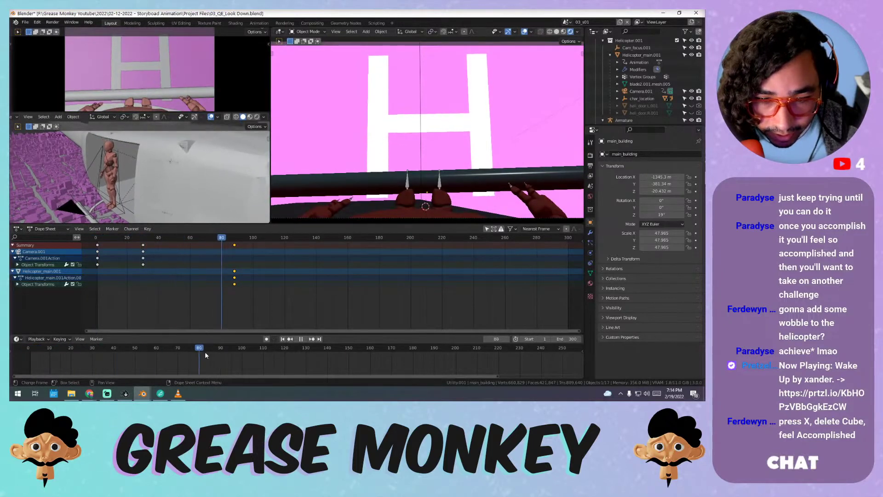
key(space)
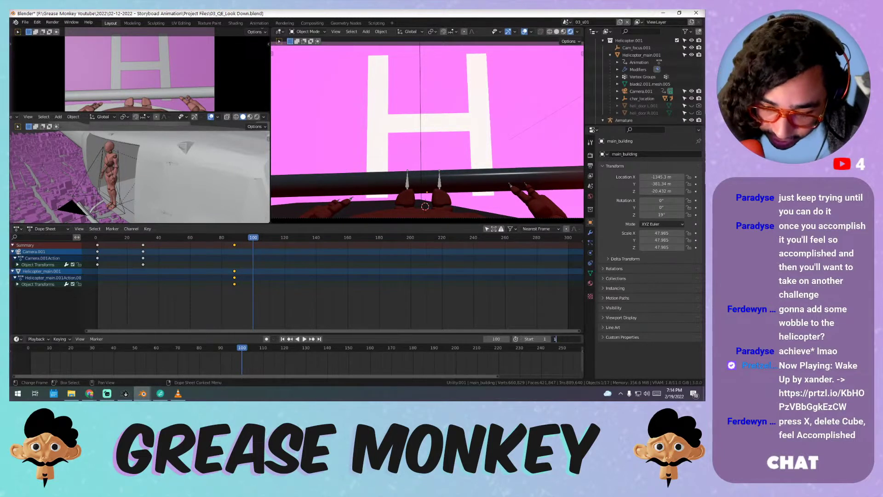
text(00)
key(Return)
key(Home)
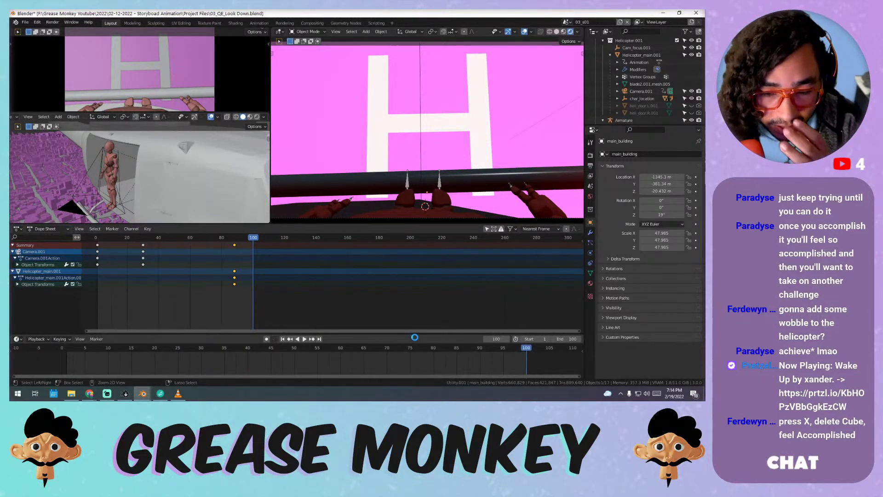
key(ctrl+s)
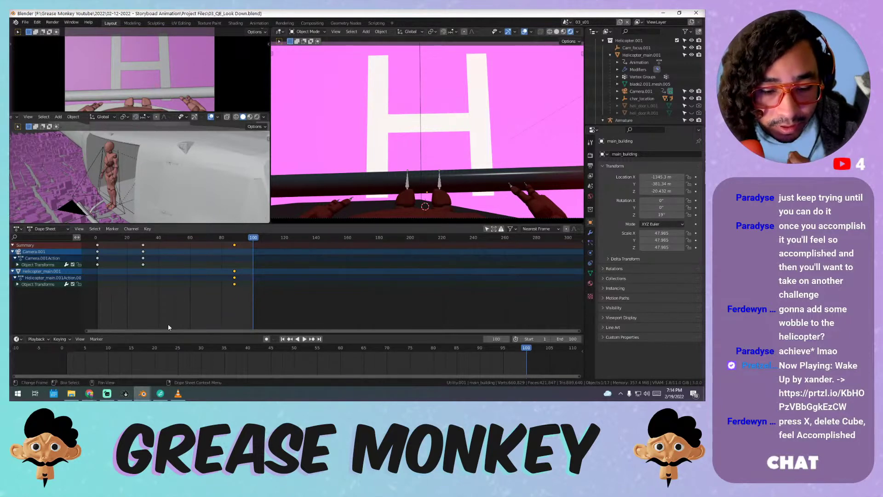
- Switch to the 00_QE_Animation.blend window and browse into 03_QE_Look Down.blend for linking its data
click(177, 398)
click(178, 397)
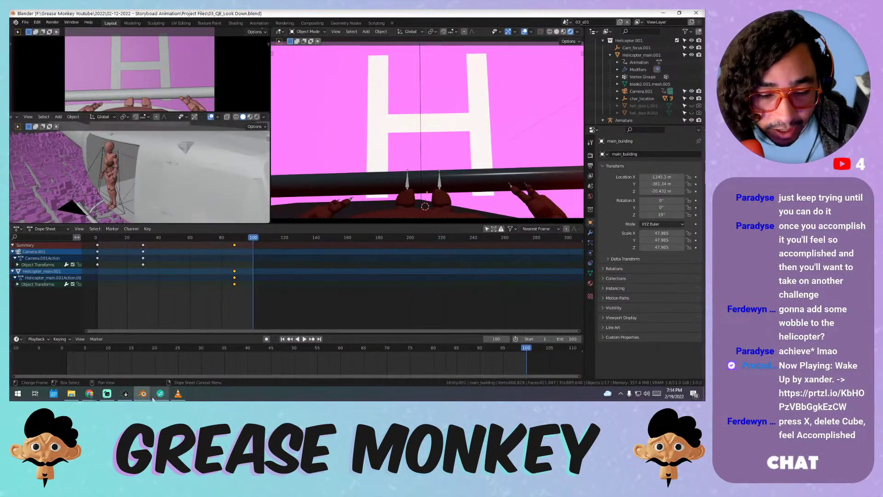
mouse_move(143, 394)
click(104, 371)
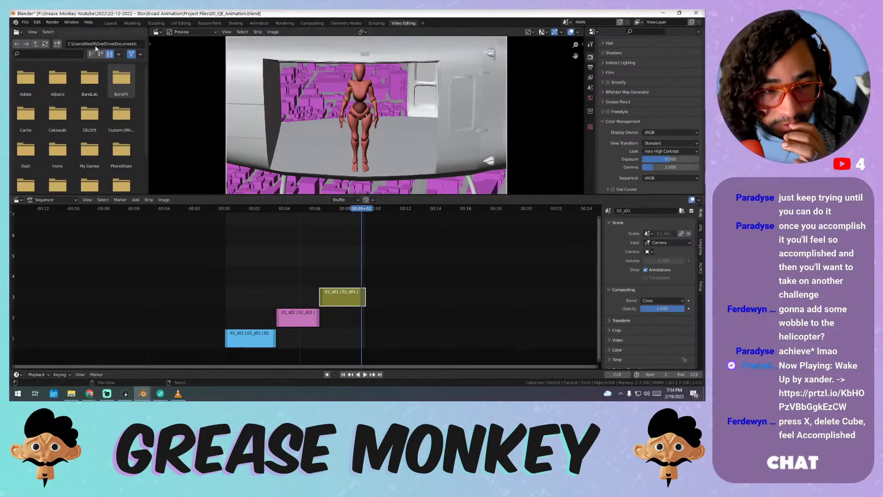
click(26, 22)
click(51, 97)
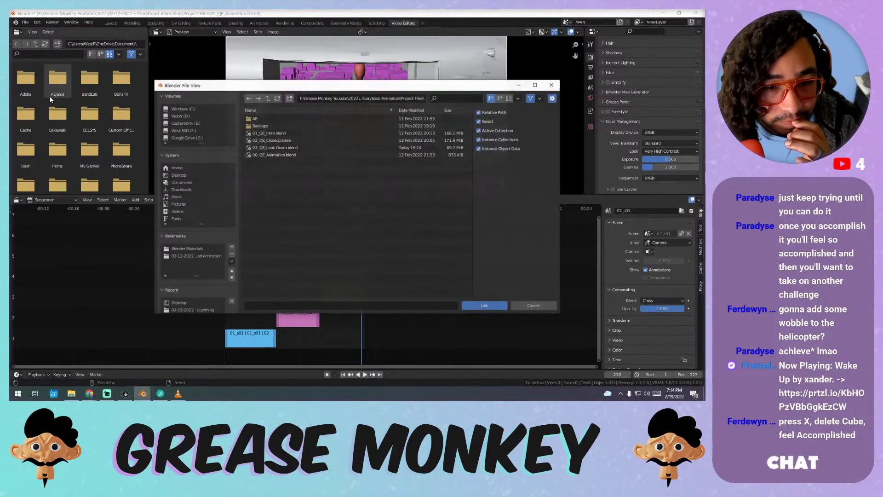
double_click(295, 147)
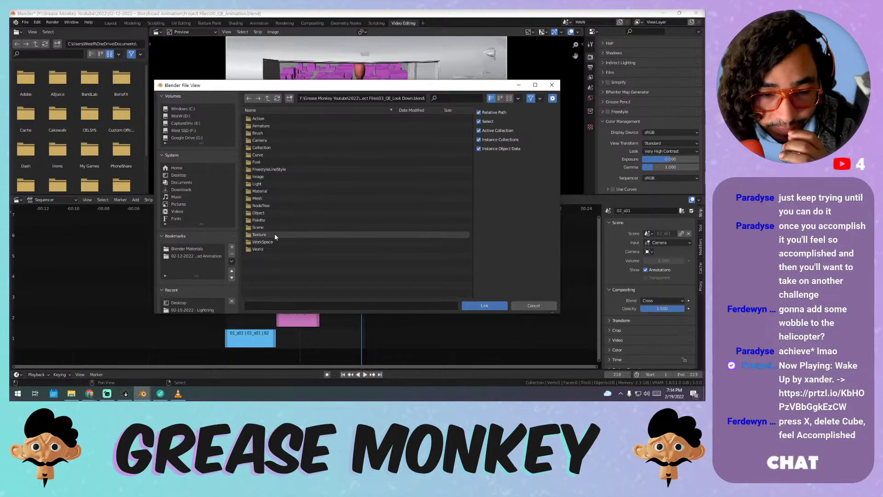
double_click(276, 220)
click(267, 98)
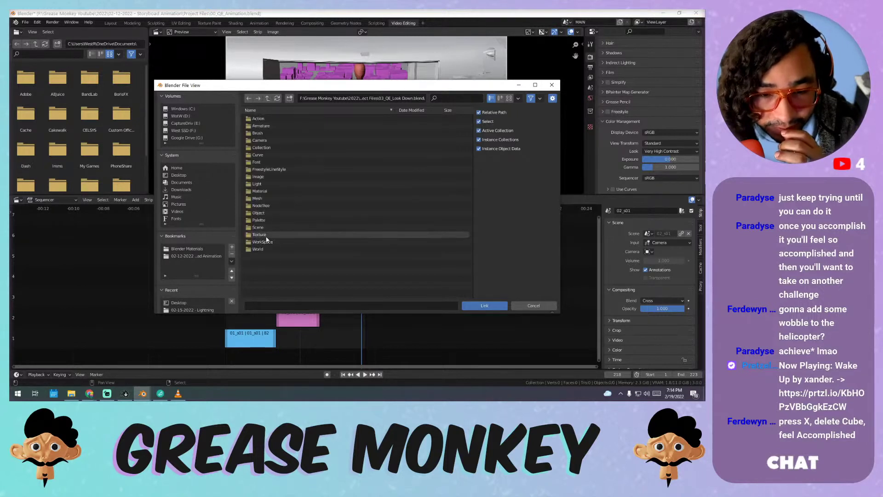
double_click(276, 236)
click(267, 98)
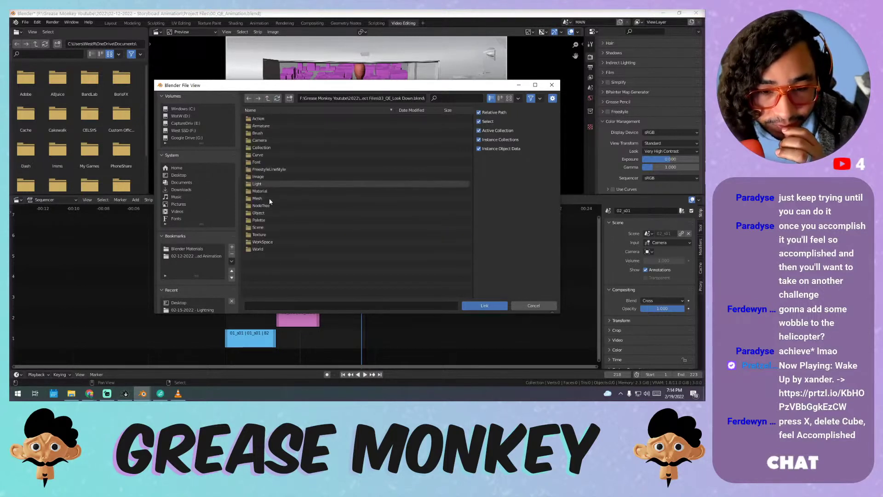
- Link the scene 03_s01 from 03_QE_Look Down.blend's Scene data into the storyboard edit
double_click(272, 228)
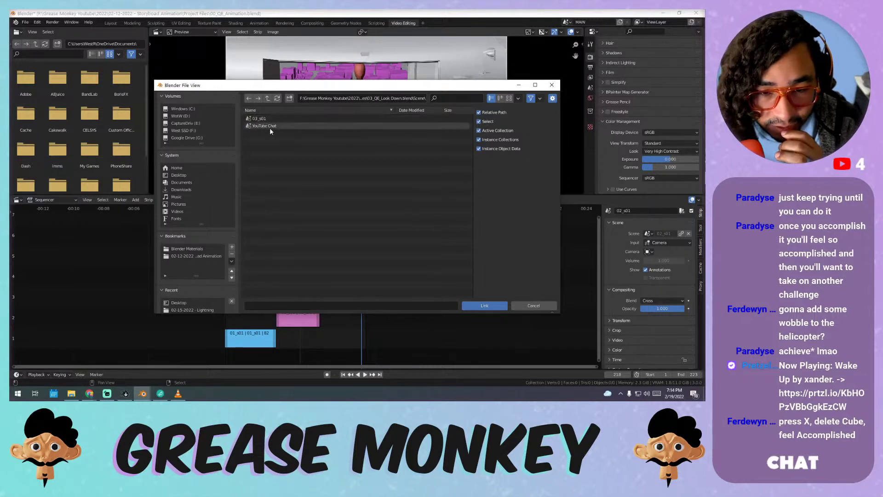
click(264, 119)
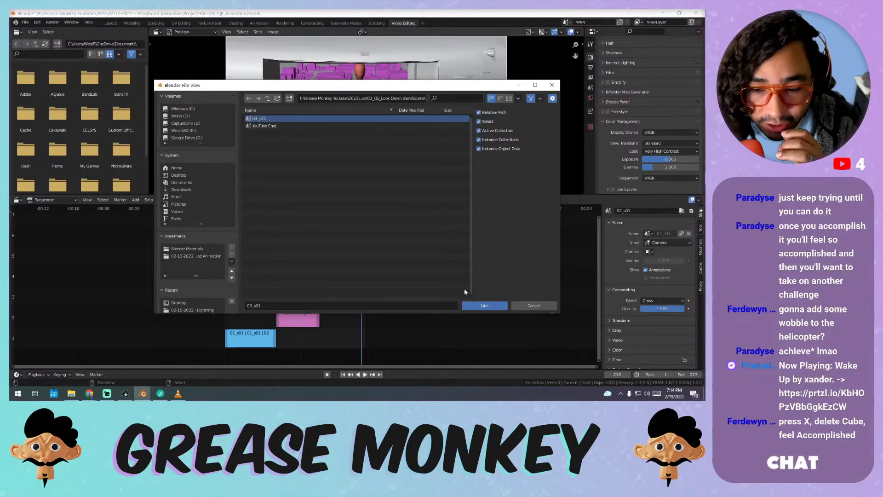
click(465, 305)
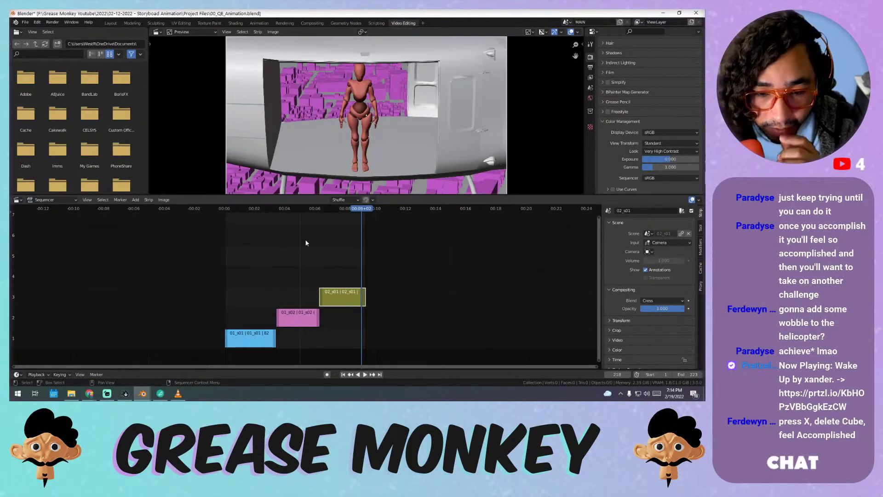
- Add a scene strip for 03_s01 on channel 4 at the current frame and extend the edit's end frame to 338
key(shift+a)
mouse_move(314, 237)
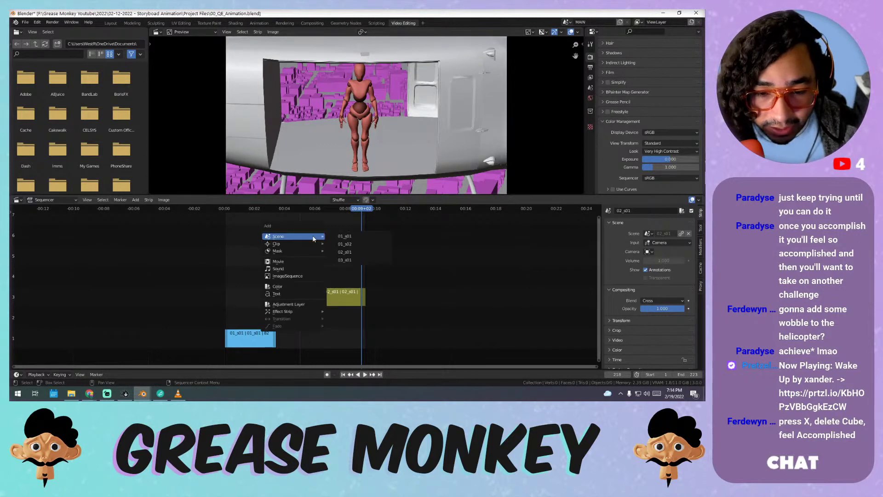
click(356, 261)
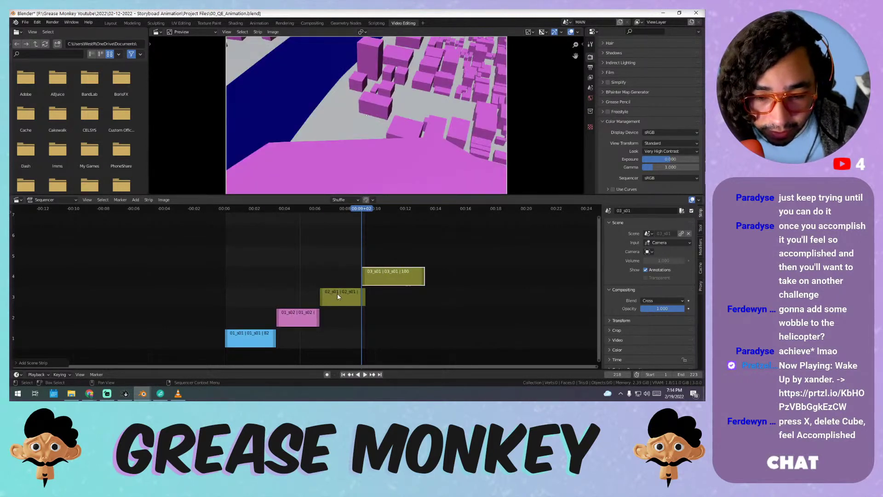
click(338, 296)
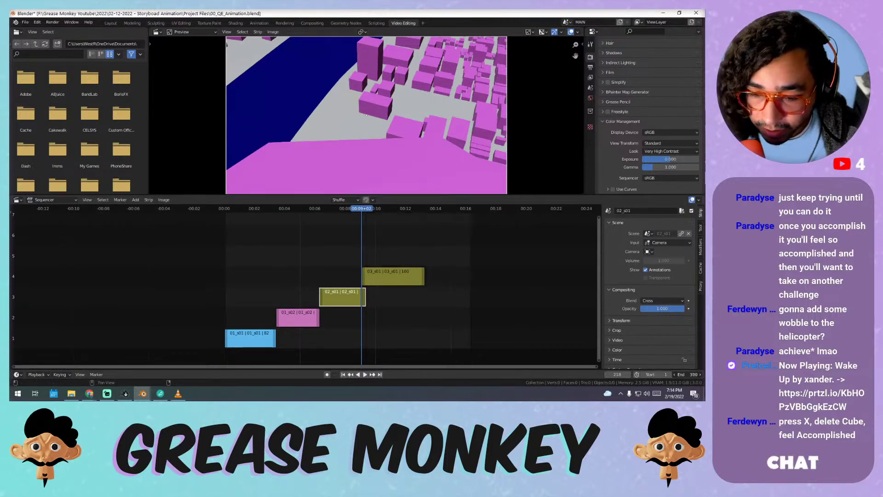
- Play and scrub across the cut from 02_s01 to 03_s01, and trim the 03_s01 strip's end to about frame 269
click(347, 209)
key(space)
drag(347, 212, 391, 224)
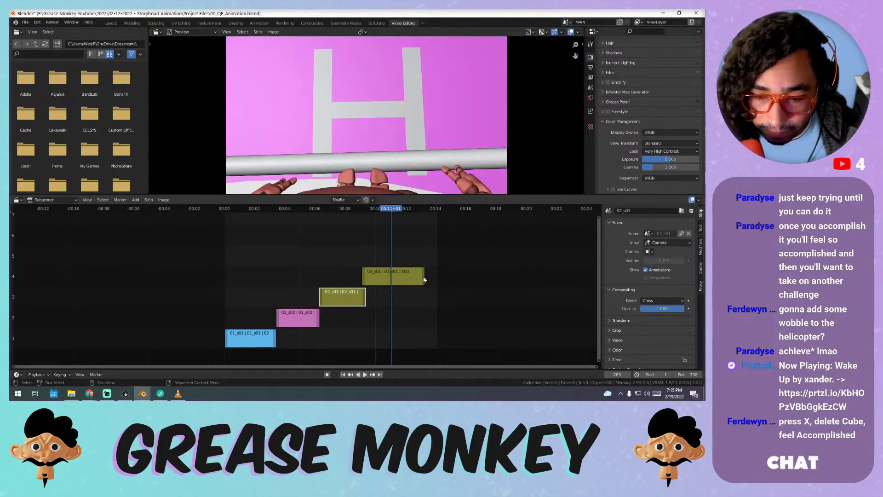
drag(424, 279, 394, 276)
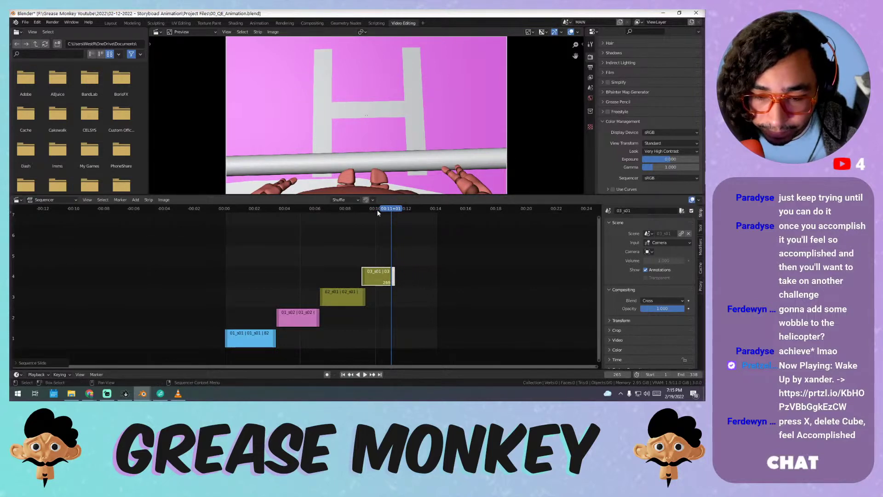
- Play the whole edit from the beginning and replay the cut from 02_s01 into the look-down shot
drag(391, 212, 220, 213)
key(space)
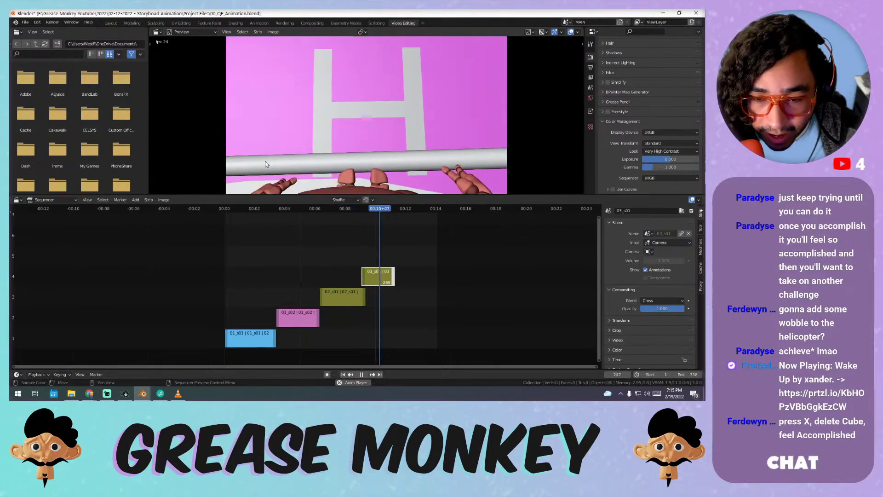
click(350, 213)
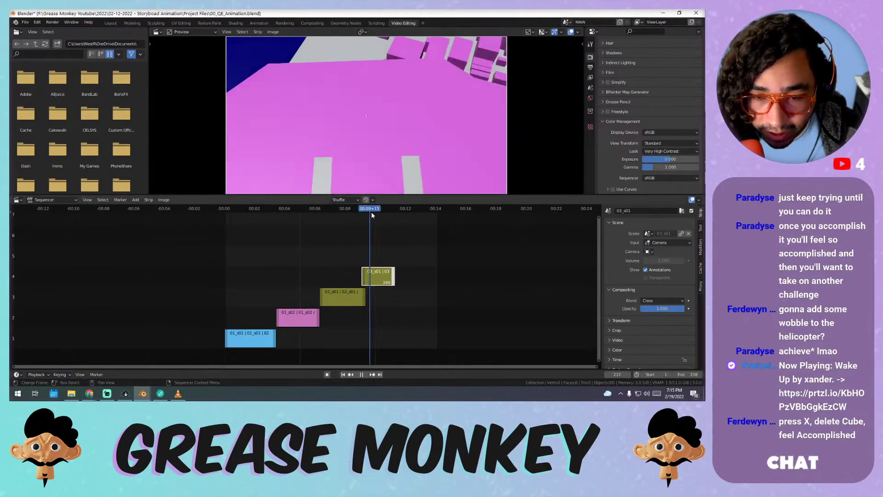
click(356, 211)
mouse_move(366, 213)
mouse_down()
mouse_move(378, 214)
mouse_move(359, 215)
mouse_up()
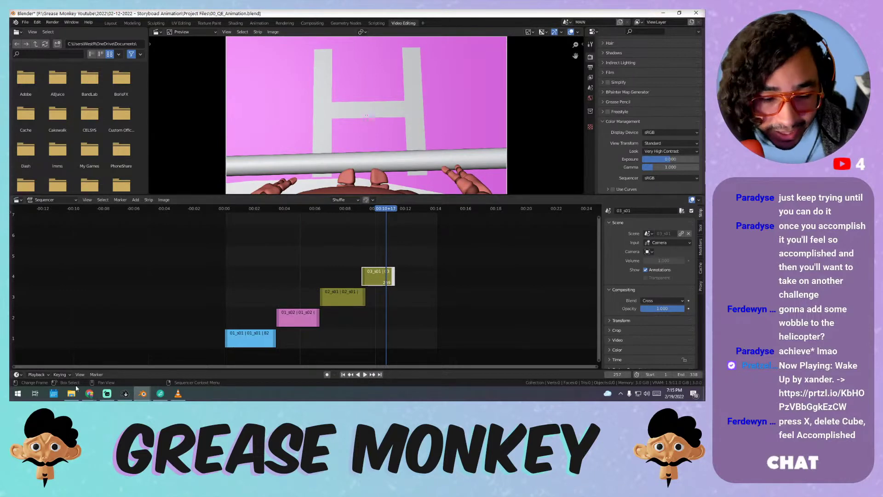
- In the 03_QE_Look Down.blend window, change the Dope Sheet to the Graph Editor and frame Camera.001's animation curves
mouse_move(144, 393)
click(177, 368)
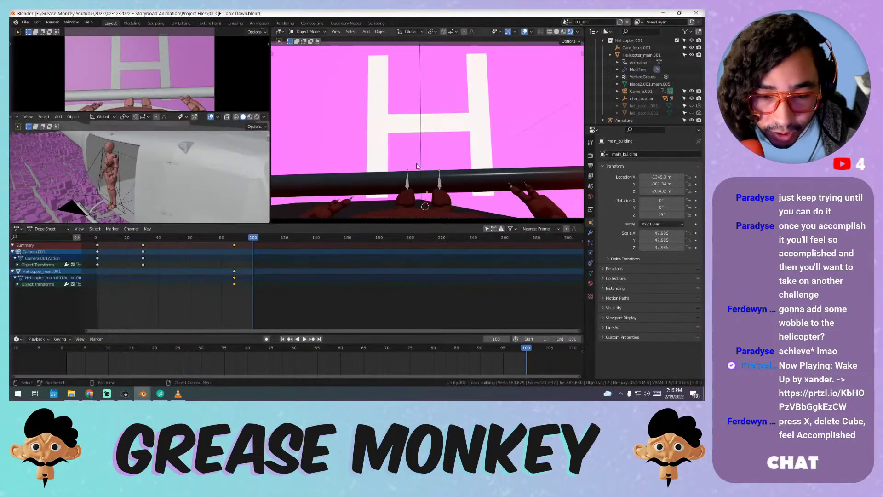
click(17, 229)
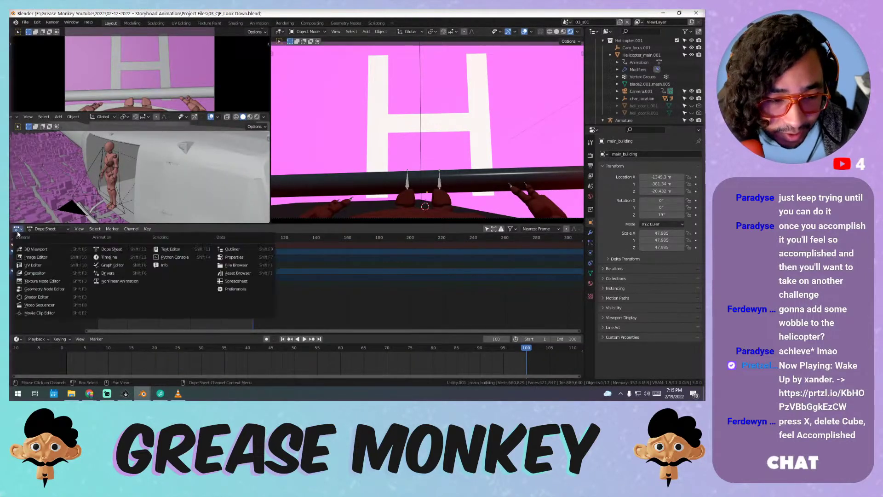
click(123, 267)
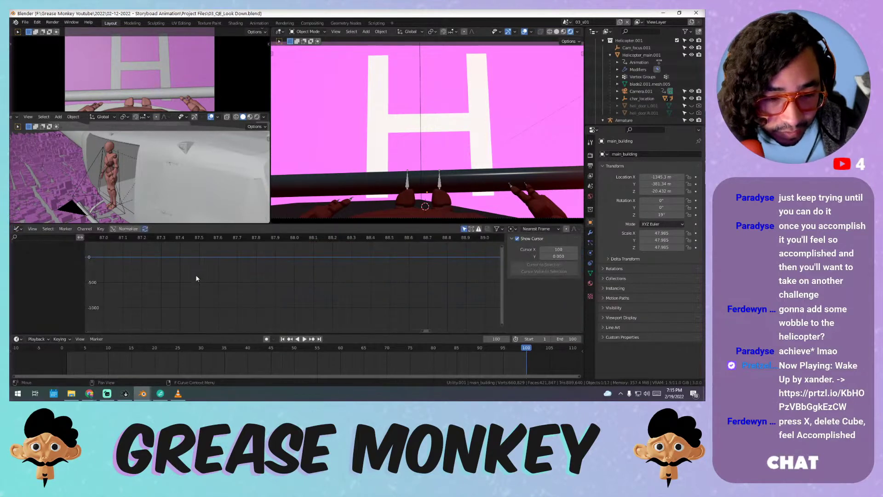
scroll(648, 78, down, 2)
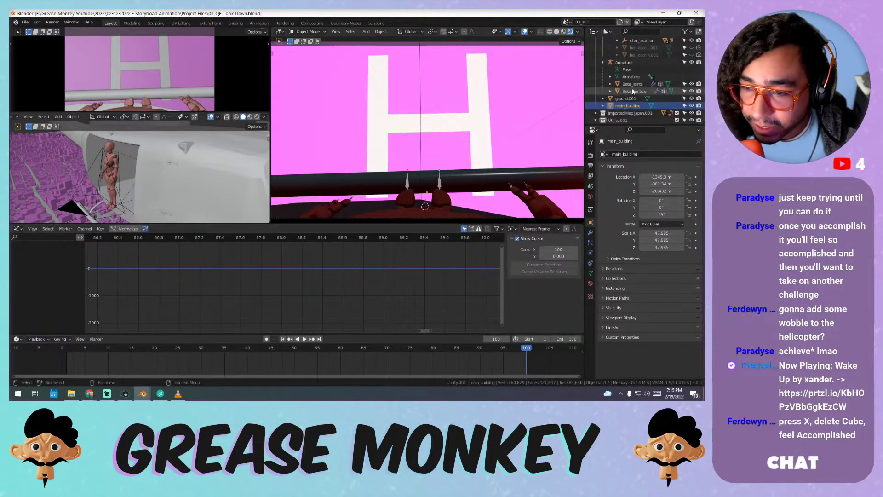
click(647, 79)
key(Home)
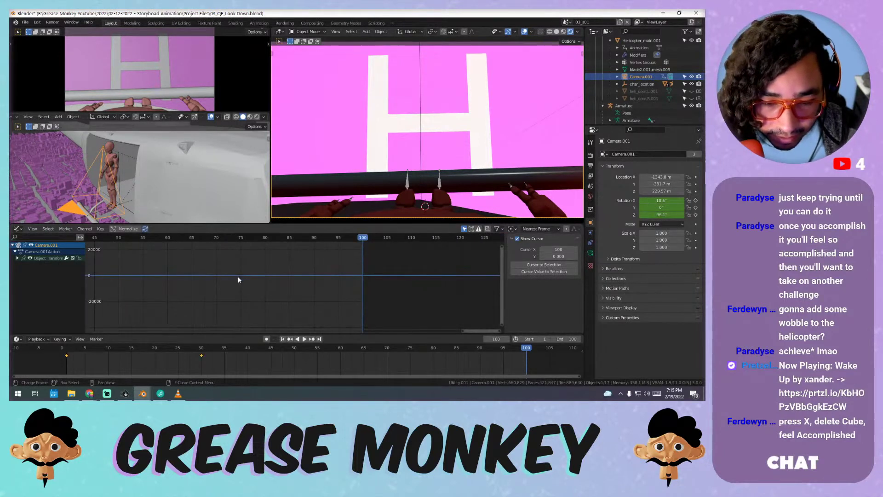
key(Home)
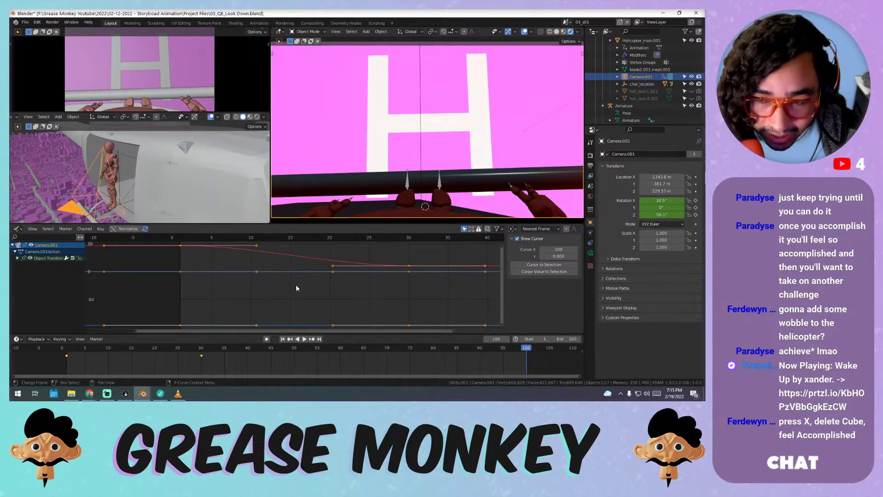
key(n)
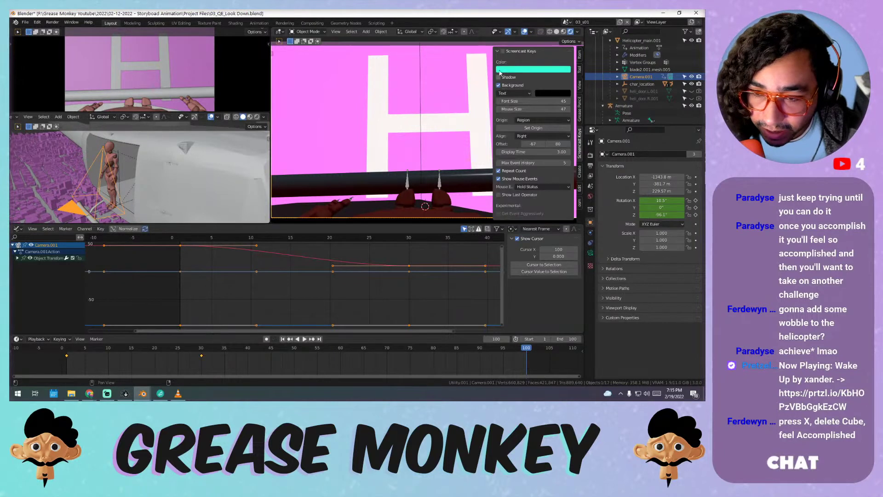
key(n)
scroll(361, 280, down, 20)
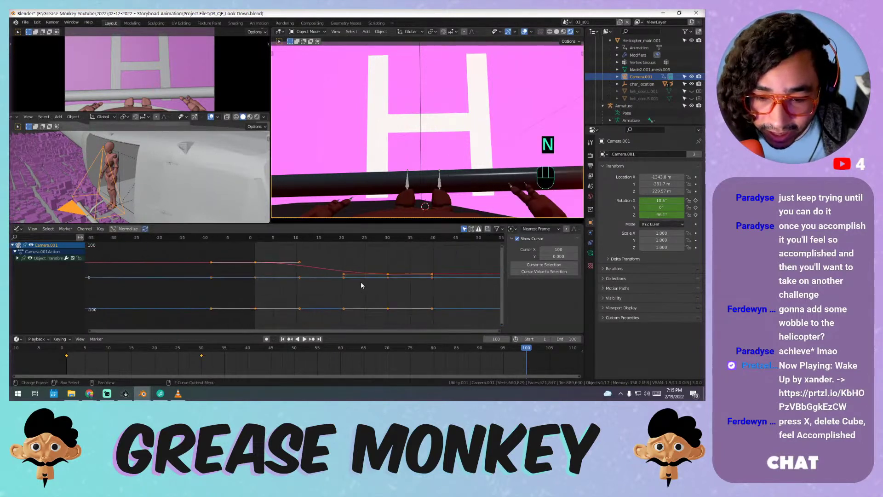
middle_drag(383, 264, 151, 275)
scroll(340, 267, down, 7)
scroll(340, 270, down, 10)
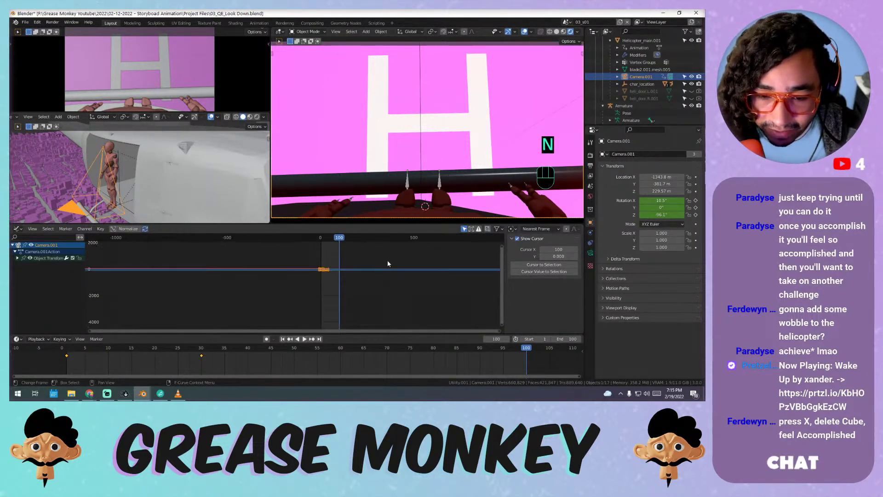
key(a)
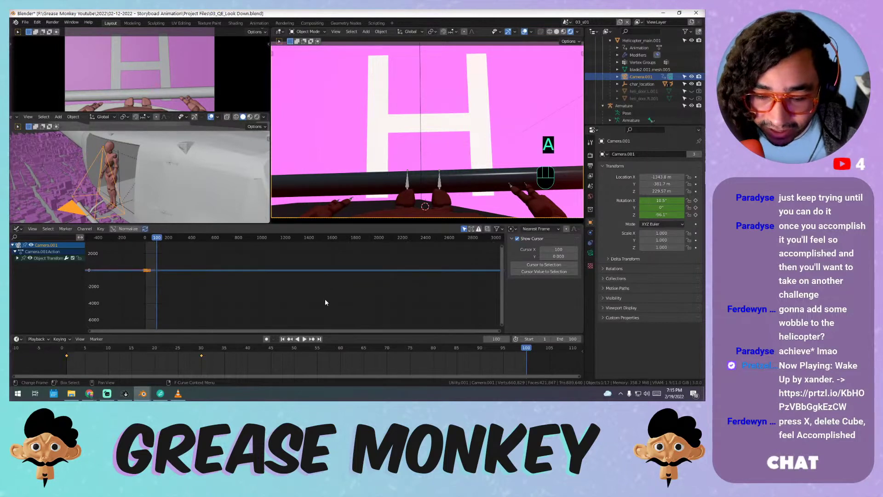
key(KP_Decimal)
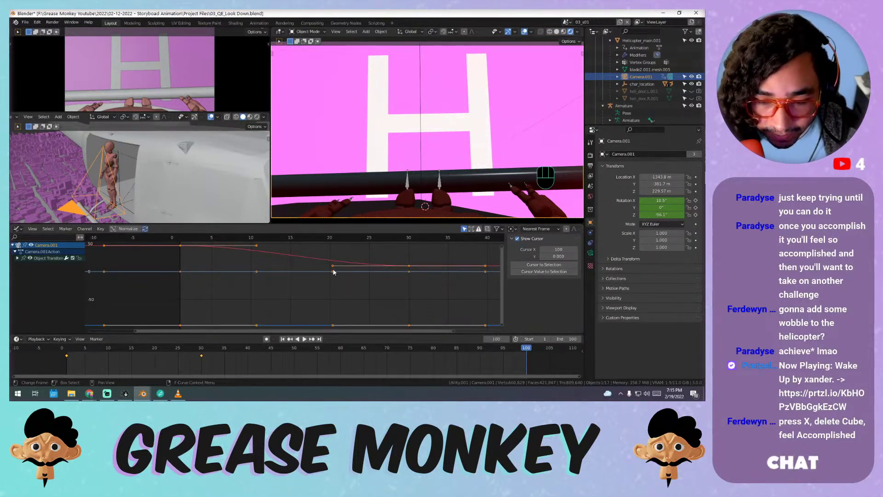
- Enlarge the Graph Editor and expand Camera.001's Object Transforms channels to reach the X Euler Rotation curve
drag(354, 225, 367, 178)
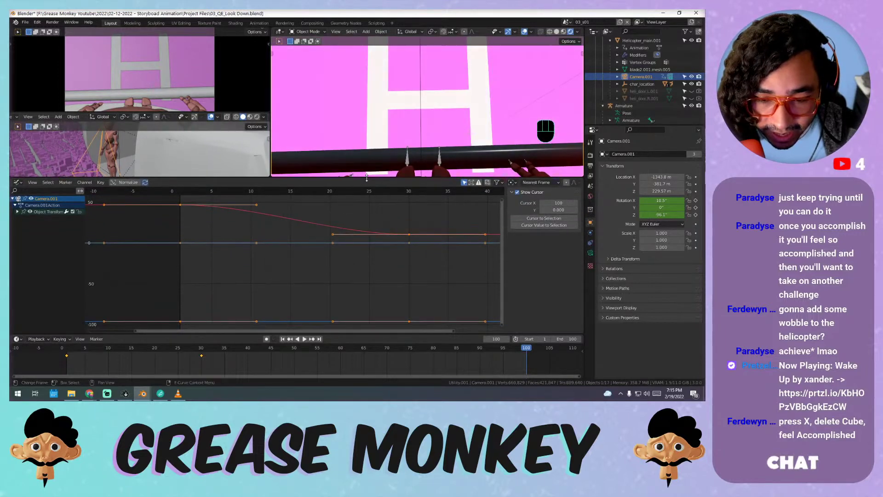
click(18, 211)
click(320, 229)
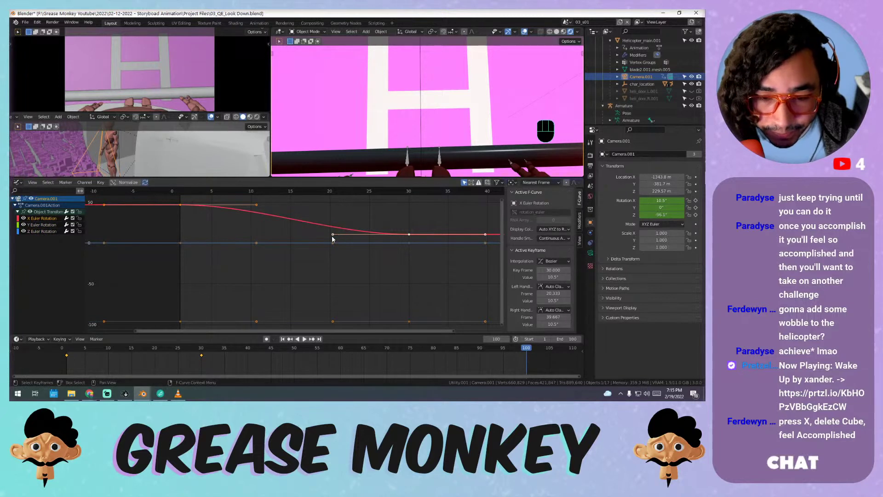
drag(333, 238, 262, 231)
key(ctrl+z)
key(ctrl+z)
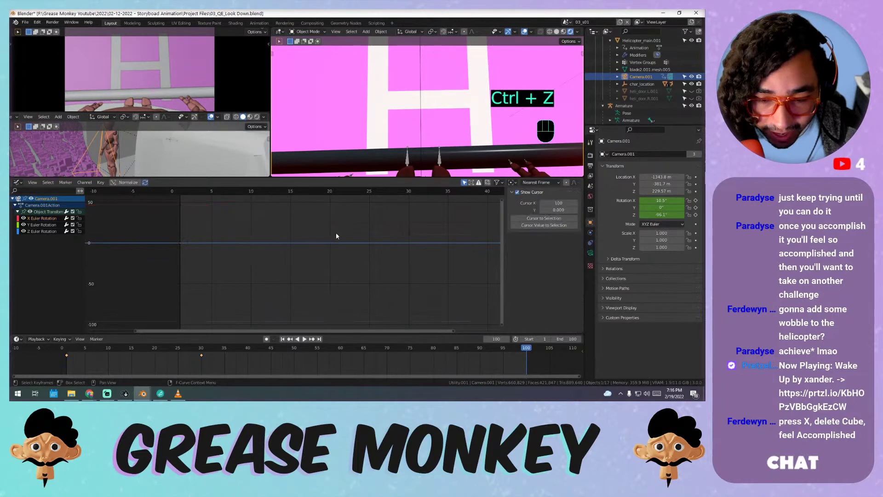
- Stretch the left handle of the X Euler Rotation curve's frame 30 key along X back to about frame 1.6
click(408, 234)
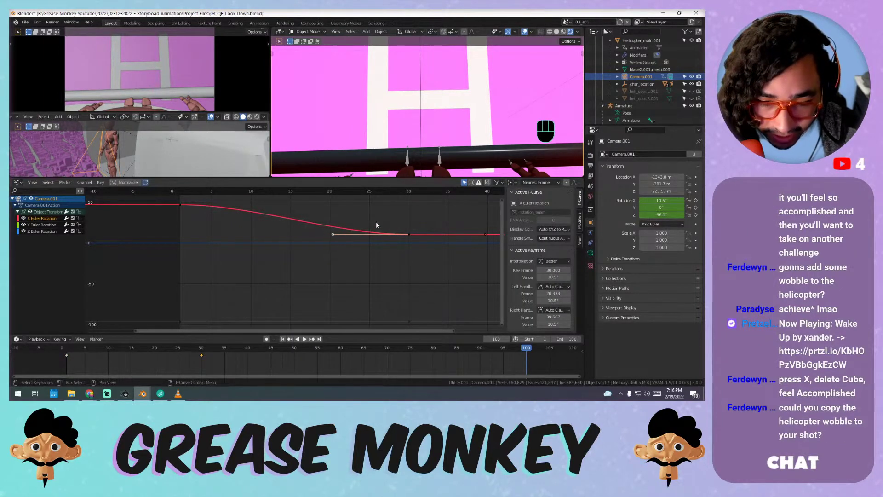
key(g)
key(y)
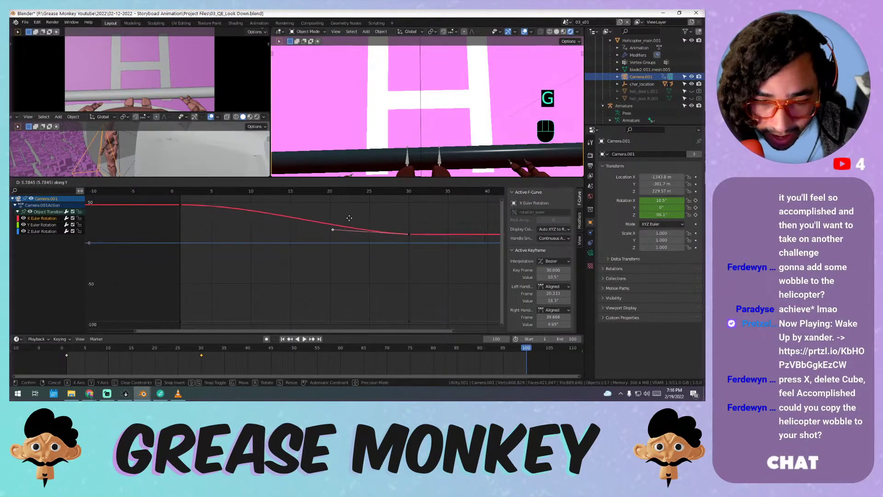
key(x)
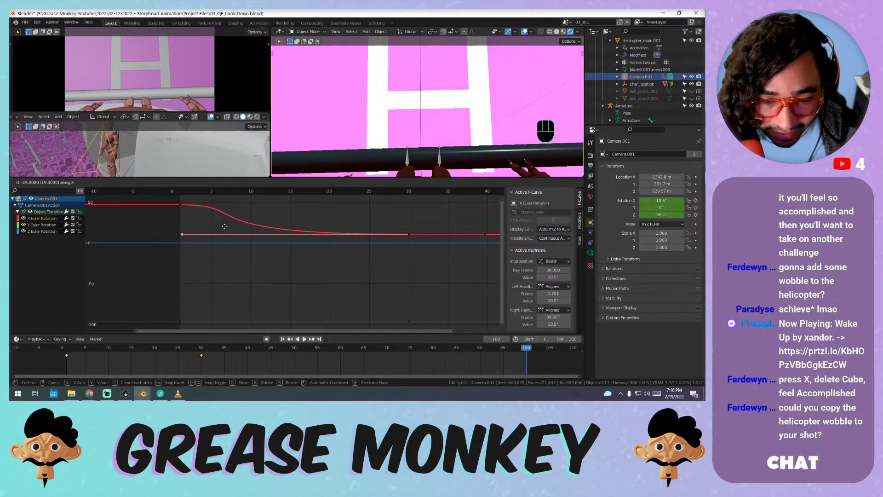
click(228, 229)
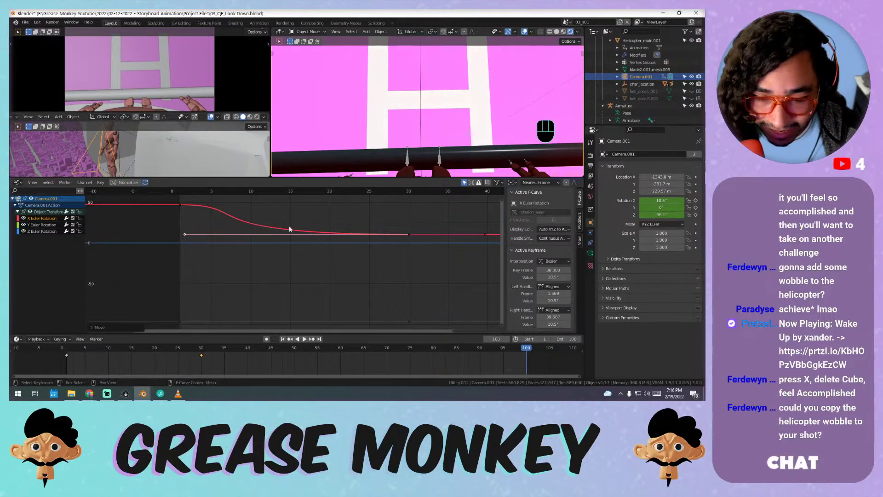
- Play Camera.001's reshaped tilt from frame 1 and save 03_QE_Look Down.blend
click(67, 347)
key(space)
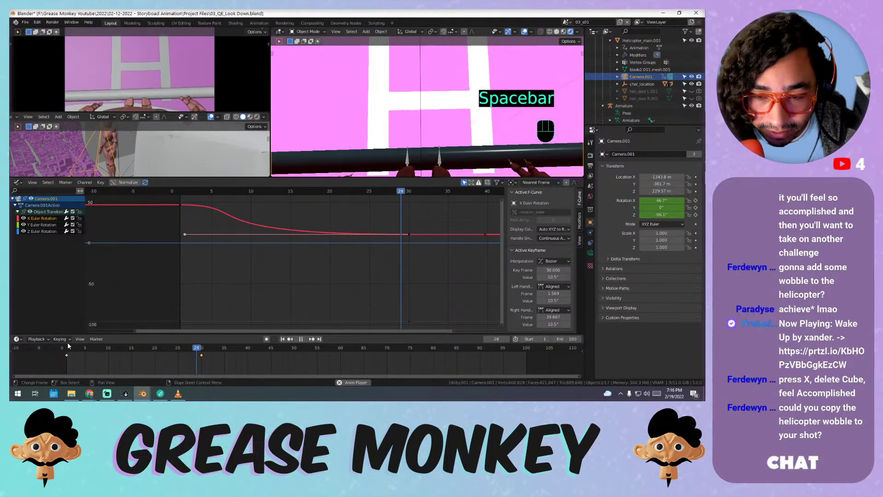
key(space)
key(shift+Left)
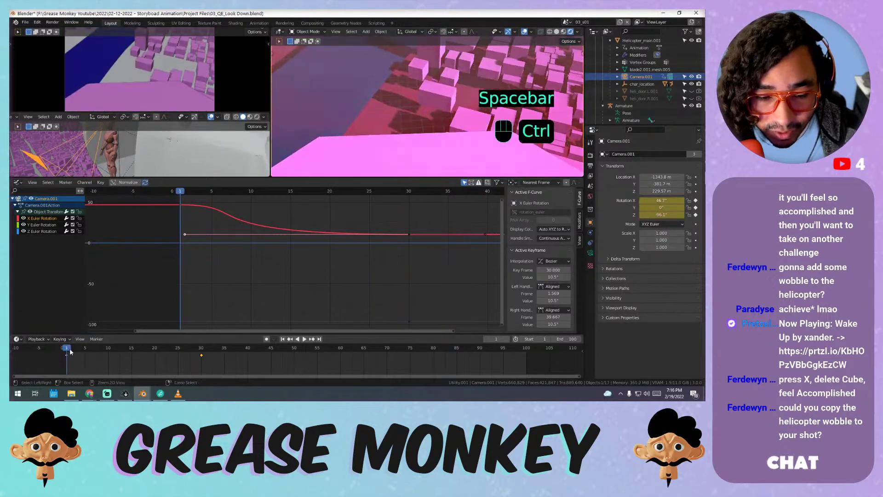
key(ctrl+s)
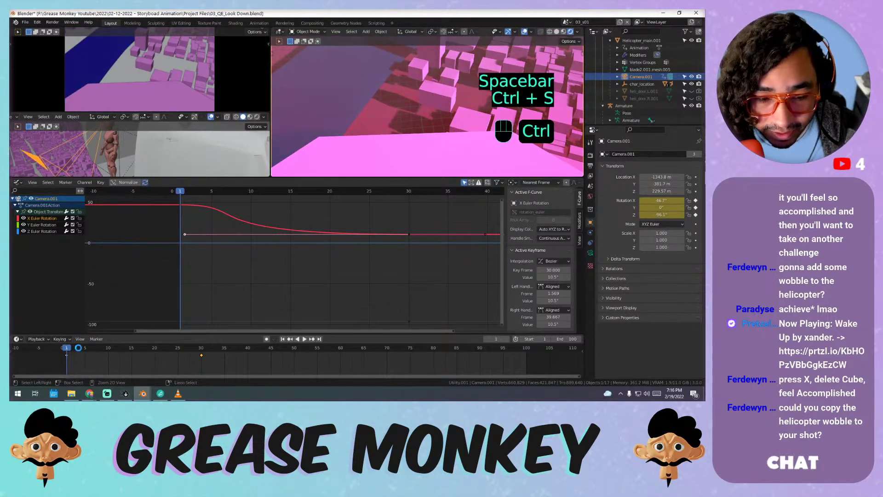
key(ctrl+s)
key(space)
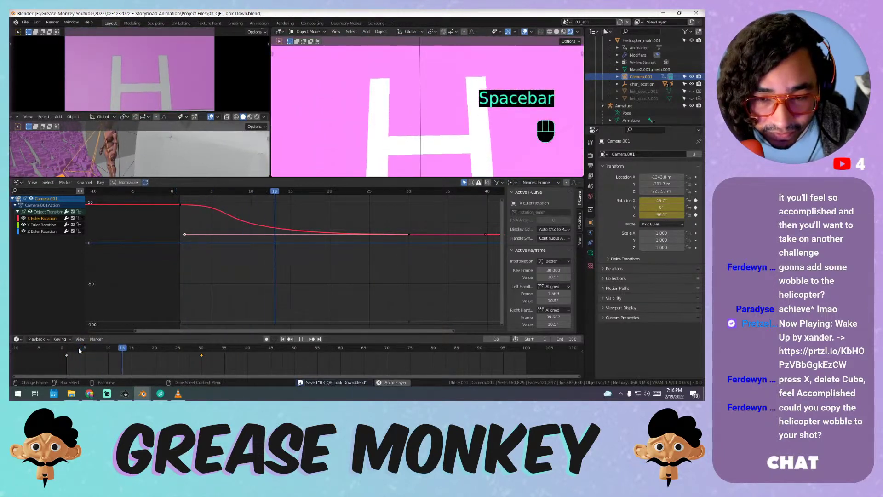
key(space)
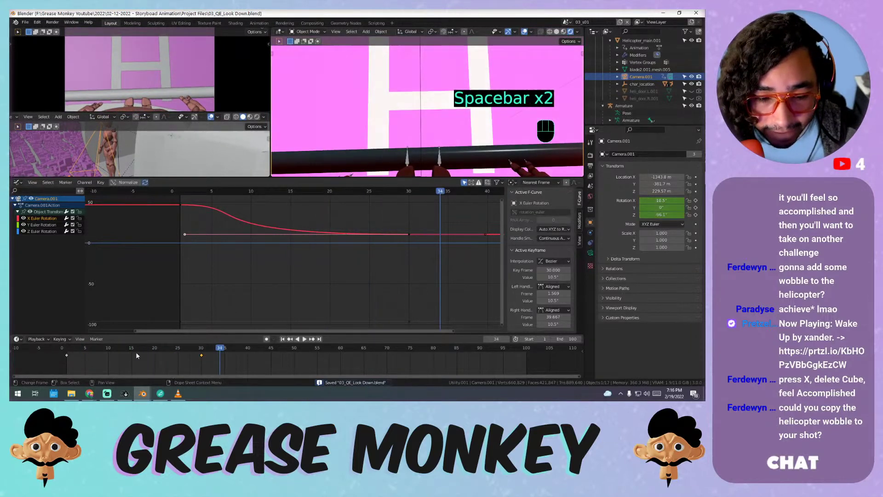
- Switch to the 00_QE_Animation.blend window, change the Properties editor to the Outliner, and reload the linked libraries
mouse_move(143, 392)
click(107, 376)
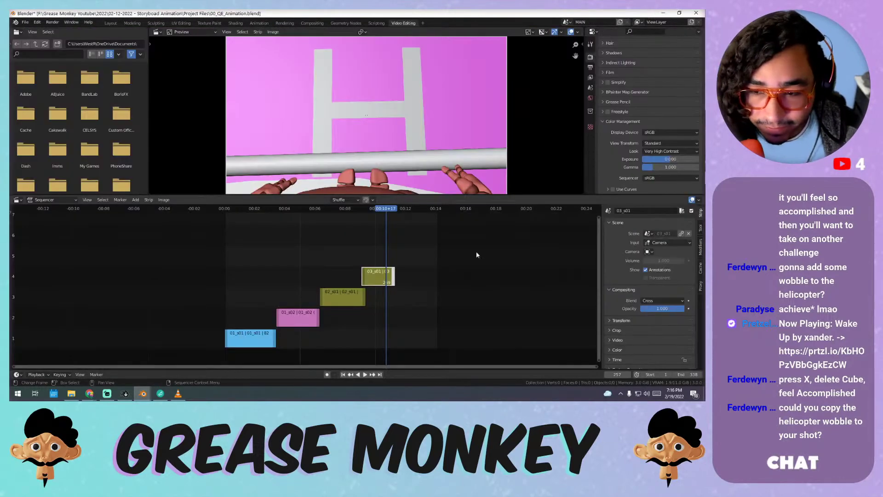
click(594, 32)
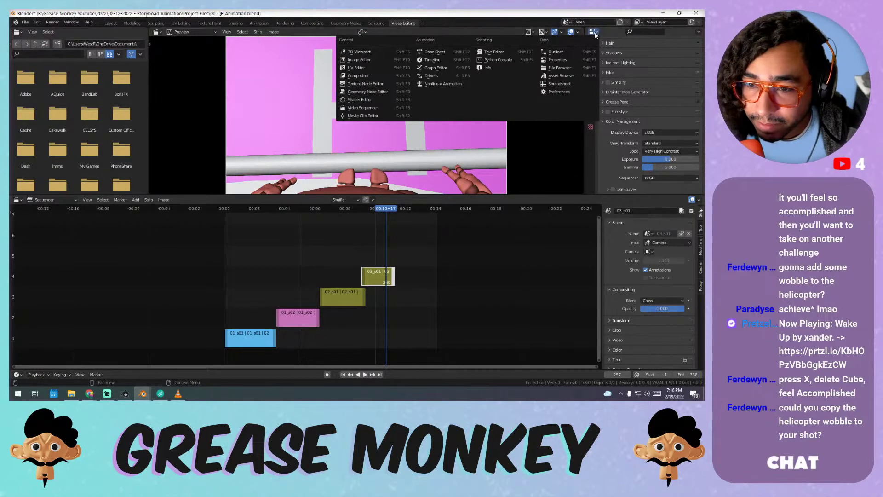
click(572, 51)
scroll(645, 126, down, 2)
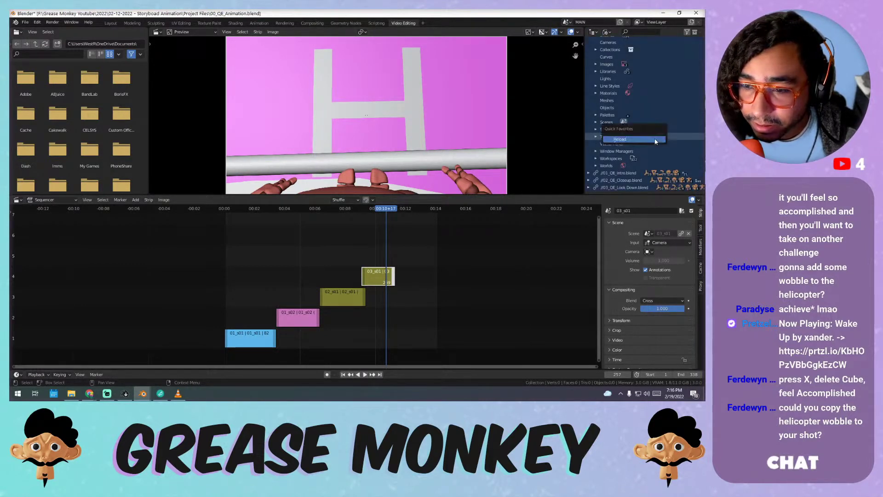
key(q)
click(436, 246)
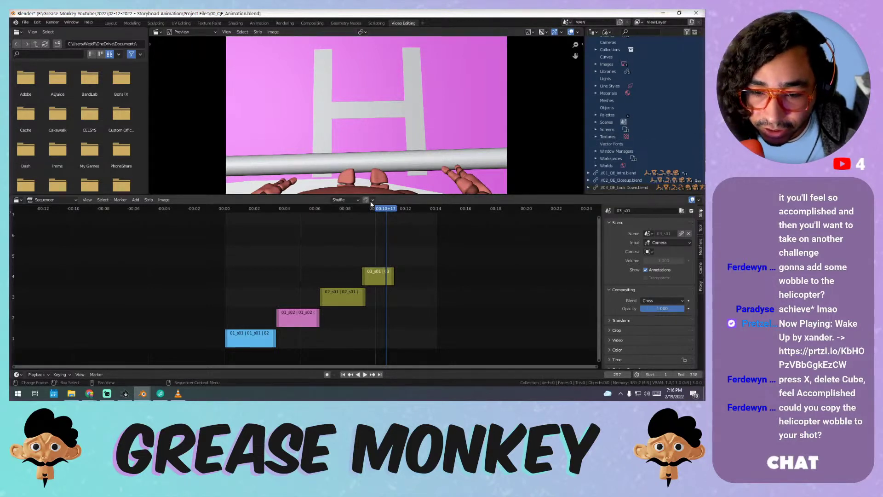
- Play the cut from 02_s01 into 03_s01 repeatedly to examine the speed of the camera tilt
key(shift+ctrl+space)
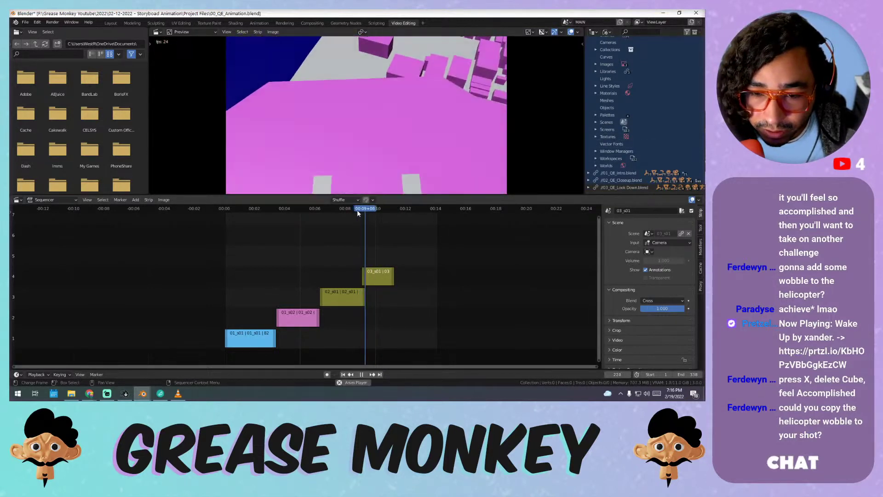
click(358, 210)
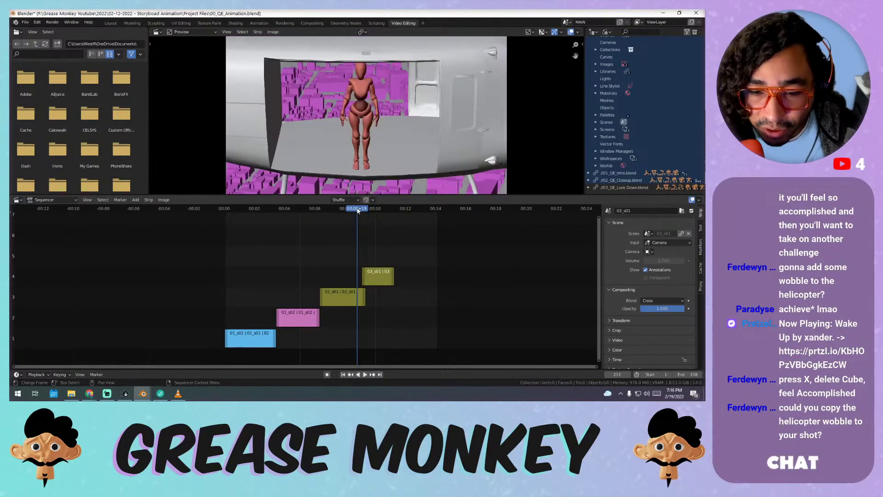
key(space)
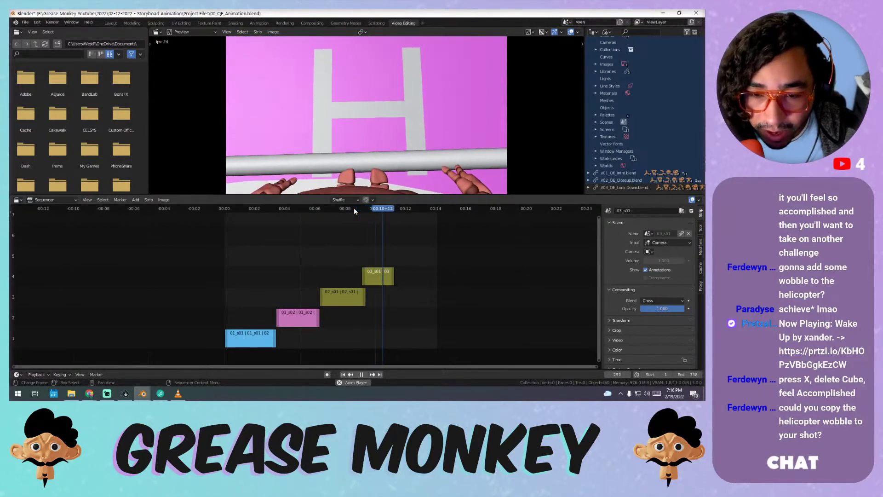
key(space)
mouse_move(355, 208)
mouse_down()
mouse_move(379, 209)
mouse_move(354, 212)
mouse_up()
key(space)
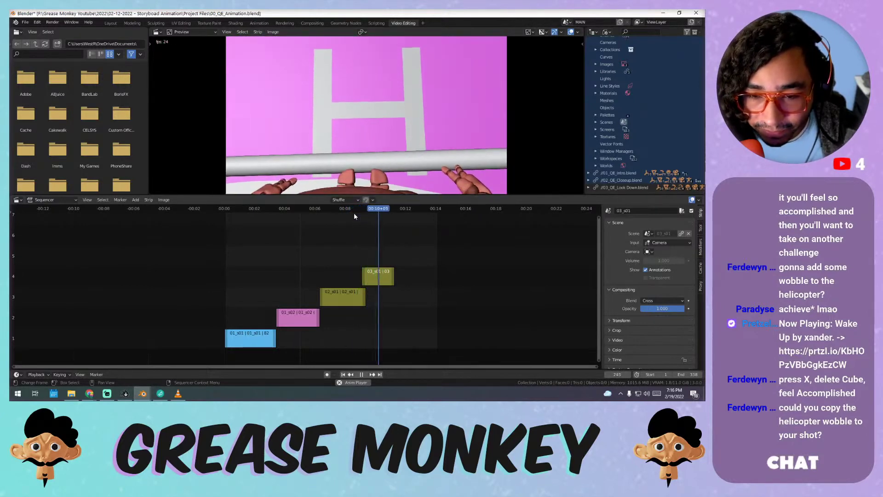
click(347, 211)
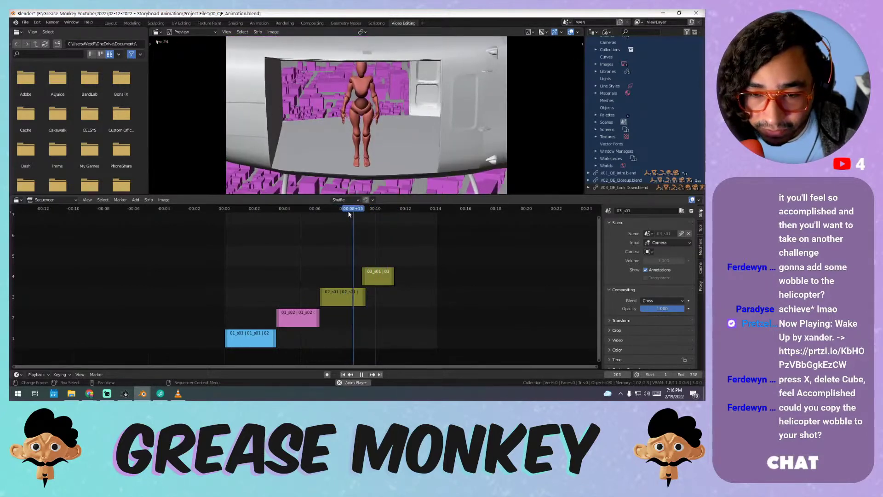
key(space)
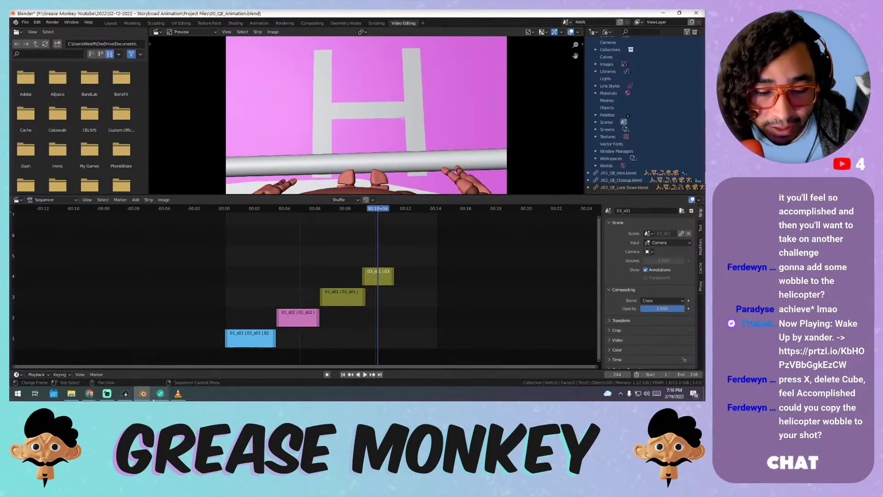
- Switch to the 03_QE_Look Down.blend window and move the X Euler Rotation curve's end key along X to frame 55
mouse_move(147, 397)
click(209, 357)
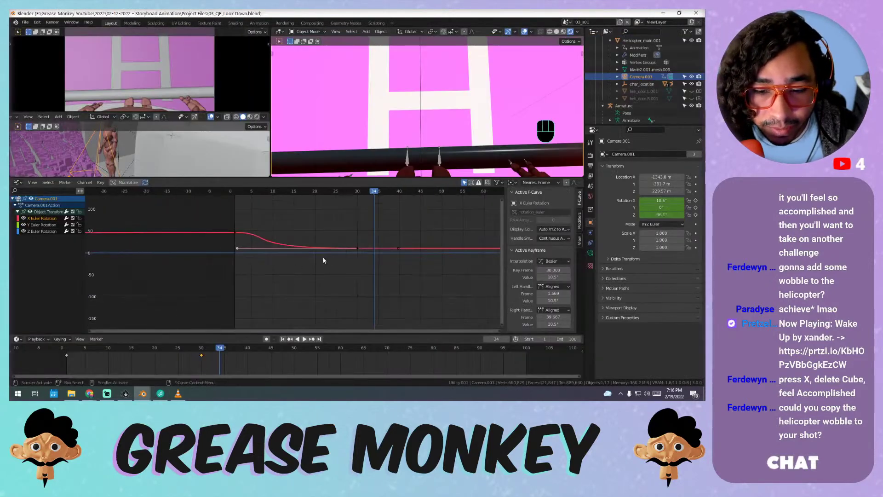
click(358, 248)
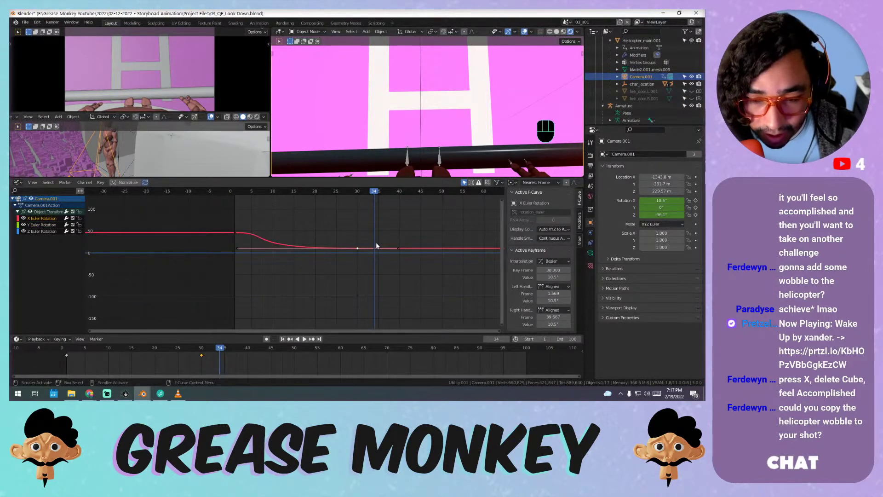
key(g)
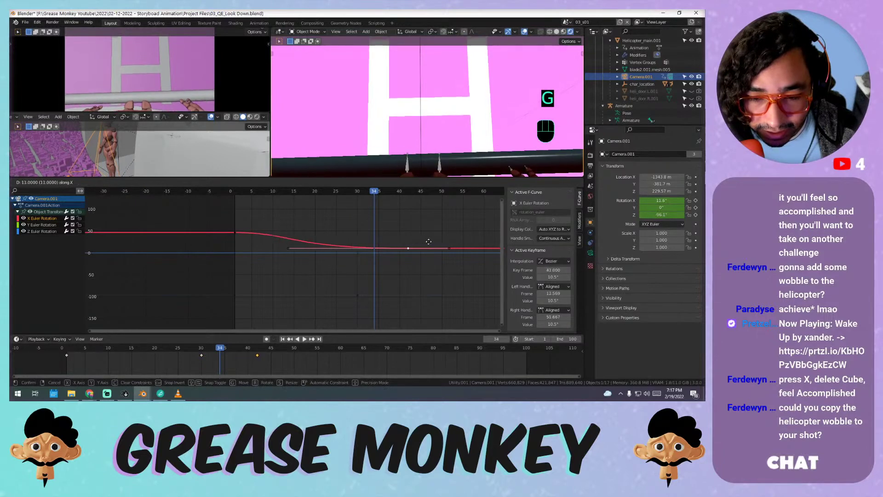
click(482, 242)
- Play the slower tilt from the start, save 03_QE_Look Down.blend, and fit the camera frame in the viewport
drag(295, 189, 208, 195)
key(space)
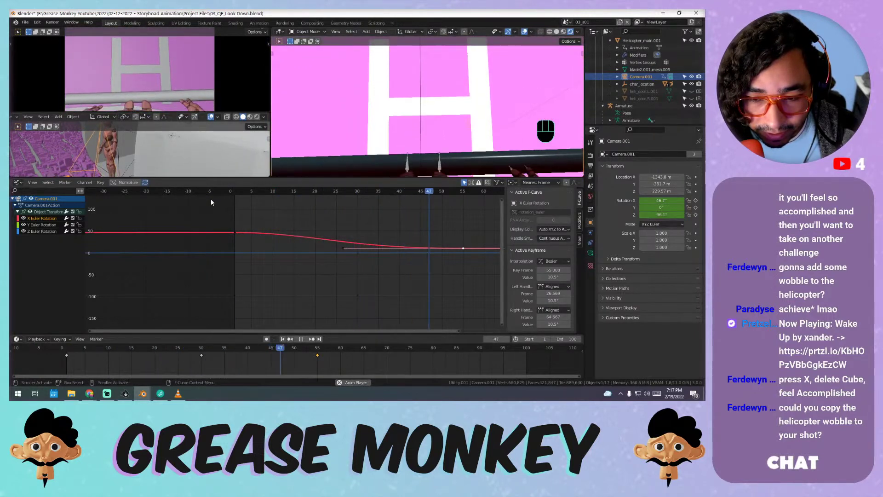
key(space)
key(ctrl+s)
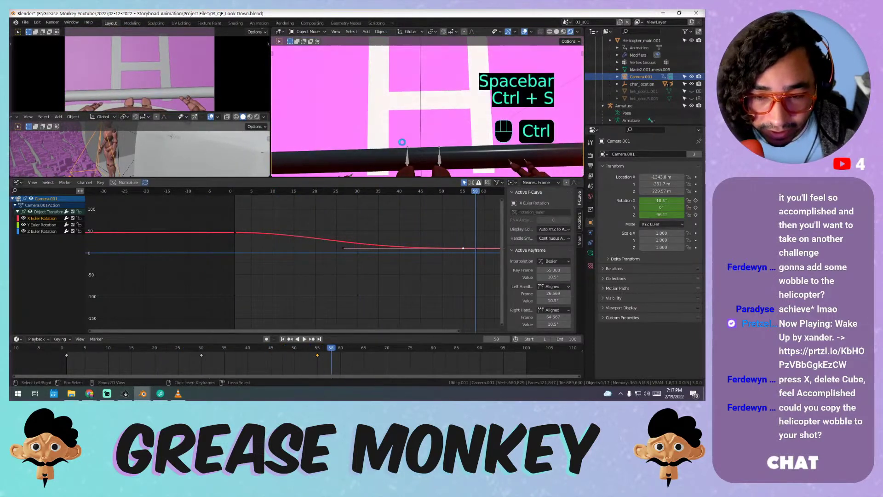
key(Home)
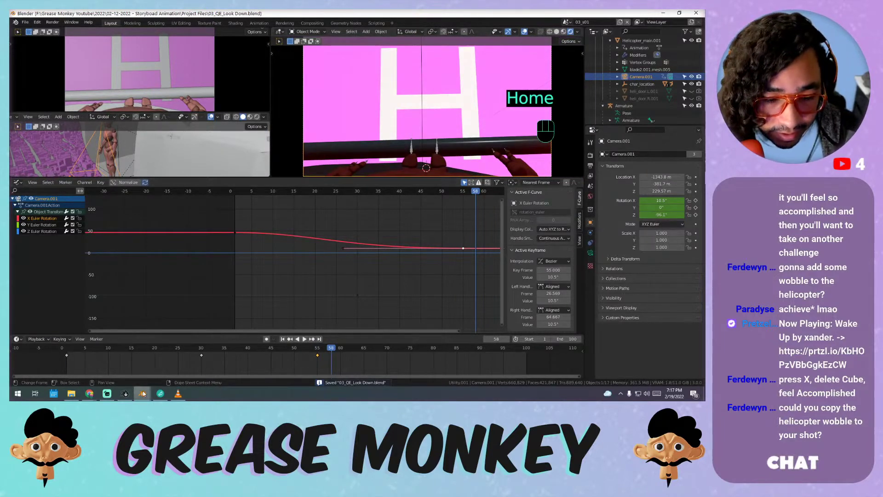
- Return to the 00_QE_Animation.blend window, reload the linked libraries, and play the edit from the end of 02_s01 into 03_s01
mouse_move(143, 393)
click(112, 368)
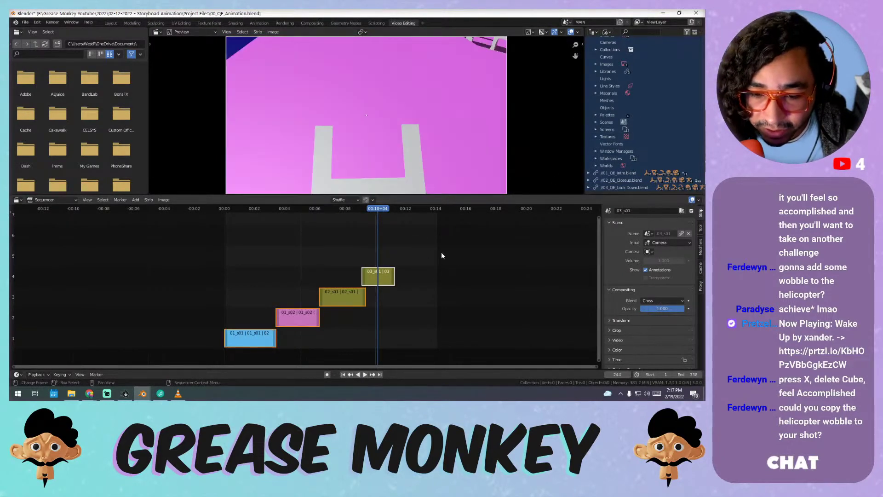
click(348, 212)
key(space)
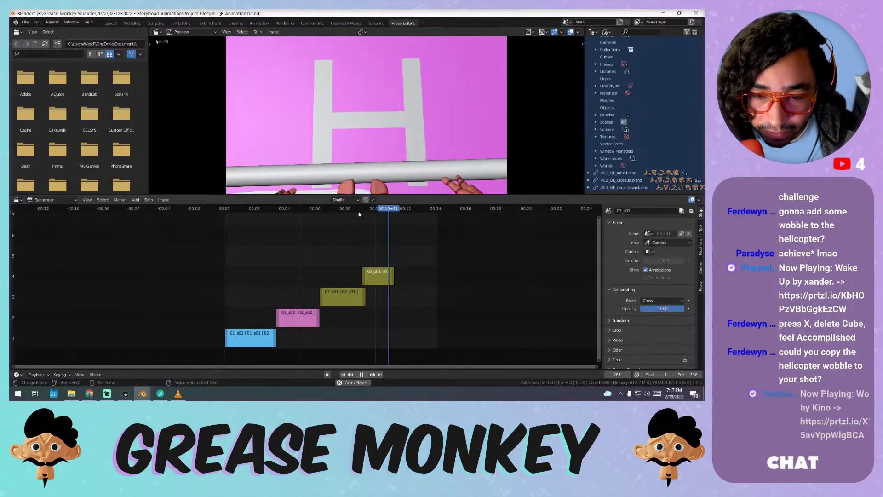
- Extend the end of the 03_s01 scene strip to frame 320 and play the cut leading into it
key(space)
drag(392, 272, 424, 272)
click(352, 210)
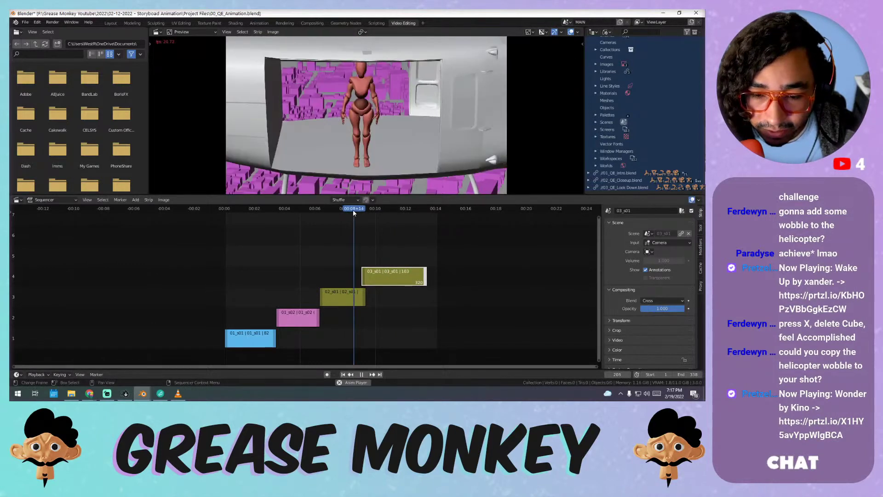
key(space)
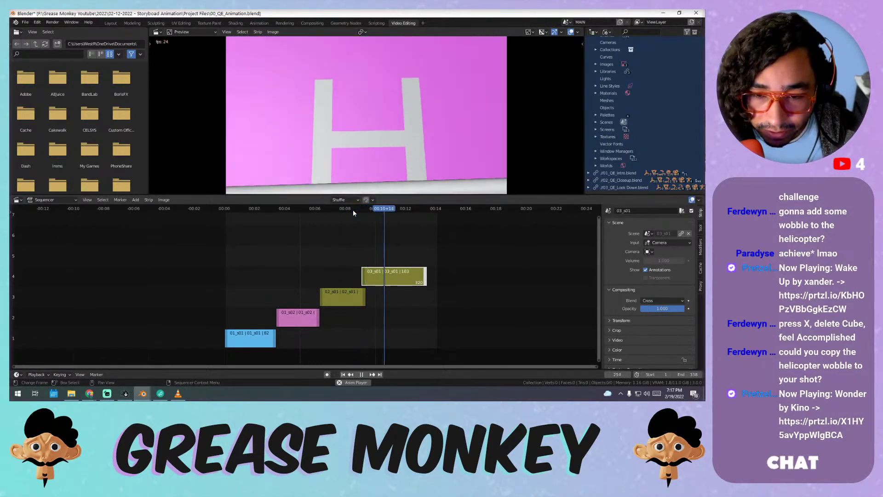
click(359, 210)
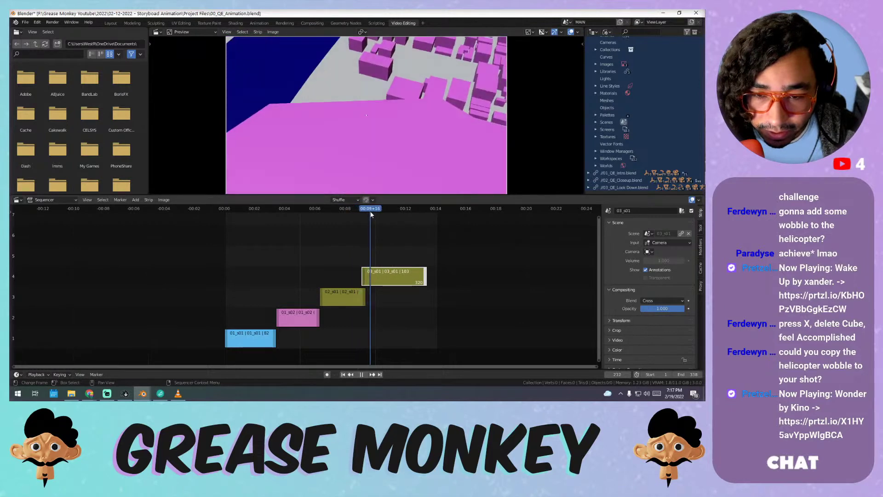
- Trim the start of the 03_s01 strip and slide it to span frames 222 to 317, play the cut, and save the file
drag(359, 212, 367, 214)
drag(365, 276, 379, 277)
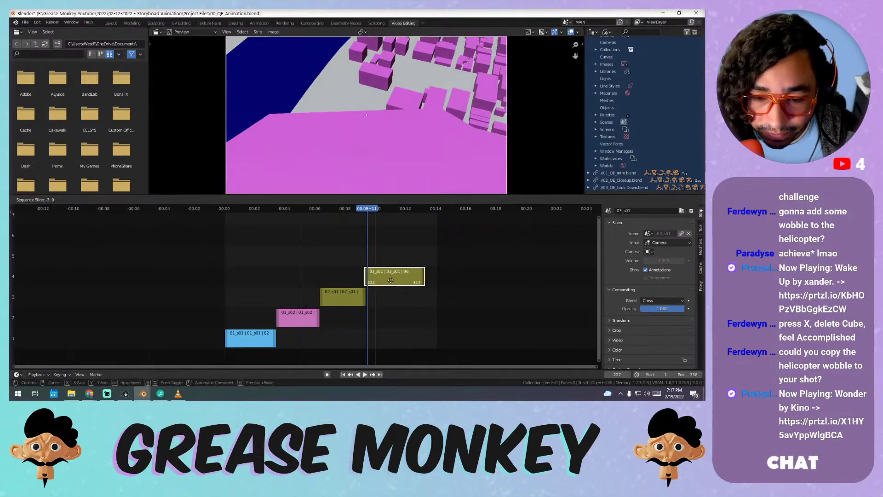
click(354, 210)
key(space)
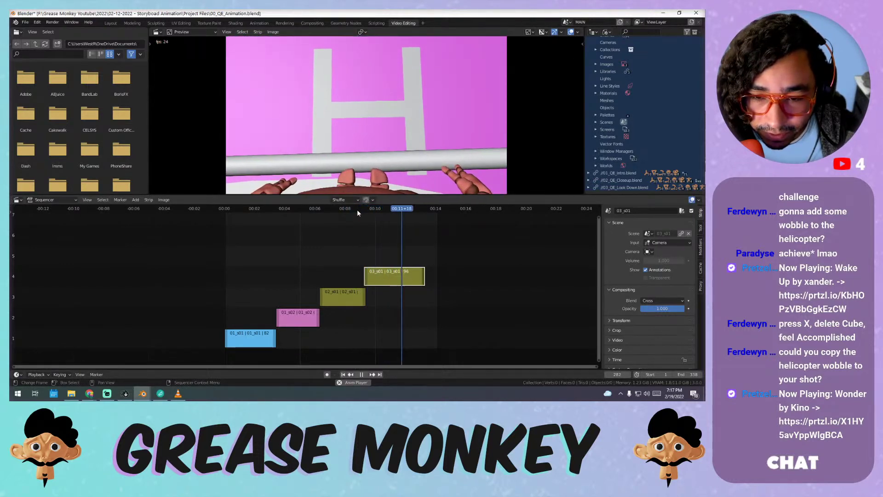
key(space)
key(ctrl+s)
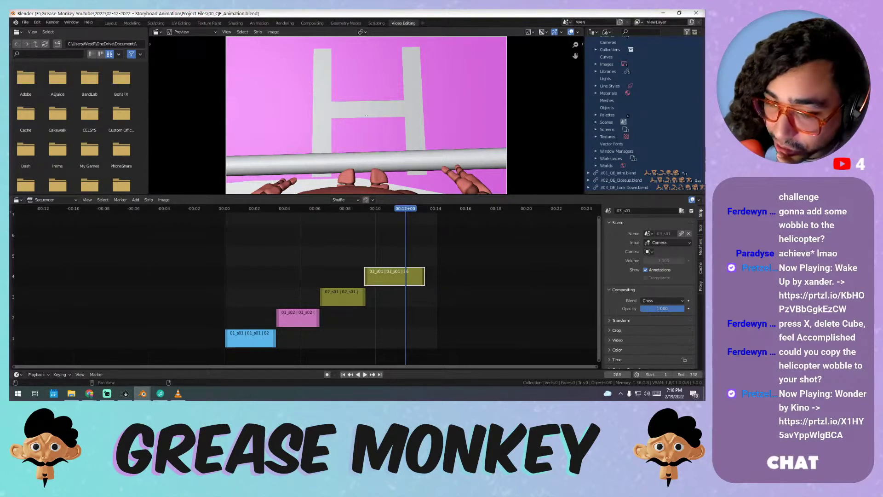
- Play and scrub the 03_s01 shot and compare its framing with the storyboard video in VLC media player
key(space)
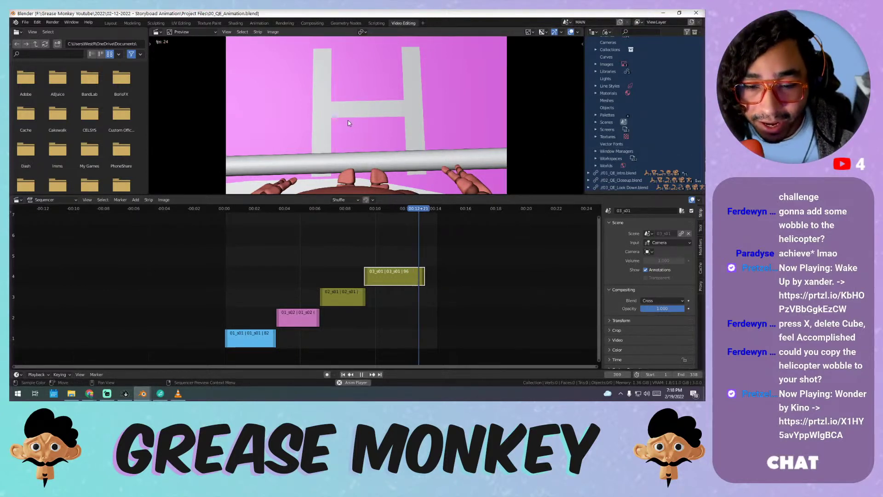
mouse_move(386, 209)
mouse_down()
mouse_move(373, 211)
mouse_move(396, 212)
mouse_move(371, 217)
mouse_move(413, 218)
mouse_move(395, 222)
mouse_up()
key(g)
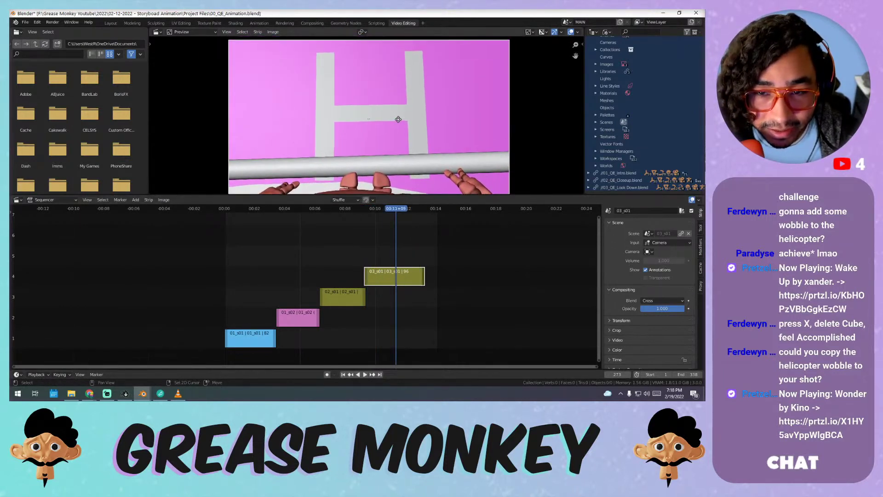
click(400, 131)
click(178, 393)
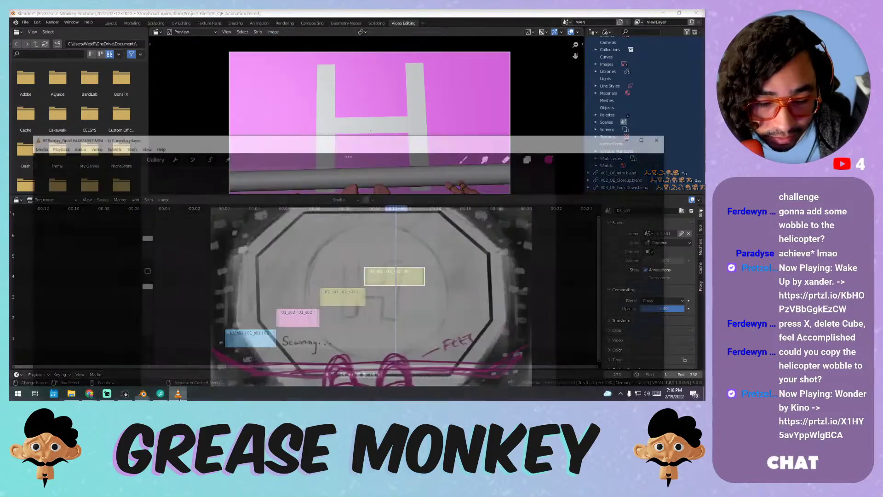
click(178, 393)
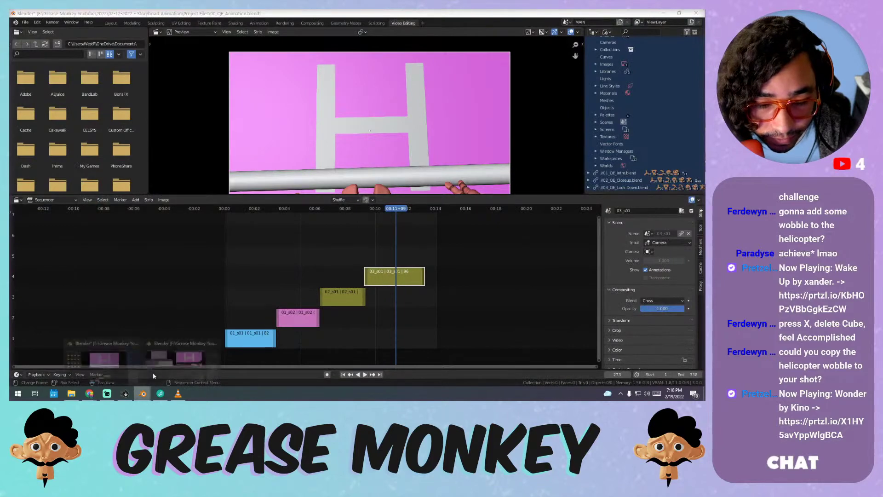
- Switch to the 03_QE_Look Down.blend window, select the helicopter body, and frame it from outside the camera view
click(182, 354)
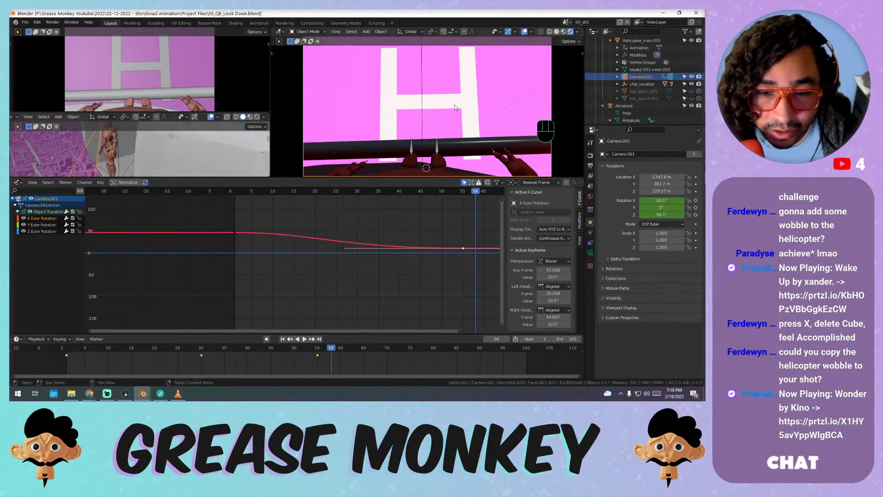
middle_drag(451, 115, 356, 88)
scroll(402, 83, down, 5)
click(445, 94)
key(KP_Decimal)
key(KP_Decimal)
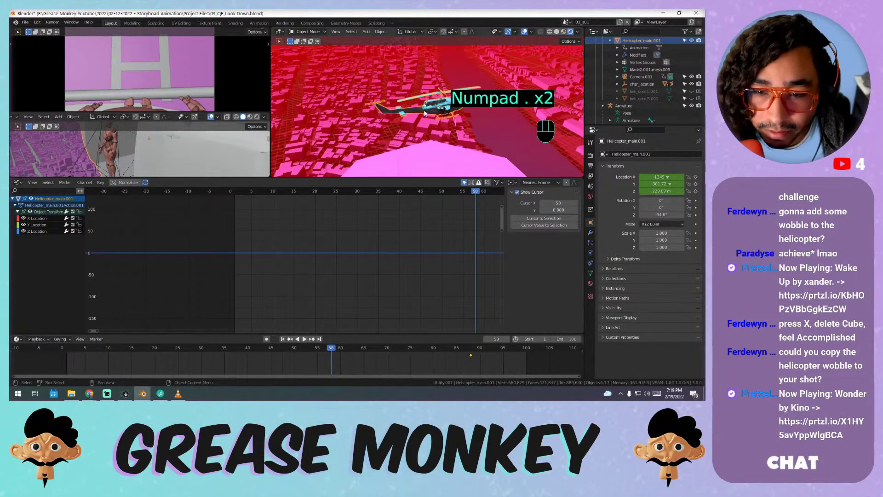
shift+middle_drag(429, 110, 399, 105)
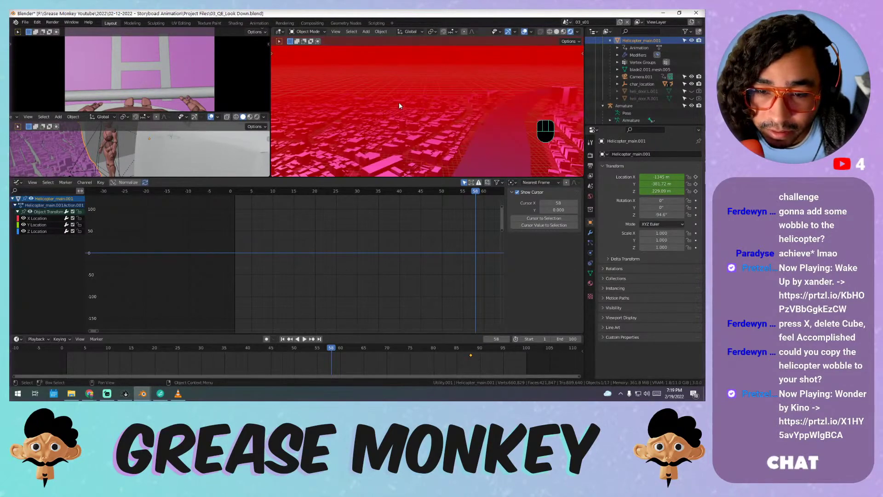
key(KP_Decimal)
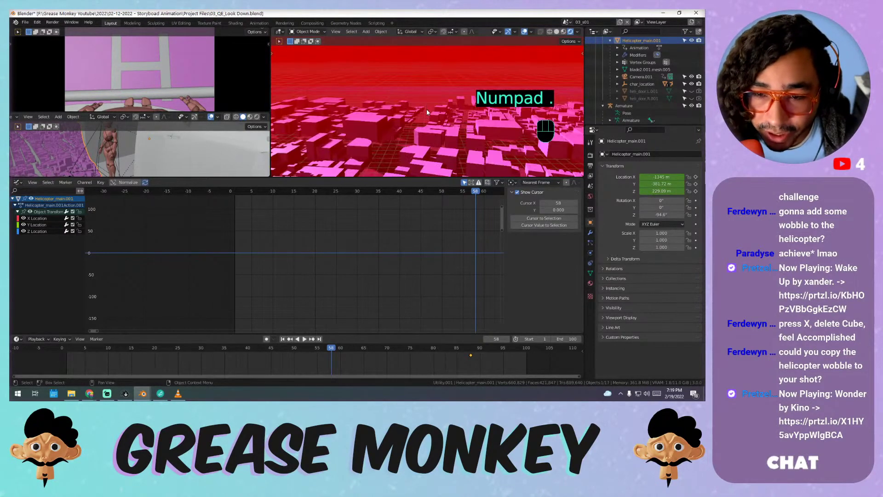
key(KP_Decimal)
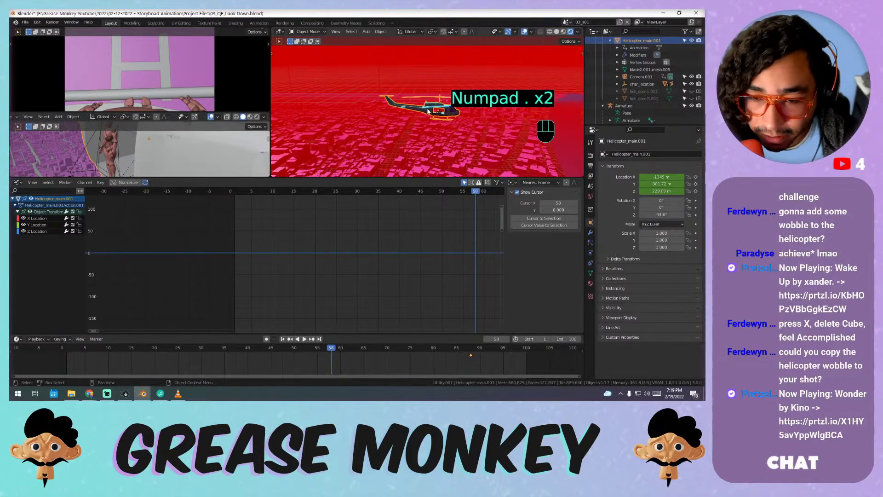
scroll(427, 114, up, 5)
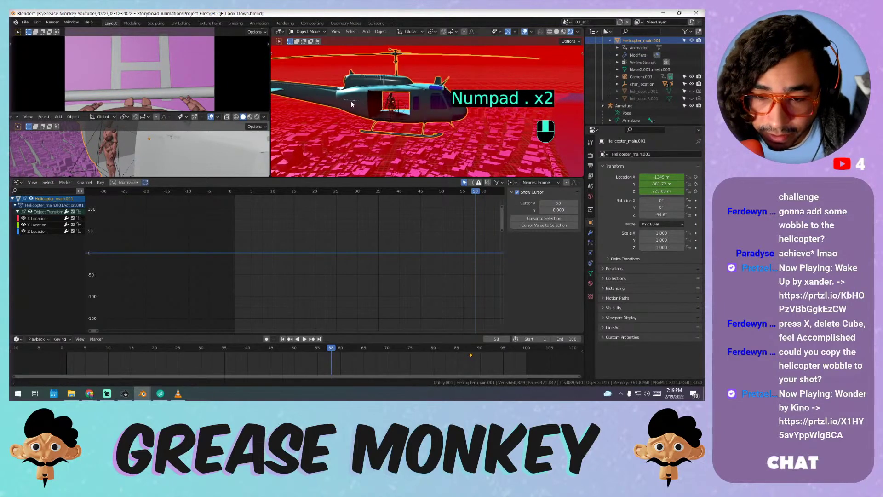
- Play the helicopter's motion and inspect the modifier on its X Location curve
key(space)
key(space)
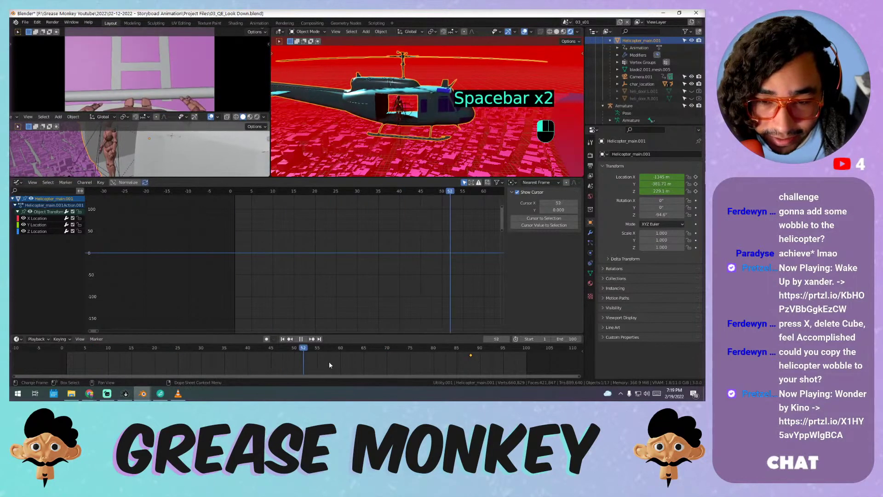
click(374, 360)
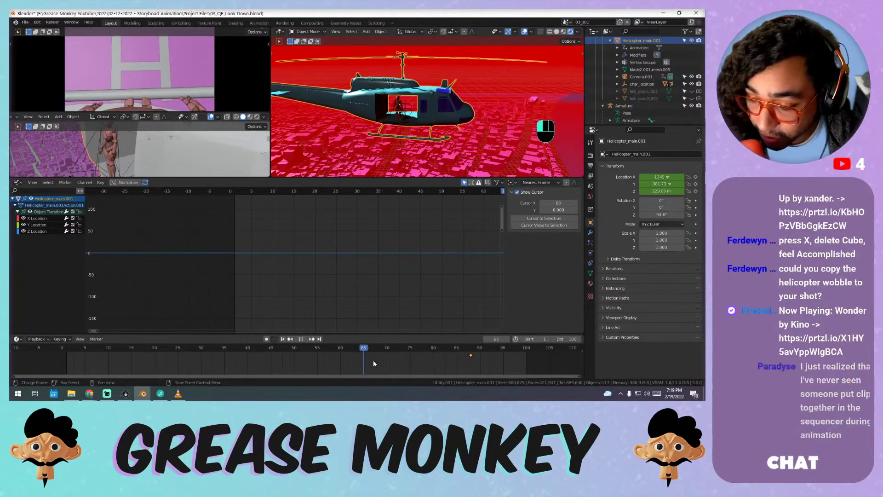
click(282, 377)
key(space)
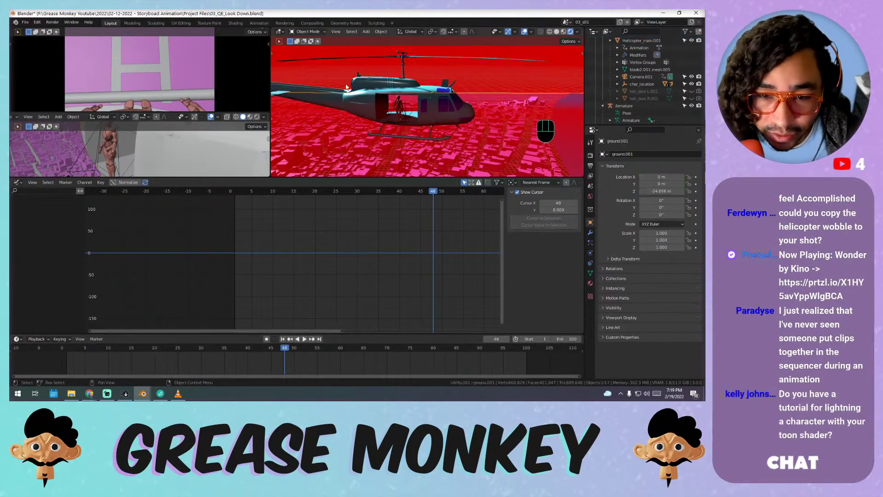
click(38, 218)
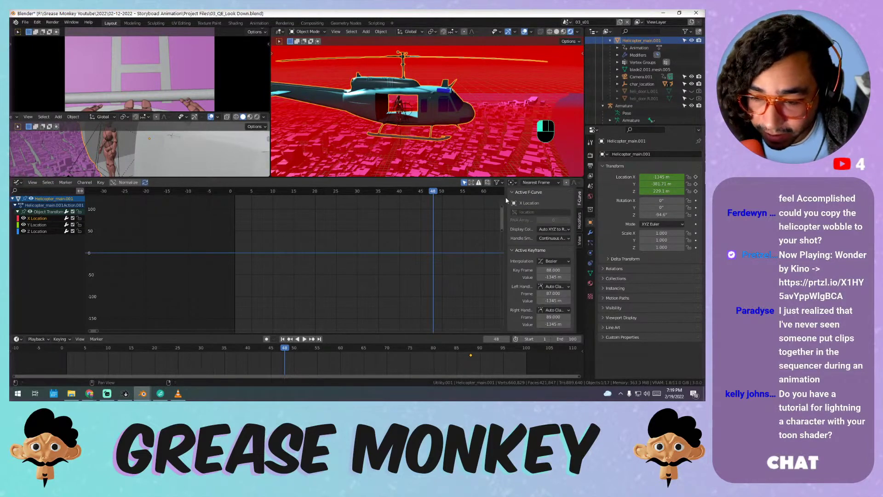
click(579, 220)
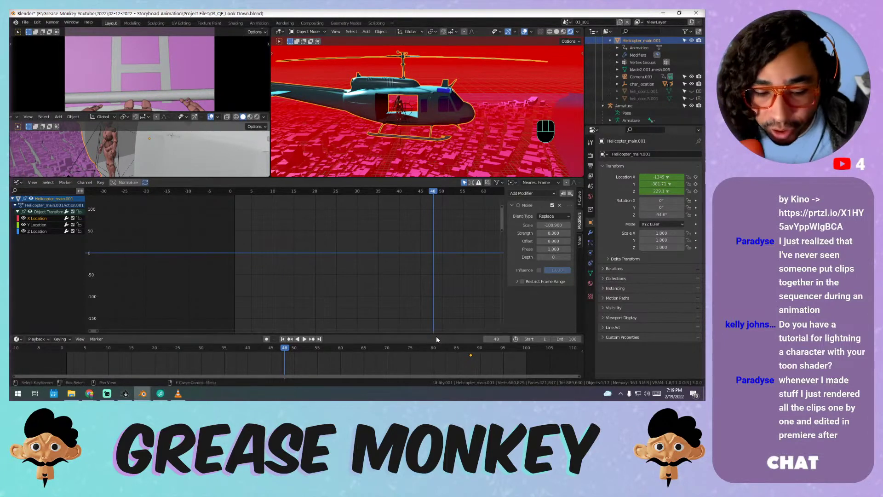
- Return to the 00_QE_Animation.blend window, check the list of linked scenes, and scrub from the first shot into the third
mouse_move(186, 397)
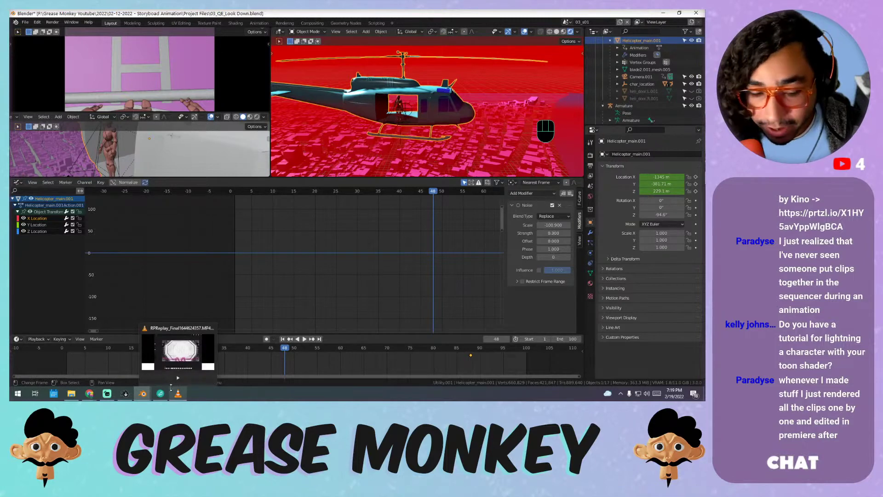
mouse_move(143, 394)
click(104, 375)
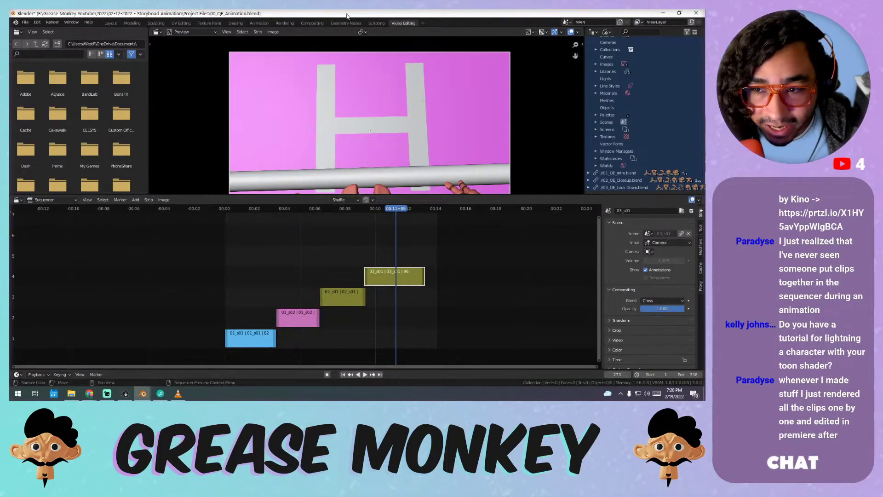
click(566, 22)
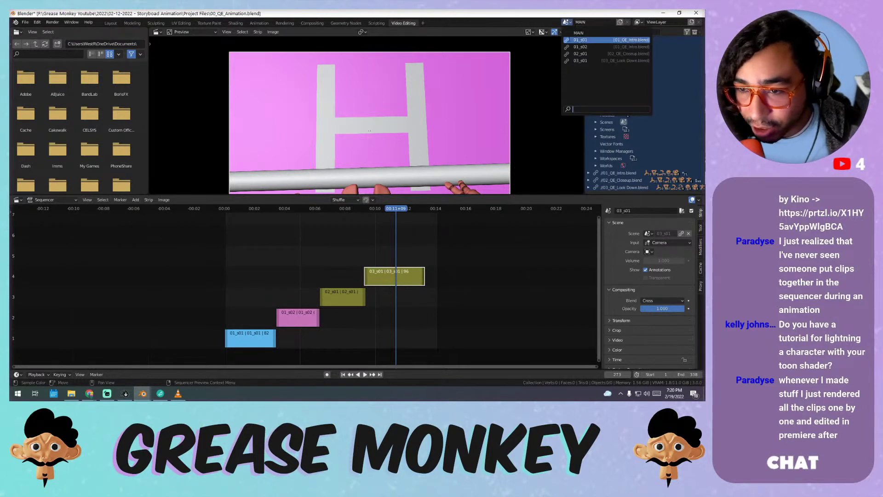
key(Down)
key(Down)
key(Down)
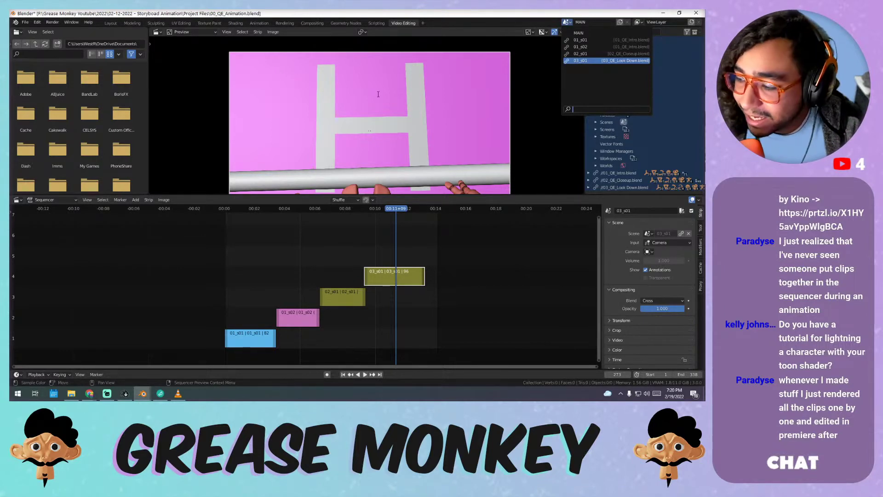
drag(265, 212, 331, 215)
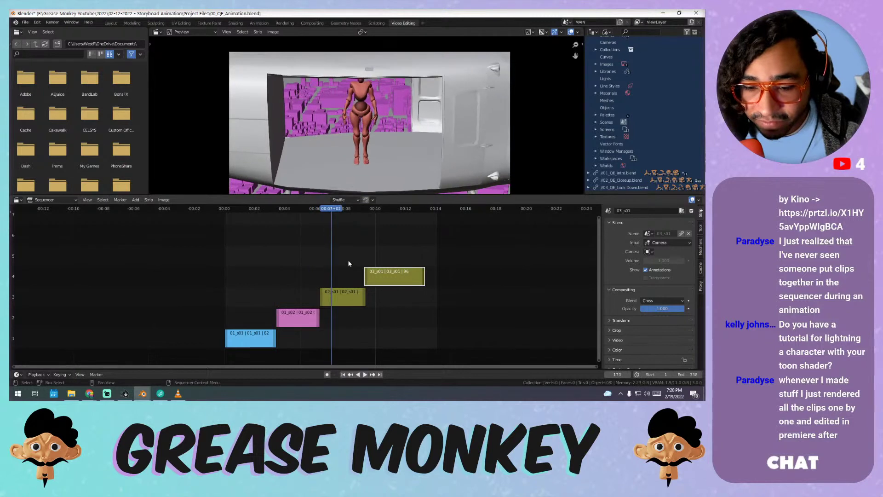
- Assign the green color tag to the 03_s01 strip in the sequencer
click(682, 210)
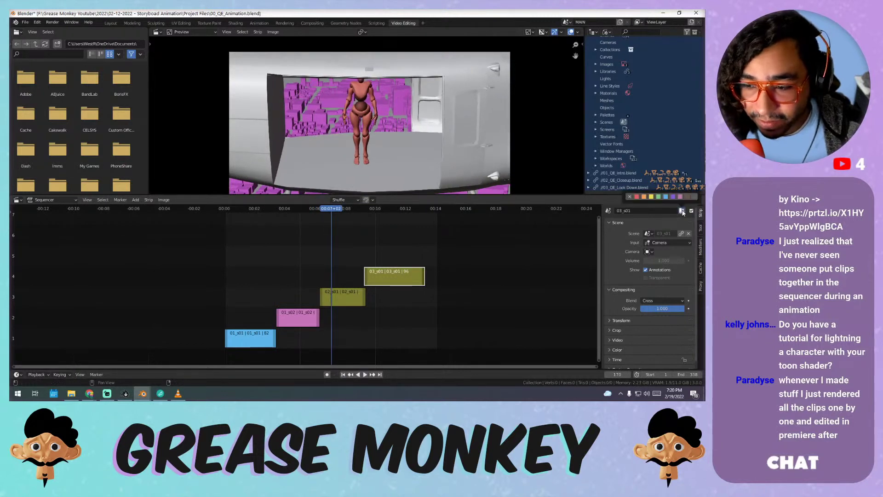
click(658, 197)
key(ctrl+shift+space)
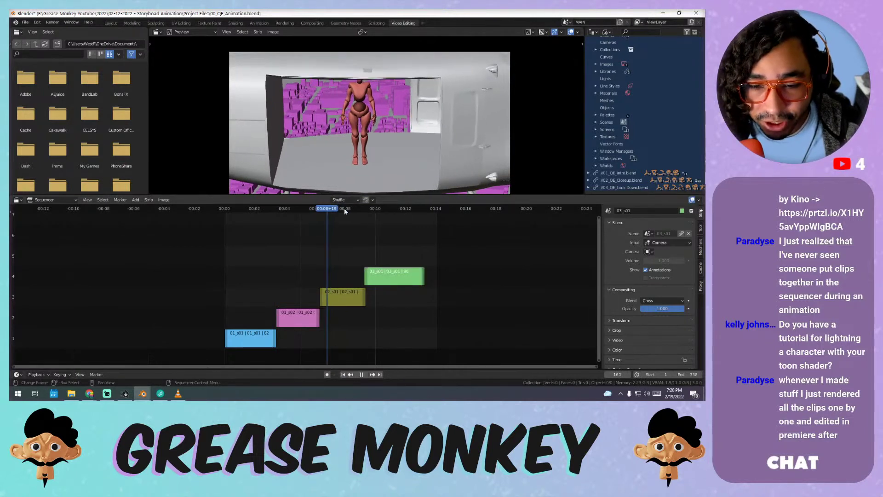
- Scrub and play the full sequence of four shots to review the cuts and timing
drag(345, 210, 393, 232)
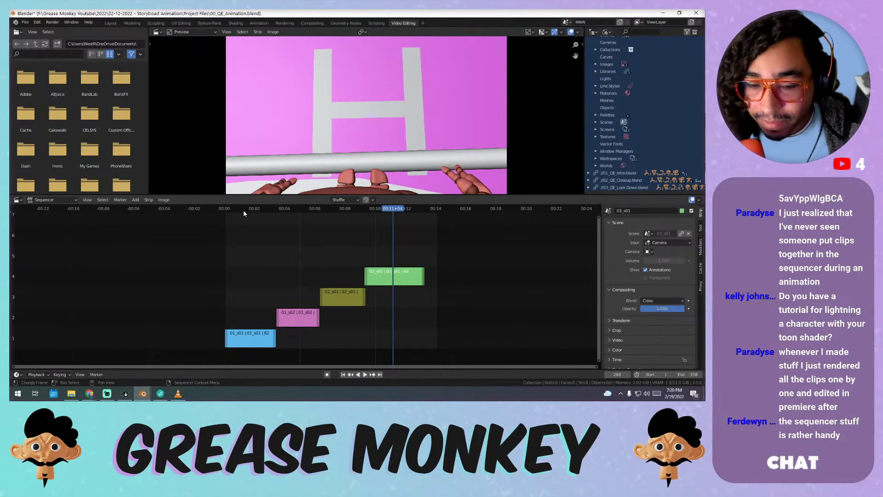
drag(243, 210, 370, 232)
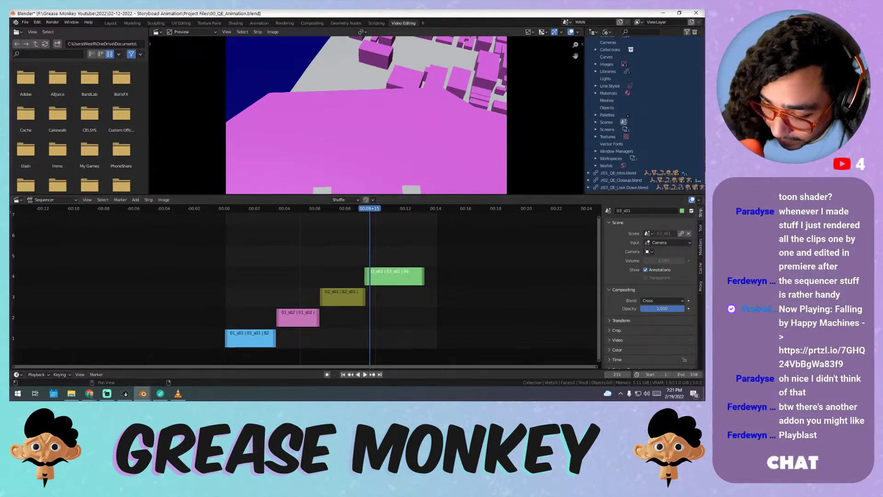
key(alt+Tab)
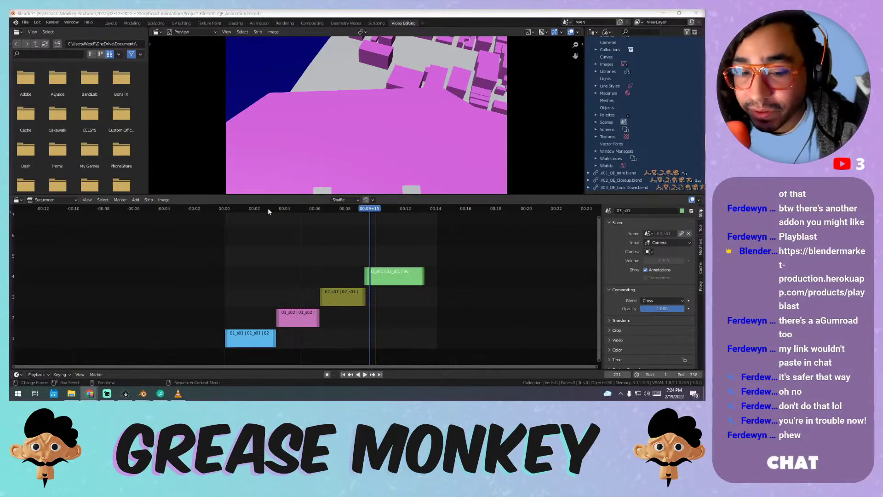
drag(268, 208, 239, 216)
key(space)
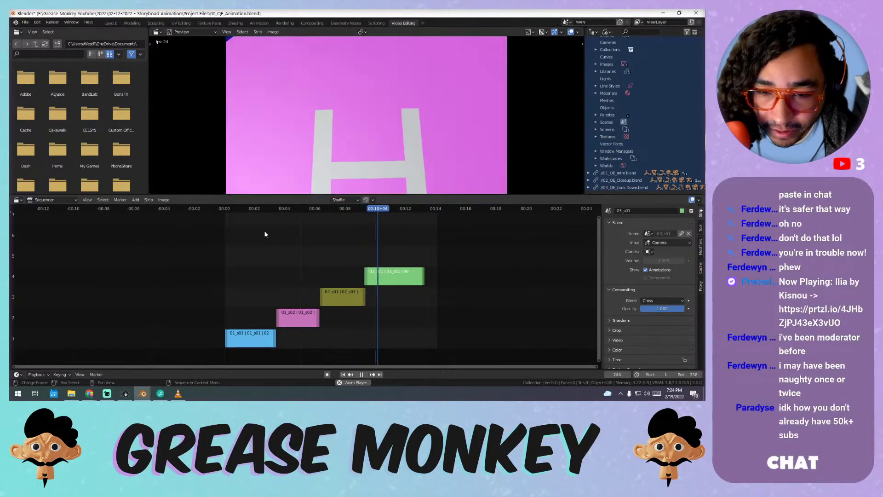
key(space)
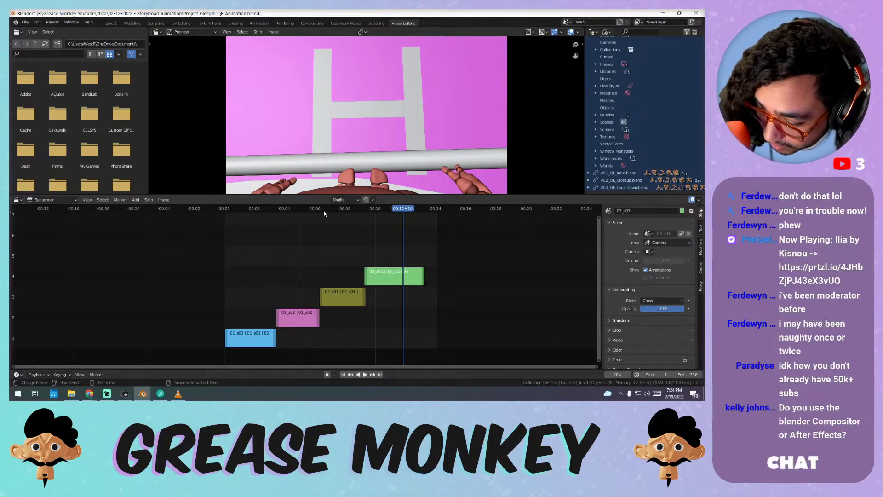
key(alt+Tab)
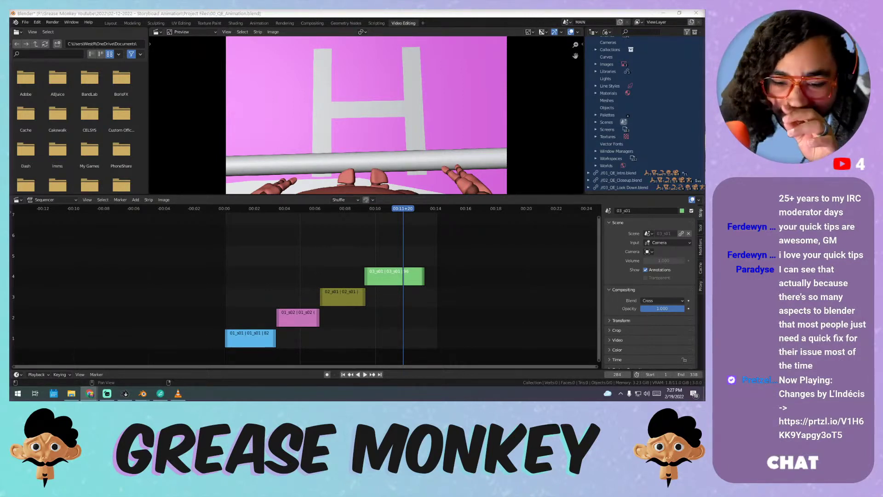
drag(375, 208, 245, 211)
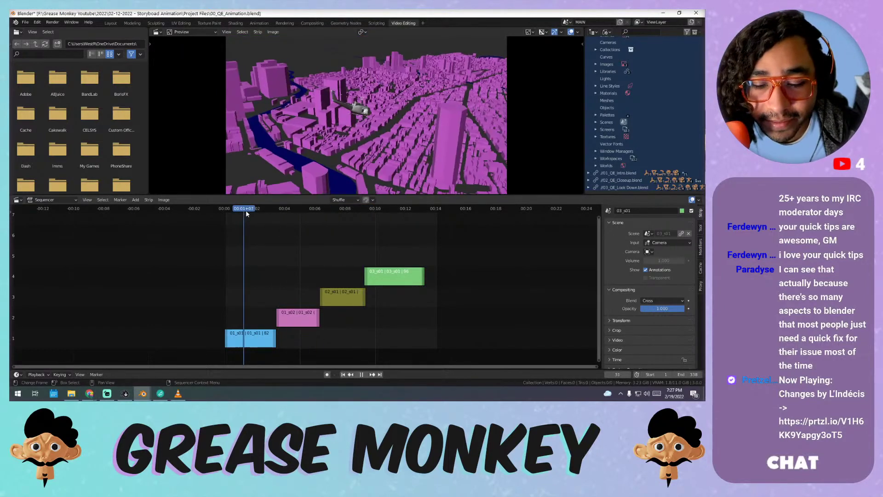
- Replay the full sequence from the first shot, then from the second shot, to review the cuts
key(space)
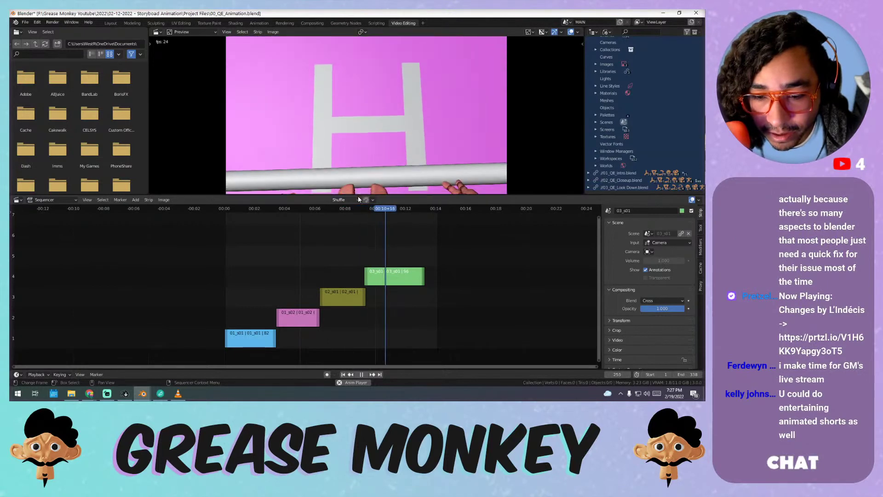
key(space)
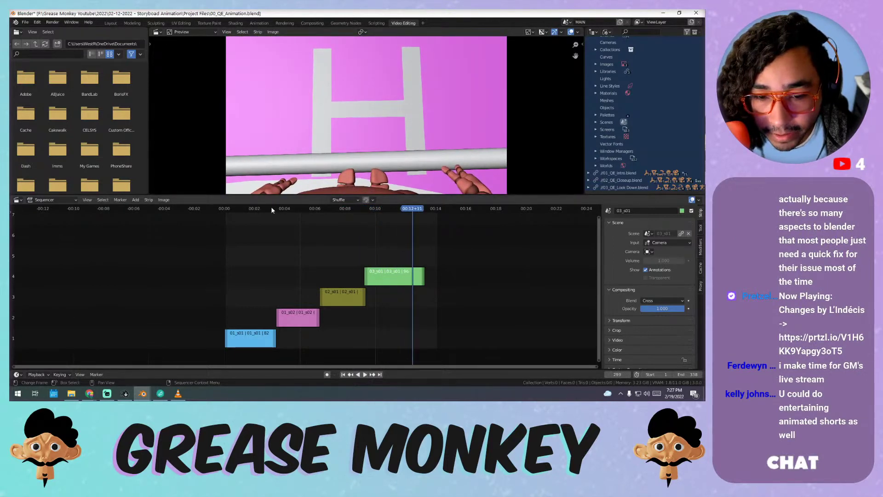
click(271, 206)
key(space)
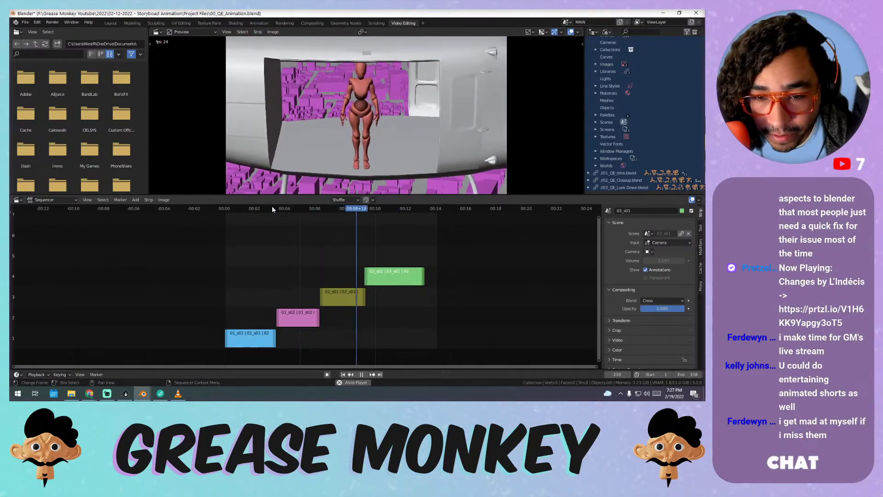
- Switch to the storyboard recording in VLC, view it full screen, and review the drawing marked for reframing
click(178, 394)
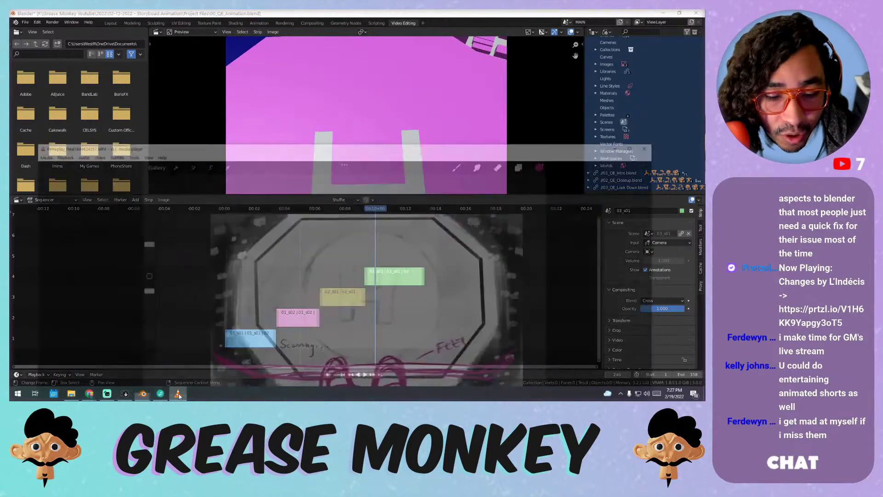
double_click(375, 278)
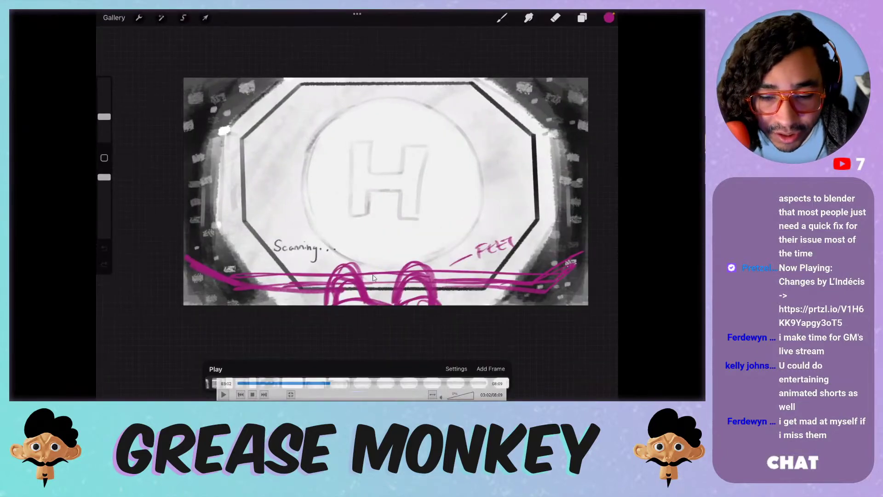
click(310, 383)
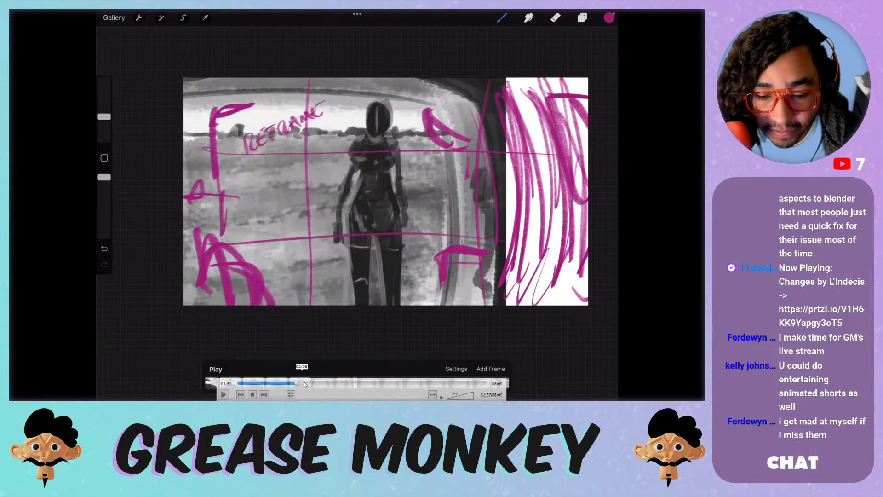
click(304, 383)
click(224, 395)
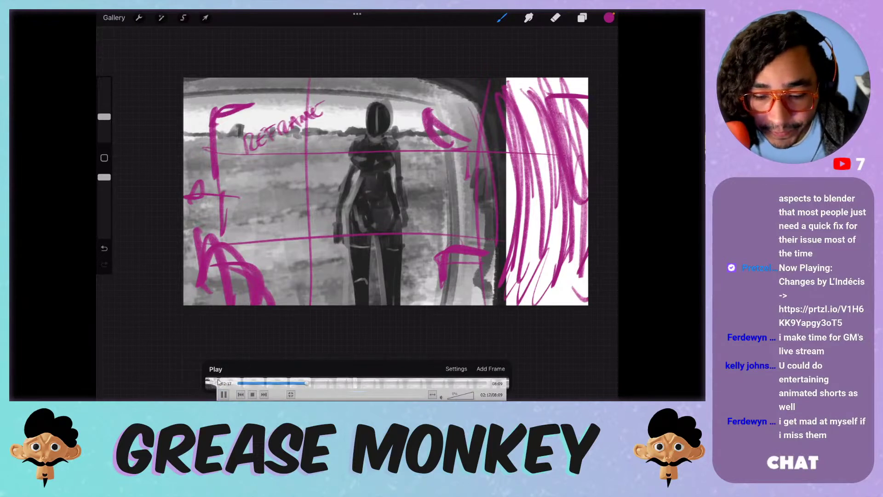
scroll(238, 292, down, 2)
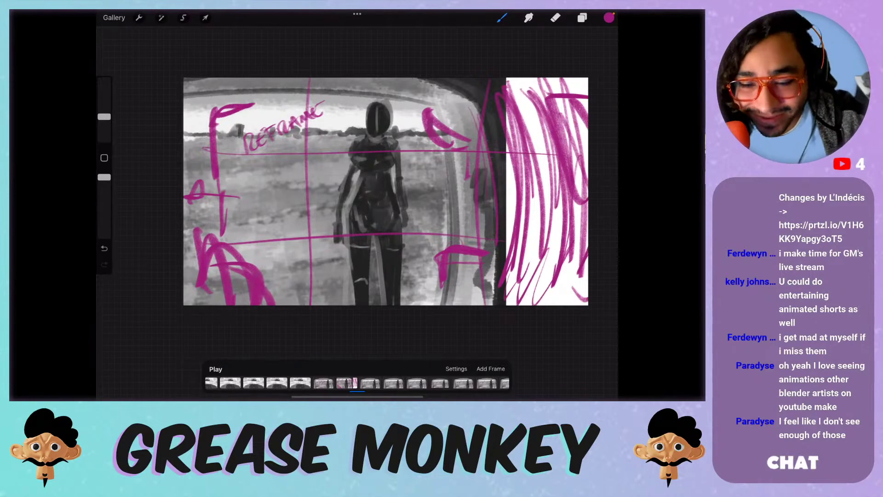
mouse_move(54, 391)
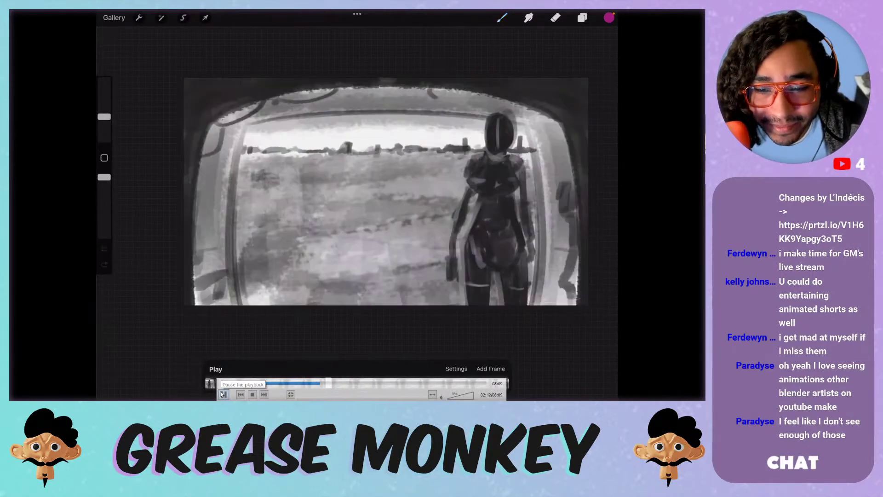
- Play and pause the storyboard recording from the waving poses through to the close-up drawing of the face
click(222, 394)
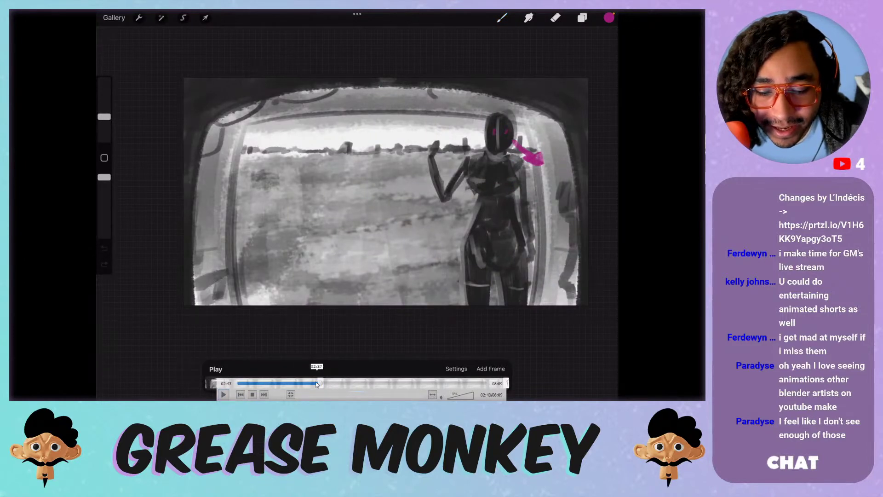
click(223, 395)
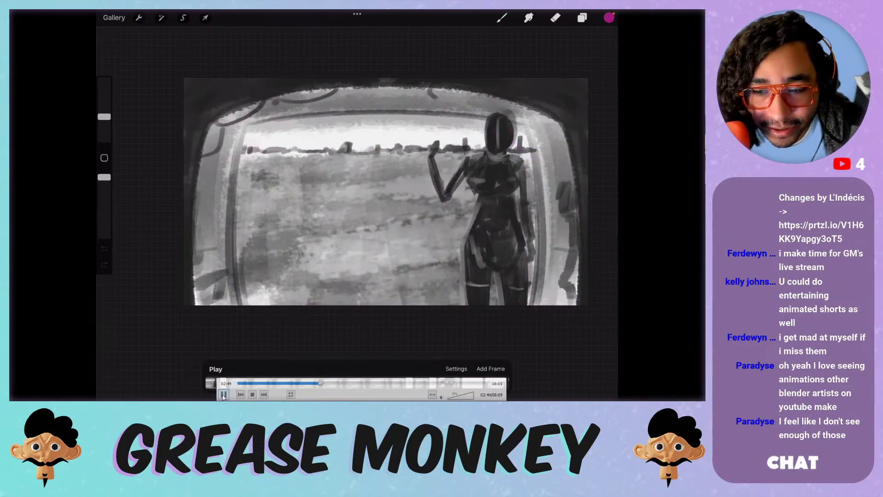
click(223, 394)
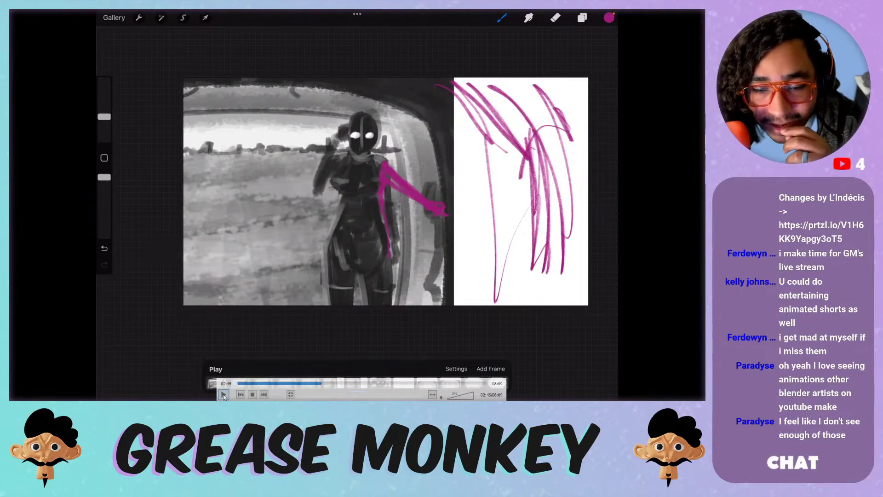
click(223, 395)
click(223, 395)
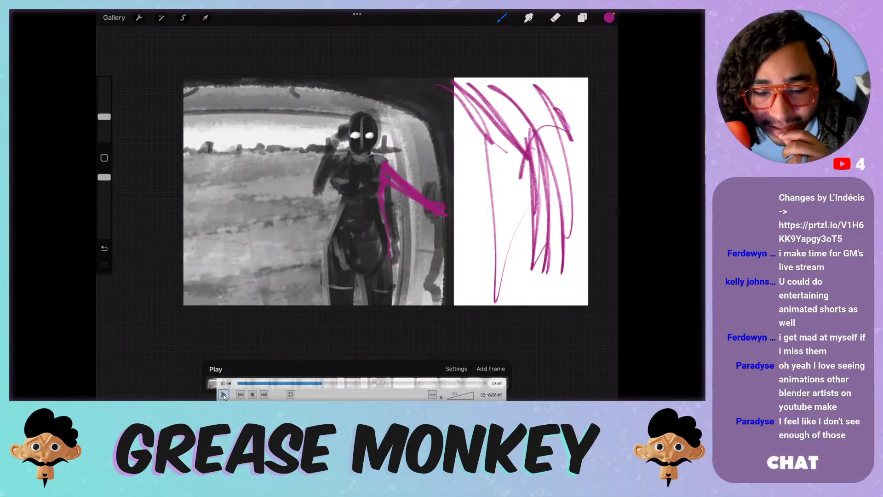
click(223, 395)
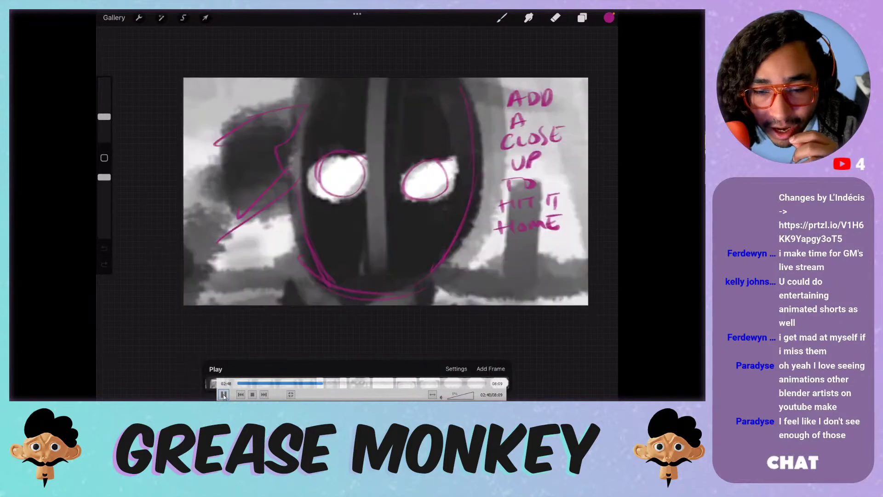
click(223, 395)
- Minimize the storyboard recording, return to Blender's sequencer, scrub into the third shot, and select the 02_s01 strip
double_click(350, 226)
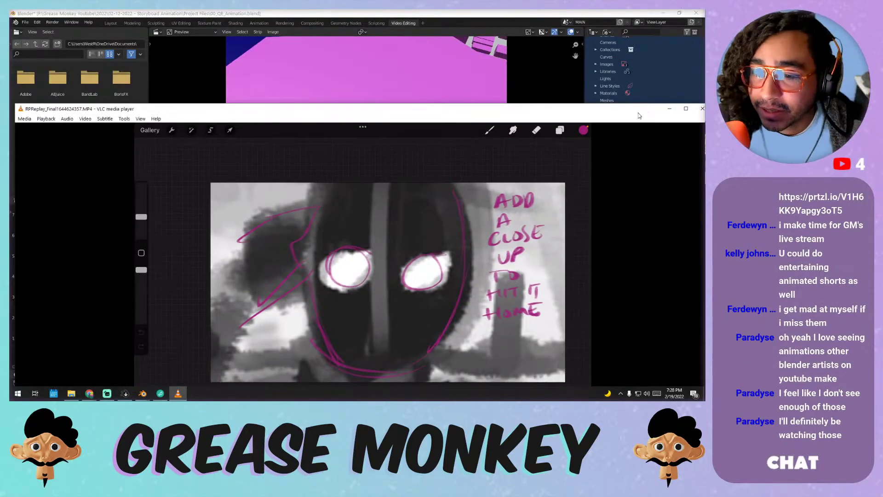
drag(639, 113, 521, 112)
click(494, 121)
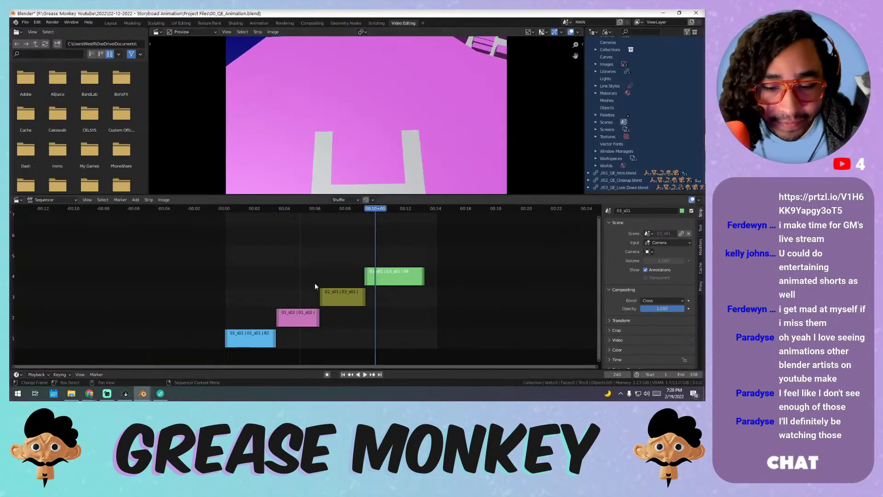
mouse_move(357, 212)
mouse_down()
mouse_move(321, 211)
mouse_move(344, 211)
mouse_up()
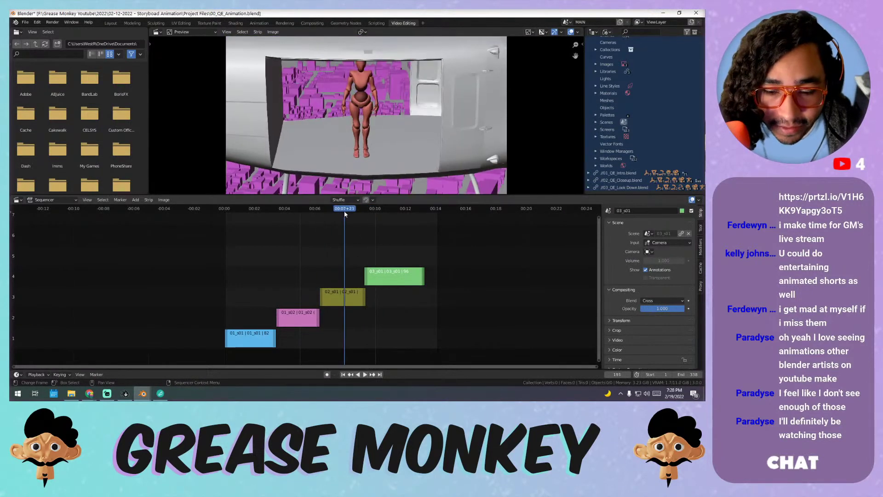
click(335, 294)
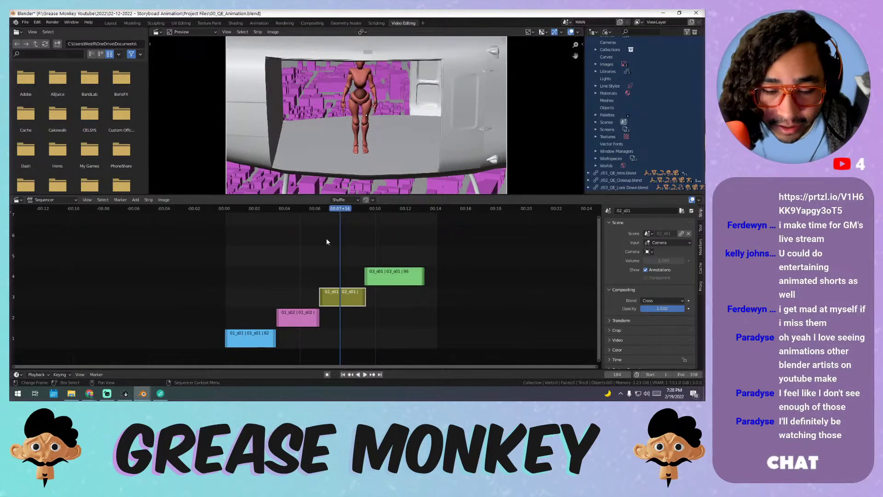
- Switch to the 03_QE_Look Down.blend window and close it, saving its changes
click(164, 368)
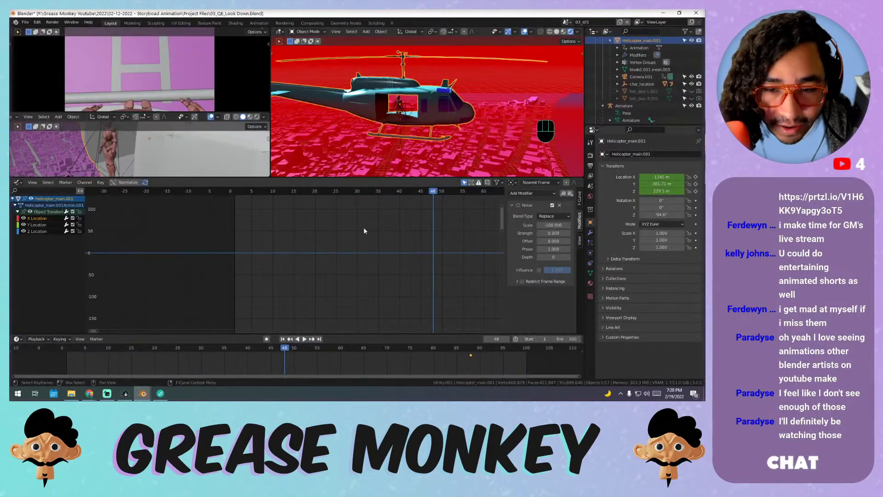
click(696, 13)
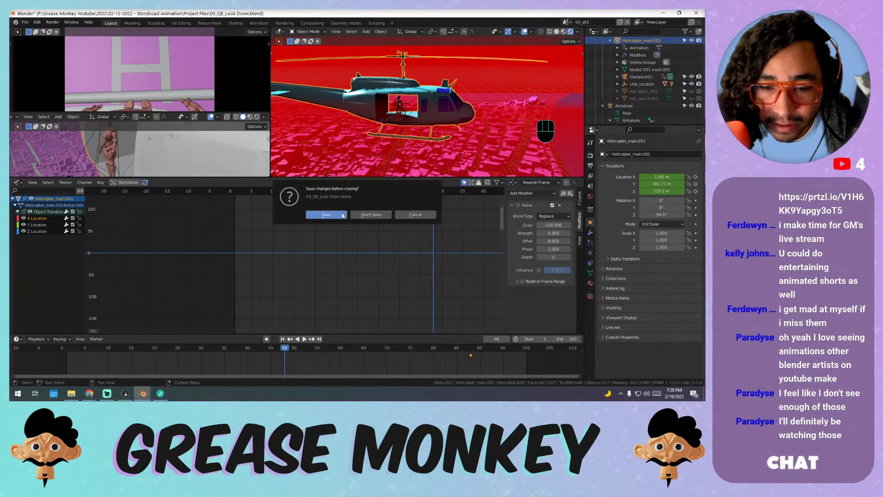
key(Escape)
- Sort the Project Files folder by name and open 02_QE_Closeup.blend
click(73, 393)
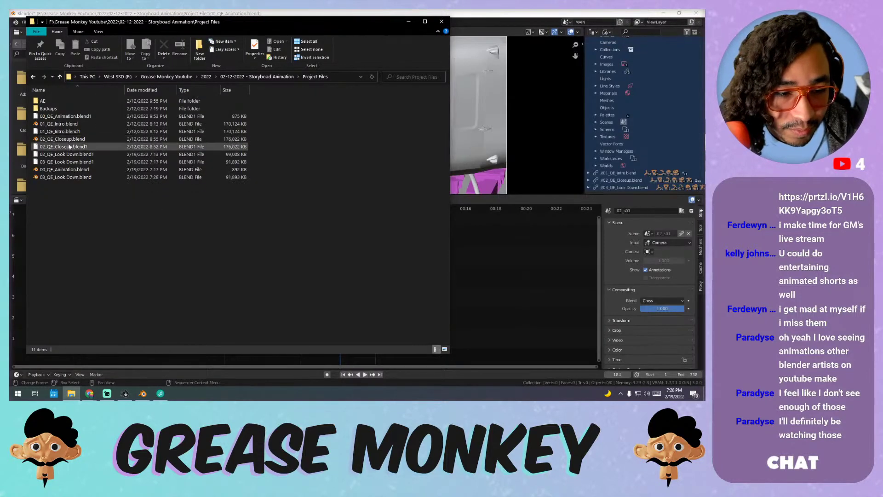
click(83, 91)
click(84, 91)
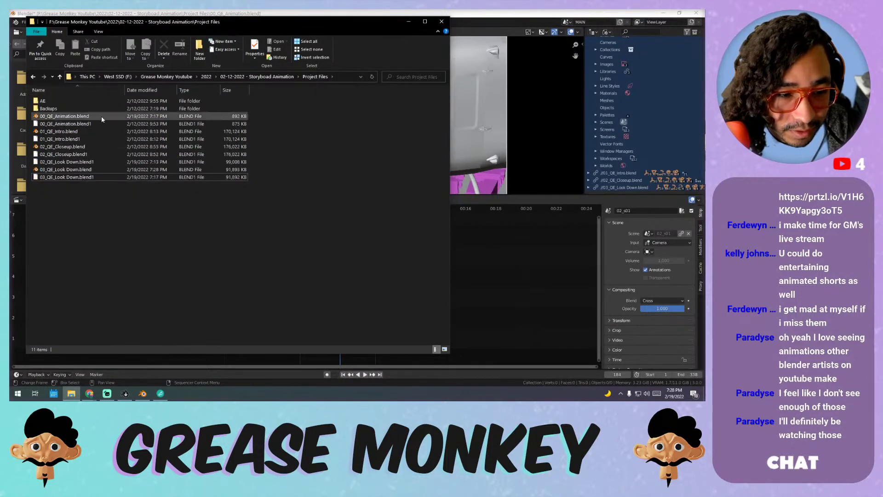
double_click(62, 146)
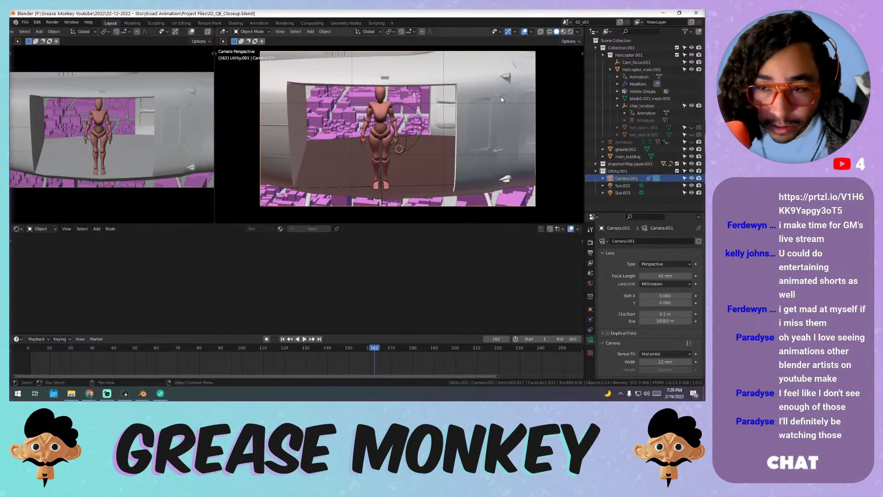
- Play the close-up shot from its start in rendered shading and again in solid shading to check the character's motion
click(570, 32)
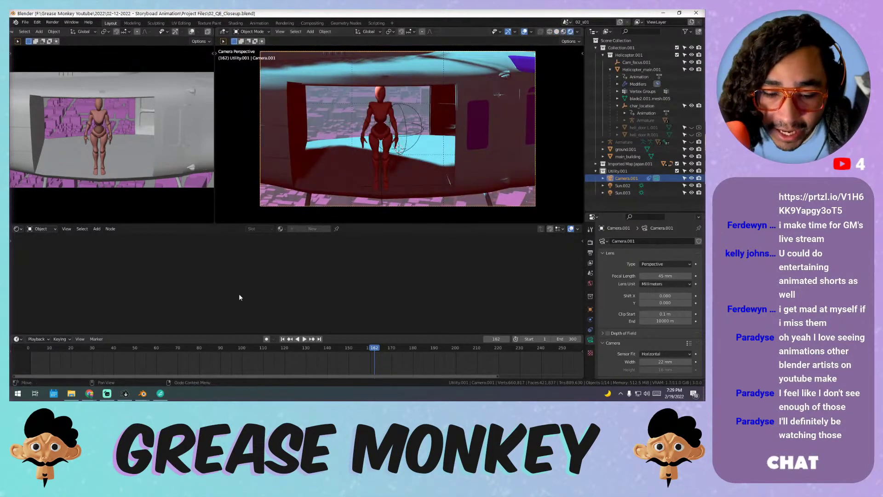
click(35, 349)
key(space)
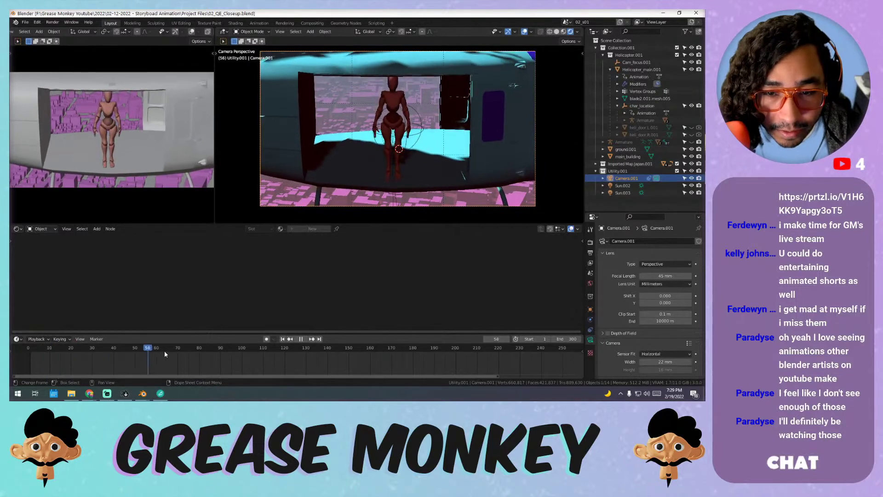
key(space)
click(557, 31)
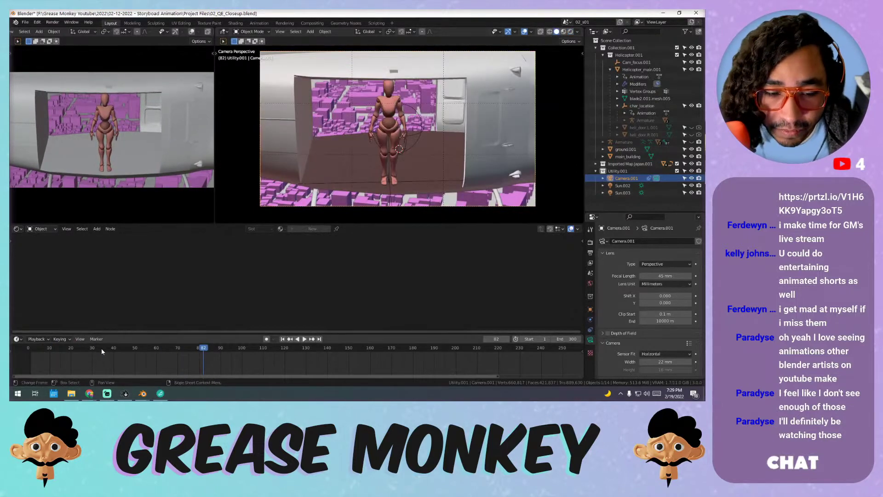
mouse_move(42, 353)
mouse_down()
mouse_move(366, 359)
mouse_move(31, 355)
mouse_up()
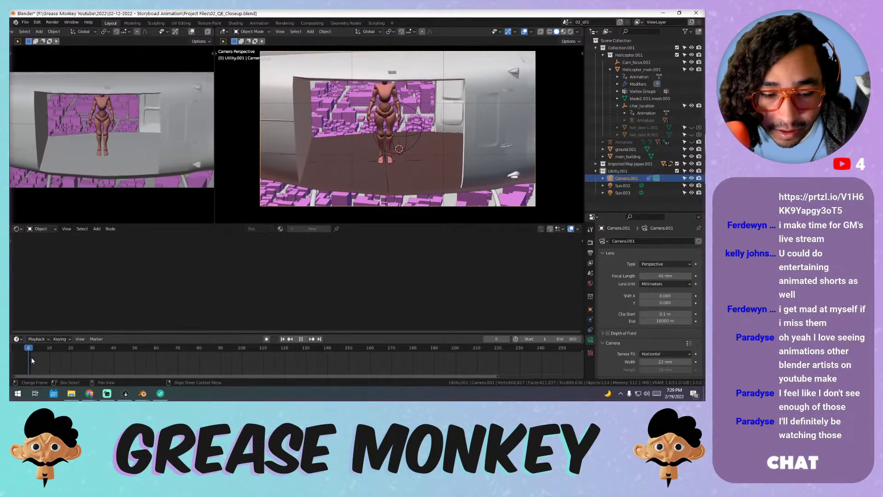
key(space)
key(space)
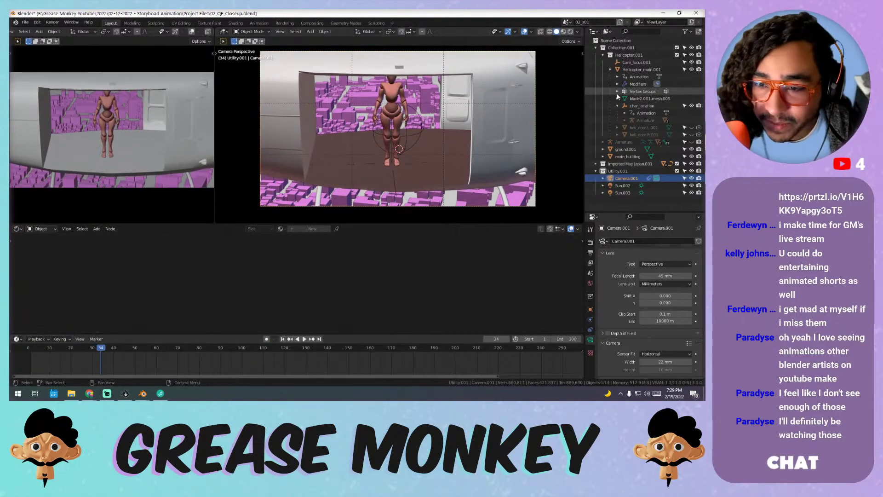
- Select and unhide the Armature, and change the empty lower editor to the Dope Sheet
click(607, 142)
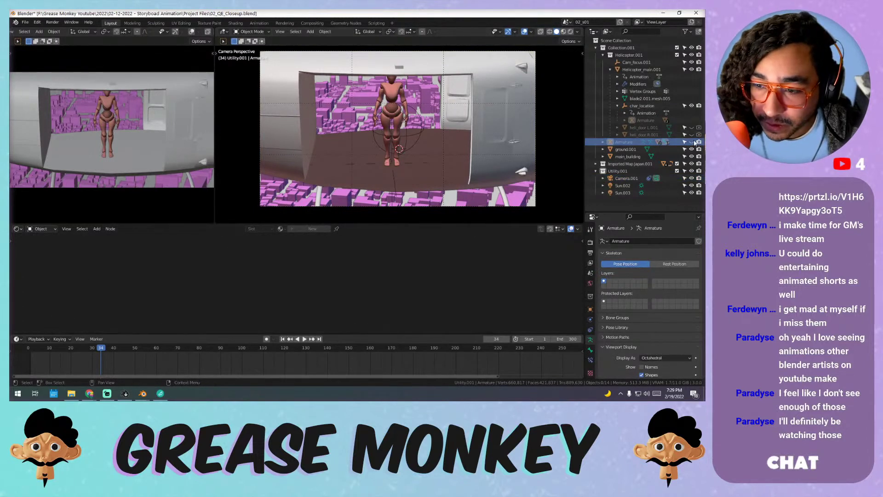
right_click(352, 244)
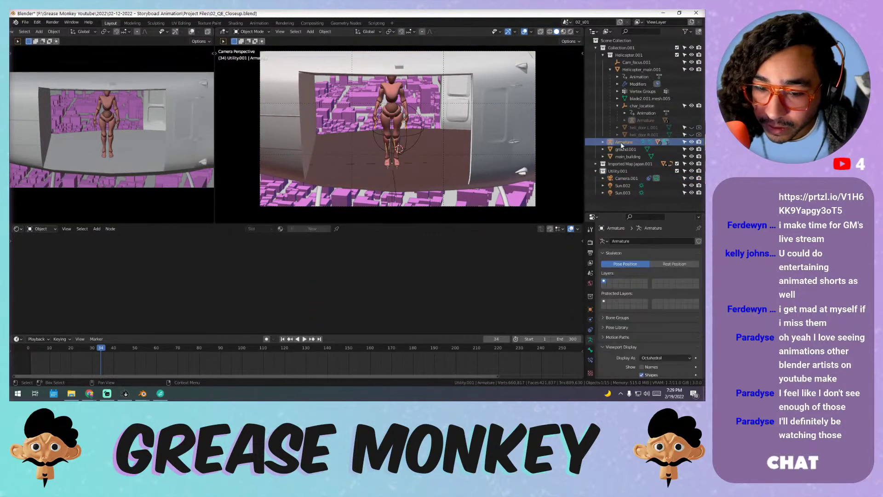
click(17, 228)
click(125, 253)
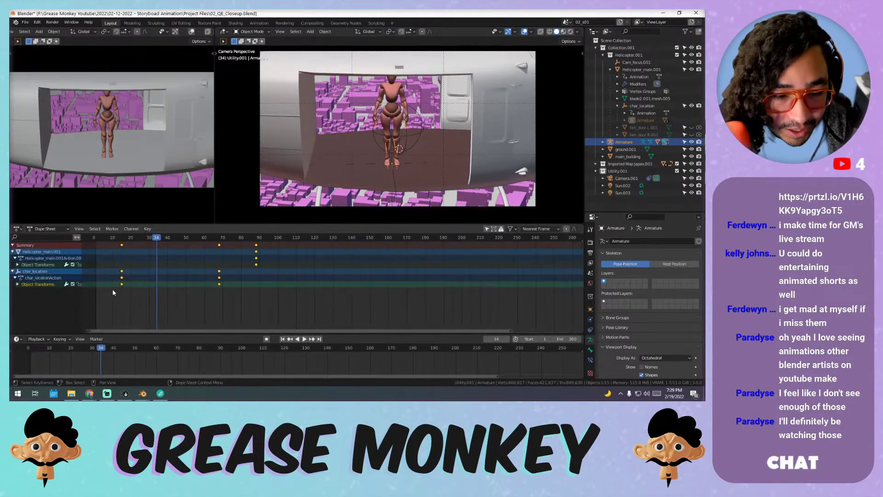
- Expand char_location's Object Transforms channels and play its keyed movement from around frame 12
mouse_move(128, 239)
mouse_down()
mouse_move(103, 238)
mouse_move(116, 237)
mouse_up()
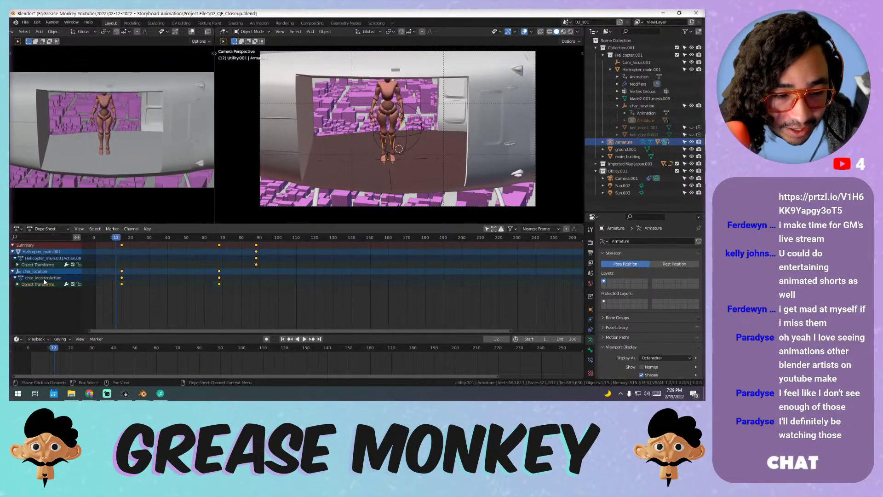
click(18, 285)
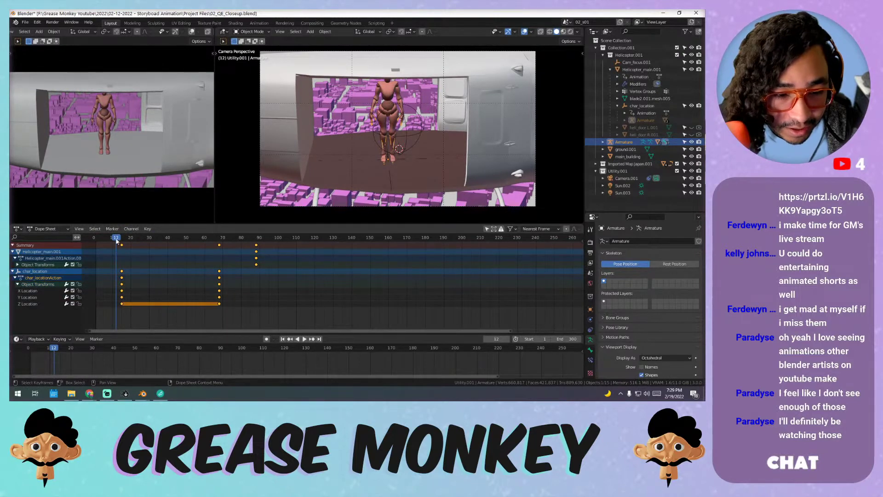
key(space)
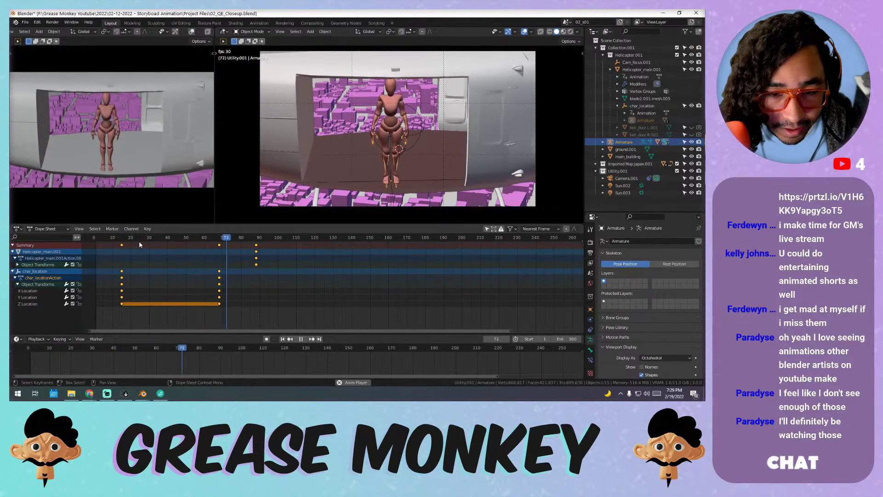
click(112, 239)
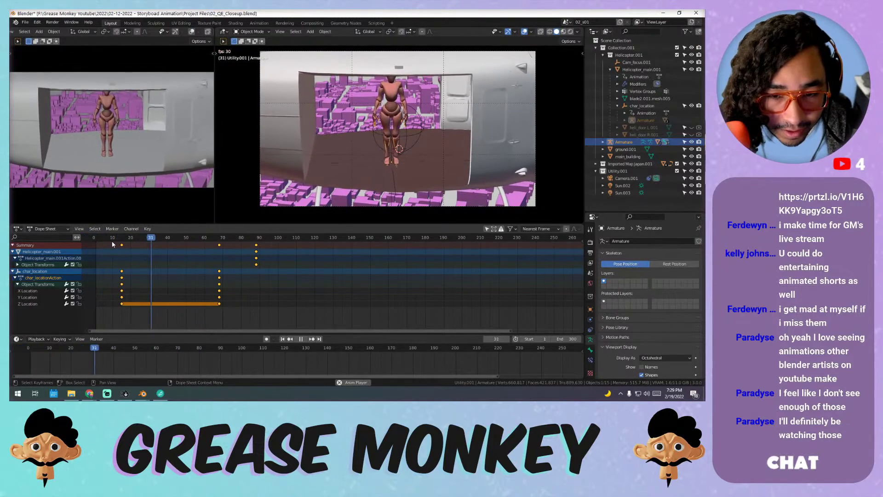
- Scrub and replay the close-up shot's early frames, showing the Armature's transform values in the viewport sidebar, and stop at frame 60
click(171, 240)
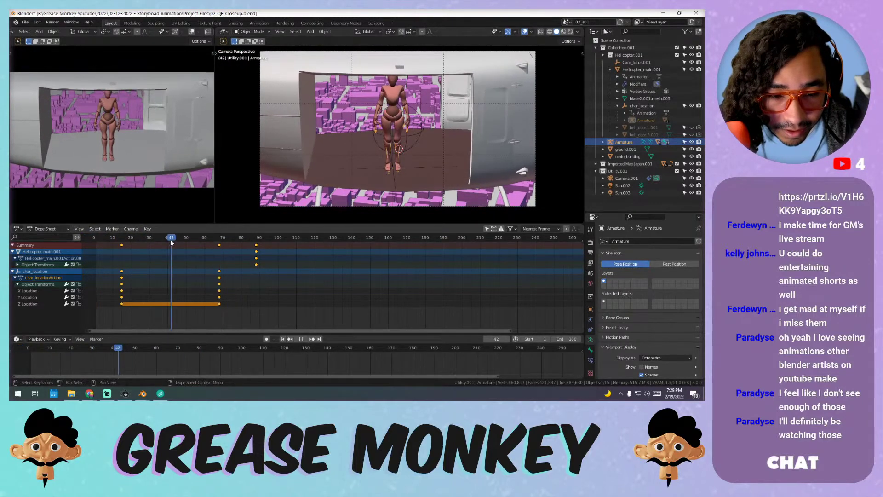
drag(171, 240, 92, 245)
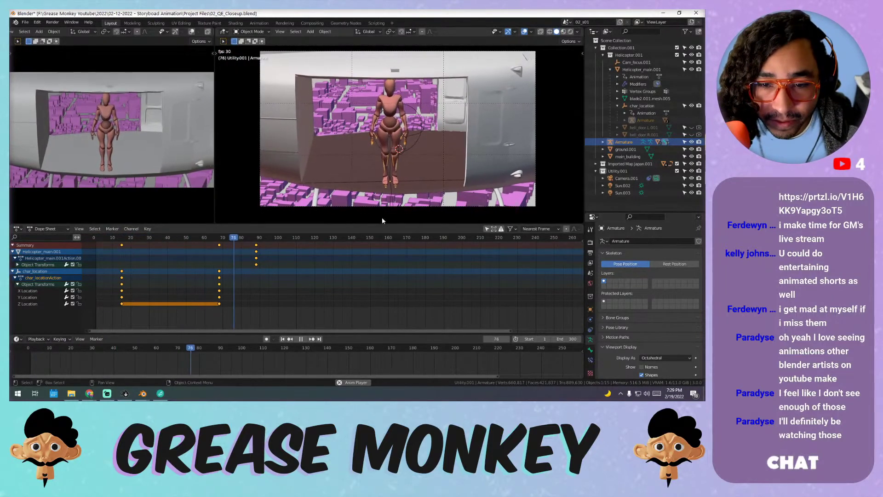
key(space)
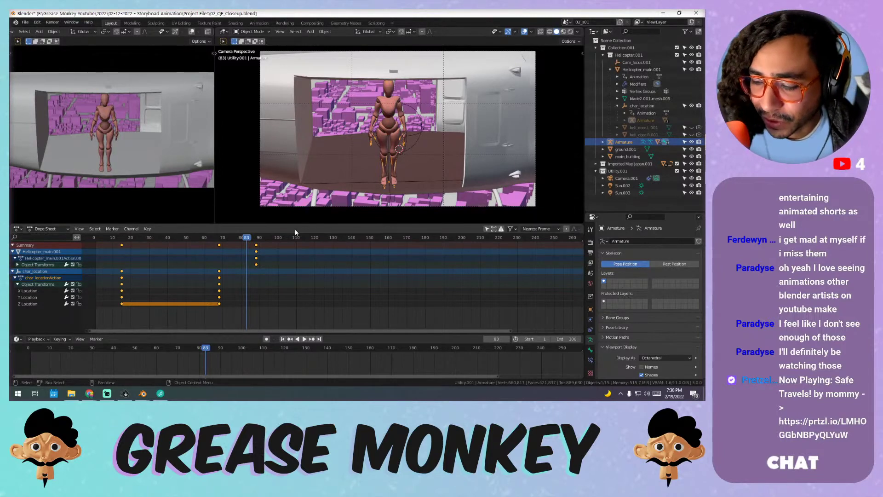
mouse_move(101, 238)
mouse_down()
mouse_move(176, 232)
mouse_move(114, 231)
mouse_up()
key(space)
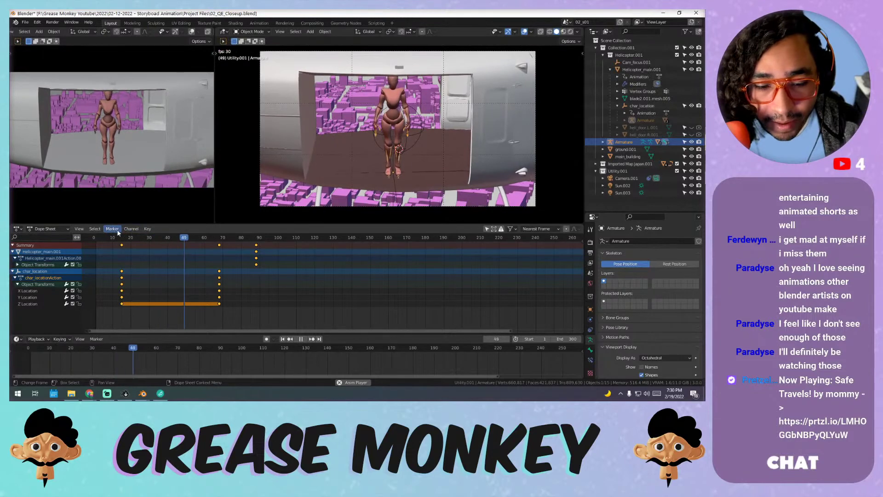
drag(127, 237, 173, 241)
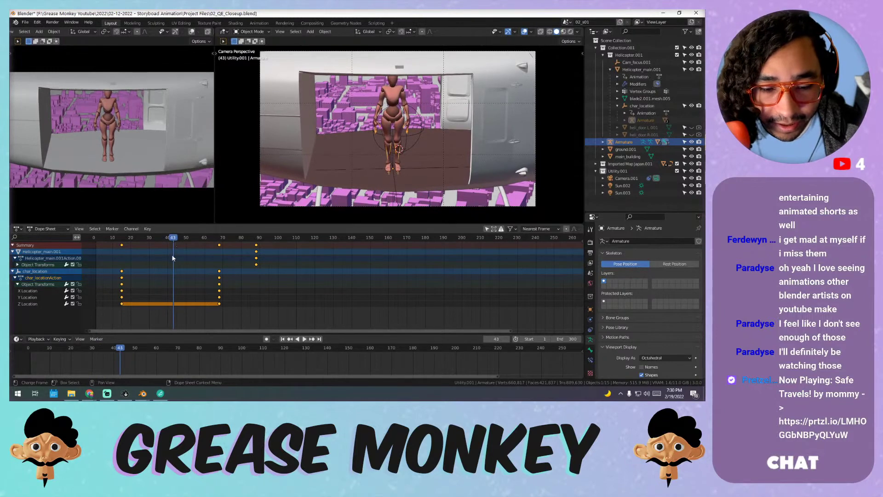
key(n)
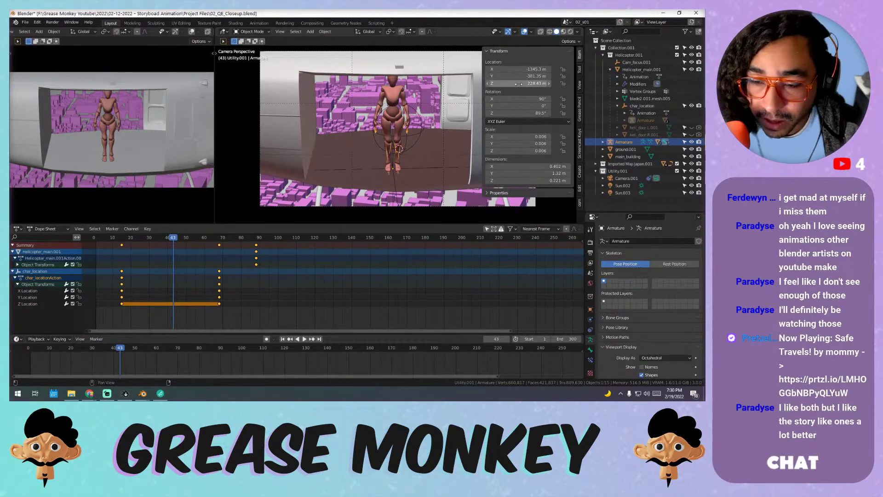
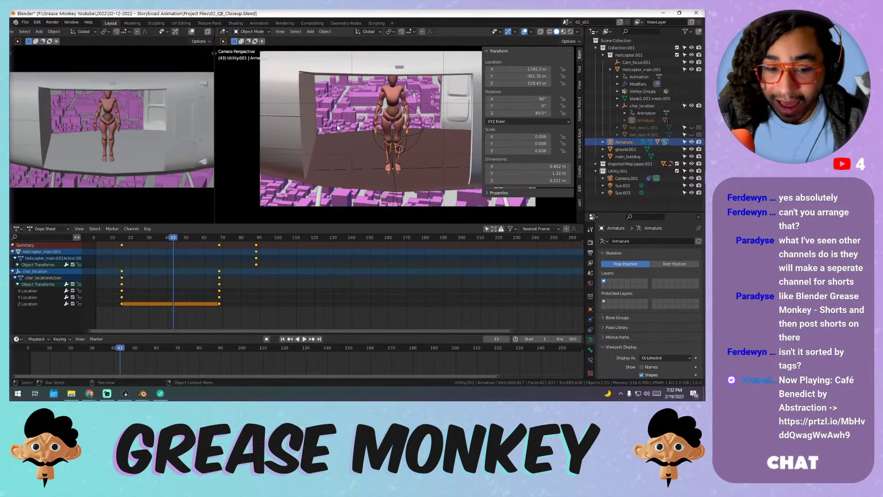
key(space)
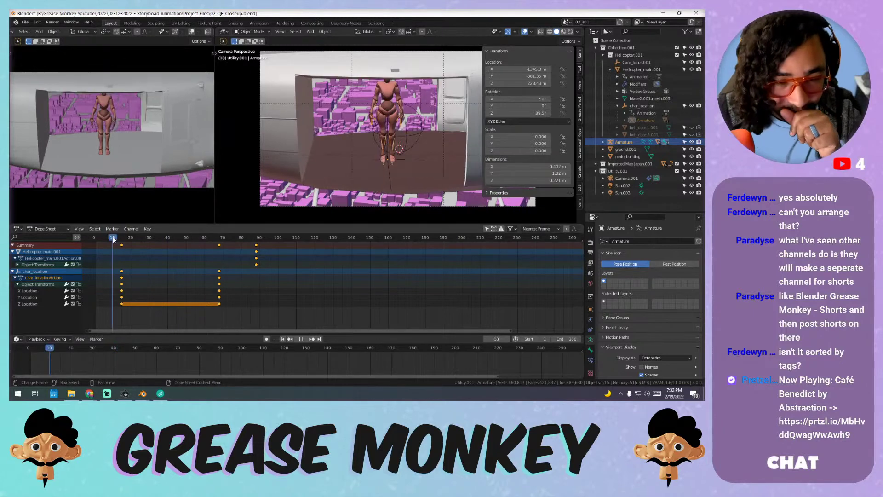
click(206, 252)
key(space)
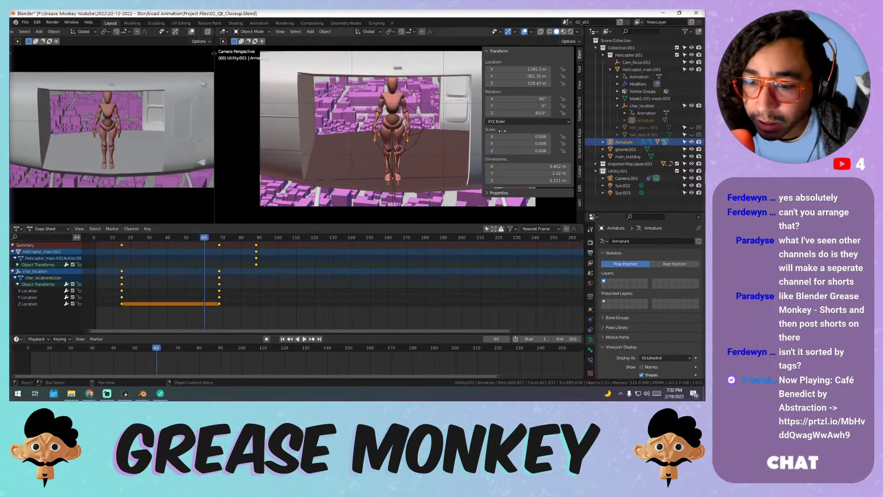
- Expand the Armature's hierarchy, select the Beta_Surface mesh to check for keyframes, and scrub the motion to frame 46
click(605, 142)
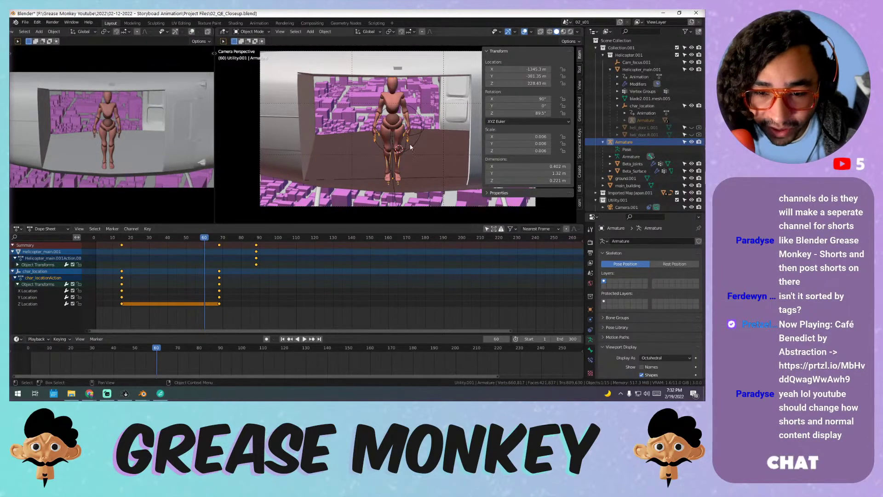
click(397, 179)
click(394, 180)
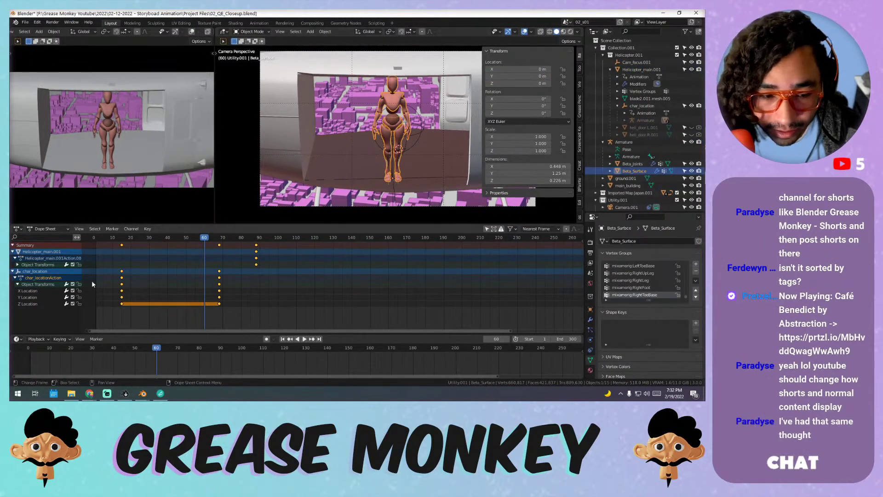
click(18, 284)
click(18, 284)
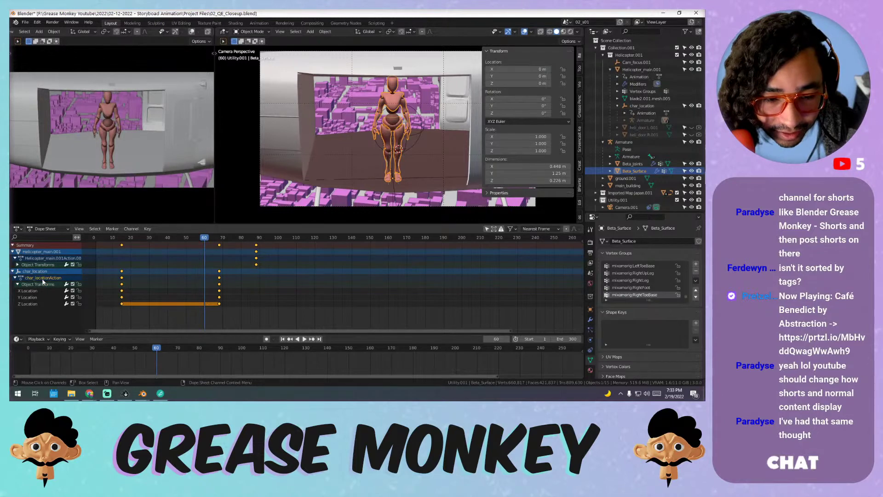
key(shift+ctrl+space)
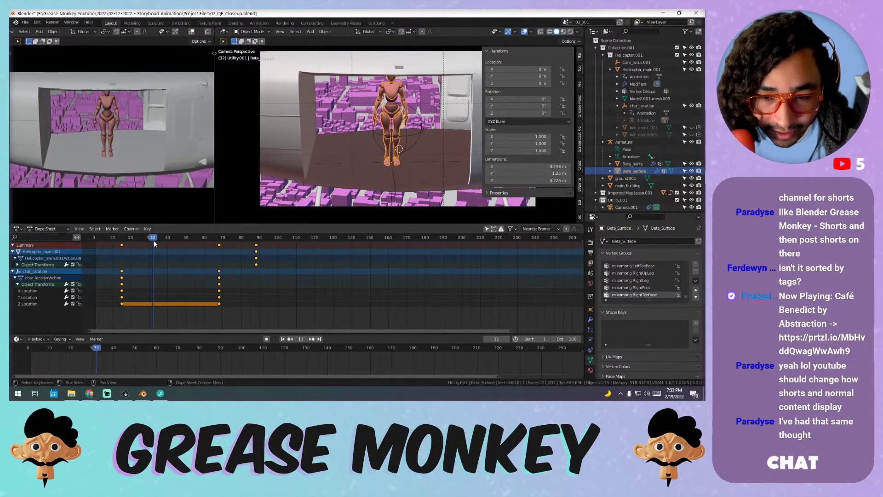
key(space)
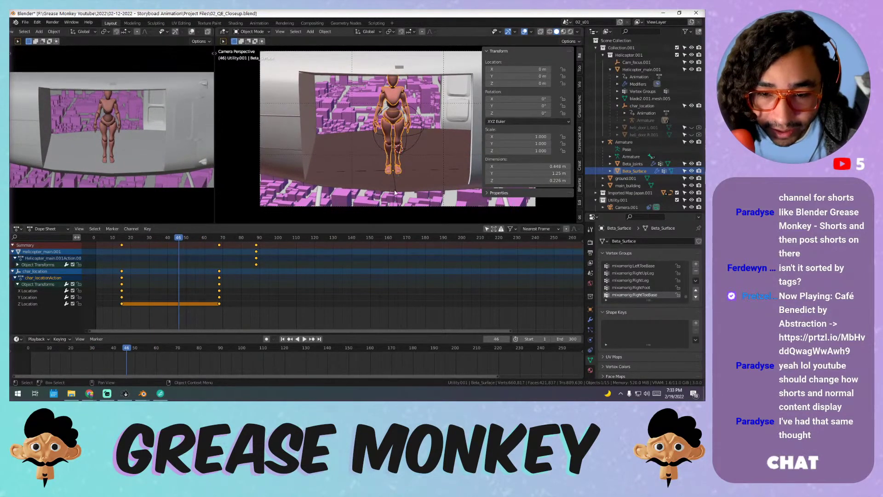
- Select the char_location empty and insert a location keyframe on it at frame 44
click(357, 201)
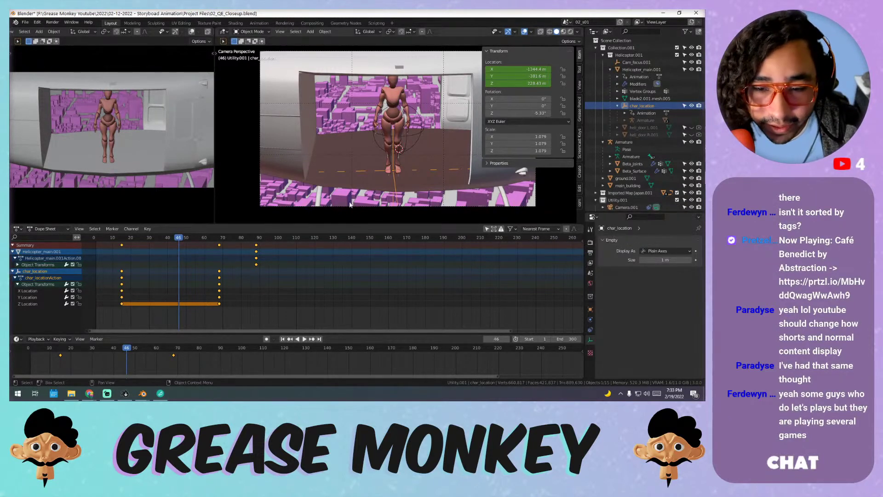
key(space)
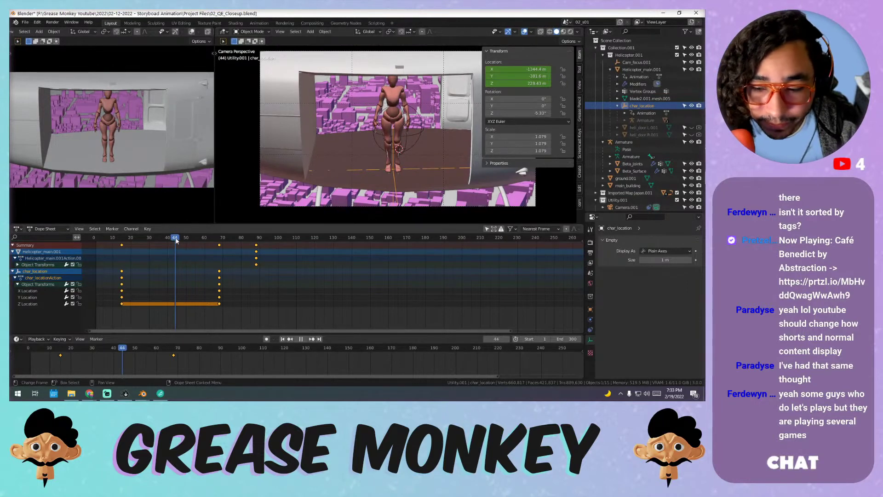
click(178, 243)
key(space)
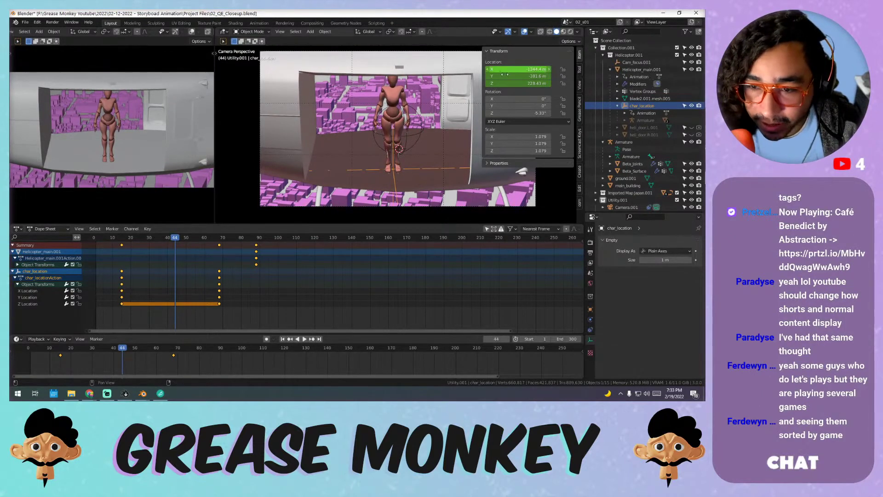
key(i)
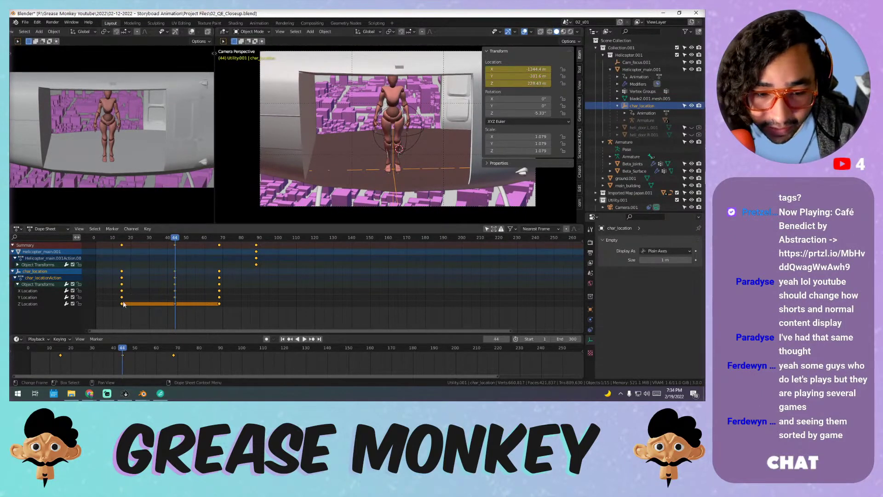
- Try deleting only char_location's first Z Location keyframe, and scrub the motion from the start to frame 44
key(x)
click(149, 307)
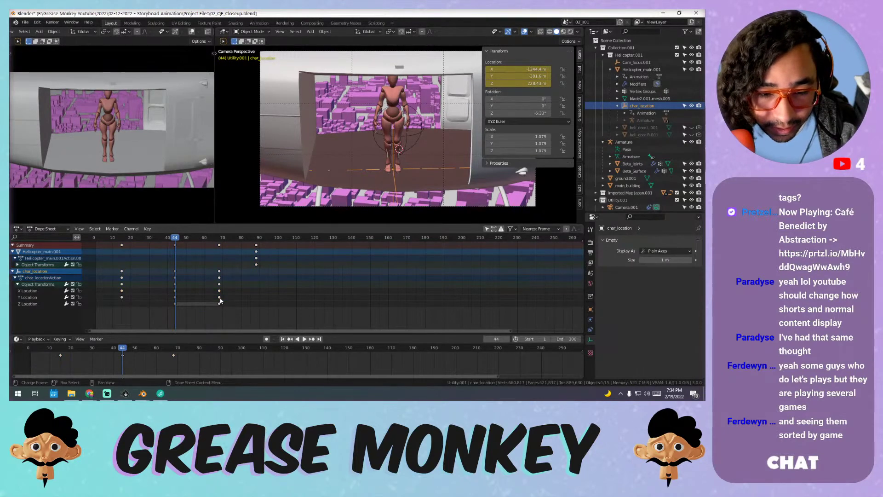
drag(176, 239, 124, 242)
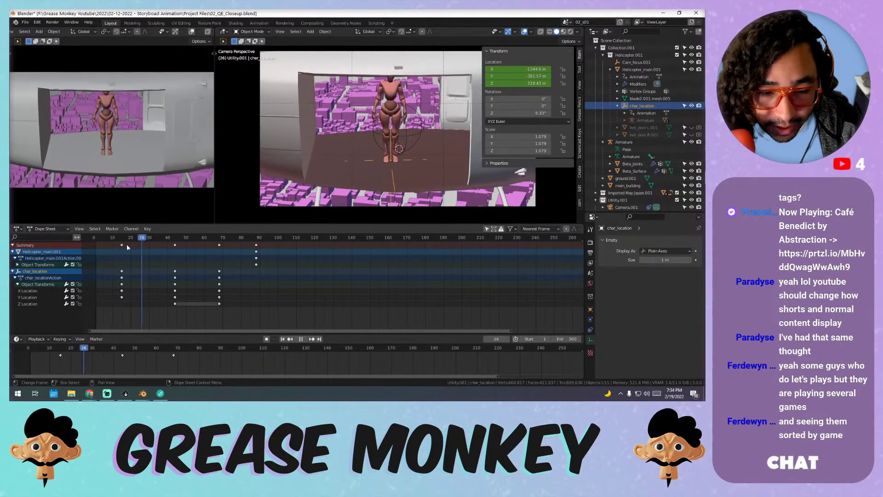
drag(218, 247, 99, 244)
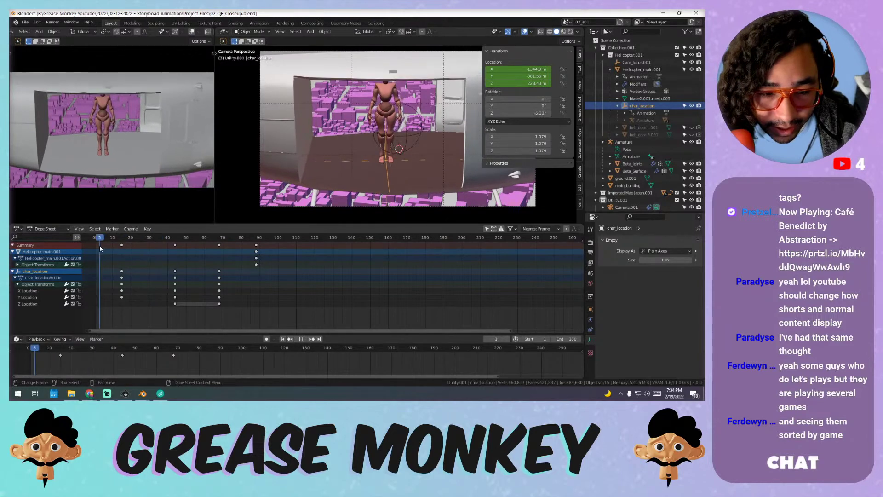
key(space)
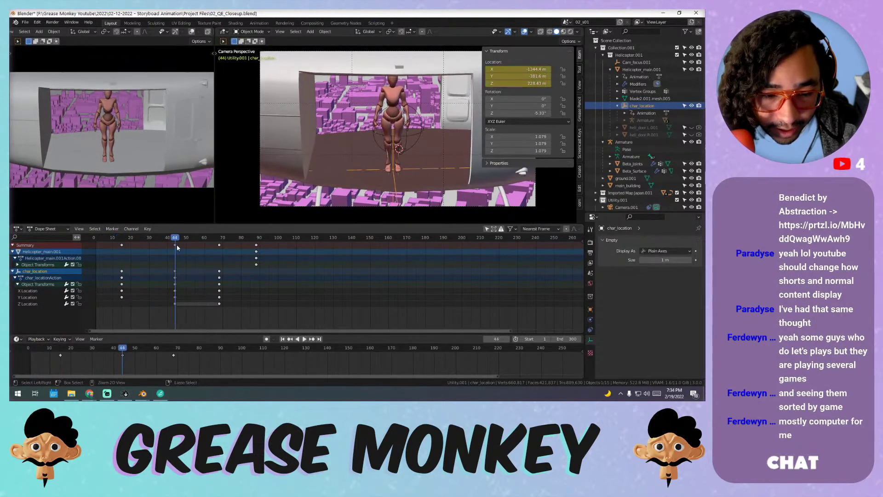
- Undo the Z Location keyframe deletion and delete all of char_location's X, Y and Z keyframes at about frame 15
key(ctrl+z)
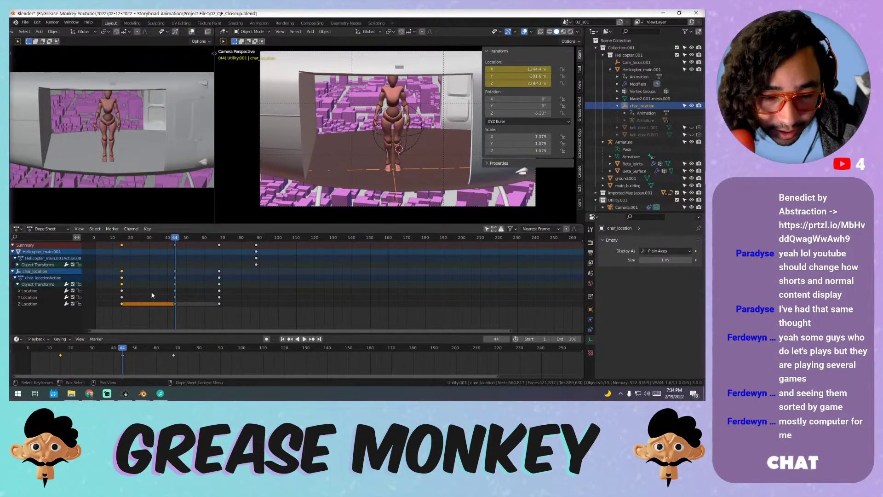
key(x)
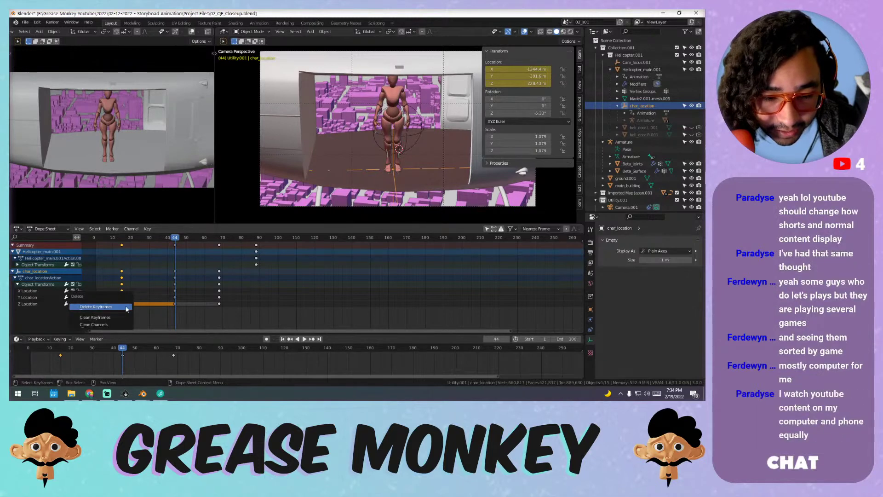
click(134, 305)
- Move char_location's two remaining sets of location keyframes earlier so the first is at frame 24, and play the shot from its start
drag(183, 295, 161, 304)
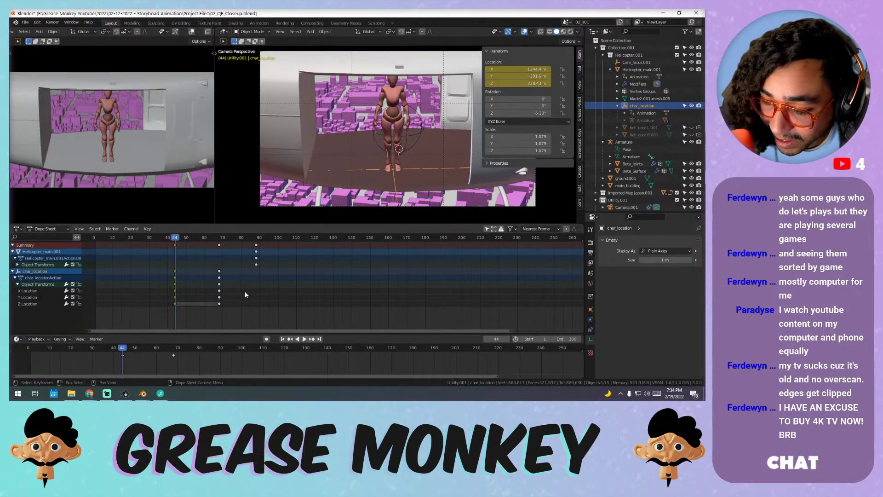
drag(199, 305, 166, 291)
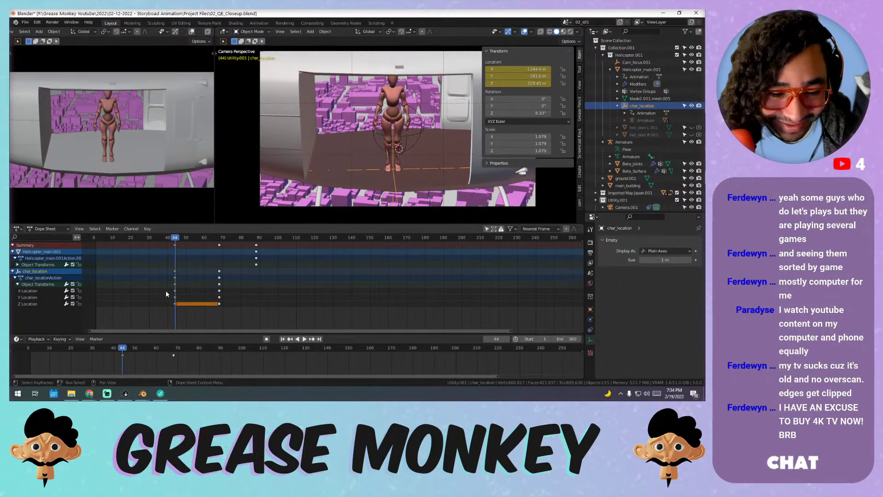
drag(225, 313, 161, 288)
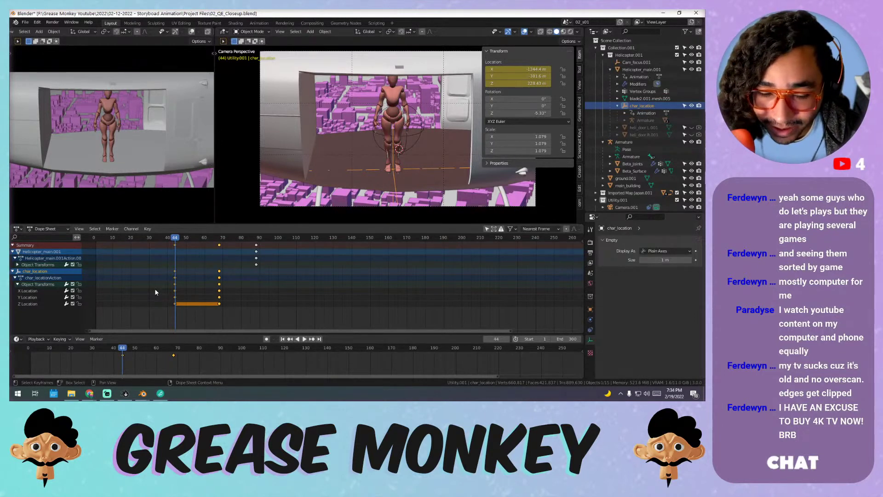
key(g)
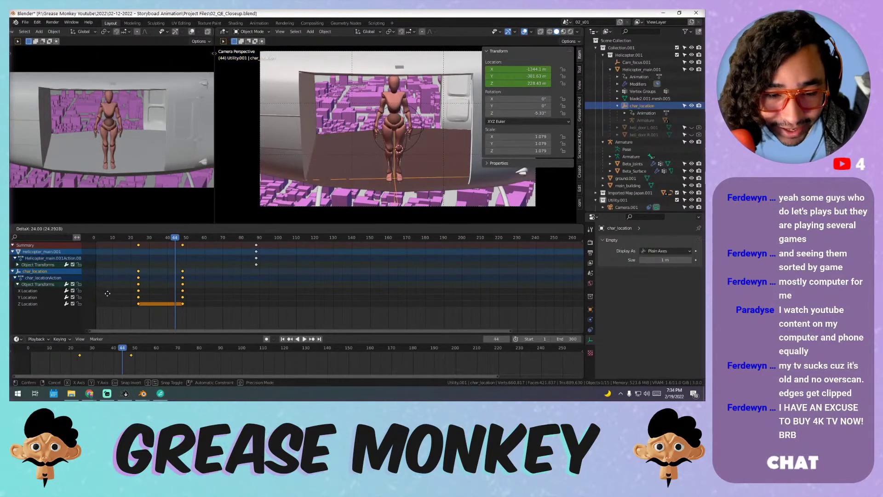
click(106, 294)
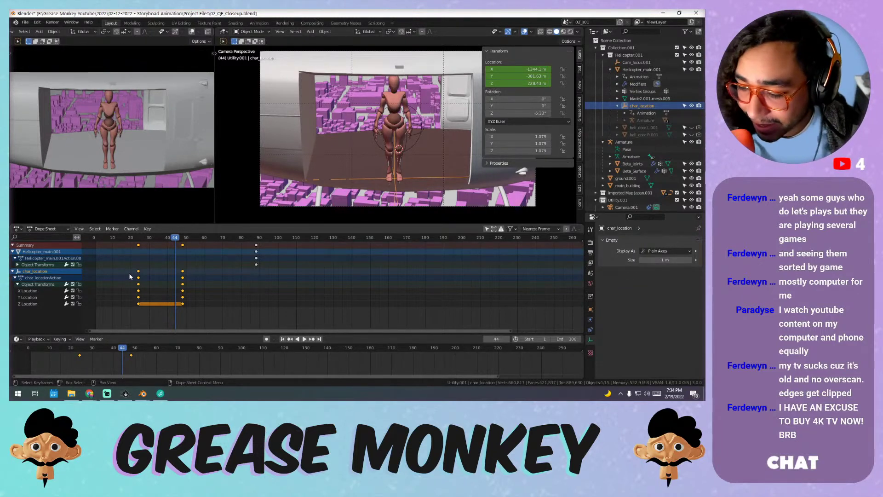
click(132, 239)
key(space)
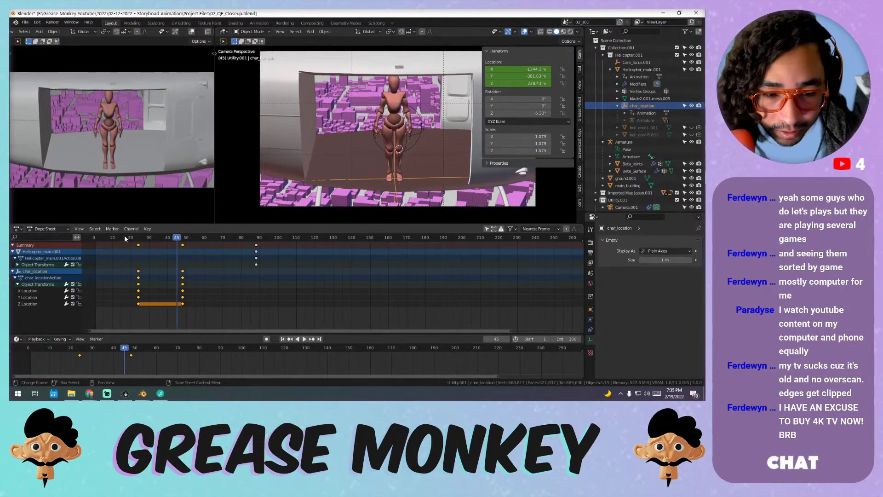
click(95, 238)
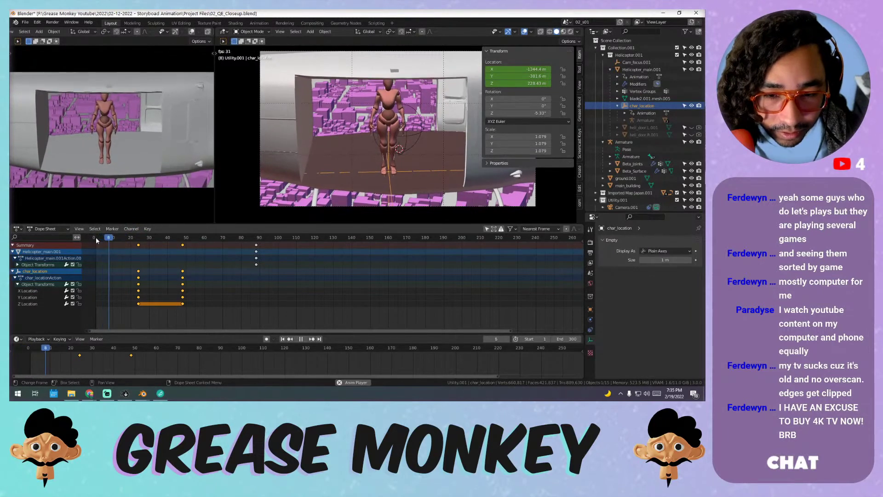
key(space)
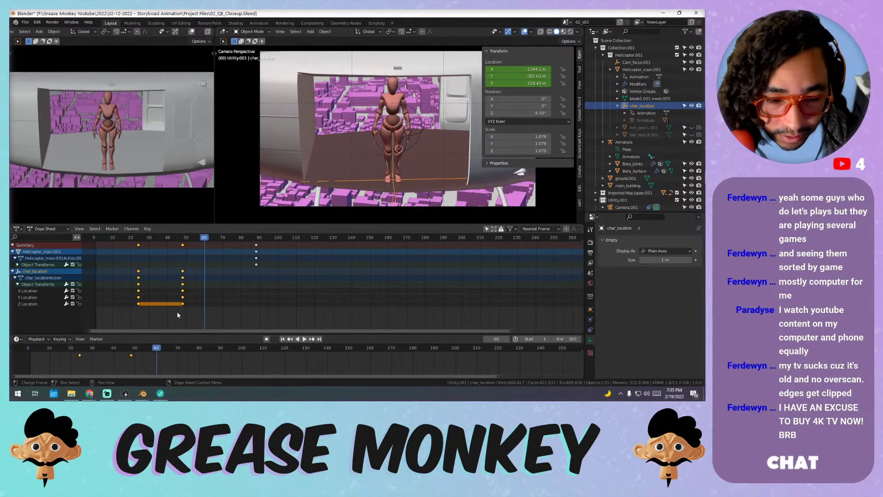
- Move both sets of char_location keyframes earlier so the first is at frame 1, and replay the motion
drag(138, 285, 96, 285)
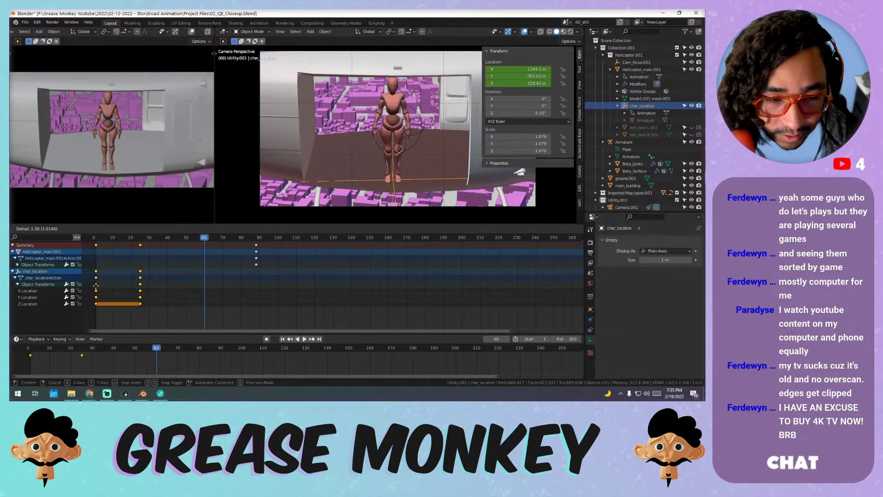
click(96, 286)
click(95, 242)
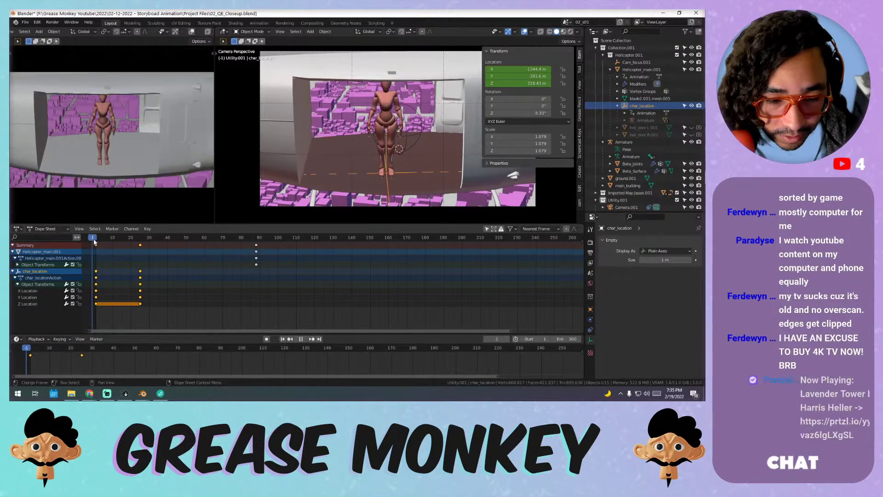
key(space)
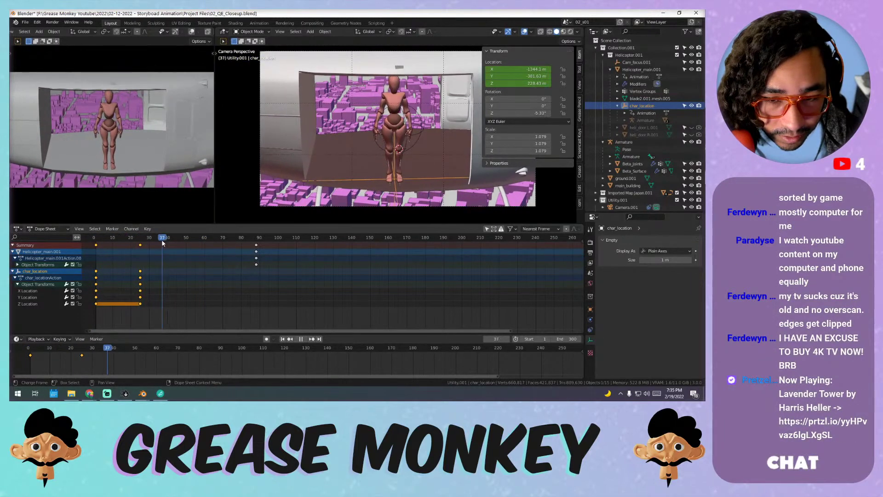
- Scrub and replay the character's motion from the start to char_location's last keyframes at frame 25
drag(156, 244, 138, 243)
key(space)
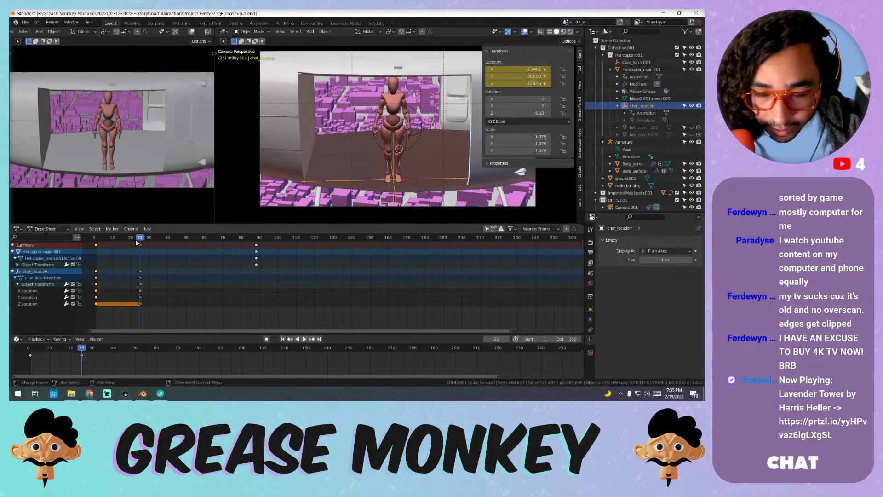
key(b)
click(126, 245)
key(shift+Left)
key(space)
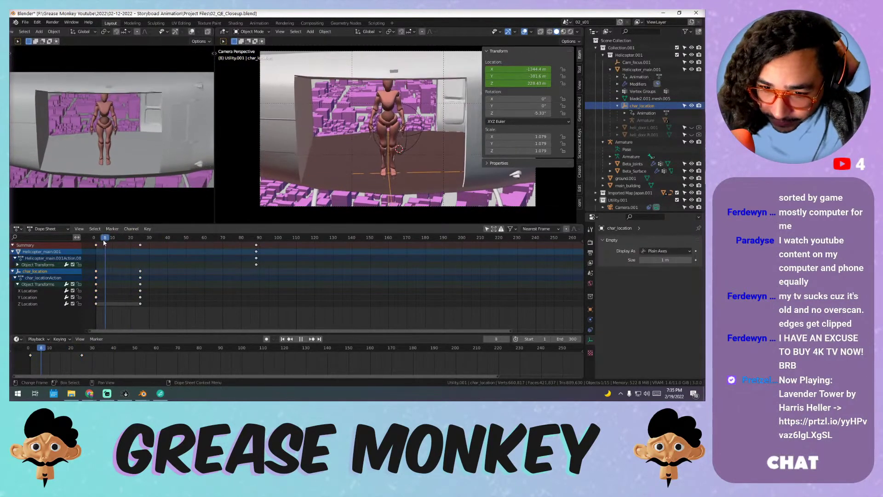
drag(166, 238, 143, 232)
key(space)
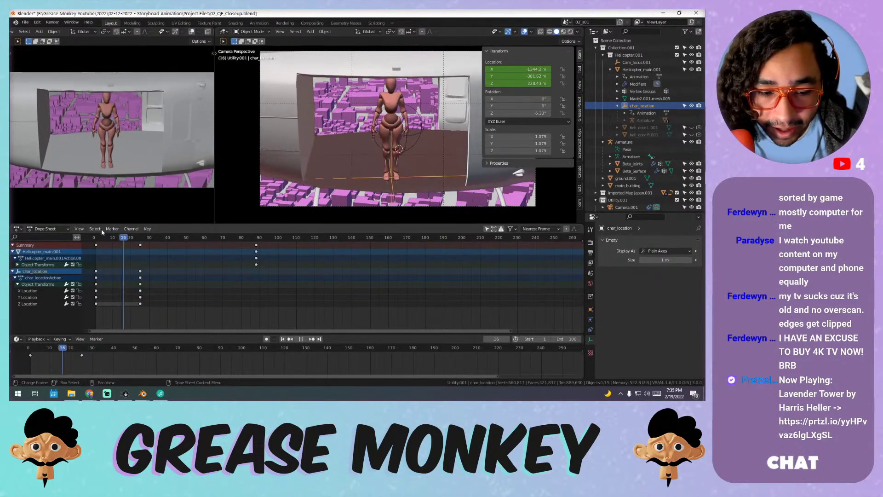
key(space)
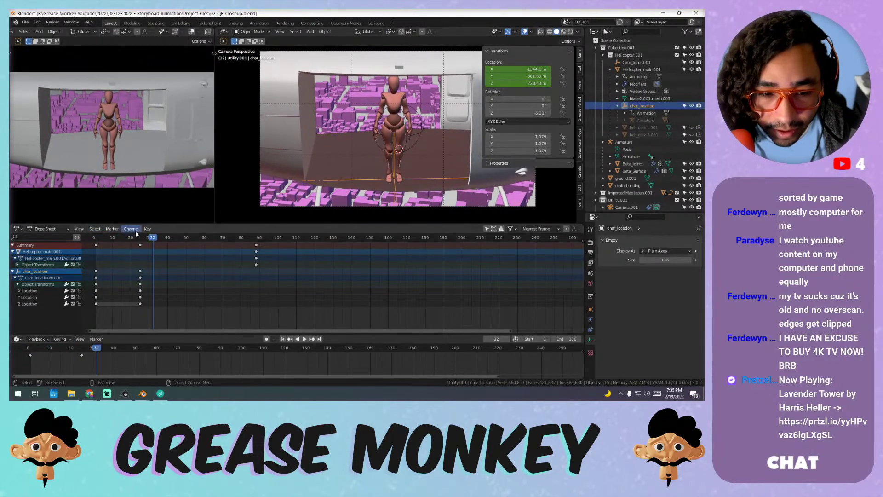
mouse_move(145, 237)
mouse_down()
mouse_move(133, 241)
mouse_move(162, 238)
mouse_move(140, 240)
mouse_up()
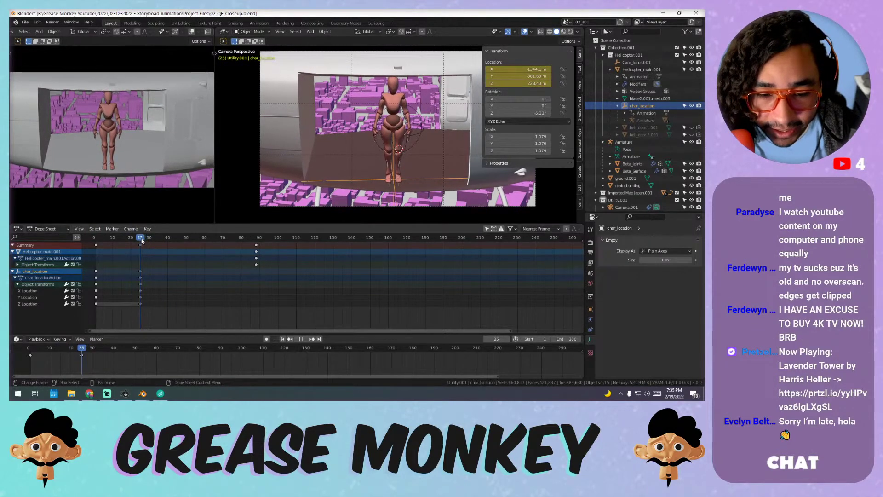
- Select Camera.001 and replay the shot from the beginning, returning to frame 1
scroll(620, 191, down, 2)
click(626, 190)
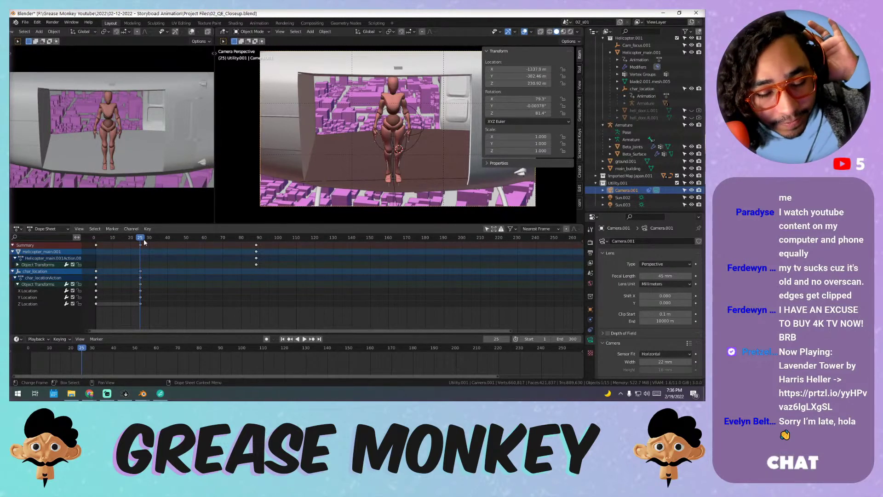
drag(144, 239, 93, 240)
key(space)
drag(146, 248, 96, 243)
key(space)
key(space)
key(space)
key(space)
key(space)
key(Escape)
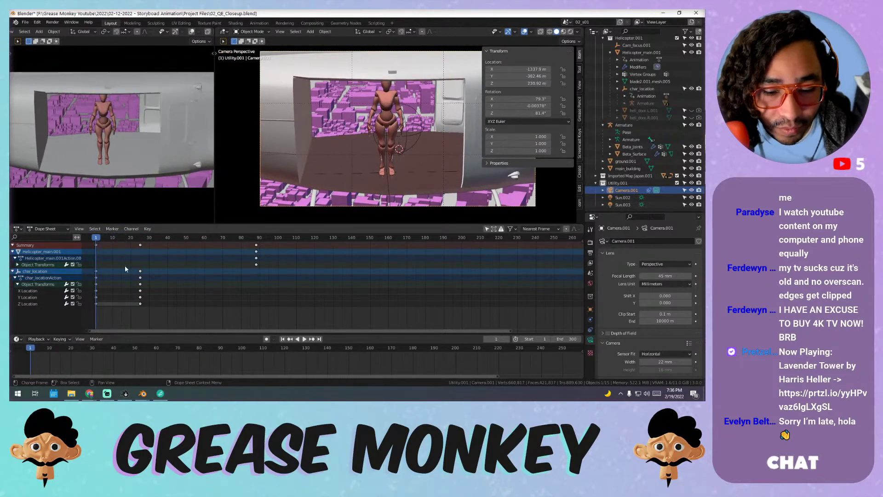
key(m)
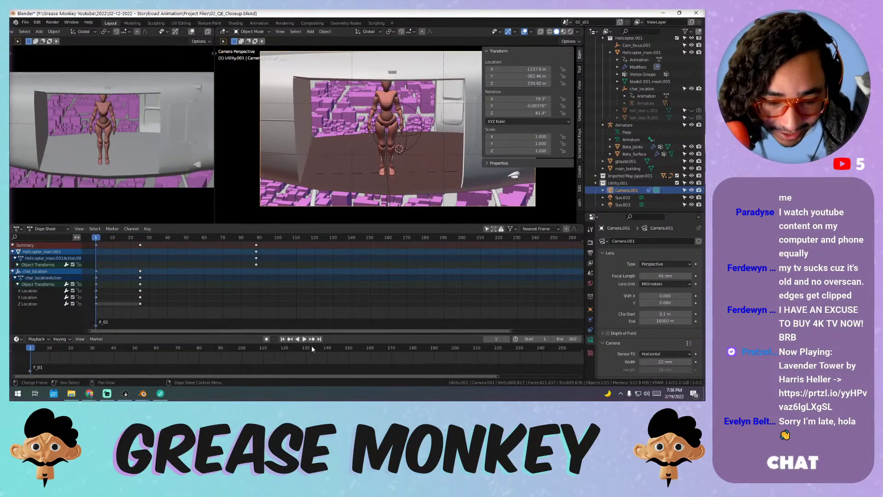
key(ctrl+z)
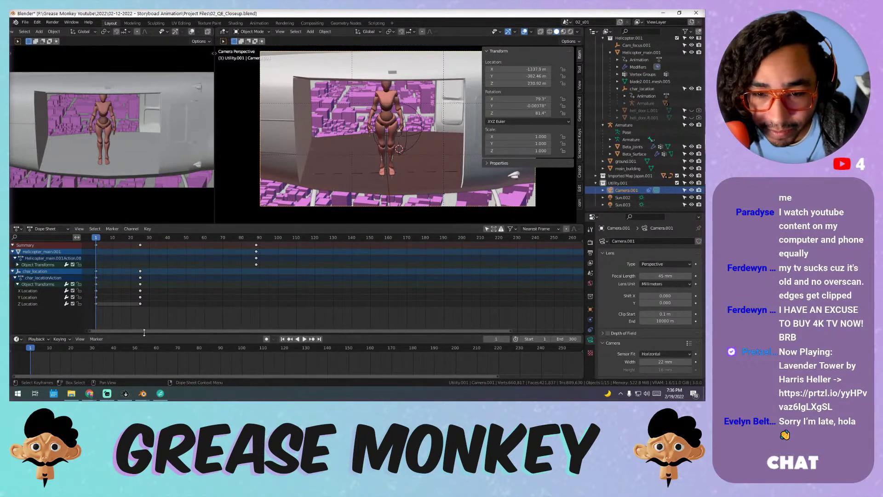
click(96, 338)
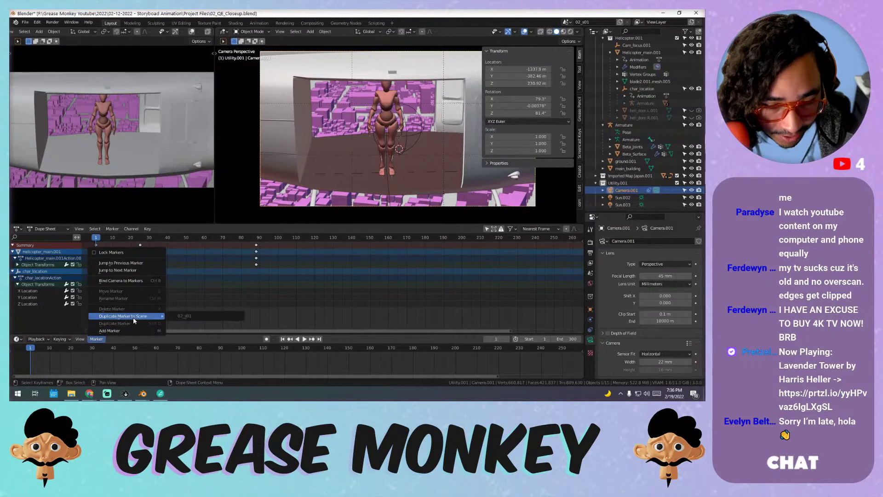
click(128, 283)
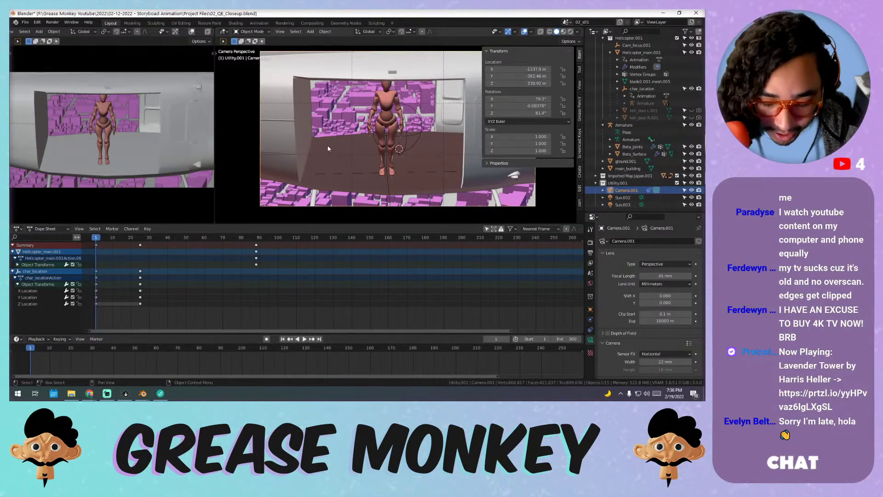
right_click(386, 93)
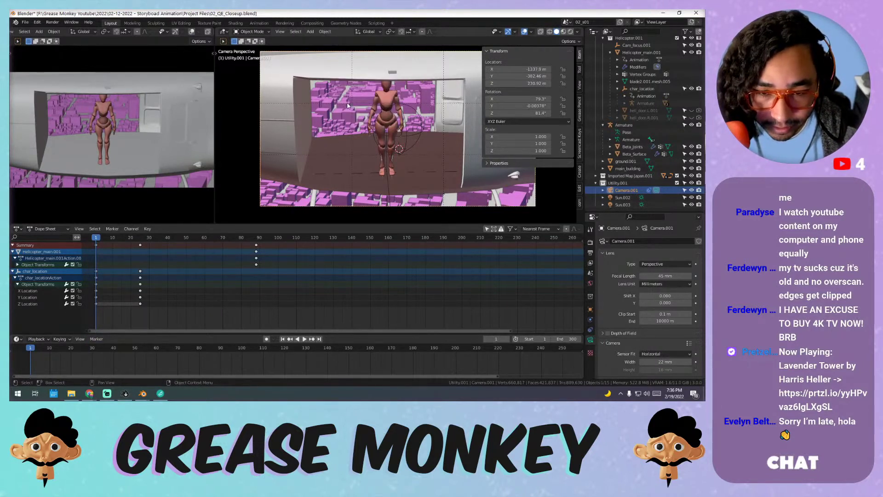
- Add a marker at frame 1 and make the timeline area taller
key(m)
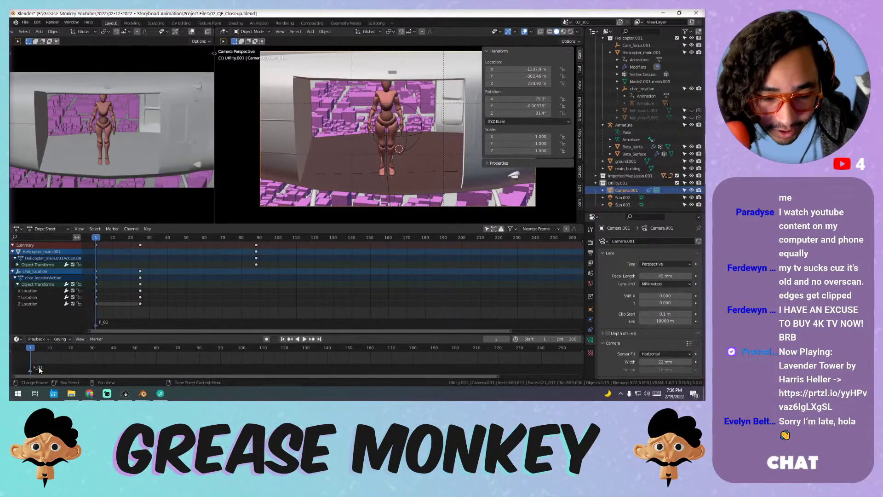
scroll(266, 365, down, 2)
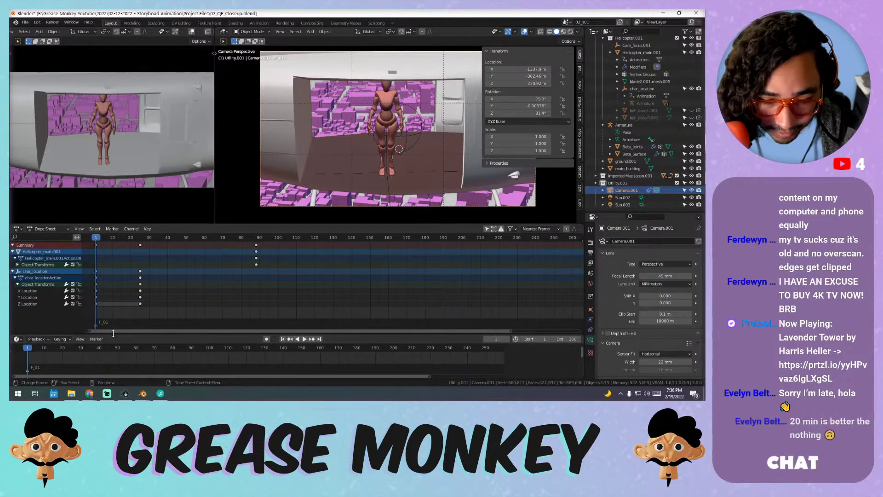
scroll(98, 364, up, 2)
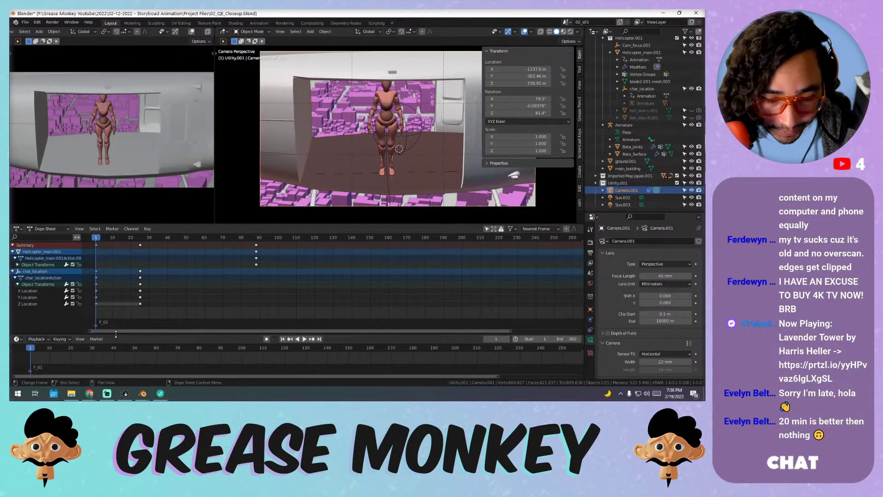
drag(115, 335, 111, 312)
- Play the shot and scrub through the opening motion, stopping at frame 27
key(space)
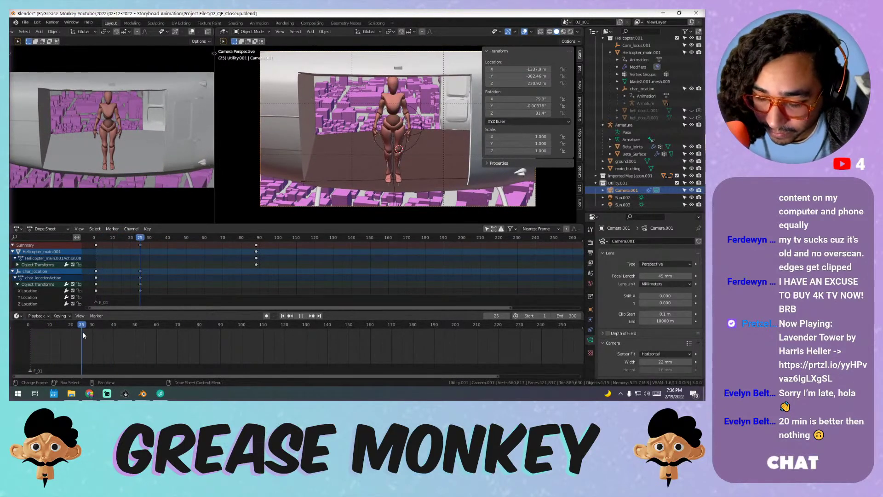
drag(108, 338, 4, 339)
drag(583, 340, 86, 332)
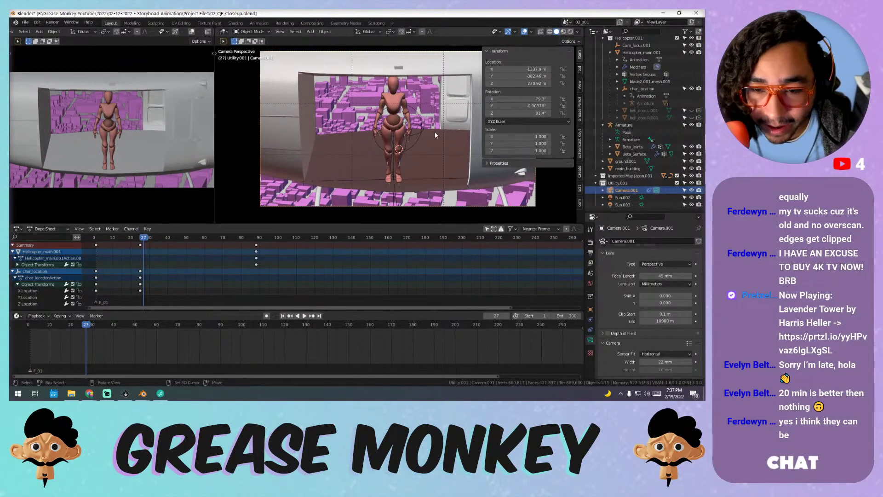
- Try deleting Camera.001's Track To constraint and adjusting its location, undoing each change
key(shift+grave)
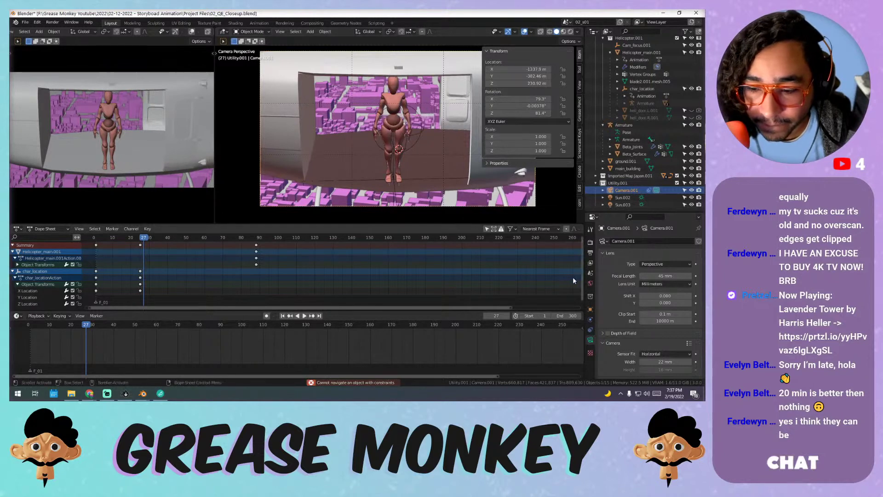
click(591, 330)
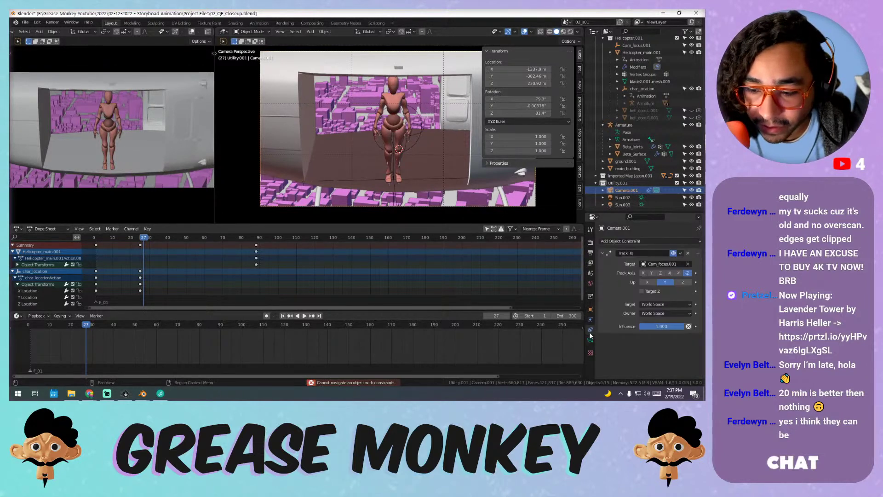
click(689, 254)
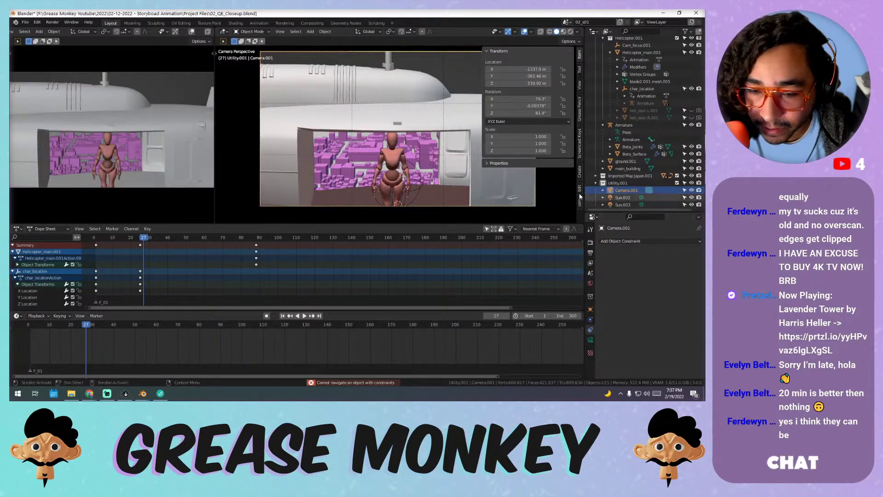
key(ctrl+z)
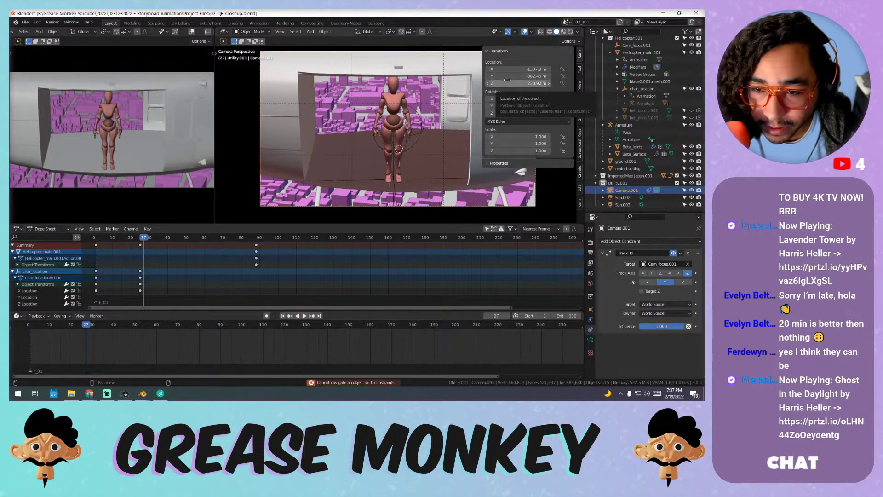
mouse_move(524, 76)
mouse_down()
mouse_move(529, 83)
mouse_move(517, 69)
mouse_up()
key(ctrl+z)
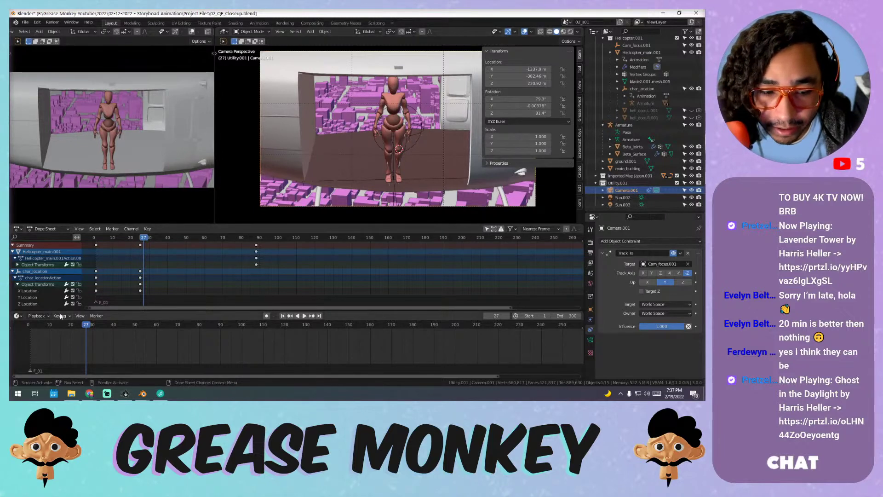
- Replay the shot from frame 1 and stop at frame 11
click(27, 325)
key(space)
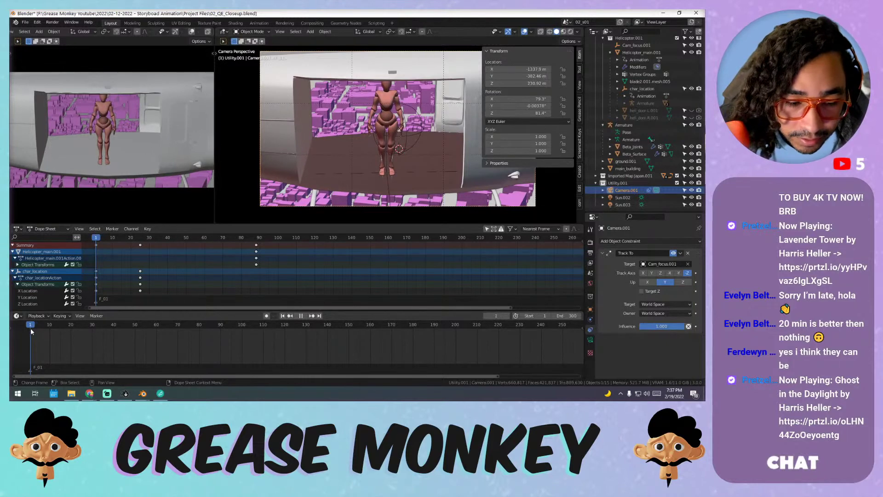
click(28, 333)
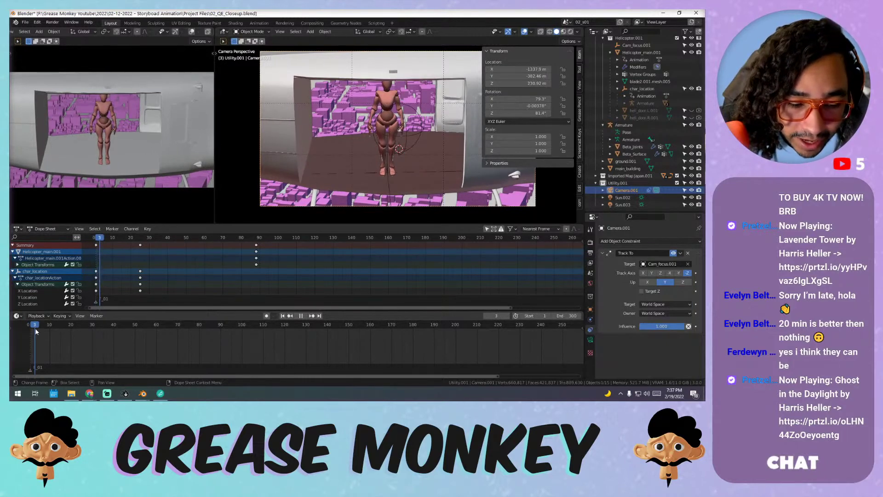
key(space)
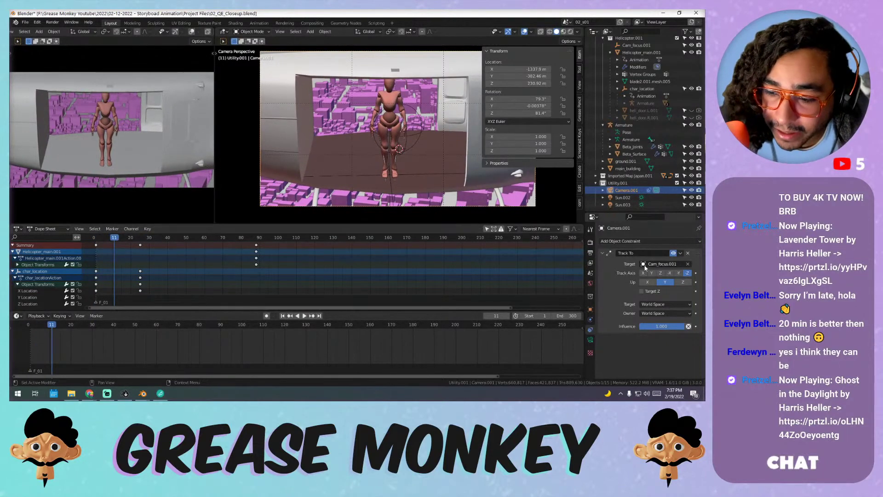
- Select Cam_focus.001, the camera's tracking target, and try moving it freely in the camera view
click(423, 134)
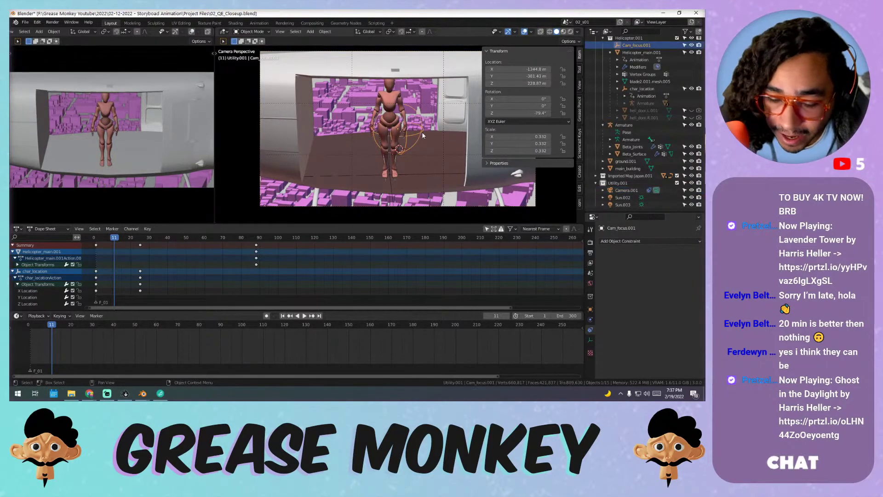
key(g)
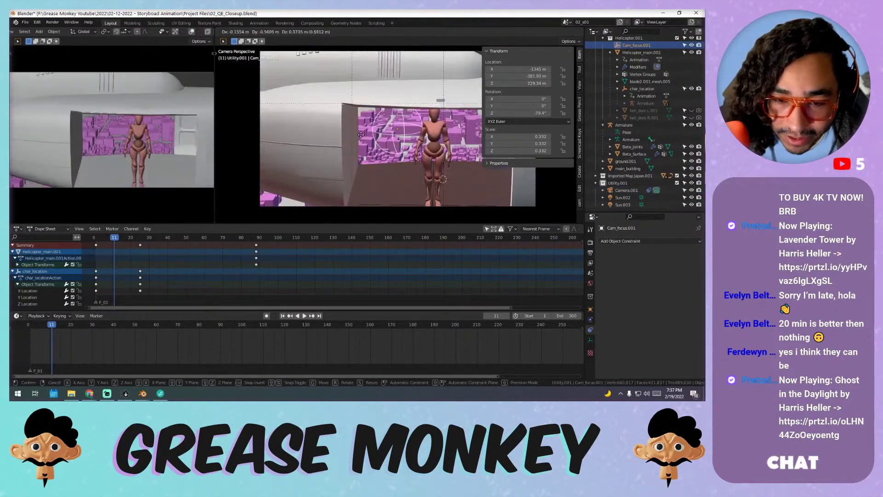
click(403, 164)
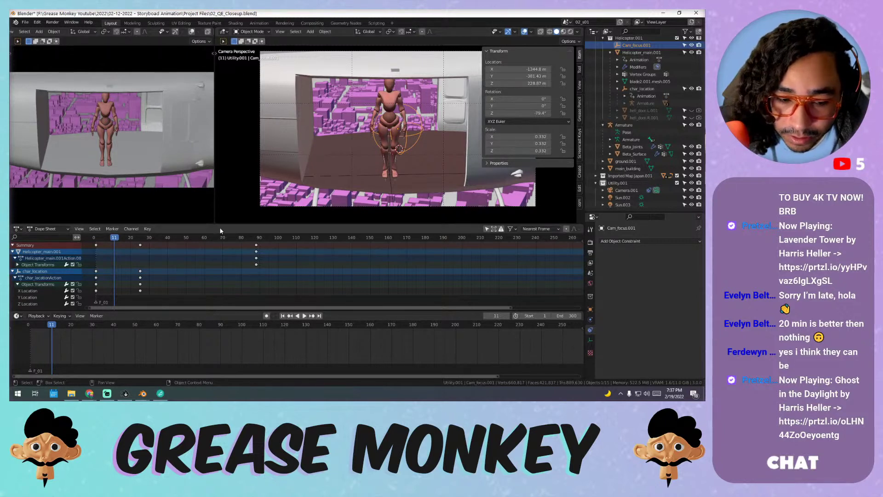
- Replay the opening, scrub to frame 27 and keyframe Cam_focus.001's location there
click(30, 325)
key(space)
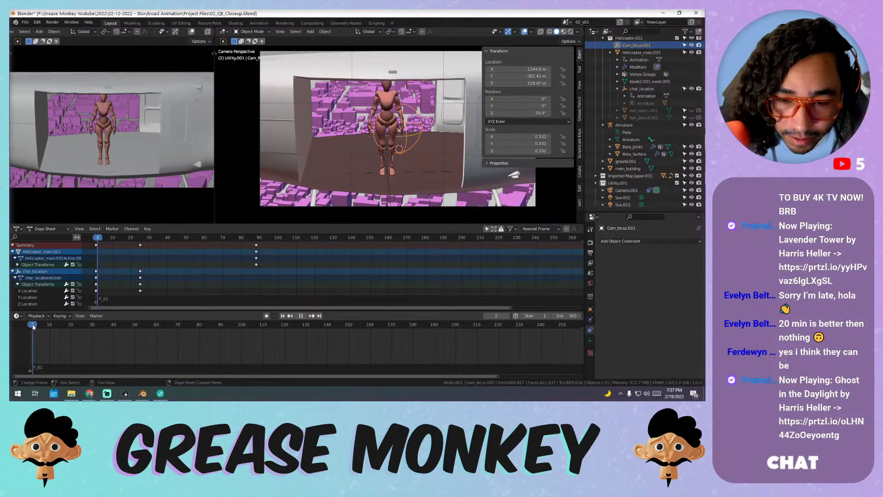
click(30, 327)
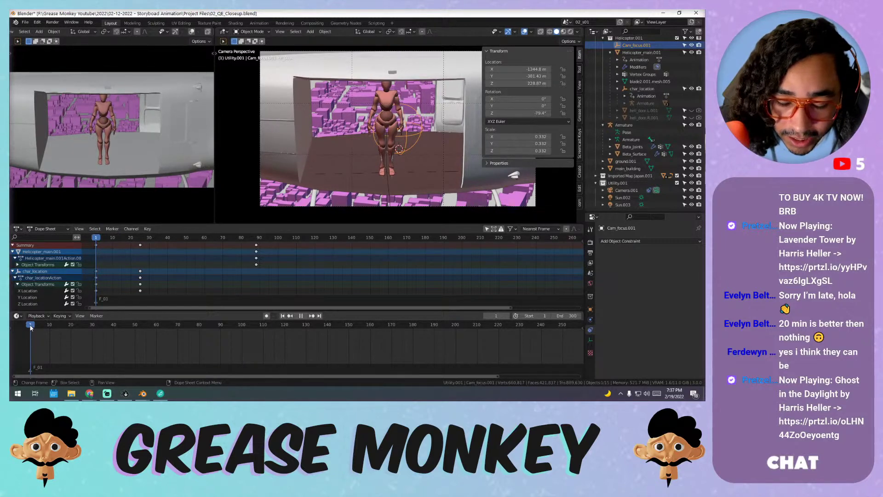
drag(31, 327, 86, 330)
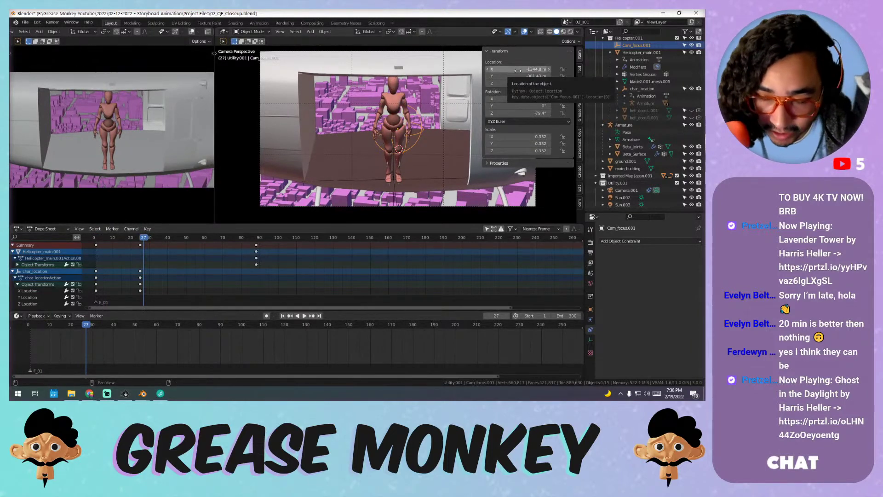
key(i)
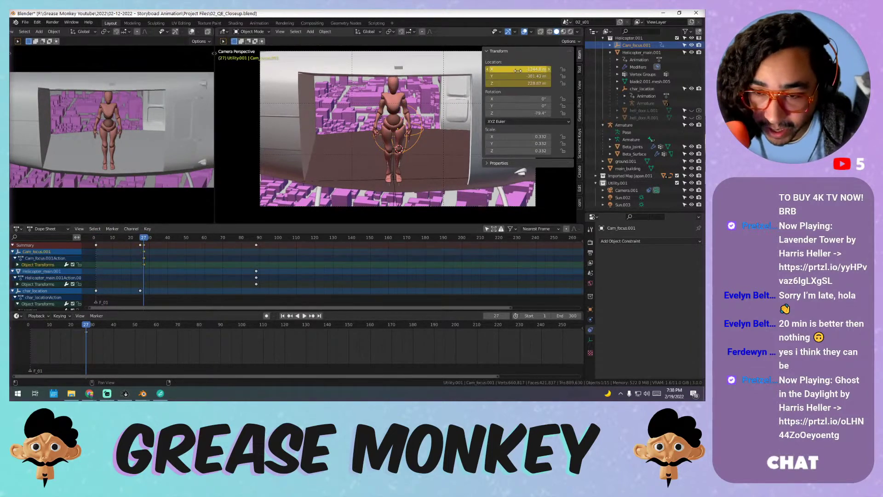
- At frame 28, move Cam_focus.001 along the global X axis to about -1343.9 m, near the character's legs
click(89, 325)
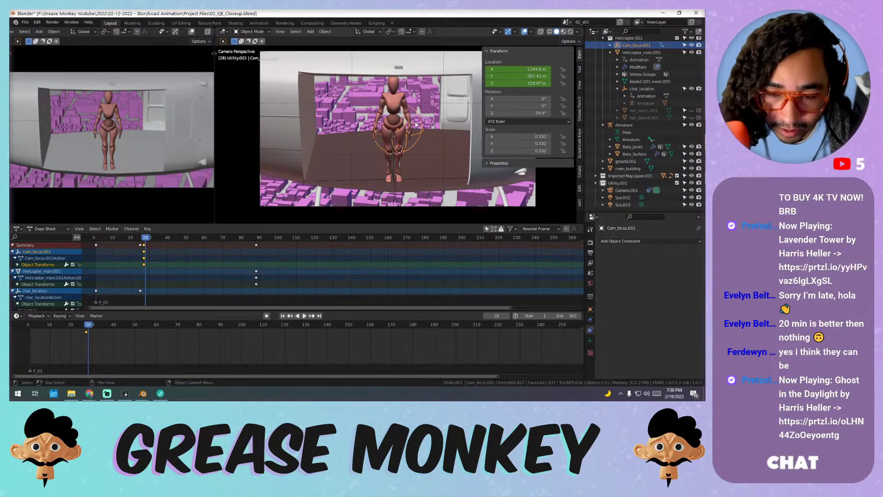
key(KP_Decimal)
scroll(420, 116, down, 7)
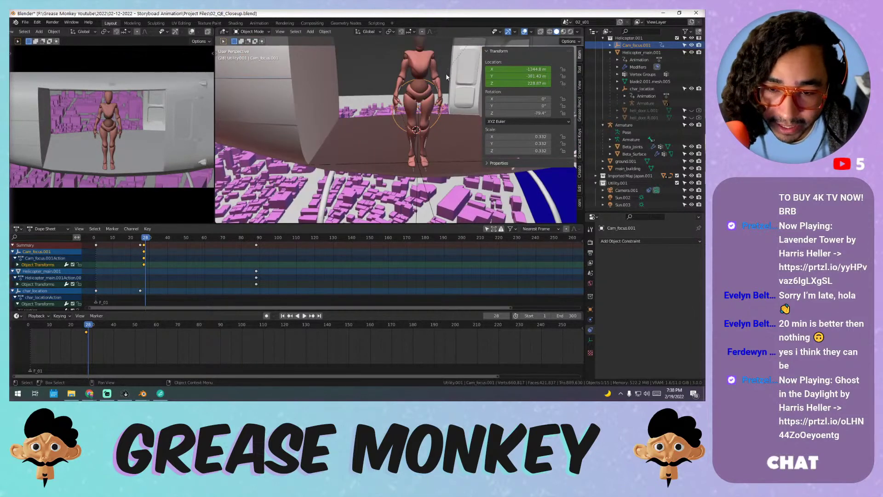
middle_drag(452, 136, 416, 124)
key(g)
key(y)
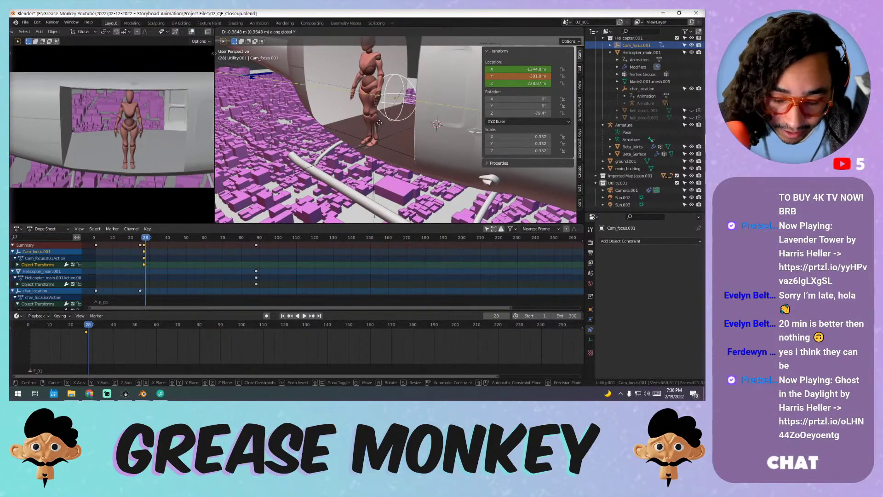
key(x)
click(368, 137)
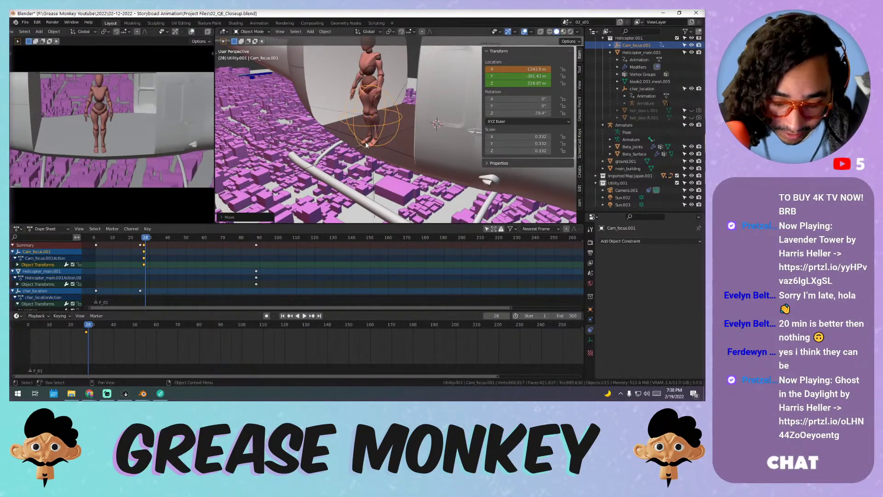
- Raise Cam_focus.001 along Z to about 229.6 m, level with the character's head
key(g)
key(z)
click(357, 75)
middle_drag(357, 74, 398, 114)
key(KP_Decimal)
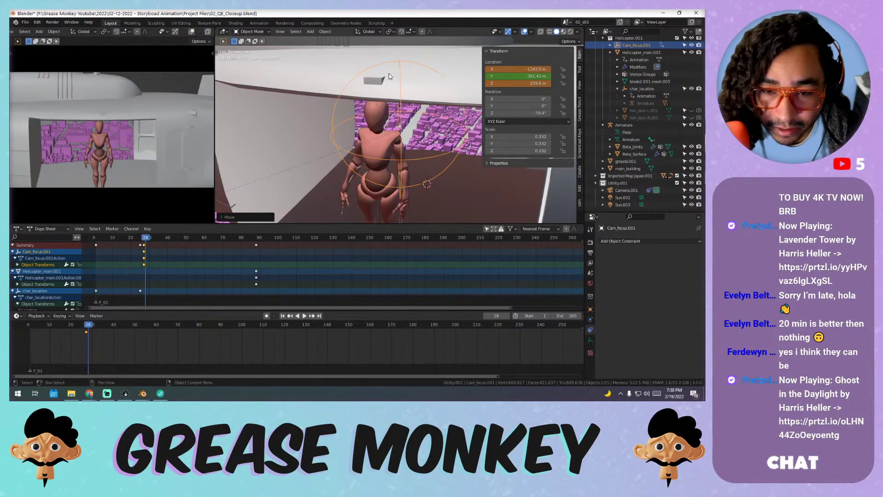
- Centre Cam_focus.001 horizontally on the head at about X -1344 m, Y -381.6 m, and keyframe its location at frame 28
middle_drag(389, 73, 452, 65)
key(g)
key(shift+z)
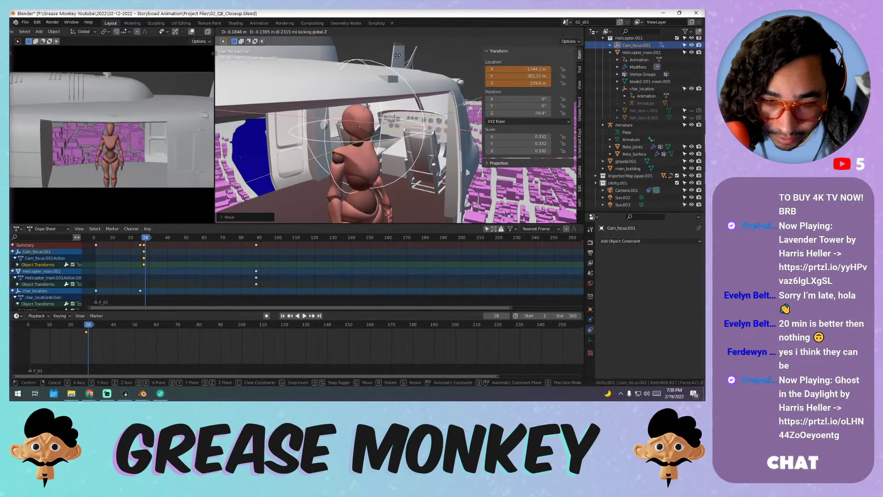
click(398, 58)
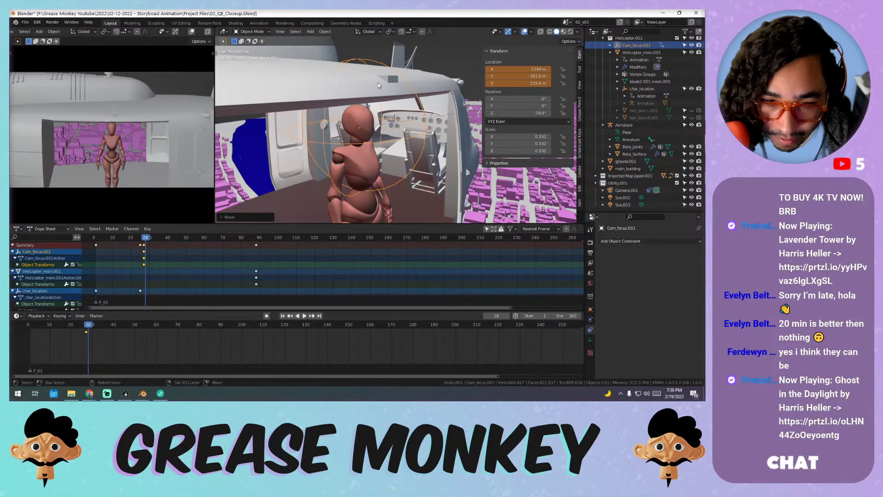
middle_drag(377, 82, 334, 83)
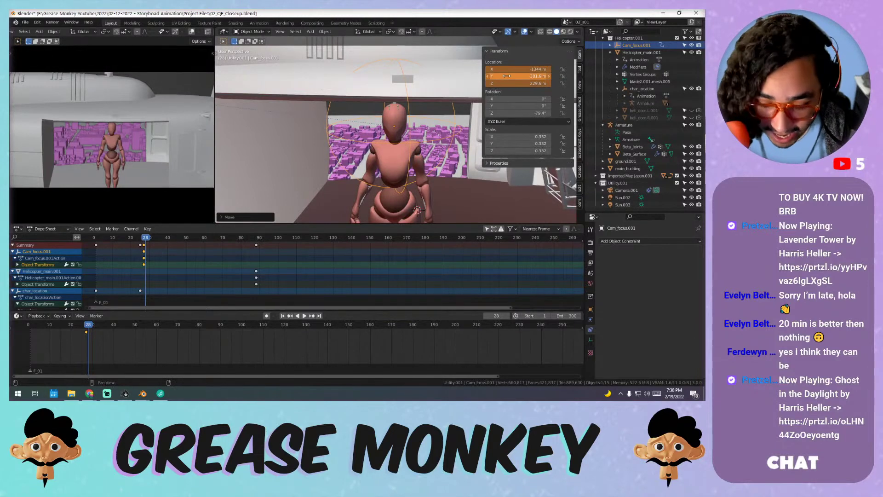
key(i)
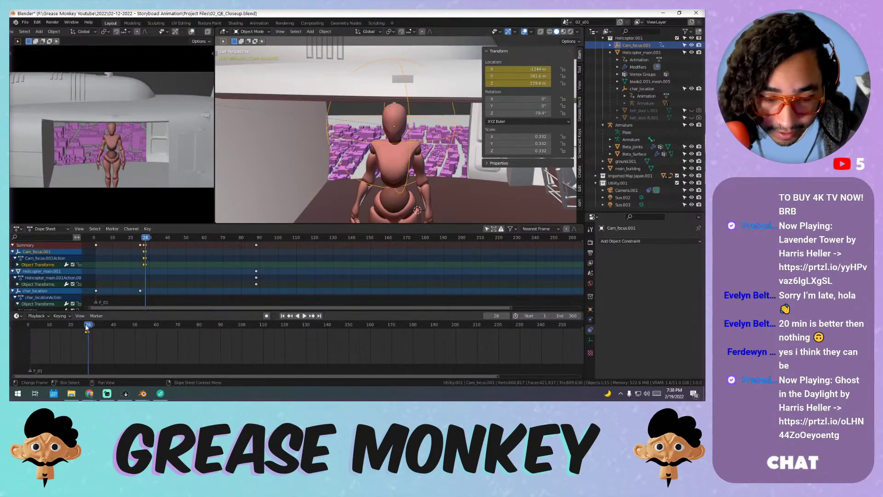
- Check the focus jump around frames 27 to 29 and return to frame 28
key(Left)
key(space)
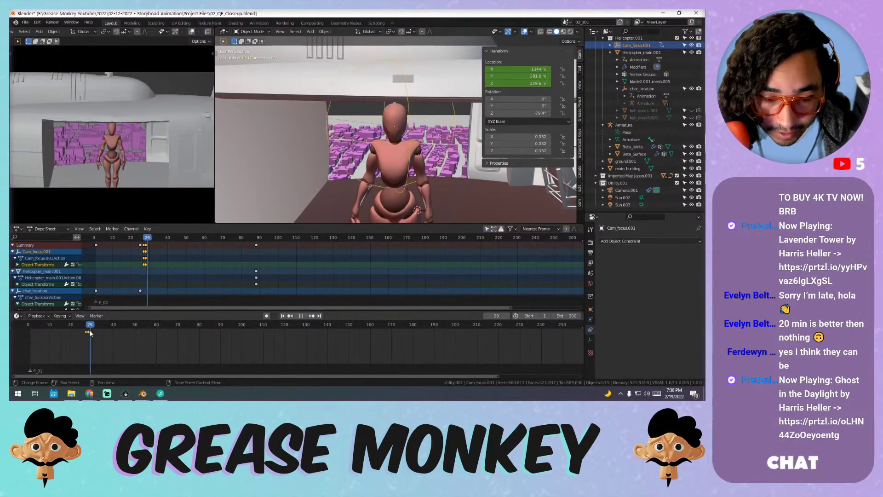
key(space)
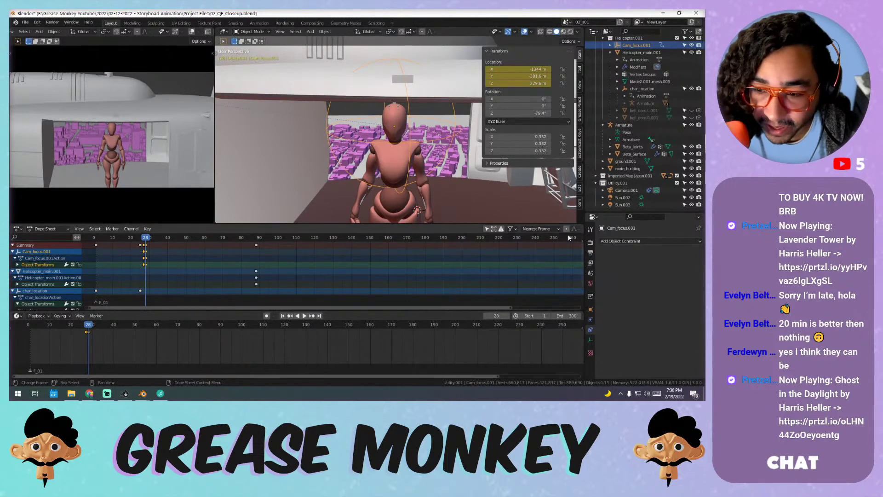
- Select Camera.001 and try walk navigation with its Track To constraint disabled, switching the constraint back on
click(624, 191)
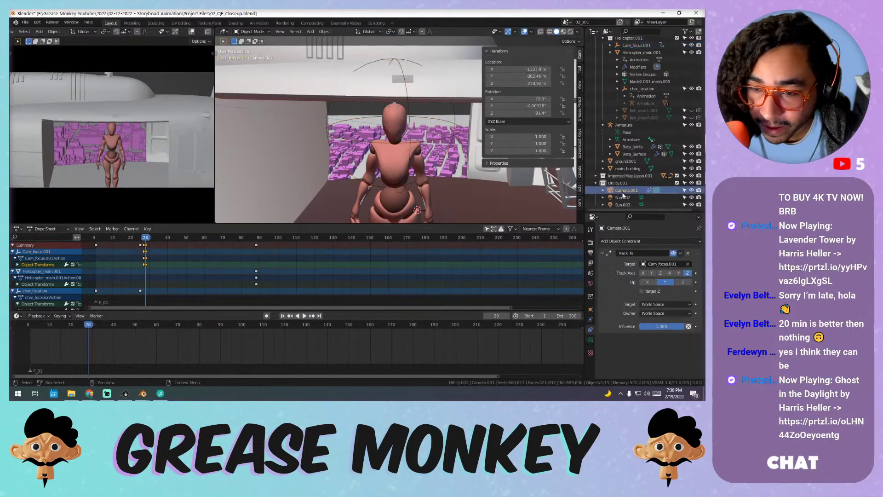
click(674, 254)
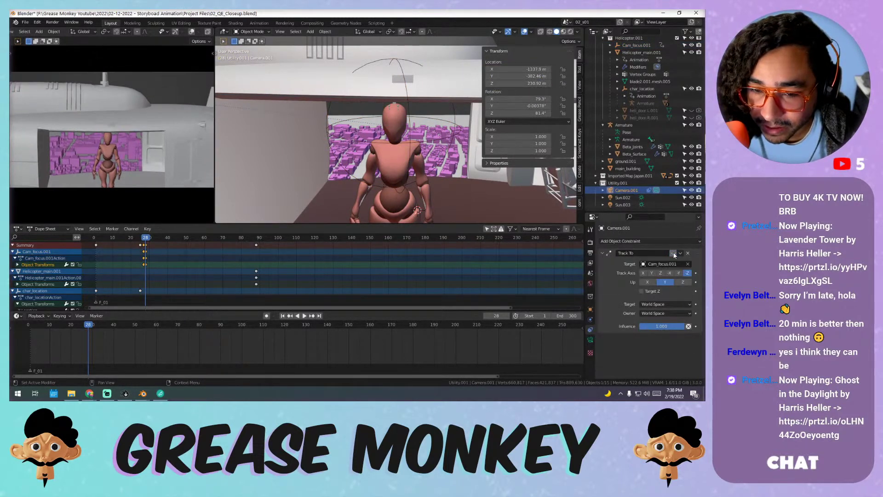
key(shift+grave)
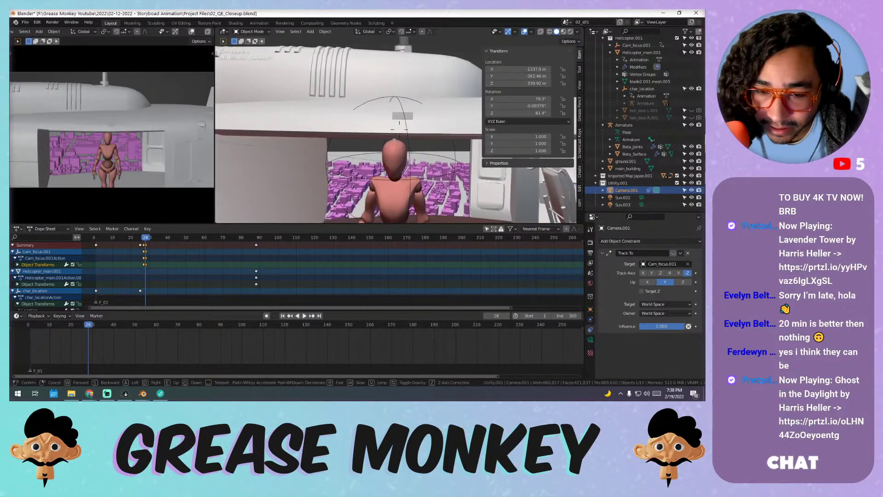
key(w)
key(Escape)
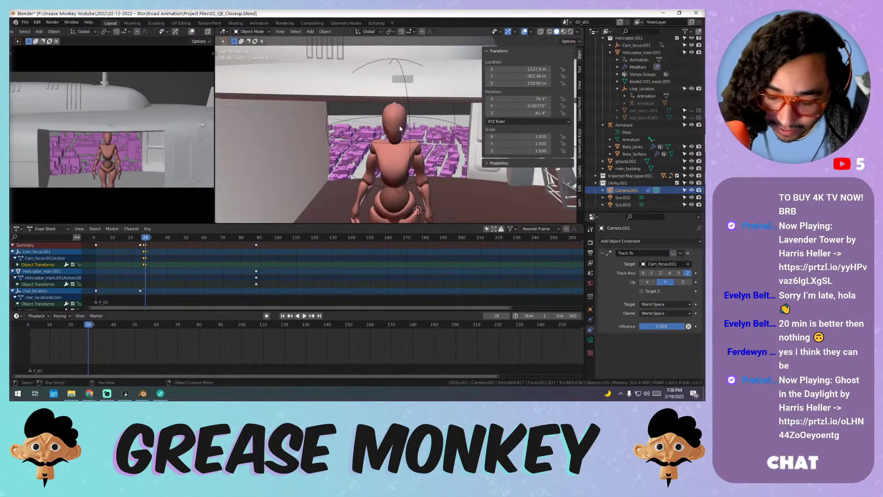
key(Home)
key(KP_0)
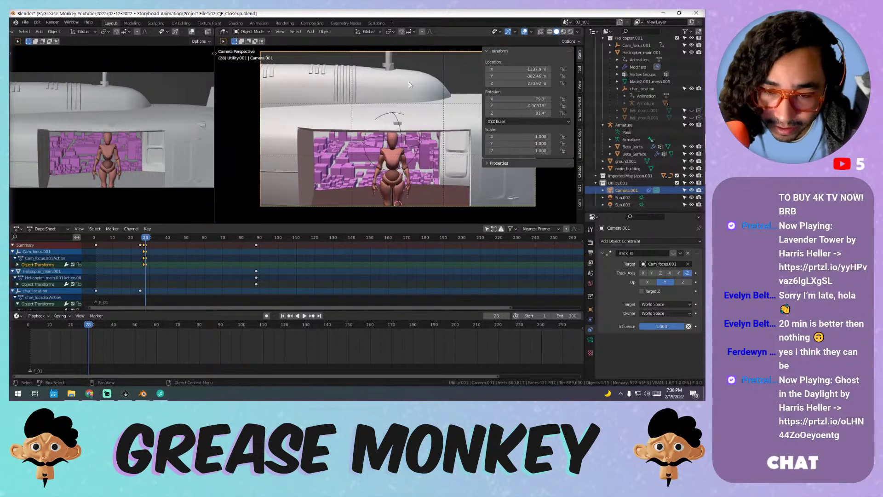
key(shift+grave)
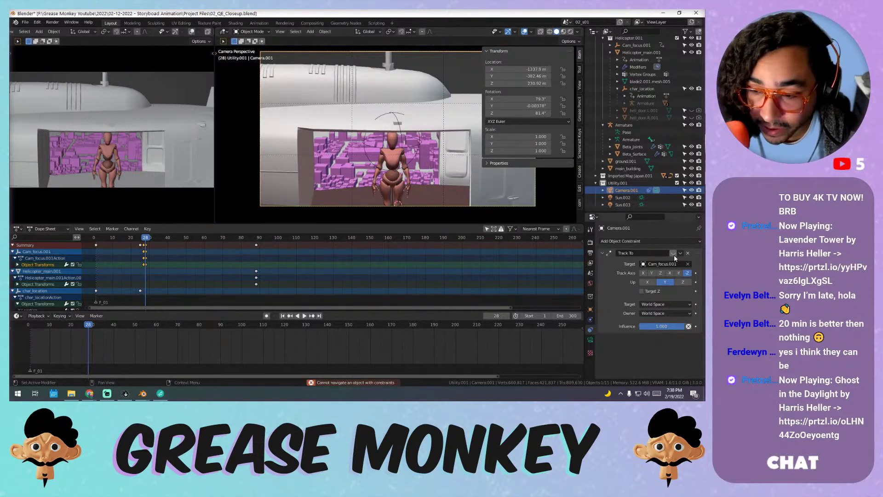
click(673, 254)
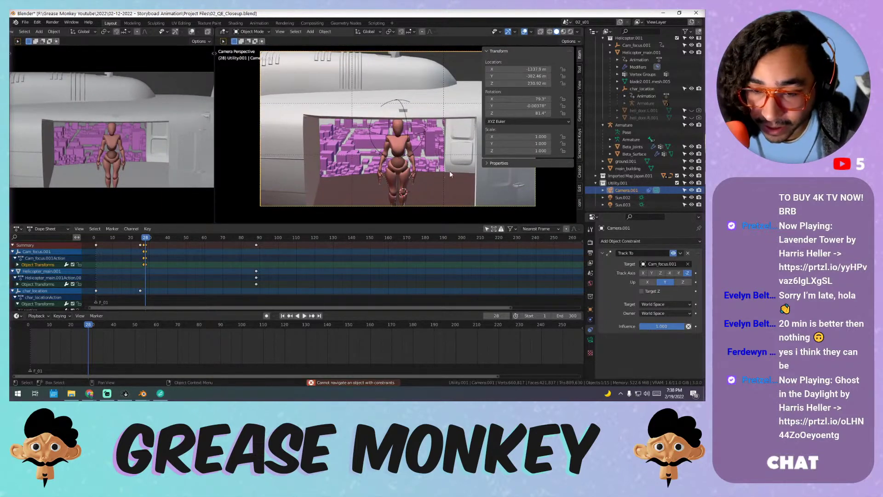
- Set Camera.001's focal length to 50 mm and move it into a face close-up at about X -1343.2 m, Y -381.71 m, Z 229.89 m
mouse_move(516, 69)
mouse_down()
mouse_move(510, 83)
mouse_move(511, 69)
mouse_up()
click(590, 339)
click(665, 276)
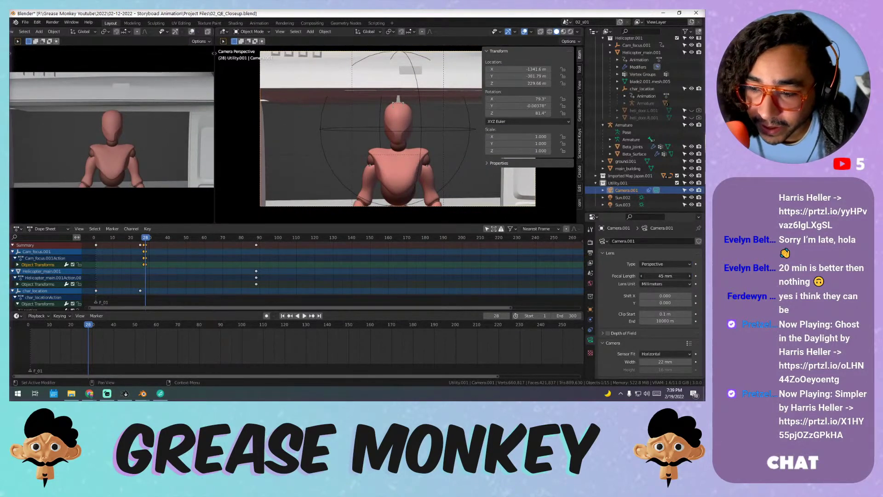
text(50)
key(Return)
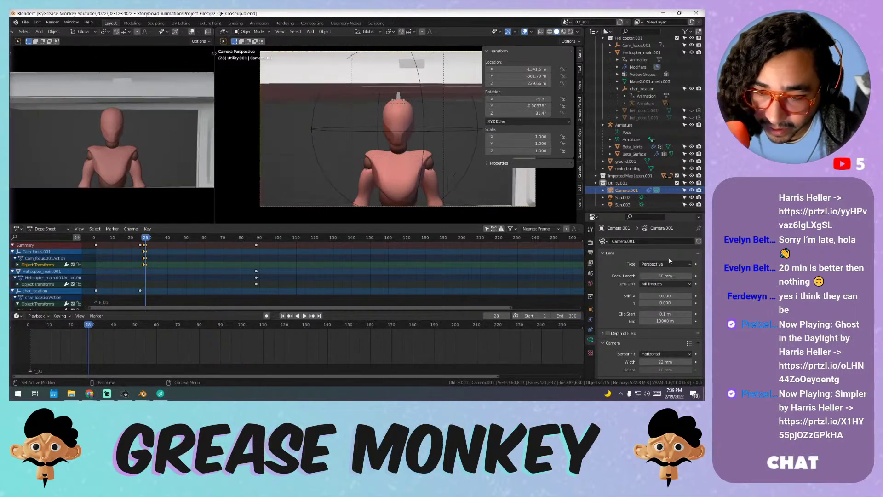
mouse_move(508, 76)
mouse_down()
mouse_move(499, 69)
mouse_move(507, 76)
mouse_up()
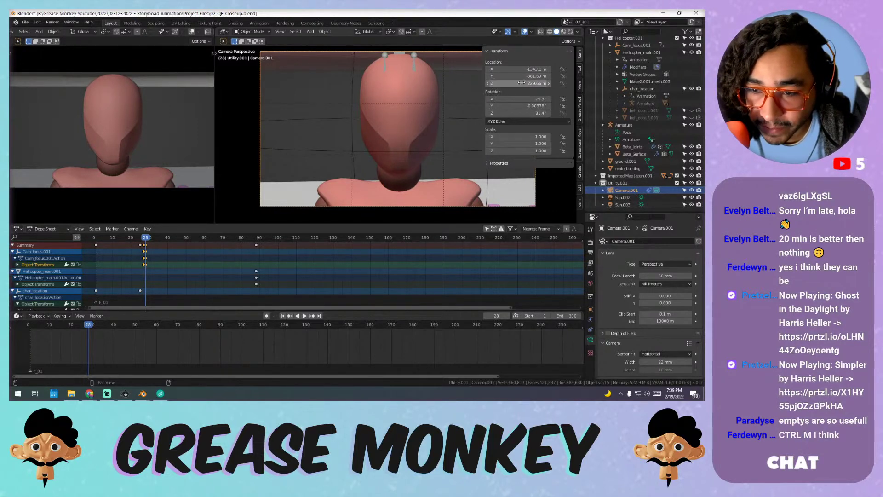
drag(521, 83, 524, 76)
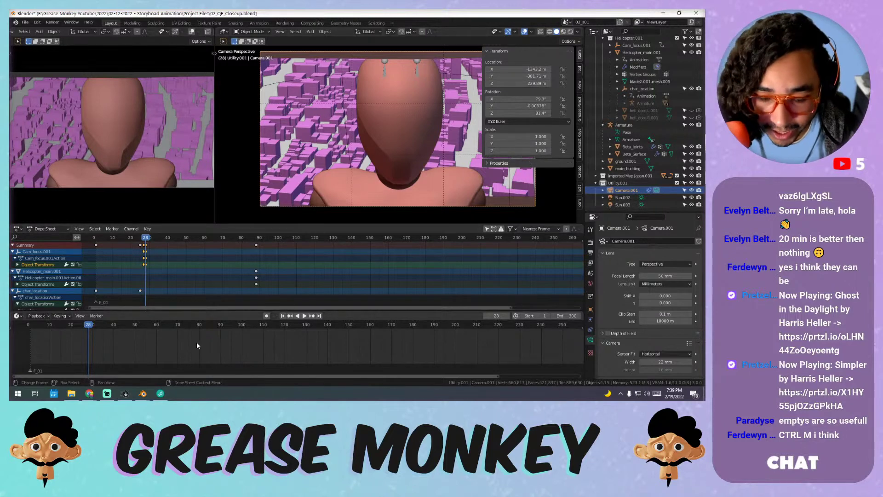
- Add a timeline marker at frame 28, go back to frame 1 and select its F_01 marker
key(m)
mouse_move(54, 325)
mouse_down()
mouse_move(28, 325)
mouse_move(95, 326)
mouse_move(31, 325)
mouse_up()
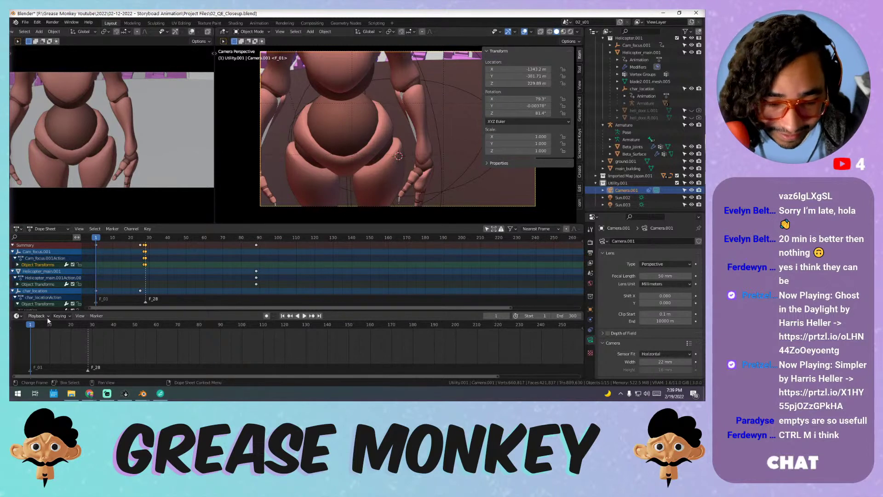
click(30, 371)
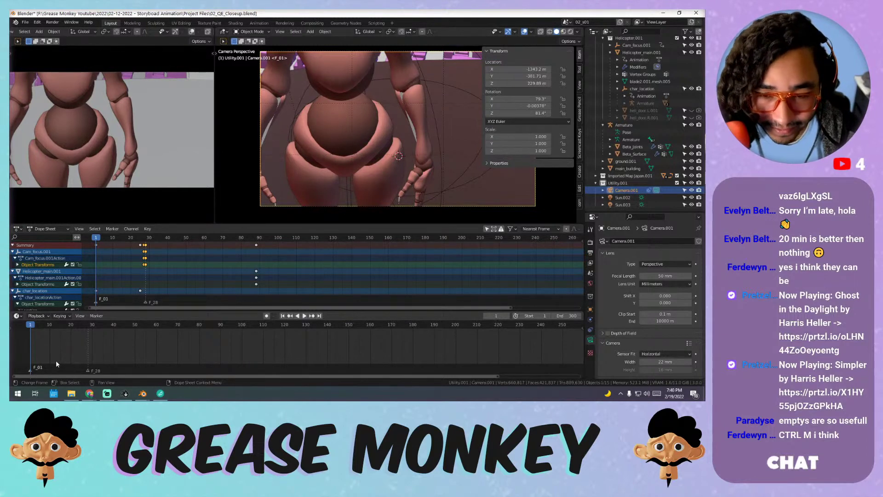
- Select Cam_focus.001 and review the framing change between frame 1 and frame 29
click(434, 86)
drag(86, 329, 31, 330)
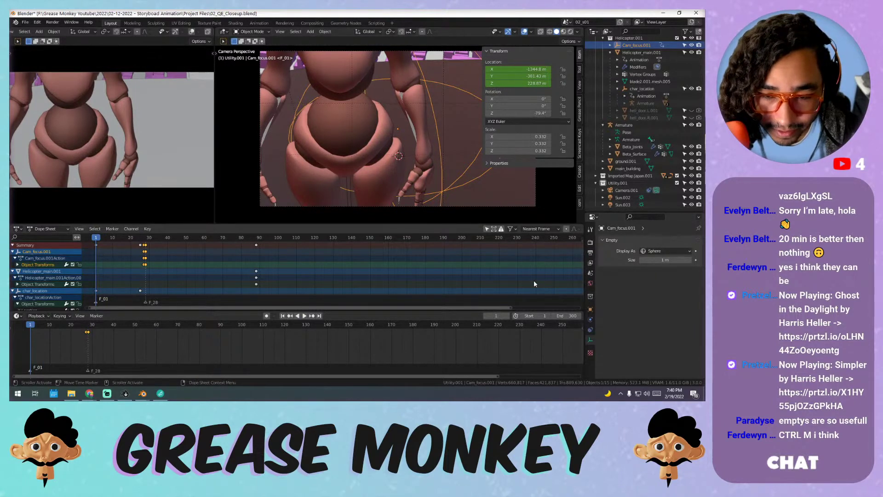
scroll(382, 138, down, 1)
scroll(382, 139, up, 1)
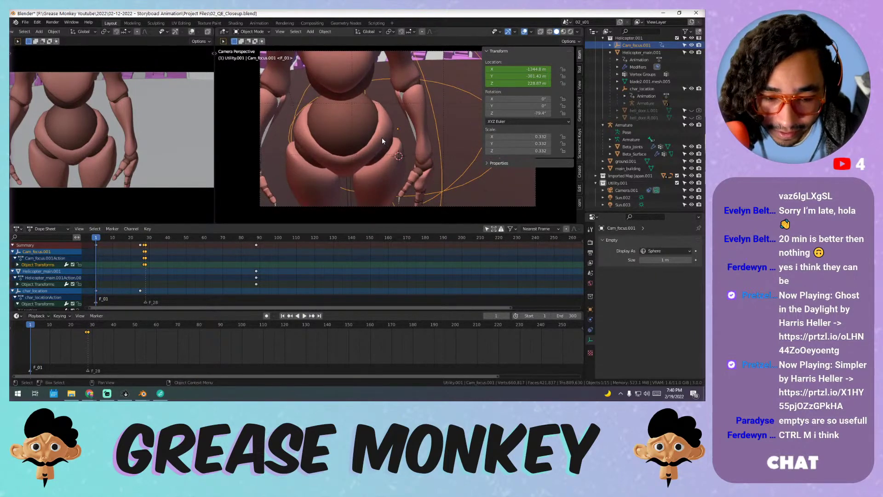
scroll(383, 139, down, 1)
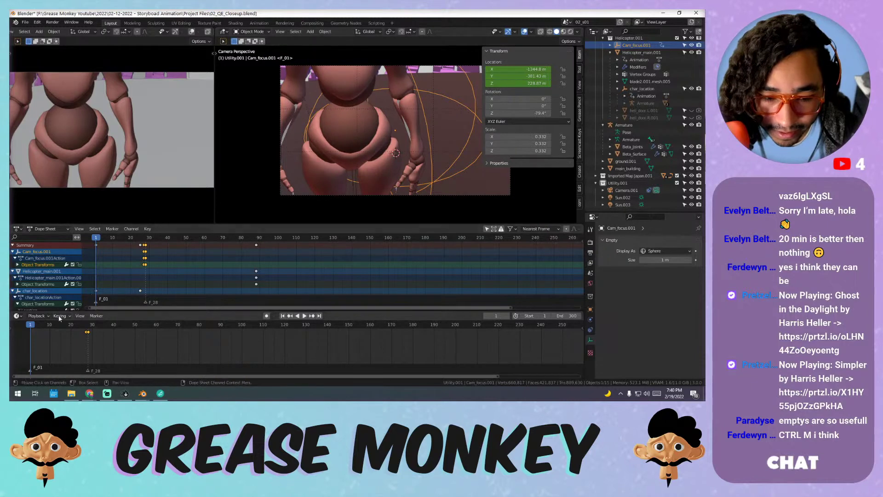
key(space)
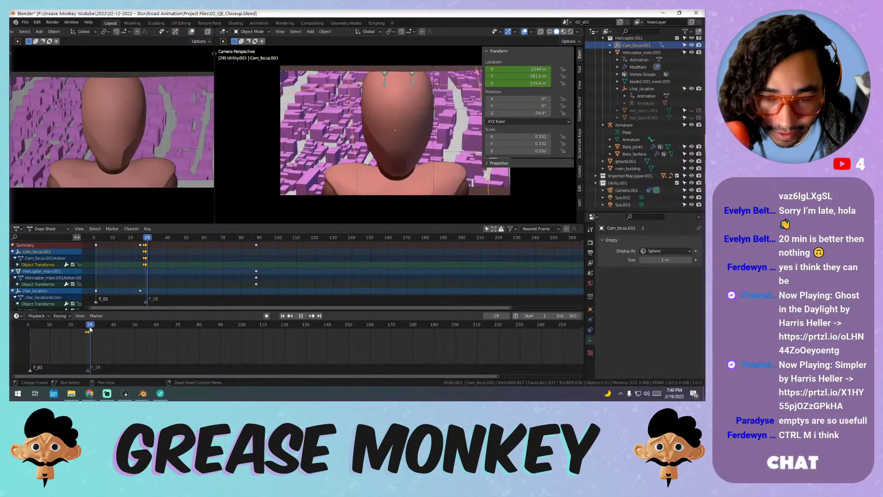
- Bind Camera.001 to the F_01 marker at frame 1 and preview the shot up to frame 23
click(30, 328)
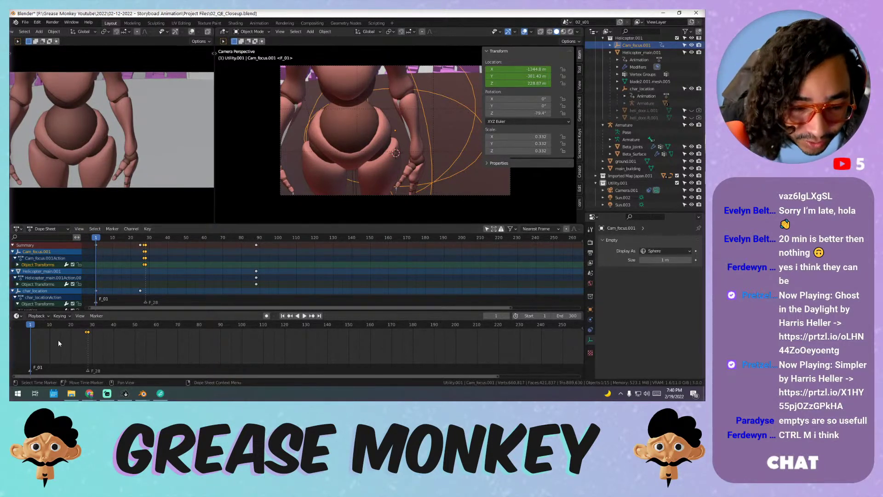
key(ctrl+m)
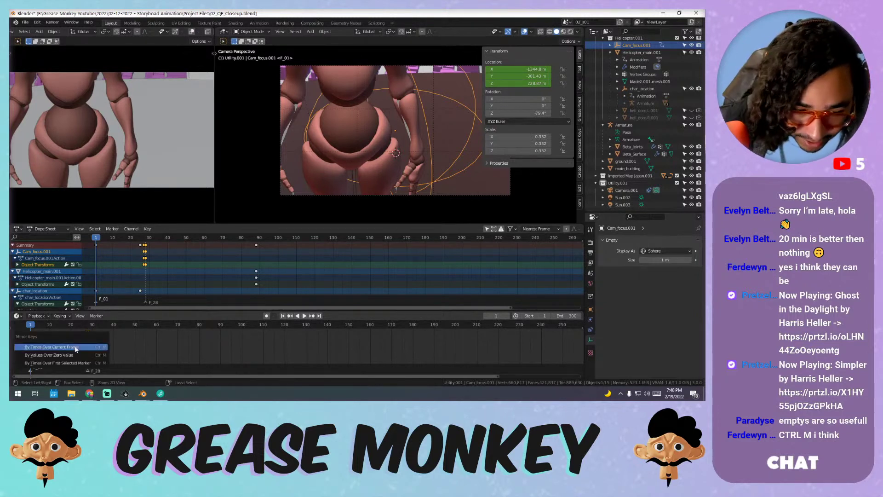
click(76, 349)
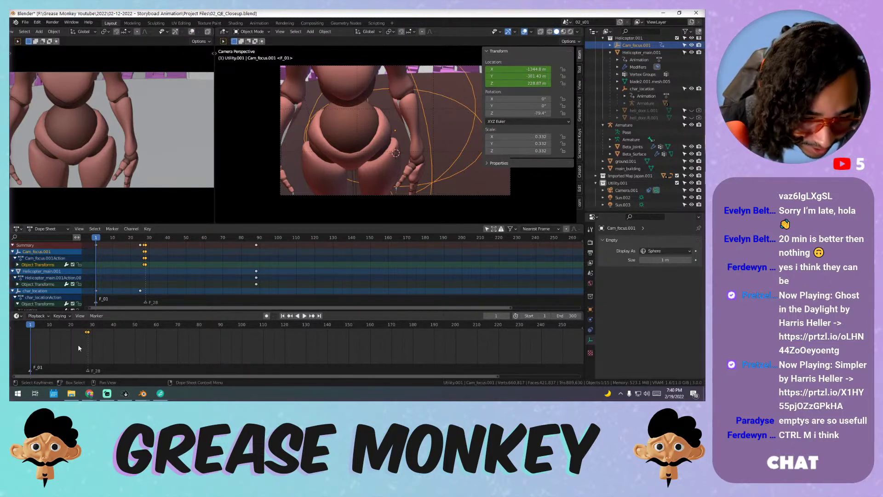
click(626, 190)
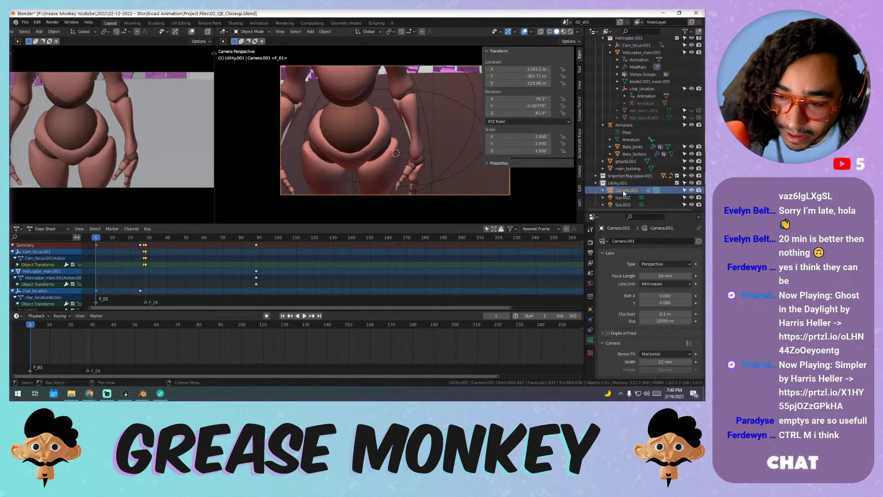
click(96, 316)
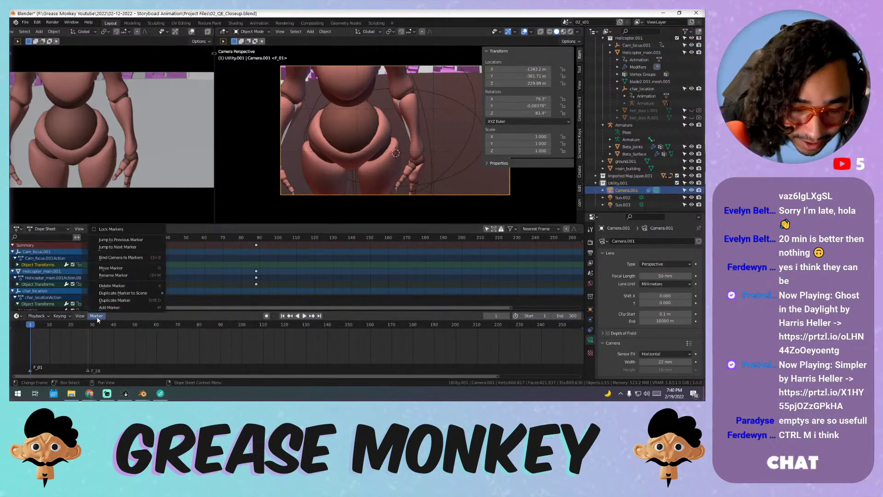
click(132, 259)
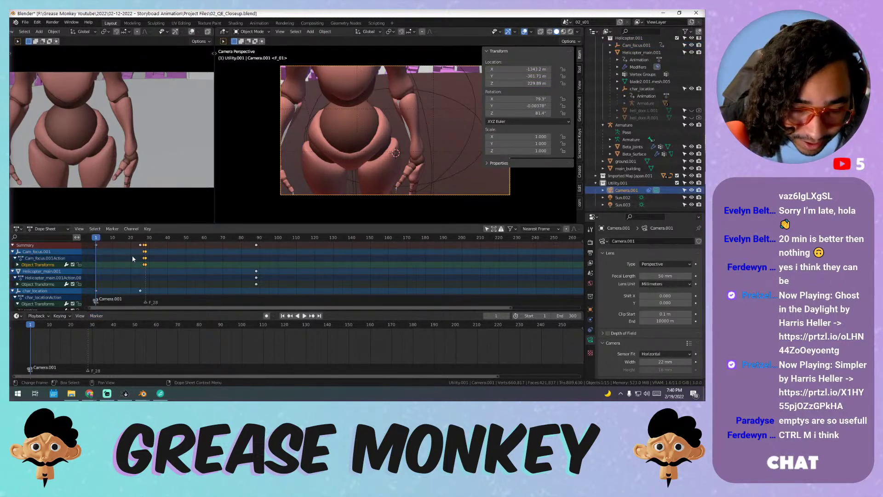
key(space)
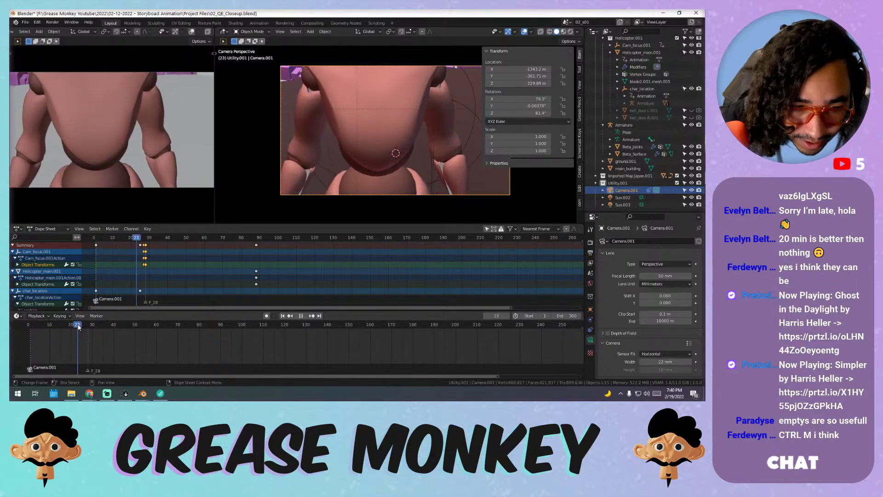
- Try binding Camera.001 to the F_28 marker at frame 28 and preview the cut between frames 1 and 28
drag(90, 327, 89, 327)
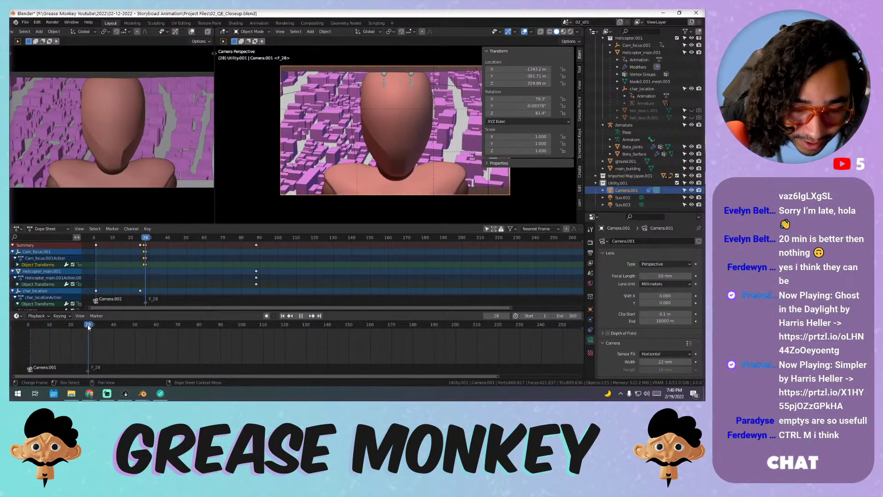
key(Escape)
click(96, 315)
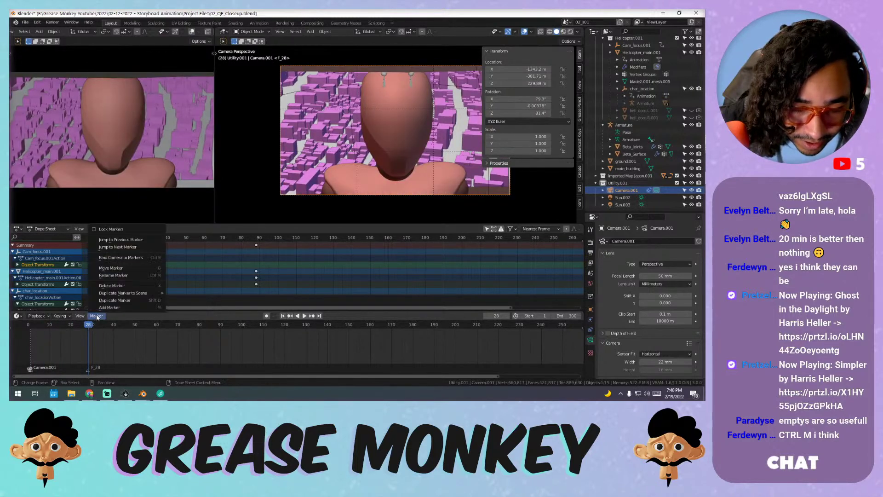
click(134, 268)
key(space)
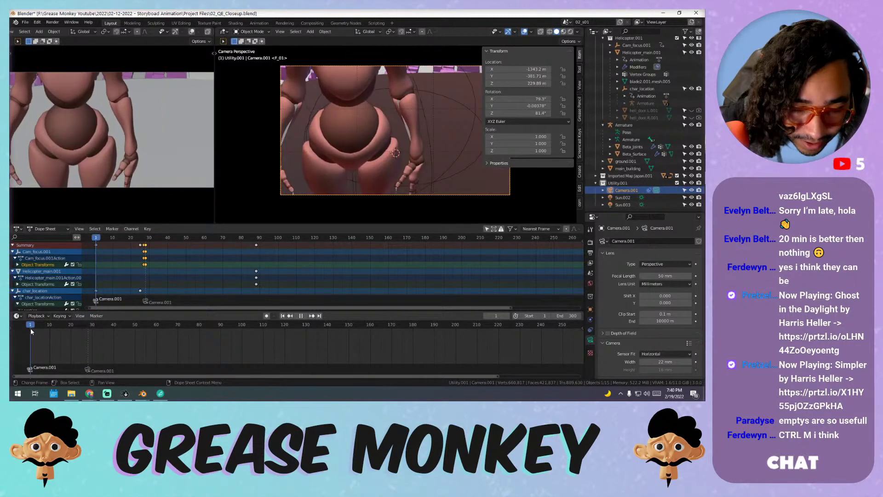
drag(90, 336, 67, 338)
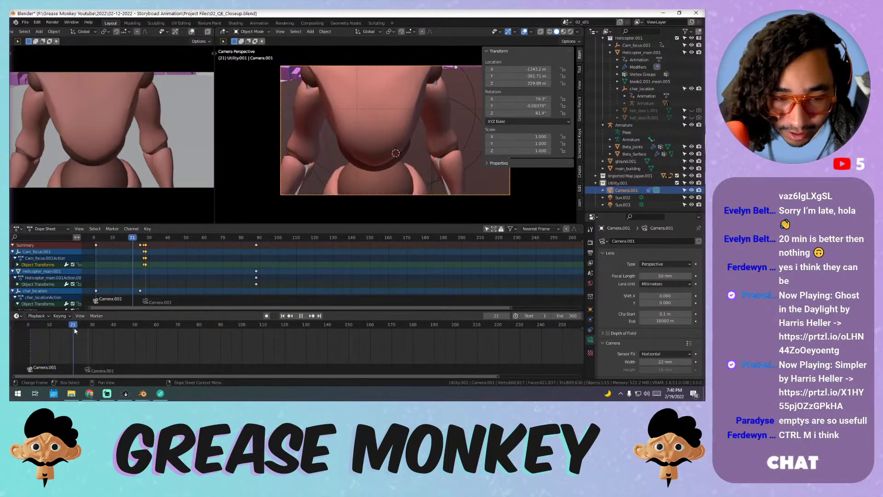
click(37, 330)
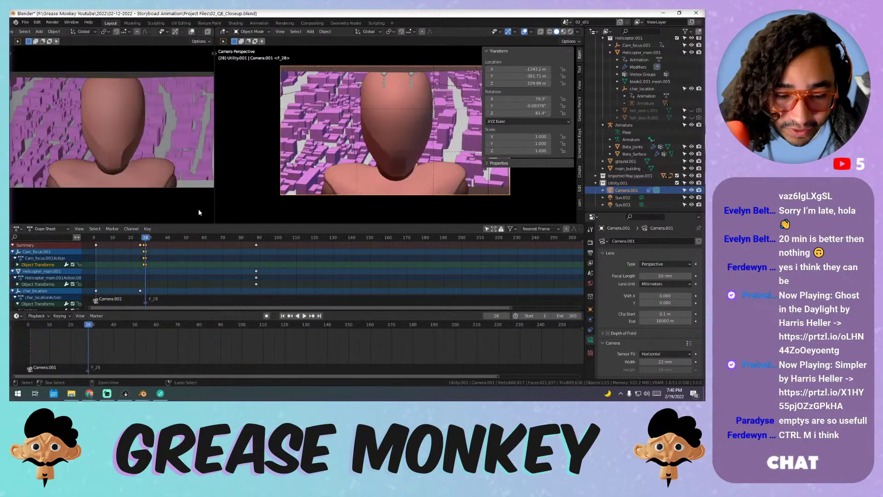
key(Escape)
key(Up)
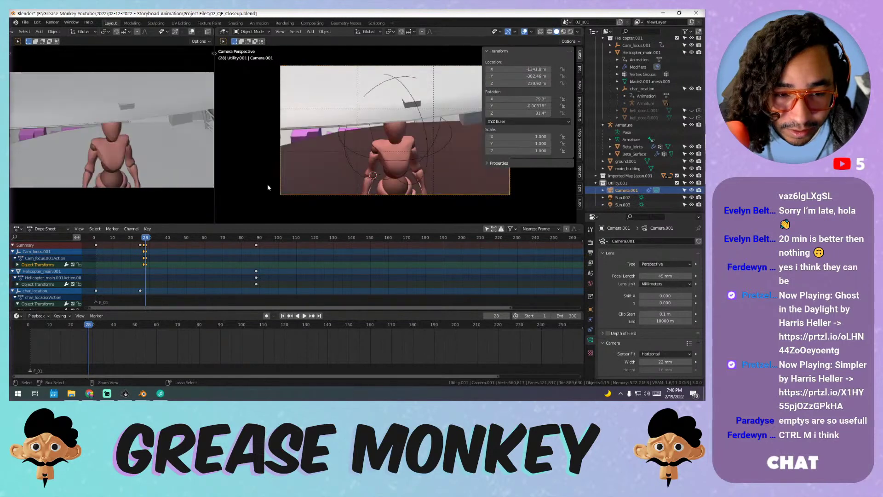
- Undo the marker bindings, the frame 28 marker and Camera.001's close-up changes, and return to frame 1
key(ctrl+z)
key(ctrl+z)
key(ctrl+z)
key(ctrl+z)
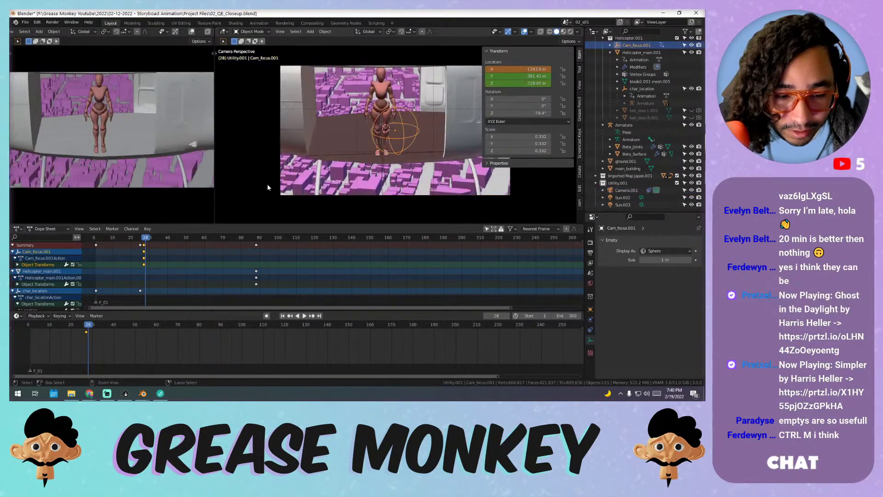
key(Left)
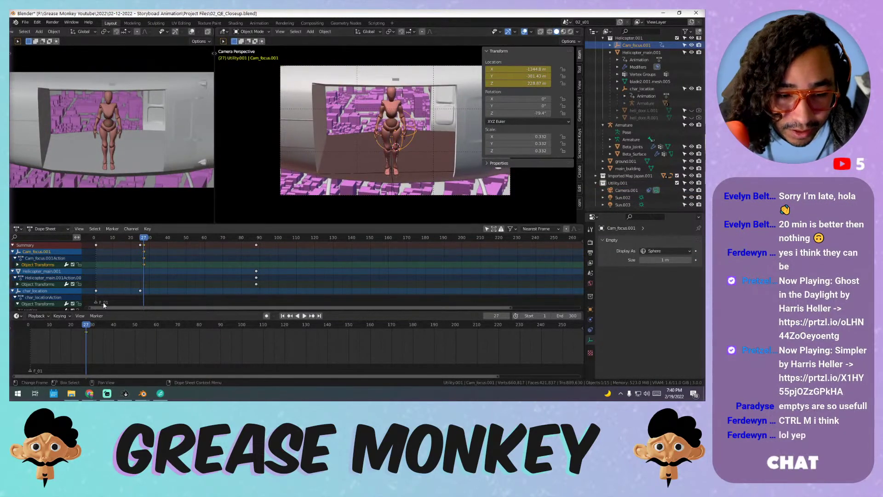
key(space)
click(13, 328)
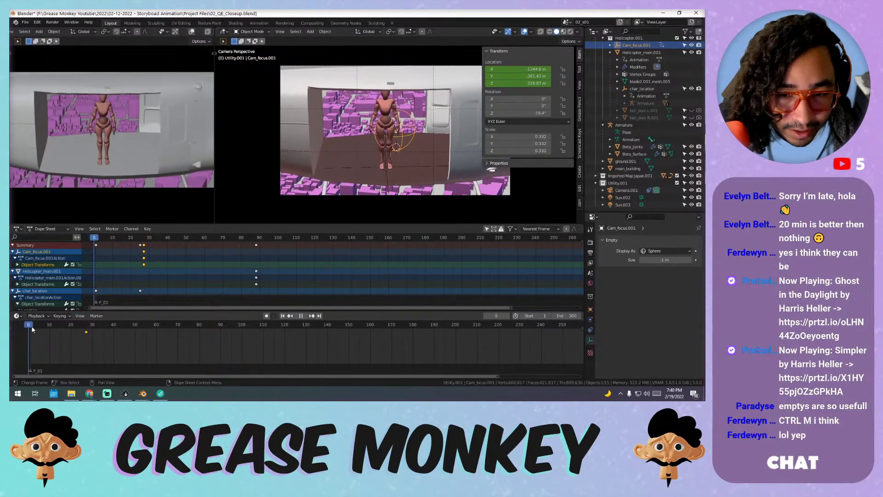
click(31, 327)
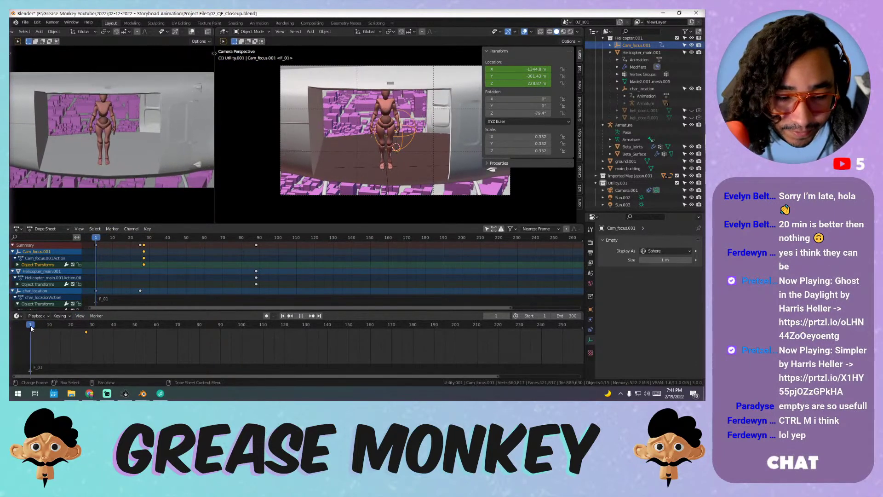
key(space)
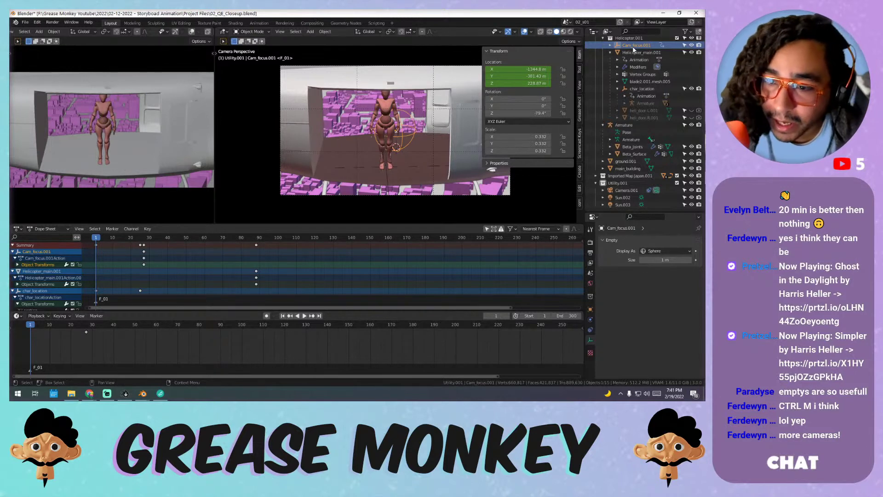
- Duplicate Camera.001 and place the copy beside the helicopter at about X -1340.4 m, Y -379.73 m, Z 230.55 m
click(629, 190)
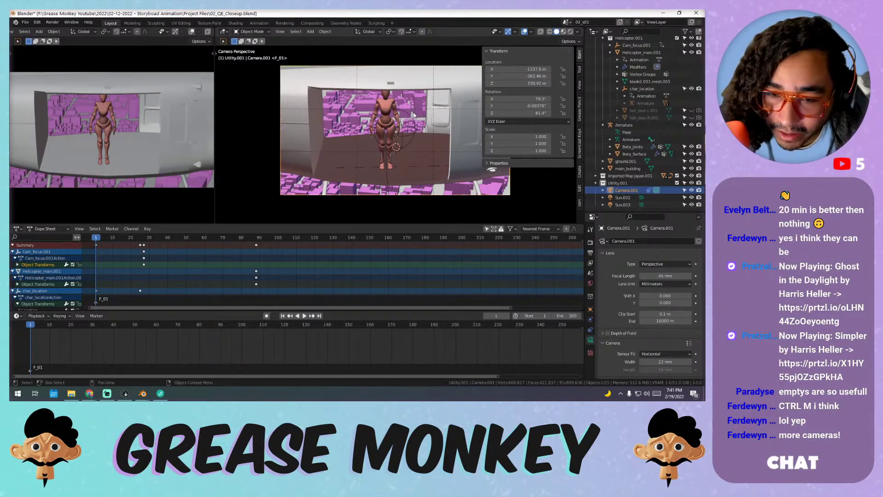
key(KP_0)
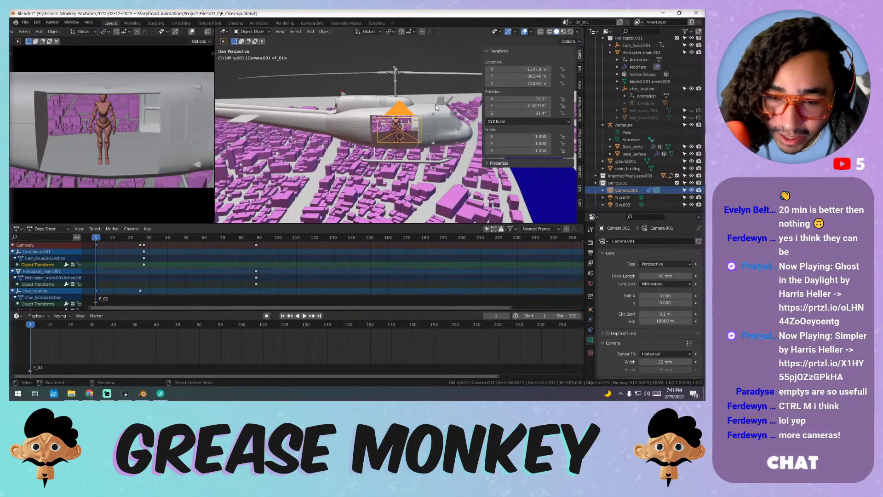
middle_drag(435, 104, 388, 113)
key(shift+d)
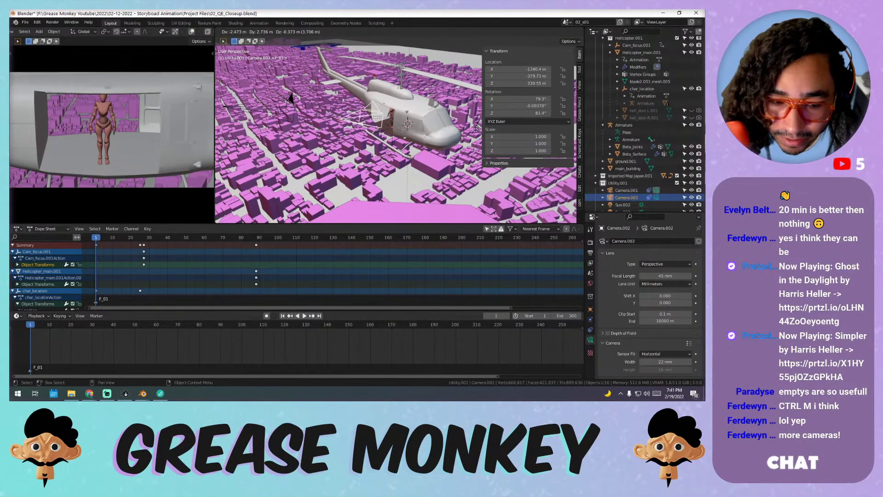
click(476, 128)
- Select Camera.001 and bind it to the F_01 marker at frame 1
click(291, 101)
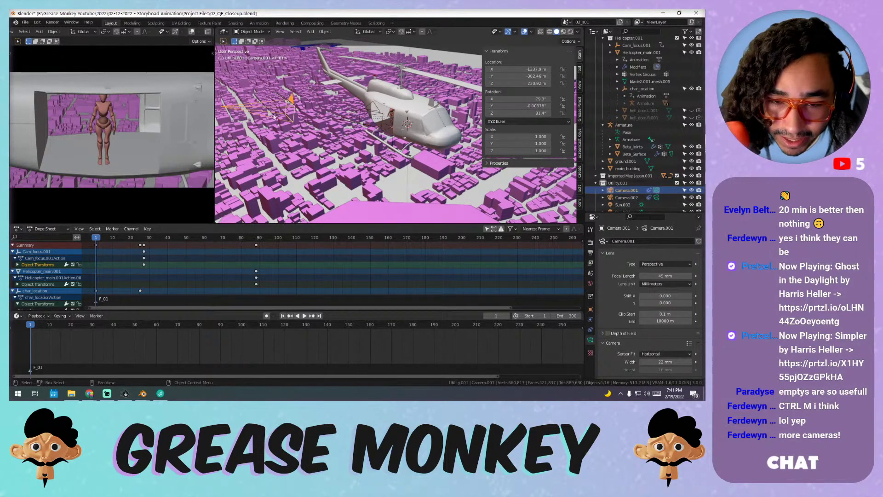
click(96, 316)
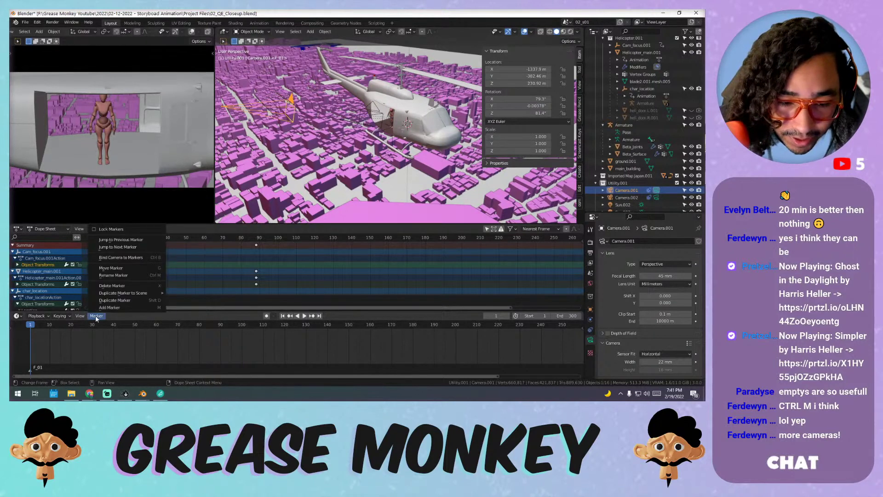
click(134, 259)
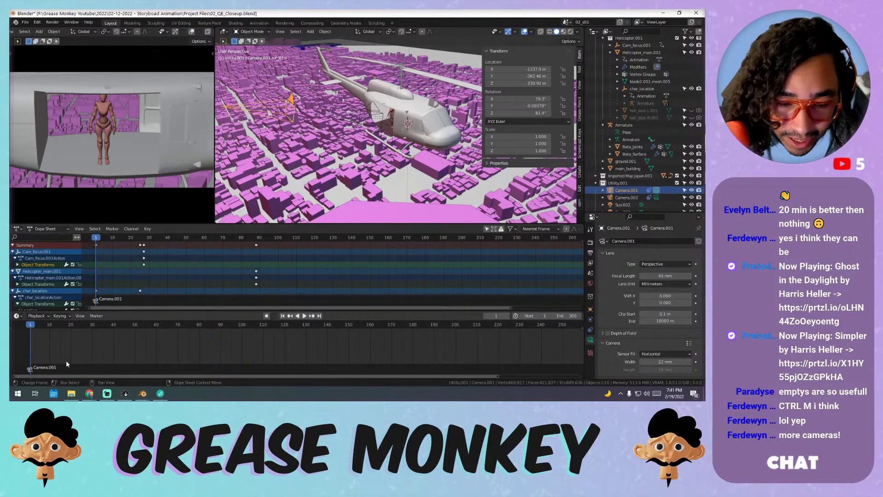
- Select Camera.002 and make it the active scene camera, looking through its view
click(373, 108)
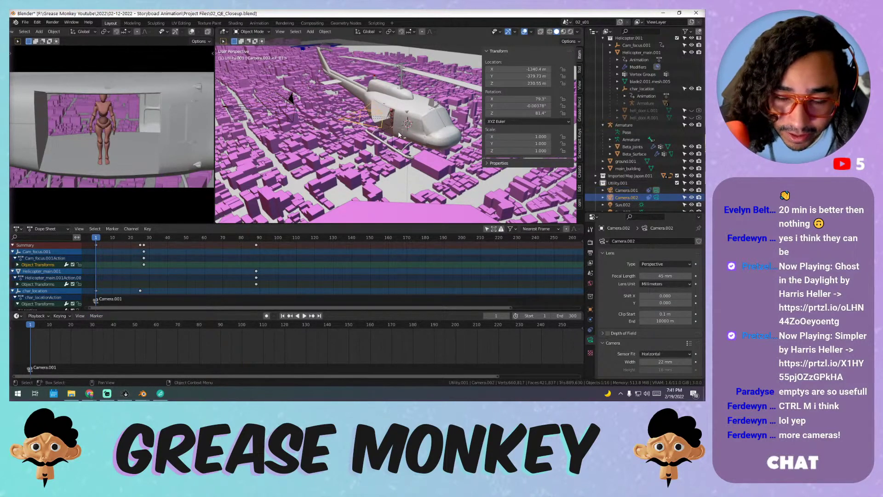
key(ctrl+KP_0)
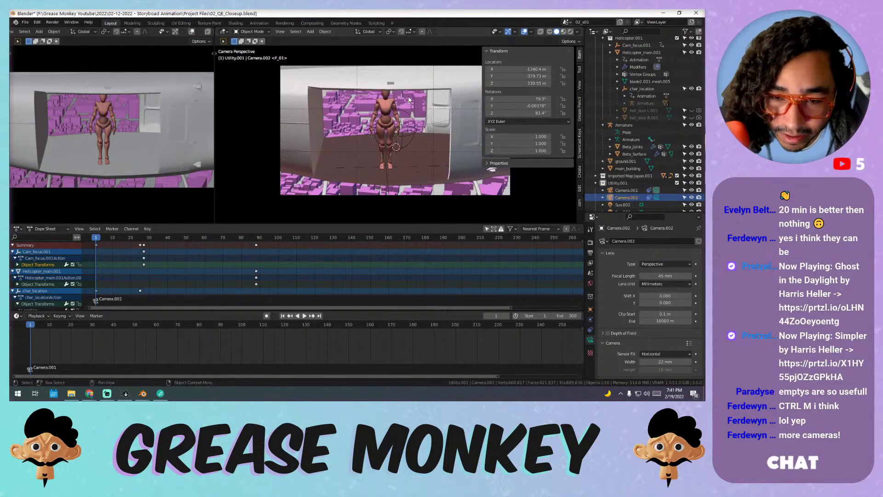
middle_drag(345, 96, 293, 113)
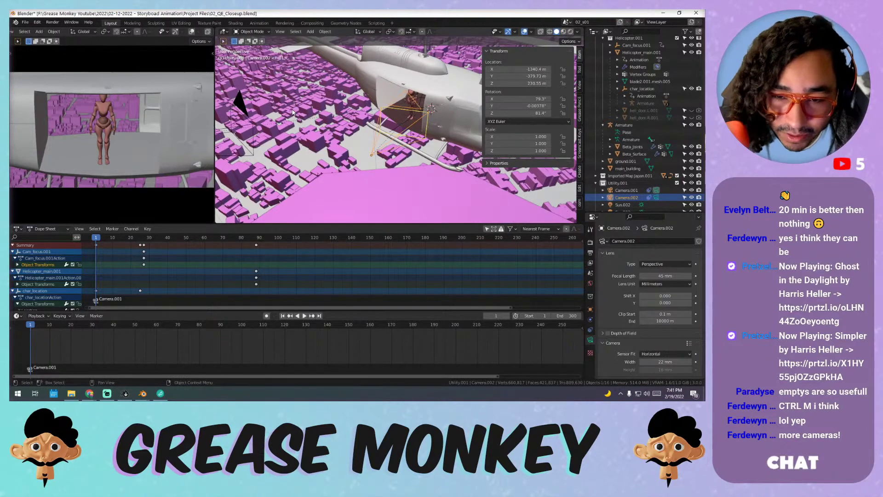
key(KP_0)
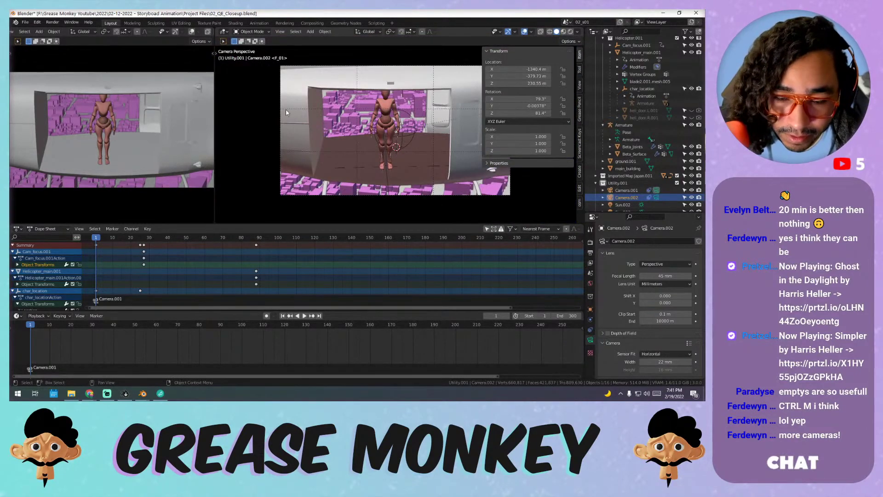
middle_drag(286, 109, 398, 117)
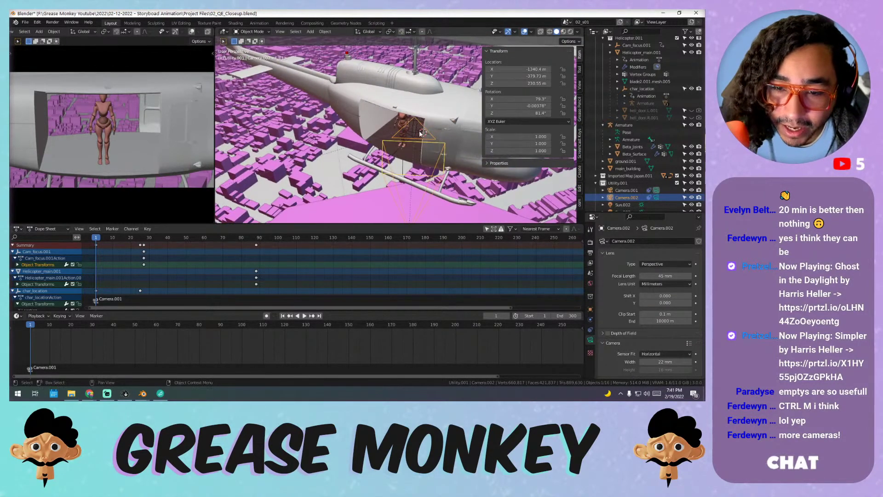
click(281, 31)
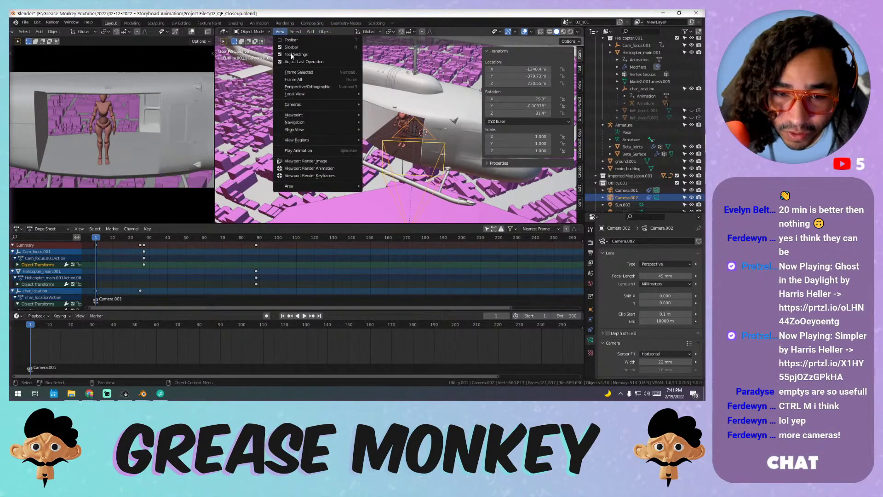
mouse_move(313, 104)
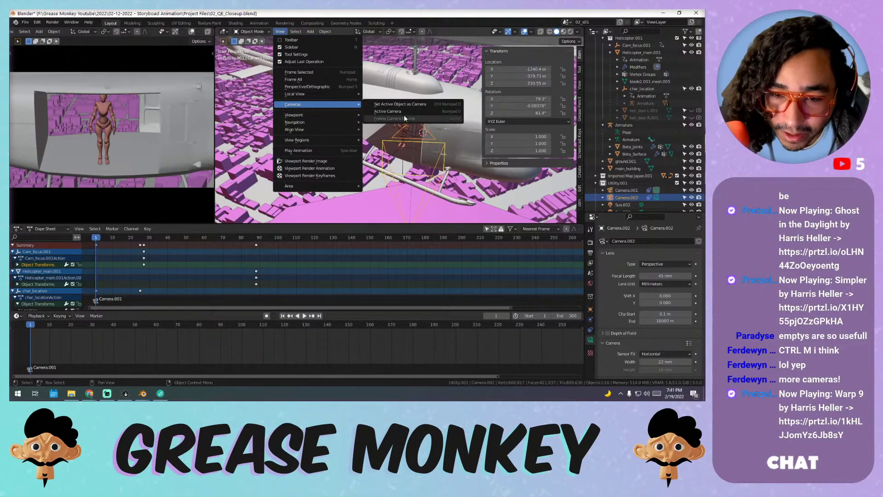
click(427, 105)
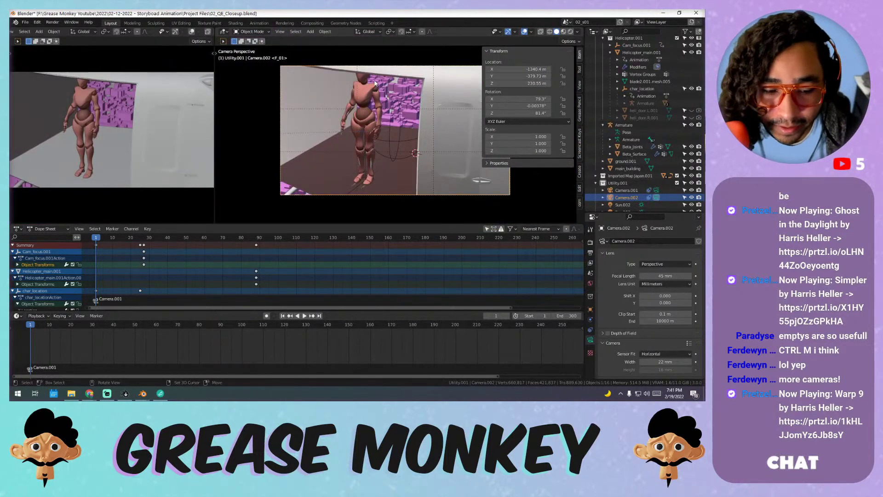
- Move Camera.002 in front of the character to about X -1341.9 m, Y -381.8 m, and select Cam_focus.001
middle_click(380, 81)
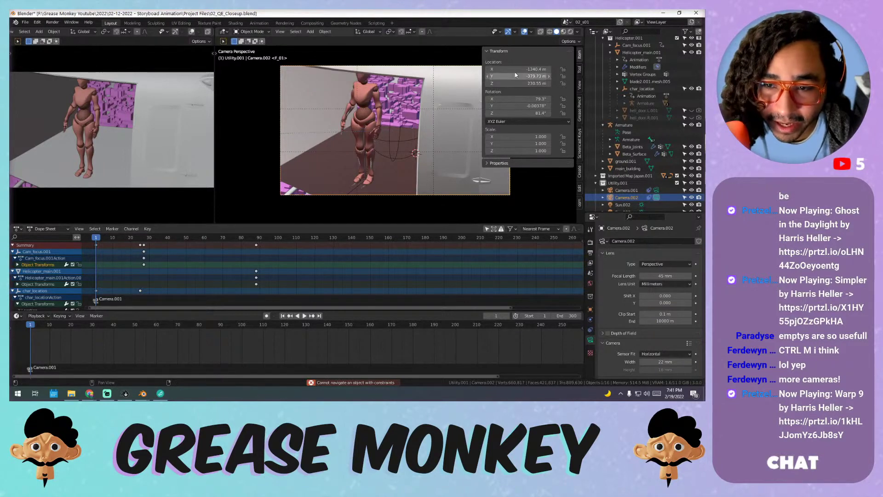
mouse_move(520, 69)
mouse_down()
mouse_move(504, 76)
mouse_move(515, 69)
mouse_up()
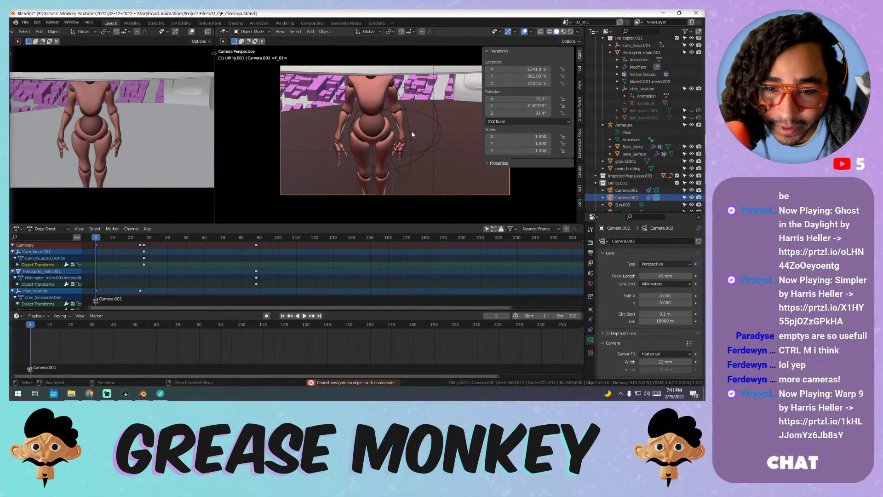
click(438, 115)
- Add a timeline marker at frame 27 and bind Camera.002 to it
click(87, 330)
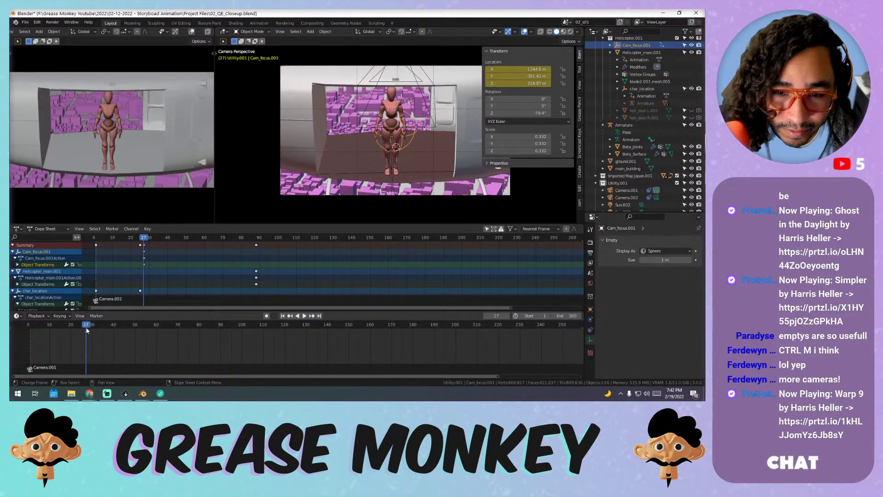
key(m)
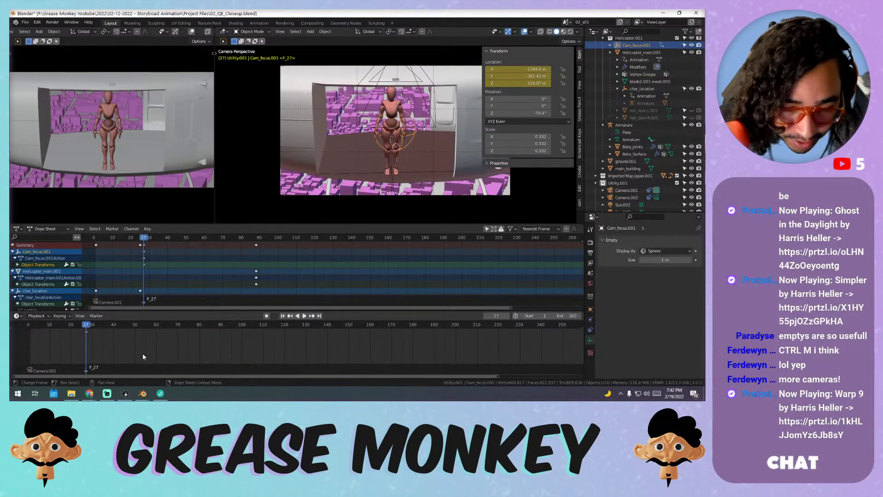
scroll(638, 184, down, 1)
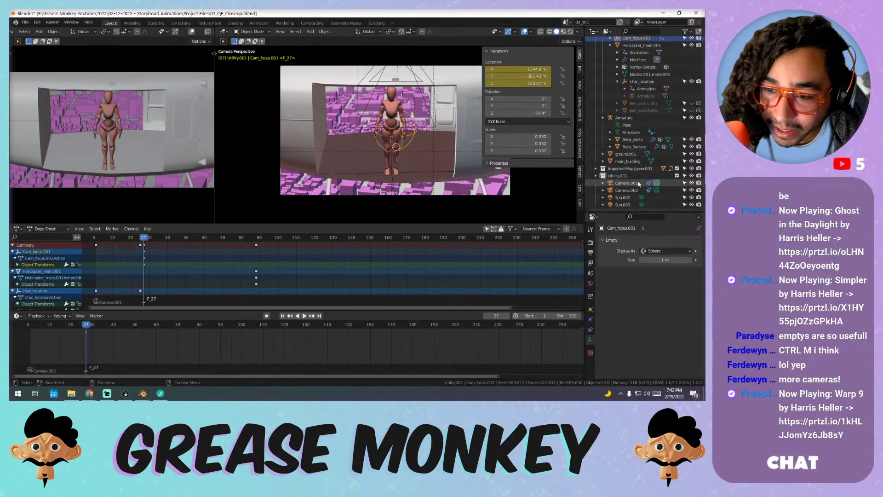
click(627, 190)
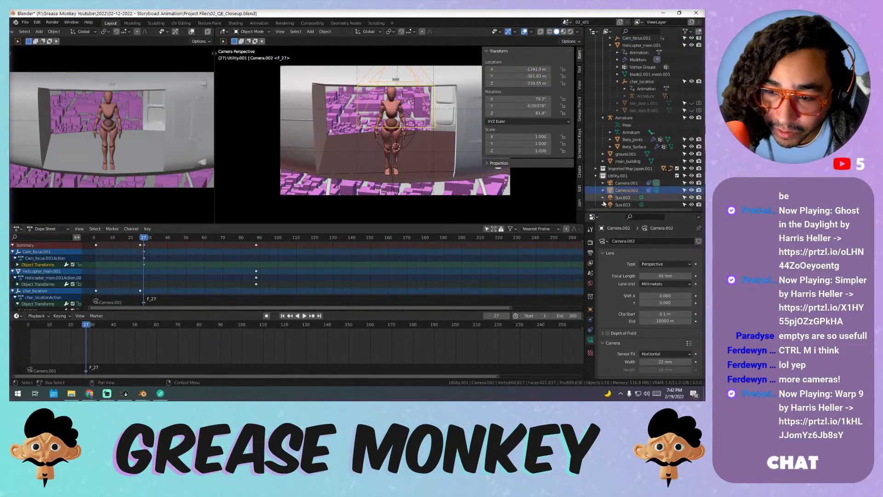
click(95, 316)
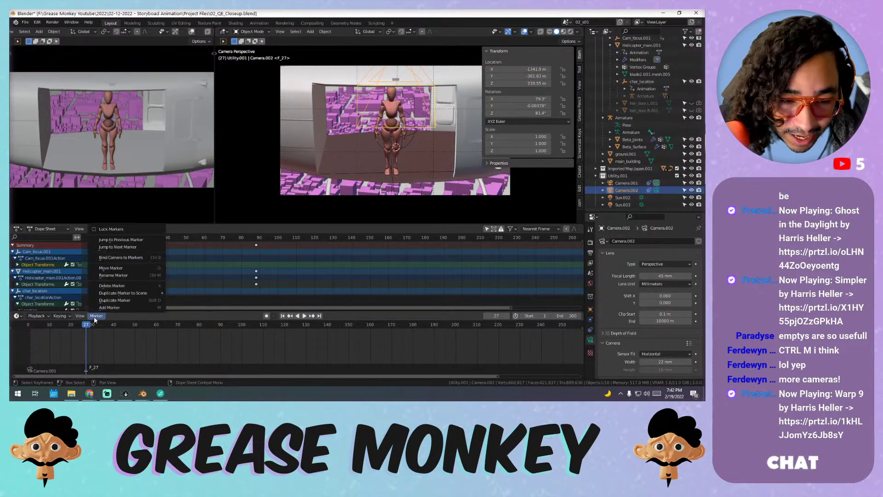
click(124, 259)
- Preview the camera cut from the start of the shot to frame 27 and select Cam_focus.001
click(34, 325)
key(space)
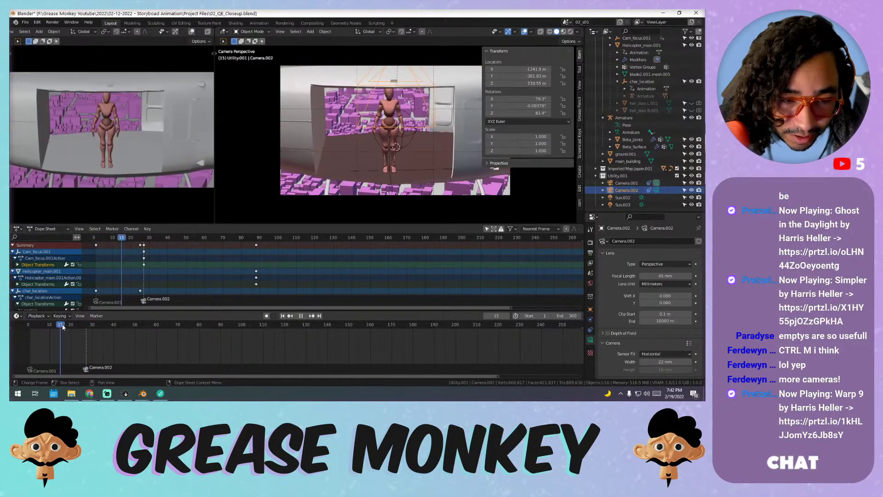
mouse_move(102, 327)
mouse_down()
mouse_move(26, 327)
mouse_move(87, 327)
mouse_up()
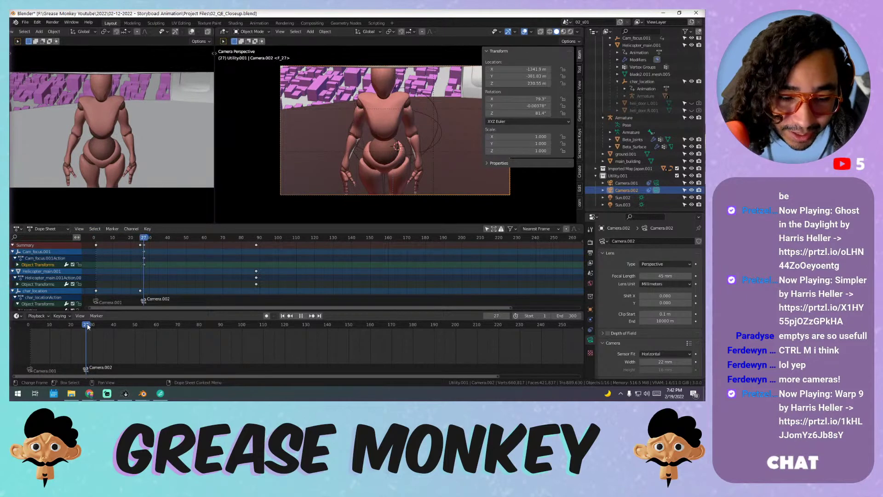
click(429, 97)
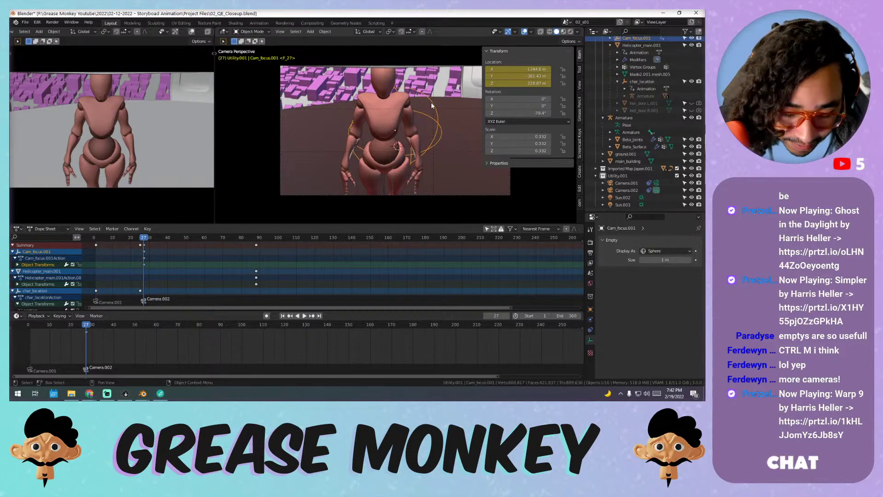
- Duplicate Cam_focus.001, place the copy at about X -1344 m, Y -381.6 m, and clear its location keyframes
key(shift+d)
key(shift+z)
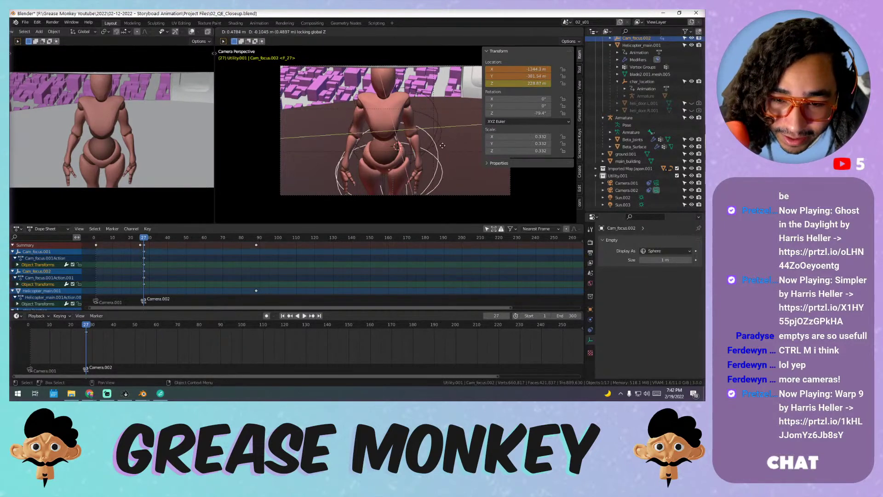
click(438, 173)
right_click(504, 76)
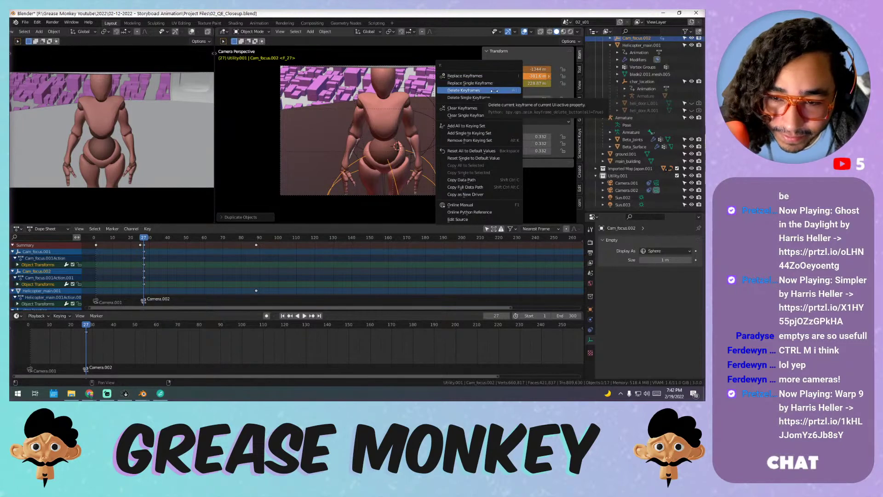
click(485, 115)
- Raise the duplicated focus empty along Z to about 229.6 m, around the character's head
middle_drag(485, 114, 441, 123)
key(g)
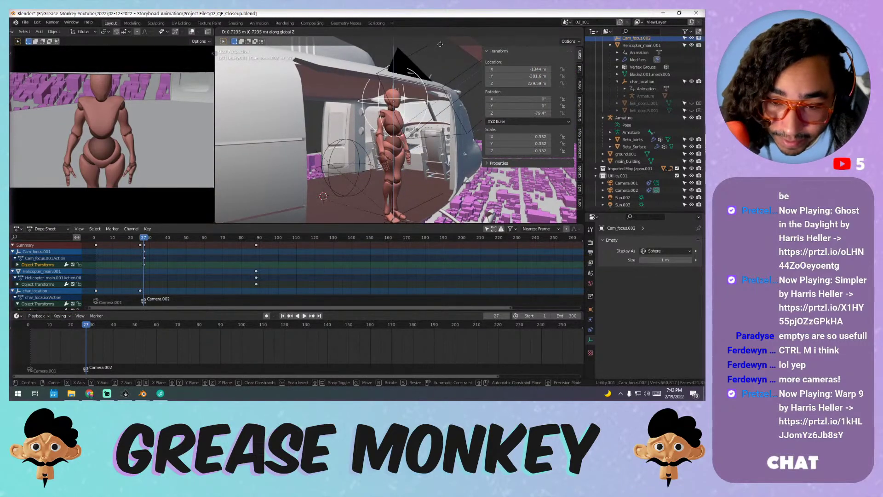
click(442, 46)
middle_drag(442, 46, 425, 68)
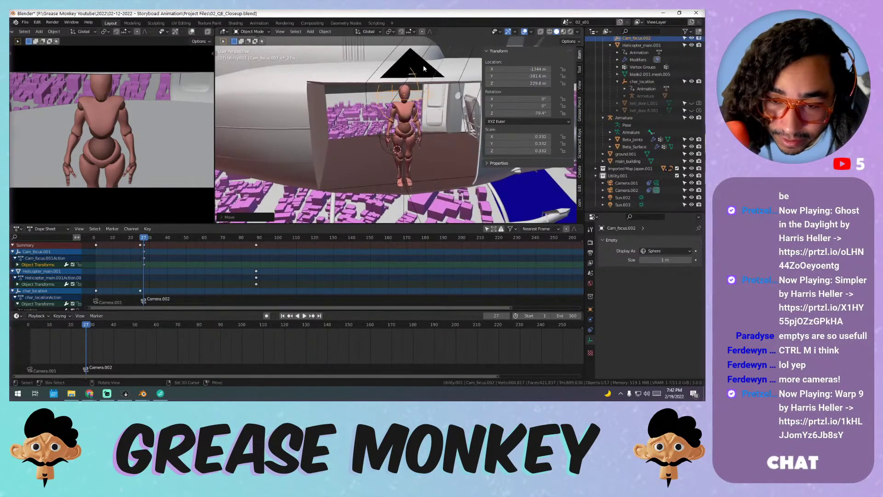
- Set the target of Camera.002's Track To constraint to Cam_focus.002 and look through the camera
click(626, 190)
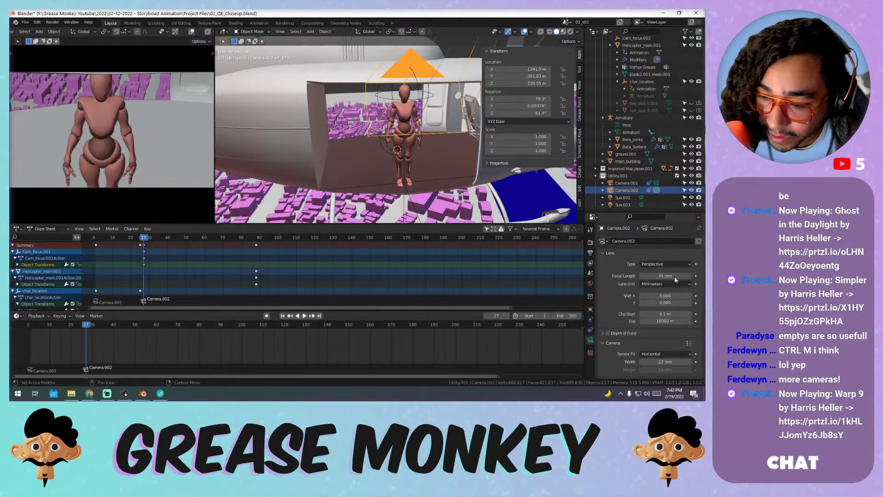
click(590, 329)
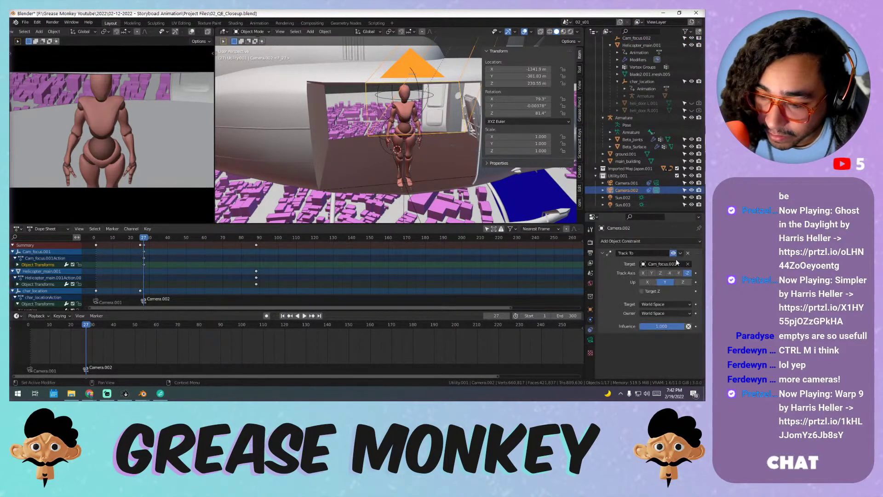
click(677, 263)
click(653, 311)
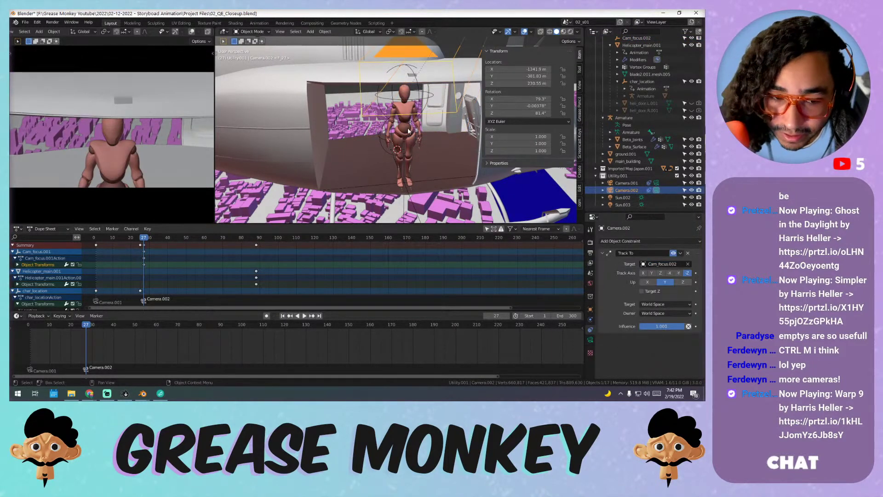
key(KP_0)
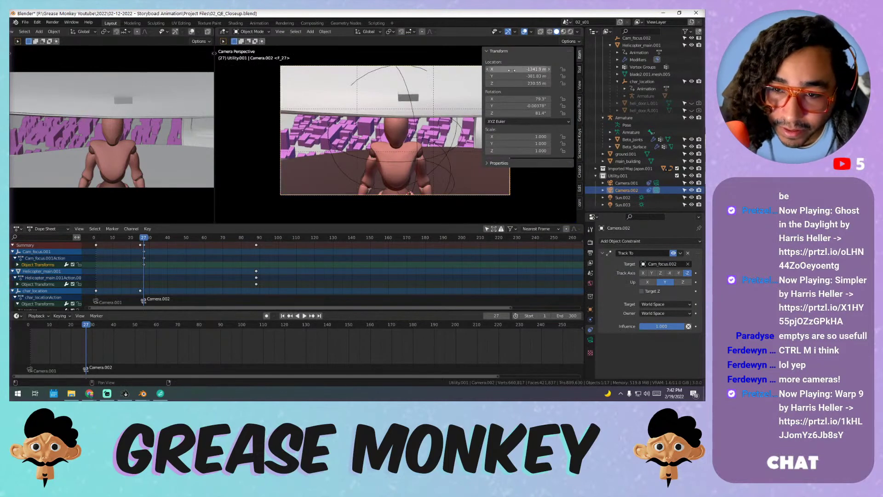
- Set Camera.002's focal length to 50 mm, move it to about X -1343.1 m, Y -381.71 m, Z 229.88 m, and save the file
mouse_move(511, 70)
mouse_down()
mouse_move(530, 70)
mouse_move(506, 76)
mouse_up()
click(590, 340)
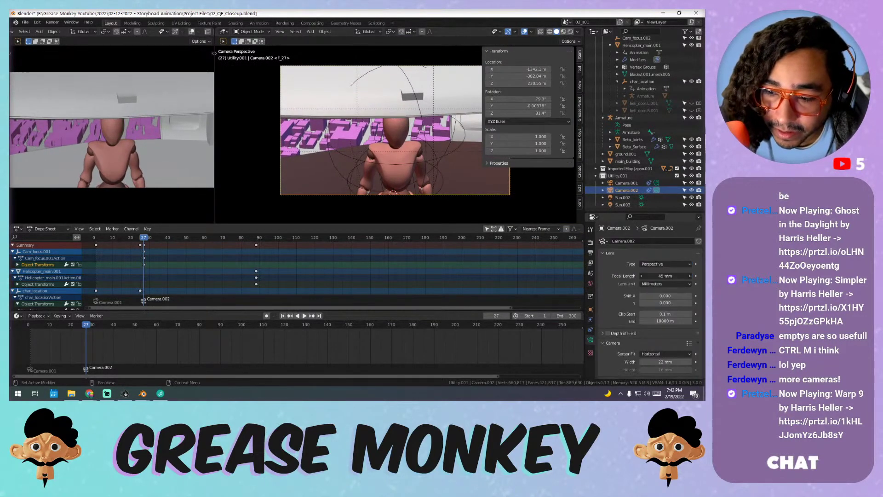
text(50)
key(Return)
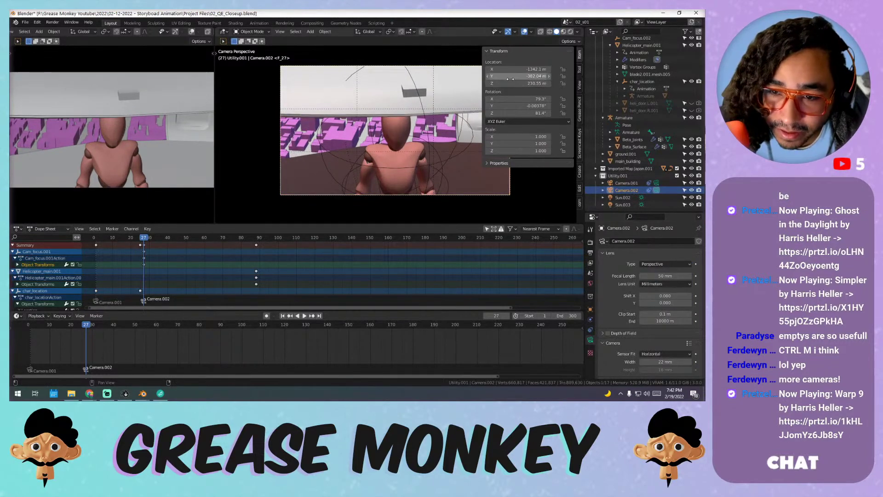
mouse_move(518, 77)
mouse_down()
mouse_move(488, 83)
mouse_move(522, 76)
mouse_move(505, 69)
mouse_move(516, 83)
mouse_up()
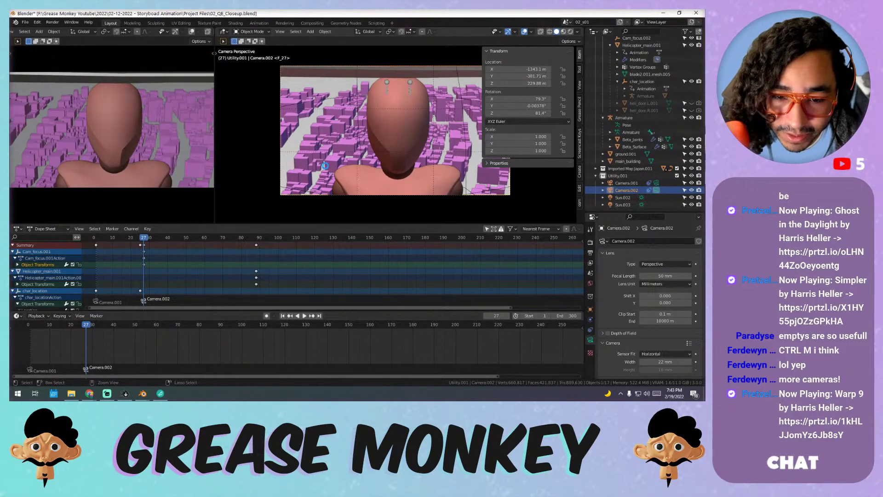
key(ctrl+s)
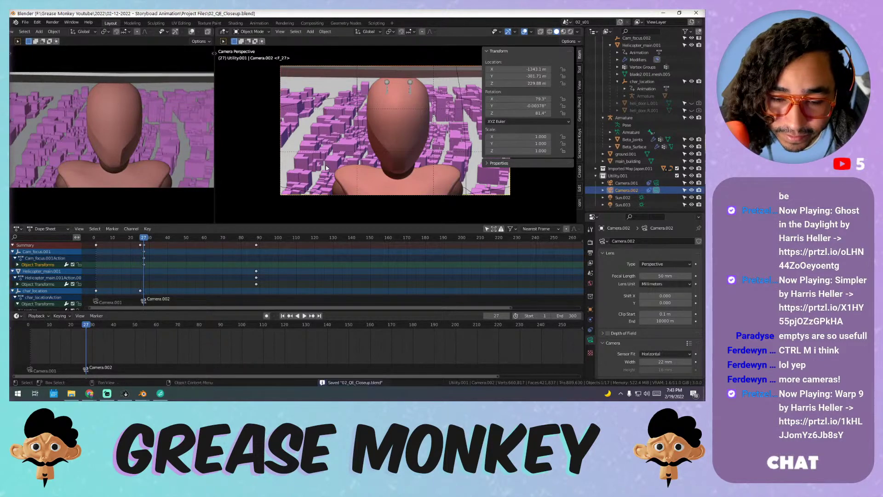
- Play the shot from the start to check the close-up framing, and return to frame 27
key(shift+Left)
key(space)
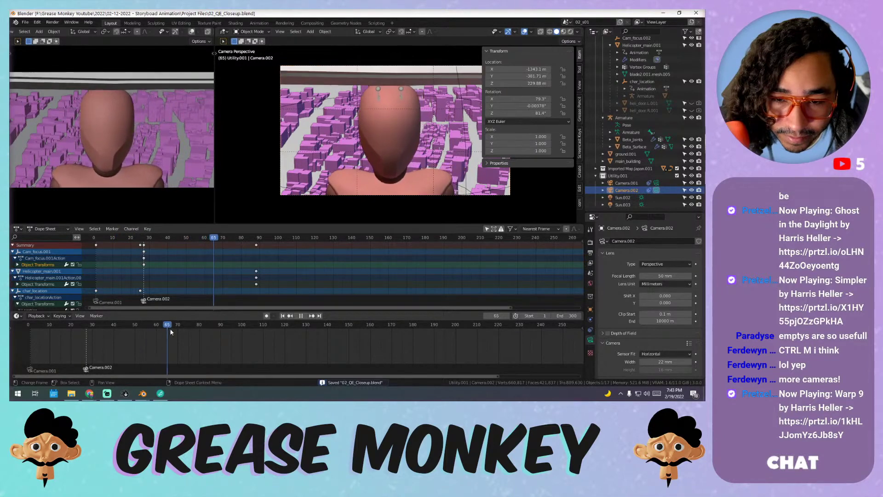
click(85, 331)
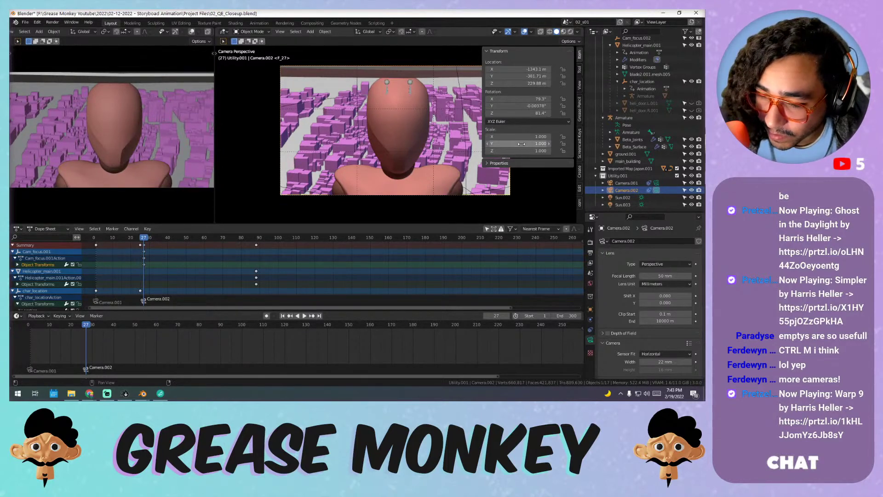
- Try to parent Camera.002 to Helicopter_main.001 while keeping its transform
scroll(609, 101, up, 3)
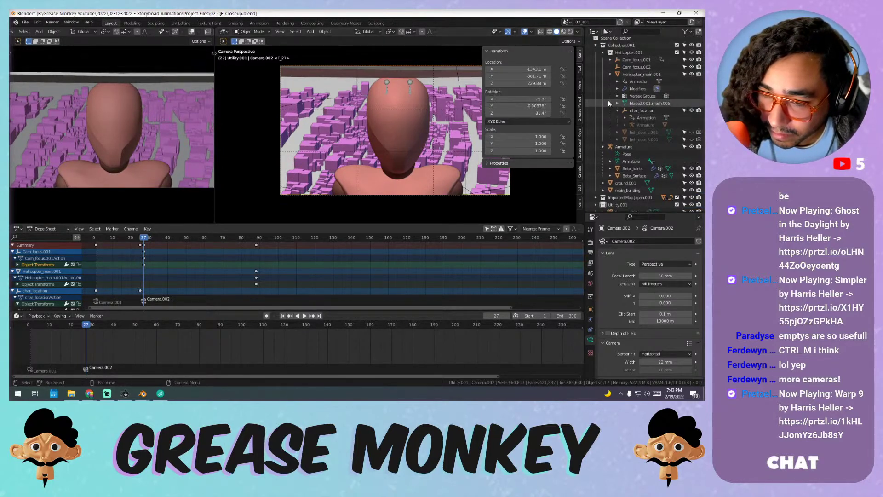
click(633, 74)
scroll(638, 138, down, 3)
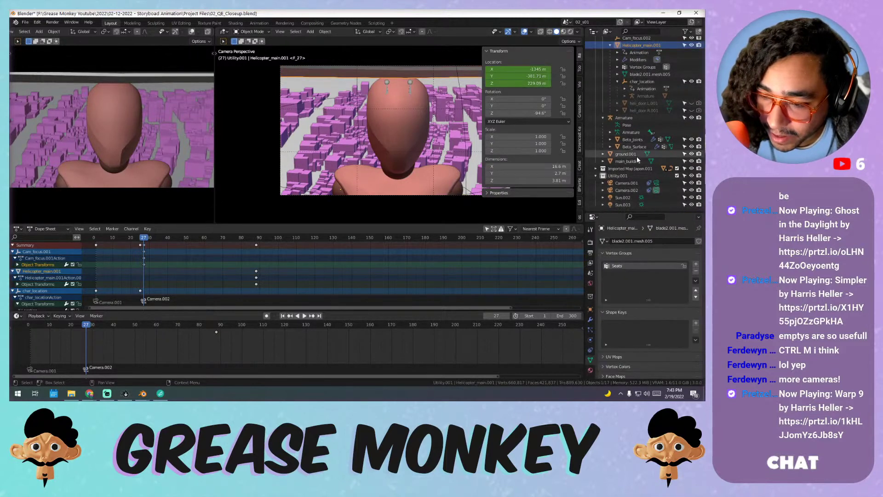
shift+click(627, 191)
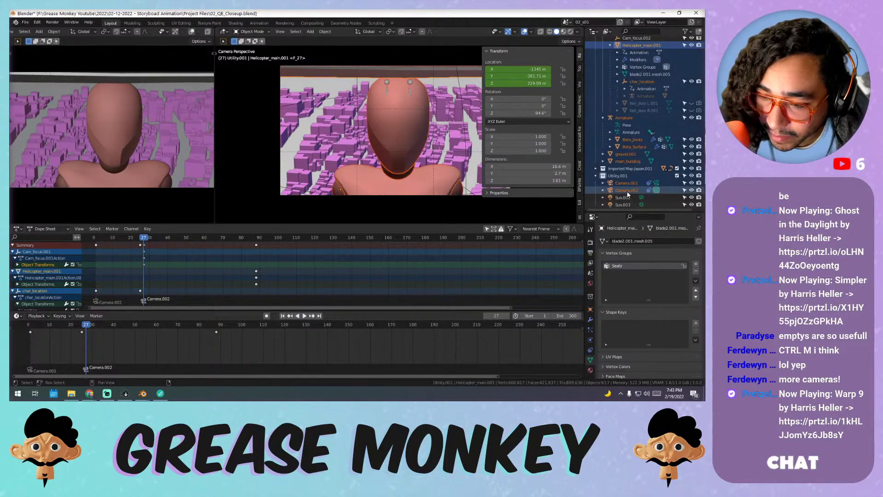
click(637, 45)
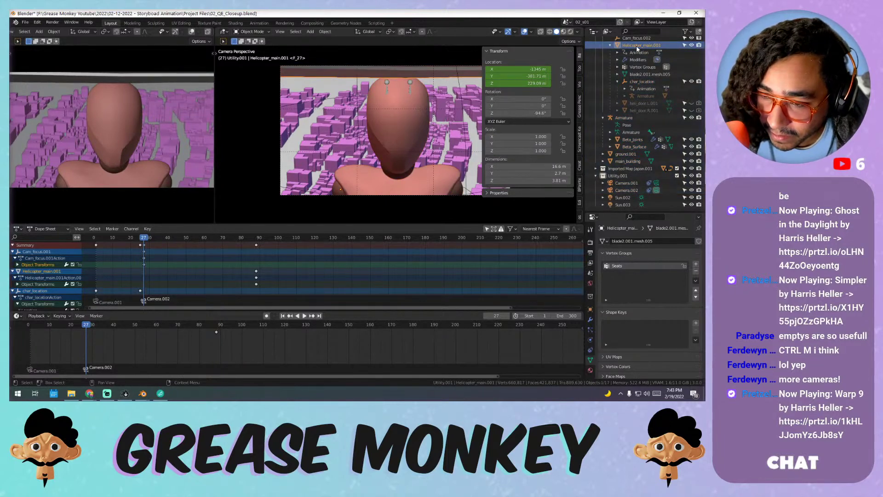
click(627, 190)
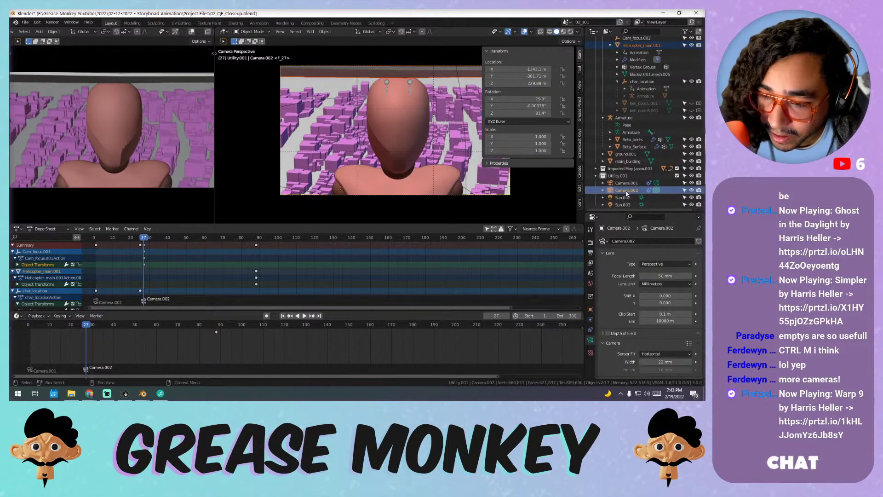
ctrl+click(642, 45)
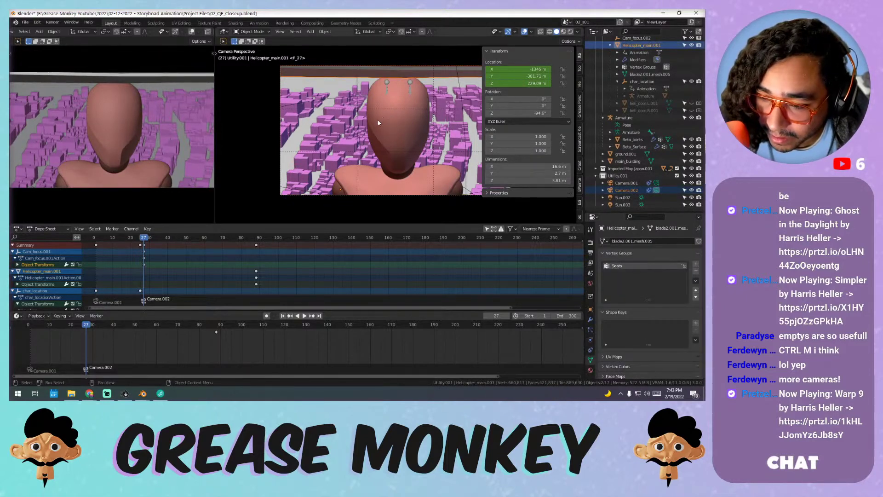
key(ctrl+p)
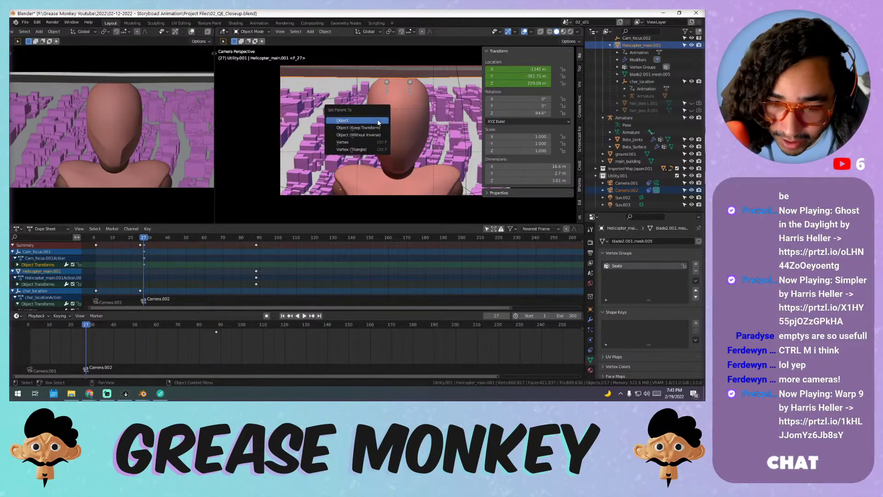
click(373, 130)
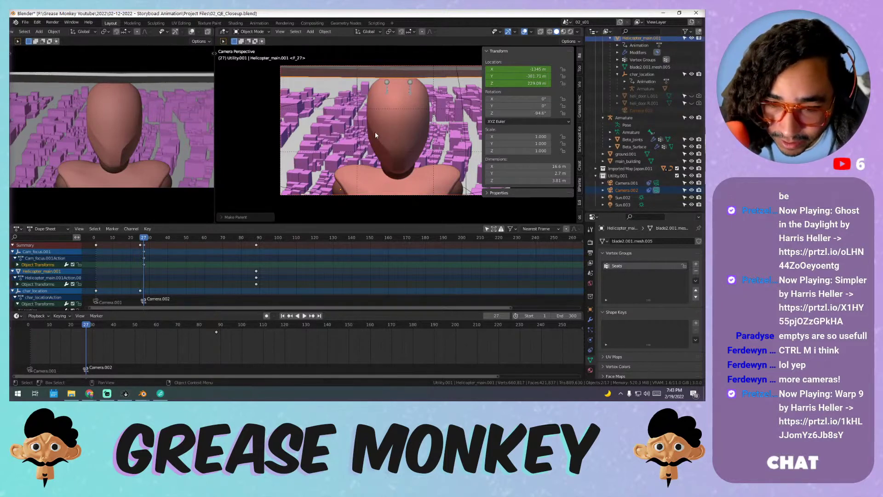
- Replay the shot from the start to check the parented camera's framing, and undo the parenting
key(shift+Left)
key(space)
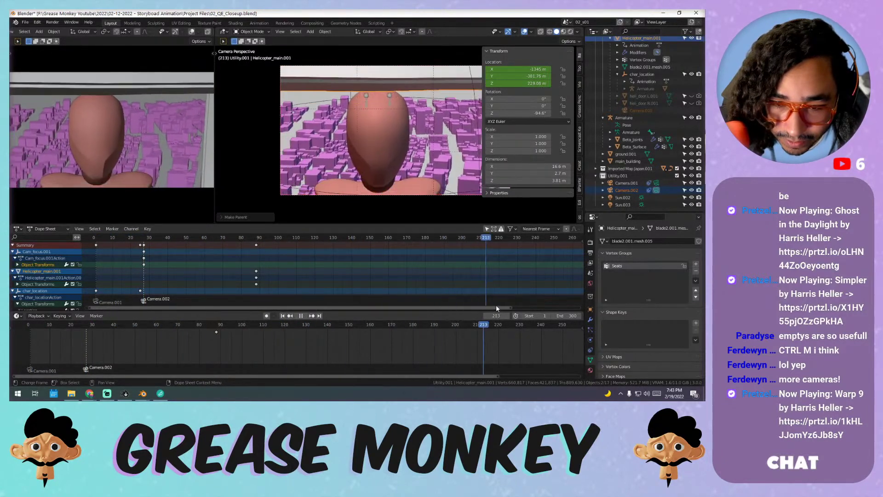
key(shift+Left)
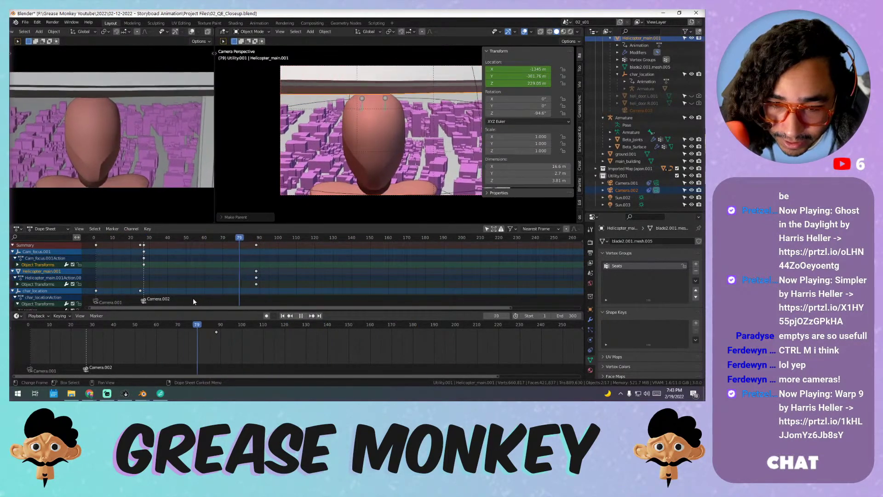
key(shift+Left)
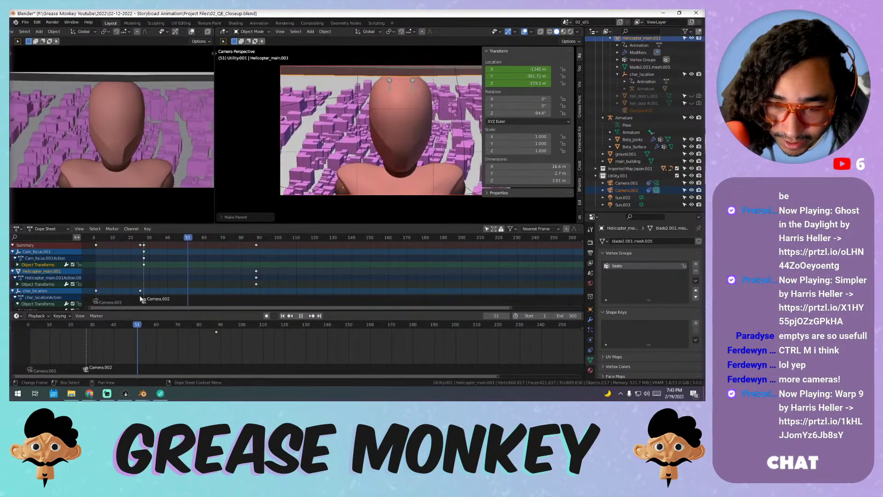
key(shift+Left)
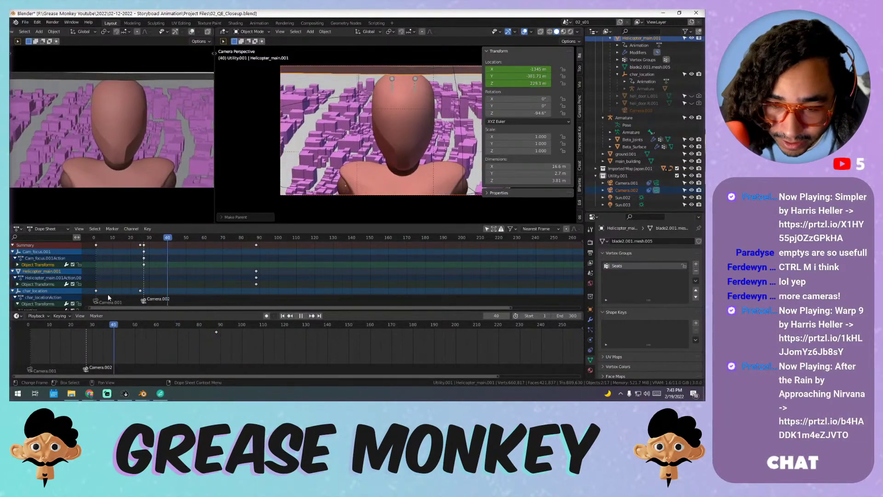
key(shift+Left)
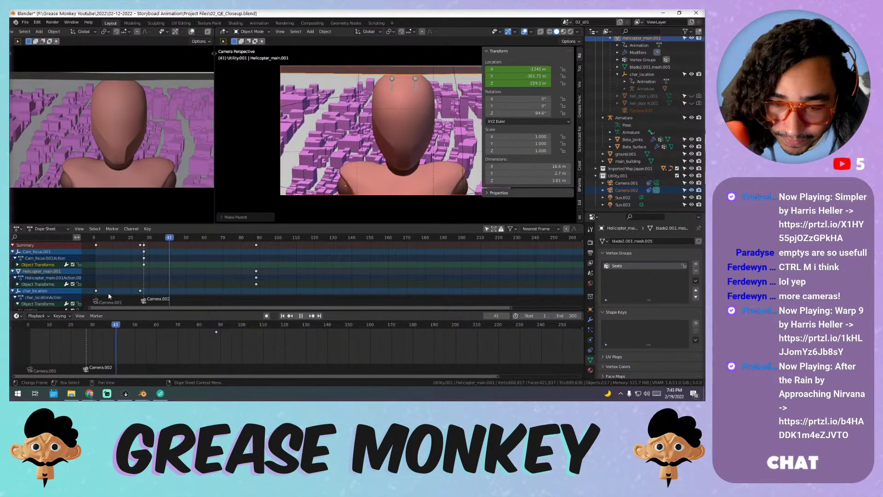
key(Escape)
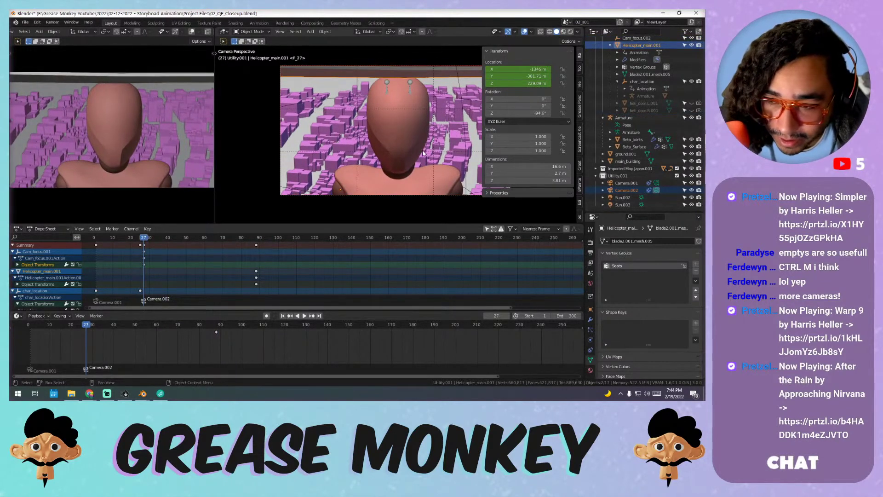
- Select Cam_focus.002 and play the animation from outside the camera view to check the helicopter's motion against the camera
click(451, 96)
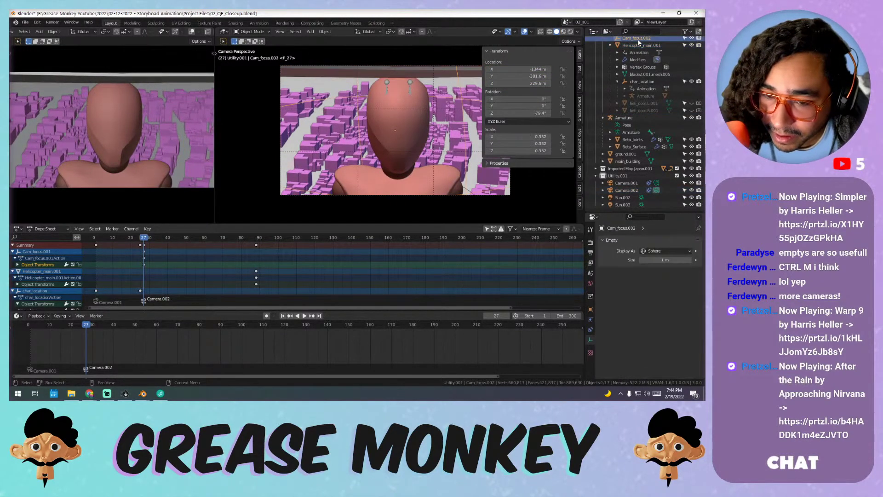
key(space)
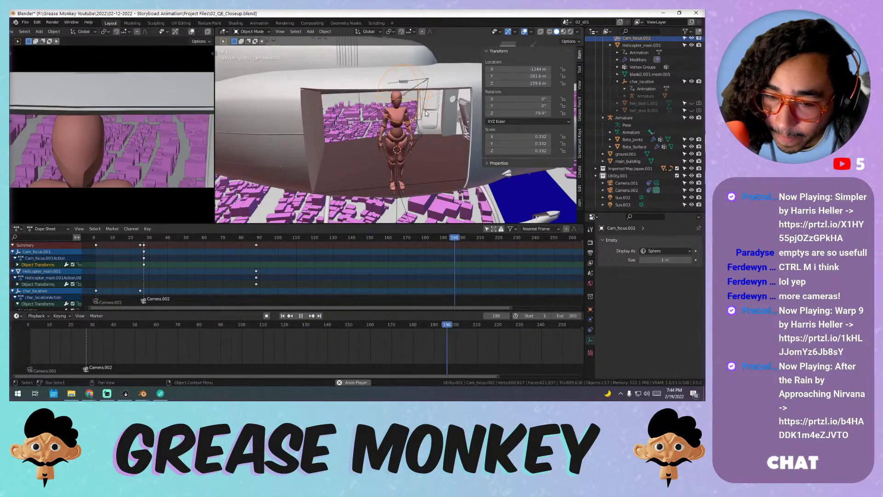
key(space)
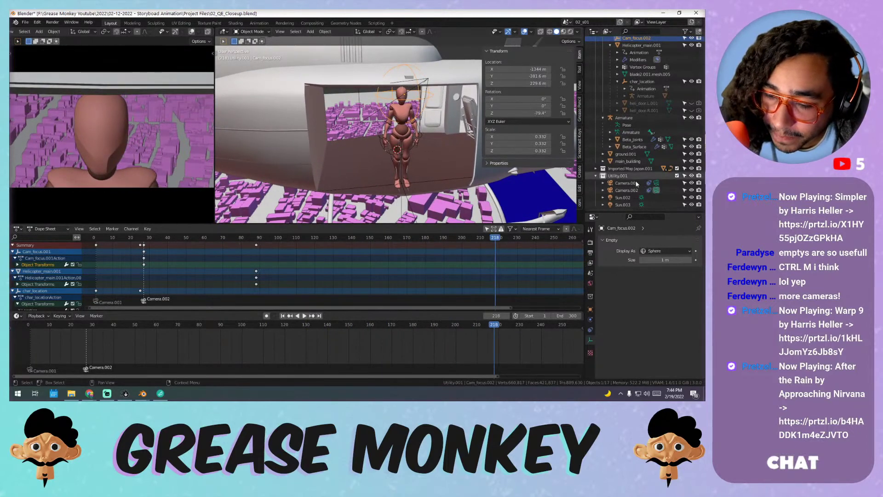
- Try to parent Camera.002 to Helicopter_main.001 using the plain Object option
click(629, 191)
scroll(631, 188, up, 3)
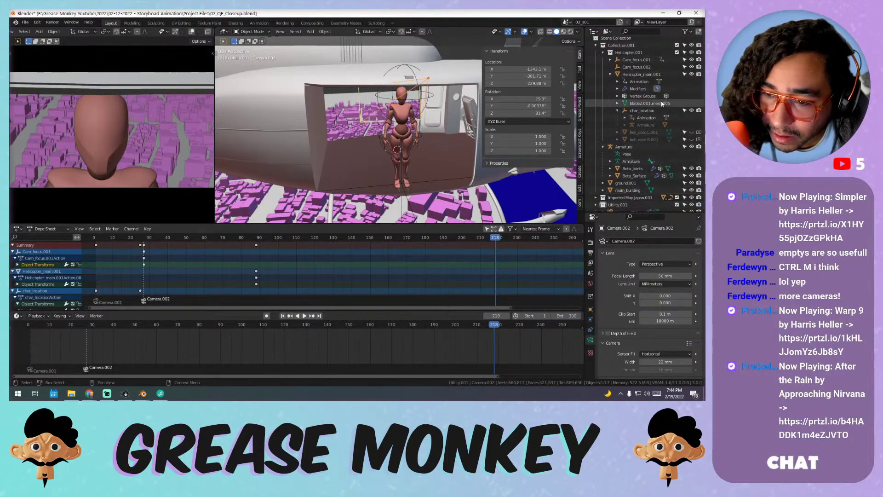
click(635, 75)
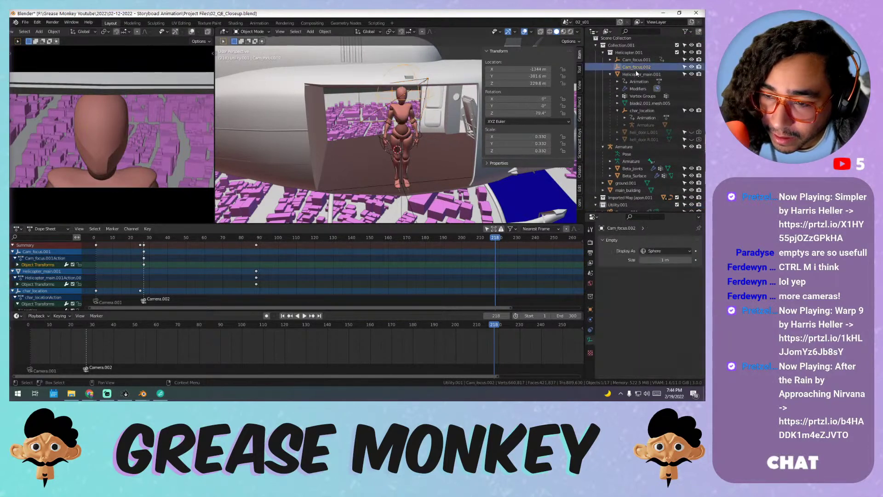
scroll(635, 78, down, 3)
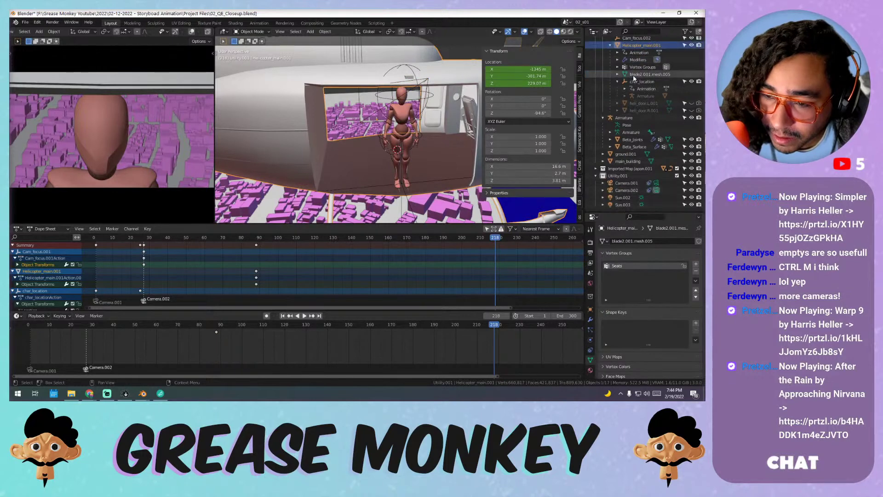
click(624, 191)
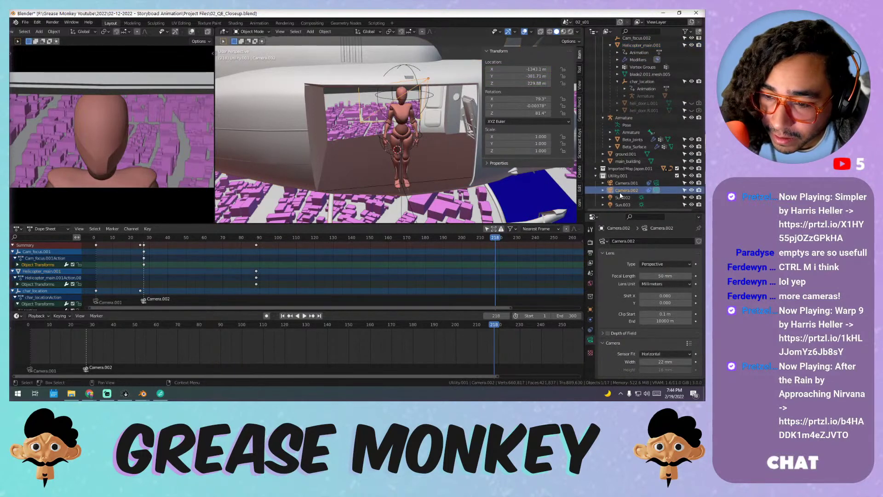
ctrl+click(643, 46)
key(ctrl+p)
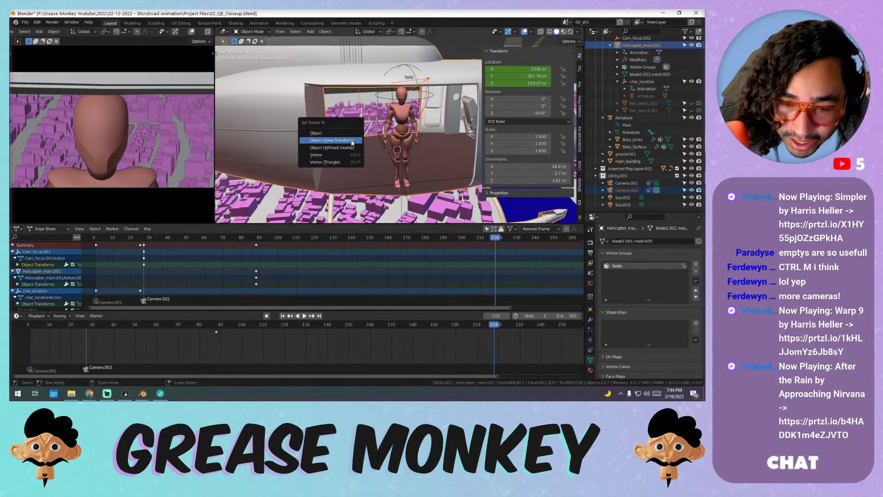
click(348, 134)
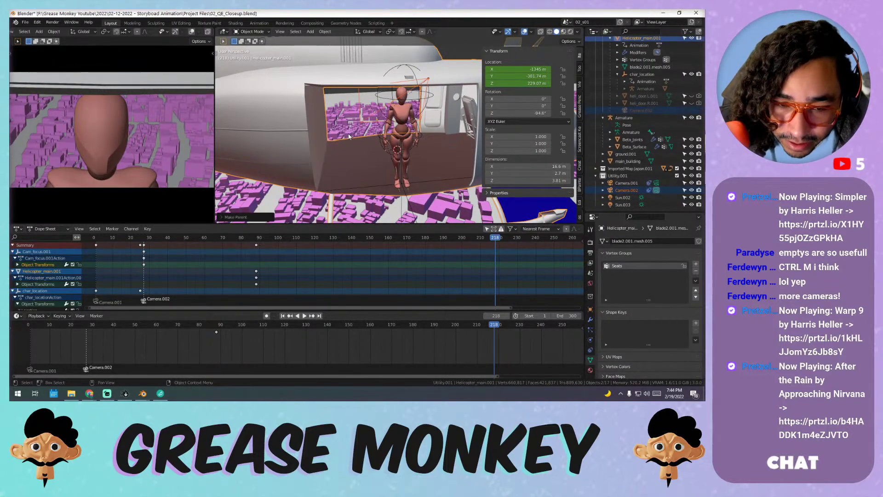
- Replay the shot around the camera cut to check the framing, and undo the camera's parenting to the helicopter
click(34, 329)
key(space)
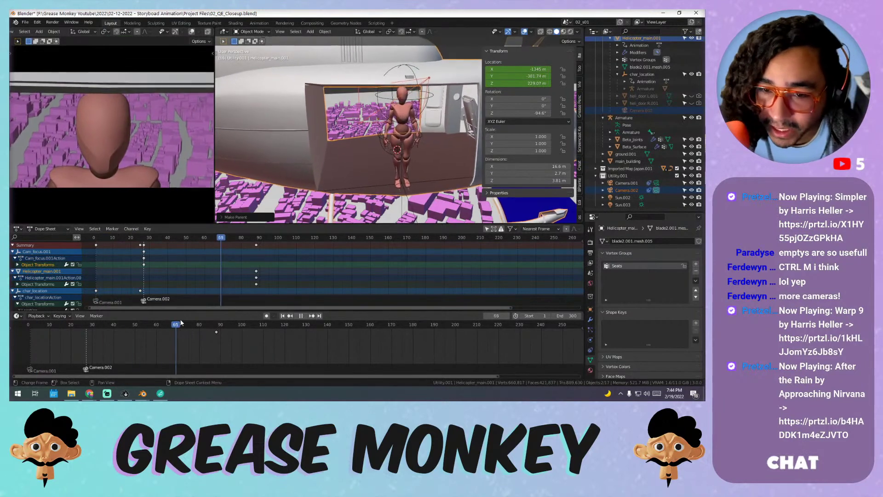
key(space)
click(60, 328)
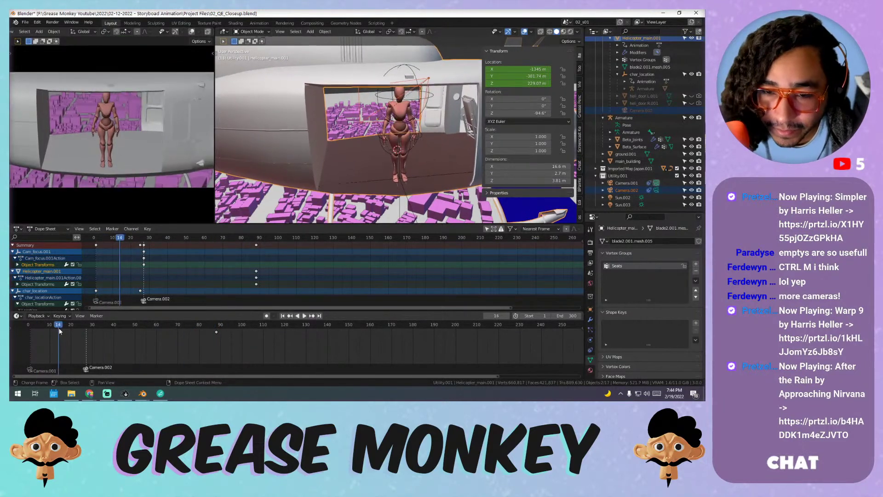
key(ctrl+z)
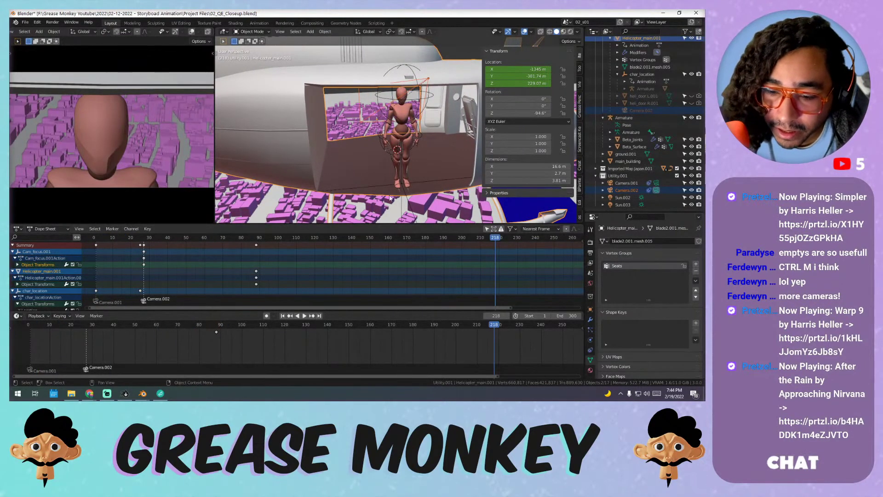
click(86, 332)
key(space)
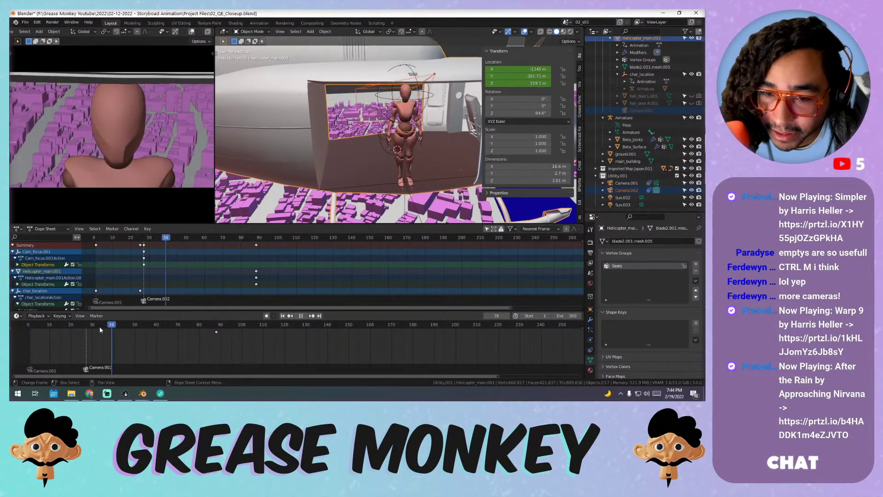
drag(131, 329, 156, 333)
key(Escape)
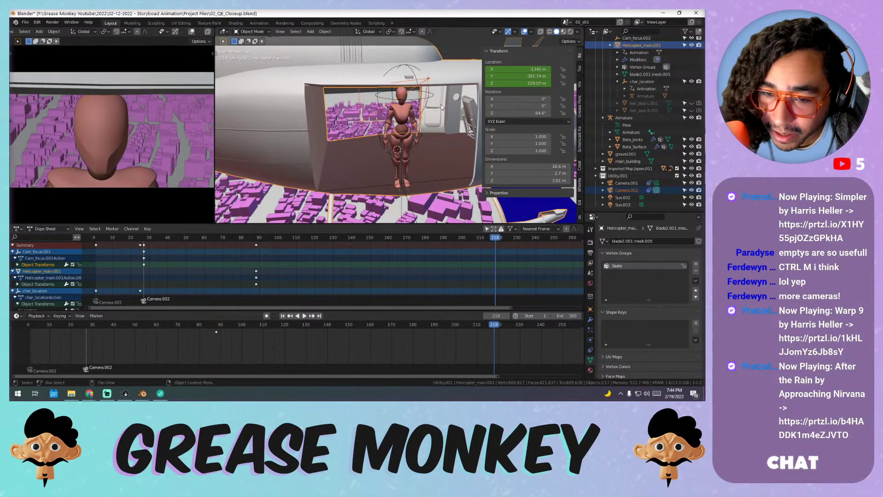
- Parent the Cam_focus.002 empty to Helicopter_main.001 while keeping its transform
click(428, 97)
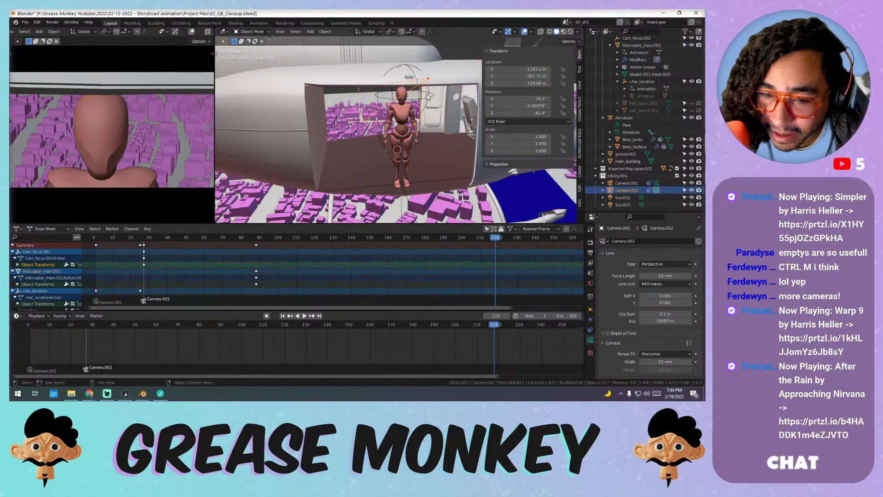
click(432, 95)
scroll(619, 82, up, 3)
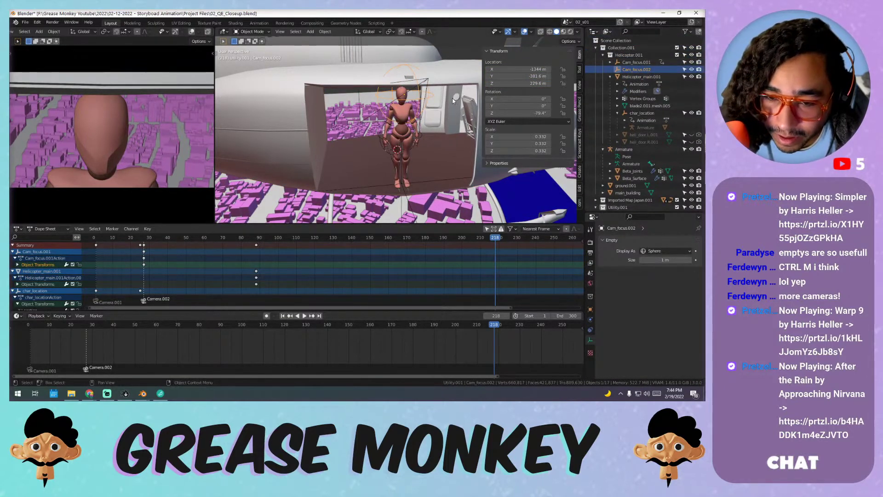
ctrl+click(625, 78)
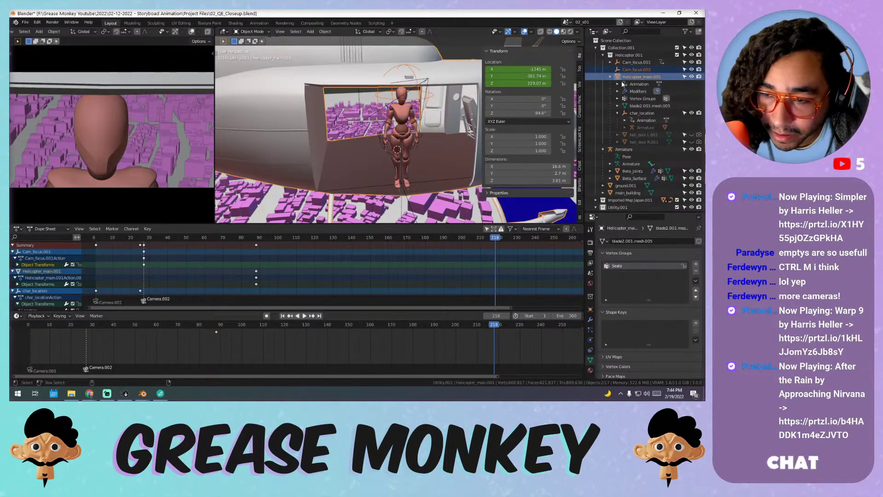
key(ctrl+p)
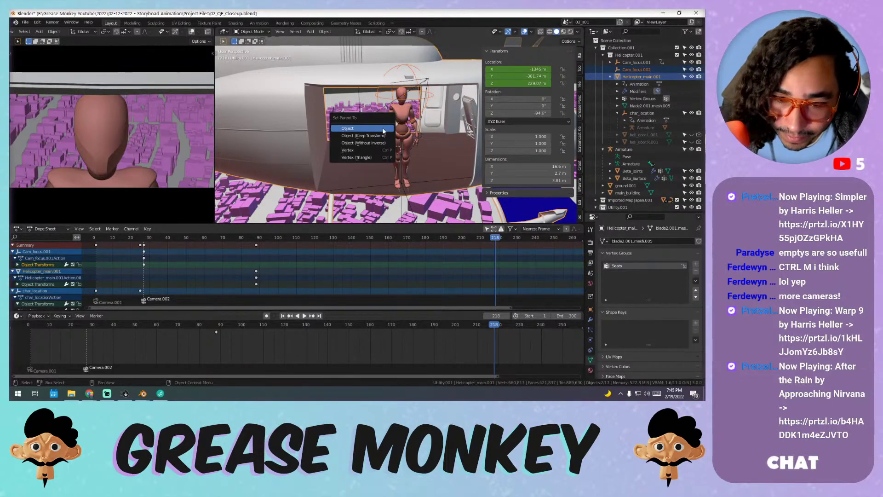
click(375, 139)
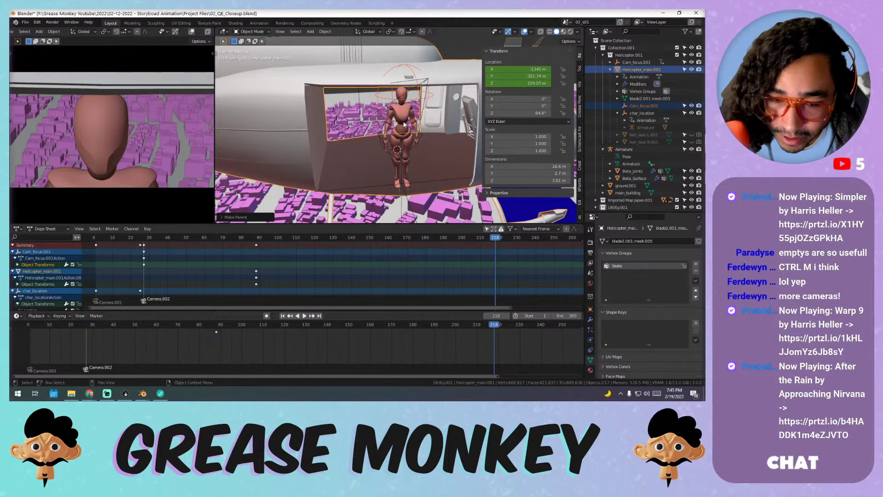
- Play the animation through the scene camera to check how the close-up follows its parented focus empty
key(KP_0)
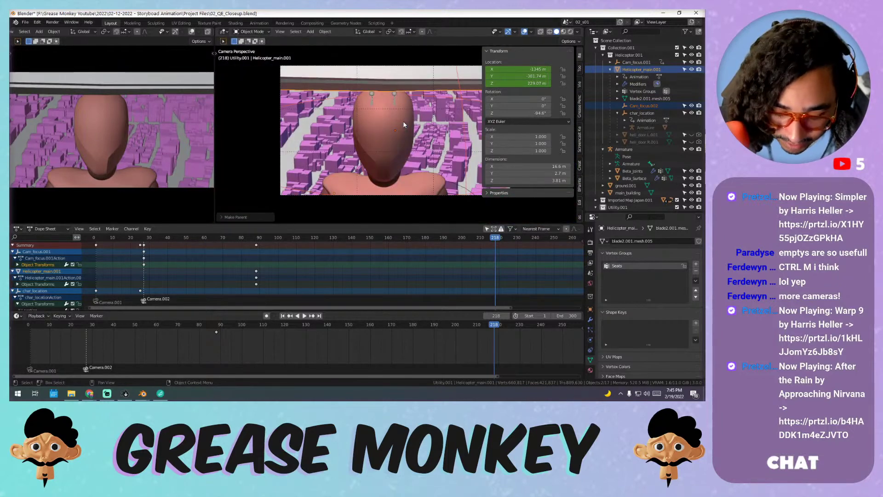
key(n)
key(space)
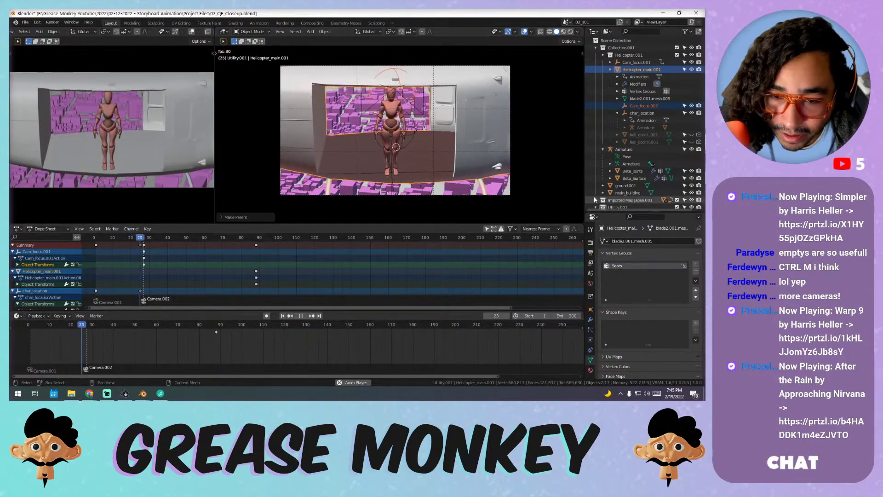
key(space)
- Parent Camera.002 to Helicopter_main.001 and play on from frame 70 to check that the close-up framing holds
scroll(675, 157, down, 3)
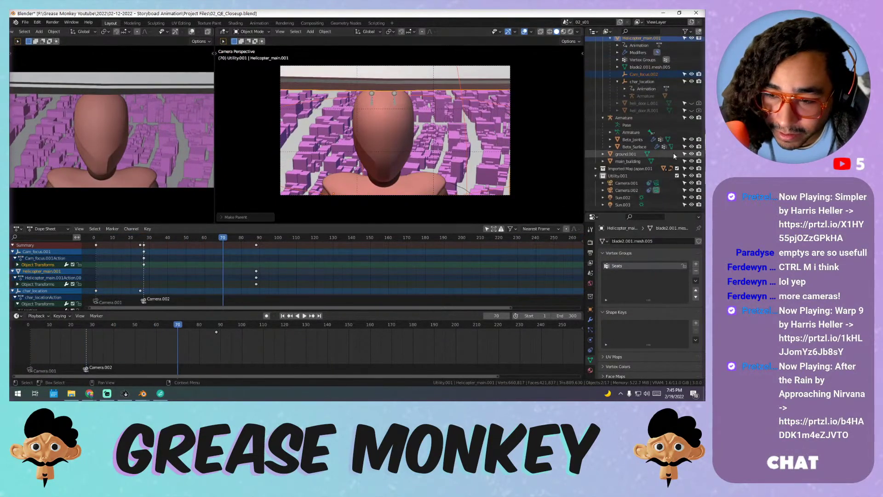
click(626, 190)
scroll(633, 190, up, 3)
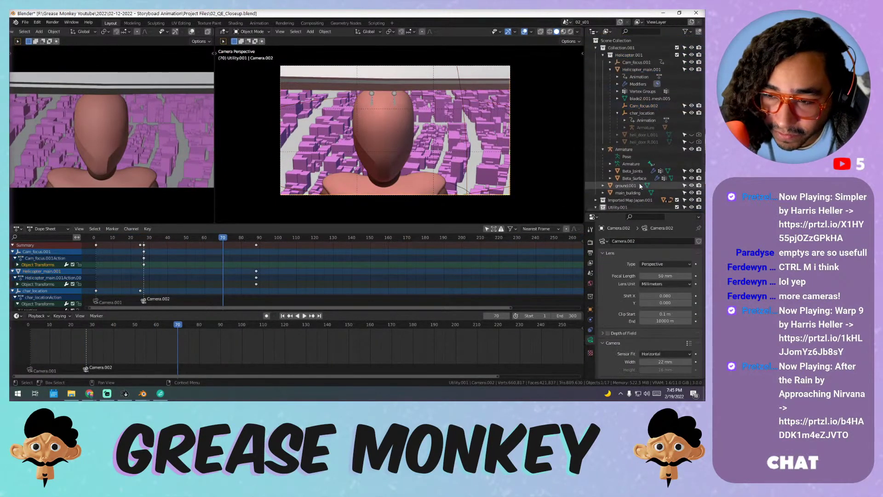
click(640, 69)
scroll(608, 109, down, 3)
scroll(436, 128, down, 1)
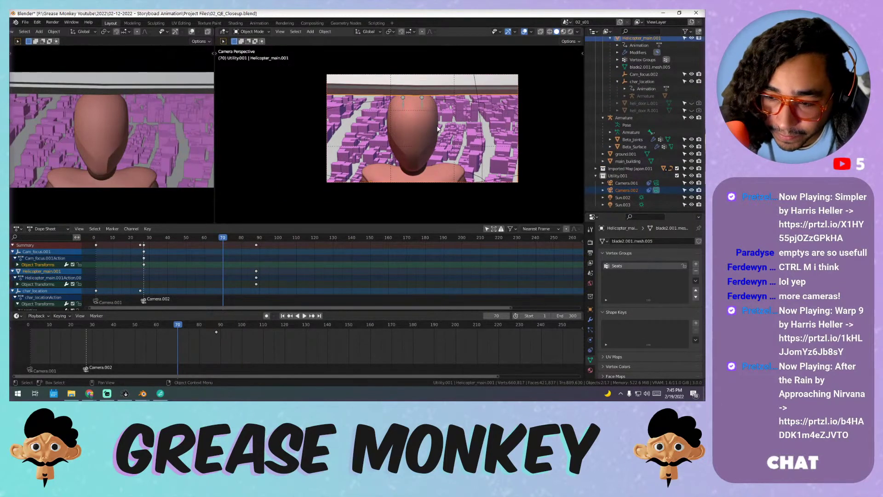
key(ctrl+p)
click(438, 127)
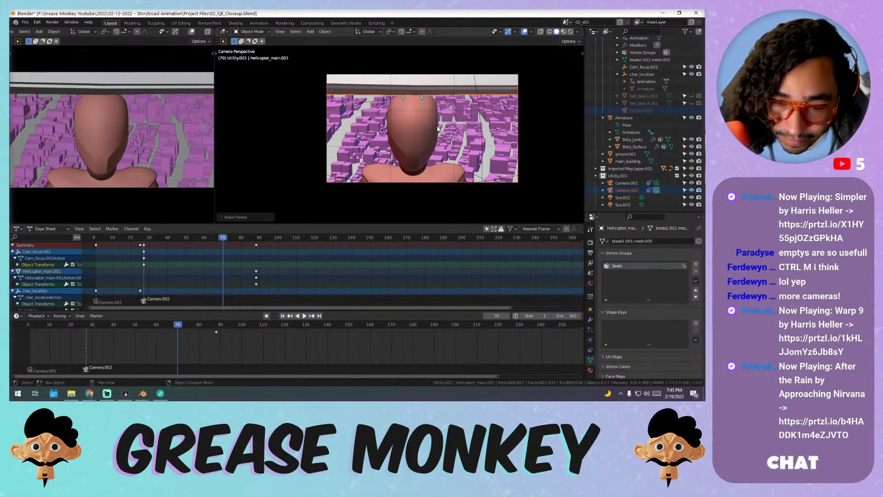
key(space)
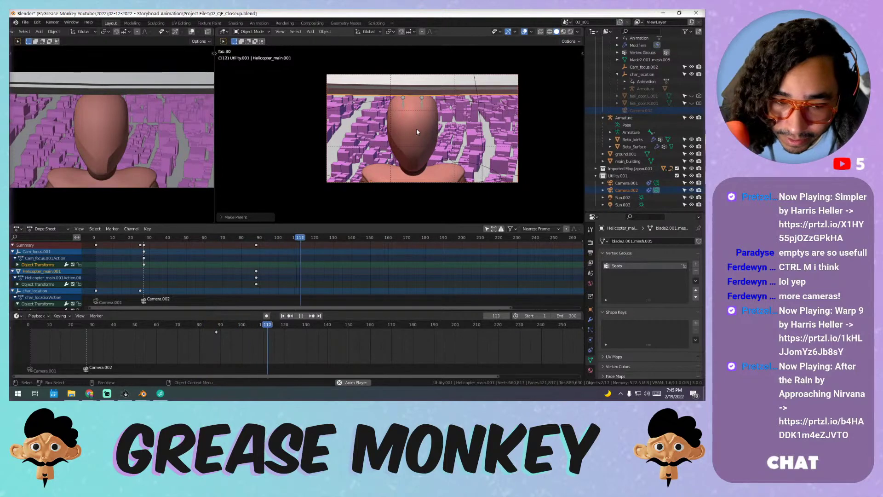
key(space)
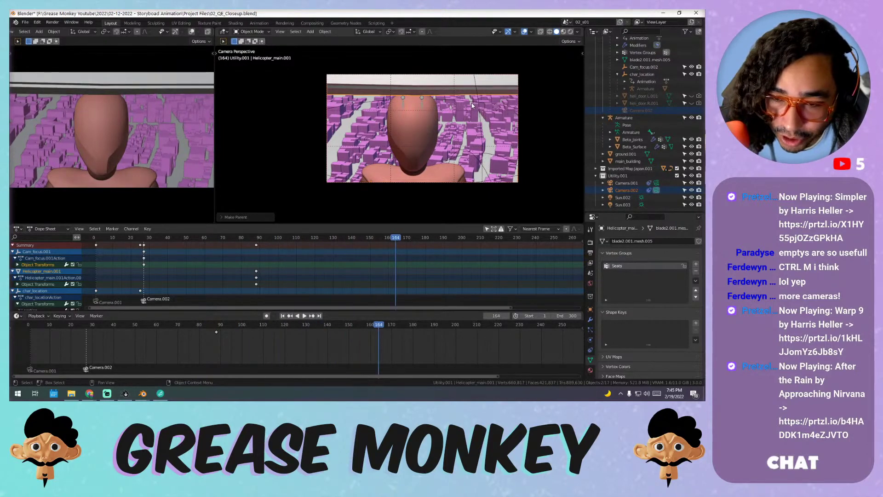
- Reposition Camera.002 to Y -381.77 m and Z about 229.8 m to reframe the character's head
click(635, 189)
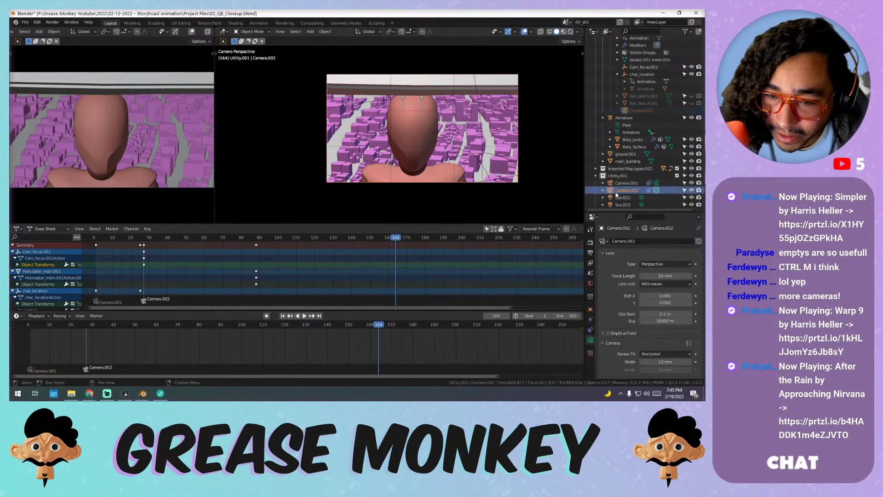
key(n)
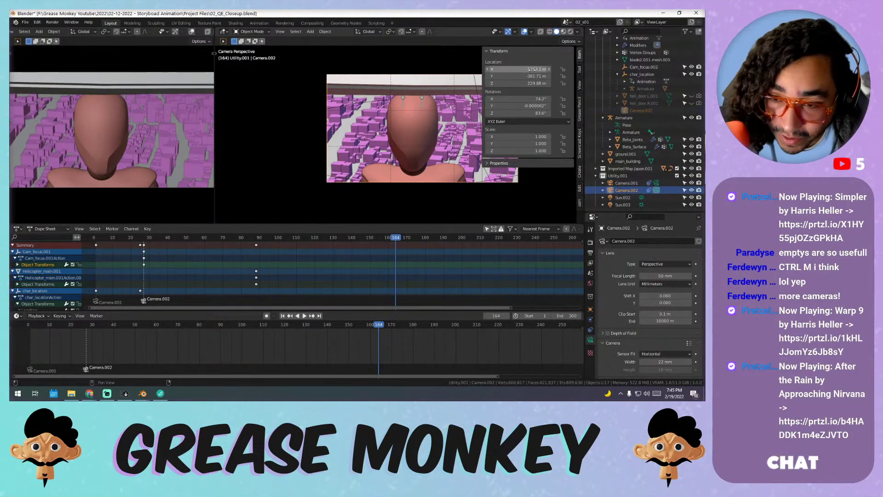
drag(520, 69, 538, 69)
drag(518, 77, 500, 83)
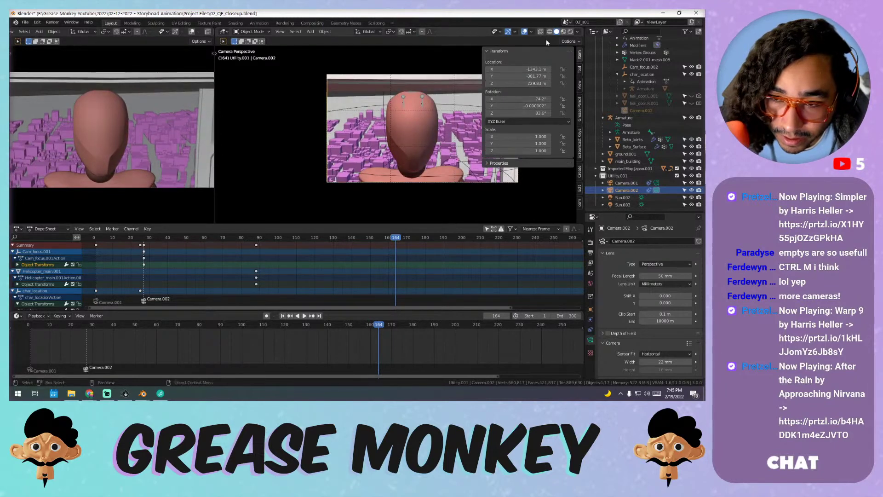
- Replay the shot from the start in rendered shading to check the new framing, and save the file
click(571, 32)
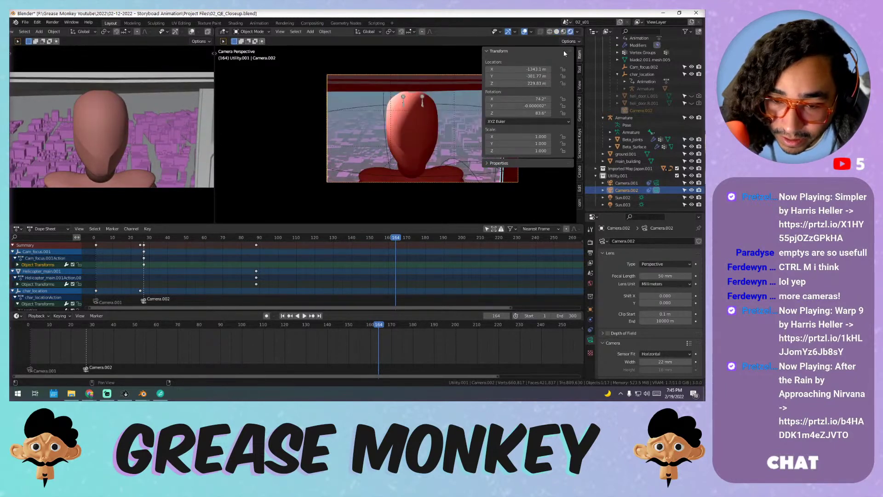
key(n)
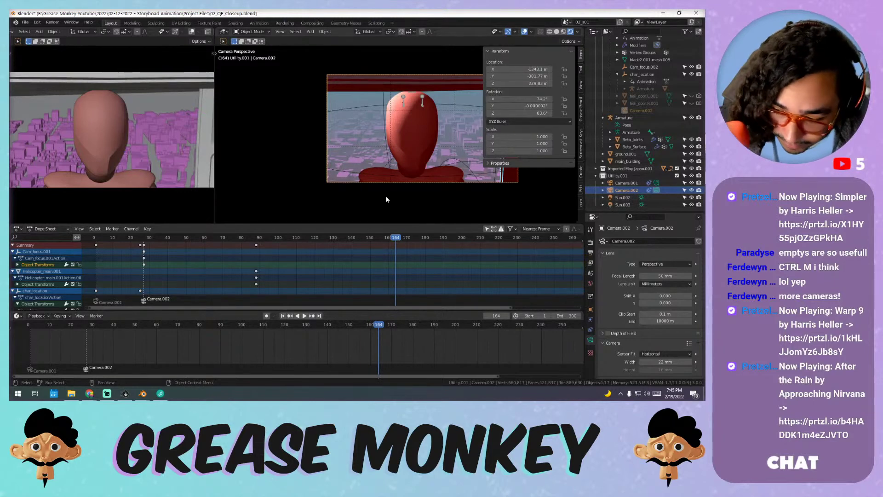
drag(35, 324, 15, 327)
key(space)
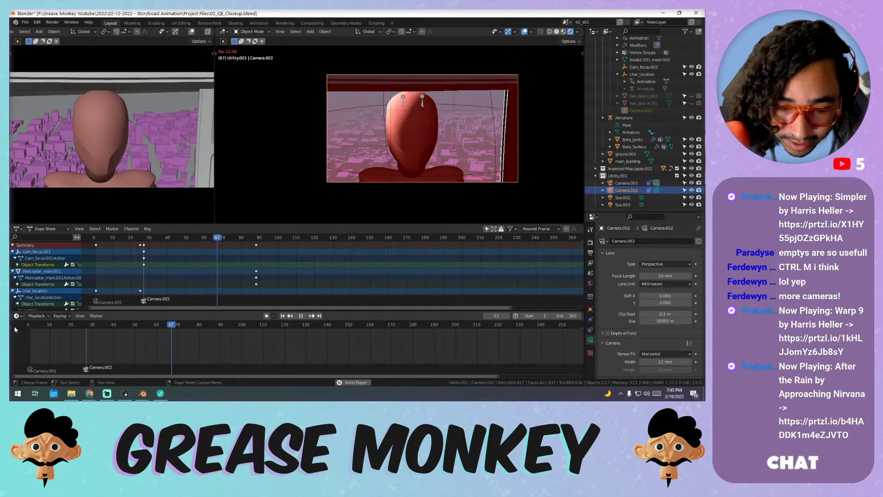
key(space)
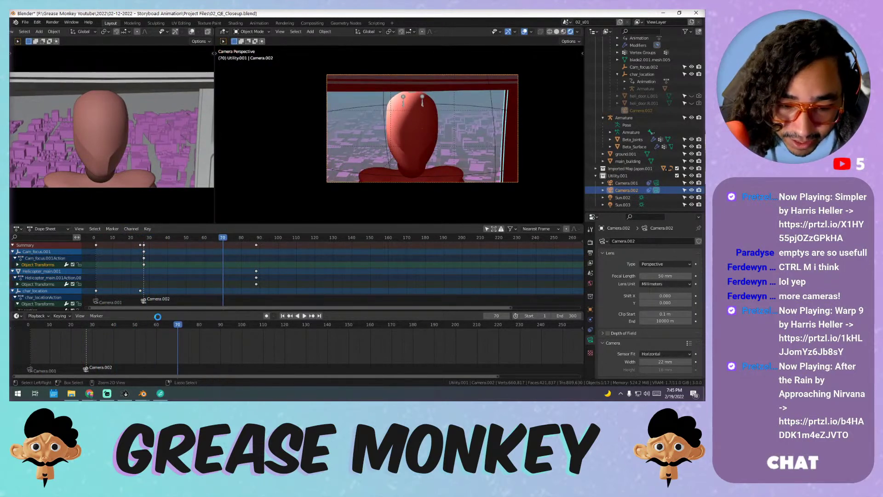
key(ctrl+s)
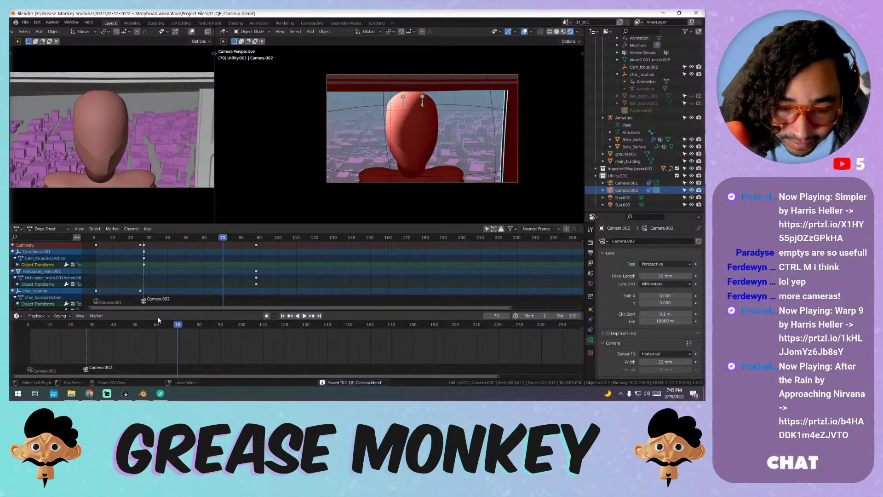
- Switch to the 00_QE_Animation.blend window and play the edit from the 01_s02 strip through the close-up shot
mouse_move(143, 393)
click(115, 366)
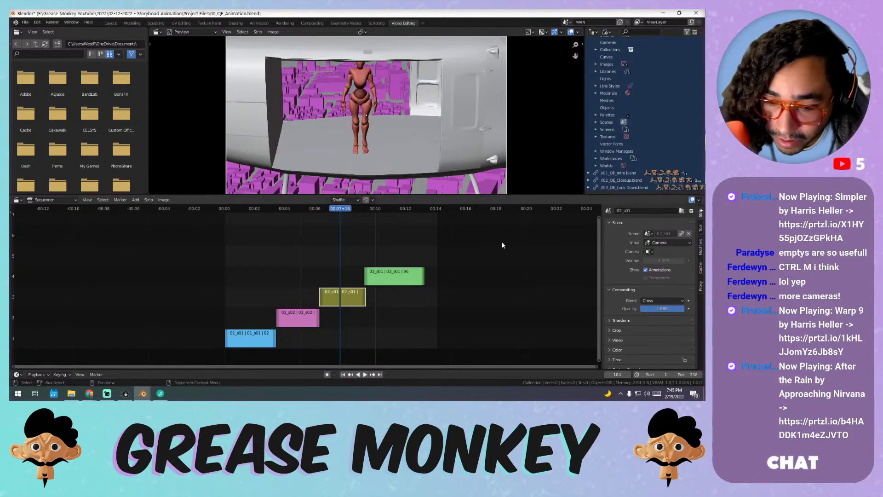
drag(335, 222, 291, 214)
key(space)
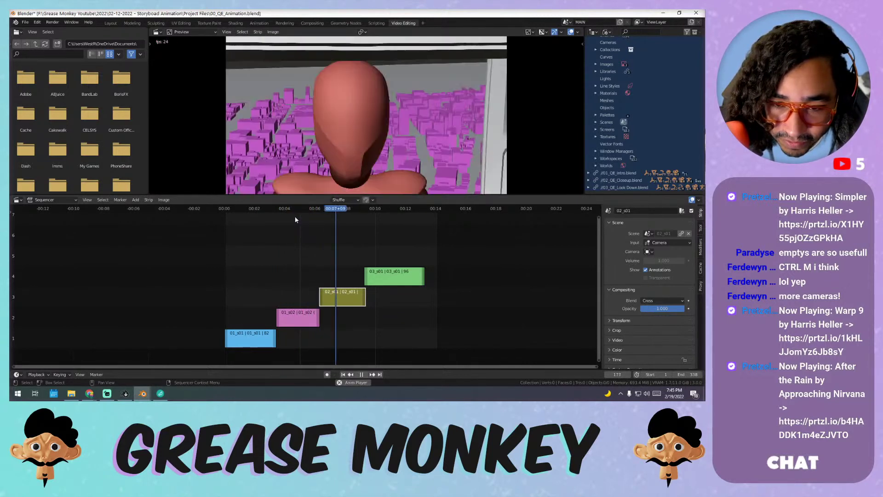
key(space)
- Slide the 03_s01 strip to start just after the 00:10 mark and replay the 02_s01 close-up shot
drag(395, 276, 413, 275)
drag(322, 293, 260, 295)
key(ctrl+z)
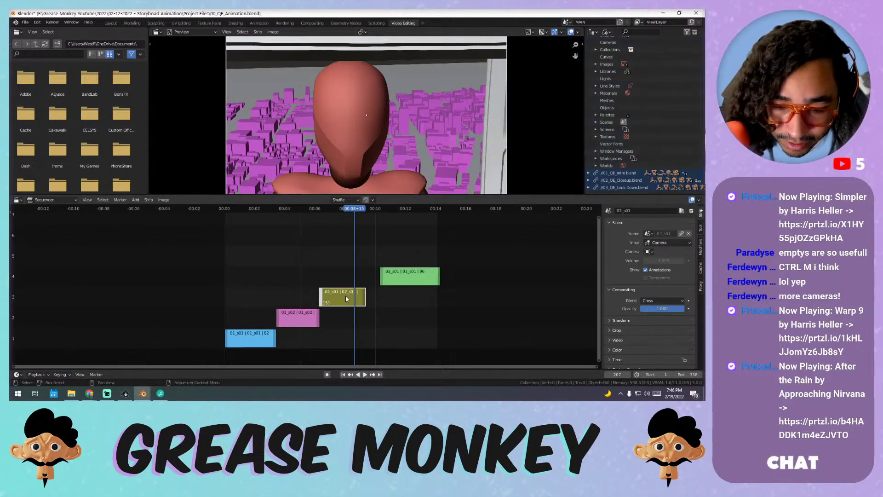
drag(343, 210, 321, 222)
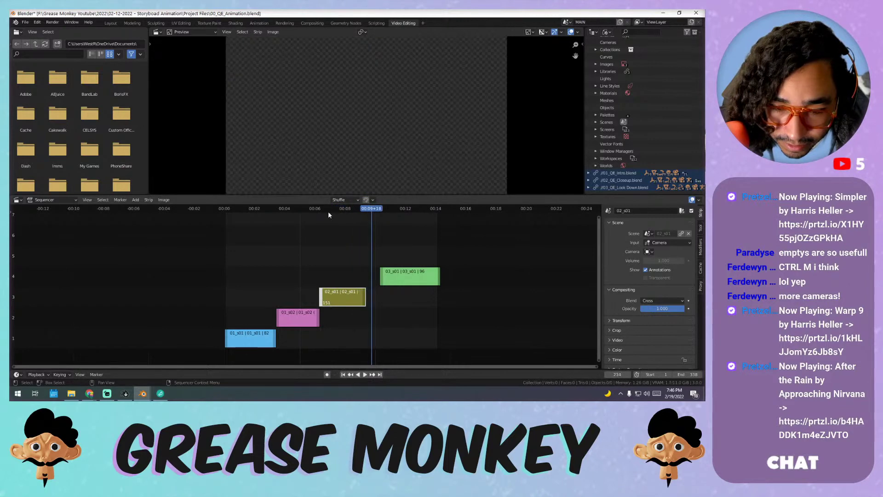
drag(327, 211, 319, 211)
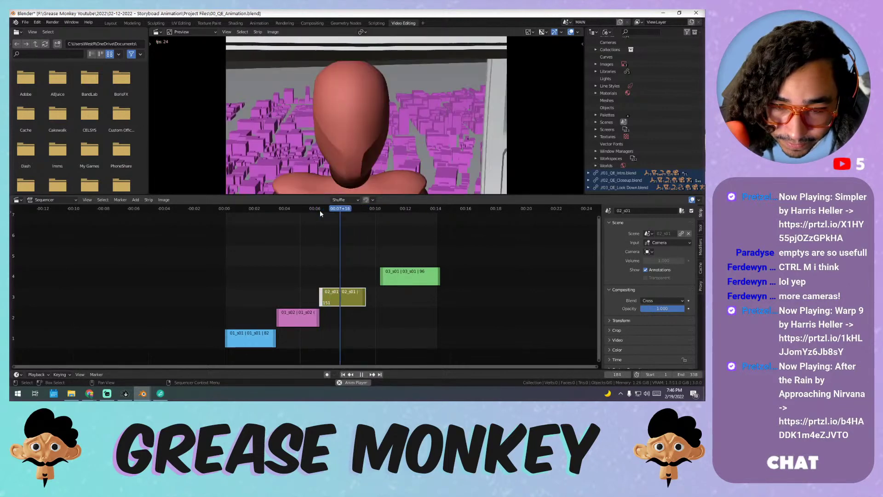
key(space)
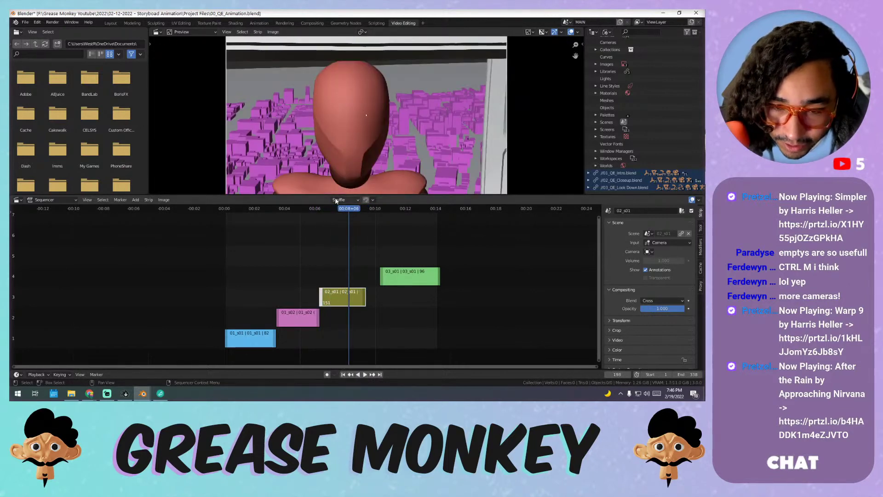
- Switch to the 02_QE_Closeup.blend window and move the Camera.002 marker to about frame 56
mouse_move(144, 394)
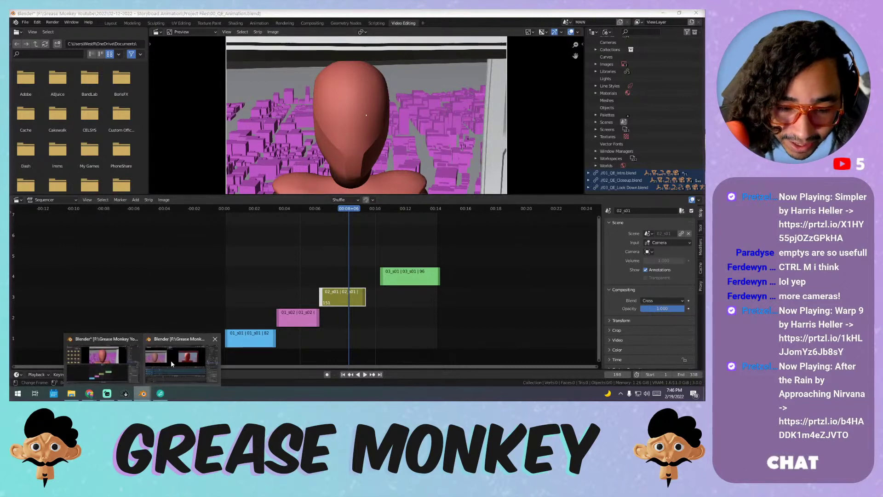
click(170, 360)
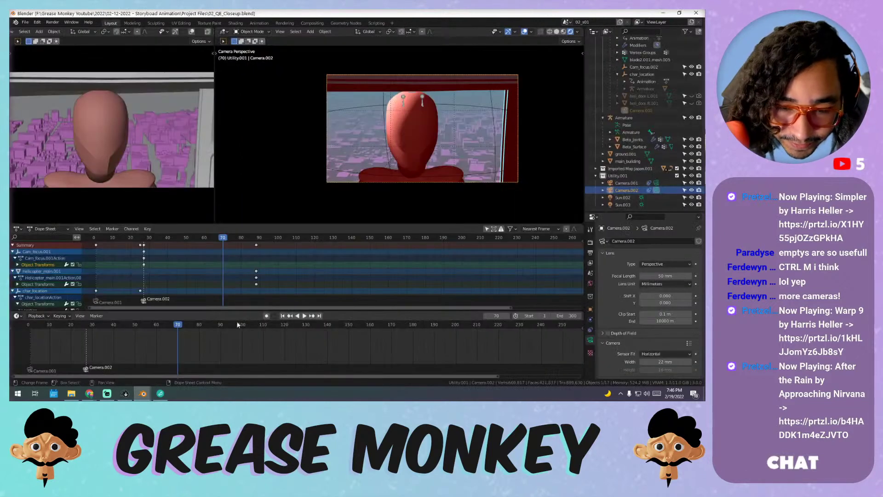
click(372, 108)
drag(90, 371, 156, 372)
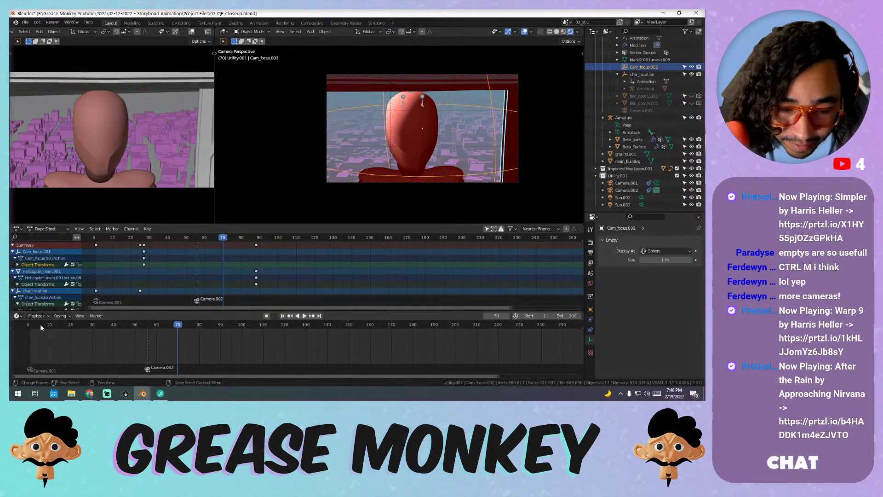
- Replay the shot from the start to check the timing of the camera switch, and save the file
drag(40, 324, 18, 331)
key(space)
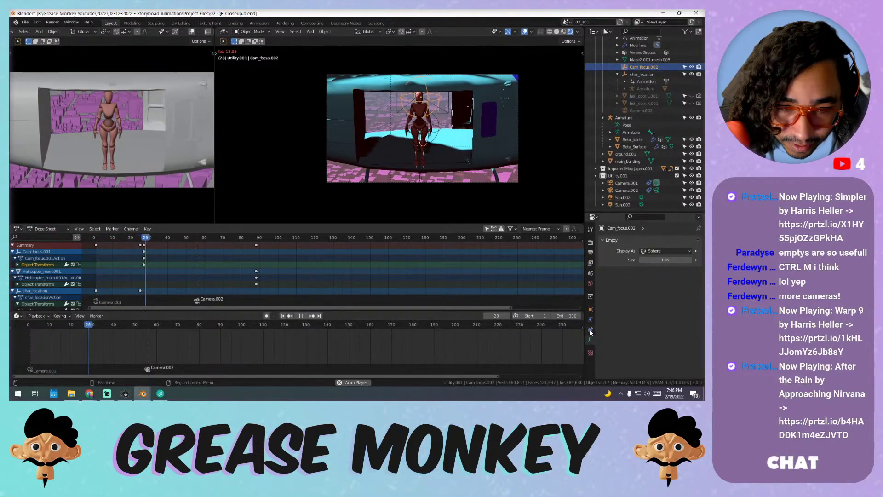
key(space)
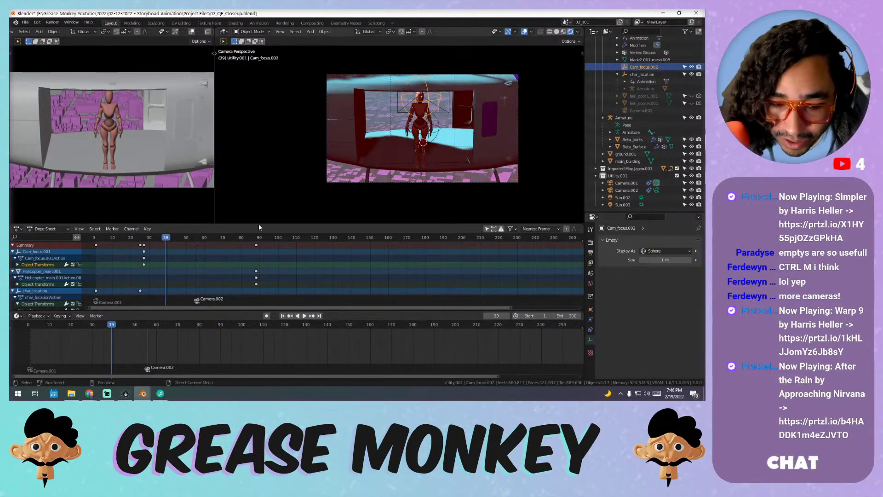
click(25, 331)
key(space)
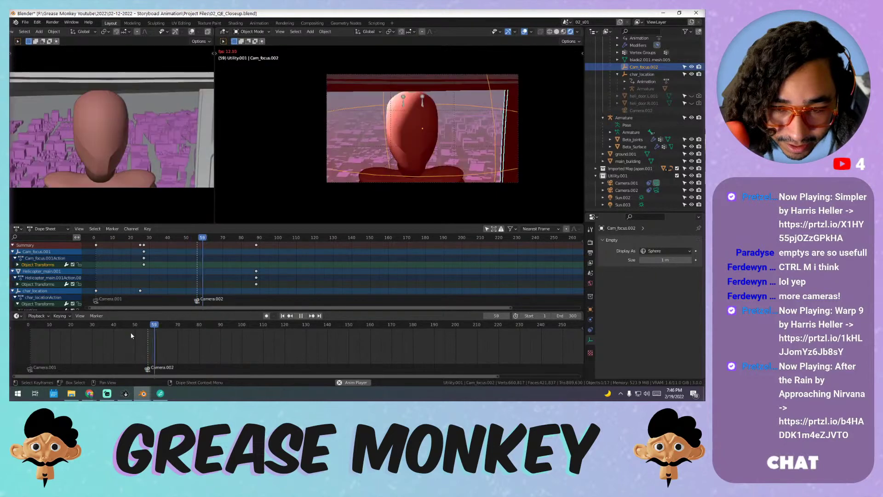
key(space)
drag(35, 326, 99, 327)
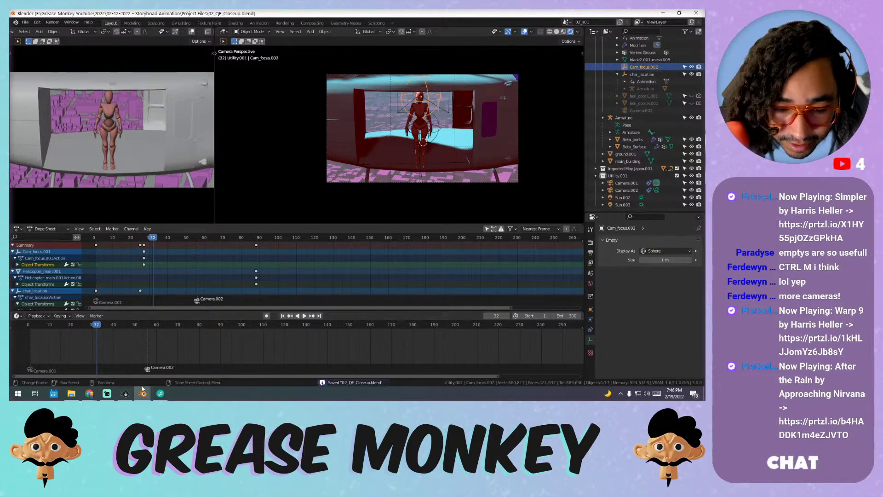
- Switch to the 00_QE_Animation.blend window, reload the linked shot libraries, and play the edit through the 02_s01 strip
mouse_move(142, 394)
click(177, 357)
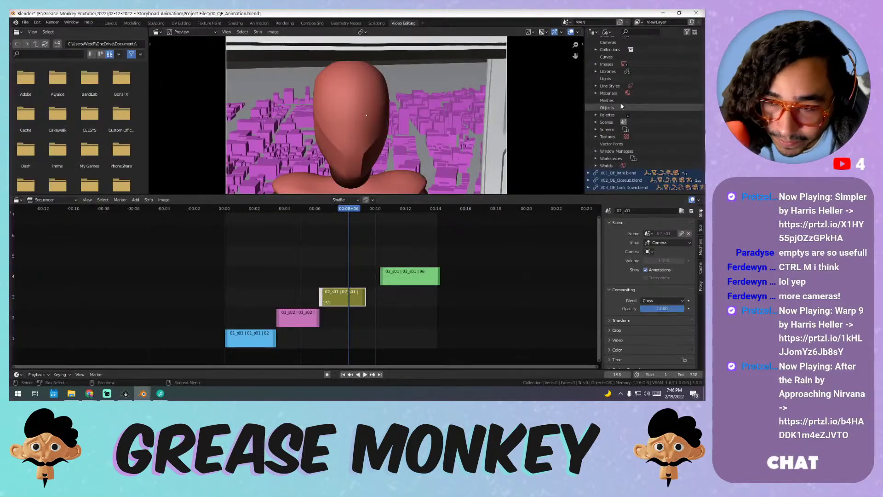
key(q)
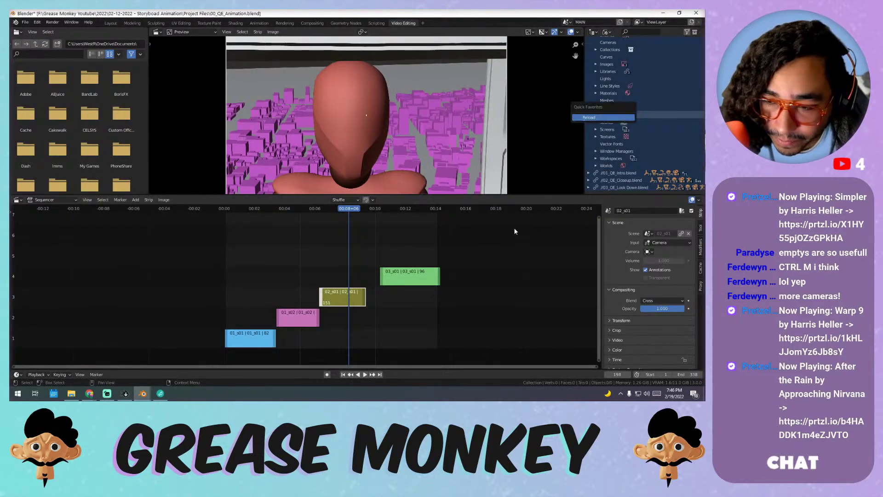
key(a)
click(418, 252)
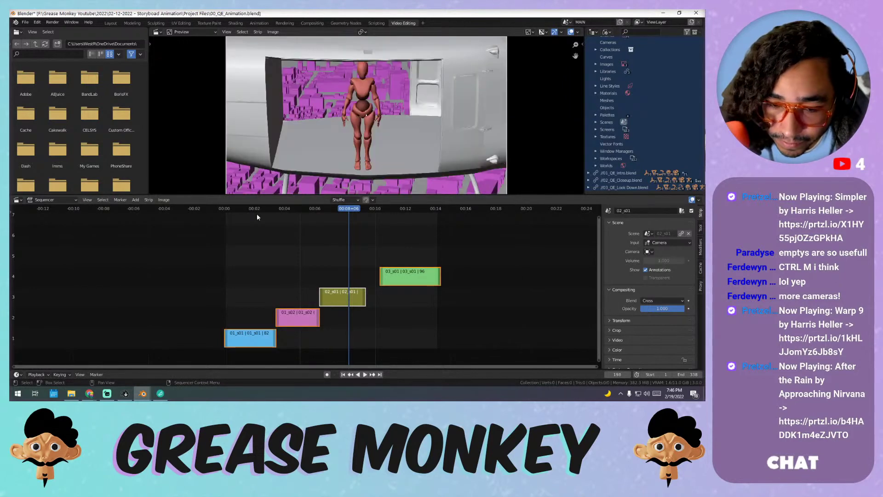
click(261, 208)
key(space)
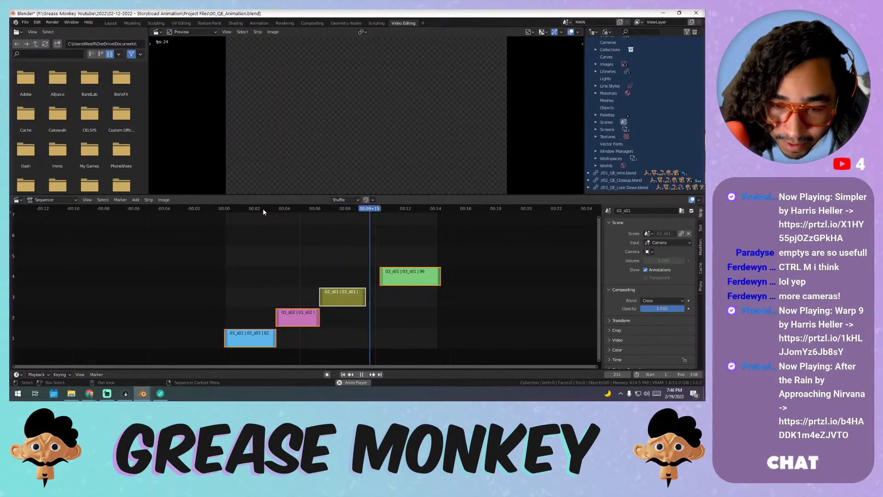
key(space)
- Extend the end of the 02_s01 strip to a length of 111 frames, pushing the 03_s01 strip later
click(342, 208)
key(g)
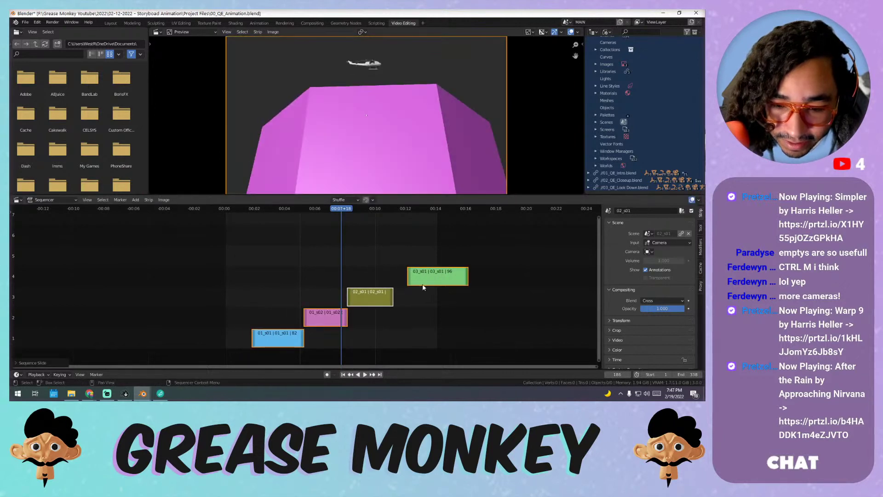
key(Escape)
drag(362, 299, 389, 299)
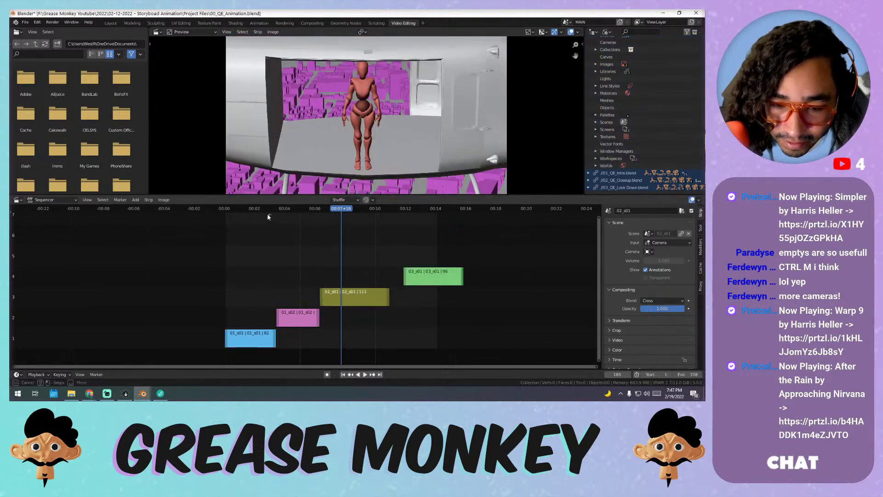
- Play the edit and check the switch from the wide view to the close-up within the 02_s01 strip
key(shift+Left)
key(space)
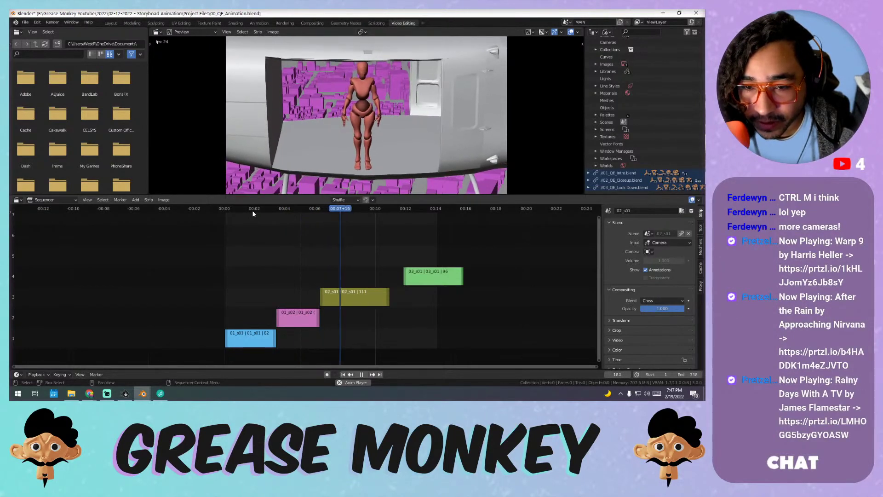
key(space)
click(307, 209)
key(space)
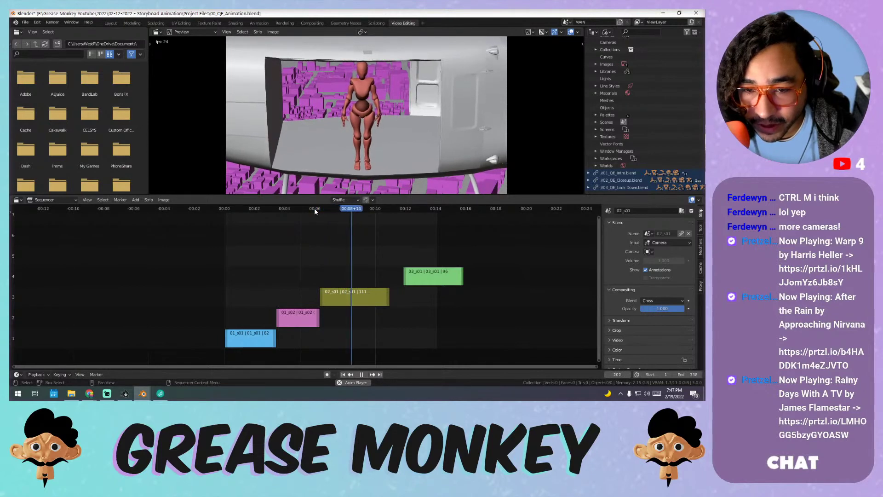
click(335, 209)
drag(334, 210, 358, 214)
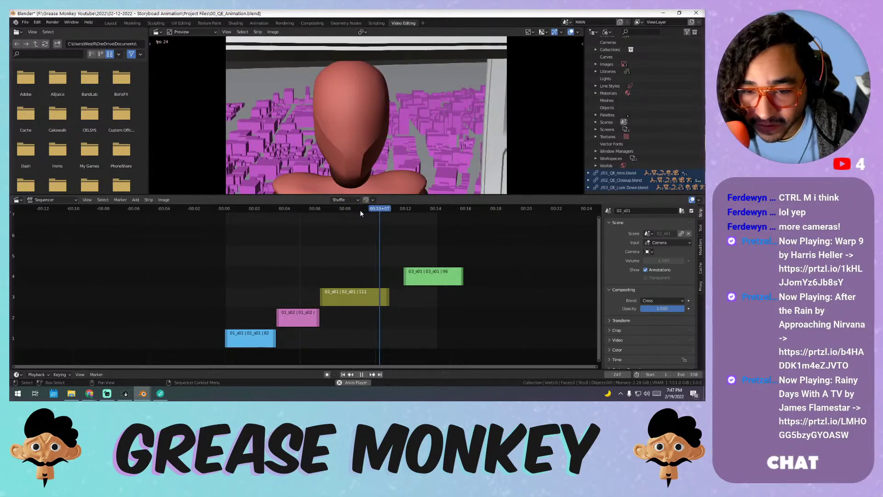
- Replay the whole edit from the beginning through the end of the extended 02_s01 strip
key(space)
drag(386, 211, 230, 207)
key(space)
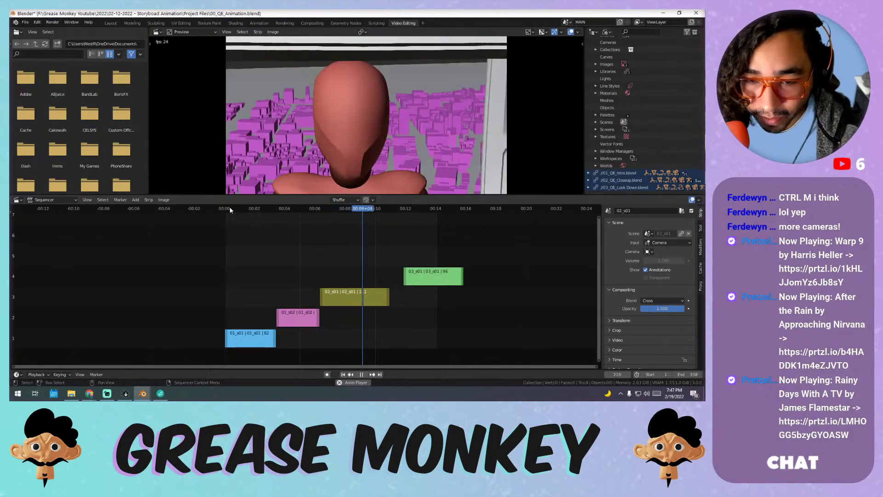
drag(265, 208, 223, 212)
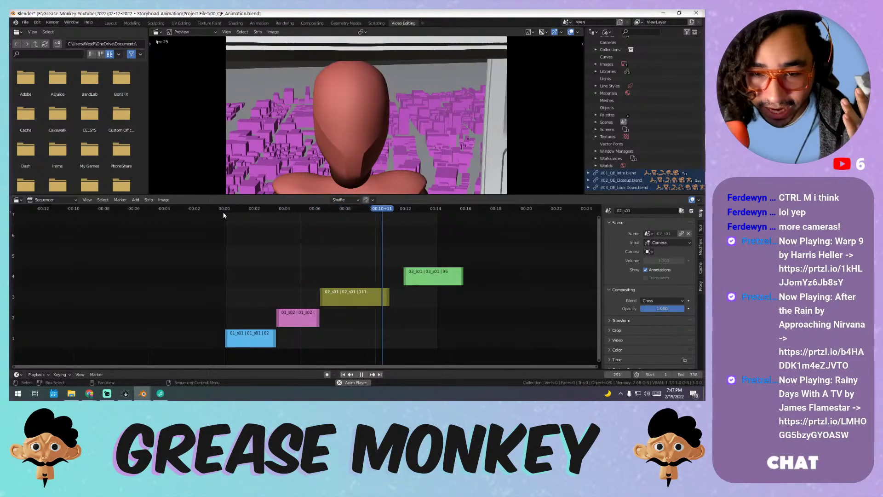
key(space)
- Slide the 03_s01 strip 24 frames earlier to meet the end of 02_s01, and start playback before the cut
drag(413, 270, 397, 271)
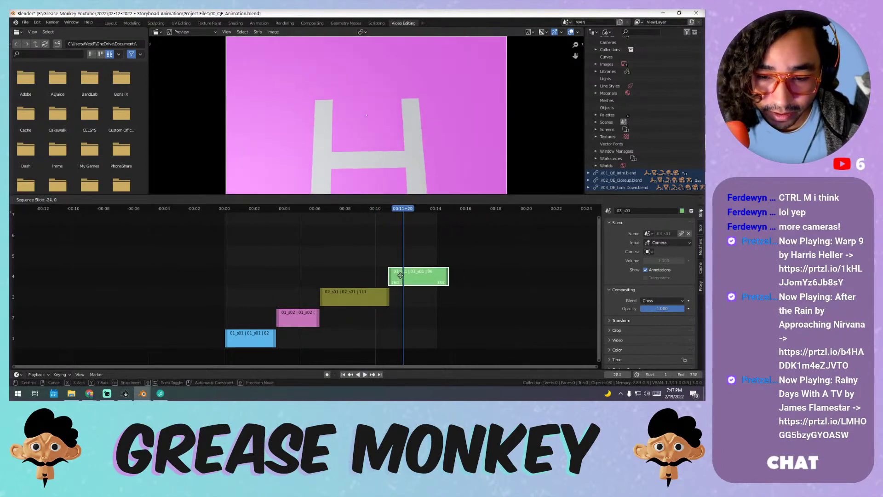
click(368, 209)
key(space)
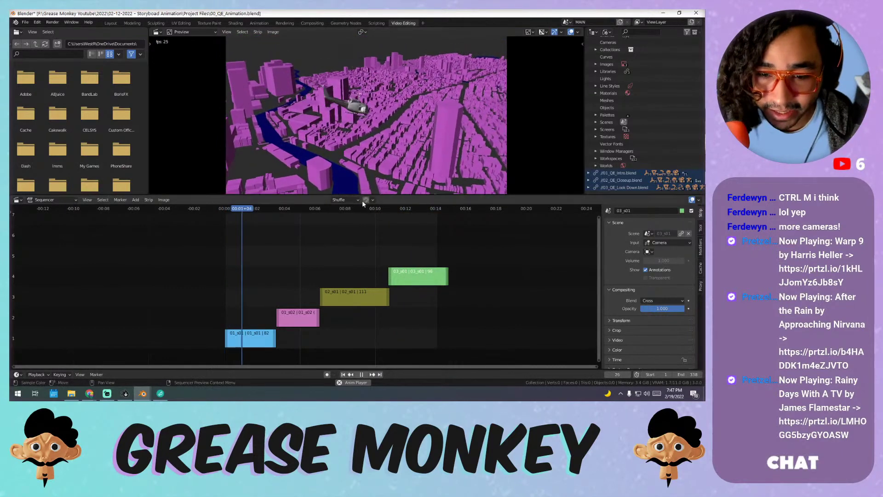
- Replay the cut from the close-up into the 03_s01 shot and save the edit file
click(369, 208)
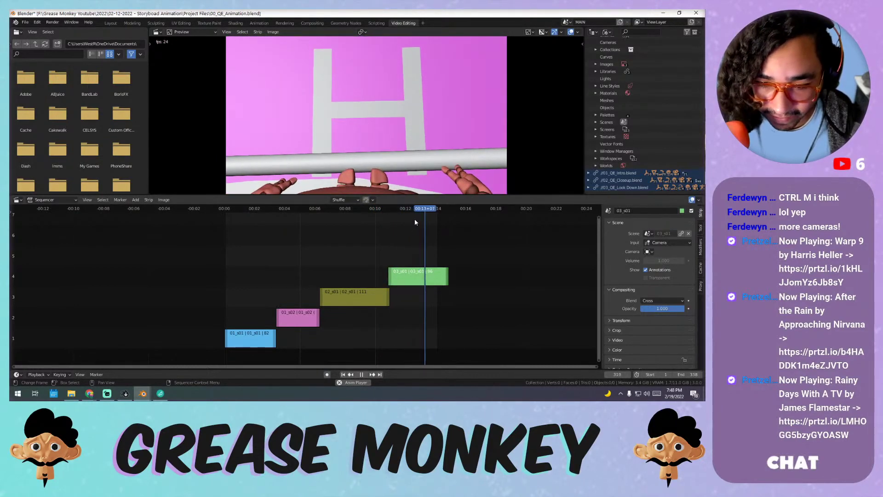
drag(415, 219, 362, 208)
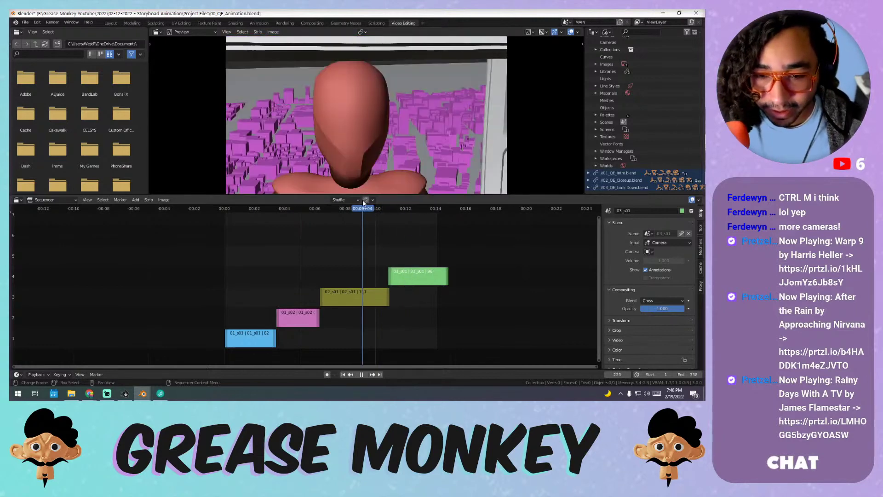
key(space)
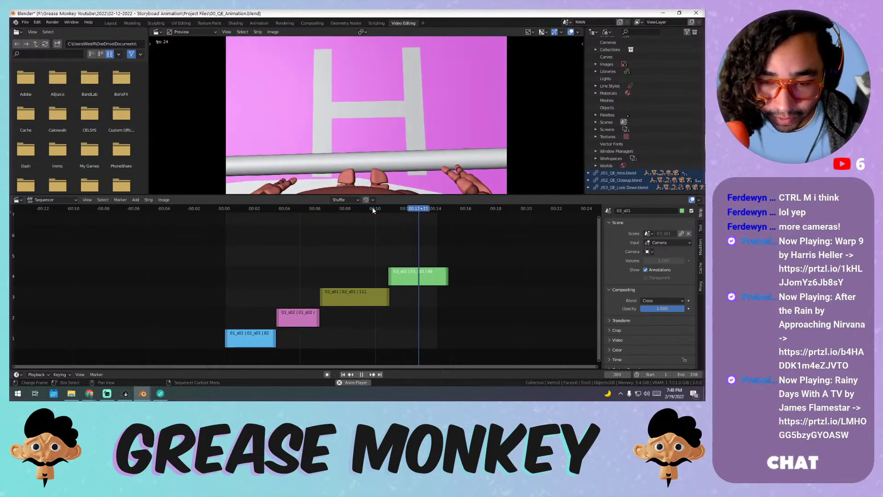
key(space)
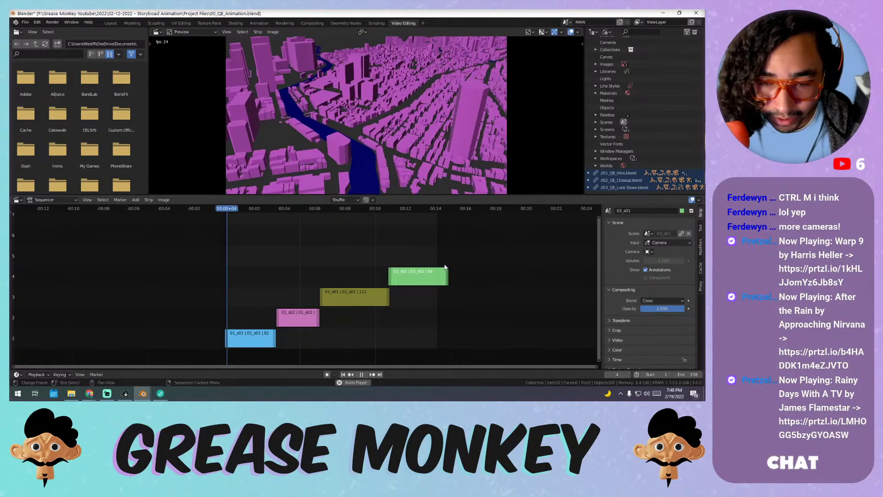
key(space)
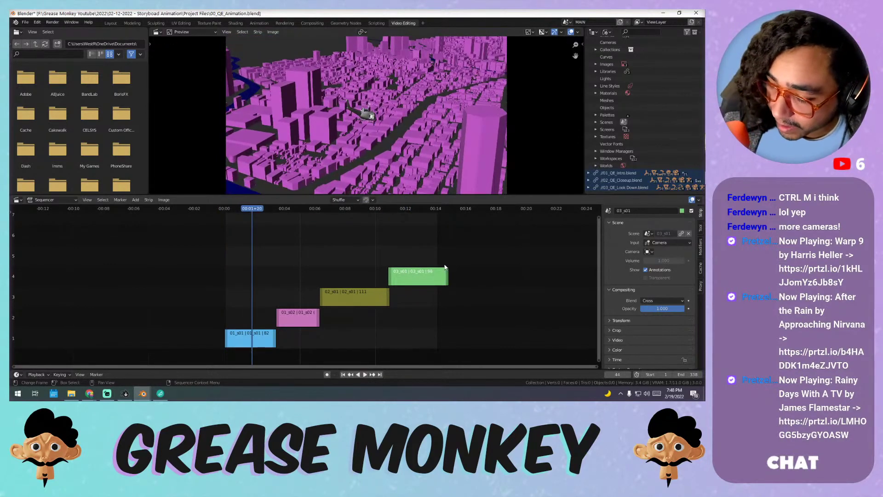
key(ctrl+s)
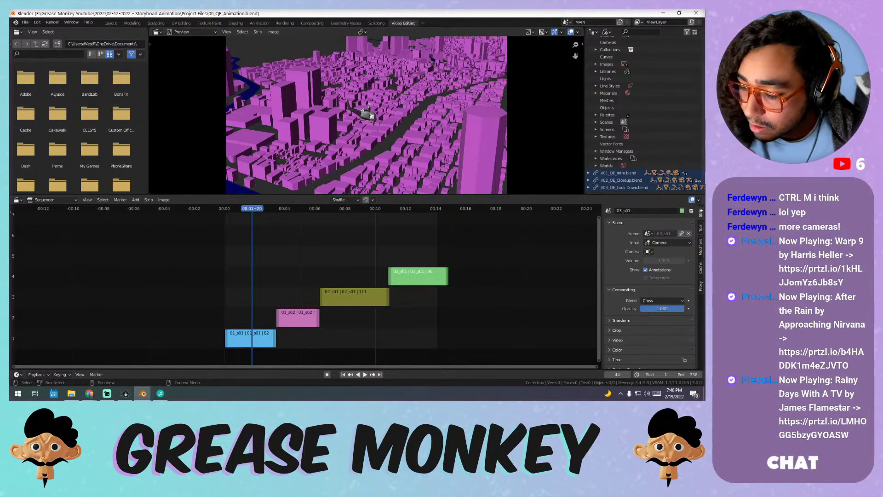
- Scrub the edit from the 01_s01 strip to frame 231 in the close-up shot
key(alt+Tab)
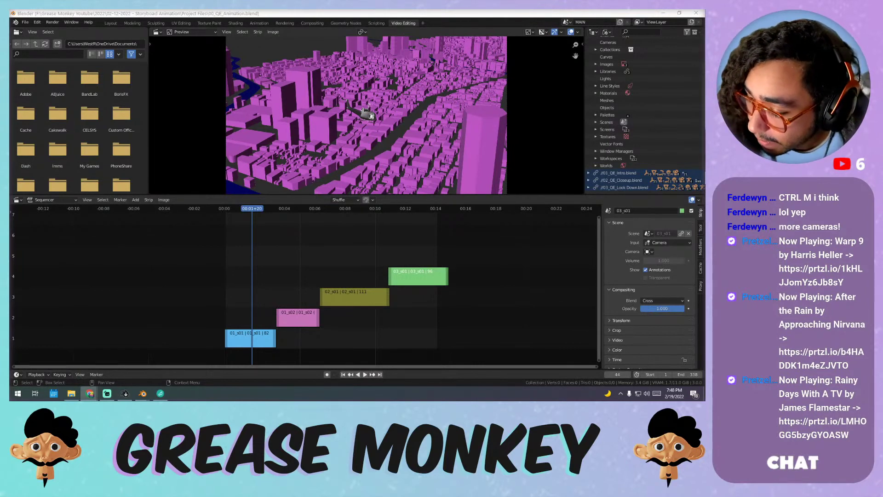
key(alt+Tab)
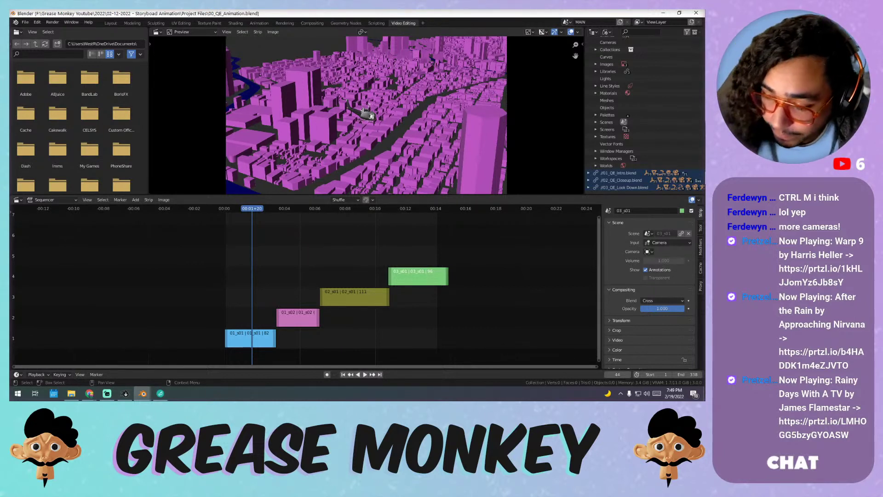
key(space)
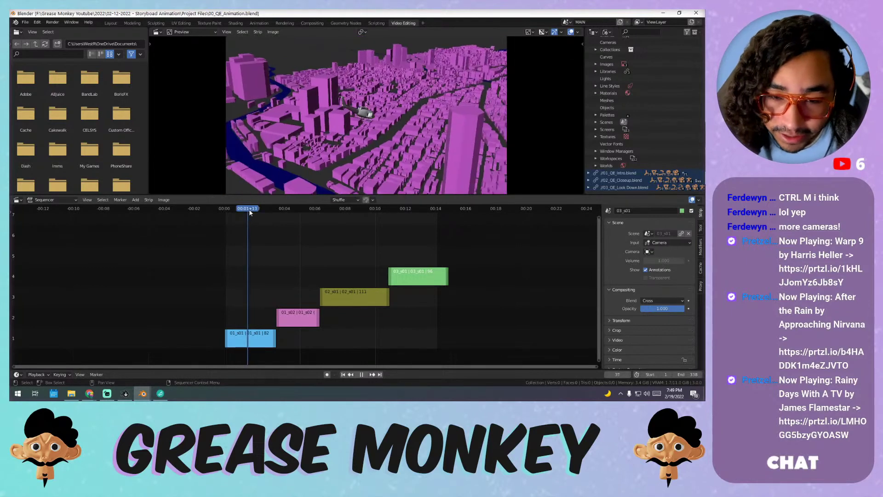
drag(279, 214, 372, 237)
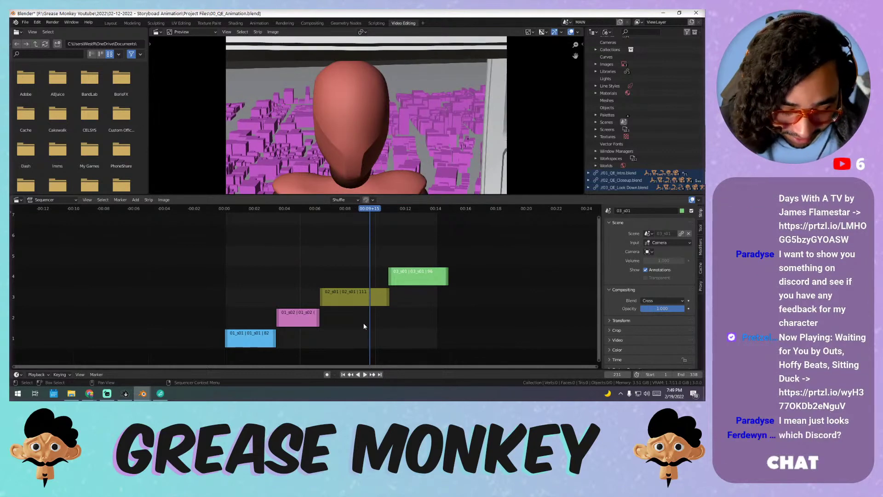
- Open Discord to view the shared picture of the character's clothing design, and minimize its window
key(super)
text(discord)
key(Return)
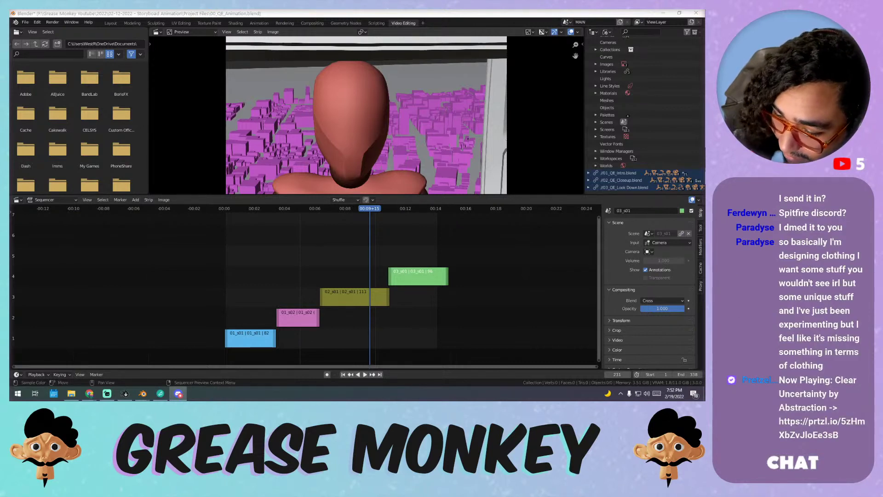
drag(705, 46, 304, 49)
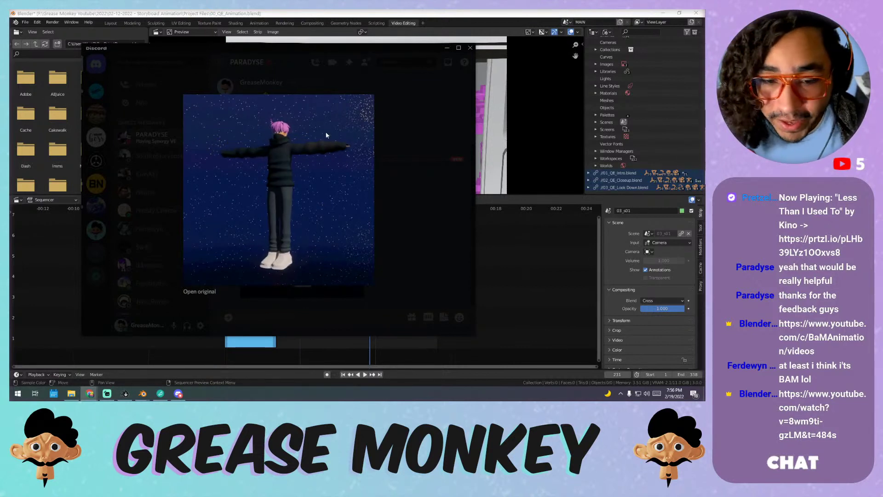
click(447, 48)
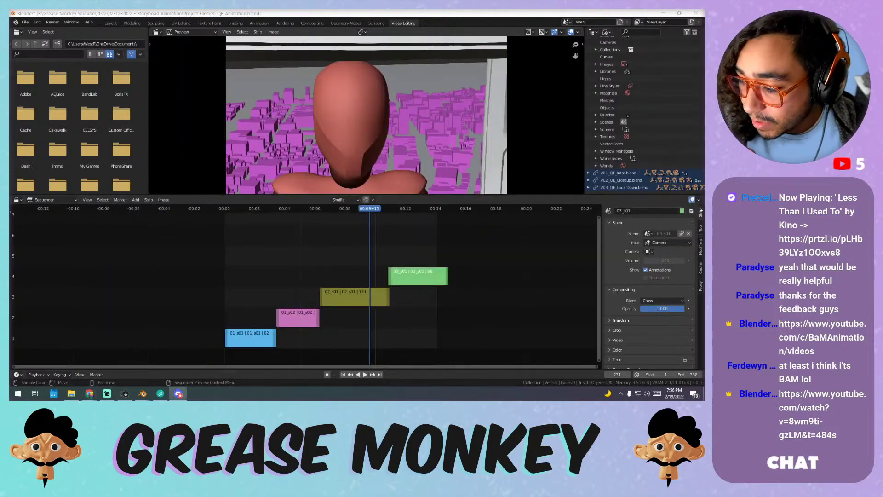